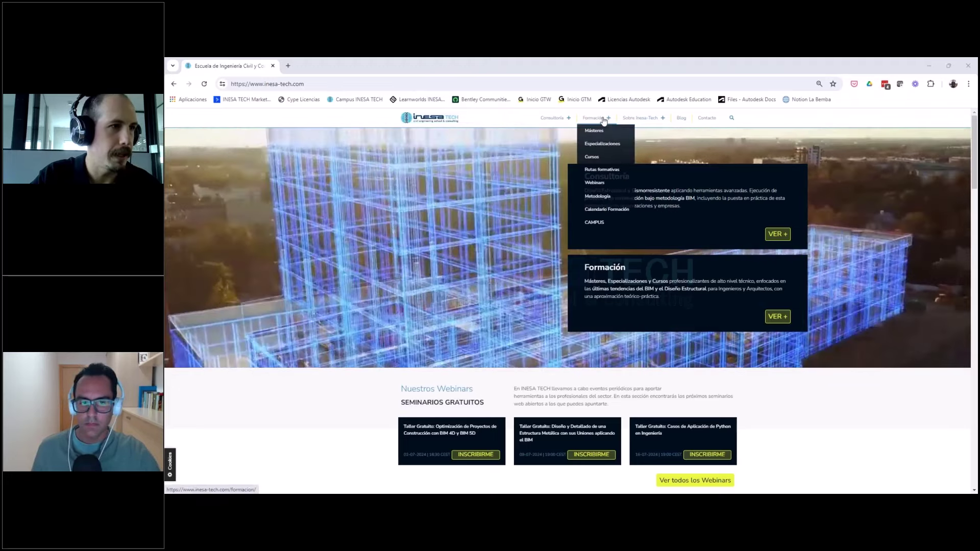
Open the INESA TECH free webinars page showing the upcoming webinar agenda
left_click(595, 183)
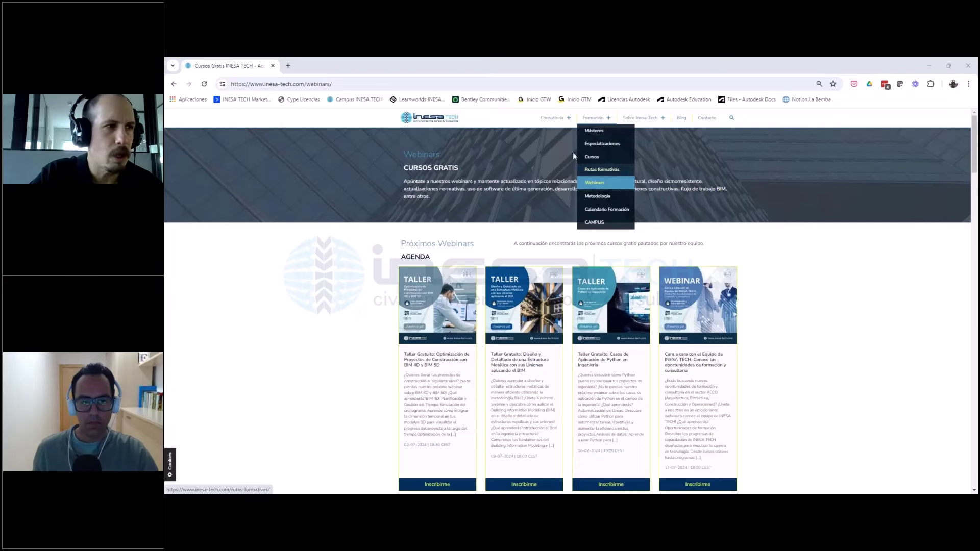
Open the Máster BIM Management page from the Másteres list and review its 3553 € programme
left_click(594, 131)
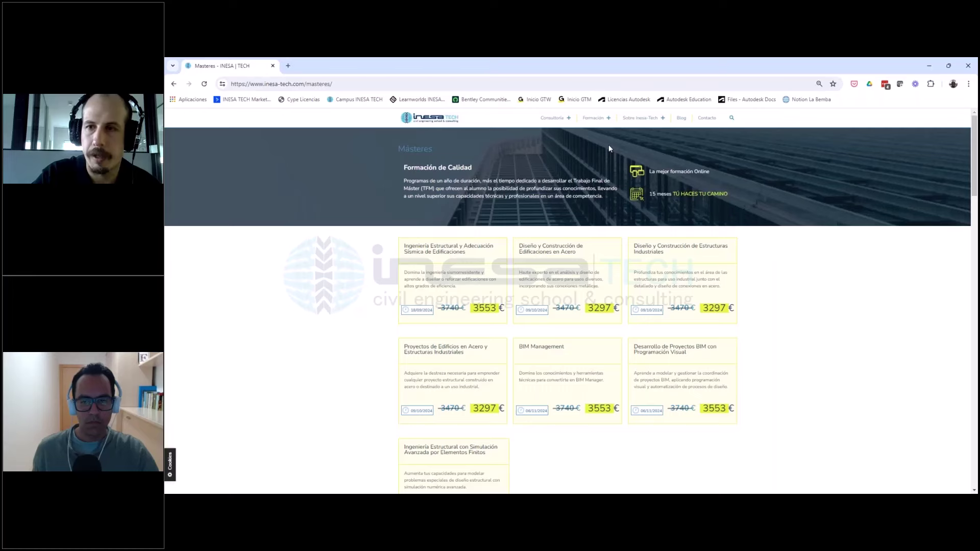
scroll(628, 179, "down", 1)
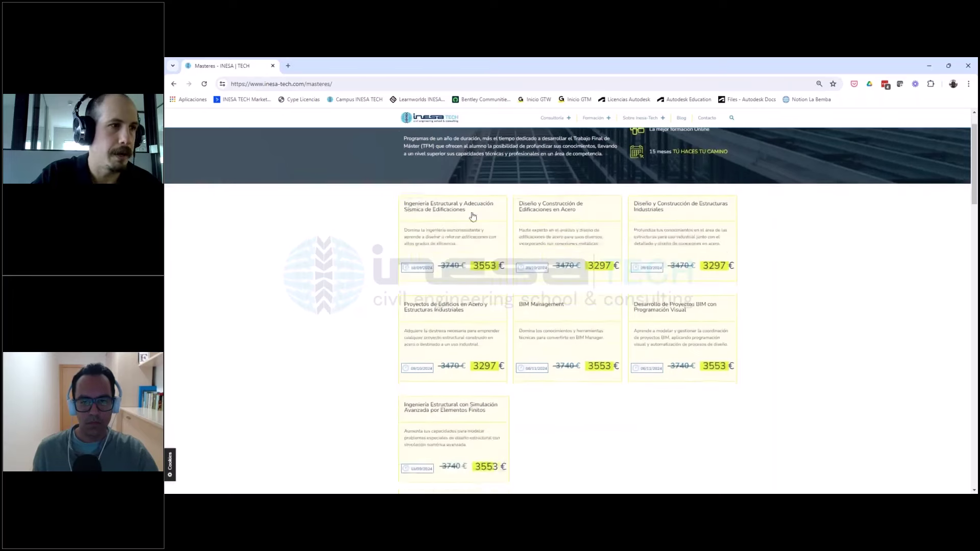
scroll(622, 146, "up", 1)
scroll(587, 291, "down", 2)
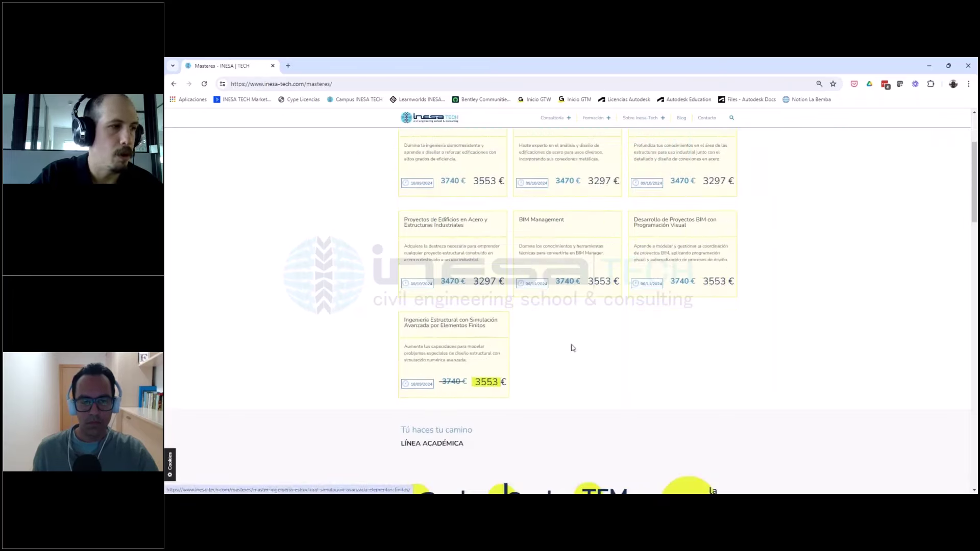
scroll(576, 328, "up", 1)
left_click(561, 312)
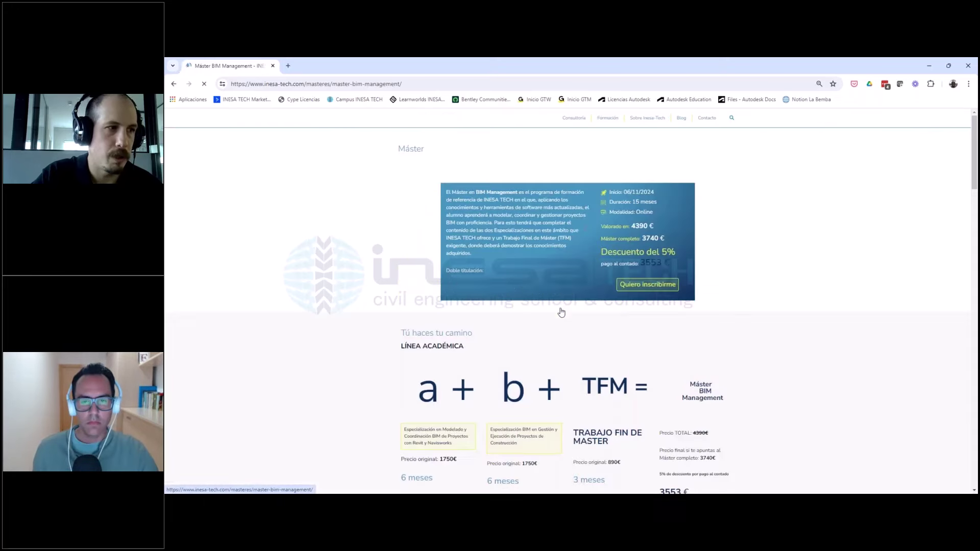
scroll(521, 301, "down", 4)
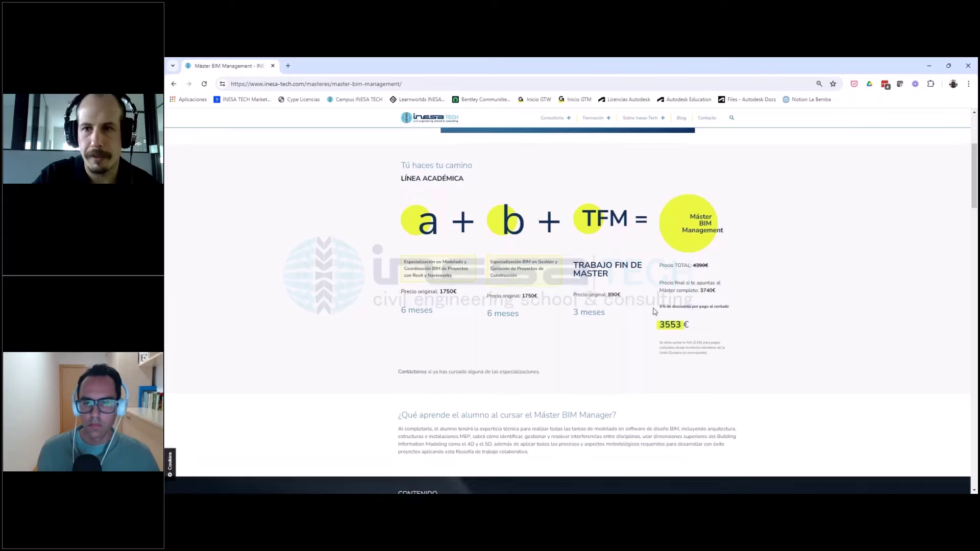
scroll(542, 255, "up", 1)
Open the BIM construction management specialization page and scroll to its Contenido section
scroll(511, 261, "down", 1)
left_click(508, 263)
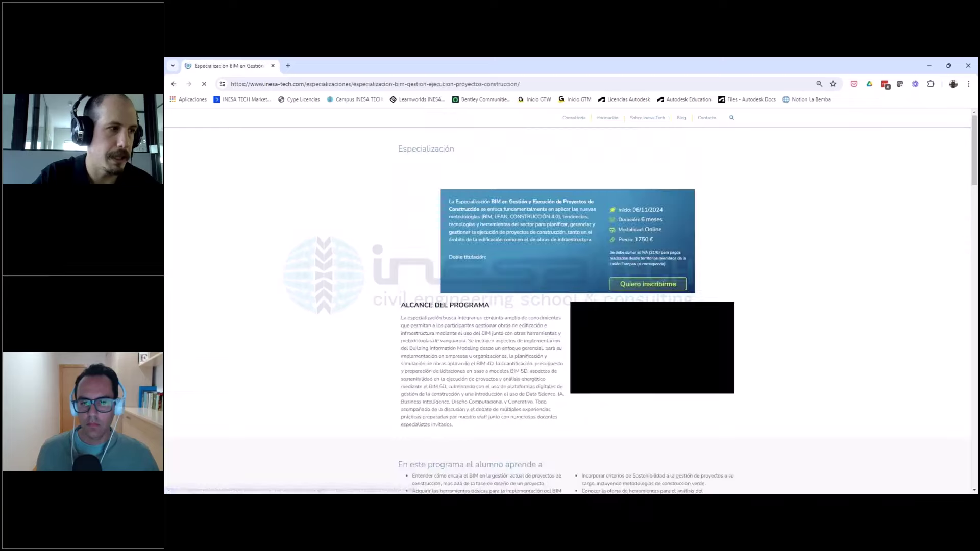
scroll(488, 268, "down", 2)
scroll(480, 274, "down", 5)
scroll(491, 255, "down", 5)
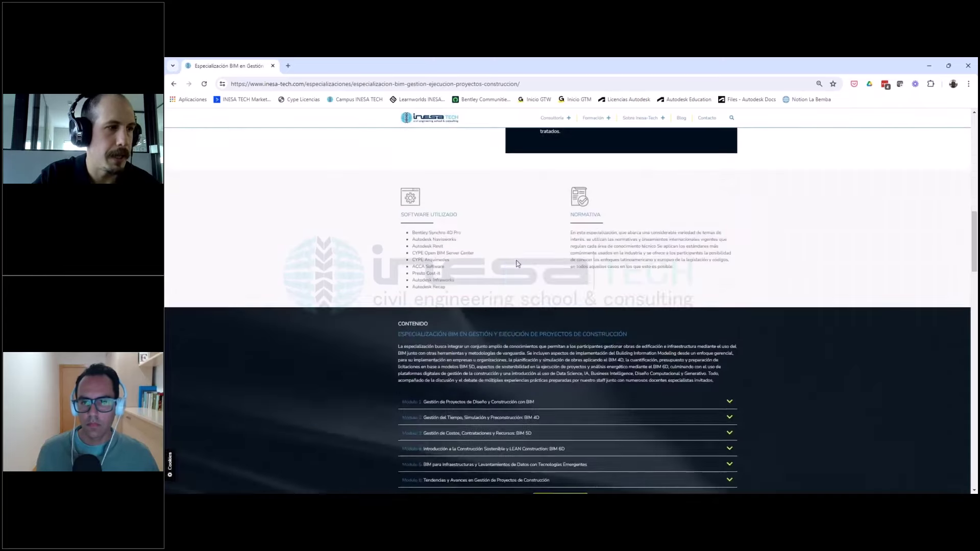
scroll(511, 215, "down", 3)
scroll(525, 191, "down", 2)
Expand Módulo 2 and Módulo 3 to read their topics
left_click(526, 186)
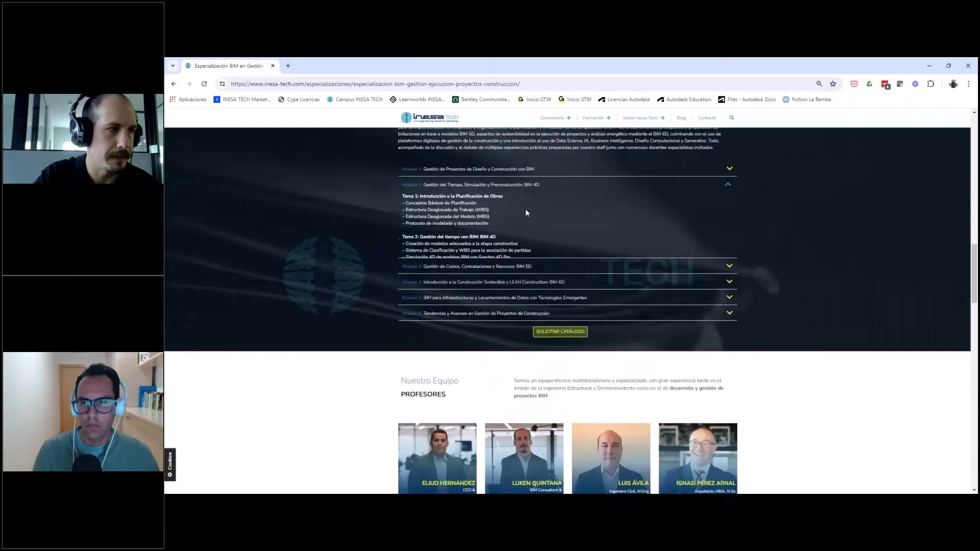
scroll(525, 209, "down", 2)
left_click(561, 297)
scroll(577, 238, "down", 2)
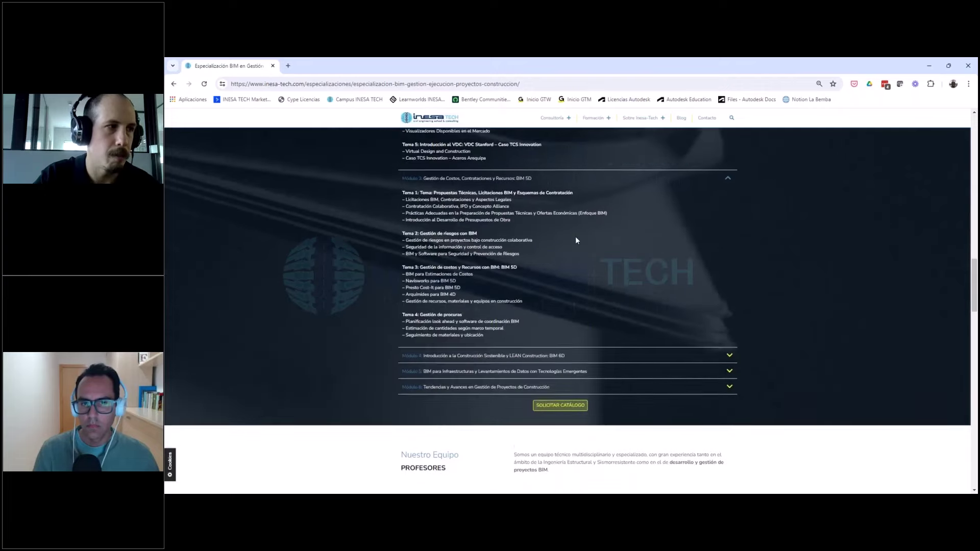
Return to the top of the page and open the Cursos listing
scroll(576, 236, "up", 3)
scroll(576, 236, "up", 10)
scroll(578, 236, "up", 4)
scroll(578, 235, "up", 5)
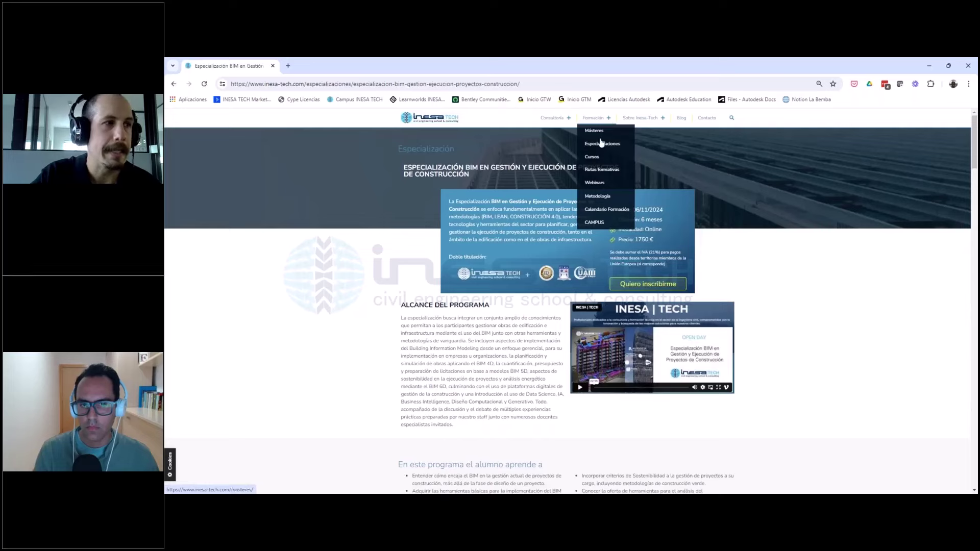
left_click(592, 156)
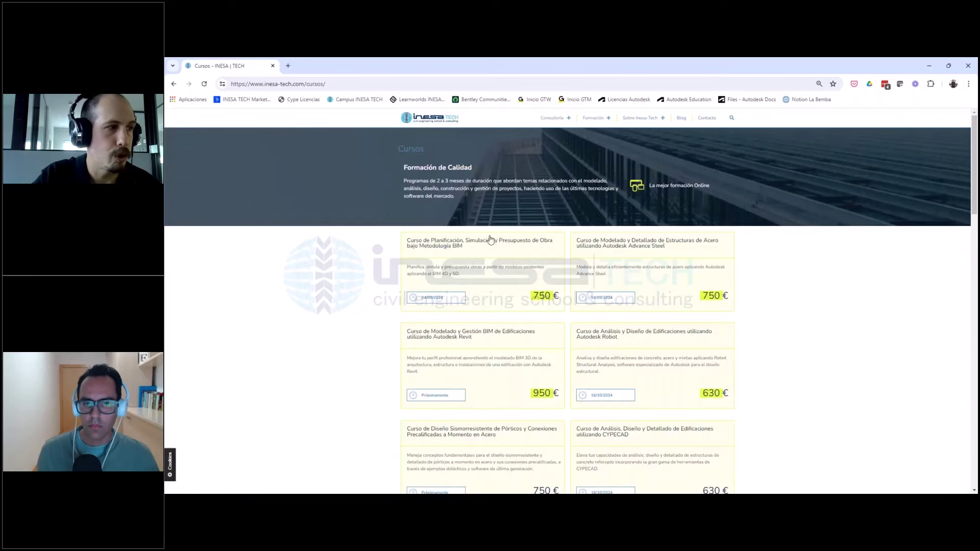
Open the BIM 4D/5D planning, simulation and budget course and read its programme scope and outcomes
left_click(491, 241)
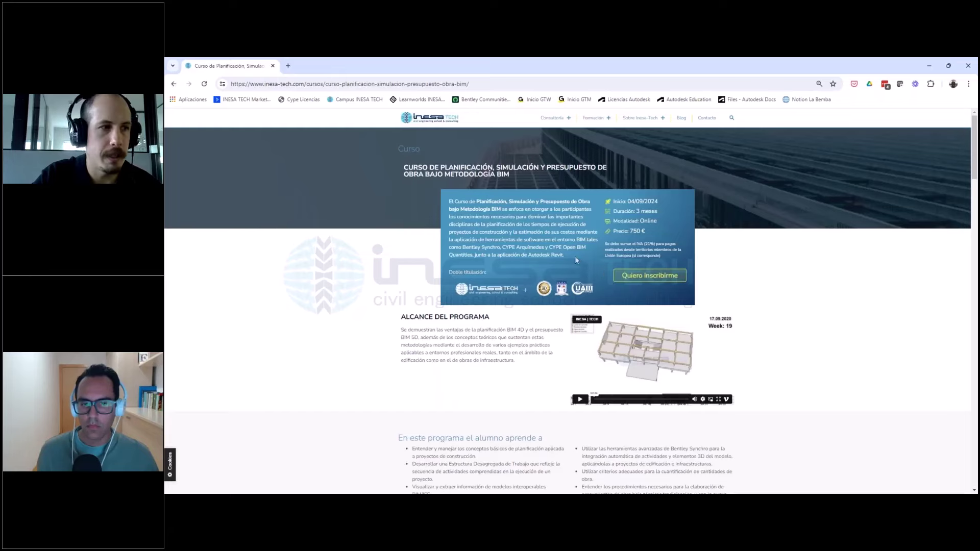
scroll(553, 264, "down", 5)
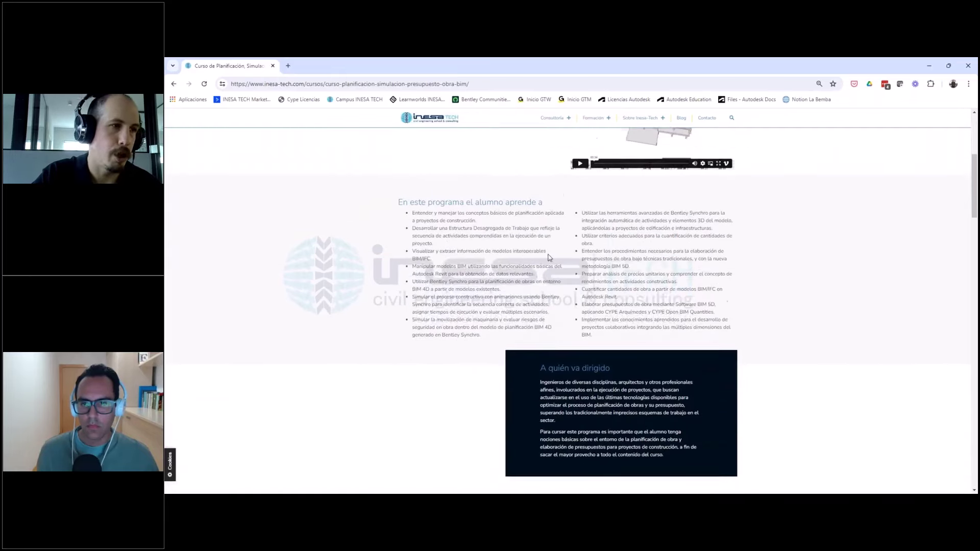
scroll(549, 258, "up", 3)
scroll(549, 258, "up", 2)
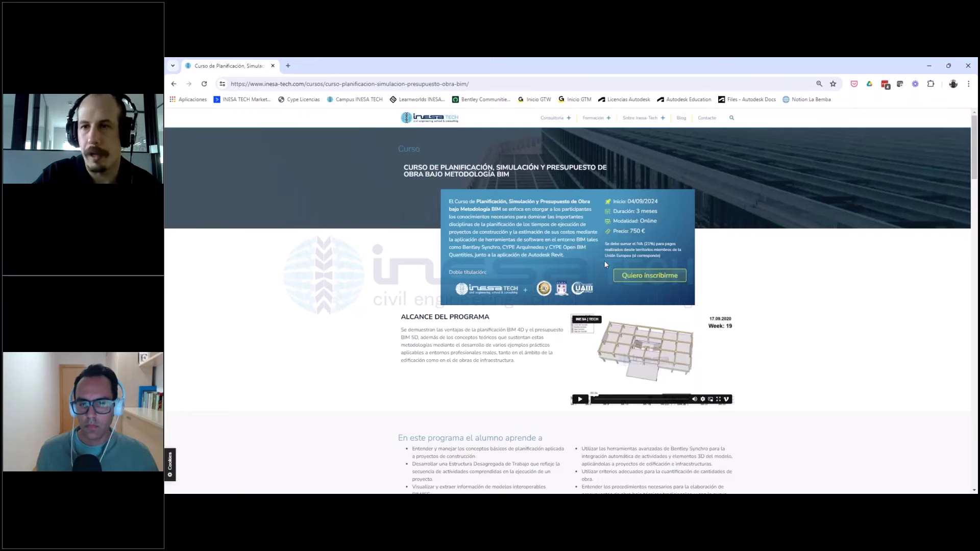
scroll(609, 260, "down", 1)
scroll(611, 259, "up", 1)
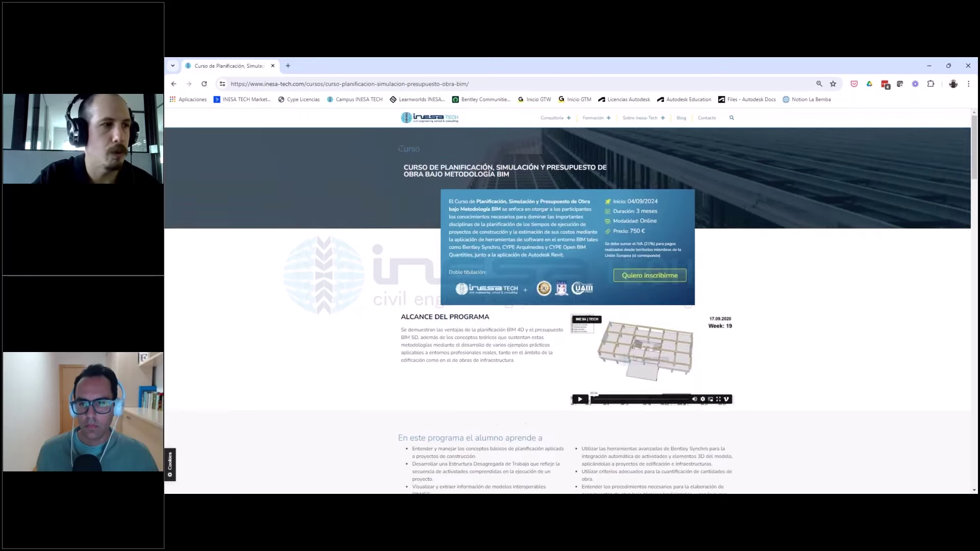
scroll(550, 261, "down", 4)
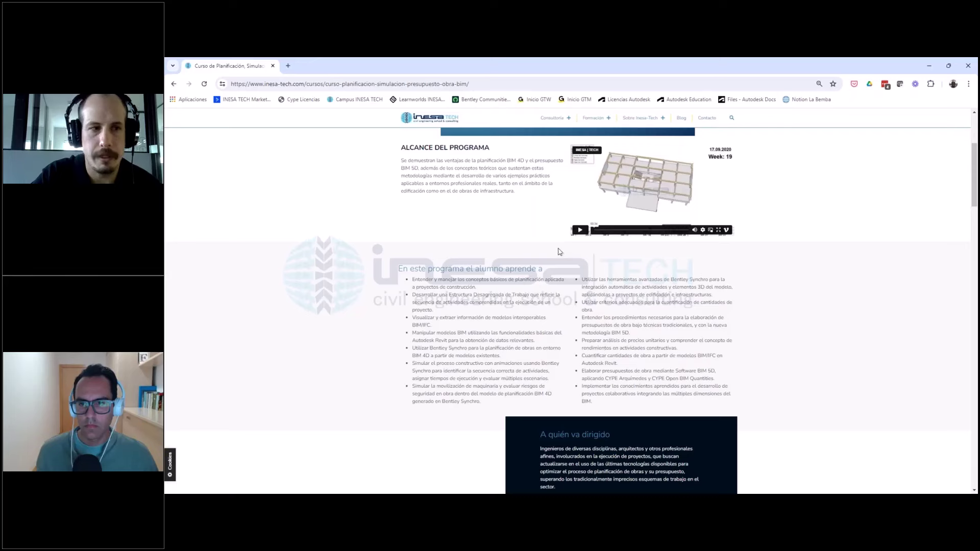
scroll(560, 283, "down", 1)
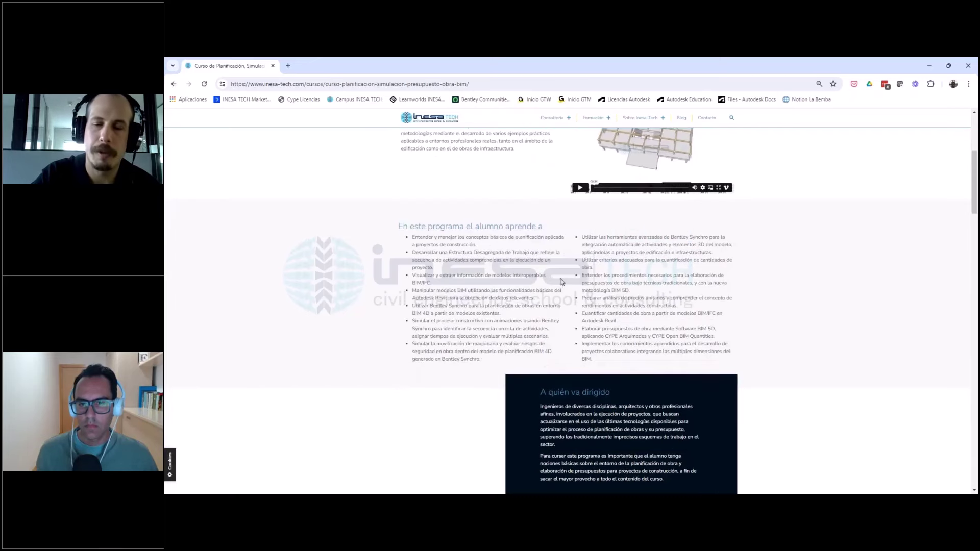
scroll(560, 282, "down", 1)
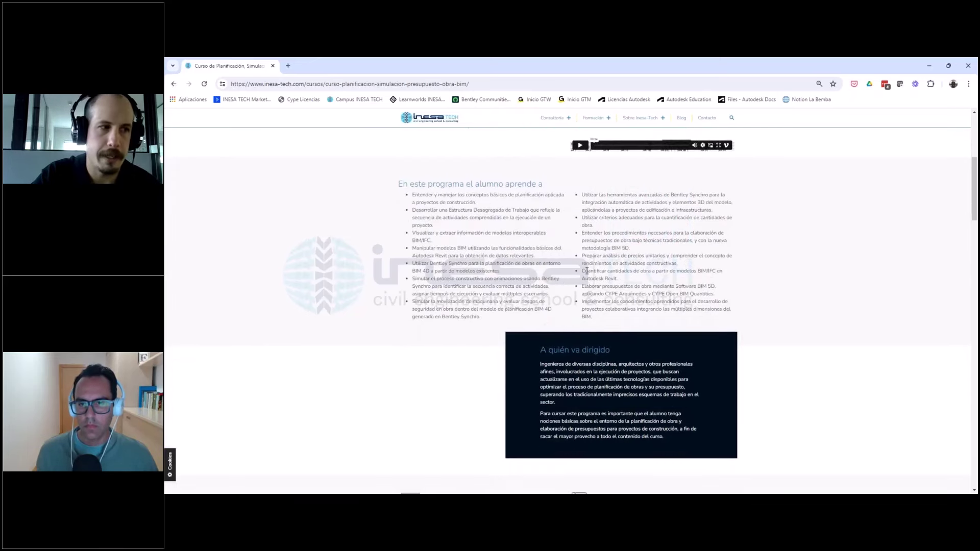
scroll(594, 287, "up", 2)
scroll(593, 287, "up", 1)
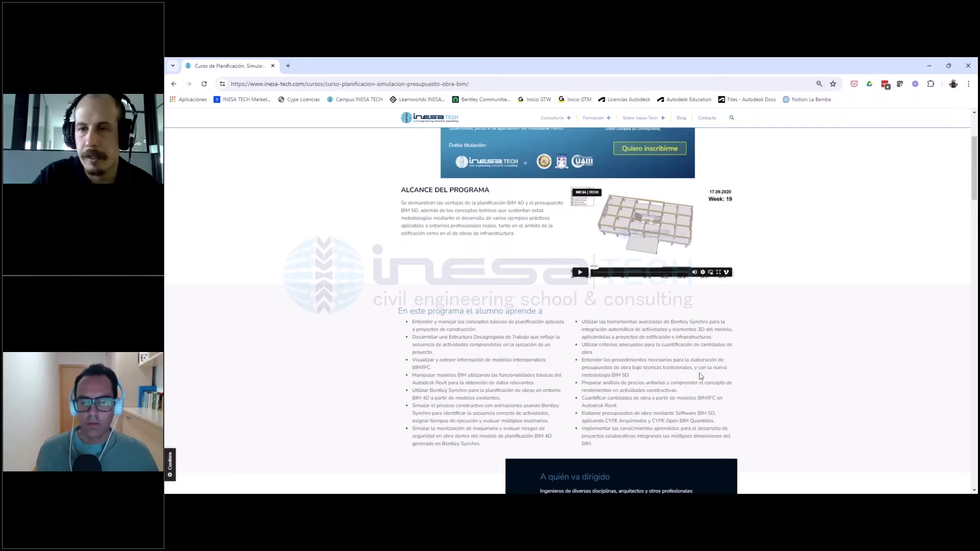
Scroll back to the top of the BIM planning course page showing 750 €, 3 months, online
scroll(586, 130, "up", 3)
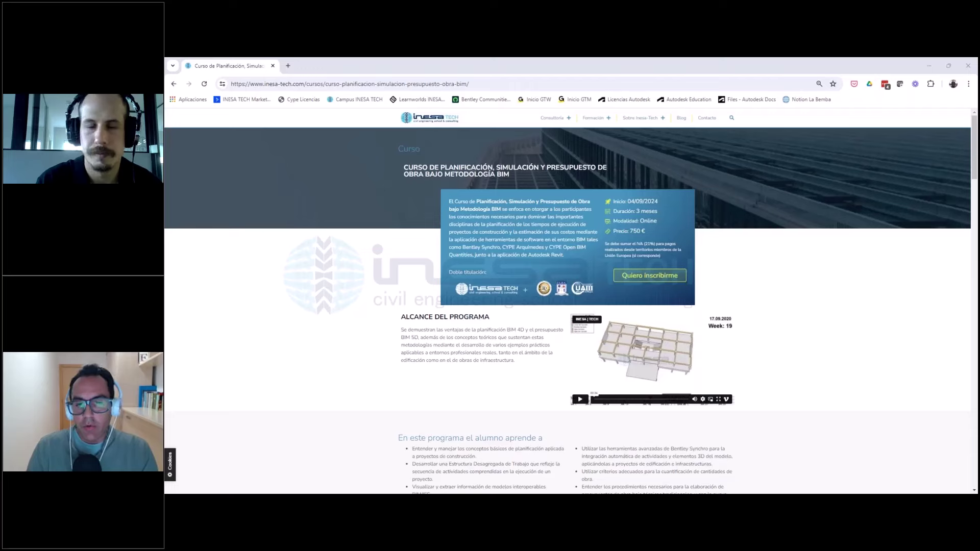
Return to the INESA TECH home page via the site logo
left_click(426, 121)
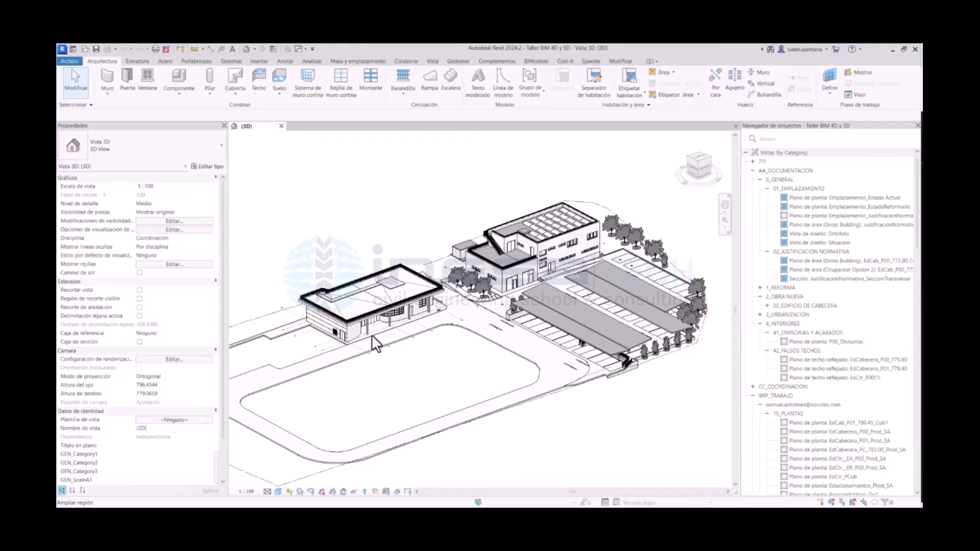
scroll(372, 335, "down", 2)
scroll(378, 333, "up", 3)
scroll(378, 333, "up", 2)
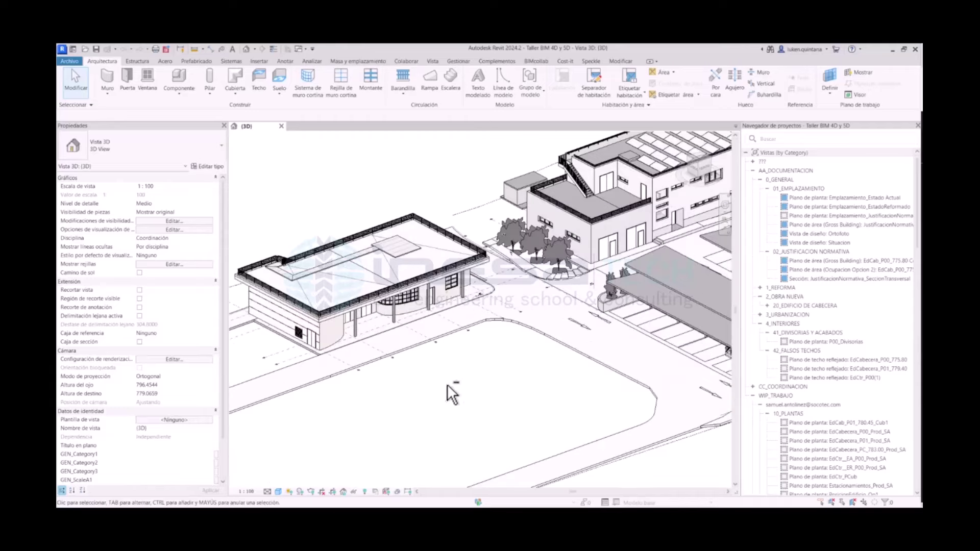
mouse_move(463, 394)
middle_mouse_down("shift")
mouse_move(449, 394)
mouse_move(463, 364)
middle_mouse_up("shift")
scroll(462, 371, "down", 2)
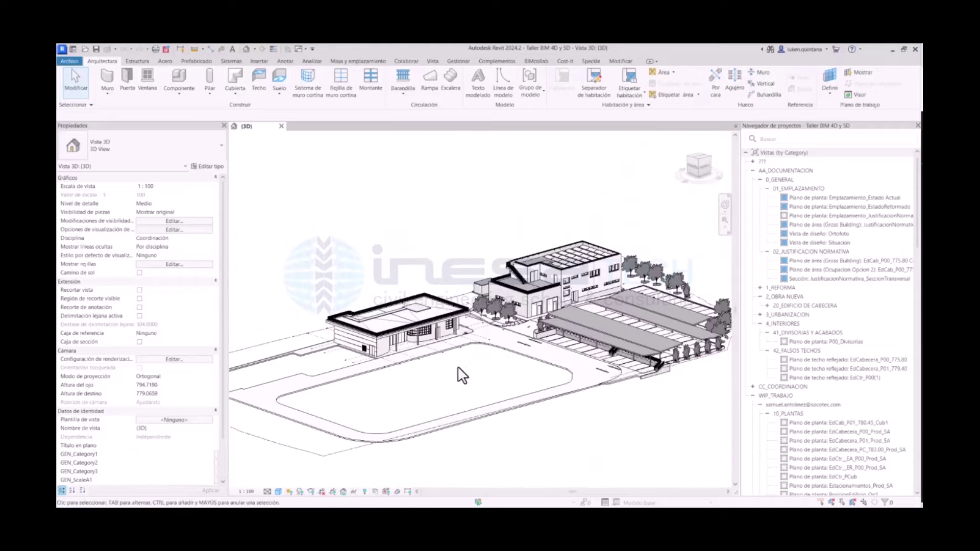
scroll(439, 374, "up", 2)
scroll(408, 372, "up", 1)
scroll(396, 373, "up", 1)
scroll(449, 363, "down", 2)
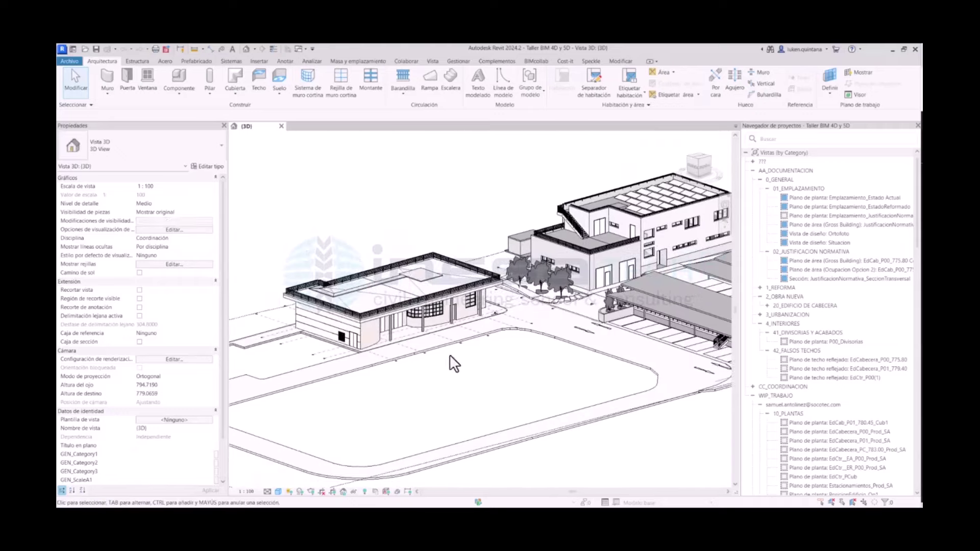
scroll(443, 363, "down", 1)
mouse_move(437, 367)
middle_mouse_down("shift")
mouse_move(477, 398)
mouse_move(442, 403)
mouse_move(460, 399)
mouse_move(519, 335)
middle_mouse_up("shift")
scroll(538, 236, "up", 2)
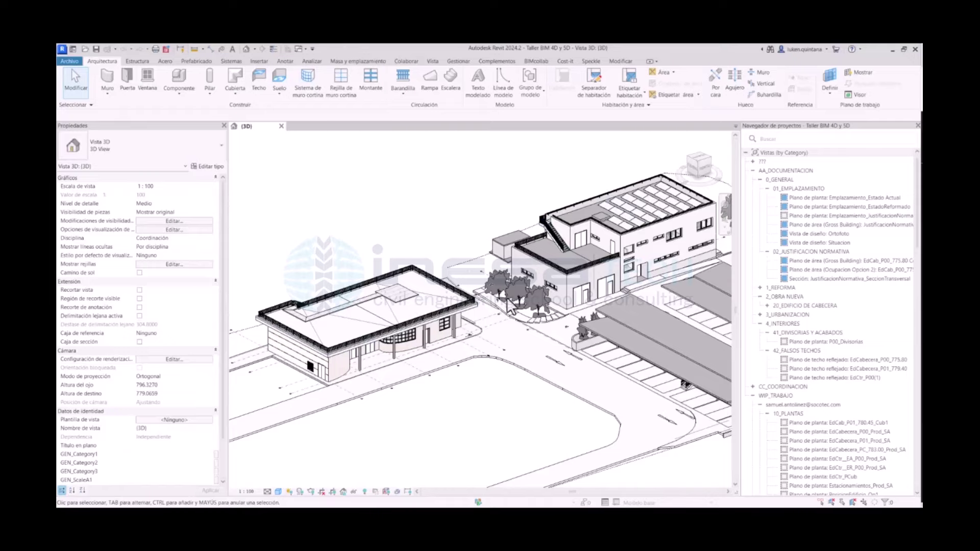
mouse_move(599, 390)
middle_mouse_down("shift")
mouse_move(499, 390)
mouse_move(378, 366)
mouse_move(476, 357)
mouse_move(416, 363)
mouse_move(424, 354)
middle_mouse_up("shift")
scroll(394, 372, "down", 2)
scroll(379, 322, "up", 3)
scroll(378, 322, "up", 2)
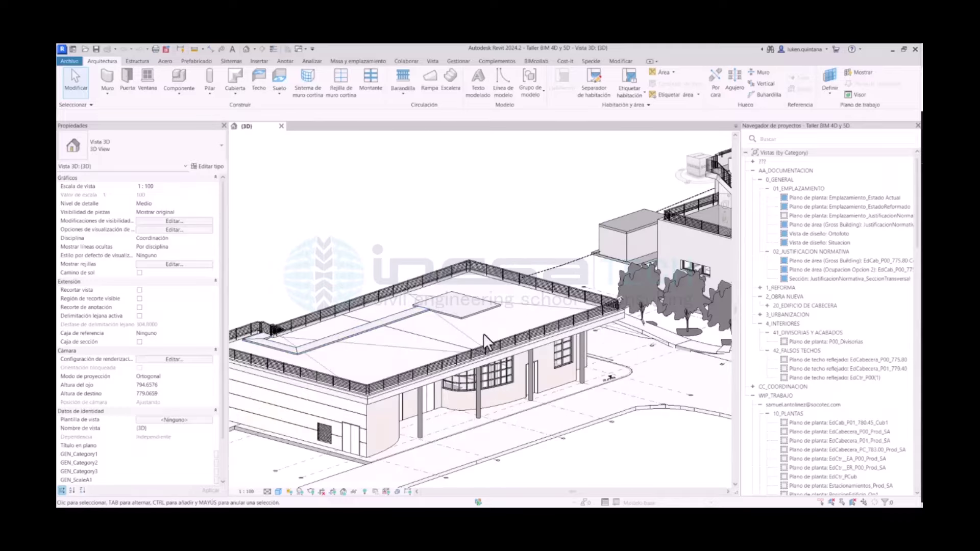
mouse_move(483, 332)
middle_mouse_down("shift")
mouse_move(536, 424)
mouse_move(562, 407)
mouse_move(558, 429)
middle_mouse_up("shift")
scroll(623, 401, "down", 2)
scroll(636, 402, "down", 1)
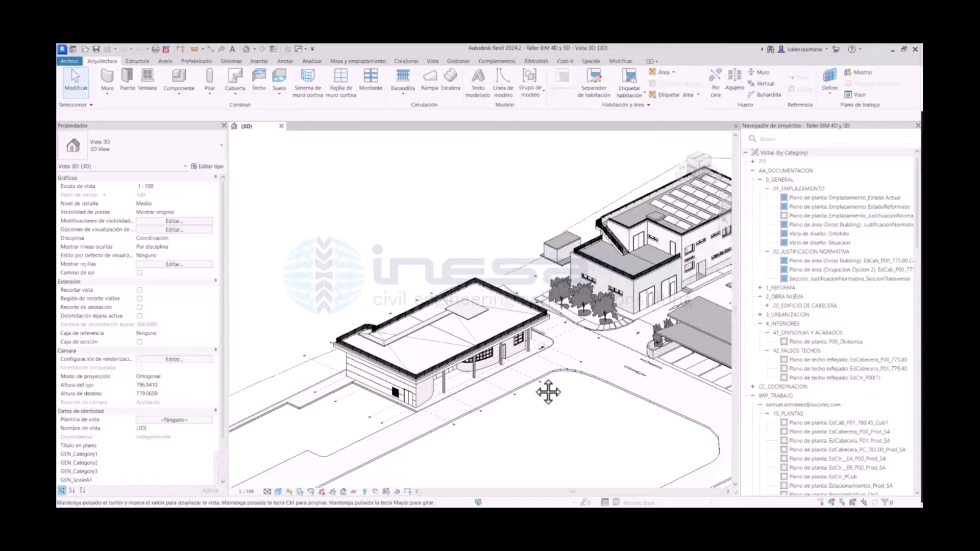
middle_click_drag(547, 394, 480, 388)
scroll(558, 352, "down", 1)
scroll(558, 352, "up", 1)
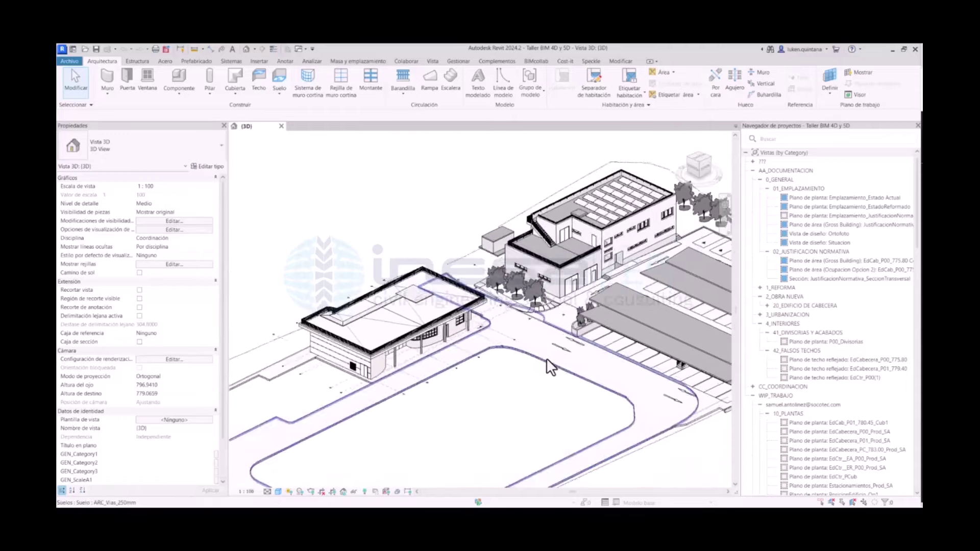
mouse_move(547, 361)
middle_mouse_down("shift")
mouse_move(508, 361)
mouse_move(531, 368)
mouse_move(559, 359)
mouse_move(424, 314)
mouse_move(557, 328)
mouse_move(539, 352)
mouse_move(459, 358)
mouse_move(562, 374)
mouse_move(409, 332)
mouse_move(499, 339)
mouse_move(457, 354)
mouse_move(491, 353)
middle_mouse_up("shift")
scroll(507, 361, "up", 1)
scroll(454, 349, "down", 3)
scroll(458, 328, "up", 3)
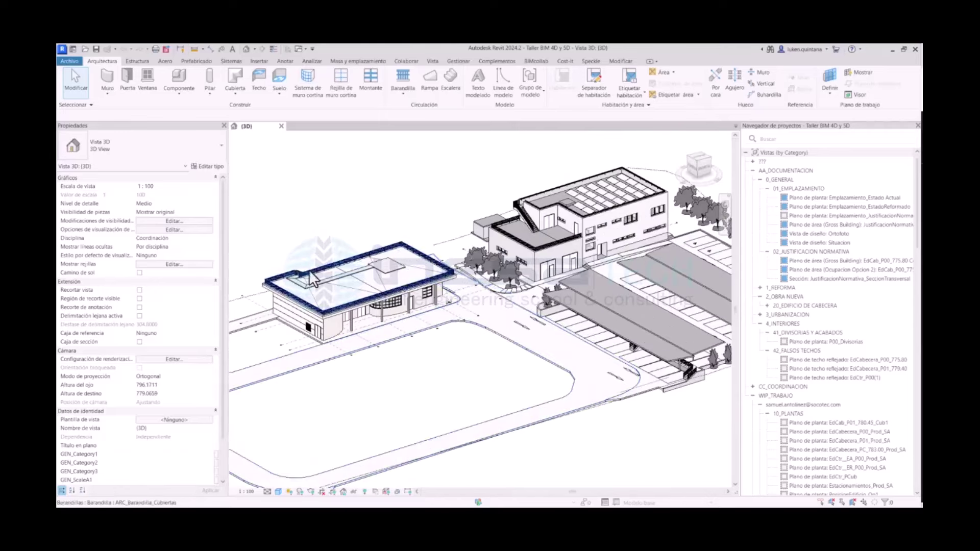
mouse_move(573, 340)
middle_mouse_down()
mouse_move(534, 355)
mouse_move(565, 340)
middle_mouse_up()
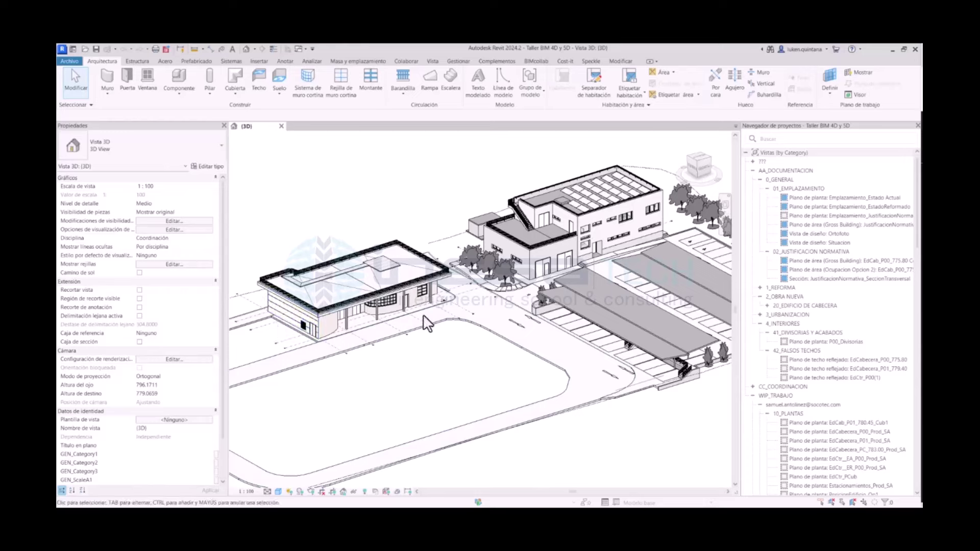
middle_click_drag(474, 401, 379, 379)
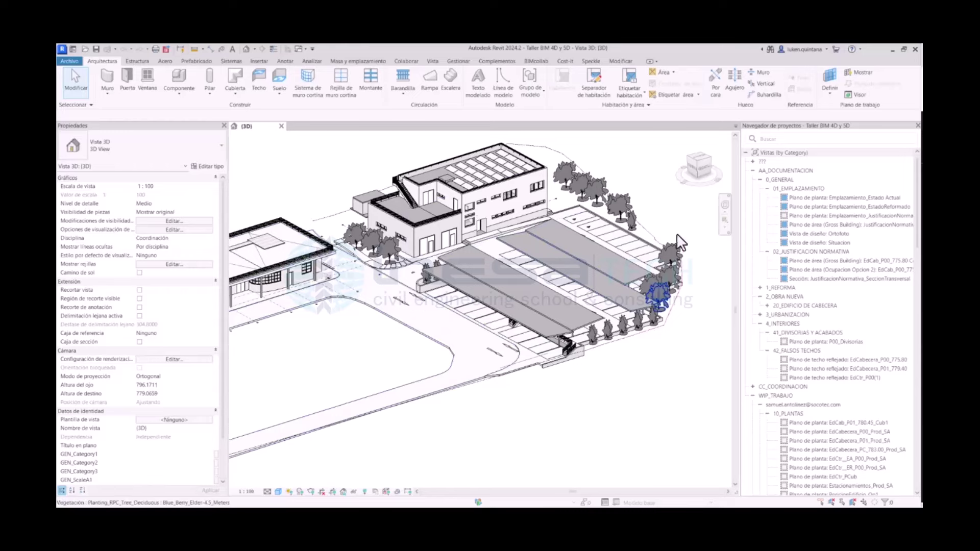
scroll(401, 360, "down", 2)
scroll(470, 378, "up", 1)
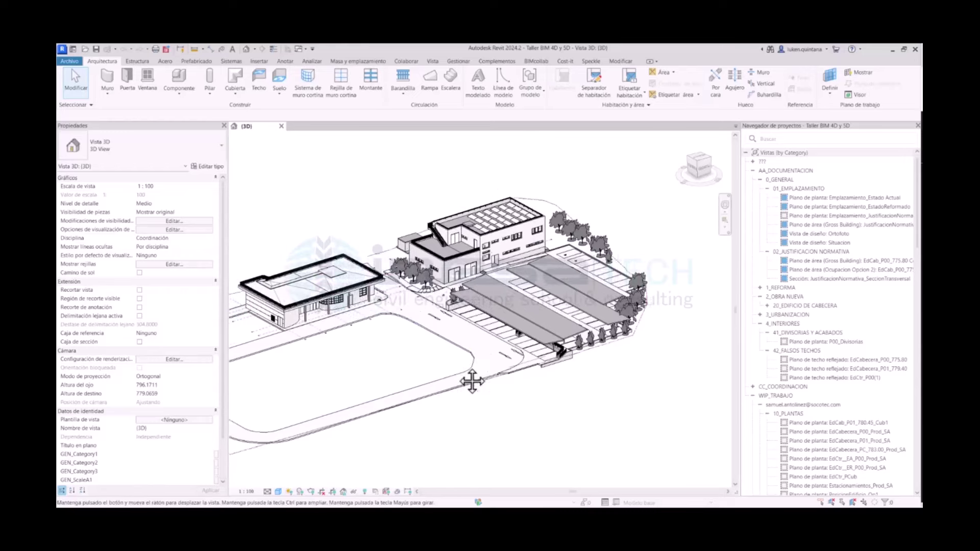
scroll(471, 378, "up", 2)
scroll(543, 335, "up", 2)
mouse_move(543, 335)
middle_mouse_down()
mouse_move(453, 367)
mouse_move(432, 352)
middle_mouse_up()
scroll(453, 367, "down", 2)
scroll(475, 345, "down", 1)
mouse_move(367, 364)
middle_mouse_down()
mouse_move(436, 377)
mouse_move(389, 383)
mouse_move(400, 347)
mouse_move(532, 346)
middle_mouse_up()
scroll(376, 279, "up", 1)
scroll(377, 280, "down", 1)
middle_click_drag(472, 378, 482, 381)
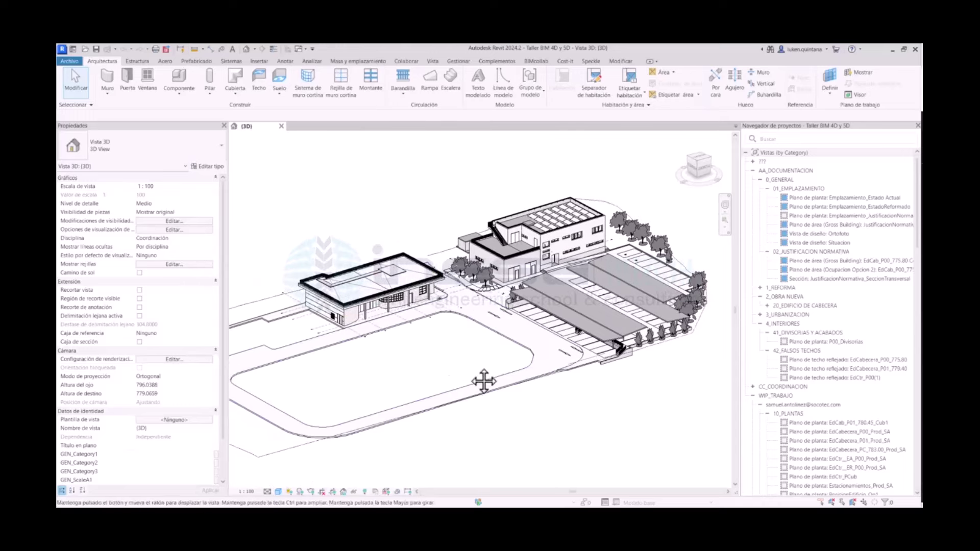
left_click(71, 62)
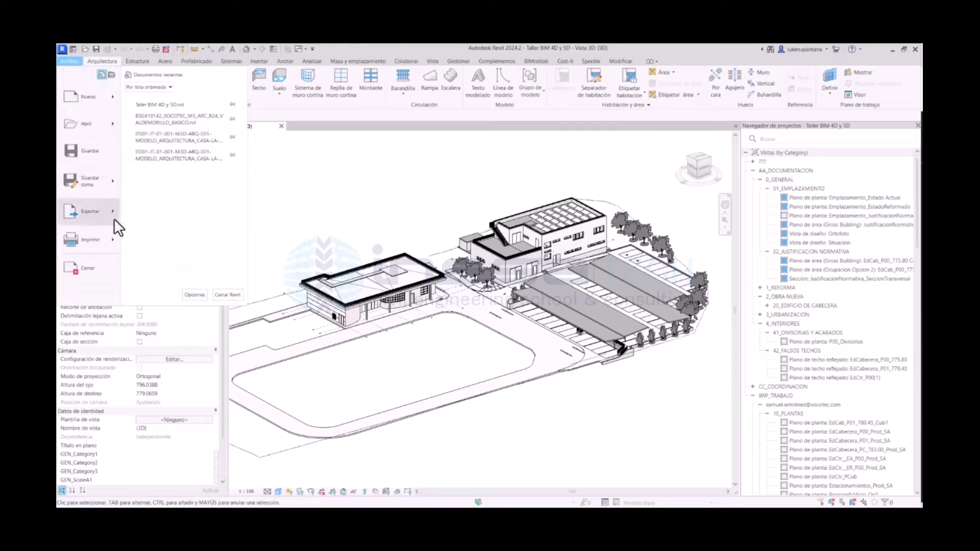
mouse_move(88, 212)
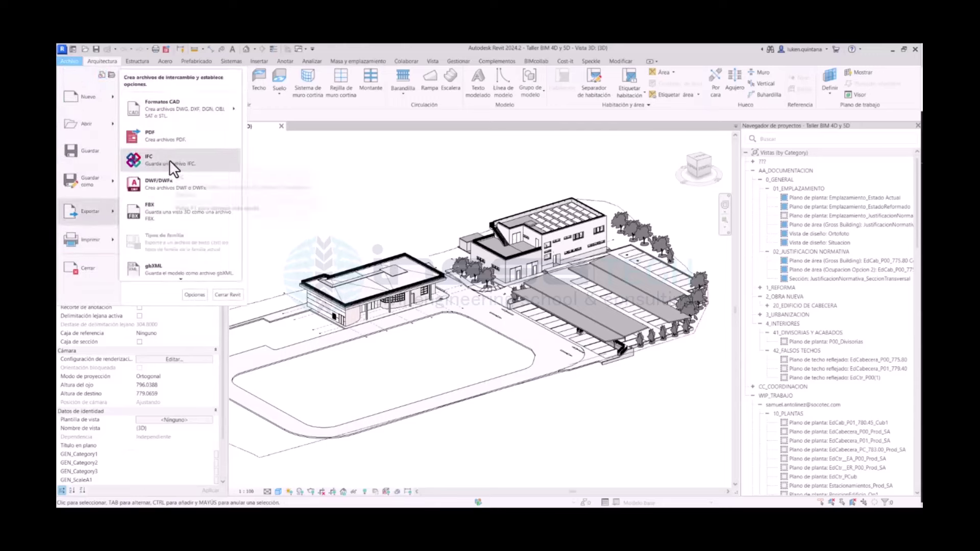
left_click(390, 212)
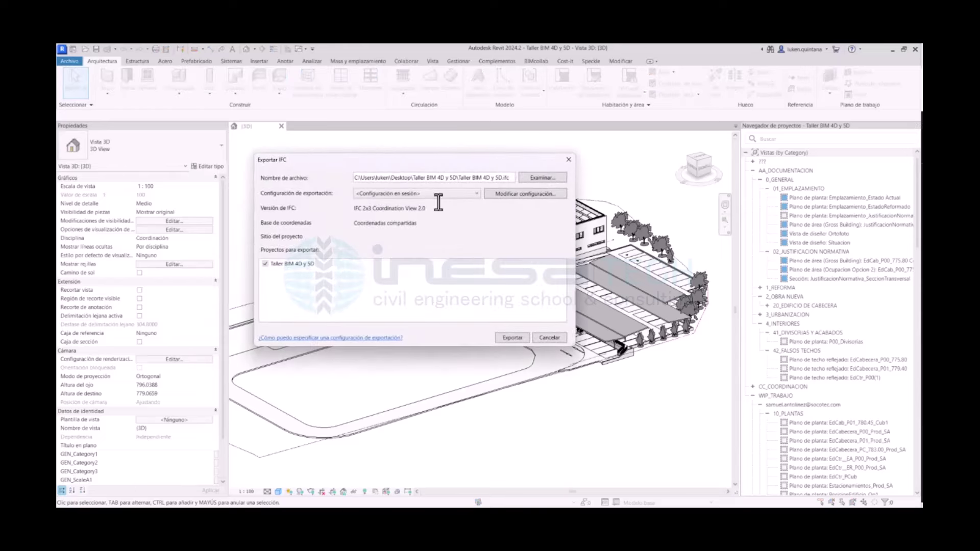
left_click(505, 195)
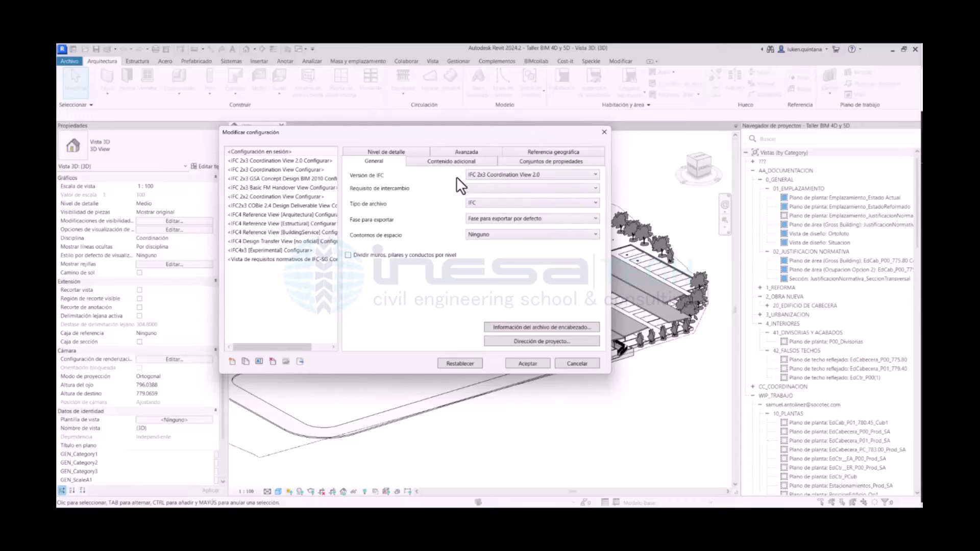
left_click(408, 153)
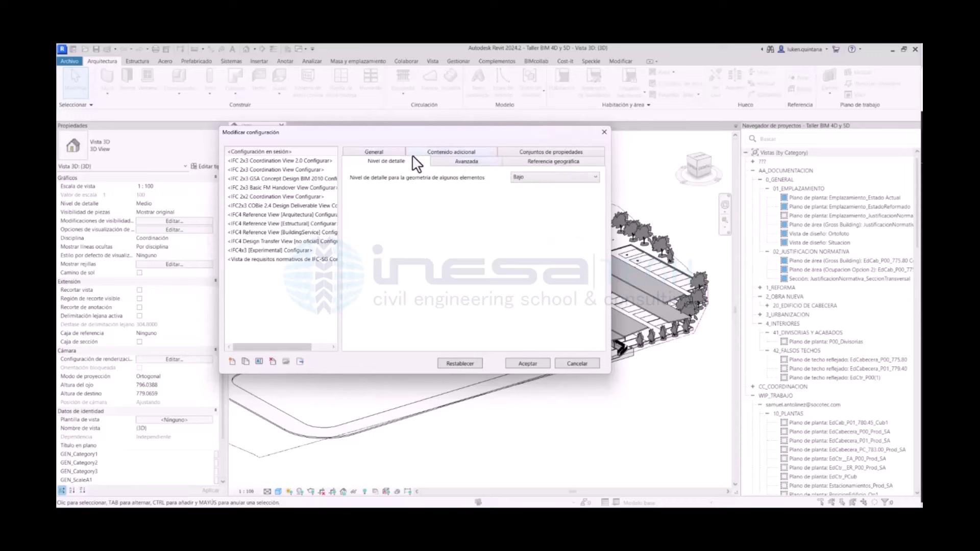
left_click(439, 153)
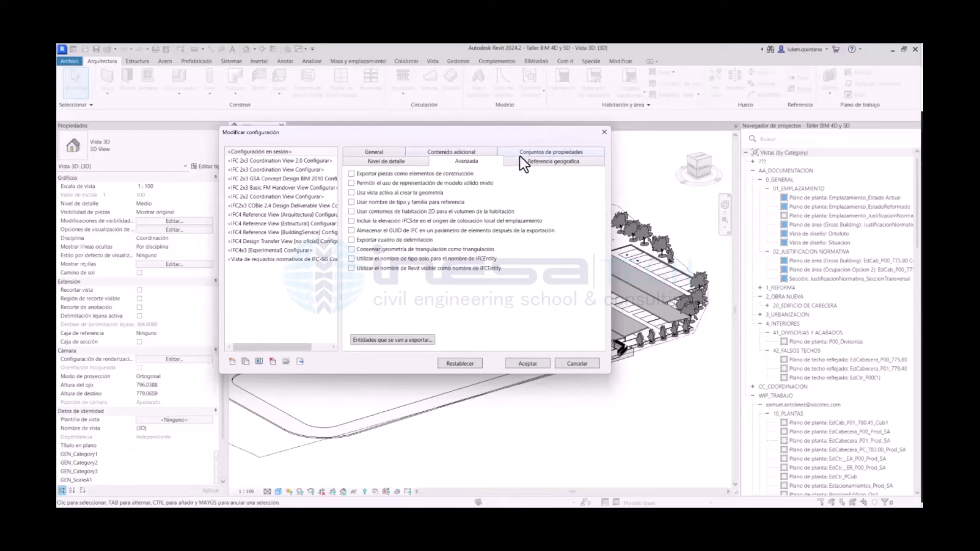
left_click(519, 153)
left_click(473, 162)
left_click(513, 153)
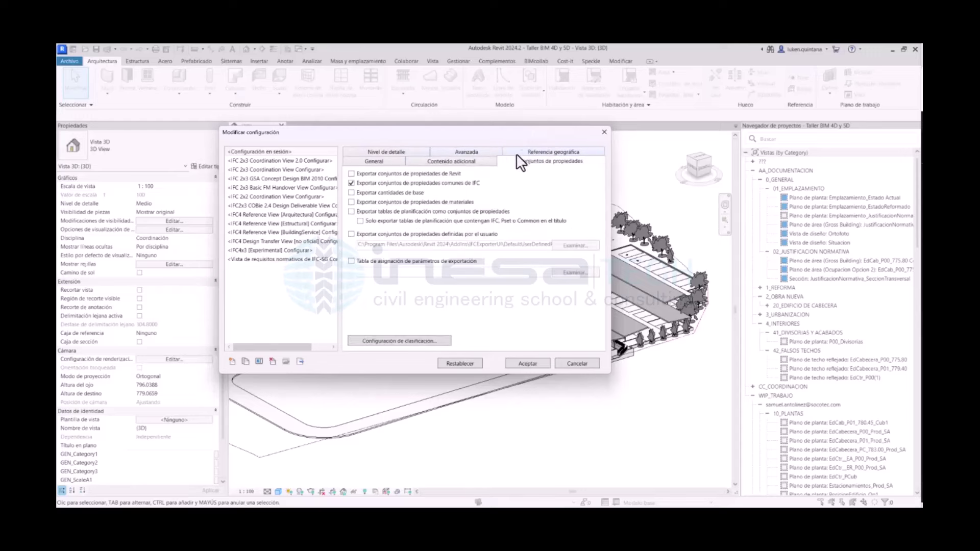
left_click(391, 151)
left_click(456, 157)
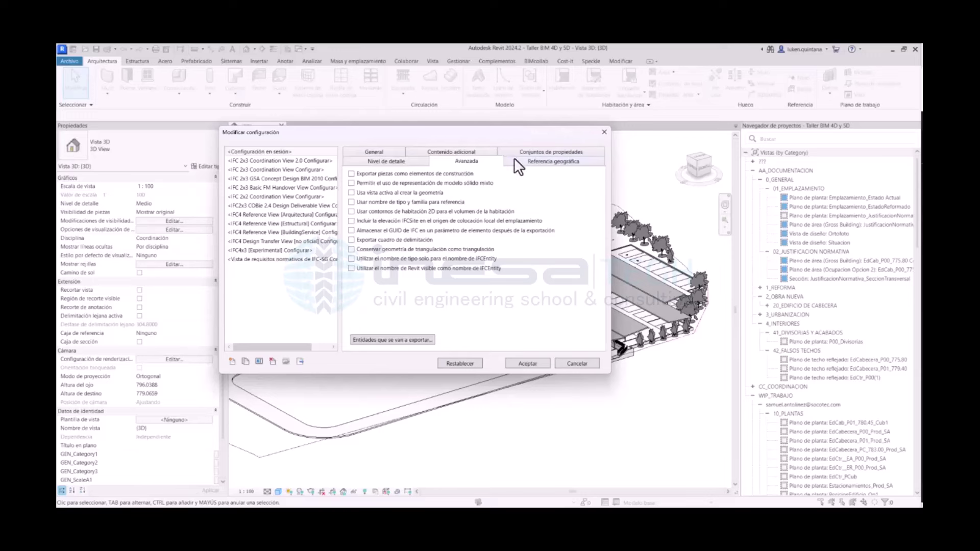
left_click(518, 159)
left_click(467, 149)
left_click(401, 153)
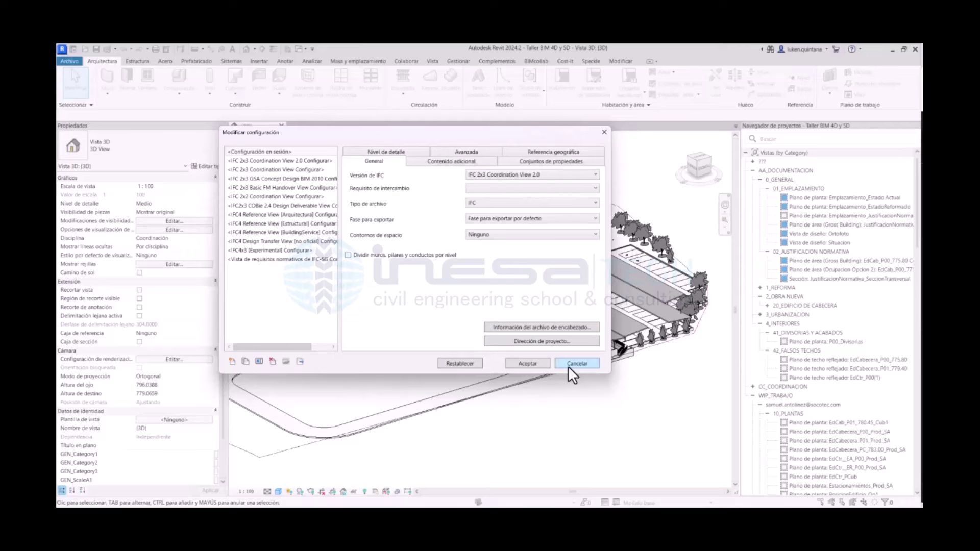
left_click(570, 368)
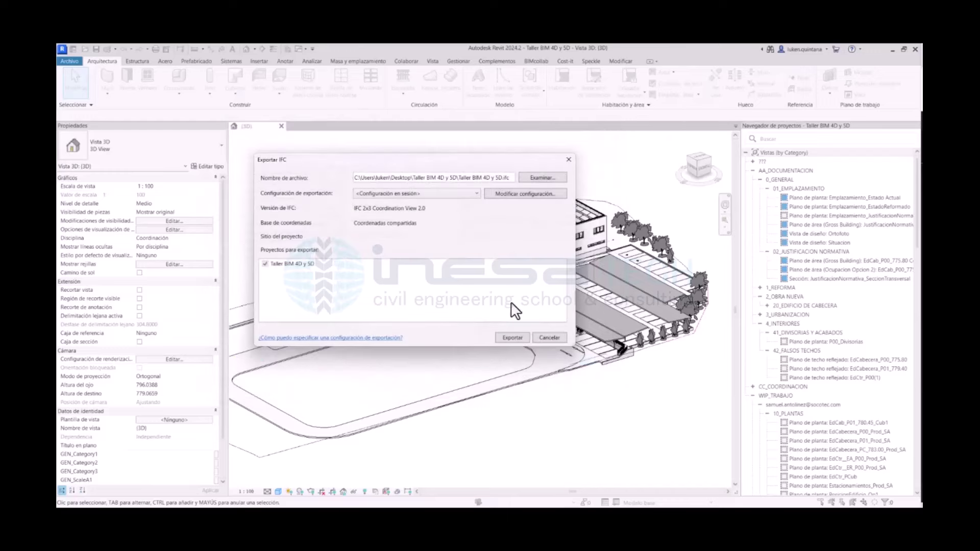
left_click(550, 338)
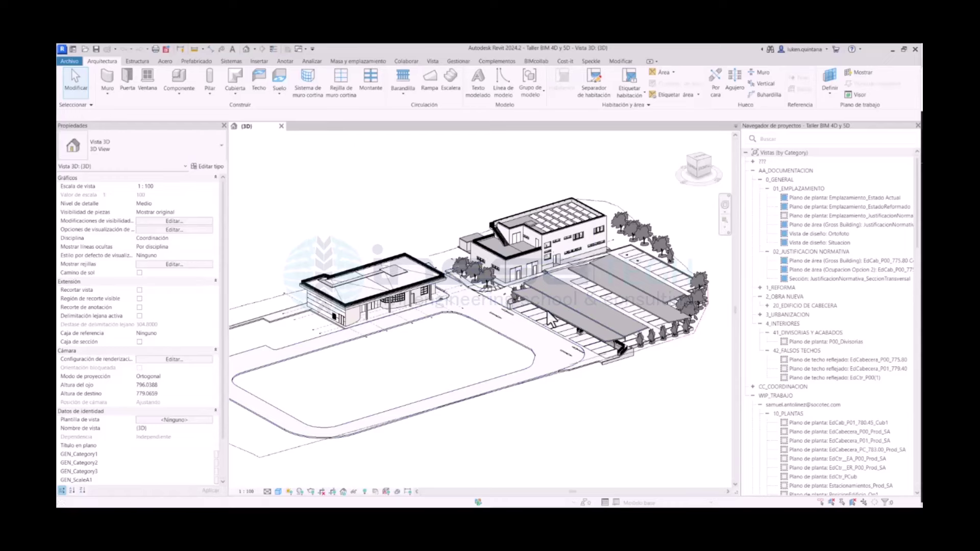
scroll(476, 356, "down", 1)
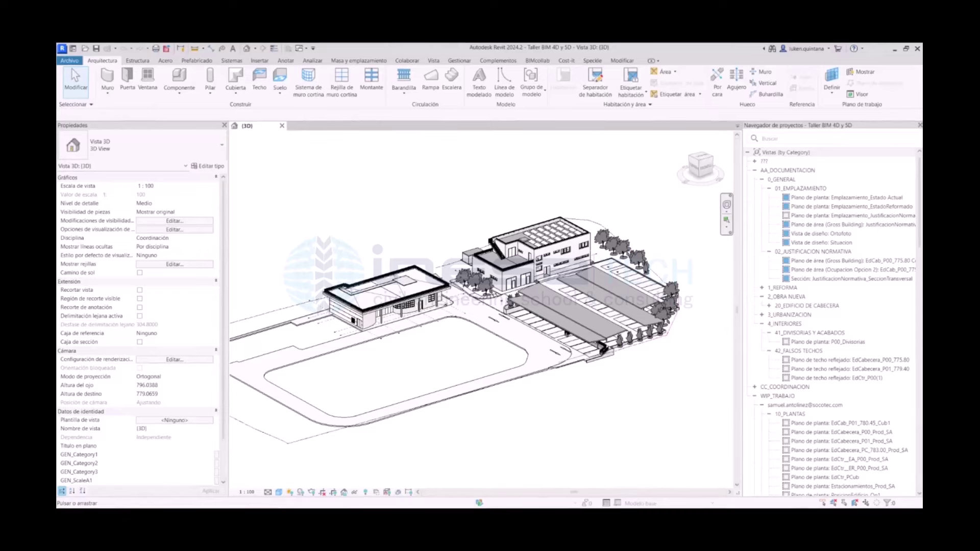
Maximize the empty SYNCHRO project window and browse each ribbon tab before returning to Plan
left_click_drag(960, 153, 476, 132)
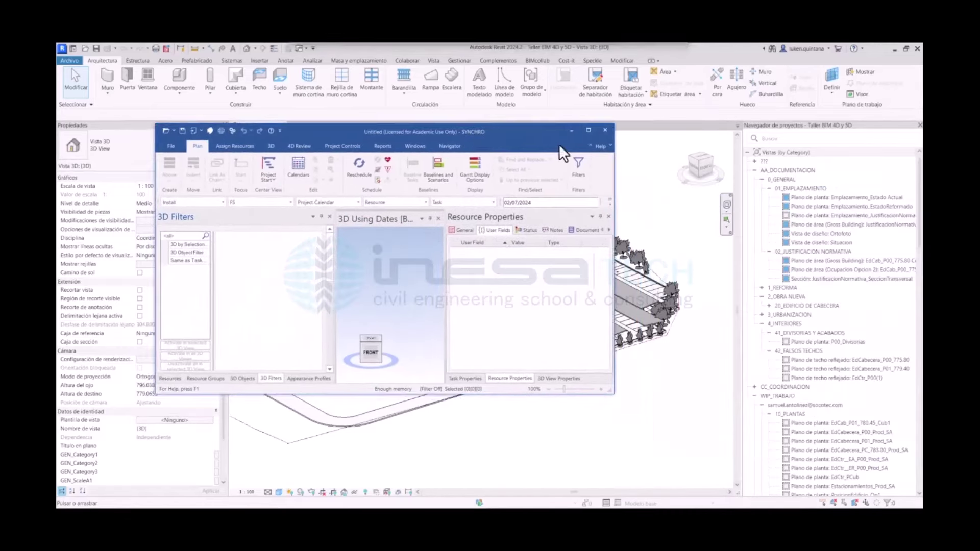
left_click(590, 129)
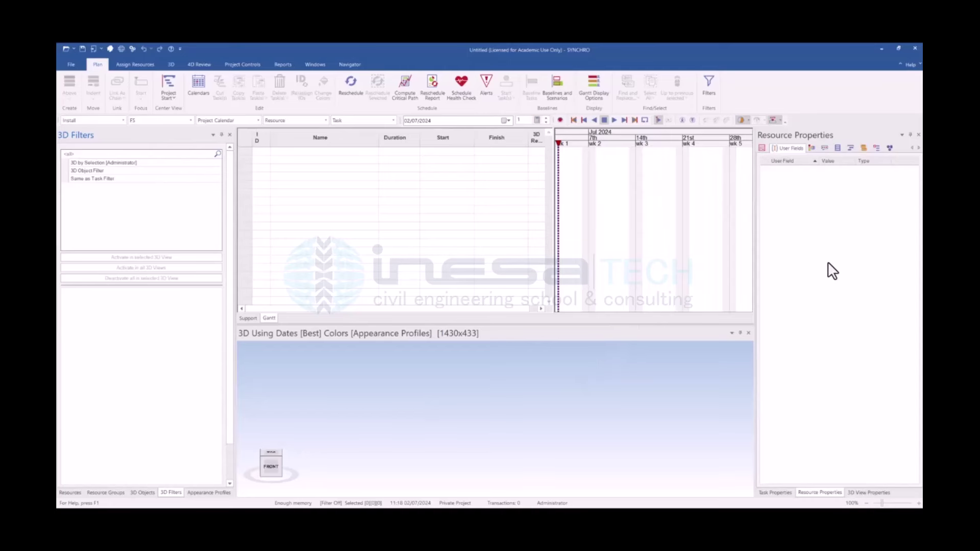
left_click(134, 65)
left_click(170, 65)
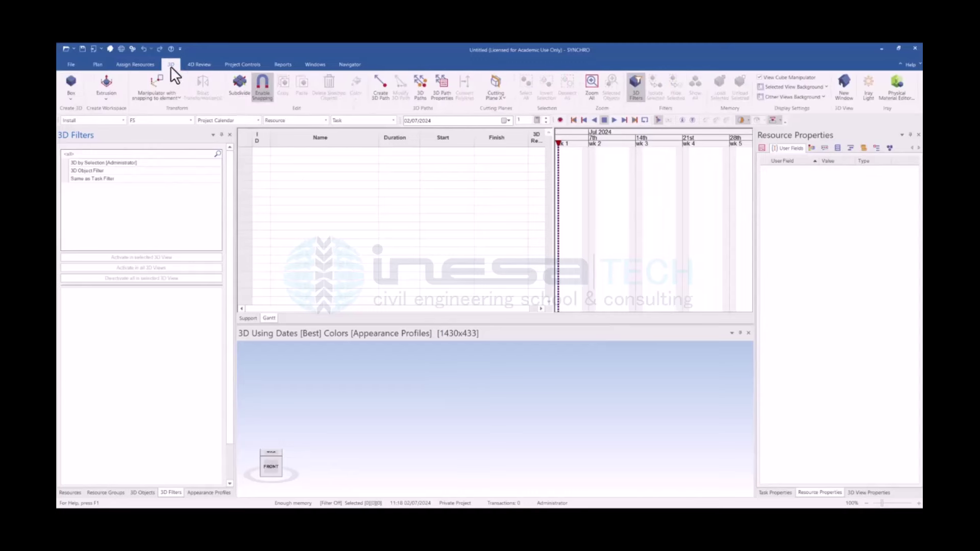
left_click(189, 64)
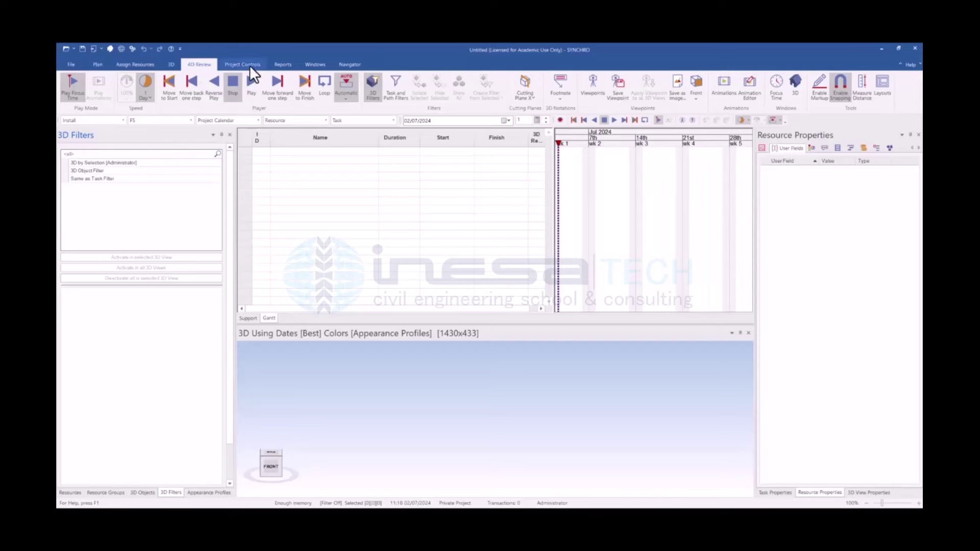
left_click(228, 65)
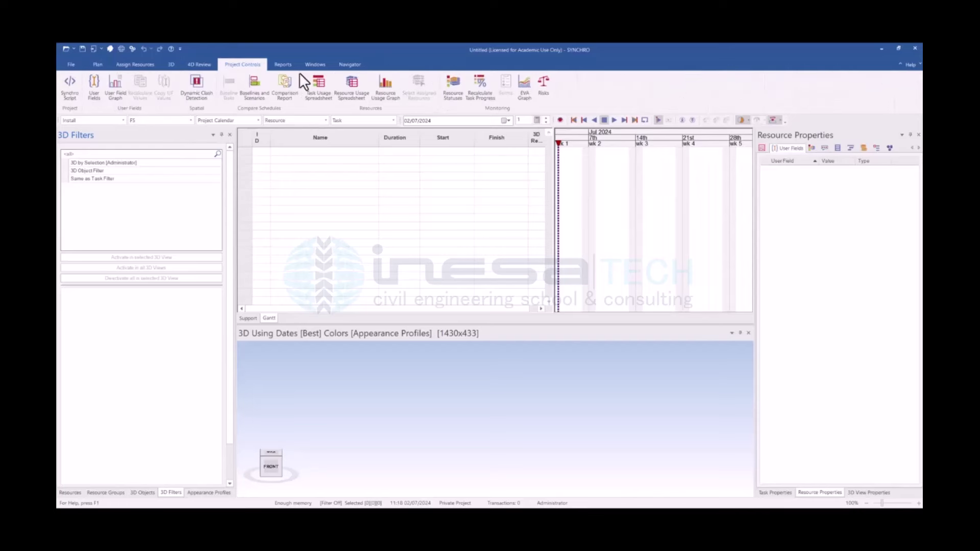
left_click(283, 64)
left_click(315, 64)
left_click(349, 64)
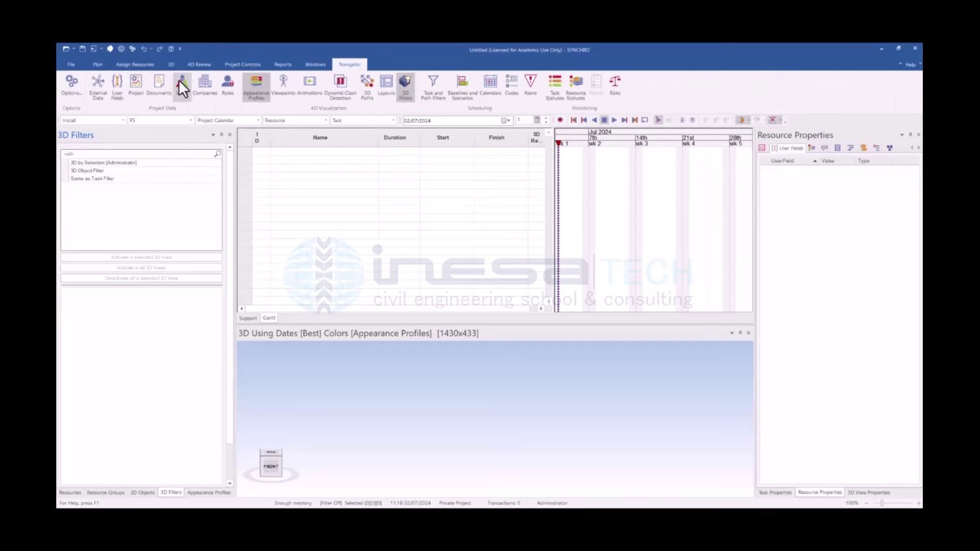
left_click(98, 64)
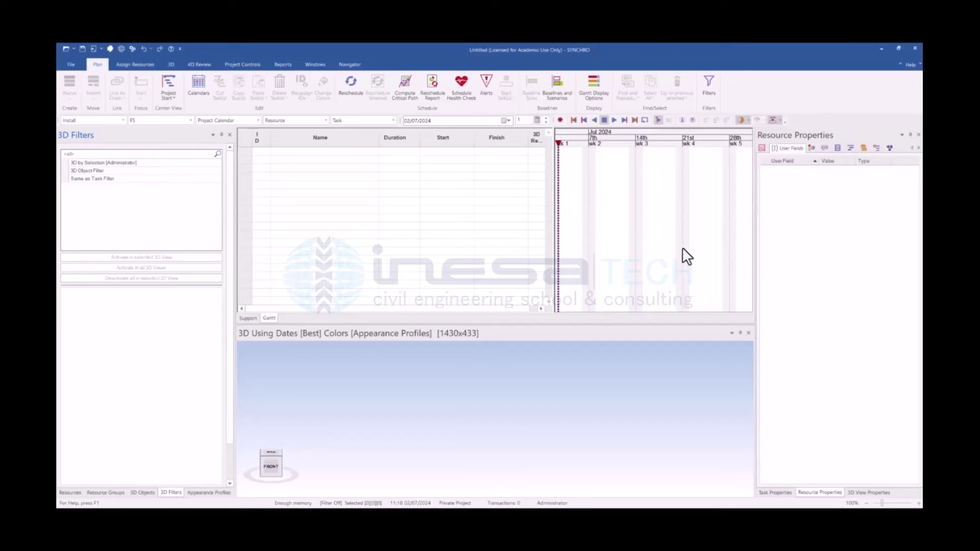
Browse the File menu's import formats, then cancel an abandoned file-open attempt
left_click(70, 65)
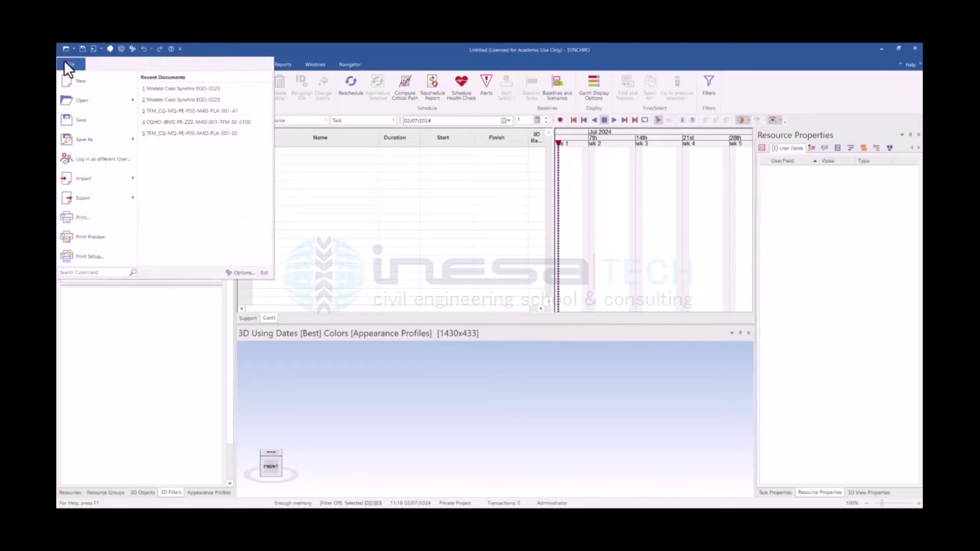
left_click(122, 182)
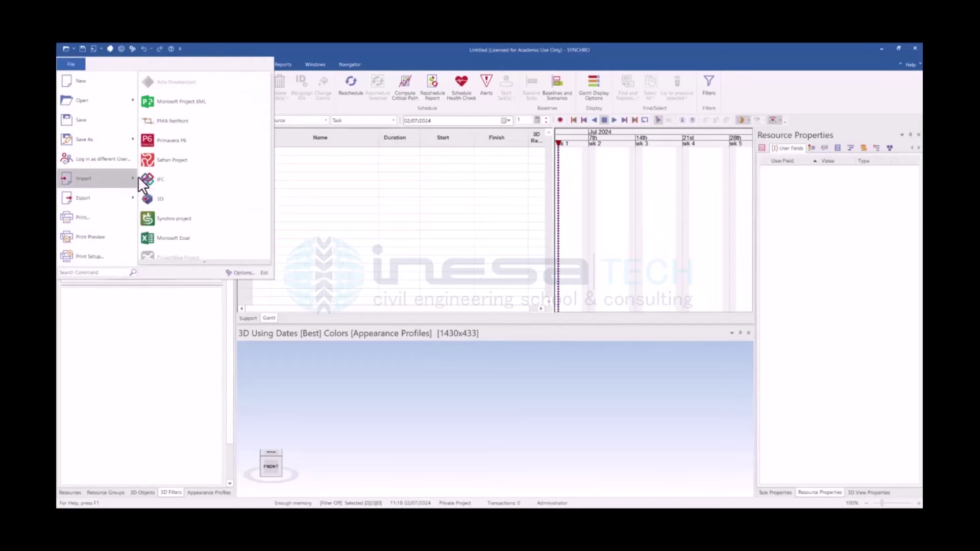
key("Escape")
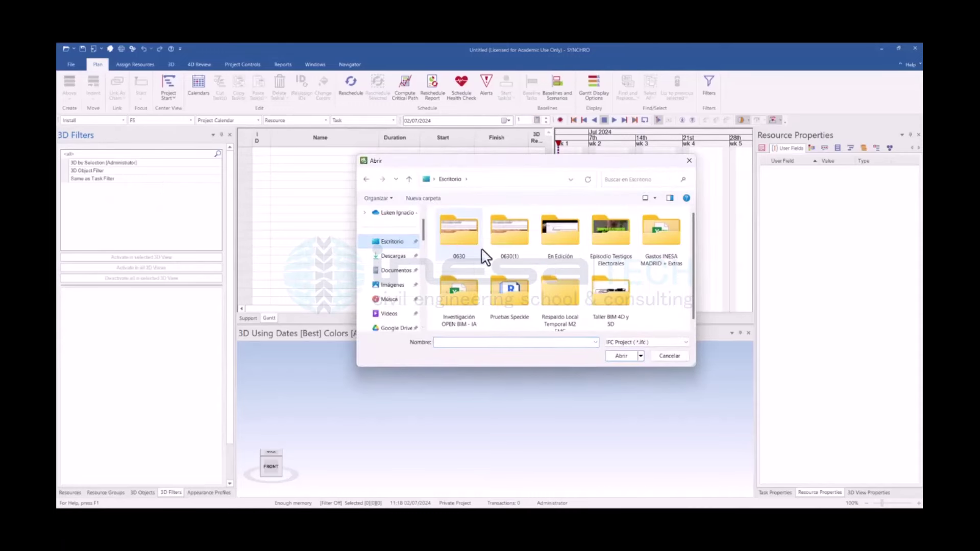
double_click(610, 296)
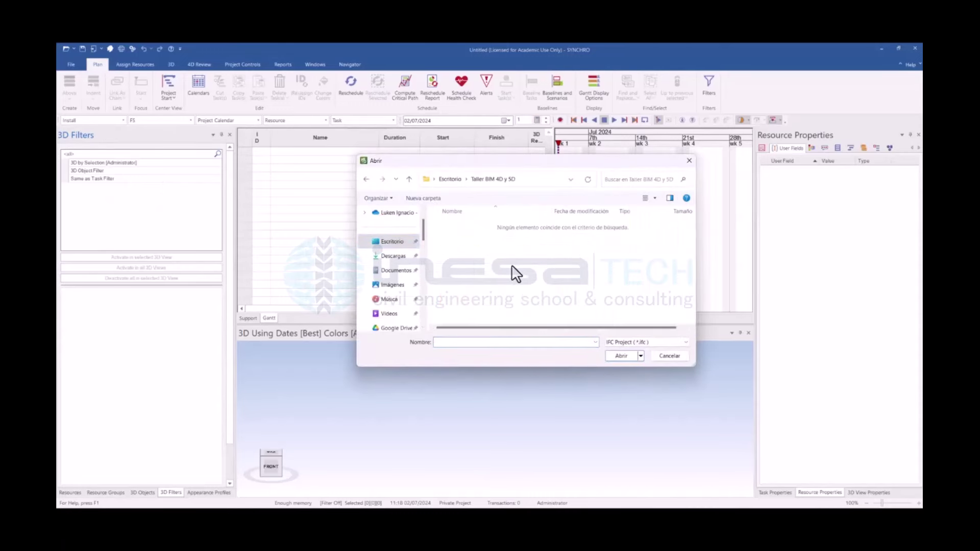
left_click(670, 356)
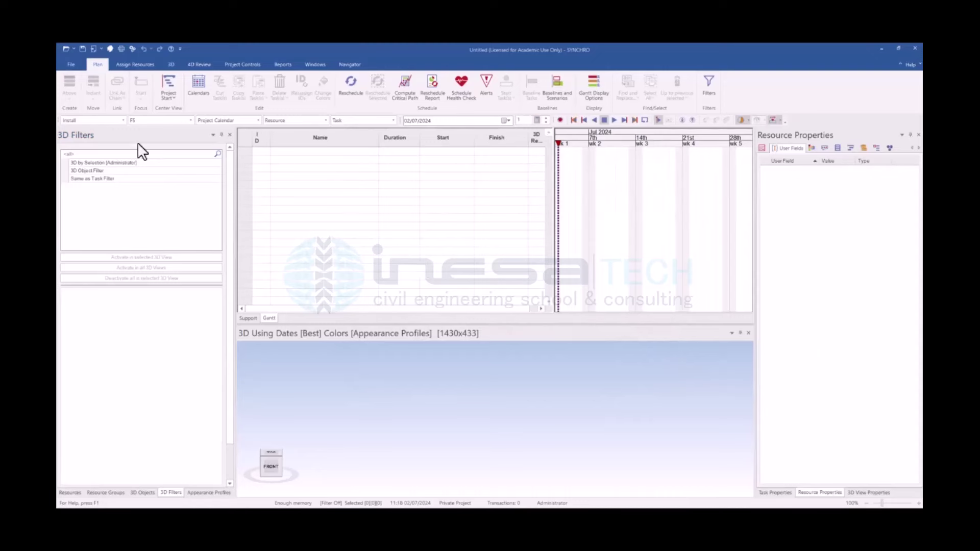
Import the Taller BIM 4D y 5D IFC 2x3 file through the IFC import wizard
left_click(74, 65)
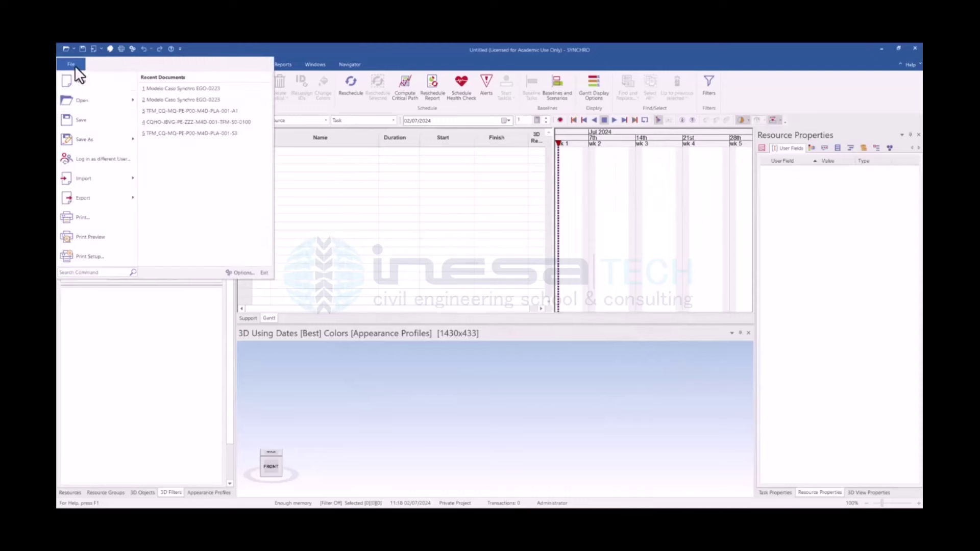
left_click(108, 178)
left_click(166, 180)
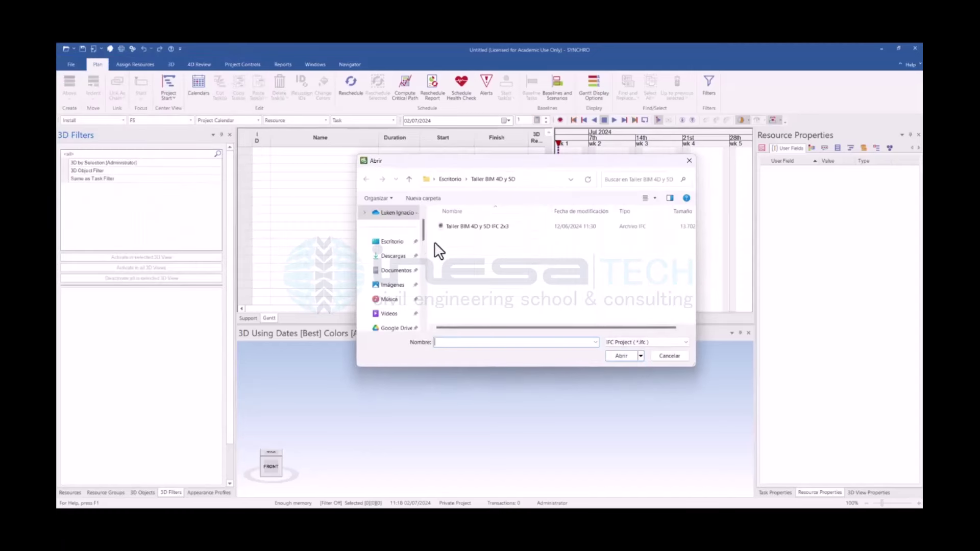
double_click(449, 226)
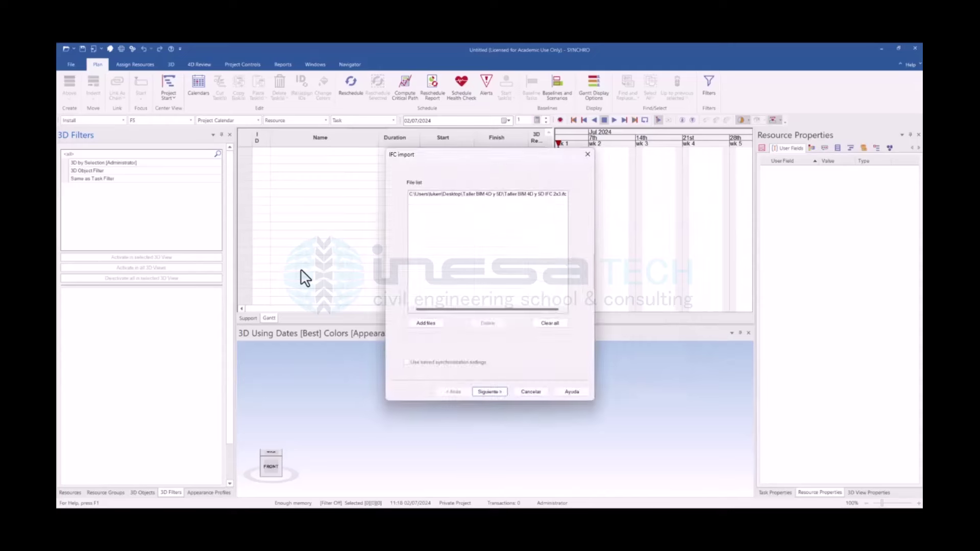
left_click(492, 392)
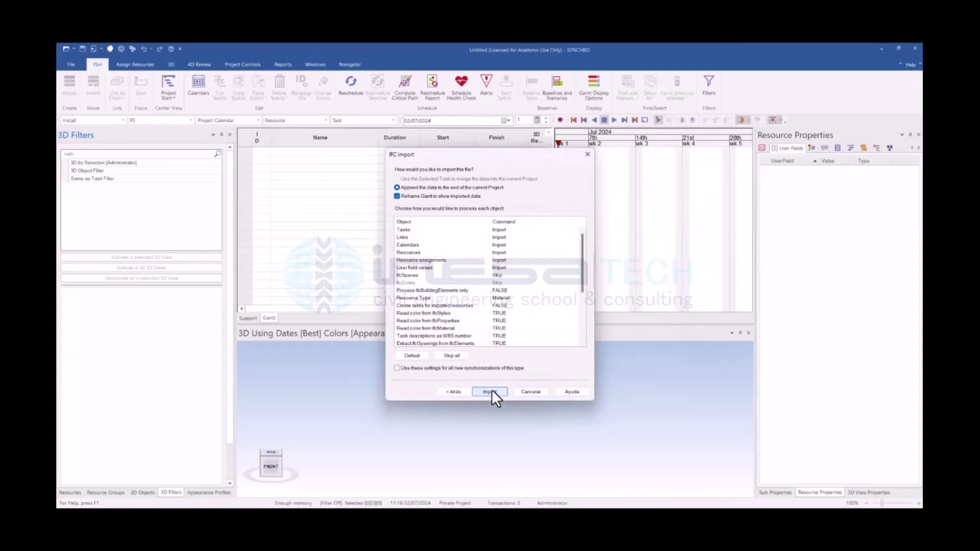
mouse_move(580, 262)
left_mouse_down()
mouse_move(584, 306)
mouse_move(577, 243)
left_mouse_up()
mouse_move(583, 257)
left_mouse_down()
mouse_move(586, 289)
mouse_move(543, 306)
left_mouse_up()
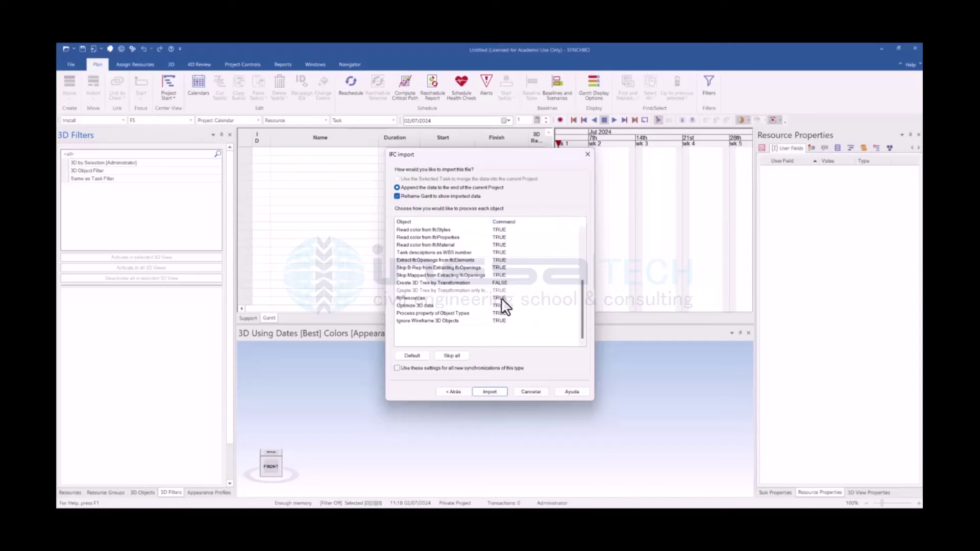
left_click(492, 392)
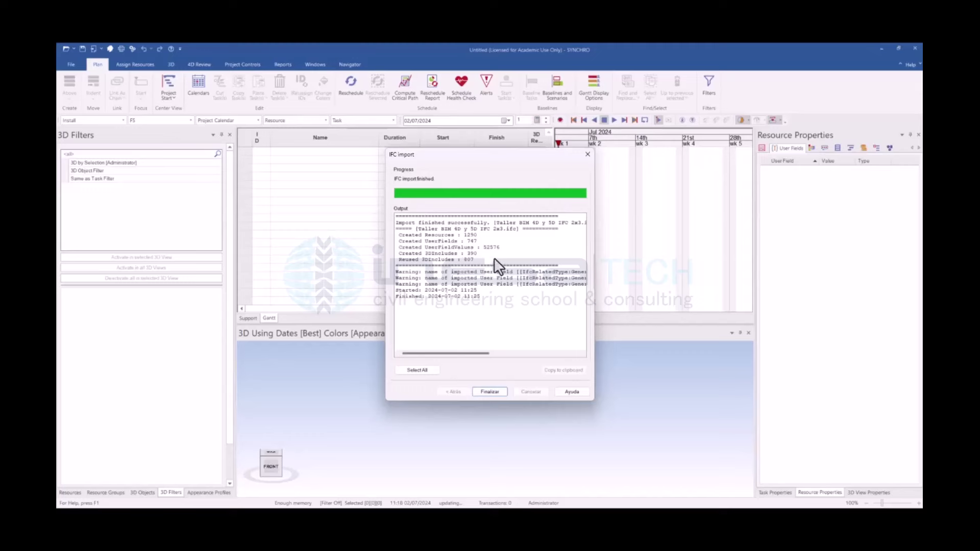
Finish the import and enlarge the 3D view pane
left_click(490, 392)
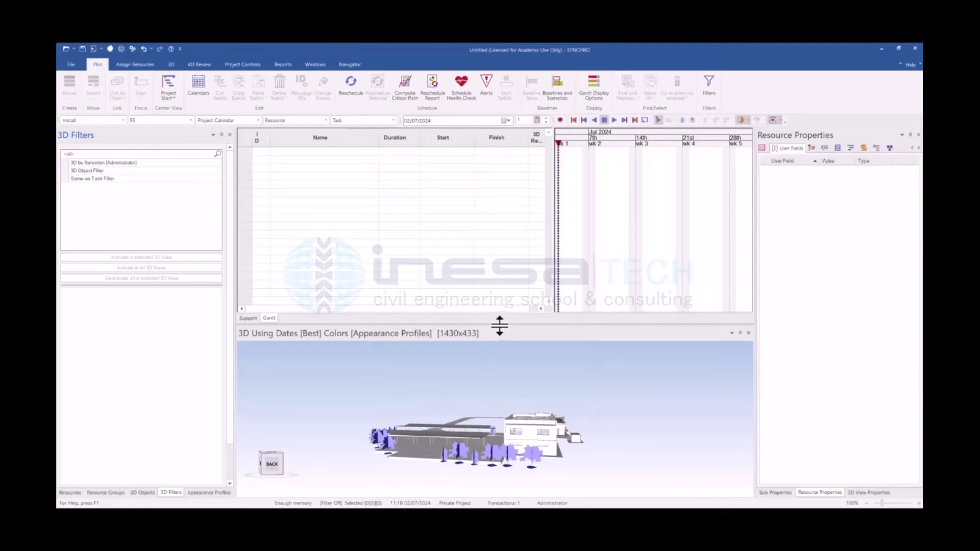
mouse_move(500, 325)
left_mouse_down()
mouse_move(511, 254)
mouse_move(492, 273)
left_mouse_up()
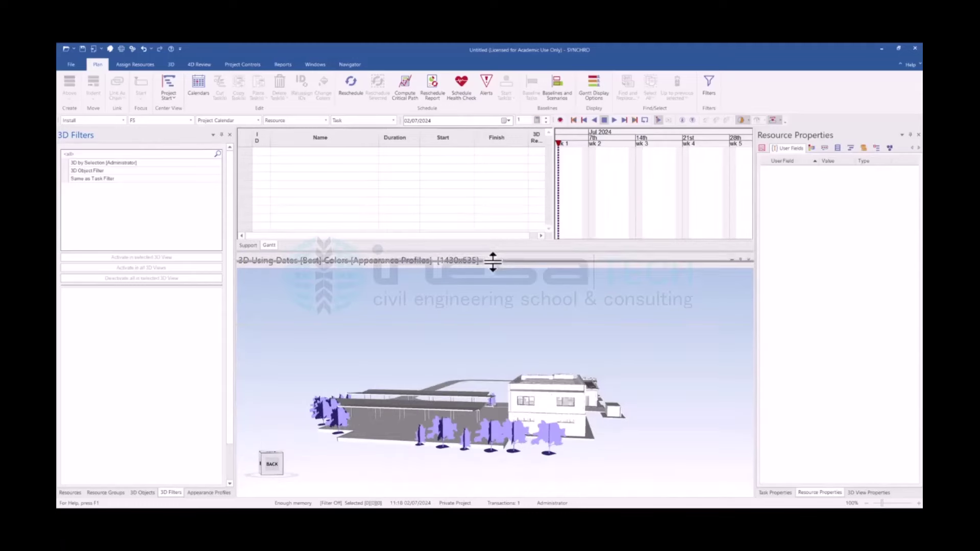
mouse_move(458, 353)
left_mouse_down()
mouse_move(412, 420)
mouse_move(336, 405)
mouse_move(447, 370)
mouse_move(525, 403)
mouse_move(489, 414)
mouse_move(553, 388)
mouse_move(421, 393)
mouse_move(417, 379)
mouse_move(463, 360)
mouse_move(378, 374)
mouse_move(401, 415)
mouse_move(449, 411)
mouse_move(417, 421)
mouse_move(371, 411)
mouse_move(399, 387)
mouse_move(390, 400)
mouse_move(355, 386)
mouse_move(358, 403)
mouse_move(351, 376)
mouse_move(384, 397)
mouse_move(300, 397)
mouse_move(352, 380)
mouse_move(416, 429)
mouse_move(379, 442)
mouse_move(399, 423)
mouse_move(483, 424)
mouse_move(488, 367)
mouse_move(453, 388)
mouse_move(443, 366)
mouse_move(421, 459)
mouse_move(467, 466)
mouse_move(415, 462)
left_mouse_up()
Orbit, pan and zoom the 3D view to frame the small building
scroll(343, 368, "up", 3)
scroll(444, 366, "down", 5)
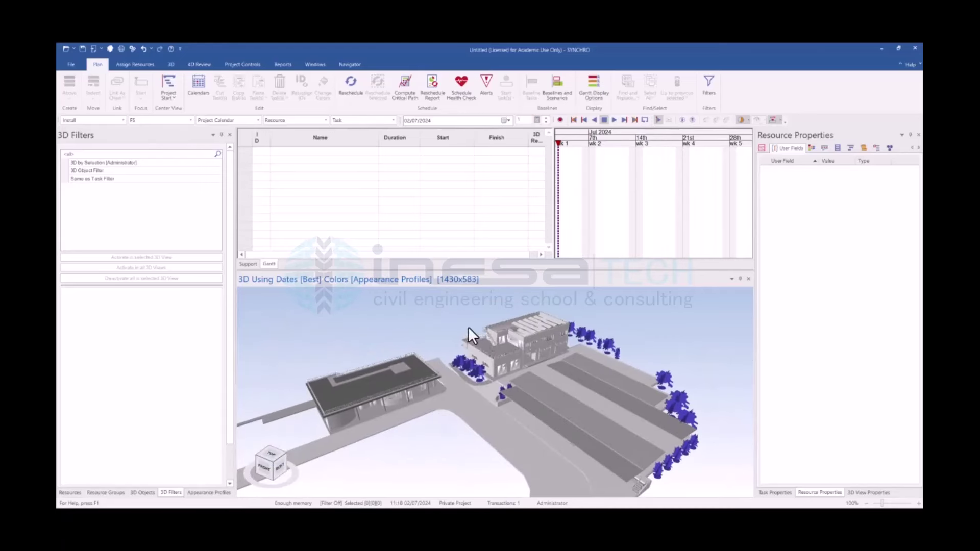
mouse_move(487, 386)
left_mouse_down()
mouse_move(419, 321)
mouse_move(434, 428)
mouse_move(486, 428)
mouse_move(419, 422)
mouse_move(394, 386)
mouse_move(398, 403)
mouse_move(414, 360)
left_mouse_up()
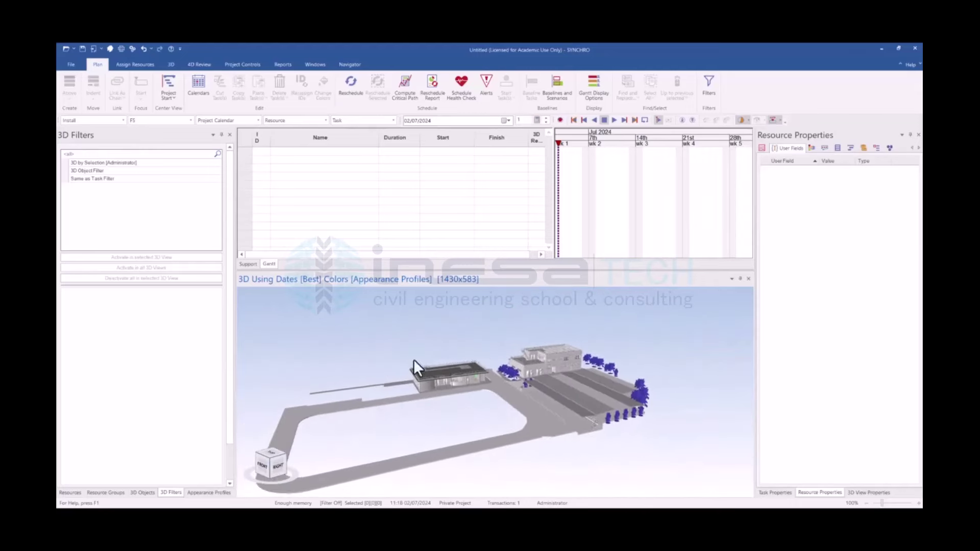
left_click_drag(460, 428, 466, 414)
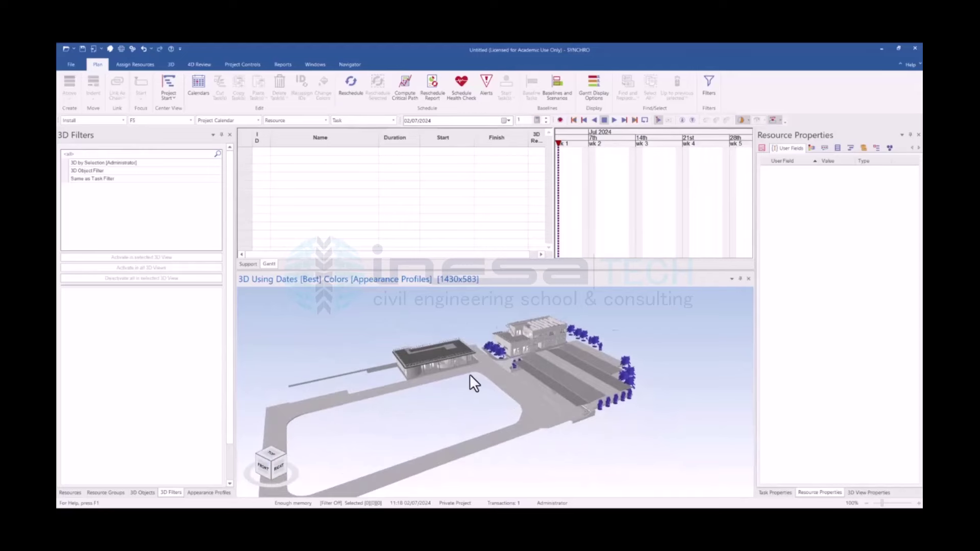
scroll(469, 367, "up", 2)
middle_click_drag(460, 401, 504, 406)
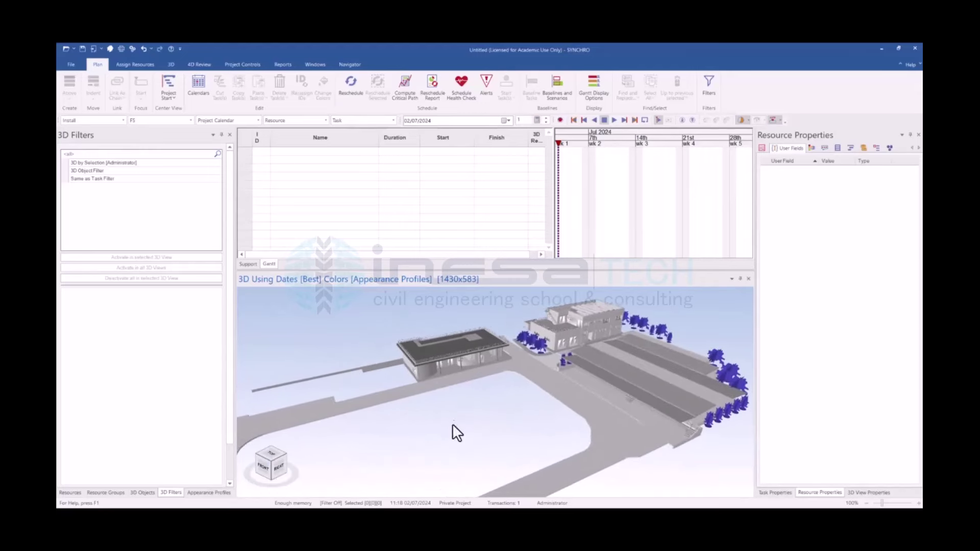
mouse_move(452, 424)
left_mouse_down()
mouse_move(525, 432)
mouse_move(470, 433)
mouse_move(471, 403)
left_mouse_up()
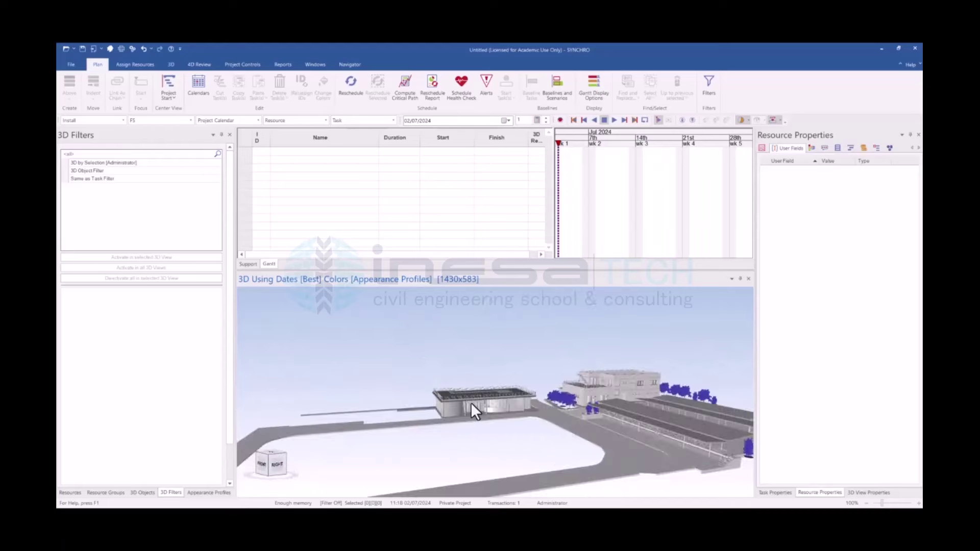
scroll(484, 397, "up", 3)
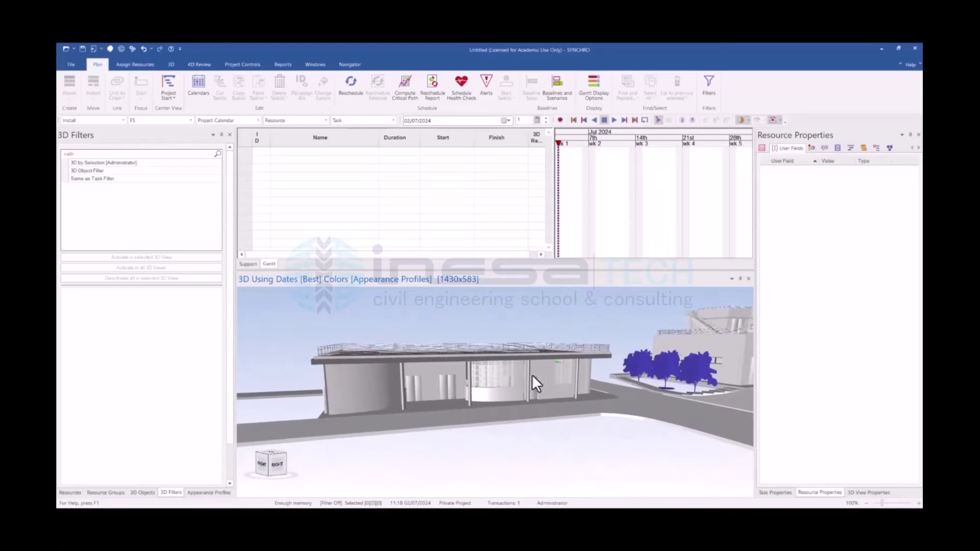
Select a small-building wall plus a second element, then clear the selection and re-angle the view
left_click(495, 414)
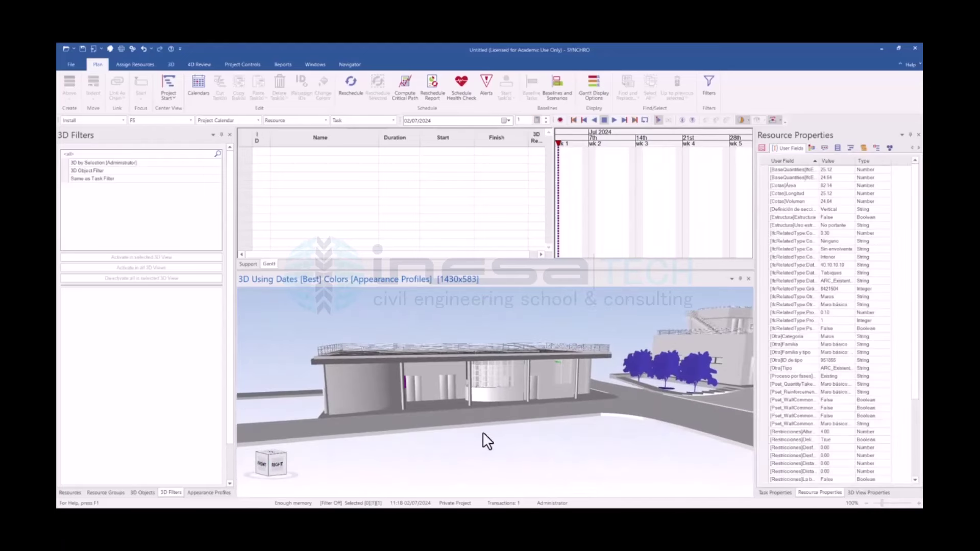
scroll(488, 442, "up", 5)
left_click(459, 305, "ctrl")
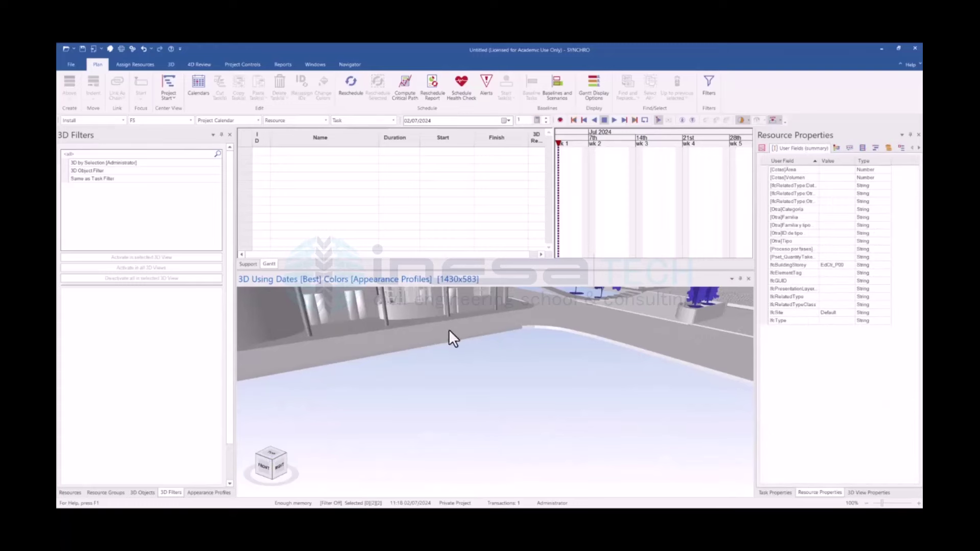
scroll(455, 368, "up", 2)
scroll(477, 320, "up", 3)
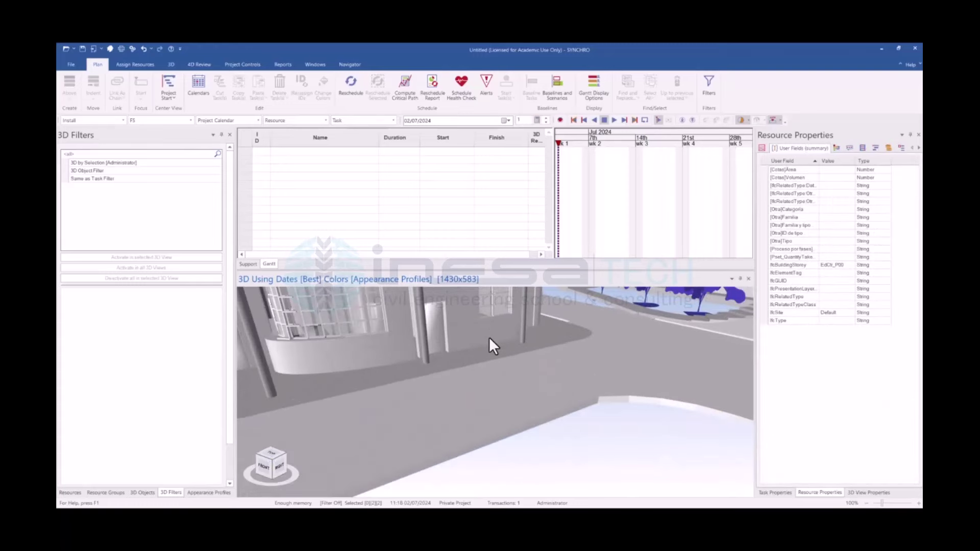
left_click(488, 338)
mouse_move(482, 338)
left_mouse_down()
mouse_move(456, 424)
mouse_move(499, 462)
mouse_move(428, 367)
left_mouse_up()
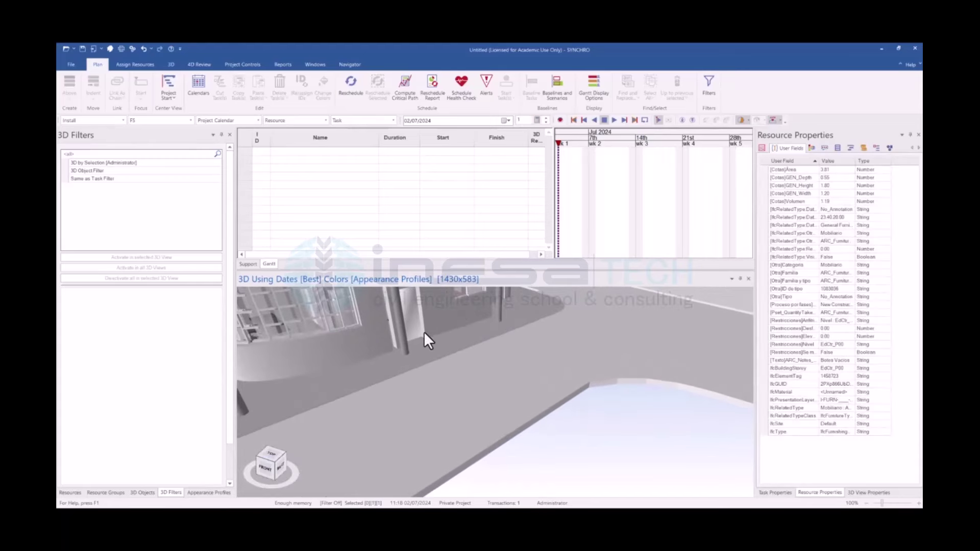
mouse_move(405, 349)
left_mouse_down()
mouse_move(438, 425)
mouse_move(399, 384)
mouse_move(383, 400)
mouse_move(440, 418)
mouse_move(470, 411)
mouse_move(369, 384)
mouse_move(446, 368)
mouse_move(458, 341)
mouse_move(455, 361)
mouse_move(483, 412)
mouse_move(498, 385)
left_mouse_up()
left_click(462, 367)
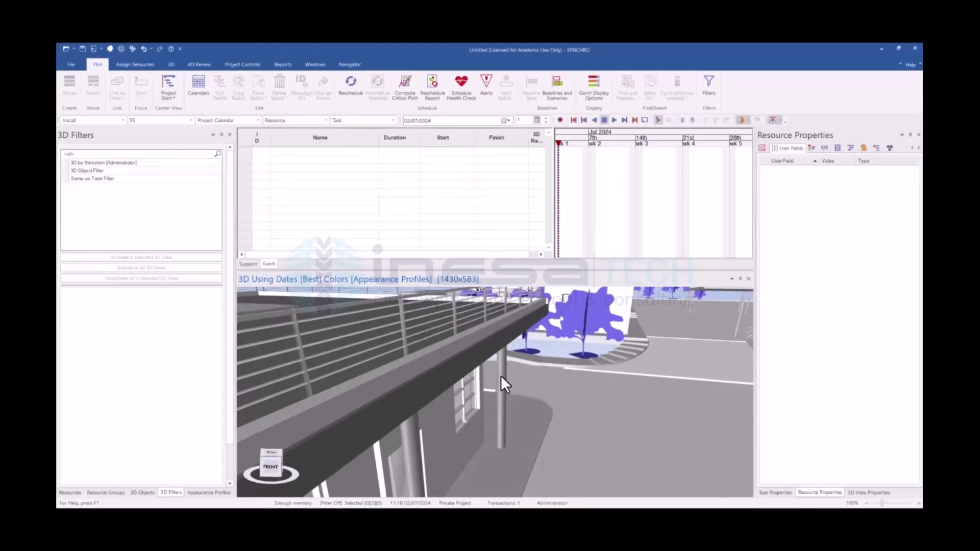
Check the ground slab and ramp properties, deselecting each afterwards
left_click(501, 377)
left_click(507, 378)
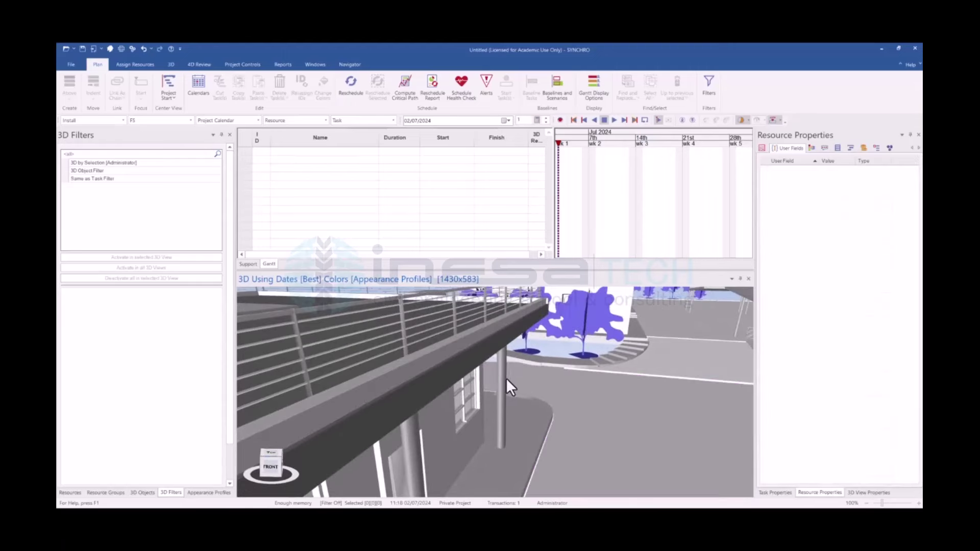
left_click_drag(504, 348, 502, 354)
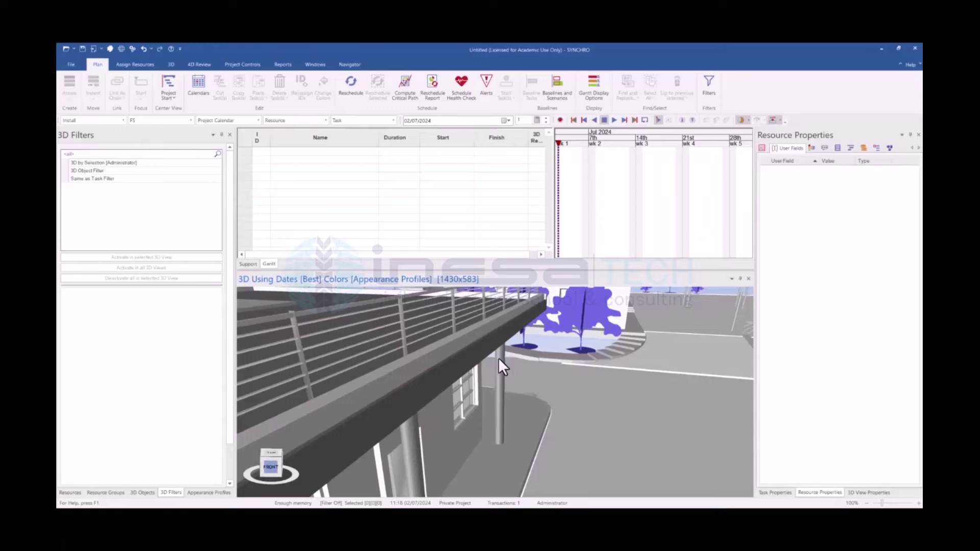
left_click(494, 358)
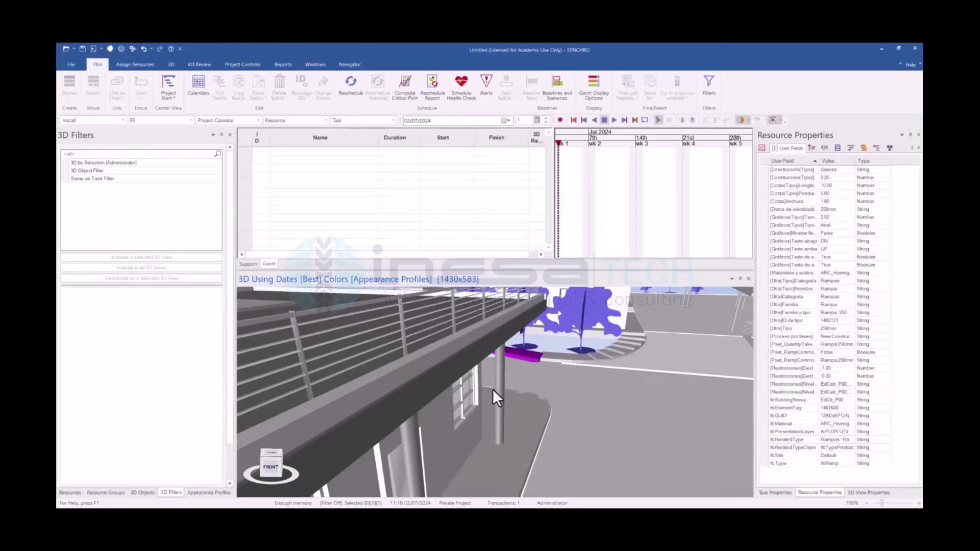
left_click(511, 379)
left_click_drag(542, 349, 517, 380)
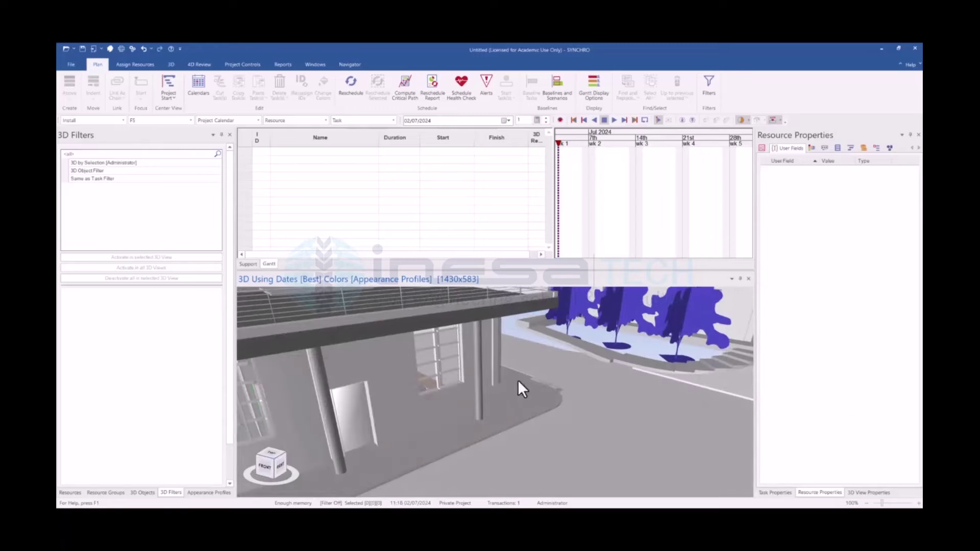
Select a ground-floor wall showing category Muros and family Muro básico
left_click(479, 334)
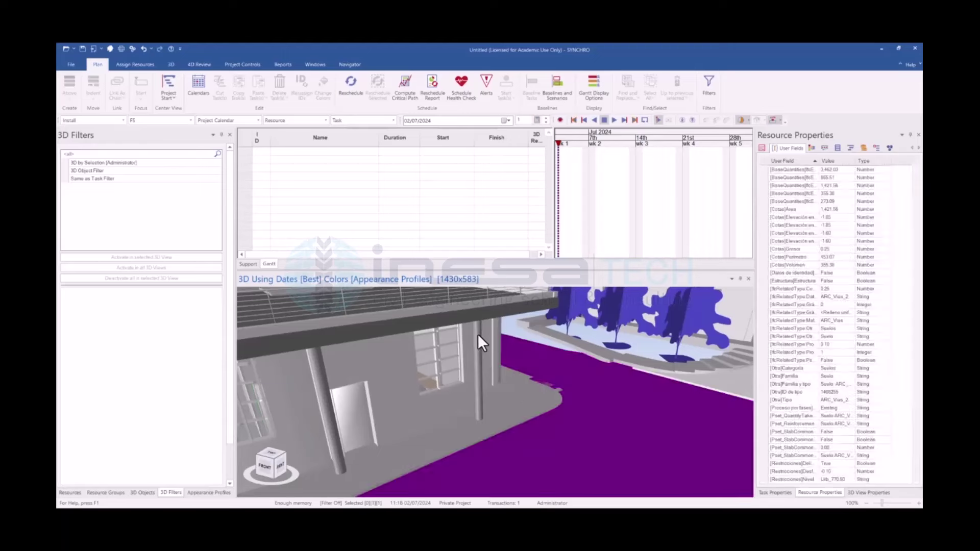
left_click(489, 363)
mouse_move(488, 362)
left_mouse_down()
mouse_move(510, 406)
mouse_move(538, 384)
left_mouse_up()
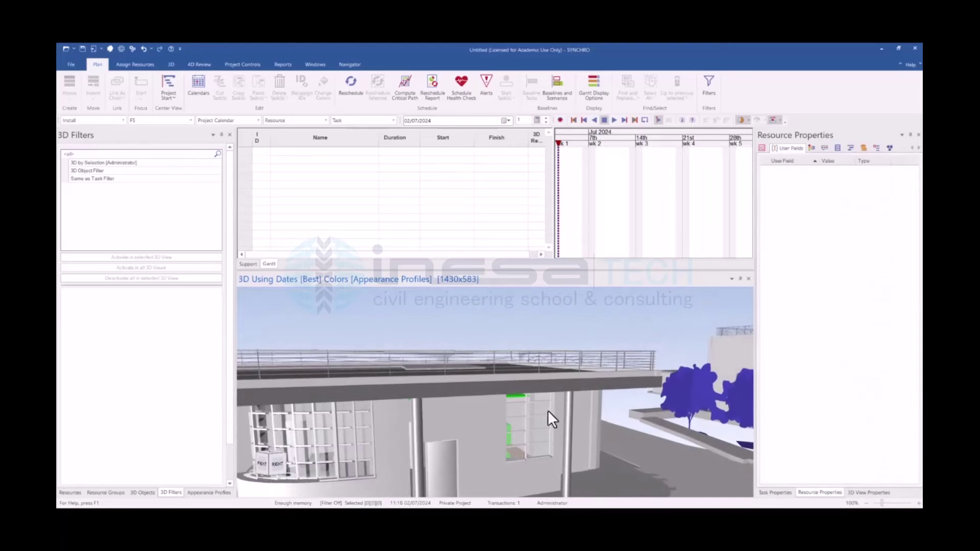
left_click(595, 387)
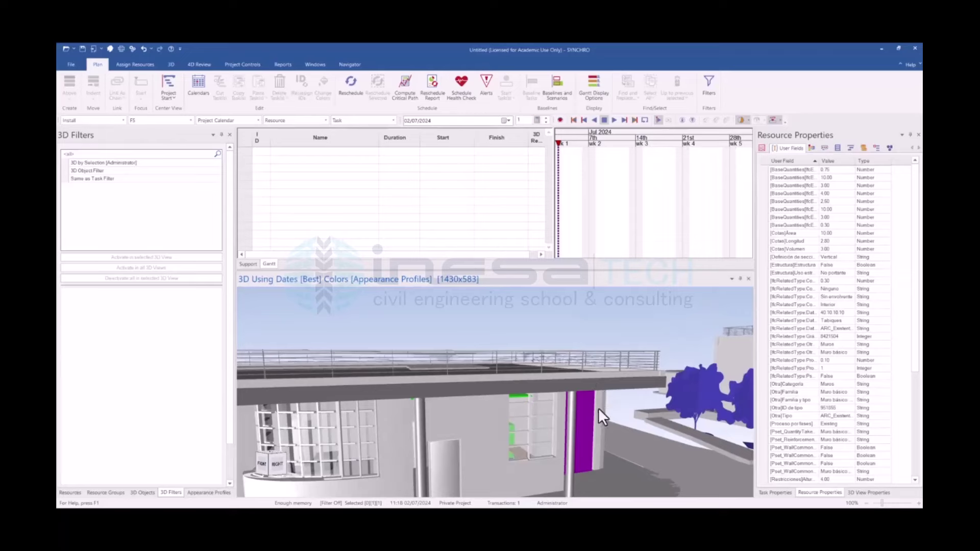
mouse_move(622, 416)
left_mouse_down()
mouse_move(608, 431)
mouse_move(617, 436)
mouse_move(543, 359)
mouse_move(531, 376)
mouse_move(546, 393)
mouse_move(499, 390)
mouse_move(485, 409)
mouse_move(454, 411)
mouse_move(655, 332)
left_mouse_up()
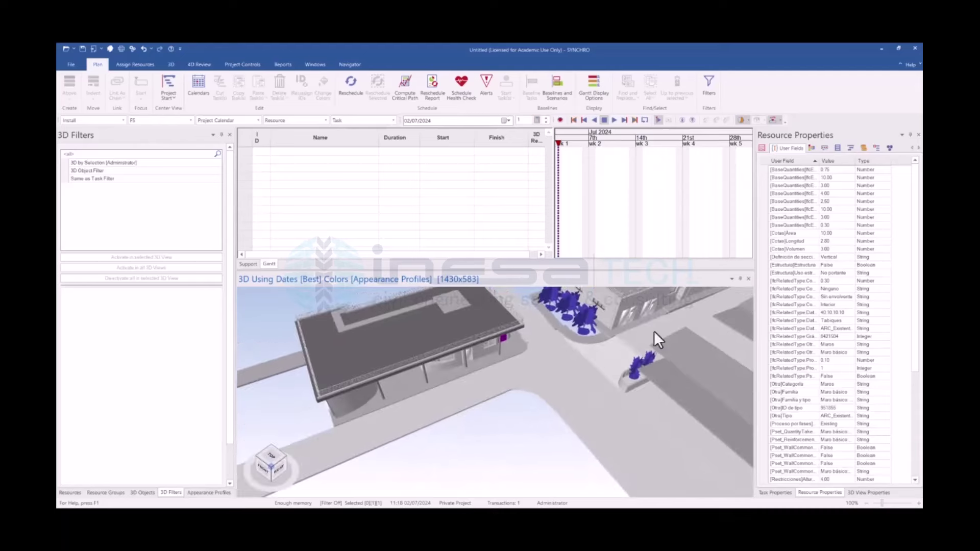
Show the Muros wall's User Fields and scroll its BaseQuantities (area 10.00, length 2.50, volume 3.00)
left_click(763, 148)
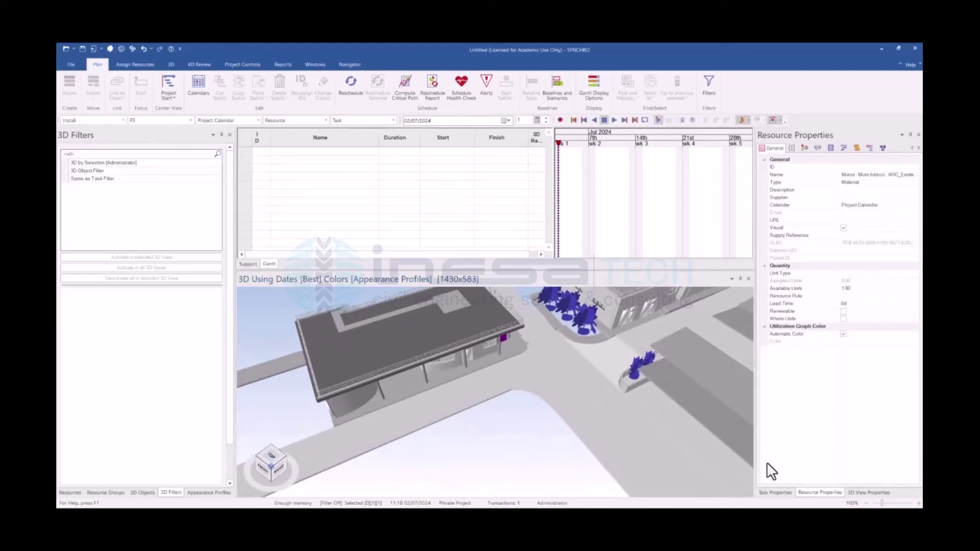
left_click(774, 493)
left_click(812, 492)
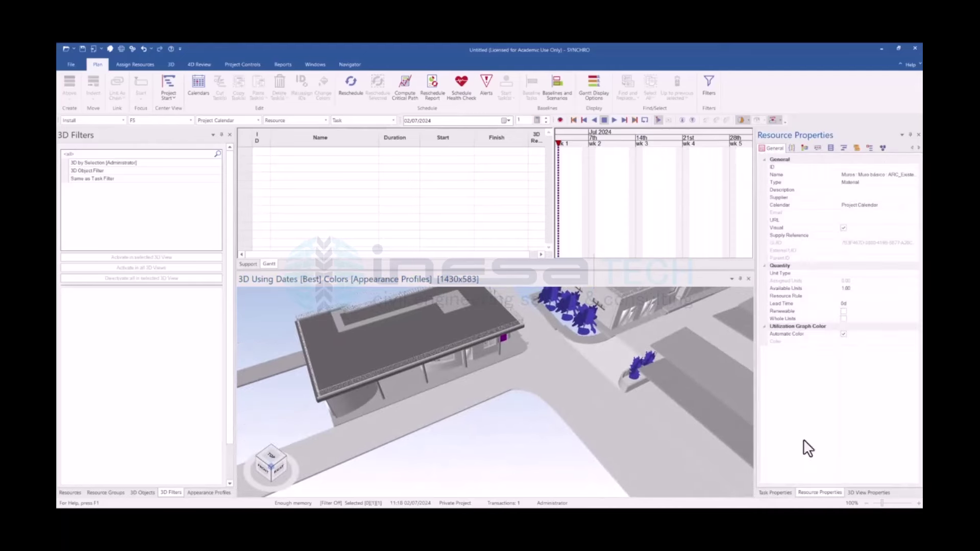
left_click(792, 148)
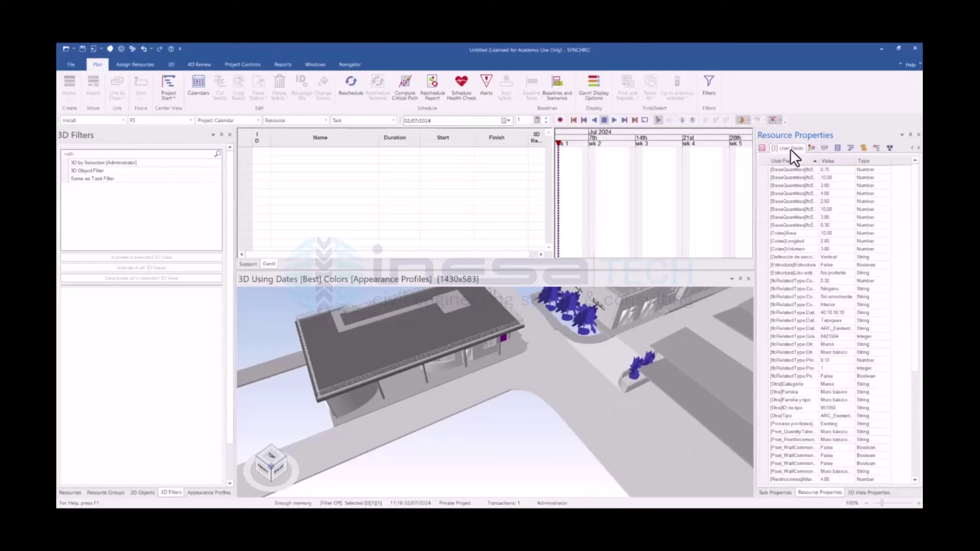
scroll(859, 298, "down", 7)
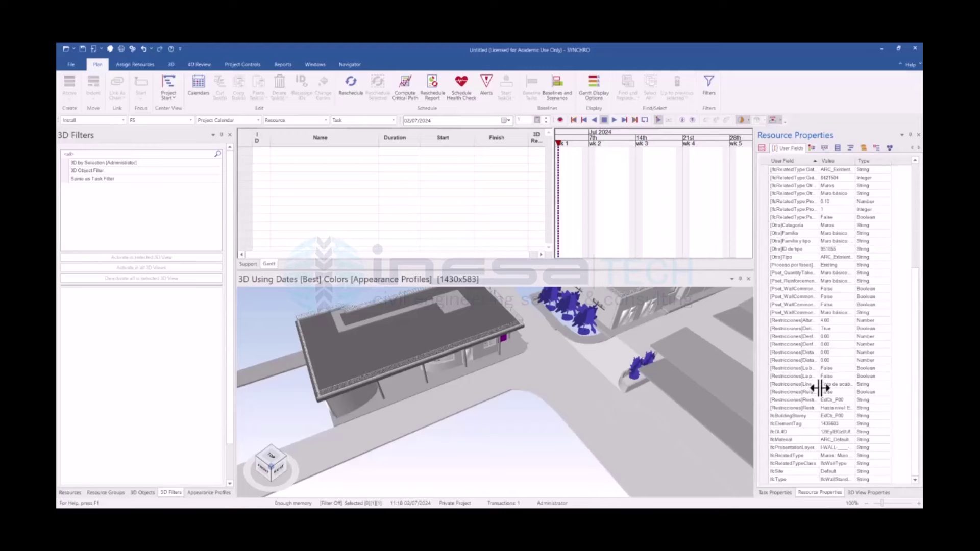
scroll(827, 408, "up", 4)
scroll(838, 322, "up", 3)
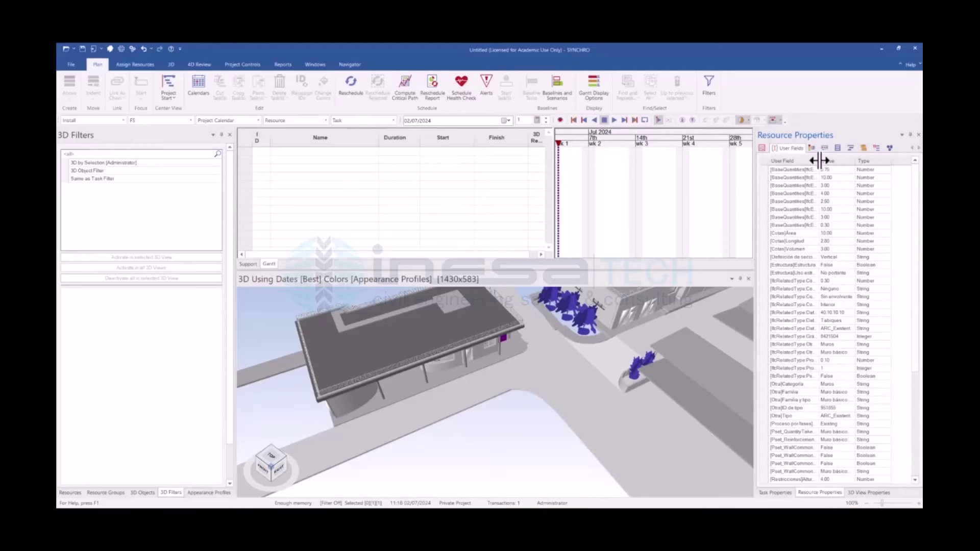
mouse_move(820, 160)
left_mouse_down()
mouse_move(849, 159)
mouse_move(829, 159)
left_mouse_up()
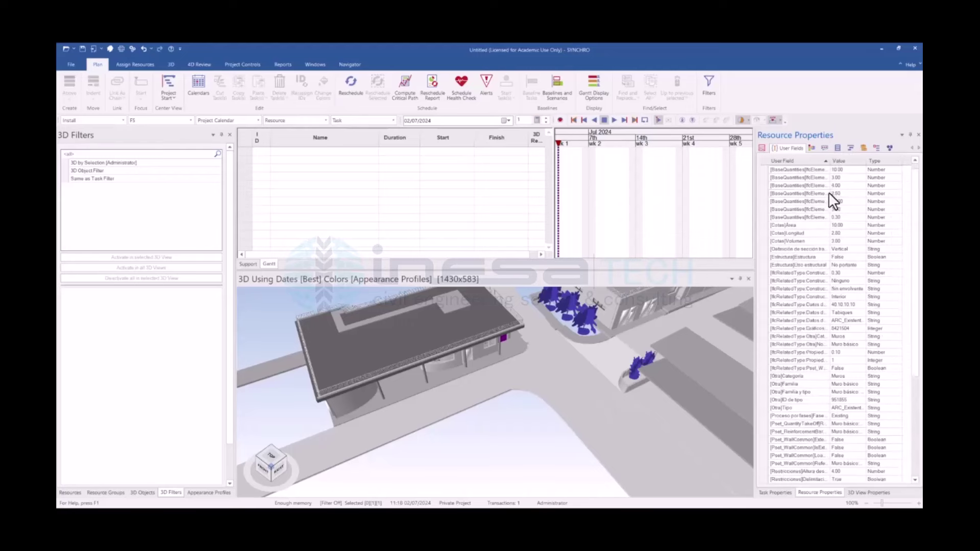
scroll(832, 204, "down", 6)
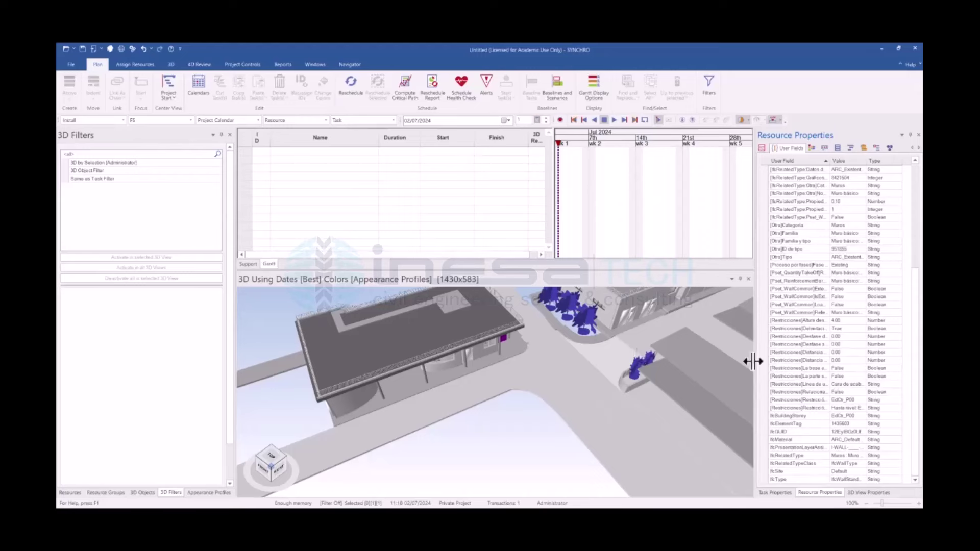
scroll(848, 315, "up", 4)
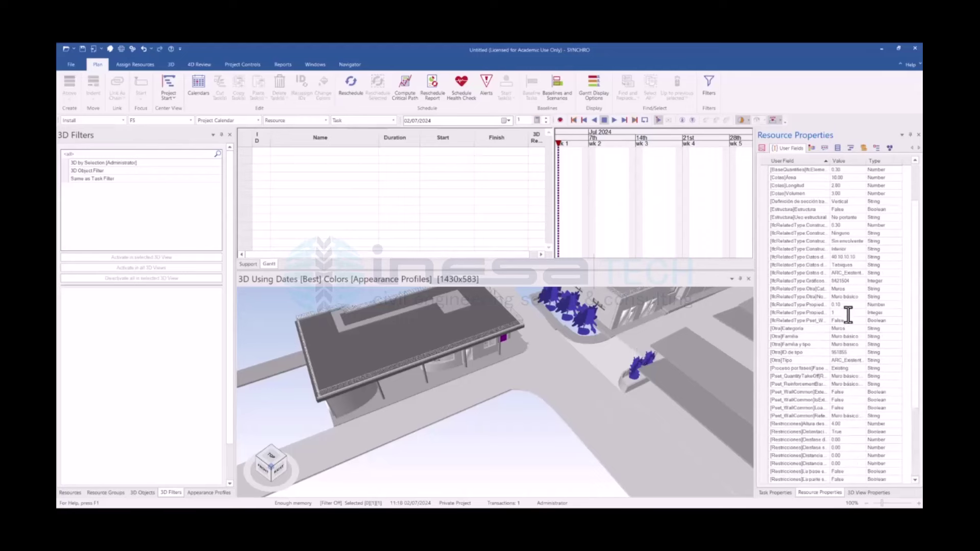
scroll(848, 315, "up", 2)
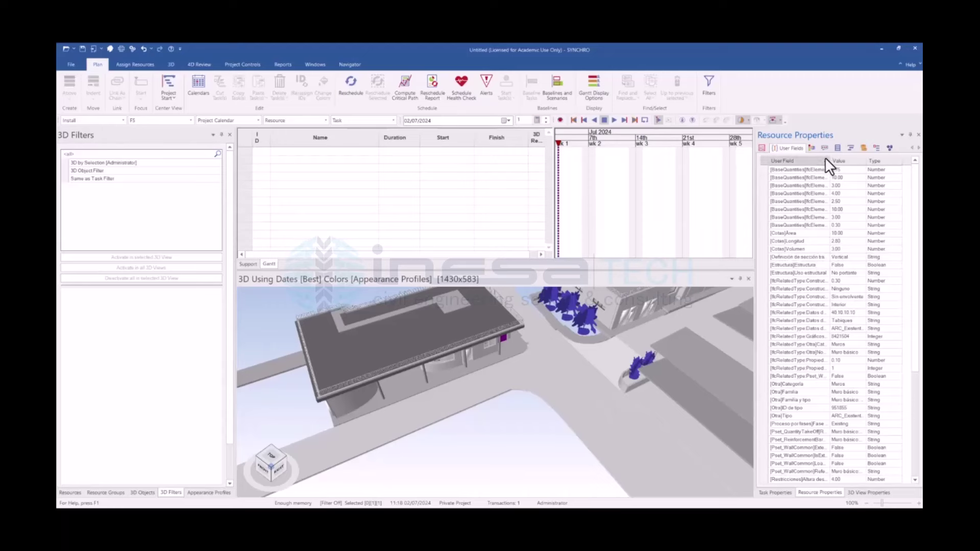
Widen the User Field name column and scroll through the wall's full property names
left_click_drag(831, 161, 874, 165)
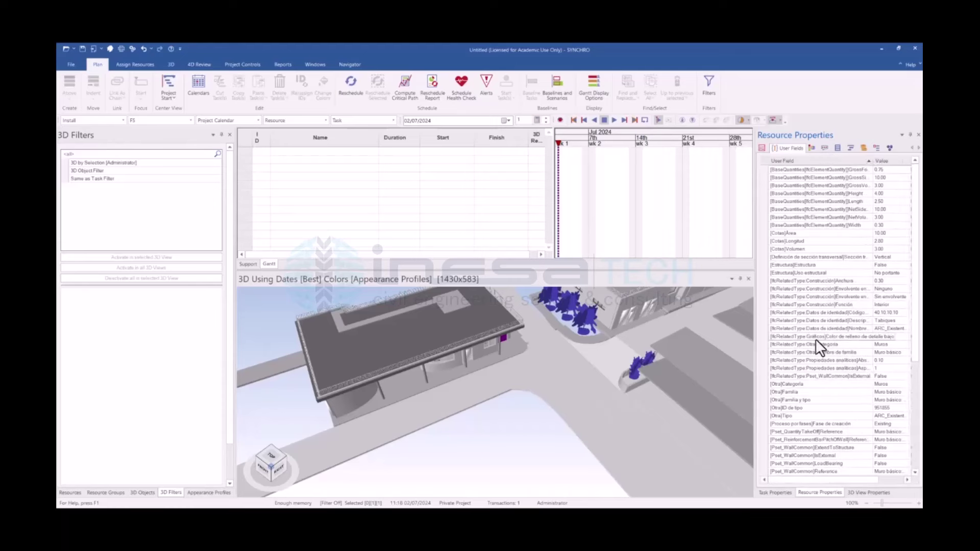
scroll(820, 337, "down", 2)
scroll(792, 396, "down", 1)
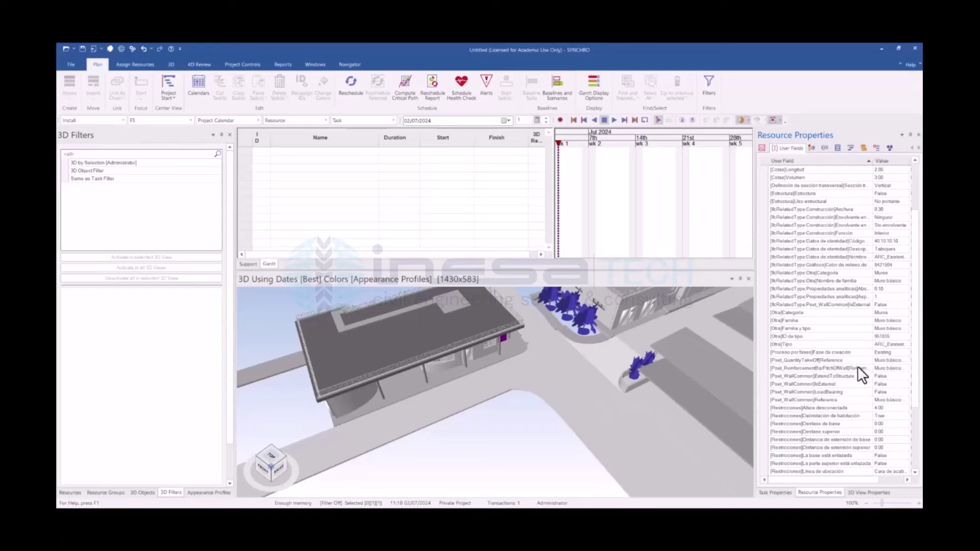
scroll(832, 404, "down", 2)
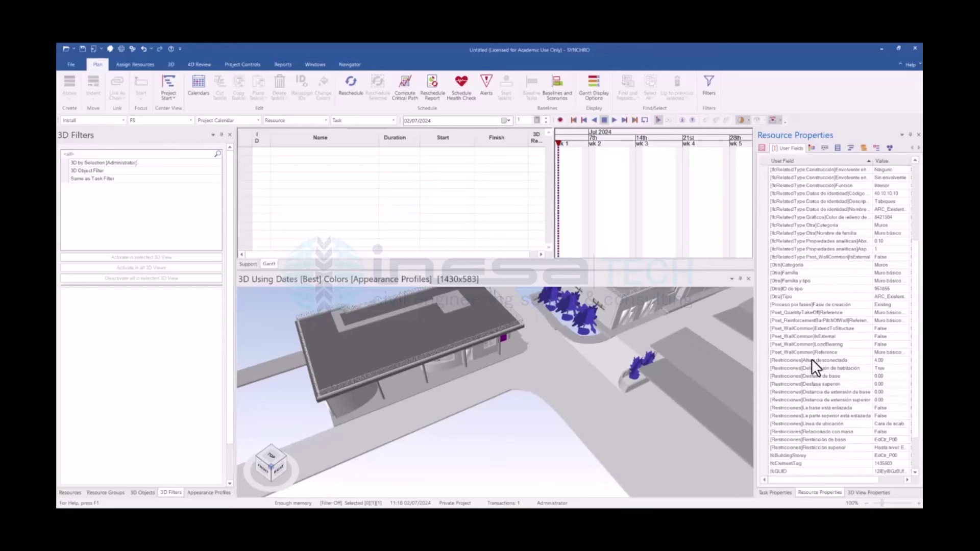
scroll(811, 358, "down", 1)
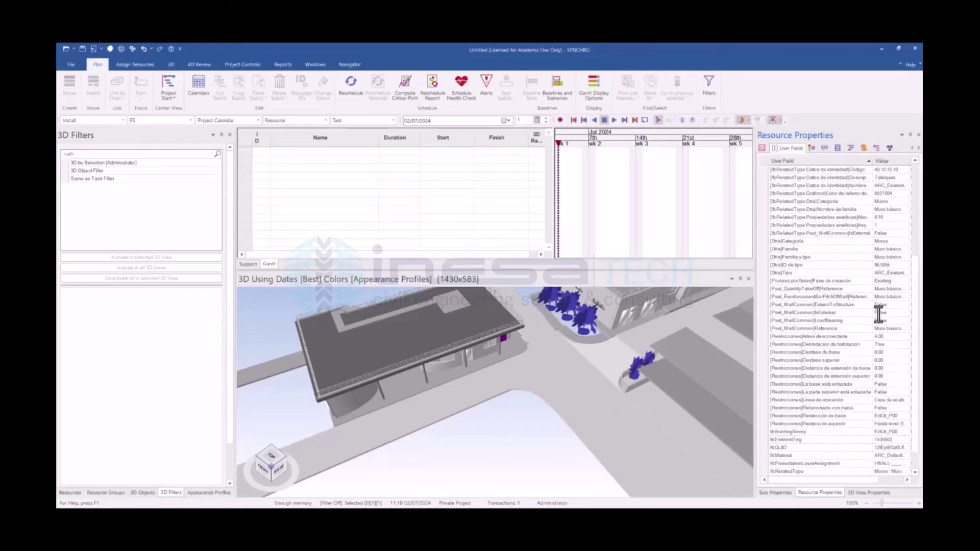
scroll(854, 374, "down", 1)
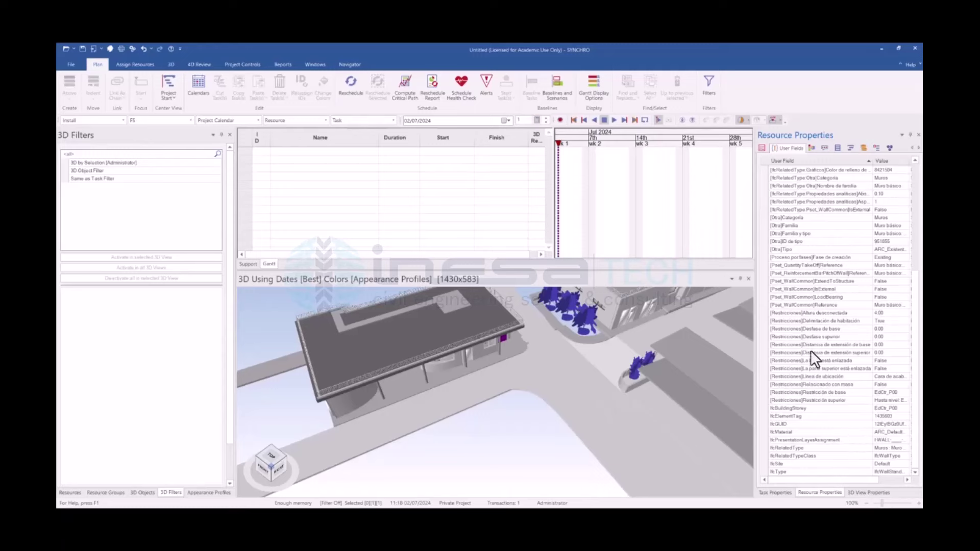
scroll(811, 351, "up", 4)
scroll(832, 313, "up", 3)
Show the wall's General properties, deselect it, zoom out over the site and list Resources
left_click(764, 147)
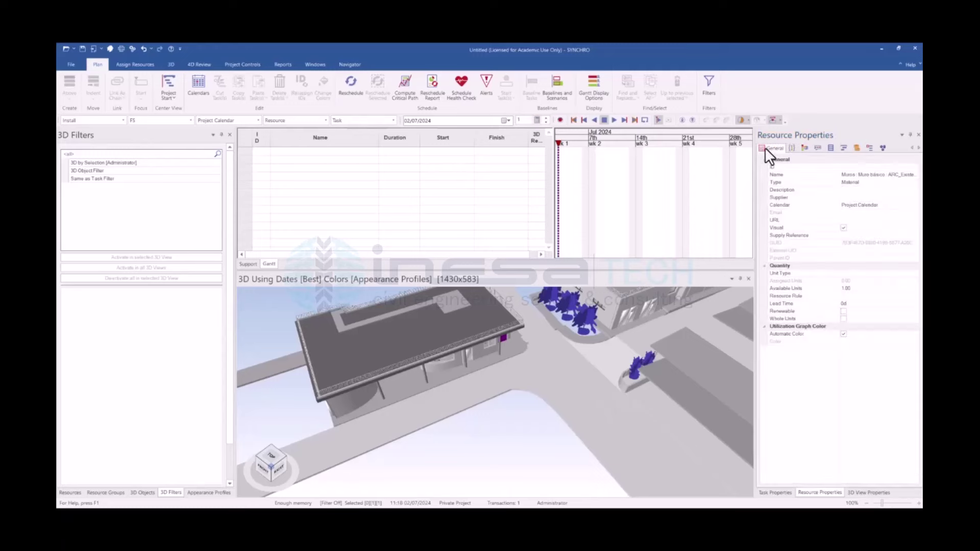
left_click_drag(439, 430, 422, 421)
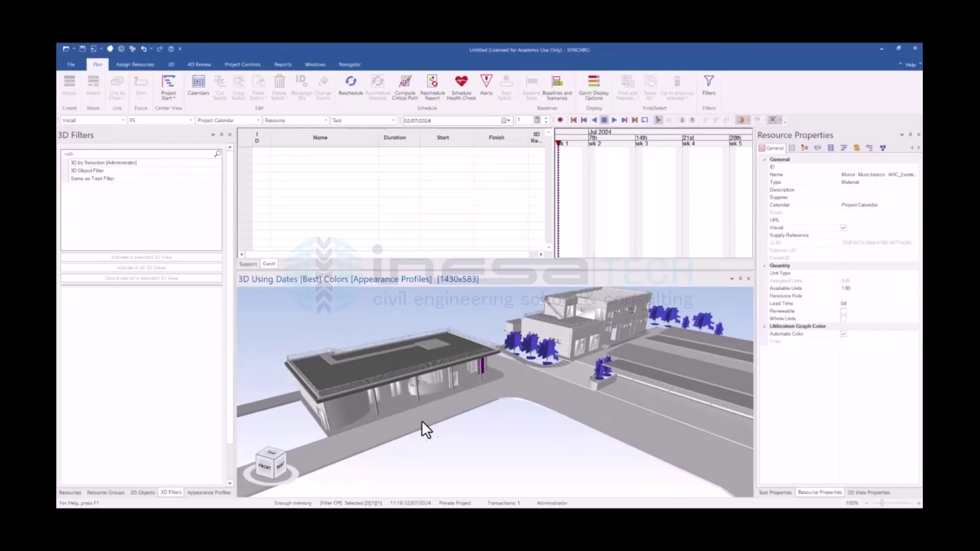
left_click(458, 439)
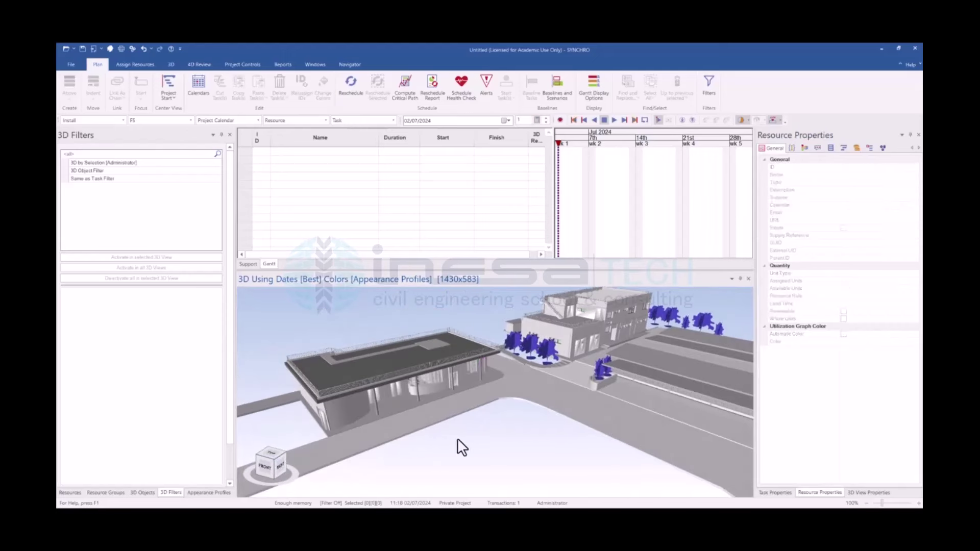
scroll(449, 477, "down", 2)
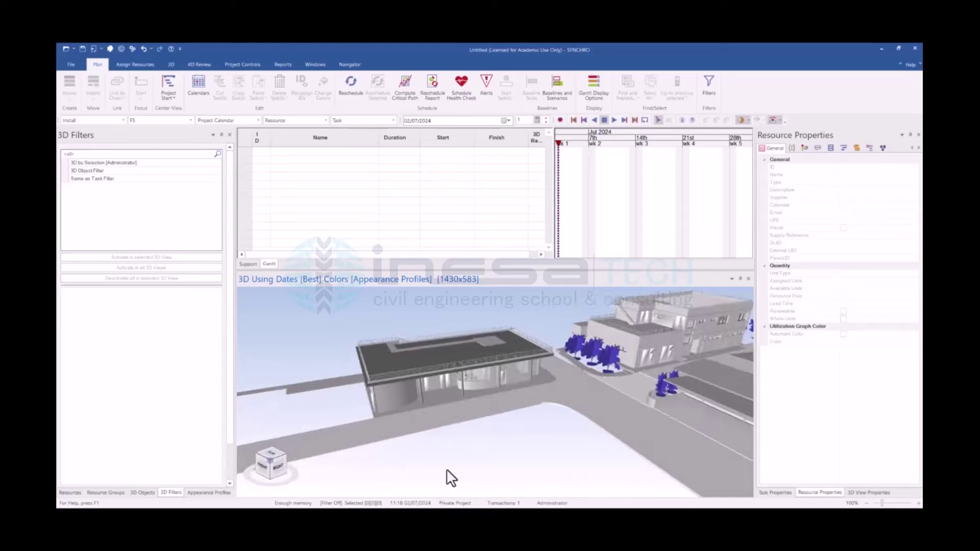
scroll(499, 447, "down", 2)
scroll(503, 463, "down", 2)
mouse_move(503, 462)
left_mouse_down()
mouse_move(466, 467)
mouse_move(504, 407)
mouse_move(453, 451)
mouse_move(280, 417)
left_mouse_up()
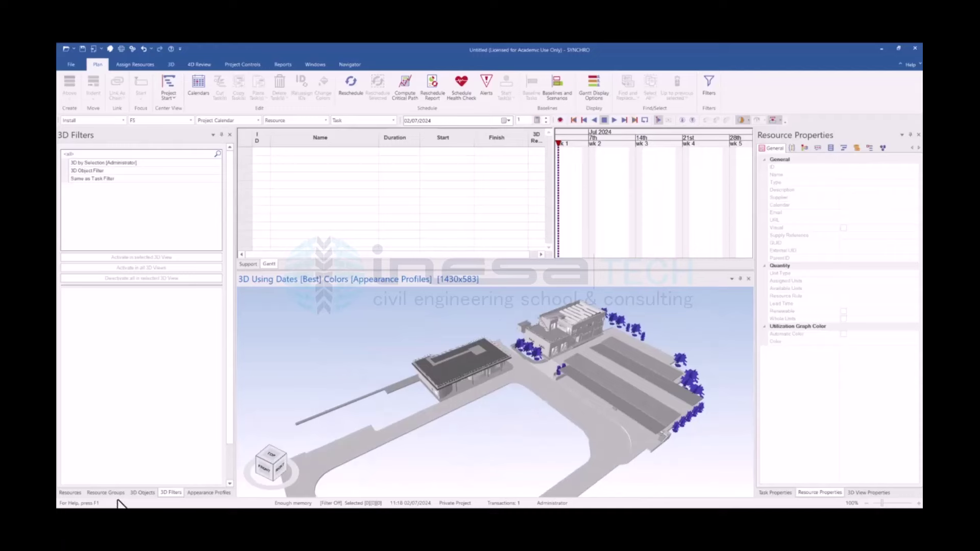
left_click(71, 493)
Enlarge the Resources pane and collapse the IFC element-type and building-level groups
left_click(231, 147)
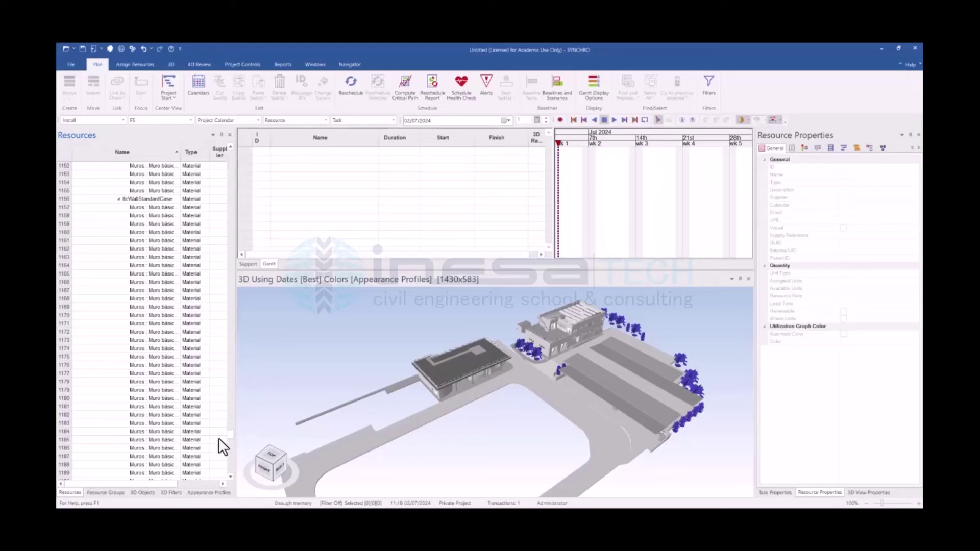
left_click_drag(231, 420, 224, 142)
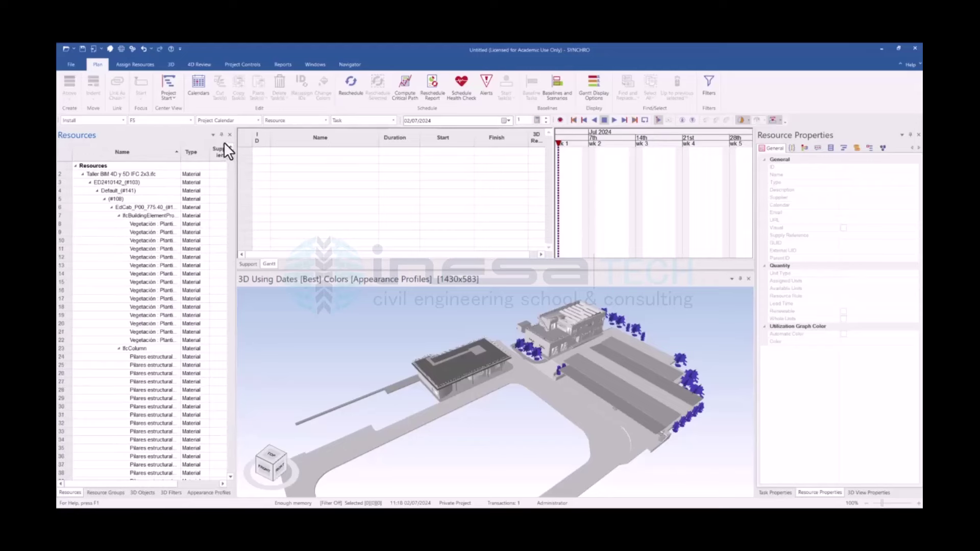
left_click(118, 216)
left_click(122, 225)
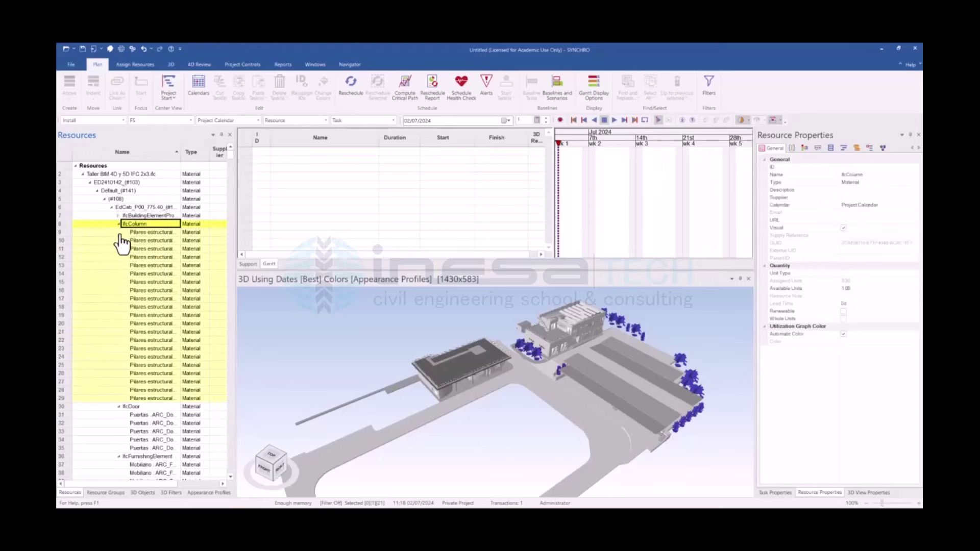
left_click(119, 233)
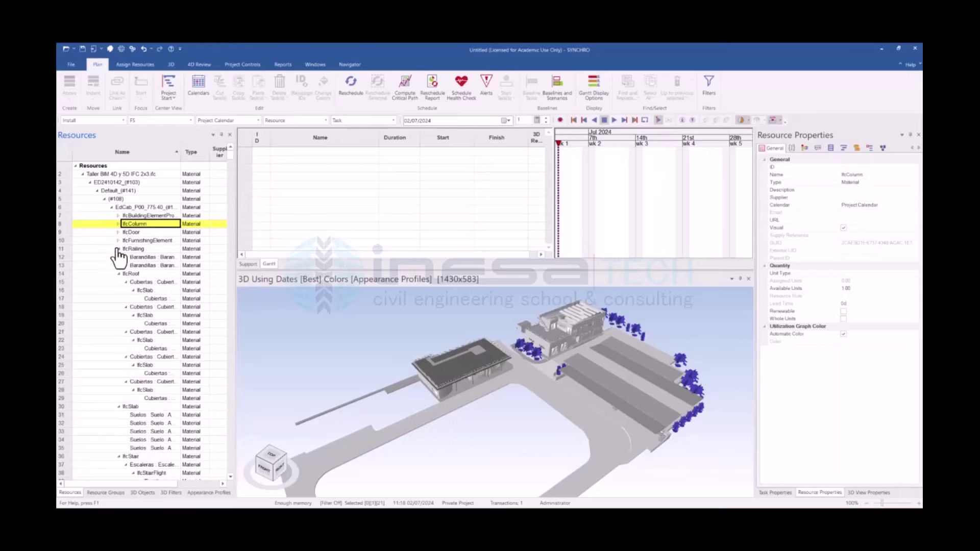
left_click(118, 248)
left_click(118, 266)
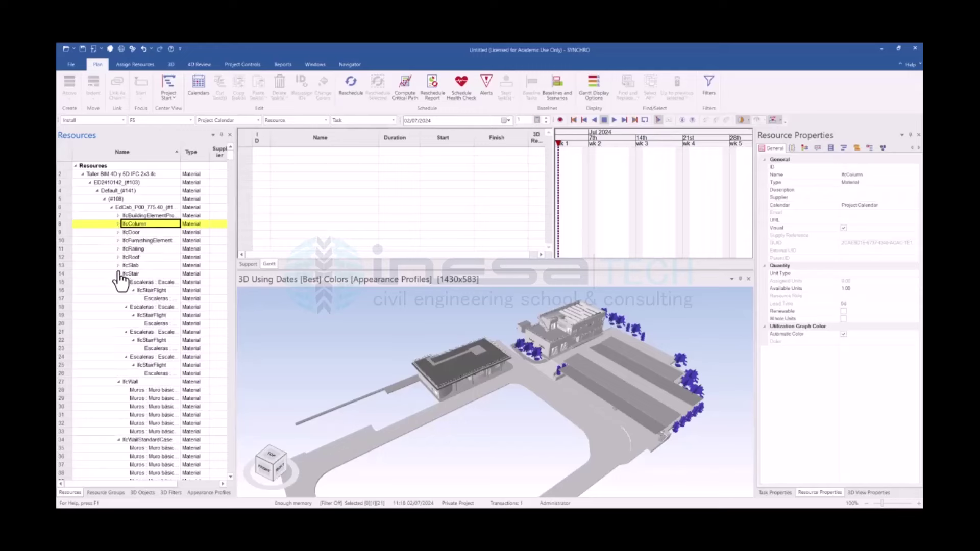
left_click(118, 274)
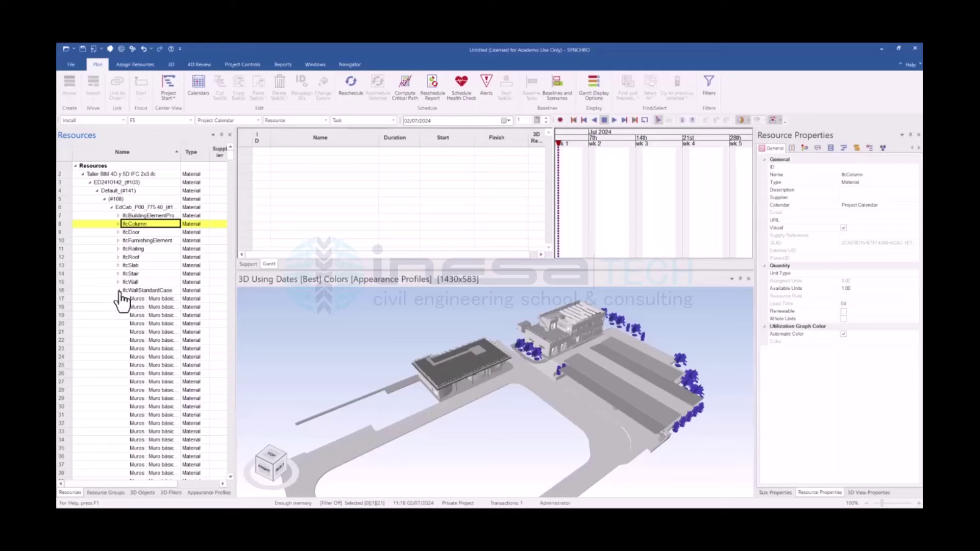
left_click(119, 290)
left_click(110, 306)
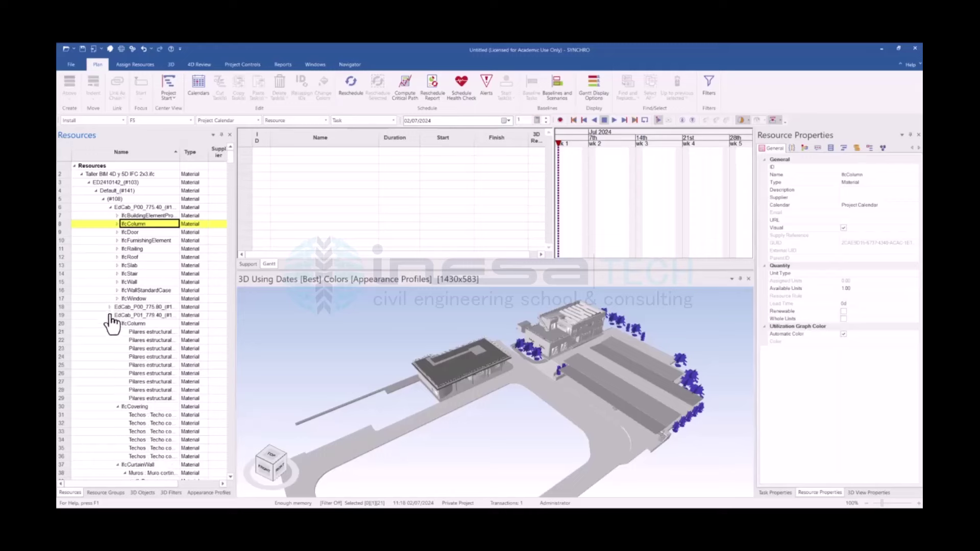
left_click(110, 324)
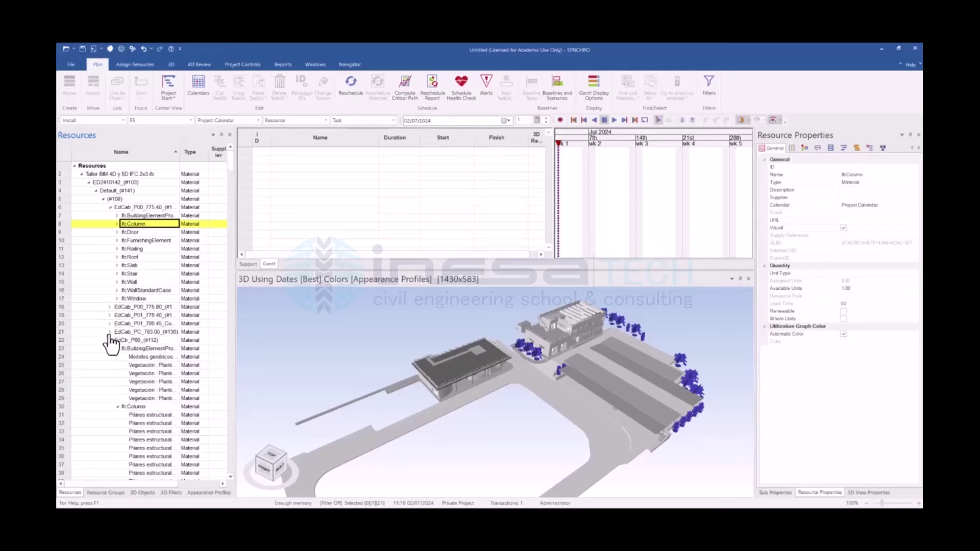
left_click(110, 341)
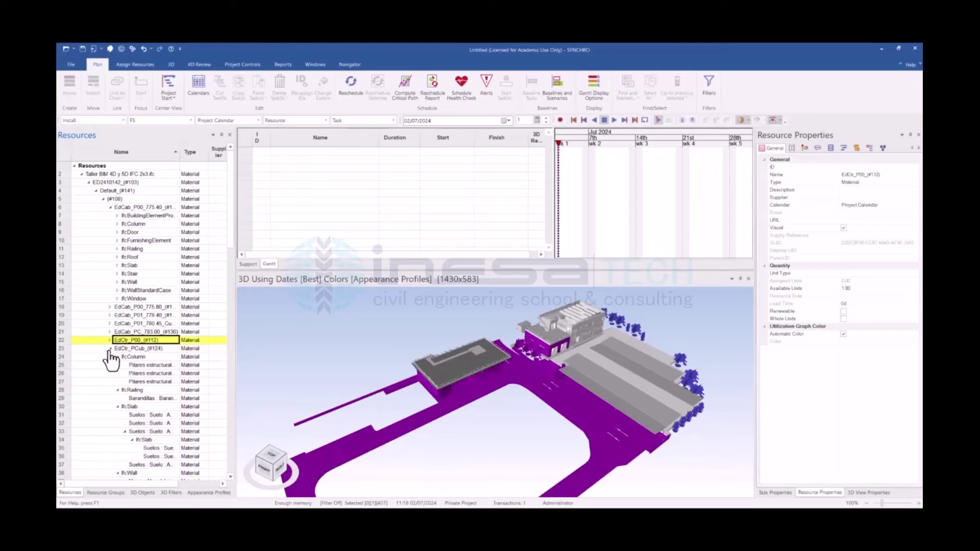
left_click(110, 349)
Highlight EdCtr_PCub (#124), the Default (#141) model and several Emplazamiento site elements
left_click(109, 349)
left_click(120, 349)
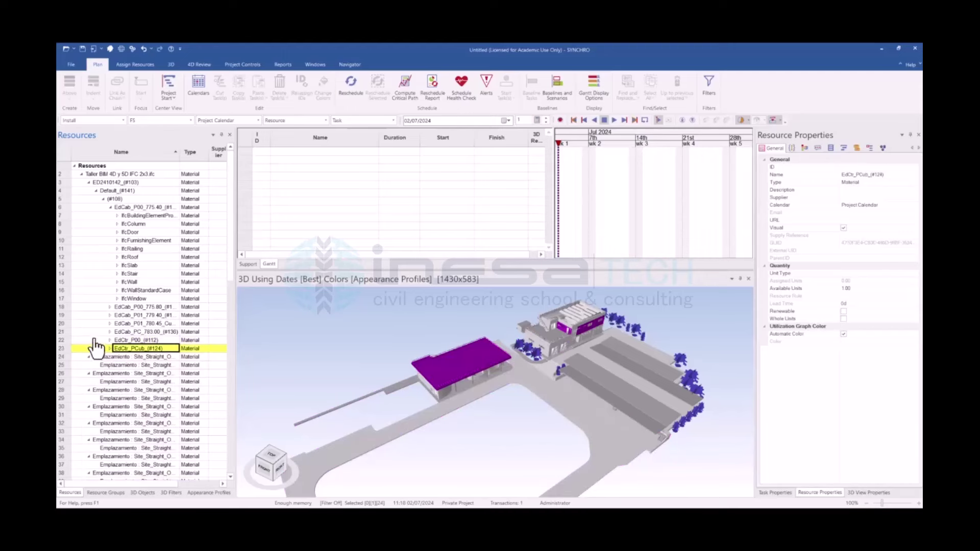
left_click(105, 200)
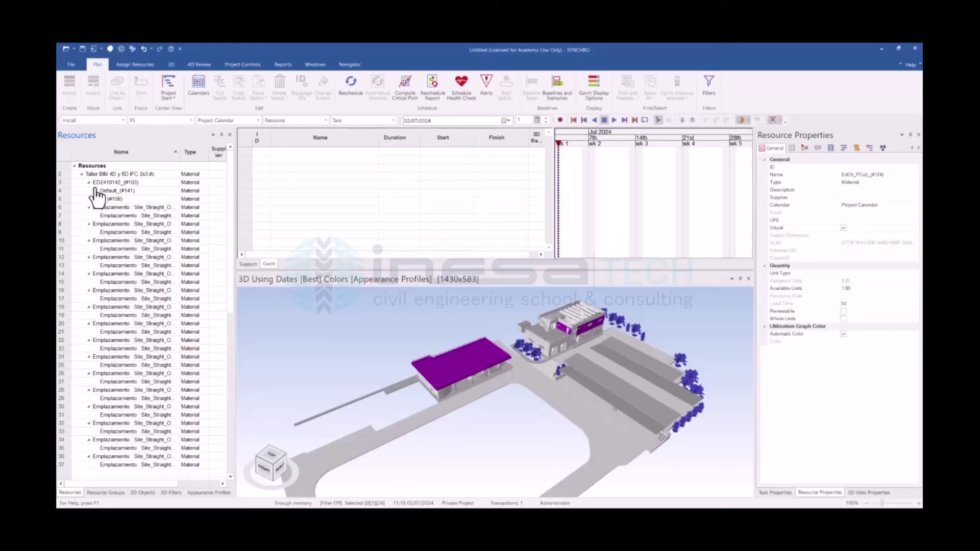
left_click(98, 192)
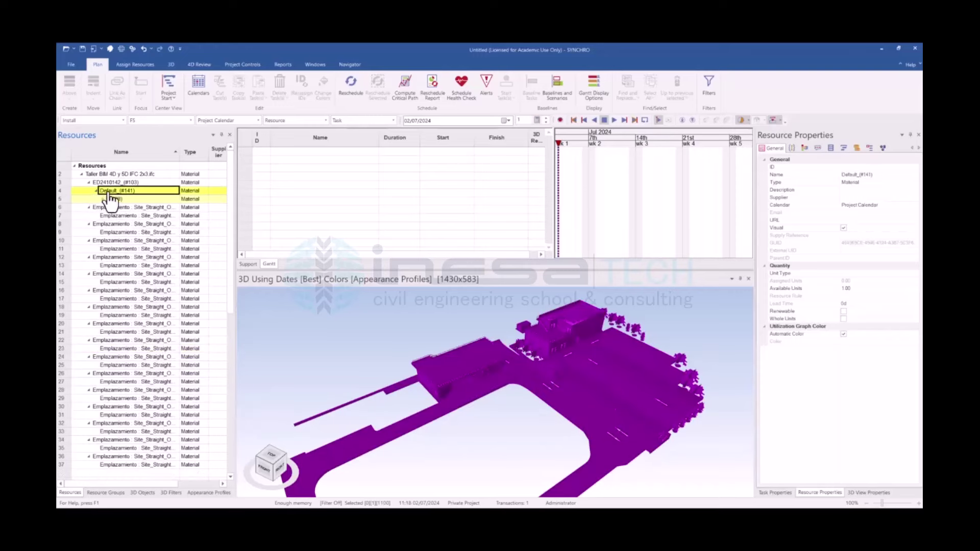
left_click(124, 208)
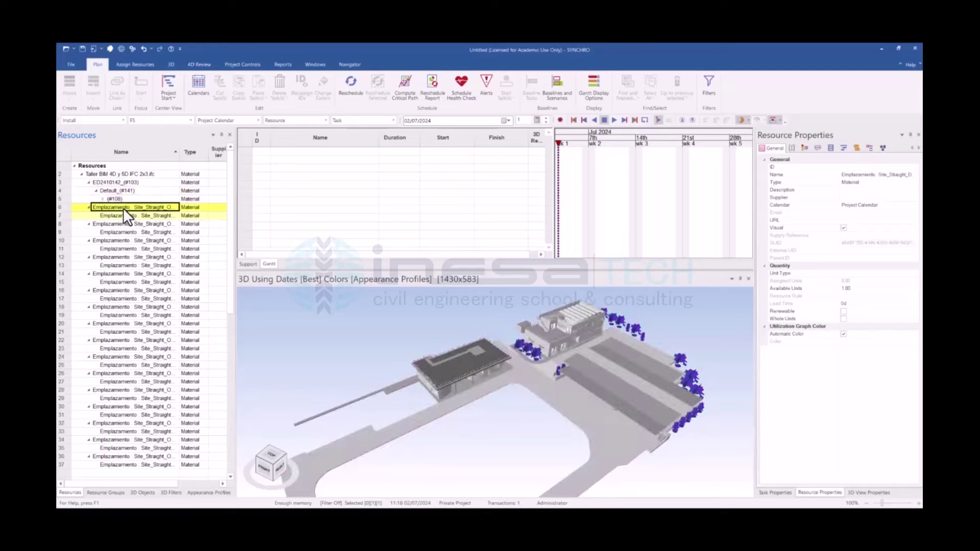
scroll(143, 367, "down", 1)
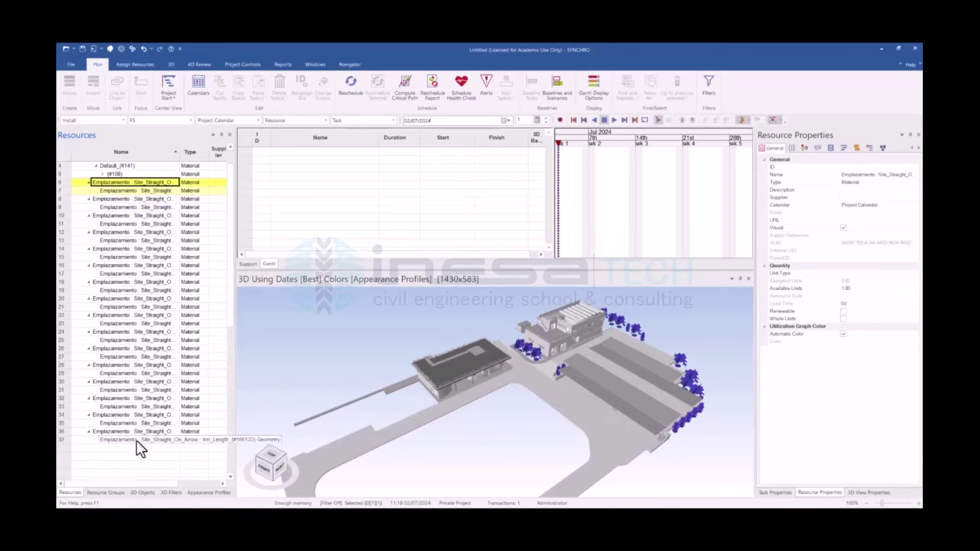
left_click(144, 315)
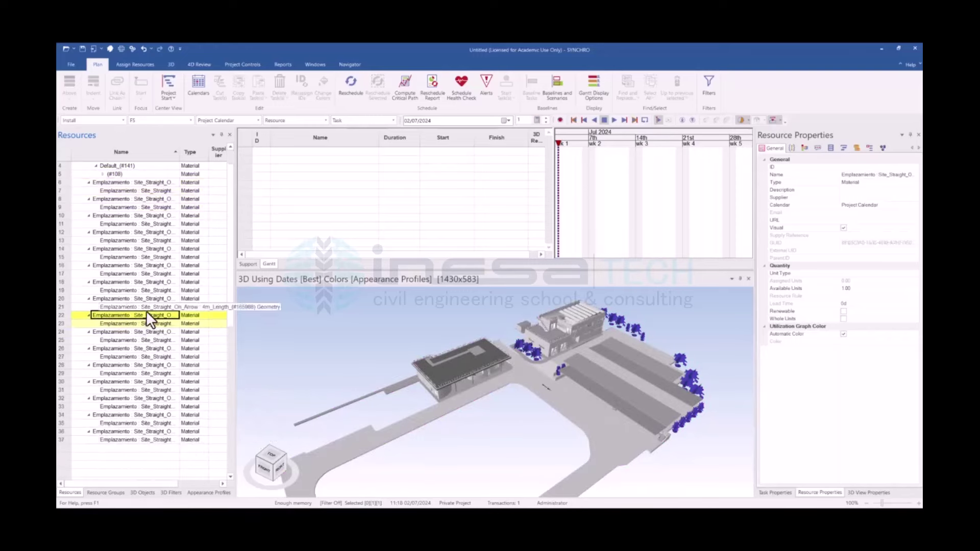
left_click(142, 350)
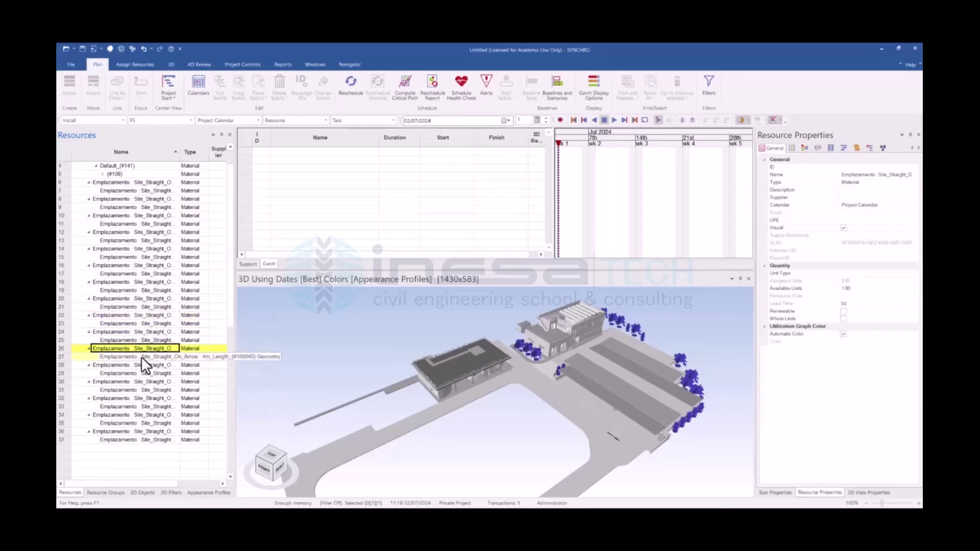
left_click(140, 356)
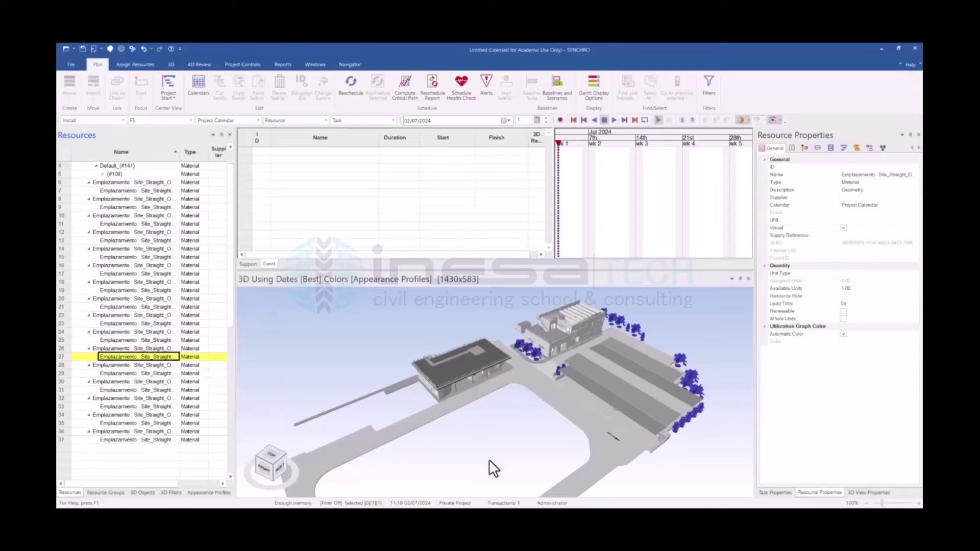
Select the whole range of Emplazamiento site resources, from first to last
left_click(170, 455)
scroll(139, 372, "up", 1)
left_click(100, 207)
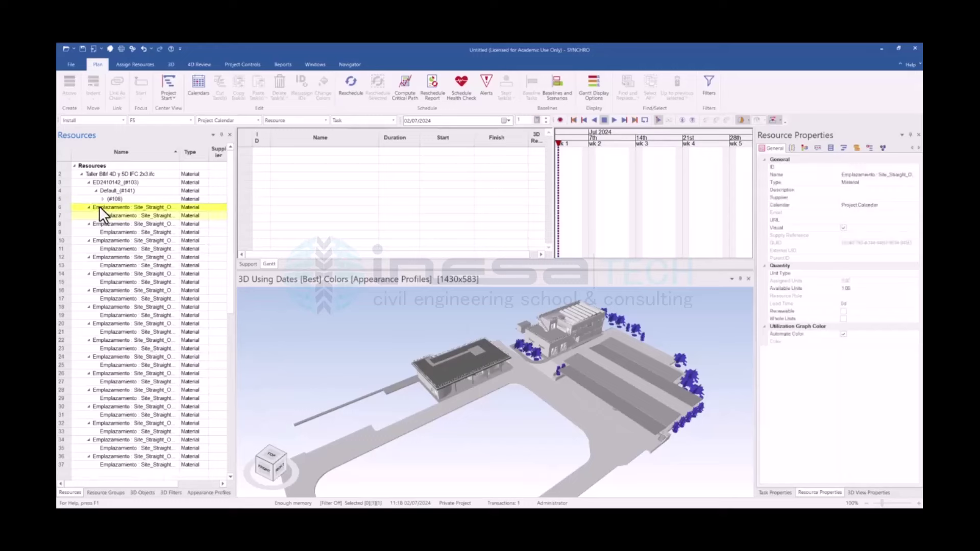
left_click(138, 457, "shift")
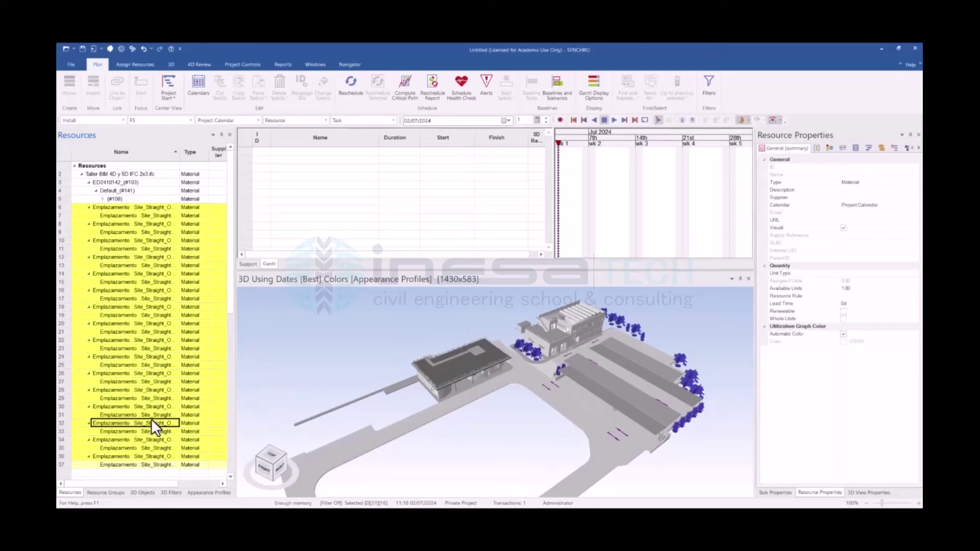
Delete the 16 selected Emplazamiento resources, then select ED2410142 (#103)
right_click(151, 420)
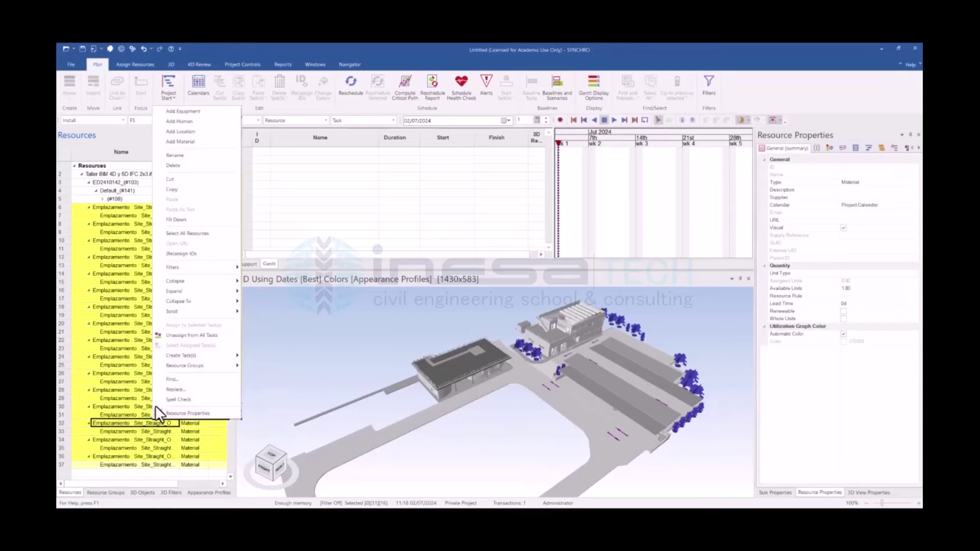
left_click(295, 244)
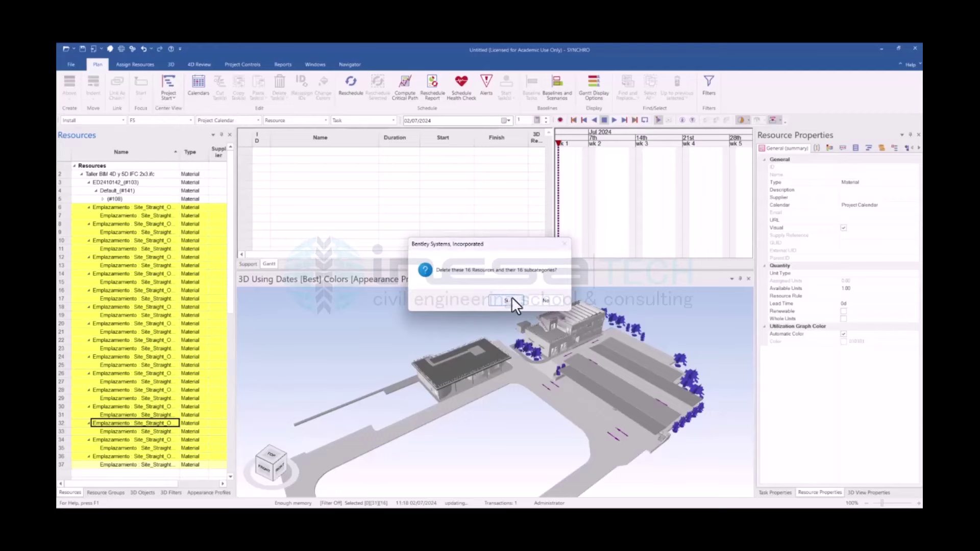
left_click(508, 300)
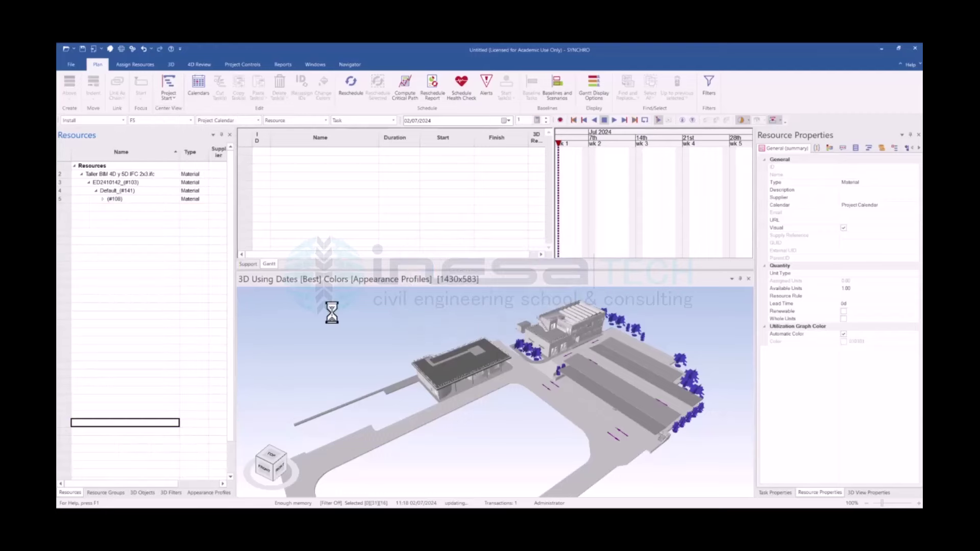
left_click(118, 183)
Expand the (#108) resource to list its EdCab and EdCtr building-level resources
scroll(495, 490, "down", 3)
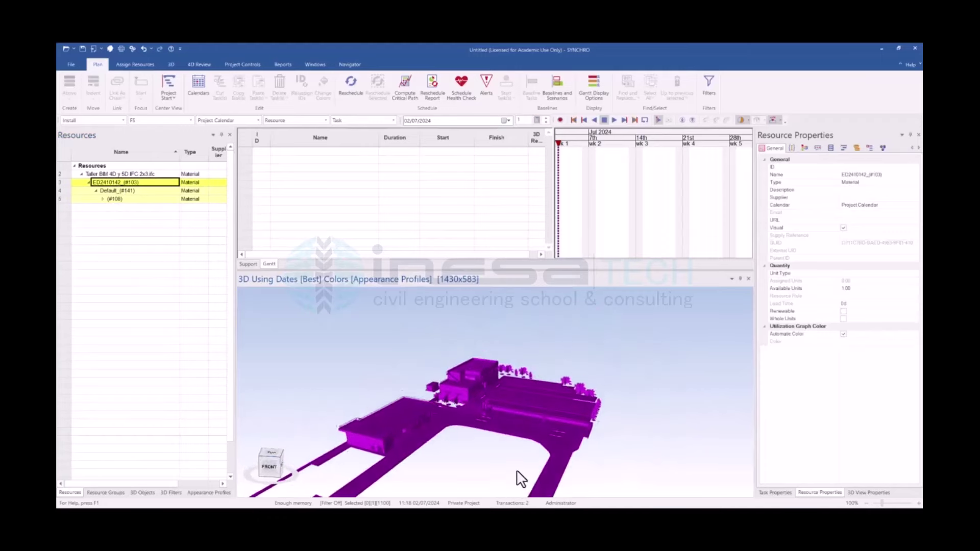
scroll(494, 481, "down", 3)
mouse_move(502, 477)
left_mouse_down()
mouse_move(490, 486)
mouse_move(511, 493)
left_mouse_up()
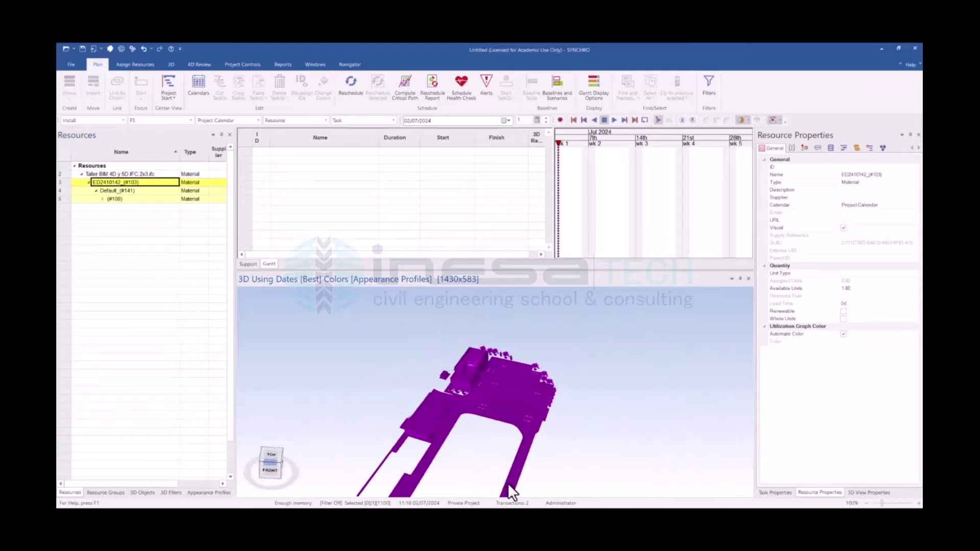
left_click(102, 200)
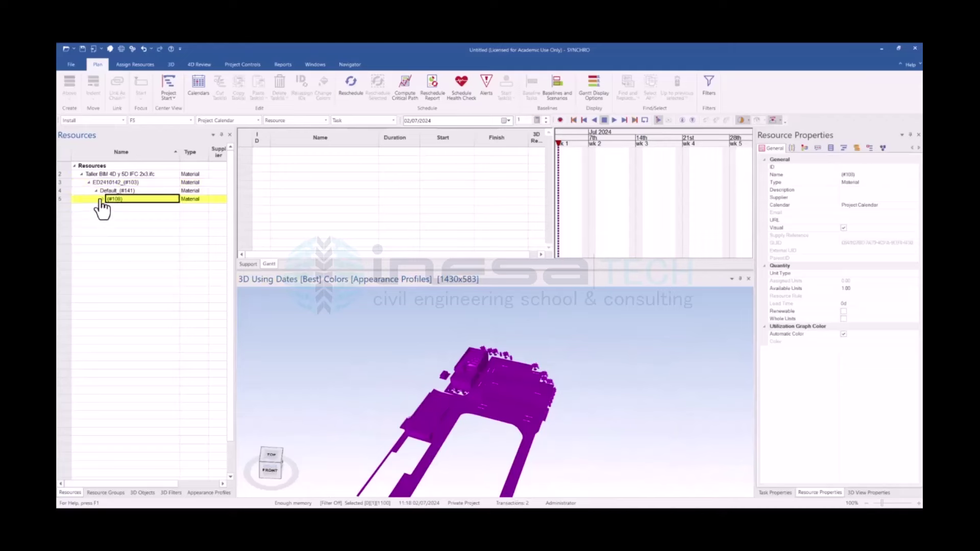
left_click(109, 207)
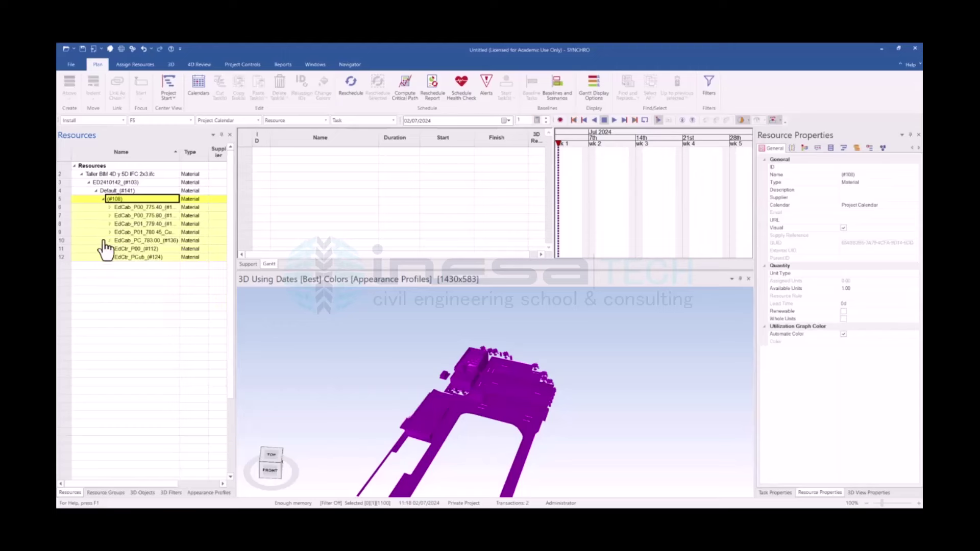
left_click(115, 340)
Highlight each level from EdCab_P00_775.40 to EdCtr_PCub and inspect them in 3D
left_click(152, 209)
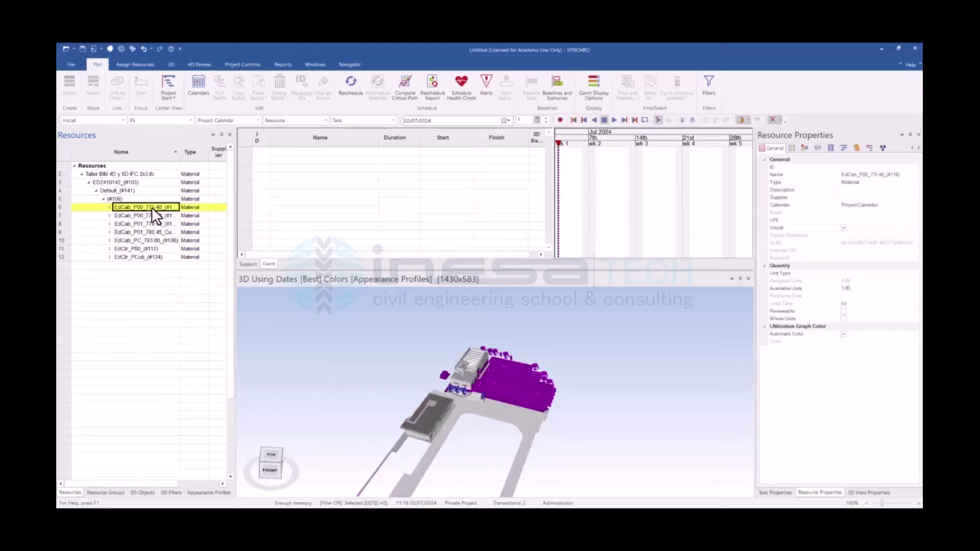
left_click(155, 217)
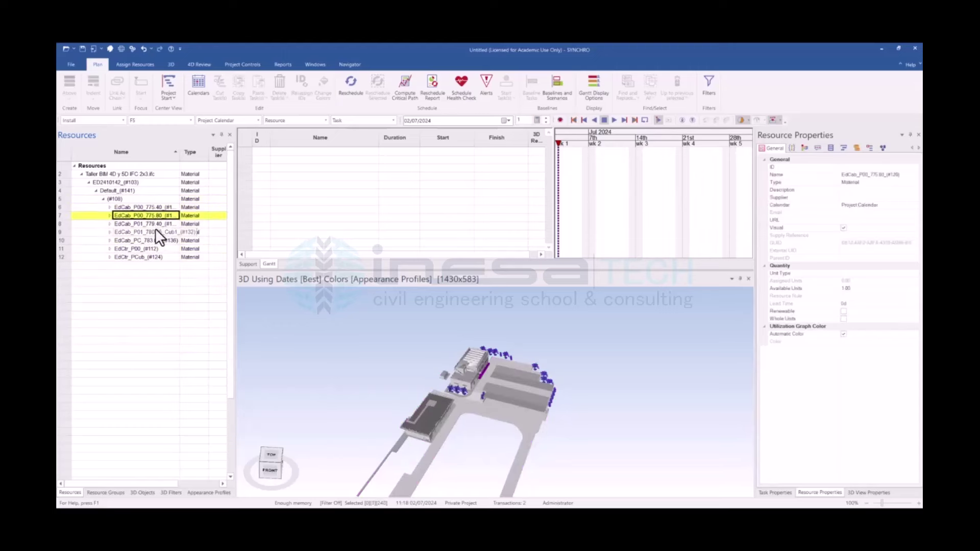
left_click(156, 225)
left_click(154, 232)
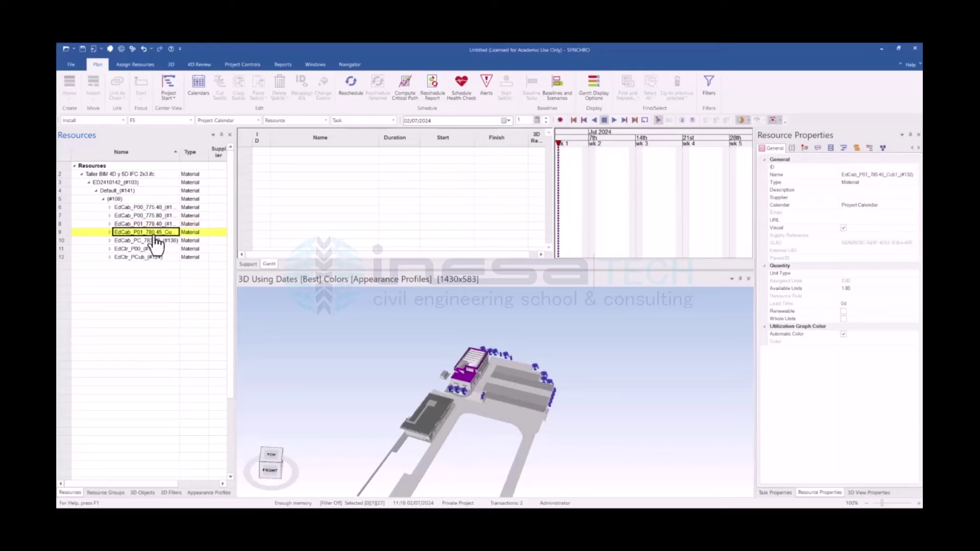
left_click(154, 241)
left_click(153, 250)
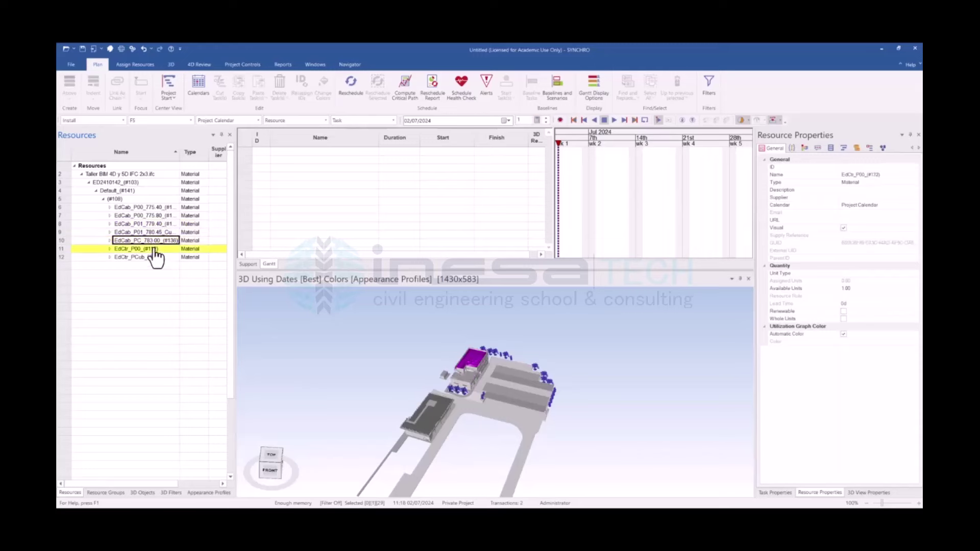
left_click(151, 258)
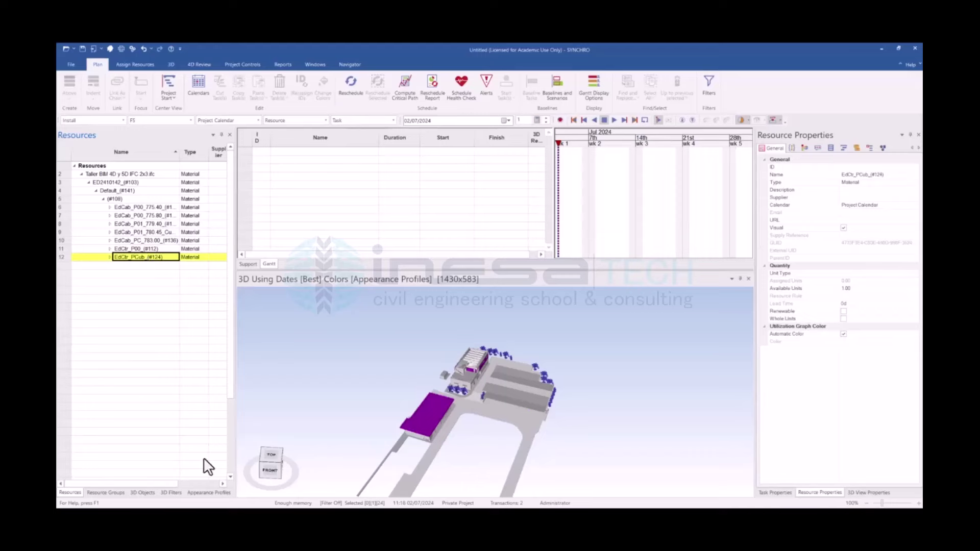
mouse_move(361, 453)
middle_mouse_down()
mouse_move(345, 430)
mouse_move(470, 459)
mouse_move(396, 470)
mouse_move(458, 473)
mouse_move(422, 482)
middle_mouse_up()
scroll(408, 489, "down", 3)
scroll(445, 453, "down", 3)
scroll(470, 411, "up", 3)
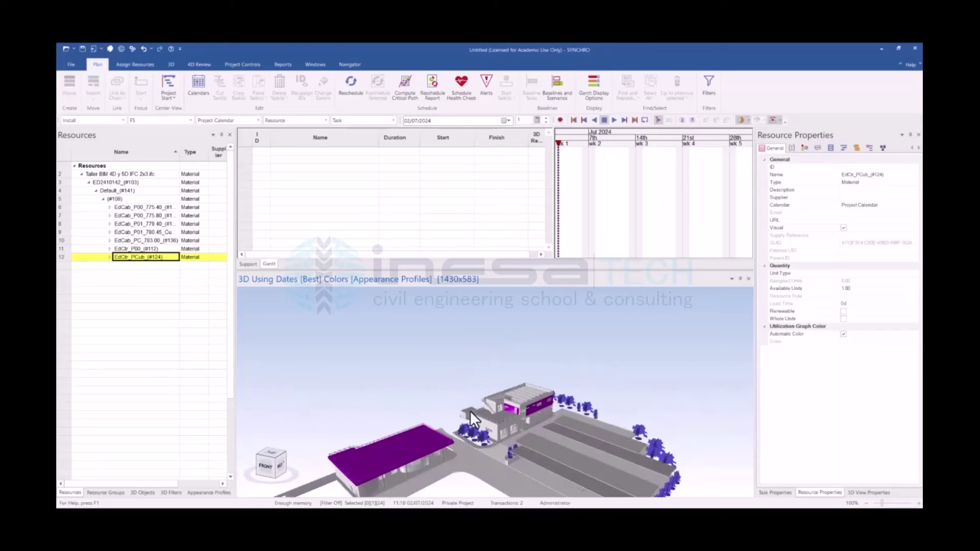
scroll(430, 397, "up", 3)
scroll(429, 403, "down", 1)
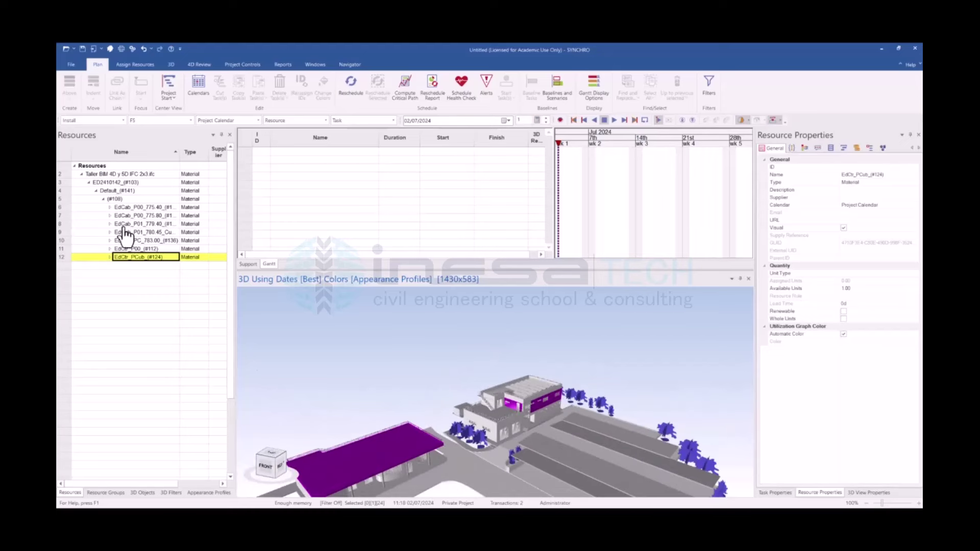
Show the 3D Objects list with the IFC model node expanded to list its elements
left_click(142, 493)
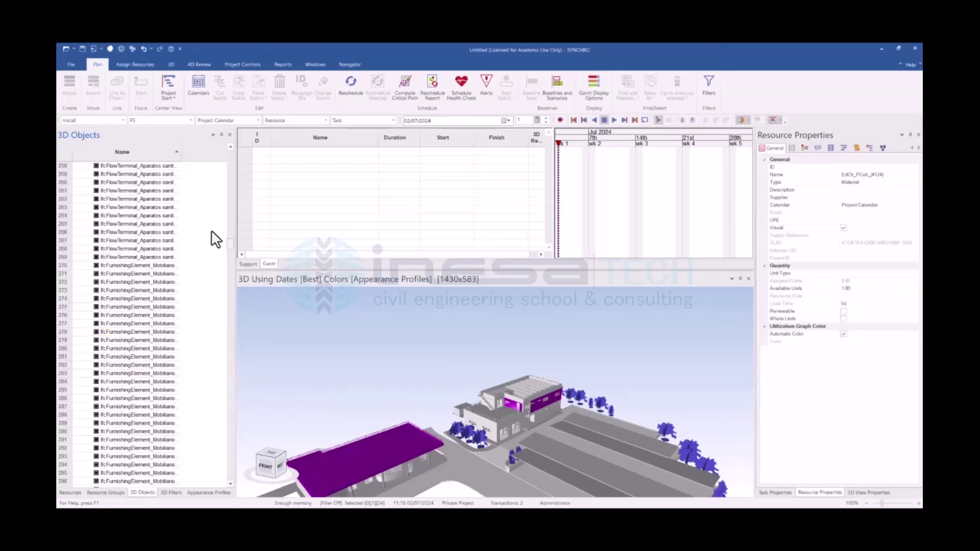
left_click_drag(230, 244, 225, 153)
left_click(81, 174)
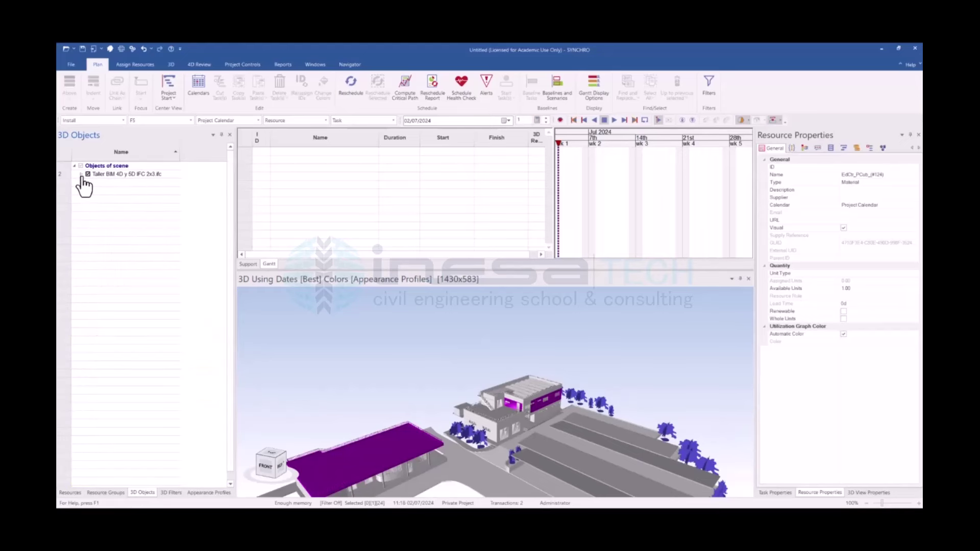
left_click(81, 174)
scroll(189, 278, "down", 3)
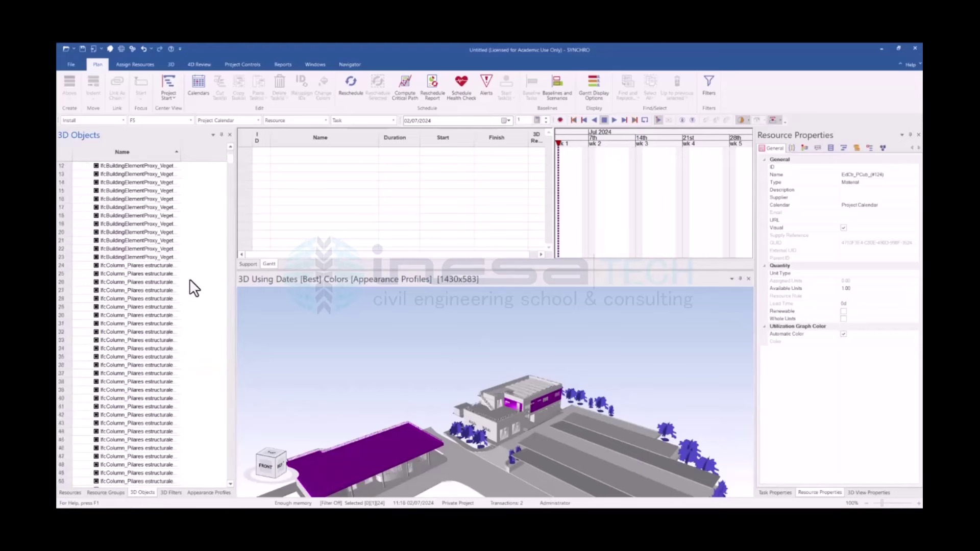
scroll(189, 279, "down", 3)
scroll(189, 279, "up", 6)
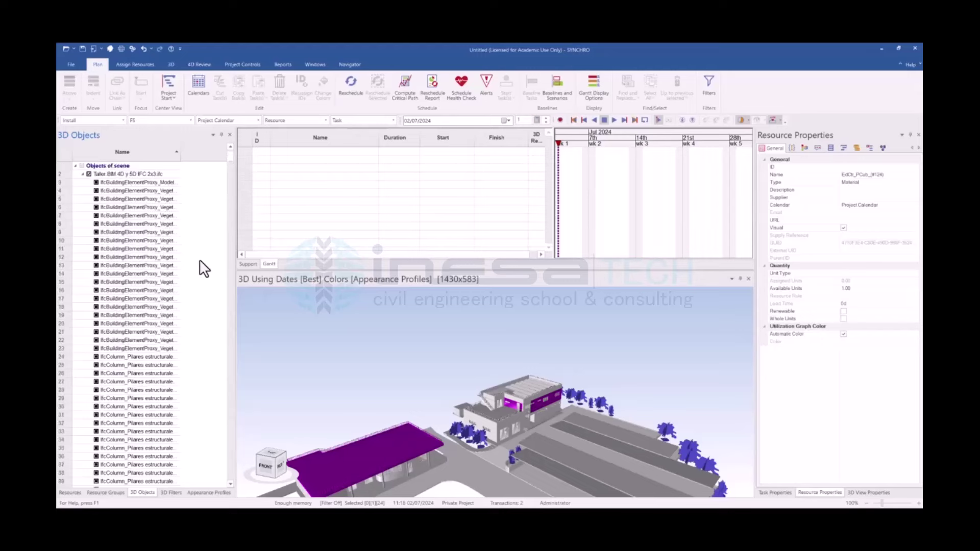
left_click_drag(229, 152, 228, 364)
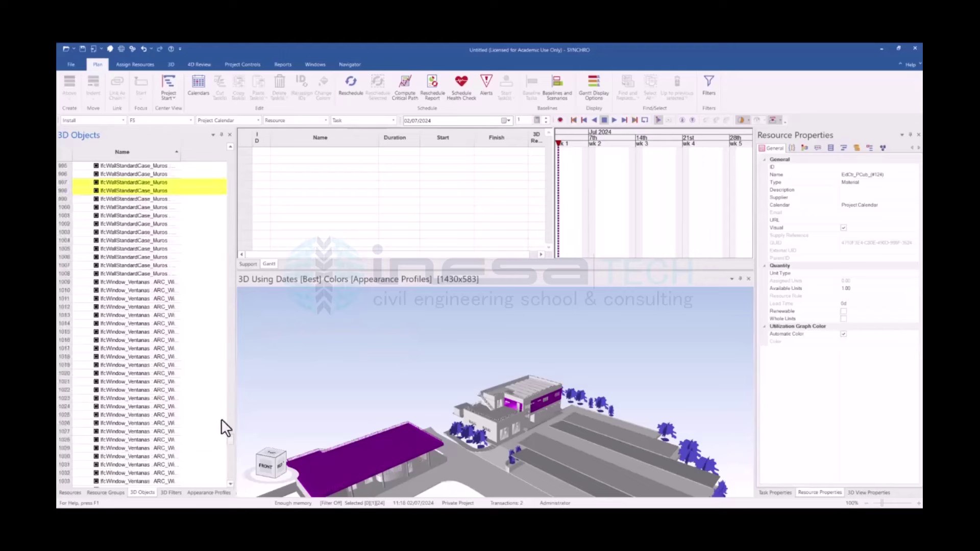
scroll(225, 418, "up", 20)
scroll(234, 263, "up", 10)
scroll(228, 190, "up", 10)
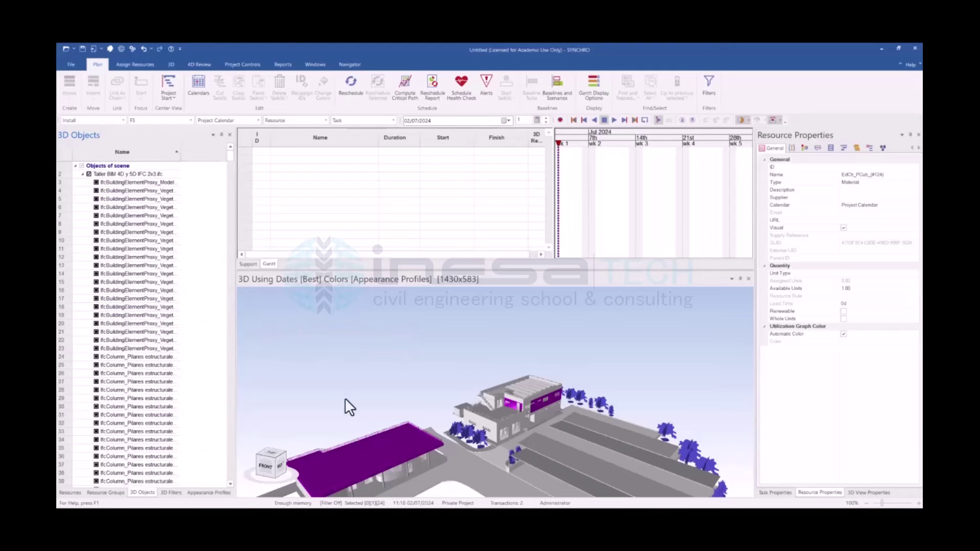
Clear the selection and orbit the site to face the parking area
left_click(397, 395)
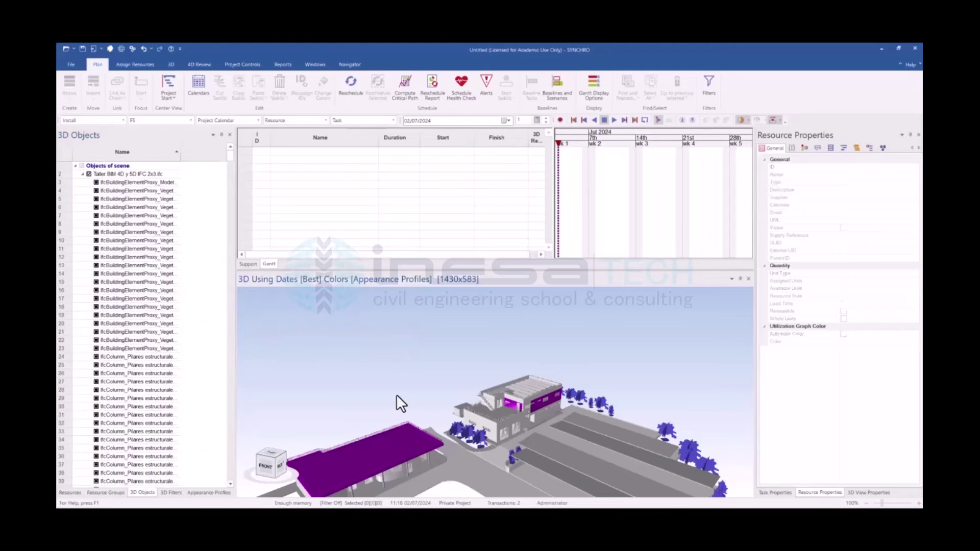
mouse_move(396, 394)
left_mouse_down()
mouse_move(420, 417)
mouse_move(620, 439)
mouse_move(540, 386)
mouse_move(516, 358)
left_mouse_up()
left_click_drag(529, 458, 470, 440)
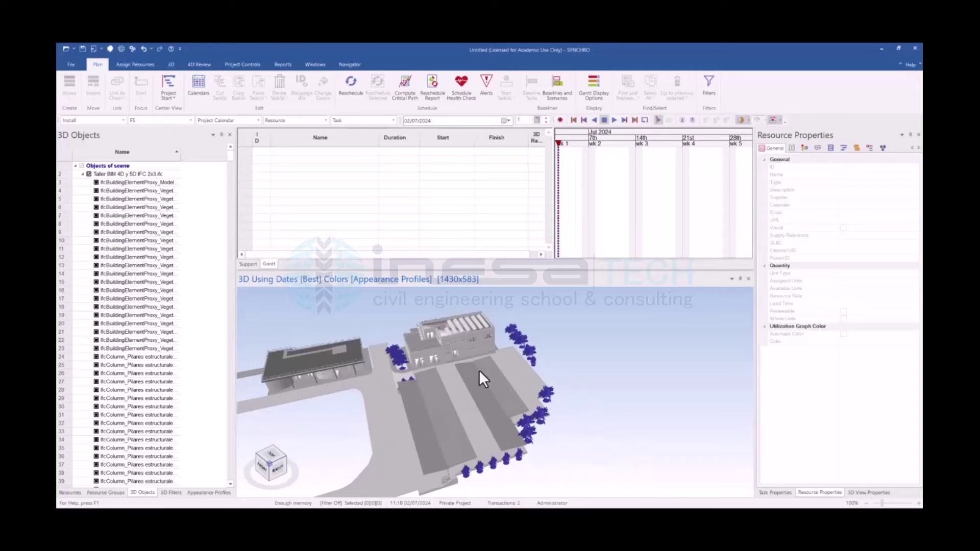
mouse_move(480, 371)
left_mouse_down()
mouse_move(554, 470)
mouse_move(562, 360)
left_mouse_up()
left_click(566, 348)
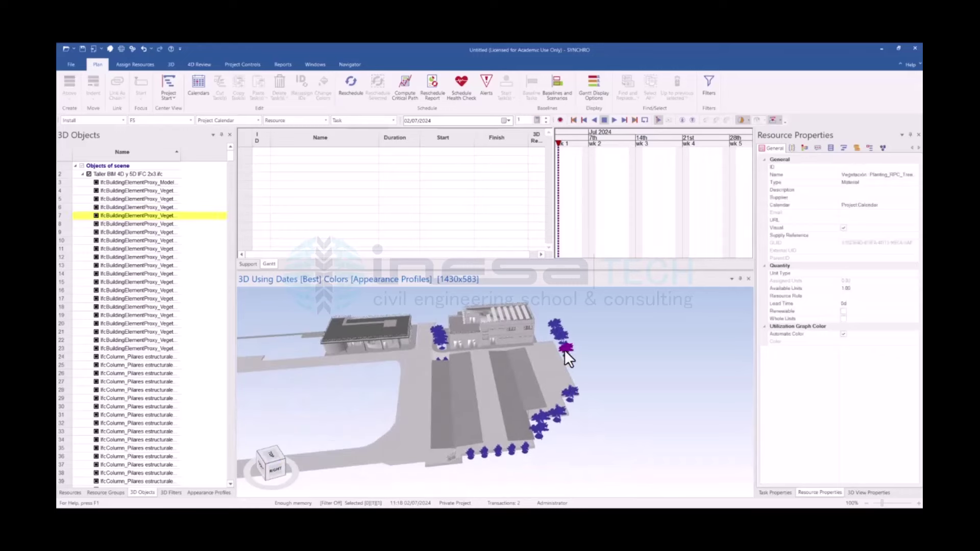
right_click(603, 350)
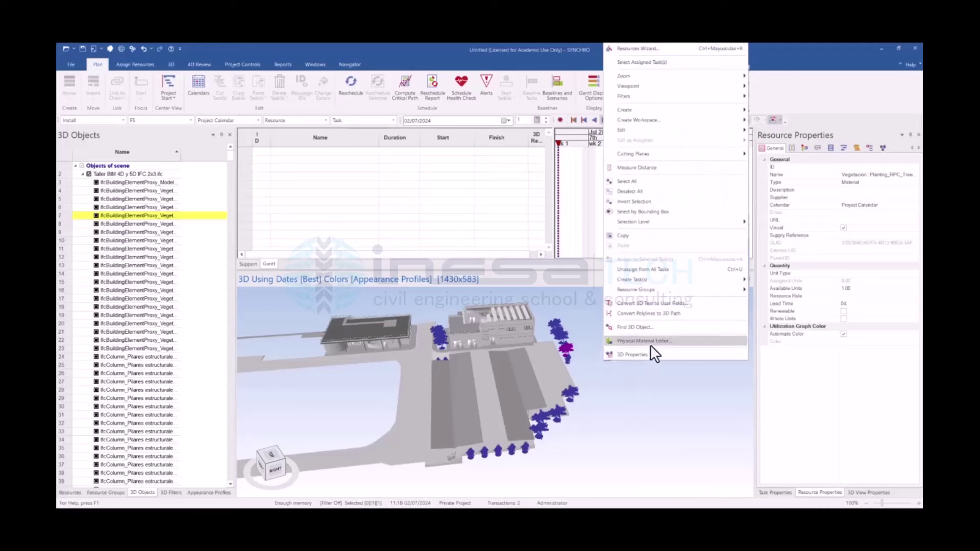
mouse_move(634, 222)
left_click(660, 192)
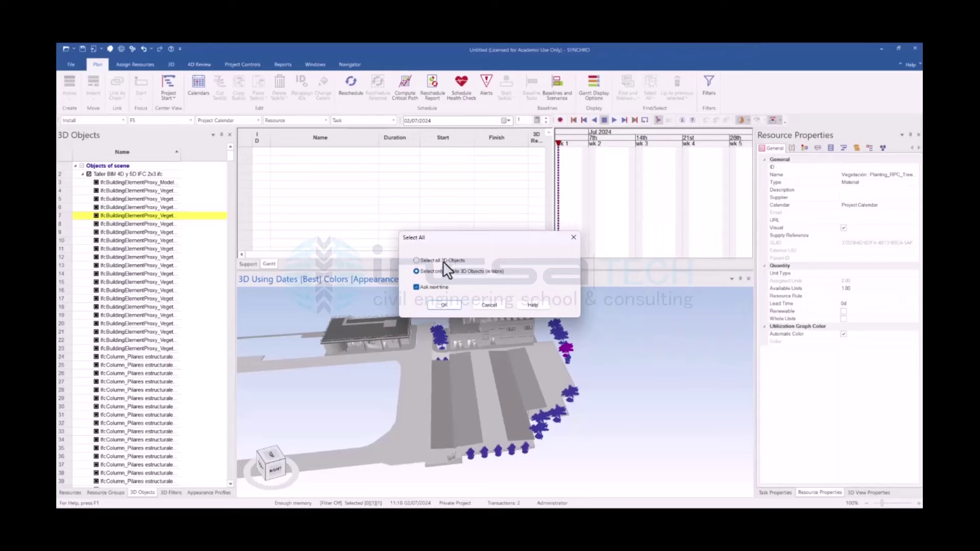
left_click(445, 306)
mouse_move(632, 387)
left_mouse_down()
mouse_move(630, 416)
mouse_move(609, 420)
mouse_move(638, 335)
left_mouse_up()
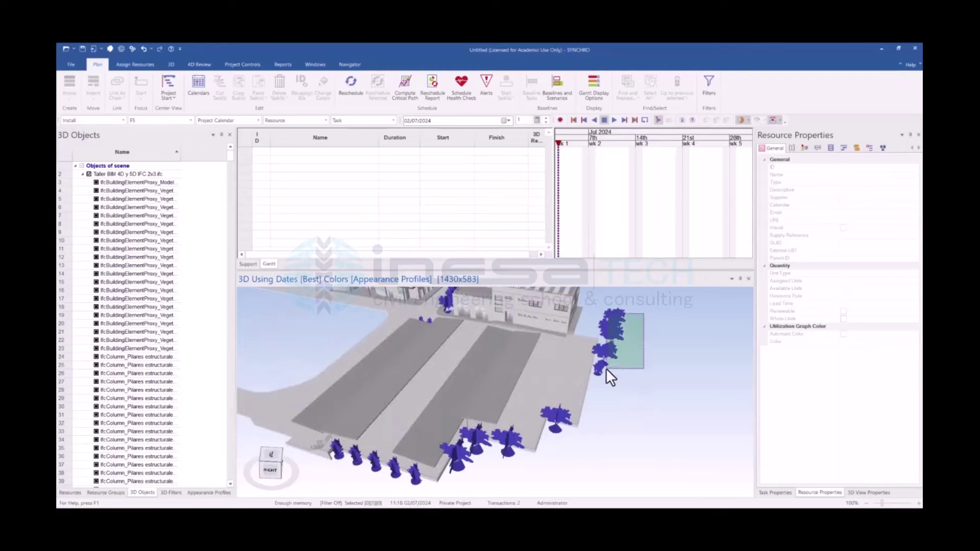
Select the trees along the site's right edge and the front row
left_click_drag(606, 369, 604, 368)
mouse_move(596, 399)
middle_mouse_down()
mouse_move(564, 491)
mouse_move(604, 397)
middle_mouse_up()
left_click(585, 374, "ctrl")
left_click(559, 394, "ctrl")
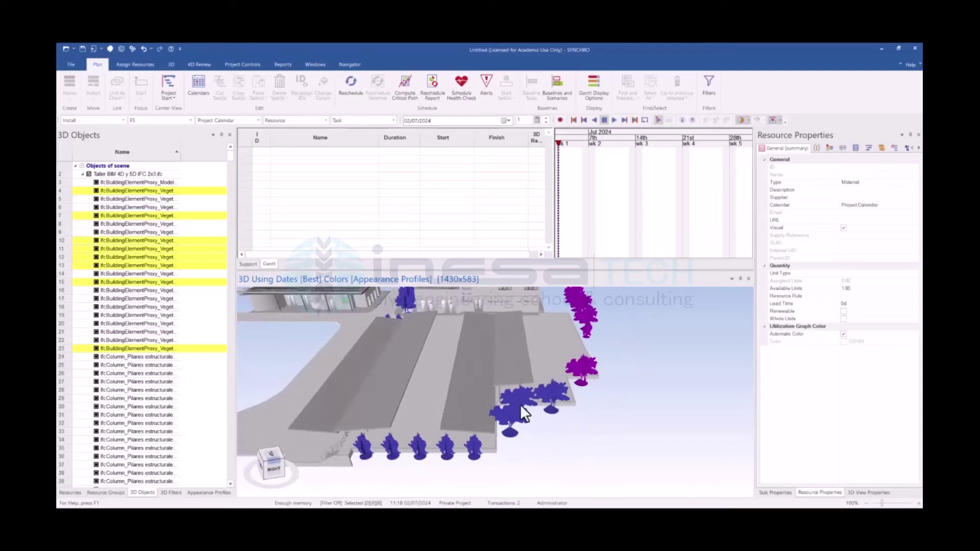
left_click(503, 422, "ctrl")
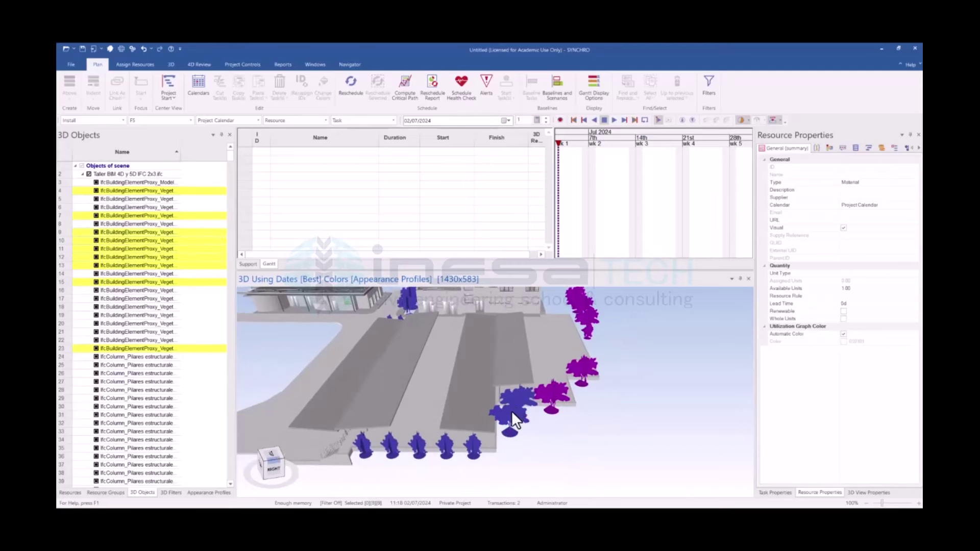
left_click(513, 413, "ctrl")
left_click(470, 449, "ctrl")
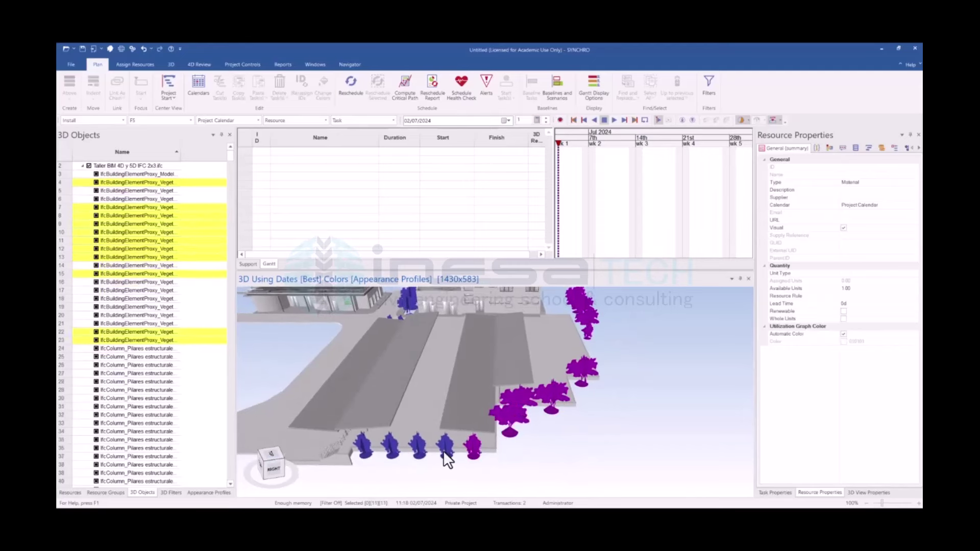
left_click(389, 449, "ctrl")
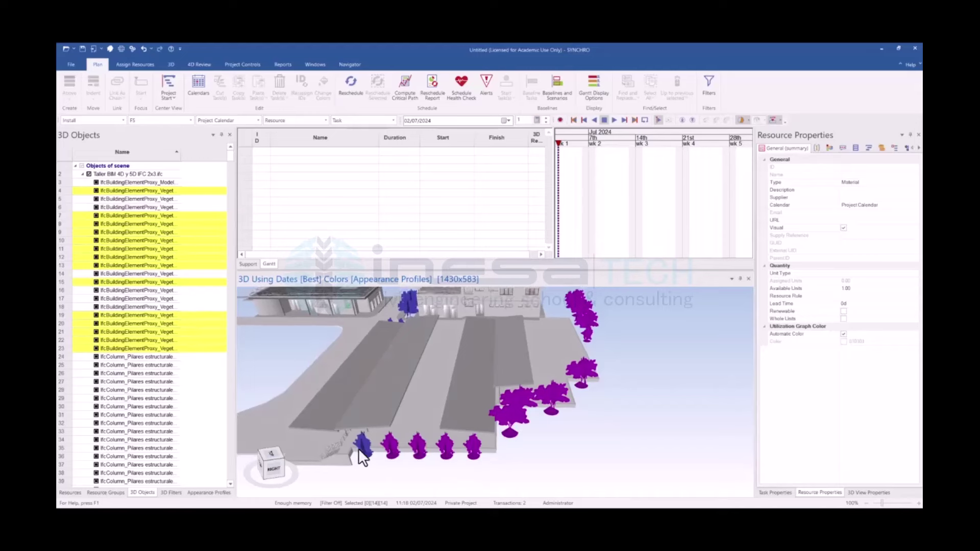
Add the remaining trees, including those behind the building, to the selection
mouse_move(382, 479)
middle_mouse_down()
mouse_move(398, 482)
mouse_move(348, 457)
mouse_move(444, 478)
mouse_move(457, 387)
mouse_move(466, 411)
mouse_move(537, 392)
middle_mouse_up()
left_click(348, 457, "ctrl")
left_click(500, 340, "ctrl")
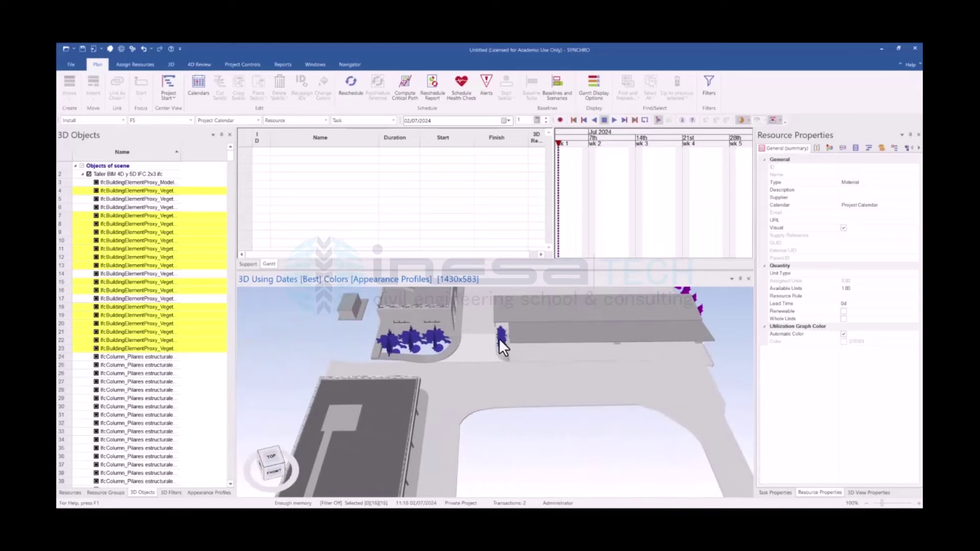
left_click(501, 332, "ctrl")
left_click(434, 341, "ctrl")
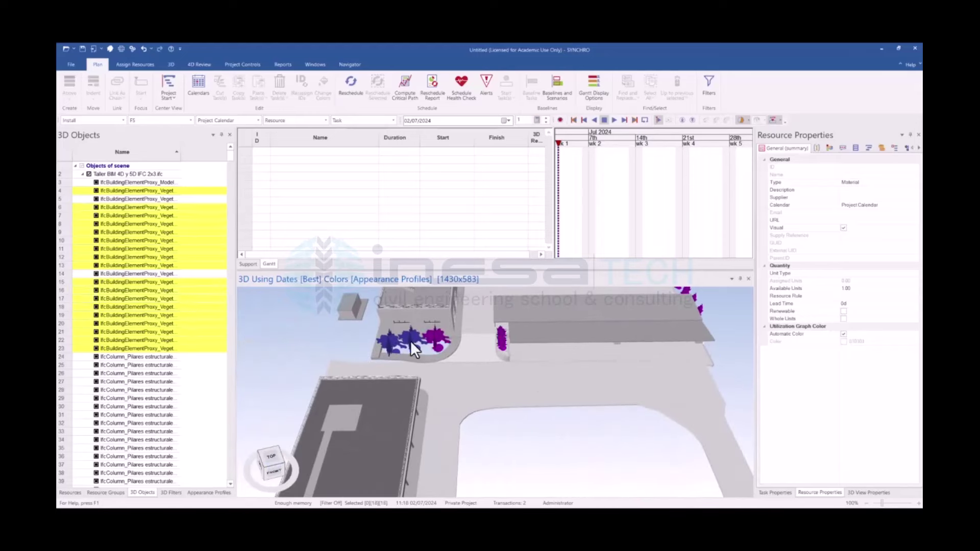
left_click(390, 342, "ctrl")
scroll(502, 382, "down", 3)
mouse_move(501, 382)
left_mouse_down()
mouse_move(530, 397)
mouse_move(446, 399)
left_mouse_up()
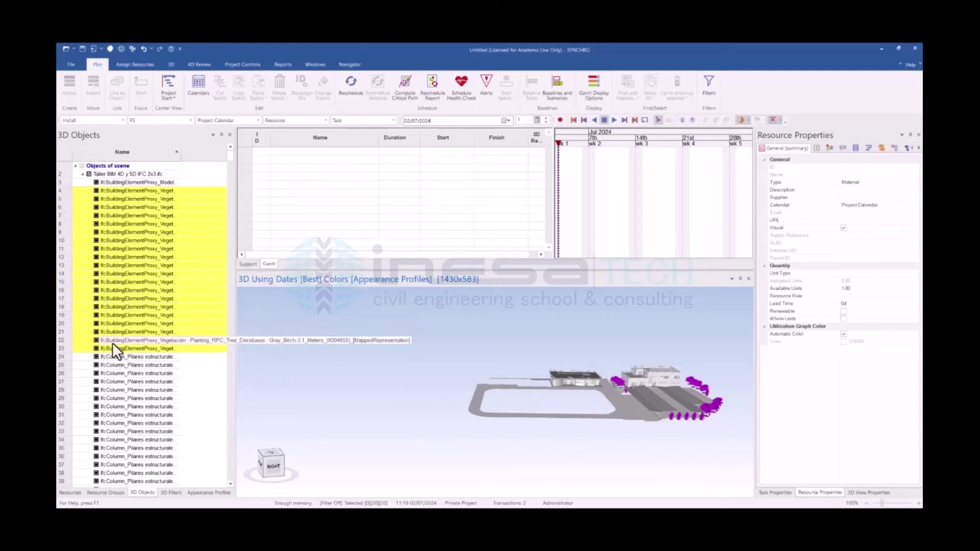
Untick the visibility of every Vegetación tree in the 3D Objects list
left_click(96, 191)
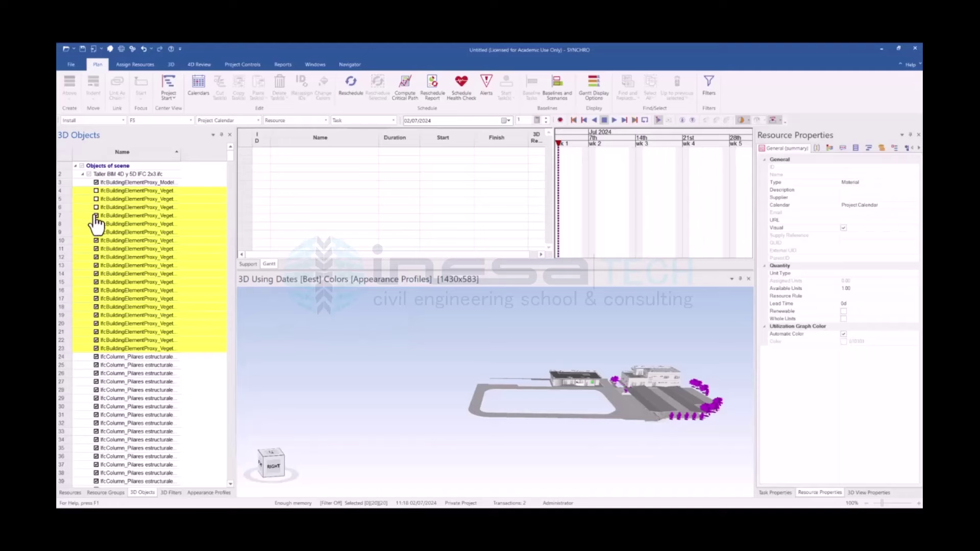
left_click(96, 233)
left_click(96, 249)
left_click(96, 274)
left_click(96, 283)
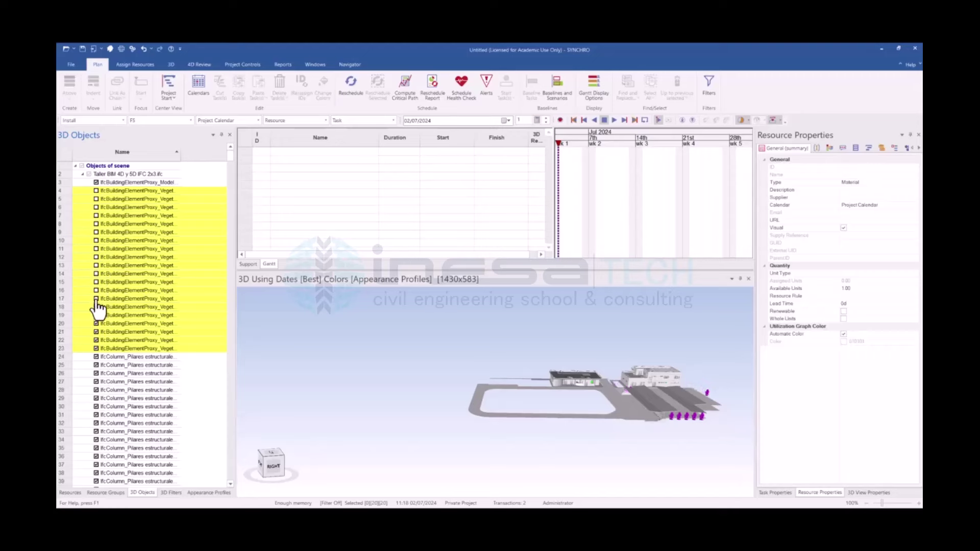
left_click(96, 299)
left_click(96, 315)
left_click(97, 332)
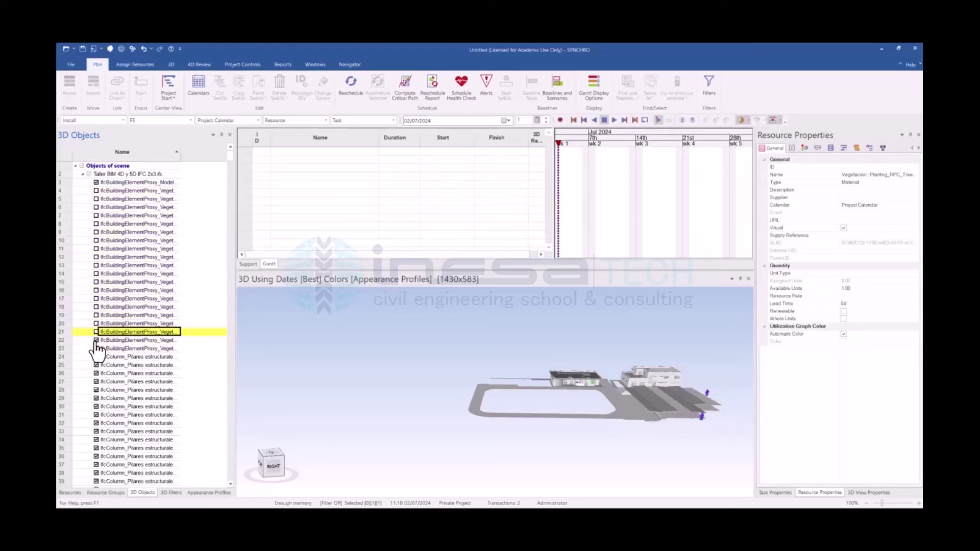
left_click(96, 341)
left_click(96, 349)
Orbit to a top-down view and window-select all the front building's elements
mouse_move(312, 394)
middle_mouse_down()
mouse_move(351, 406)
mouse_move(348, 395)
mouse_move(445, 368)
mouse_move(477, 453)
mouse_move(517, 452)
mouse_move(547, 477)
middle_mouse_up()
scroll(496, 432, "up", 3)
mouse_move(498, 439)
middle_mouse_down()
mouse_move(467, 464)
mouse_move(500, 498)
middle_mouse_up()
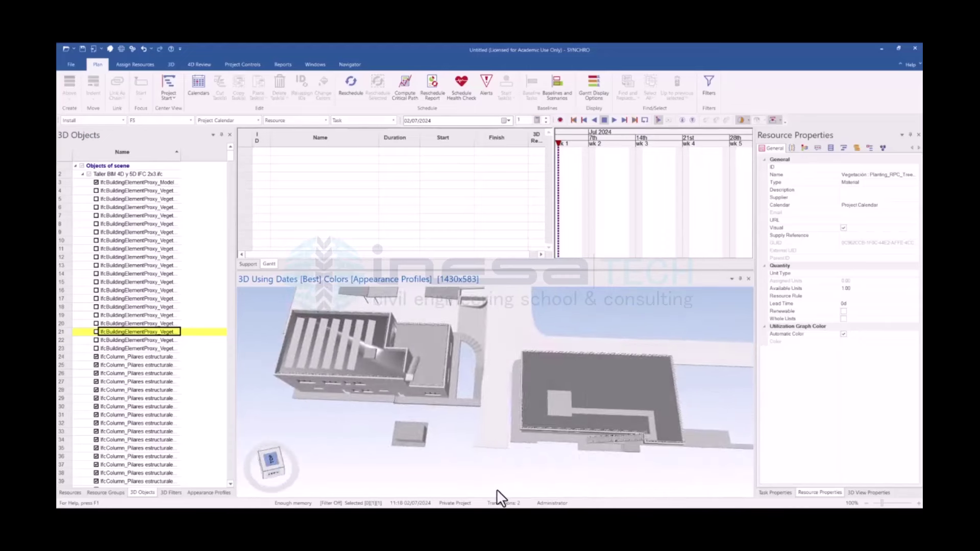
scroll(506, 433, "up", 3)
middle_click_drag(503, 432, 560, 398)
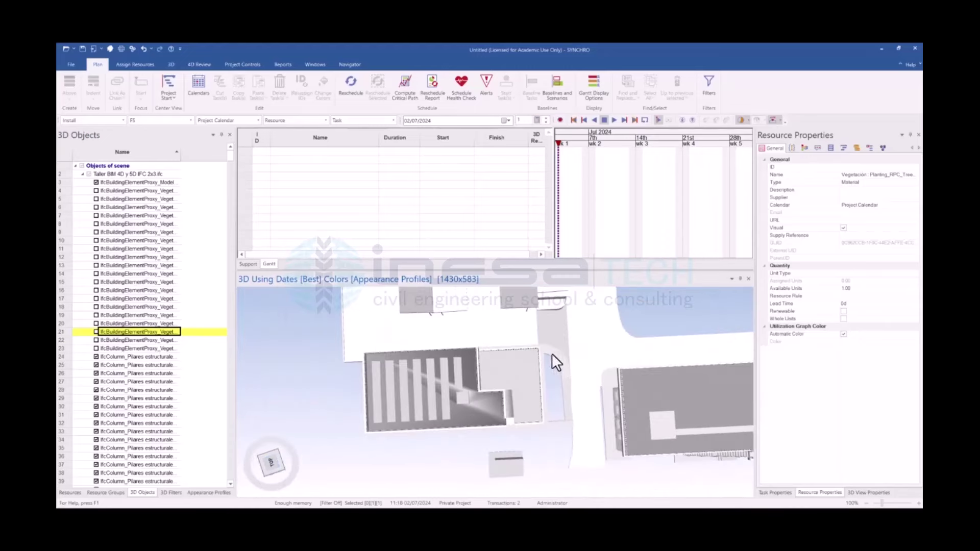
left_click_drag(333, 382, 557, 490)
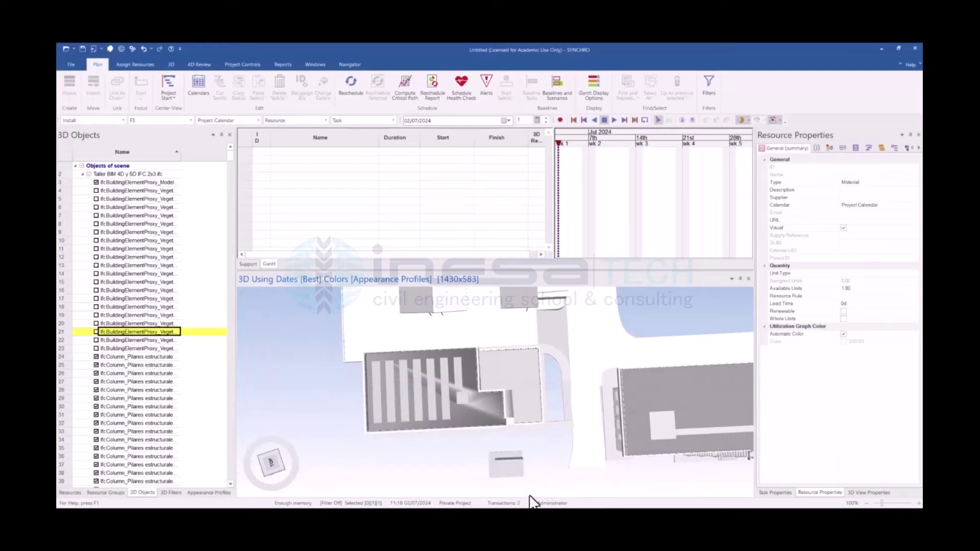
Filter the selected building elements out of the 3D view with Filter [3D by Selection]
right_click(349, 396)
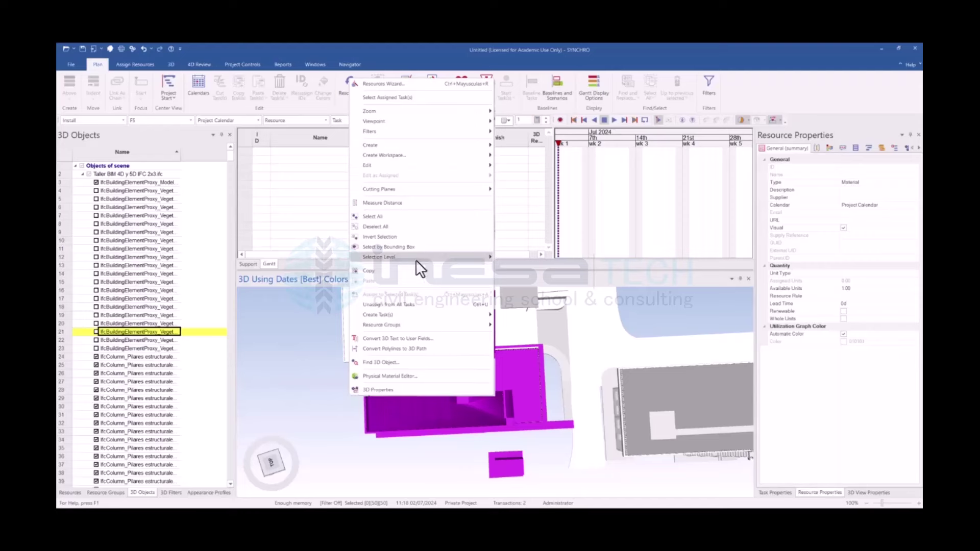
mouse_move(413, 131)
mouse_move(369, 130)
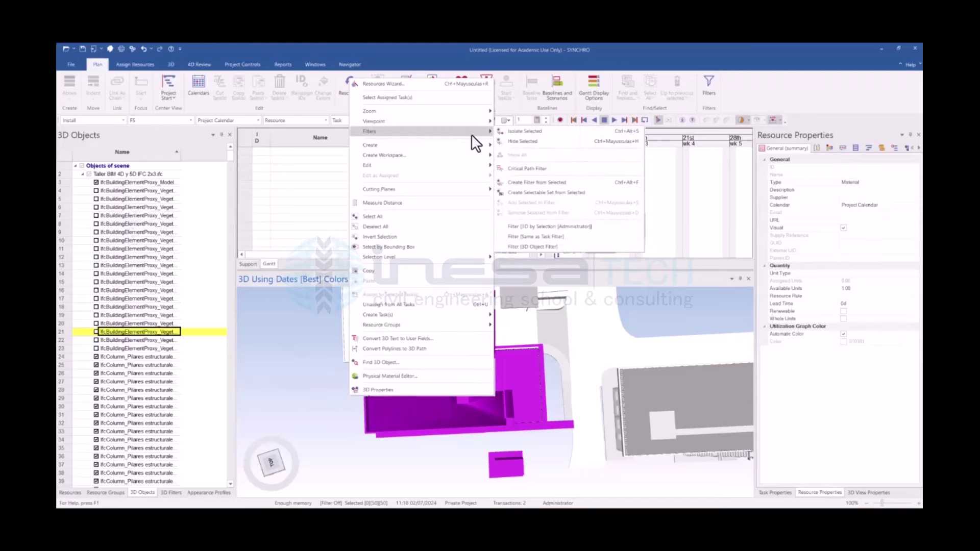
left_click(530, 142)
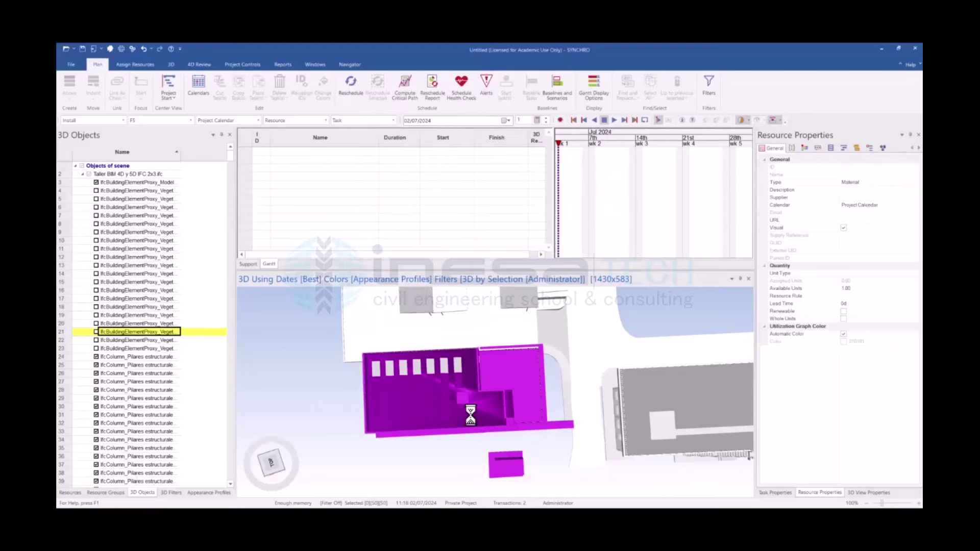
mouse_move(509, 455)
middle_mouse_down()
mouse_move(495, 420)
mouse_move(437, 443)
middle_mouse_up()
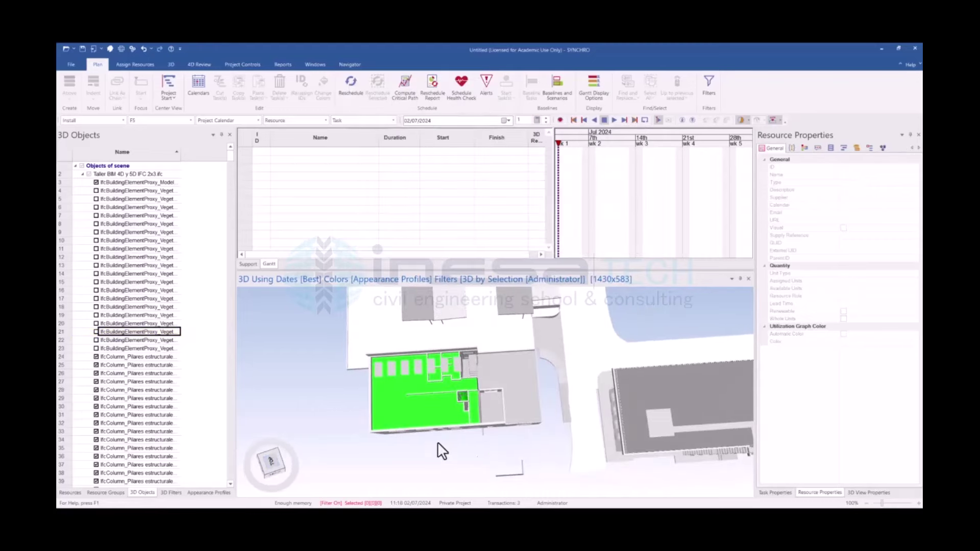
Window-select the building's remaining walls and filter them out of the view too
left_click(396, 432)
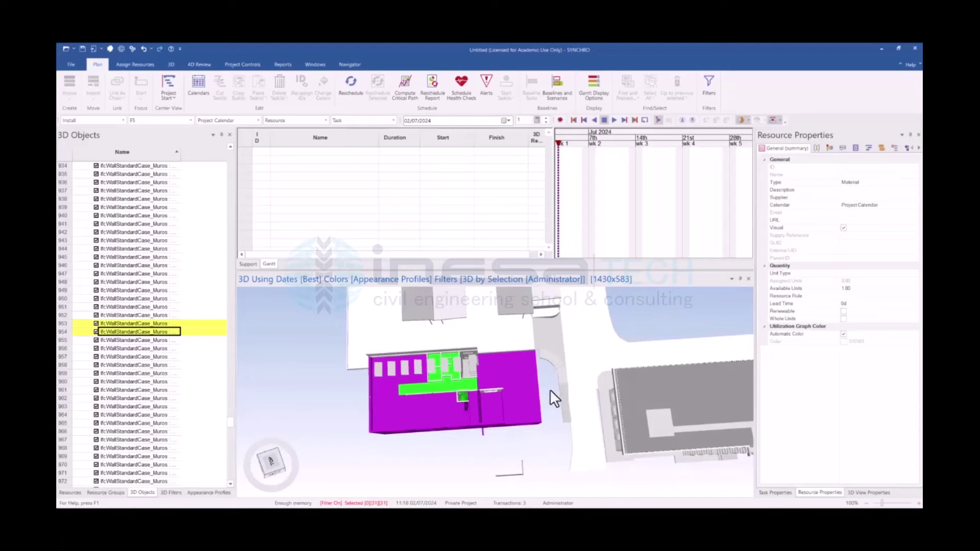
left_click_drag(544, 385, 340, 478)
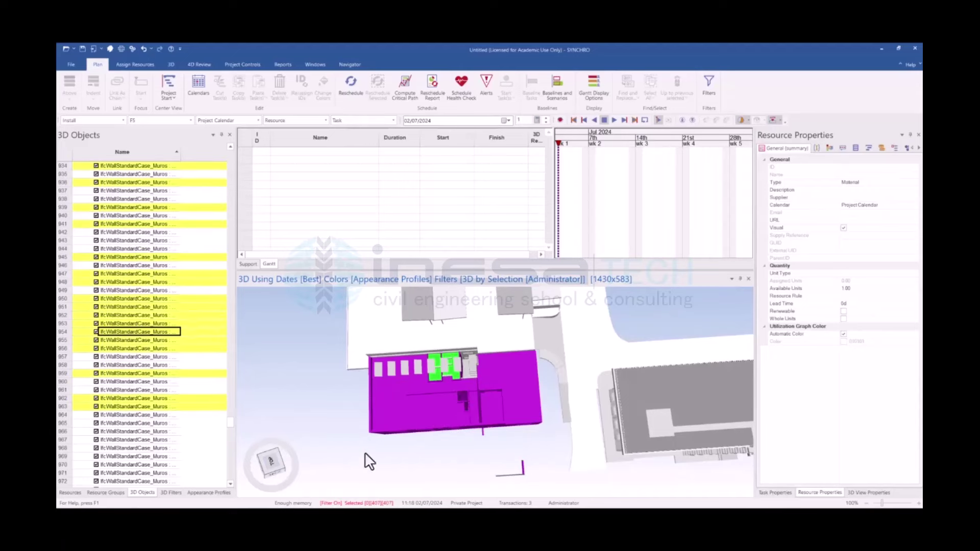
right_click(393, 406)
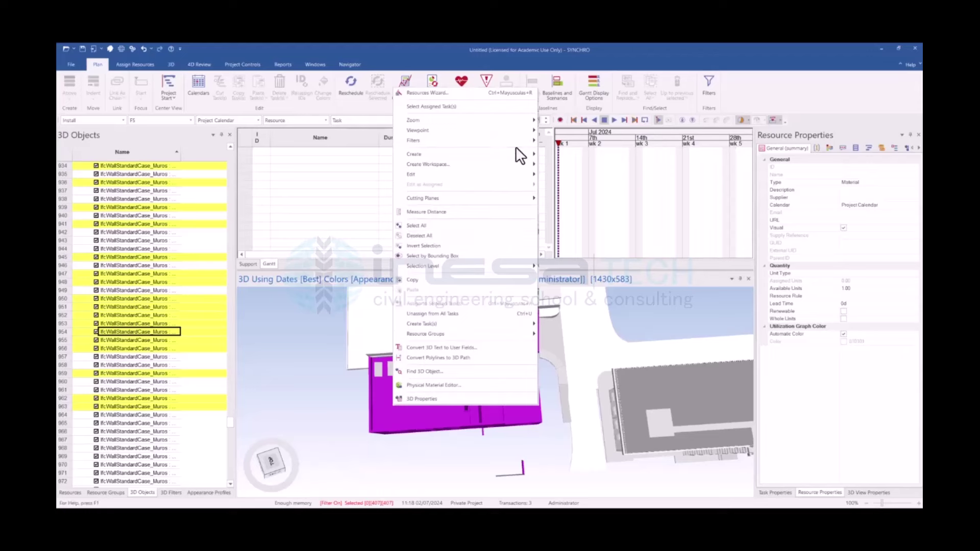
mouse_move(418, 140)
left_click(581, 151)
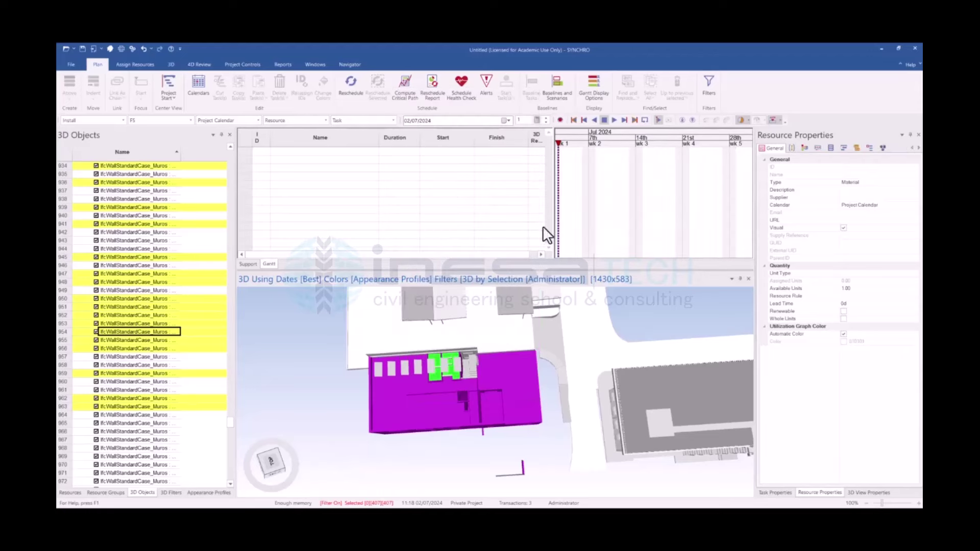
mouse_move(459, 466)
middle_mouse_down()
mouse_move(442, 426)
mouse_move(464, 416)
mouse_move(475, 380)
mouse_move(512, 398)
middle_mouse_up()
Box-select the second building and filter it out of the view with 3D by Selection
left_click(482, 369)
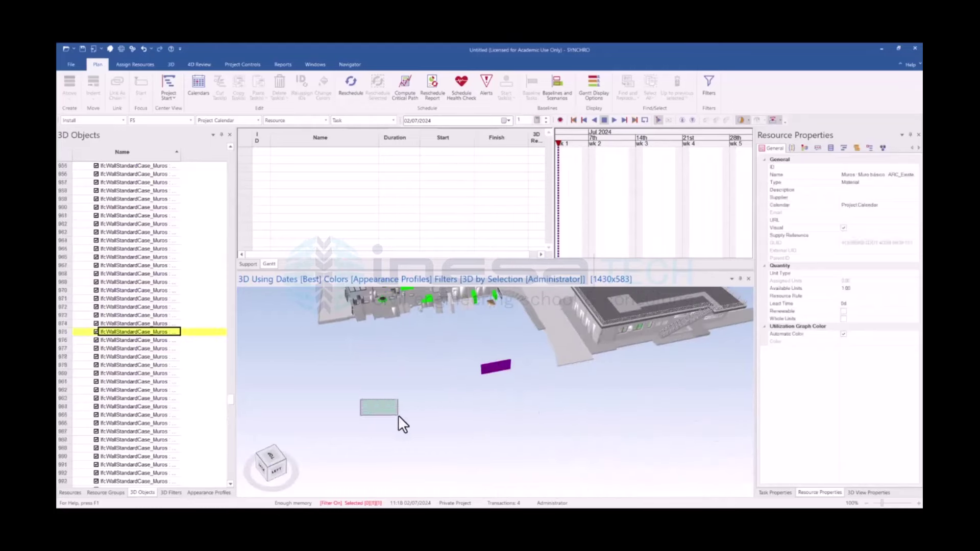
mouse_move(371, 398)
middle_mouse_down()
mouse_move(537, 474)
mouse_move(488, 433)
mouse_move(525, 422)
mouse_move(458, 396)
mouse_move(471, 450)
mouse_move(501, 481)
mouse_move(481, 459)
mouse_move(470, 465)
mouse_move(643, 350)
middle_mouse_up()
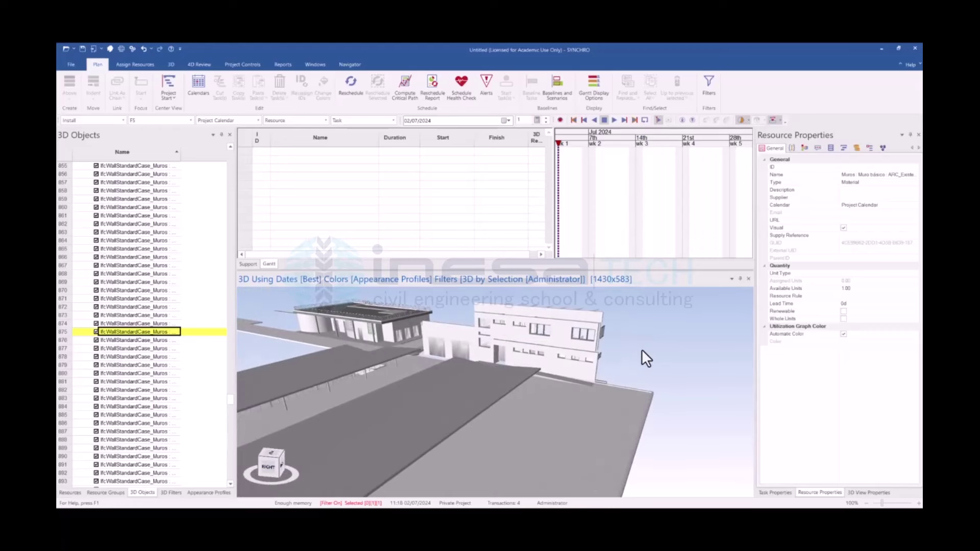
scroll(645, 354, "up", 2)
scroll(642, 346, "up", 2)
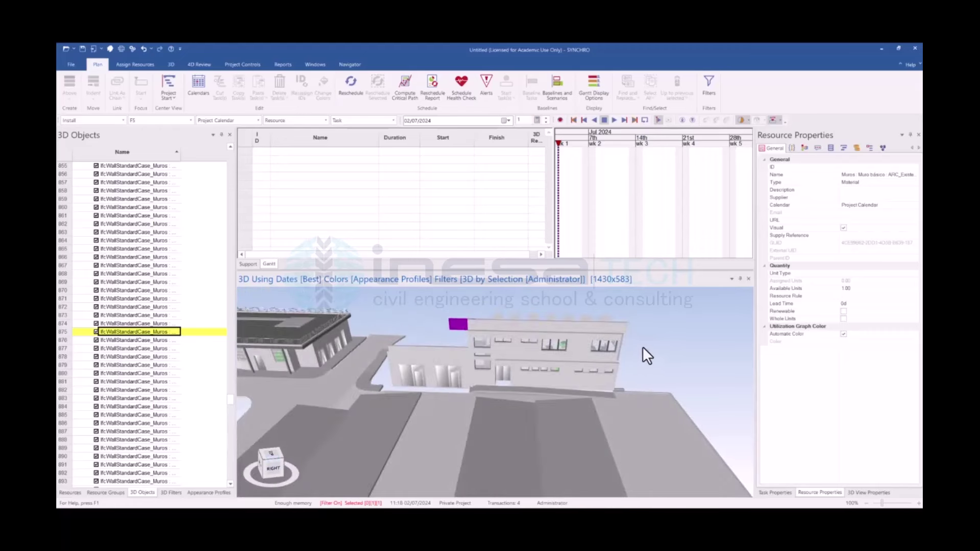
left_click_drag(652, 312, 399, 382)
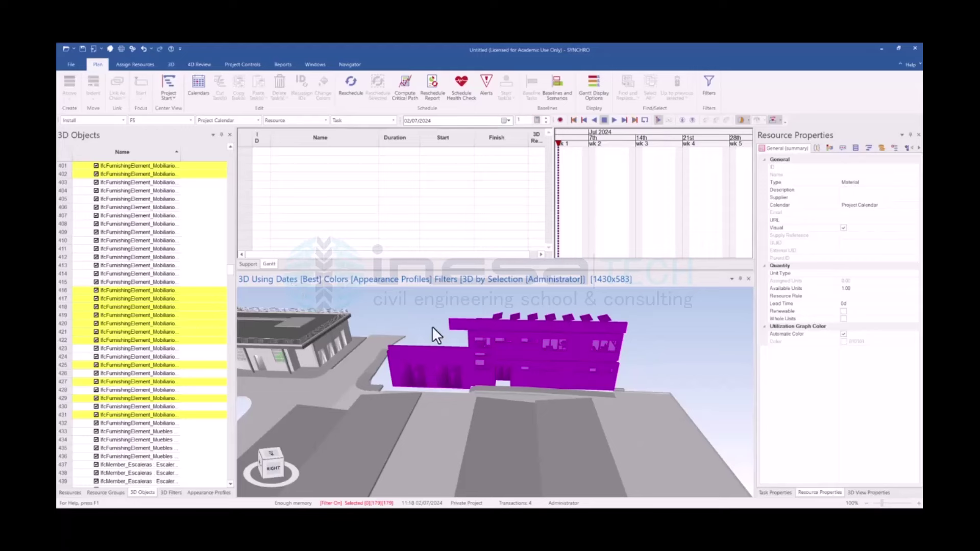
right_click(430, 299)
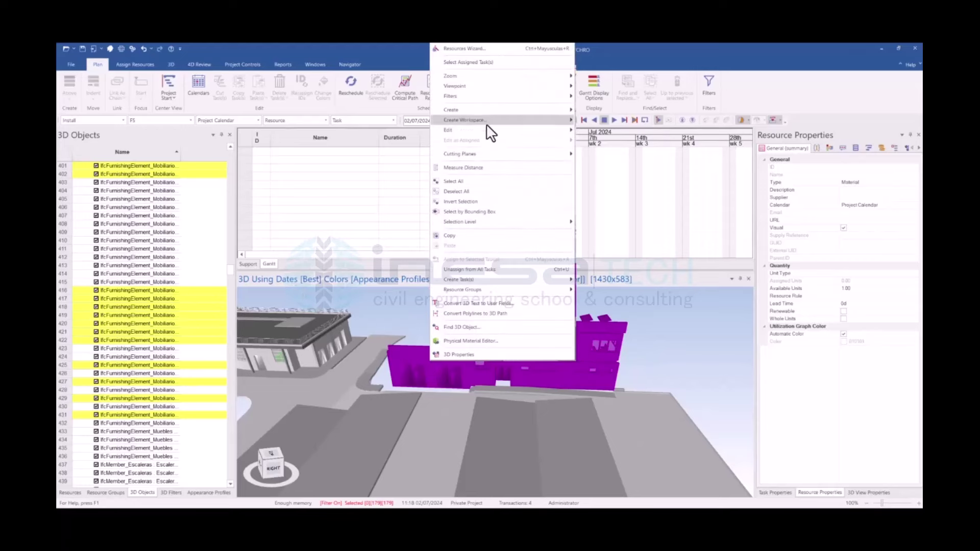
mouse_move(460, 96)
left_click(616, 121)
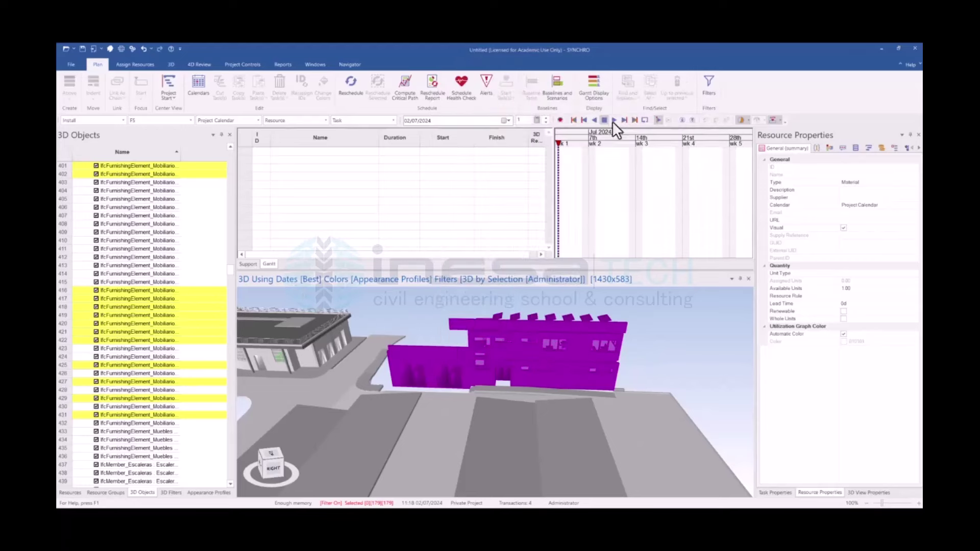
From a near top-down view, select the long perimeter strip and the small adjacent pieces
mouse_move(655, 398)
middle_mouse_down()
mouse_move(552, 443)
mouse_move(544, 379)
middle_mouse_up()
left_click(546, 370)
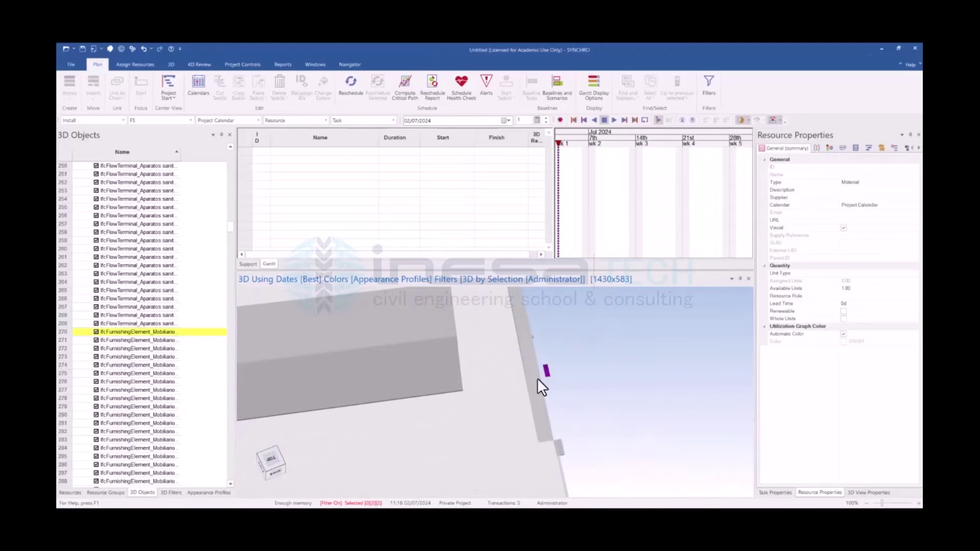
left_click(537, 377, "ctrl")
left_click(533, 335, "ctrl")
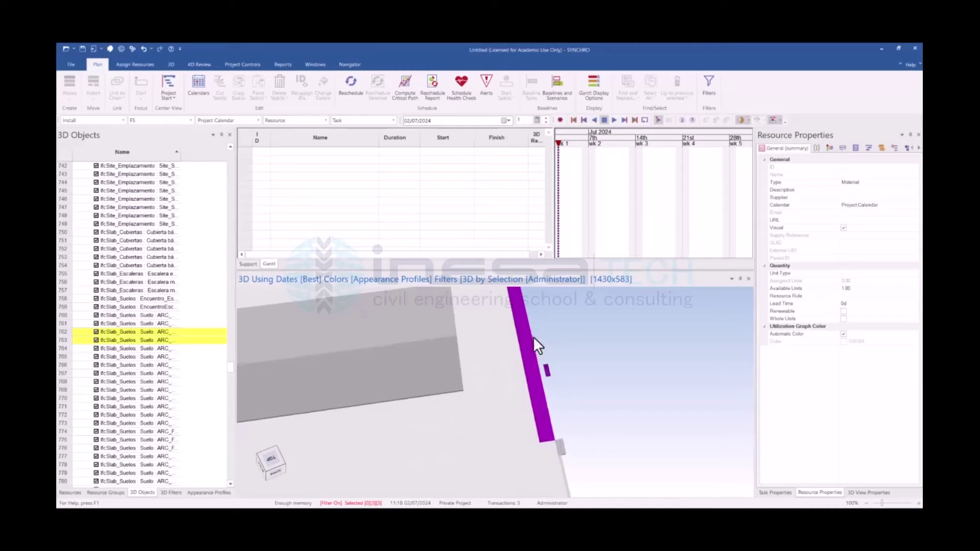
scroll(535, 334, "up", 2)
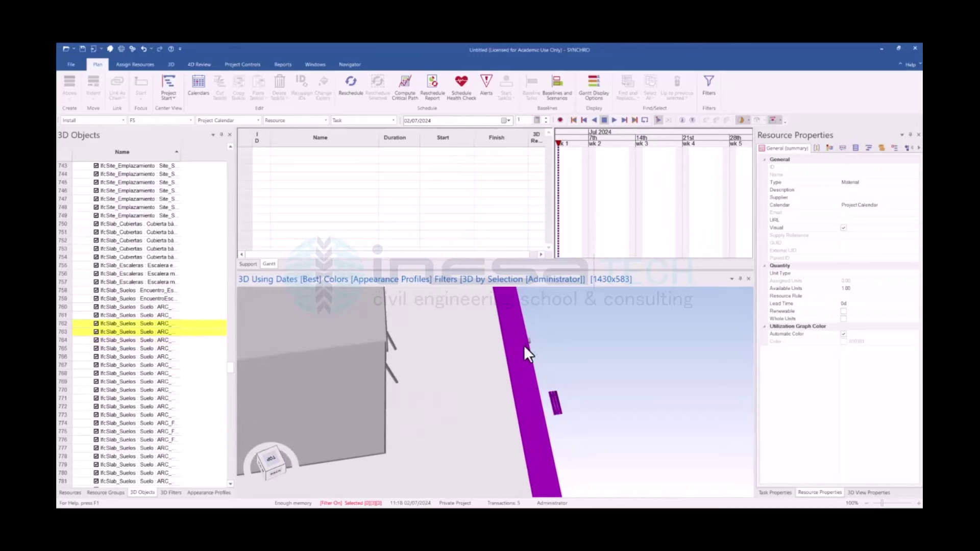
middle_click_drag(608, 414, 608, 337)
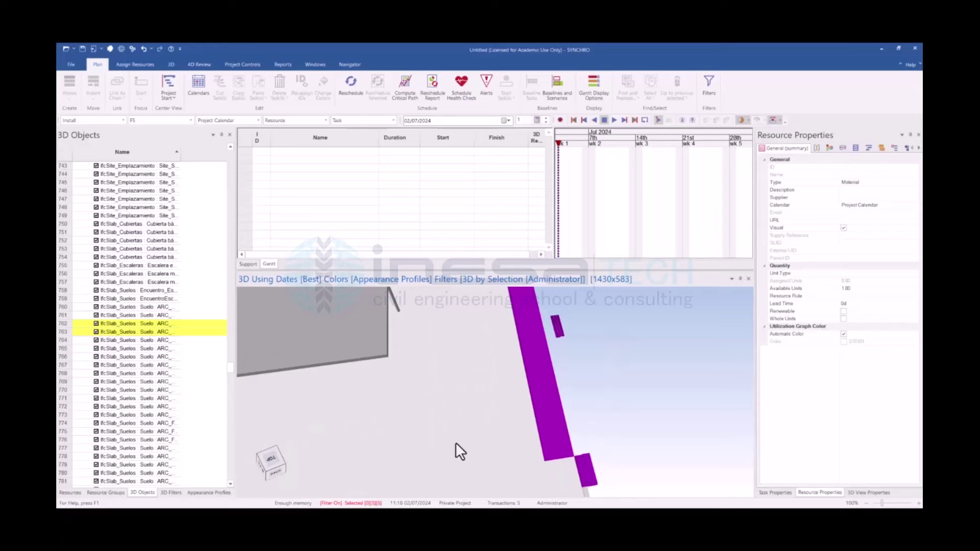
right_click(648, 356)
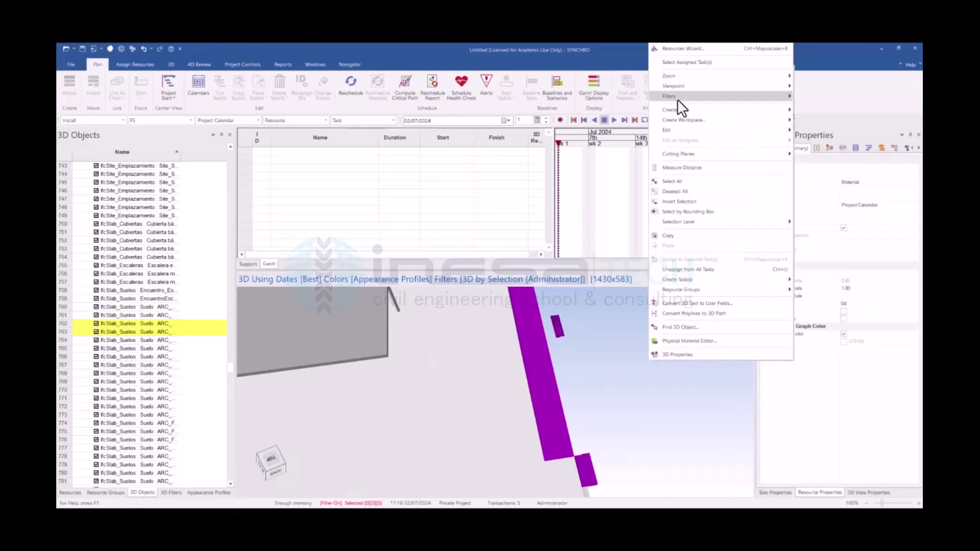
mouse_move(670, 96)
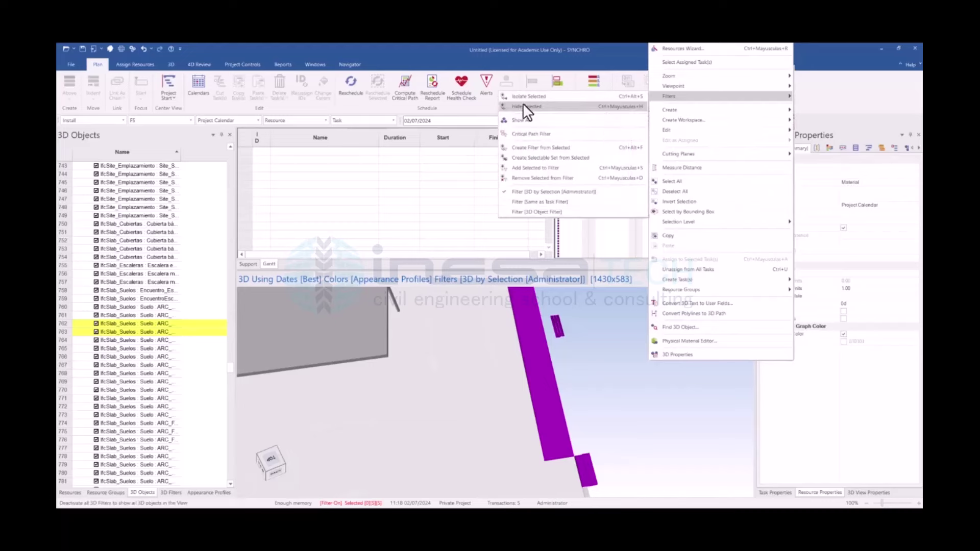
left_click(523, 105)
scroll(490, 427, "down", 5)
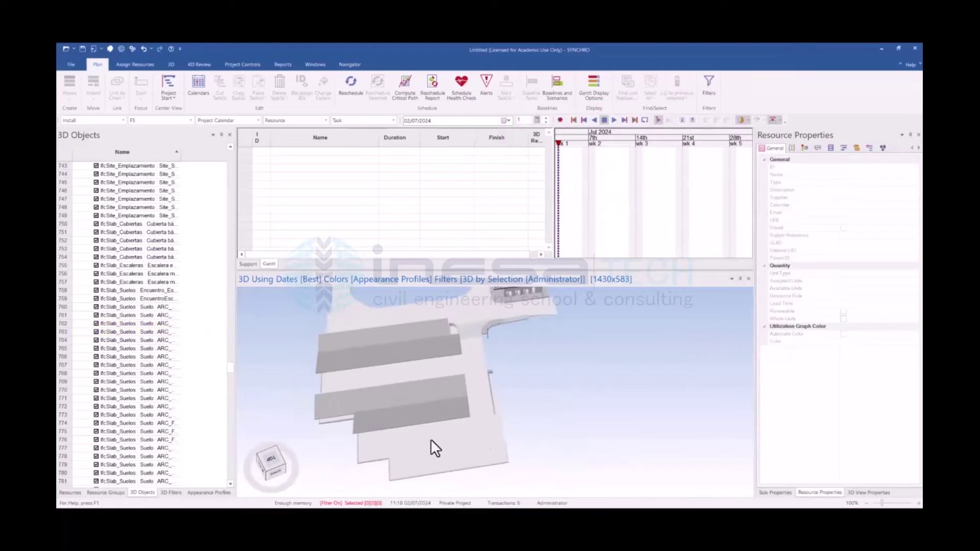
mouse_move(490, 427)
left_mouse_down()
mouse_move(619, 430)
mouse_move(482, 464)
mouse_move(469, 455)
mouse_move(485, 462)
mouse_move(671, 440)
mouse_move(622, 349)
left_mouse_up()
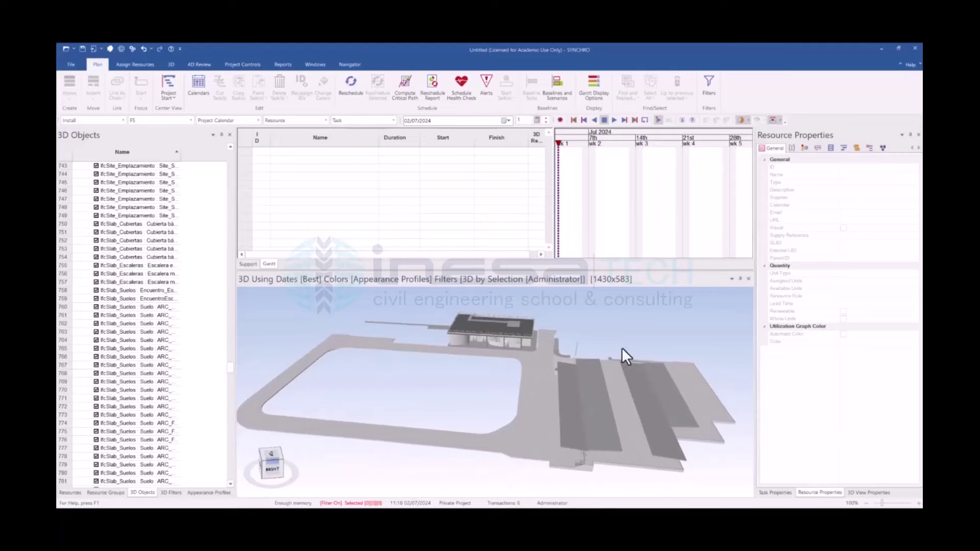
mouse_move(485, 384)
left_mouse_down()
mouse_move(518, 397)
mouse_move(500, 386)
mouse_move(526, 377)
mouse_move(407, 363)
mouse_move(487, 425)
mouse_move(418, 416)
mouse_move(626, 411)
mouse_move(482, 443)
mouse_move(526, 350)
mouse_move(556, 385)
mouse_move(584, 397)
mouse_move(495, 265)
left_mouse_up()
scroll(407, 361, "up", 5)
scroll(526, 349, "down", 5)
scroll(537, 327, "up", 3)
scroll(526, 434, "up", 3)
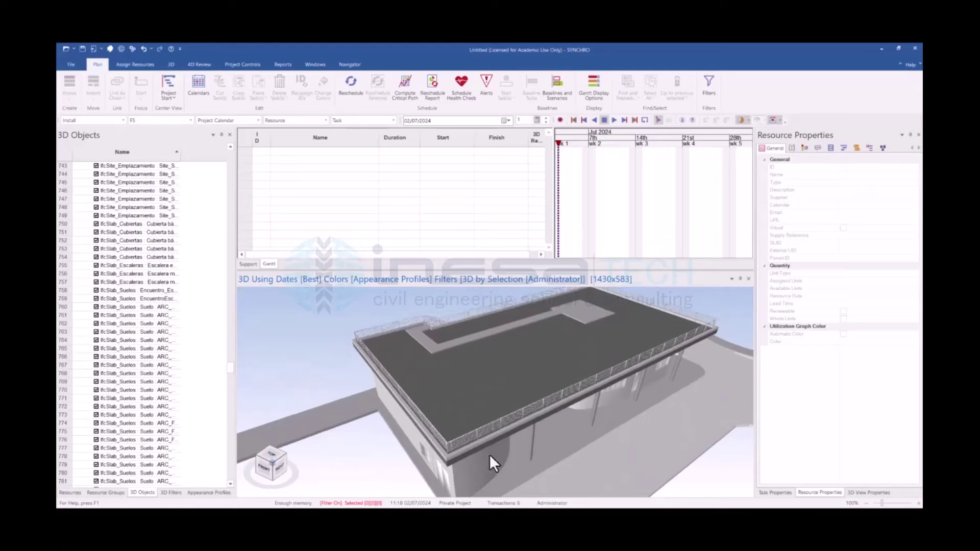
left_click(490, 467)
scroll(395, 467, "down", 3)
mouse_move(412, 457)
left_mouse_down()
mouse_move(434, 474)
mouse_move(453, 424)
left_mouse_up()
scroll(409, 462, "down", 3)
key("Escape")
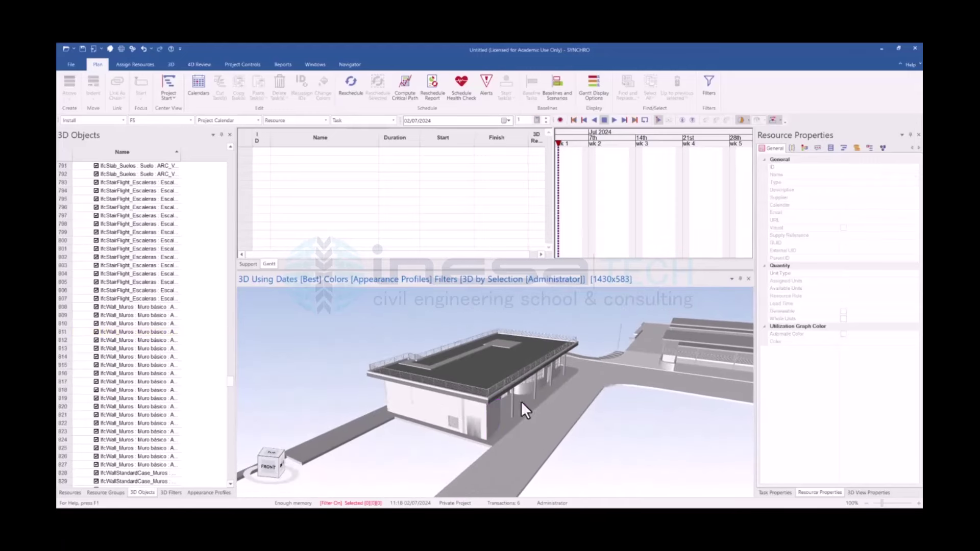
left_click(512, 399)
key("Escape")
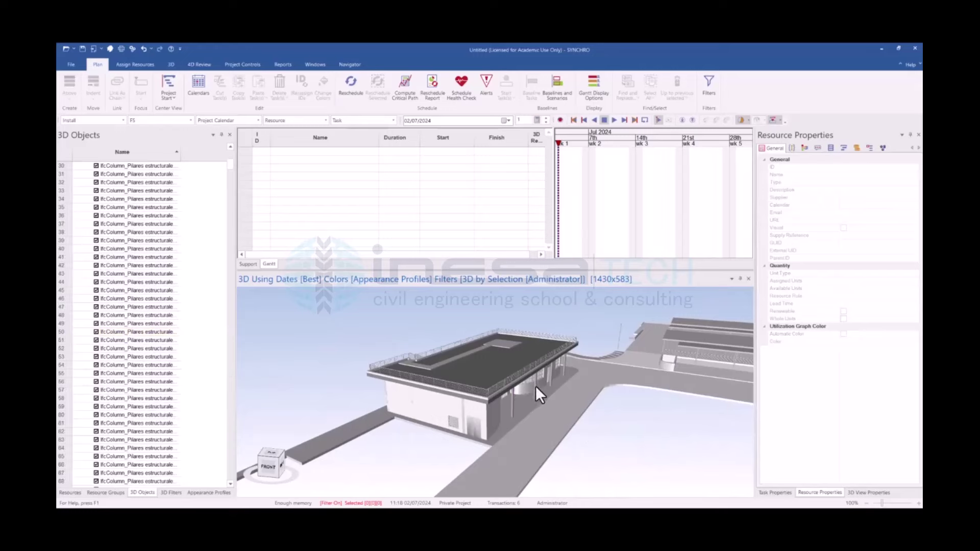
left_click(536, 386)
key("Escape")
middle_click_drag(403, 427, 456, 428)
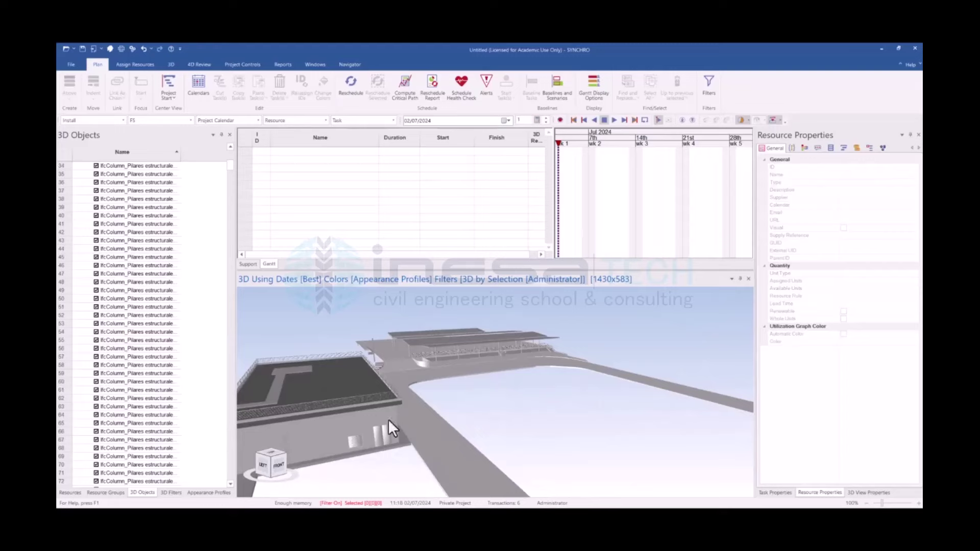
mouse_move(388, 418)
middle_mouse_down()
mouse_move(343, 468)
mouse_move(448, 433)
mouse_move(589, 345)
middle_mouse_up()
scroll(517, 333, "up", 5)
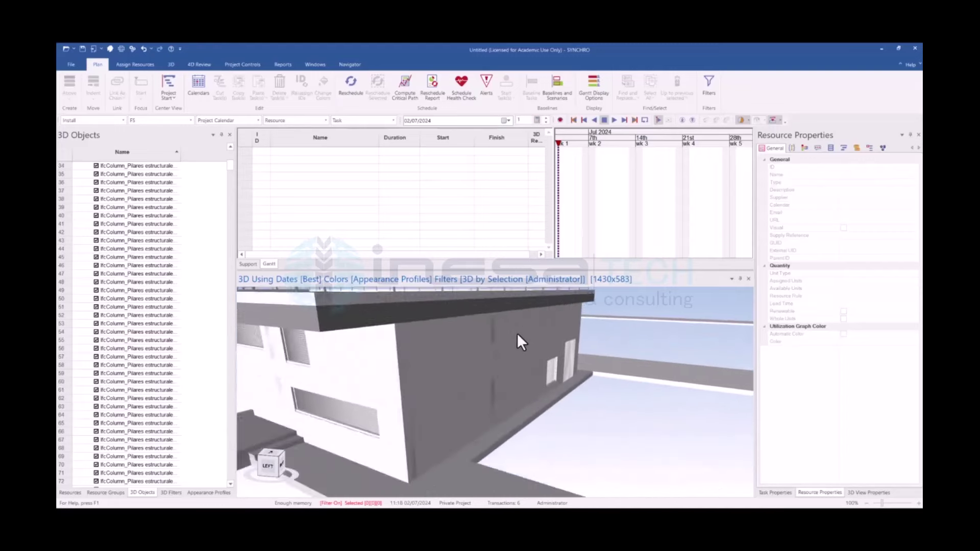
scroll(477, 355, "up", 3)
left_click(486, 341)
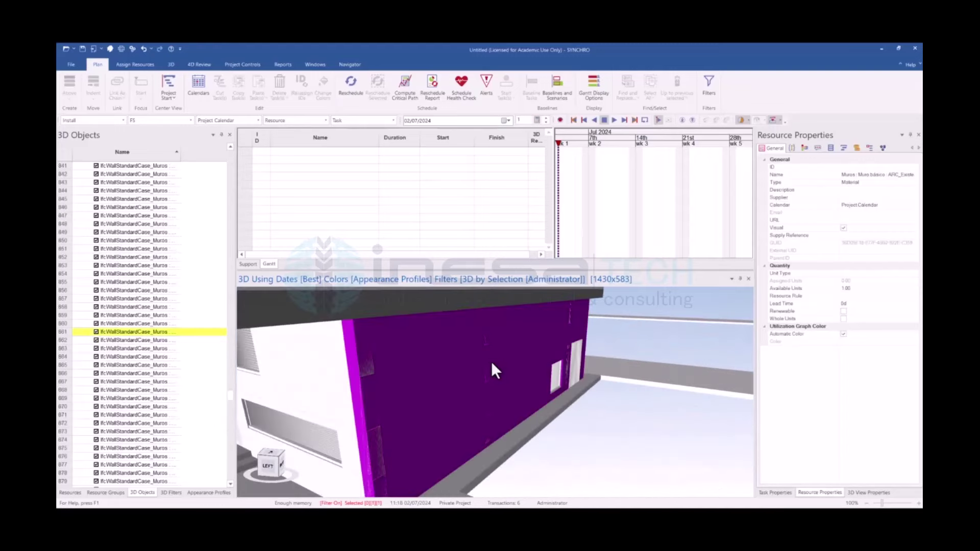
key("Escape")
scroll(486, 357, "down", 5)
mouse_move(611, 461)
middle_mouse_down()
mouse_move(396, 412)
mouse_move(620, 363)
middle_mouse_up()
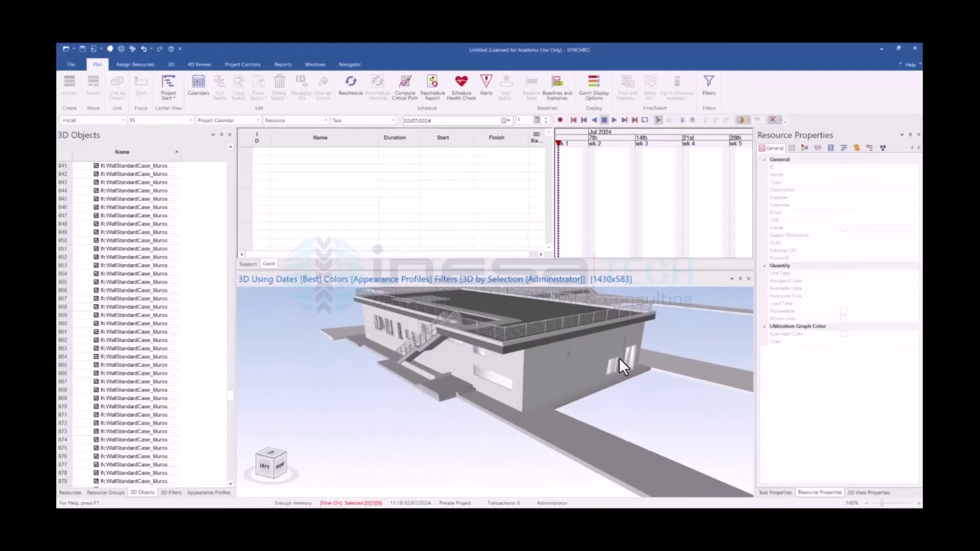
mouse_move(443, 375)
middle_mouse_down()
mouse_move(391, 407)
mouse_move(374, 372)
mouse_move(434, 438)
mouse_move(392, 425)
mouse_move(391, 407)
mouse_move(376, 422)
mouse_move(406, 428)
mouse_move(443, 336)
middle_mouse_up()
mouse_move(506, 435)
middle_mouse_down()
mouse_move(480, 434)
mouse_move(519, 366)
mouse_move(558, 415)
mouse_move(600, 420)
mouse_move(635, 446)
mouse_move(668, 435)
mouse_move(400, 447)
mouse_move(616, 425)
mouse_move(522, 444)
mouse_move(498, 434)
mouse_move(493, 465)
mouse_move(464, 372)
middle_mouse_up()
Hide both selected roof slabs with Filters > Hide Selected
left_click(466, 383)
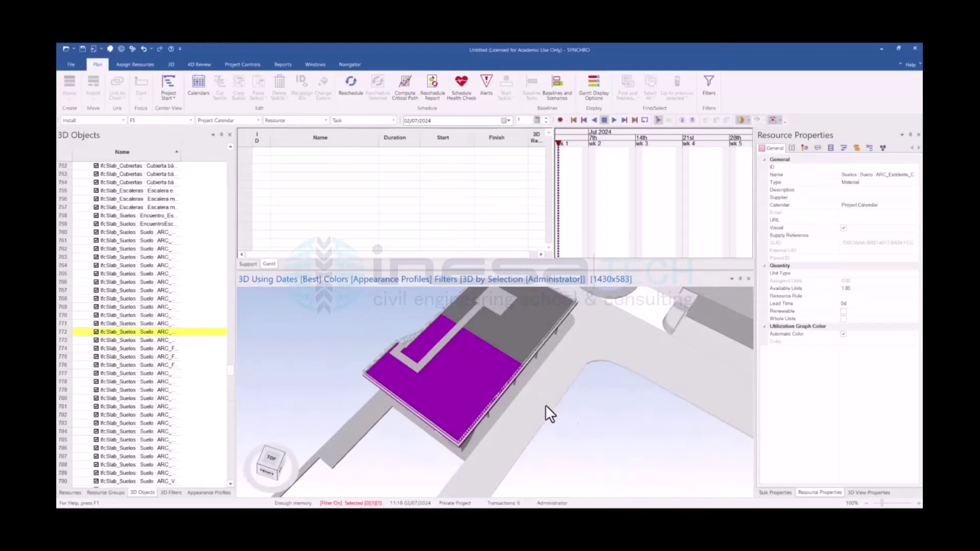
left_click(511, 339, "ctrl")
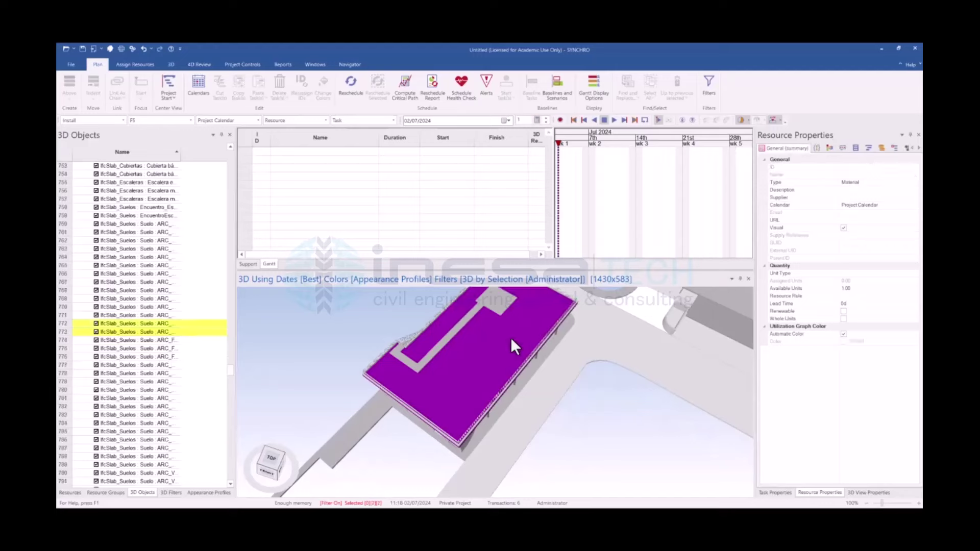
right_click(615, 424)
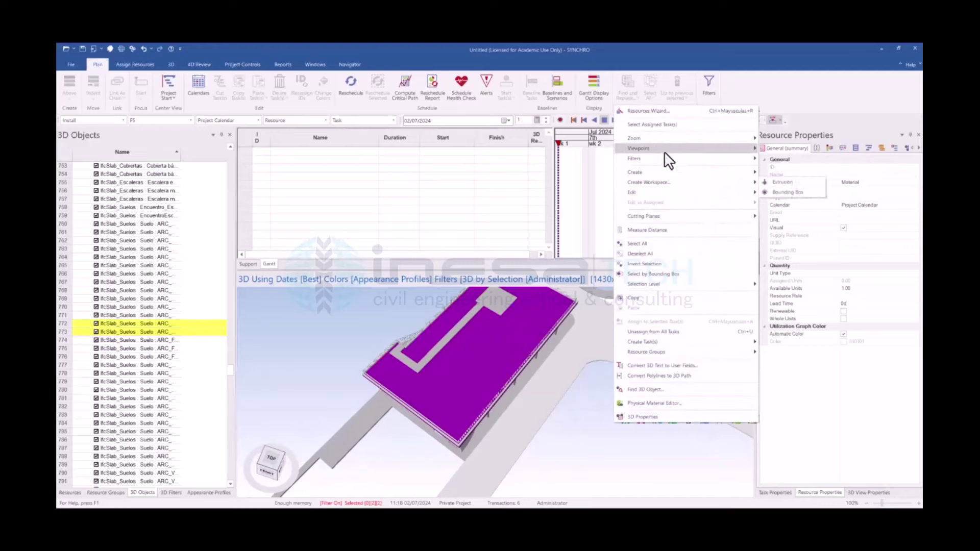
mouse_move(651, 158)
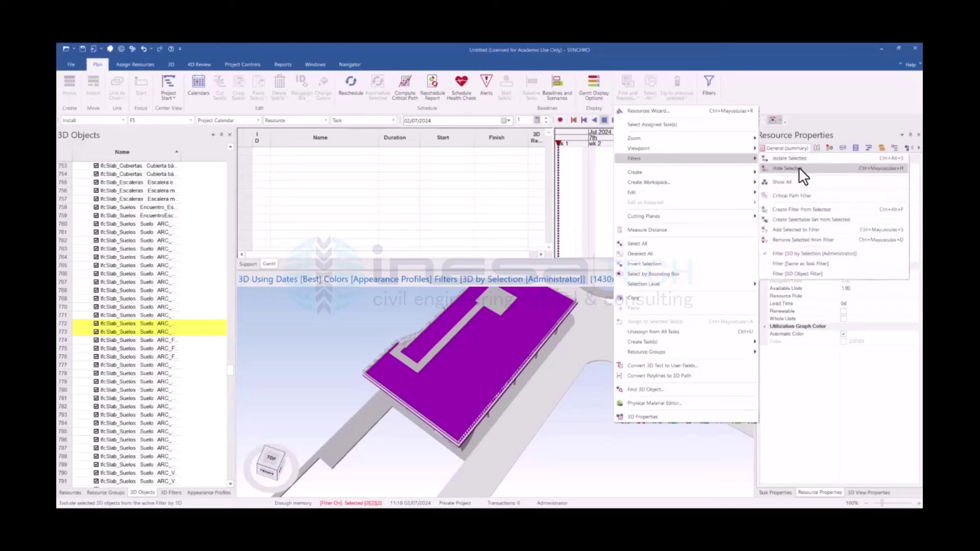
left_click(798, 167)
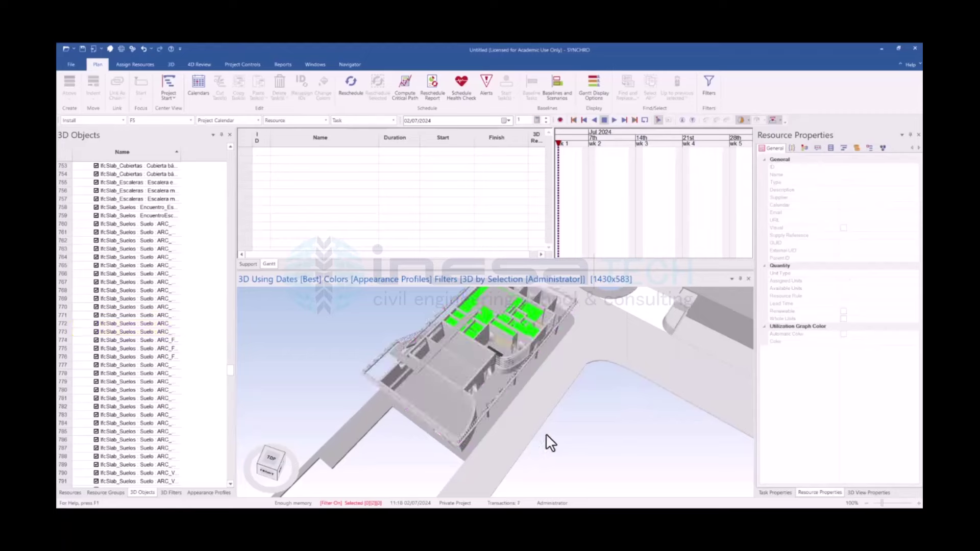
mouse_move(547, 433)
middle_mouse_down()
mouse_move(511, 503)
mouse_move(526, 449)
mouse_move(504, 389)
mouse_move(495, 431)
mouse_move(500, 413)
middle_mouse_up()
Inspect the interior walls, ceiling slab and corridor floor slabs from above
left_click(492, 402)
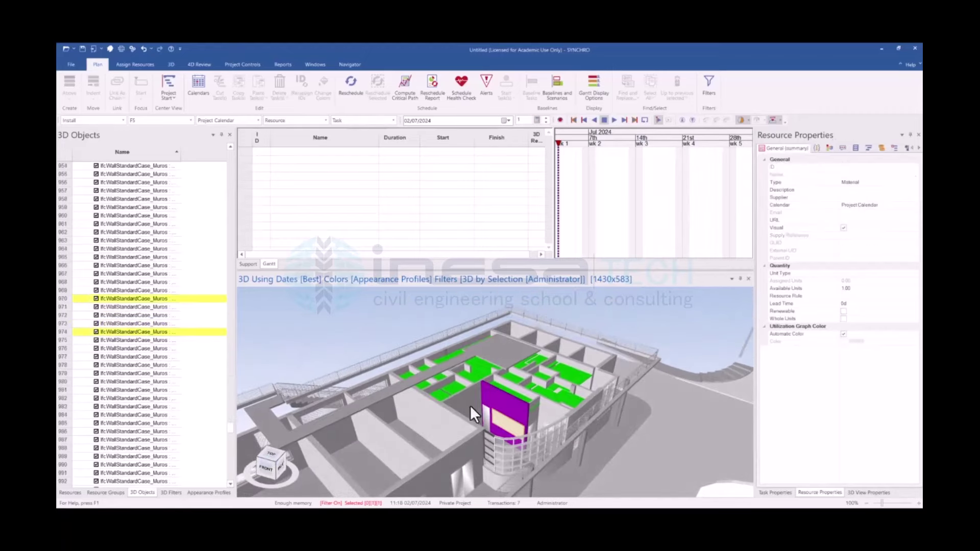
left_click(571, 367)
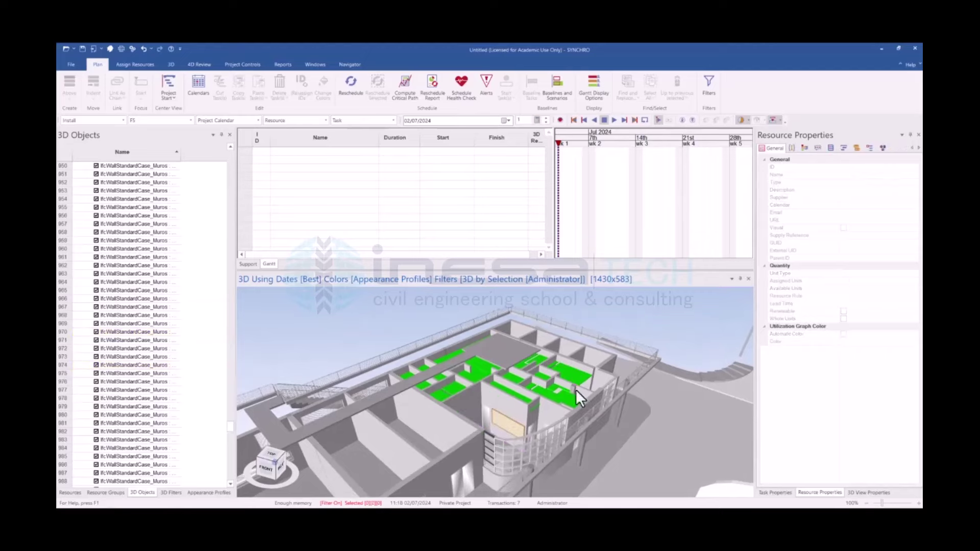
key("Escape")
mouse_move(564, 452)
middle_mouse_down()
mouse_move(544, 448)
mouse_move(573, 483)
mouse_move(495, 455)
mouse_move(489, 488)
mouse_move(439, 486)
mouse_move(428, 459)
mouse_move(454, 473)
mouse_move(441, 468)
mouse_move(394, 354)
middle_mouse_up()
left_click(396, 352)
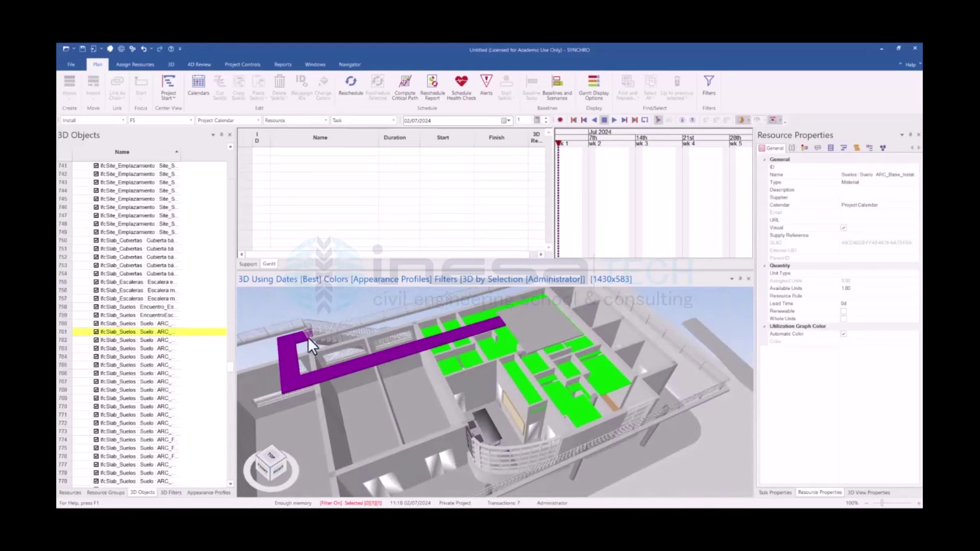
key("Escape")
left_click(533, 328)
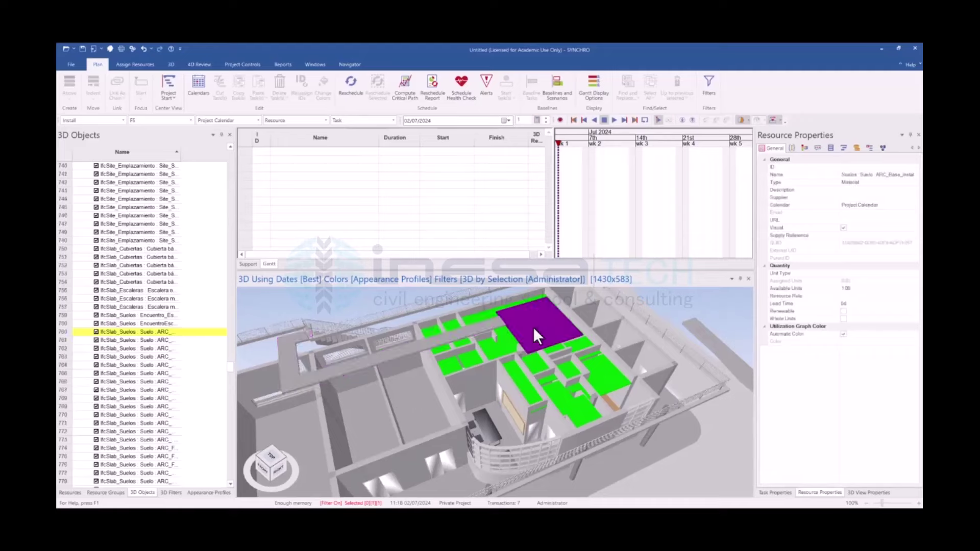
mouse_move(533, 328)
middle_mouse_down()
mouse_move(419, 393)
mouse_move(451, 390)
mouse_move(442, 415)
mouse_move(410, 418)
mouse_move(403, 397)
mouse_move(391, 421)
mouse_move(472, 408)
mouse_move(643, 450)
mouse_move(663, 421)
mouse_move(513, 356)
mouse_move(537, 423)
mouse_move(538, 414)
middle_mouse_up()
key("Escape")
Inspect the front canopy roofs and nearby walls from a low side angle
left_click(588, 439)
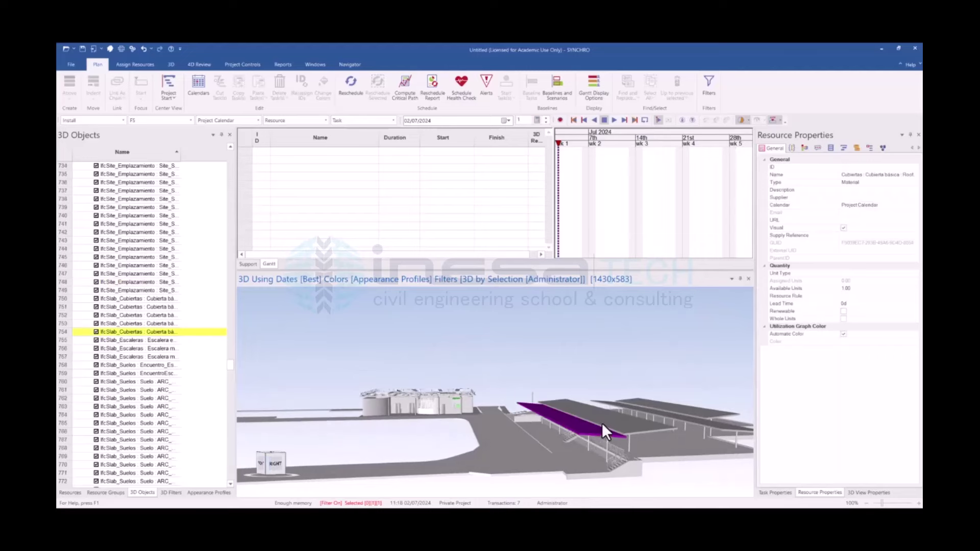
left_click(620, 421)
mouse_move(627, 464)
middle_mouse_down()
mouse_move(615, 446)
mouse_move(616, 473)
mouse_move(556, 425)
mouse_move(568, 446)
mouse_move(585, 449)
middle_mouse_up()
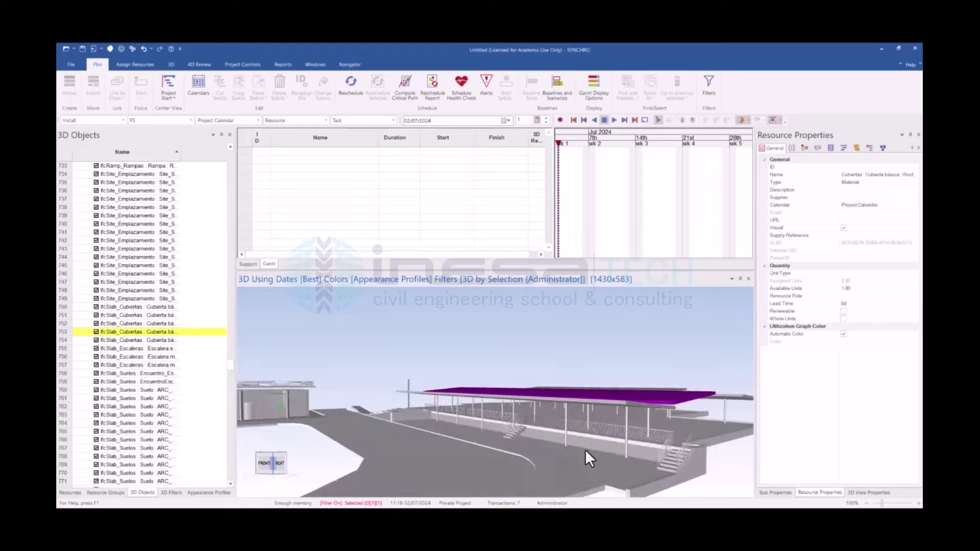
left_click(595, 443)
mouse_move(675, 459)
middle_mouse_down()
mouse_move(678, 475)
mouse_move(616, 468)
mouse_move(586, 483)
mouse_move(573, 471)
mouse_move(439, 477)
mouse_move(490, 451)
mouse_move(473, 487)
mouse_move(380, 422)
mouse_move(376, 440)
mouse_move(480, 462)
mouse_move(447, 388)
middle_mouse_up()
left_click(677, 475)
left_click(618, 477, "ctrl")
left_click(610, 478)
Check the walkway floor slab, then zoom out to view the whole site from above
left_click(446, 388)
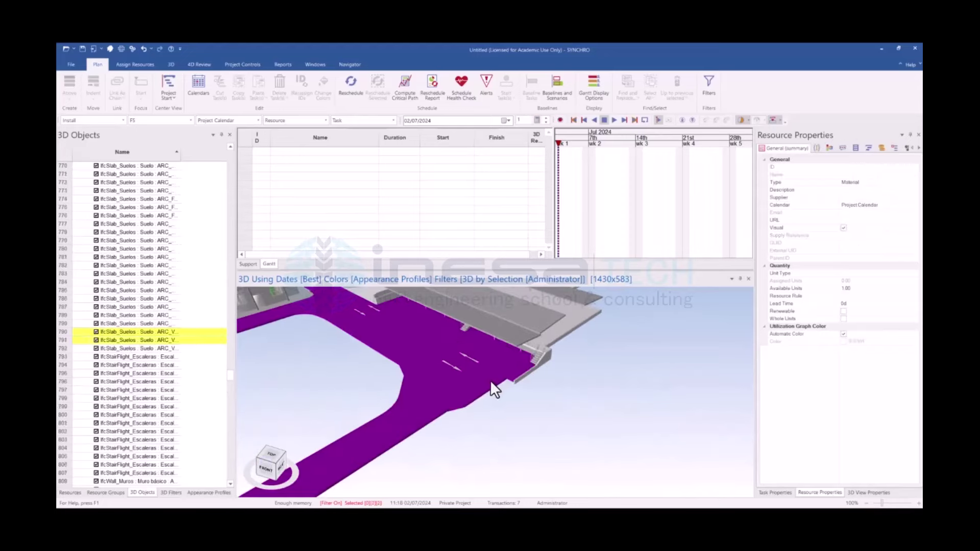
left_click(513, 393)
scroll(451, 418, "down", 3)
scroll(452, 417, "down", 3)
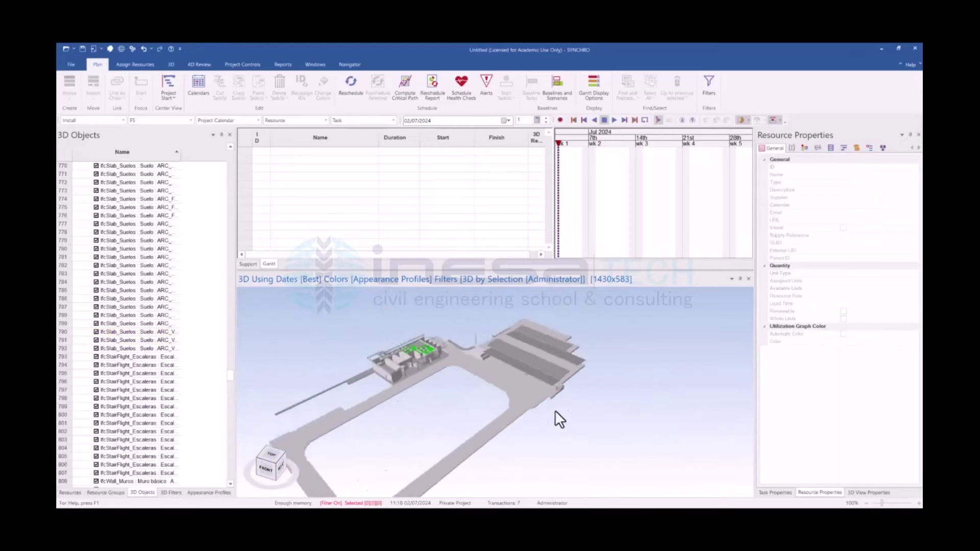
mouse_move(617, 418)
middle_mouse_down()
mouse_move(457, 466)
mouse_move(475, 453)
mouse_move(410, 407)
middle_mouse_up()
left_click(338, 151)
type("Construcción")
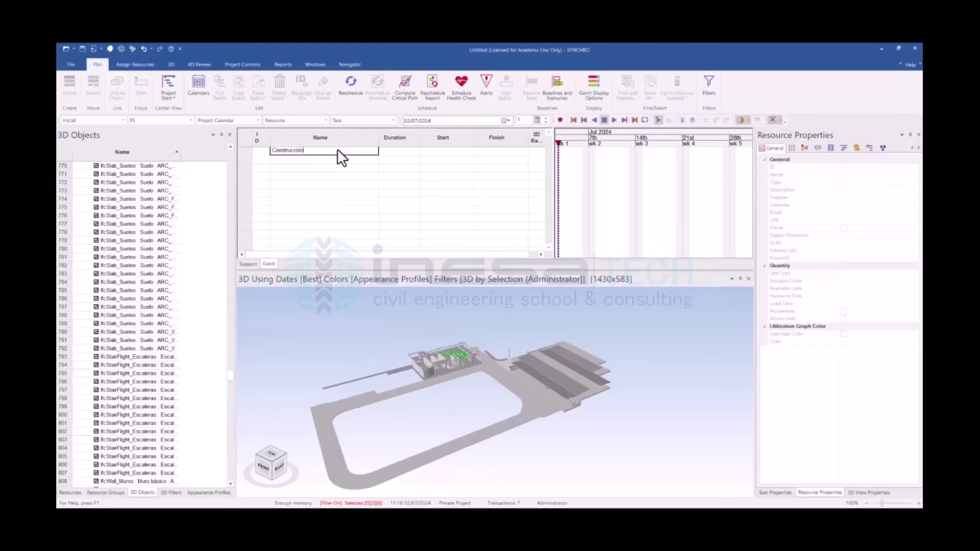
Name the first task 'Construcción de Complejo de Oficinas' and insert a new task after it
type("de Complejo de Oficinas")
key("Return")
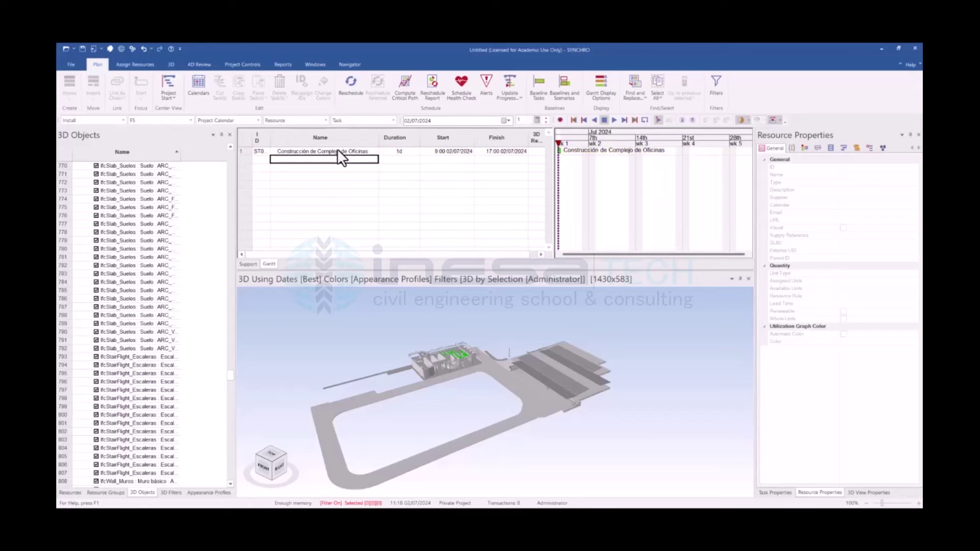
right_click(338, 150)
mouse_move(383, 251)
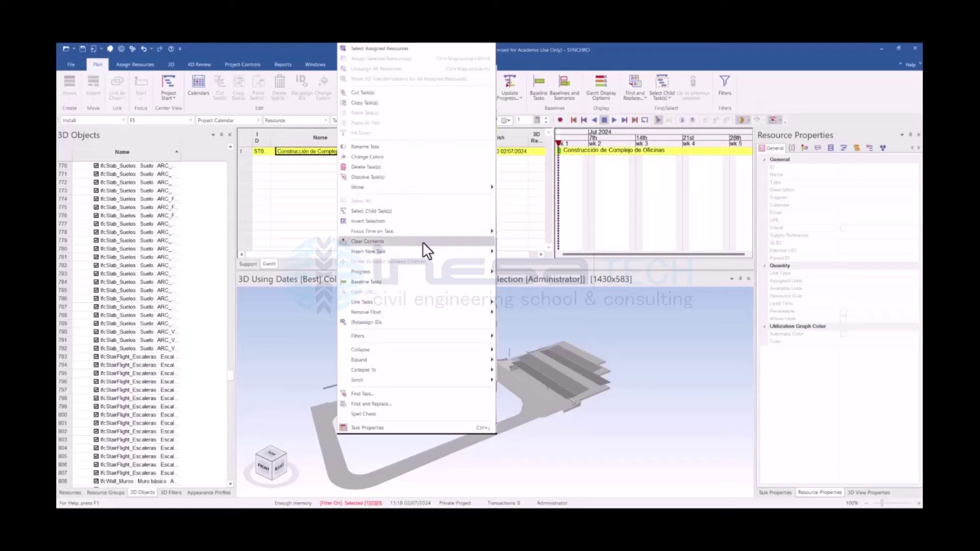
left_click(513, 251)
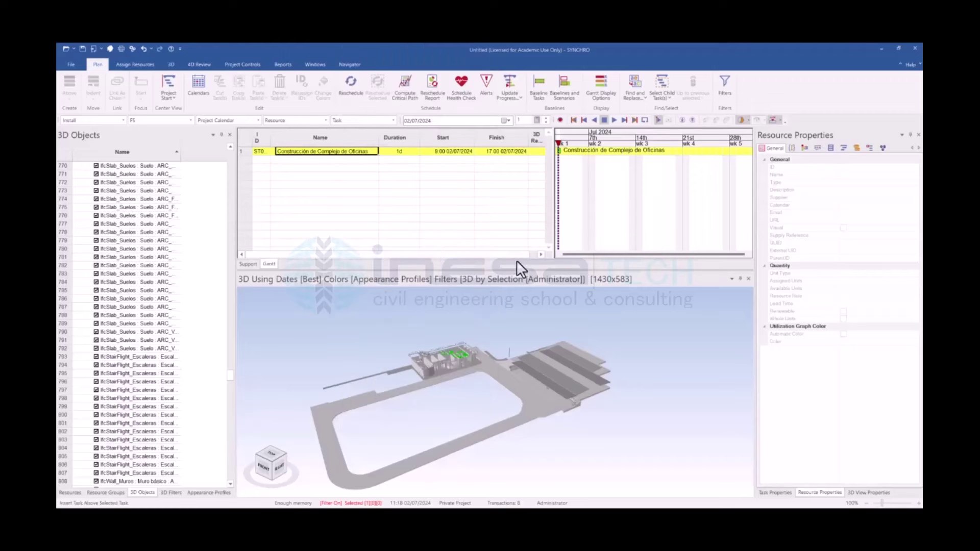
Add the tasks 'Preparación del Urbanismo' and 'Aceras y Caminerías del Nivel Inferior'
type("Pl")
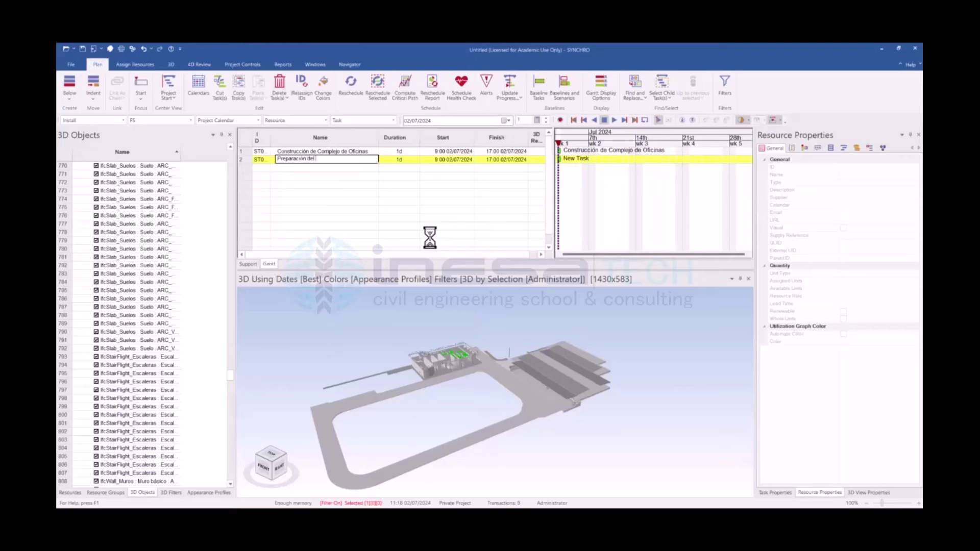
key("Return")
type("Aceras y Caminerias de Nivel Infer")
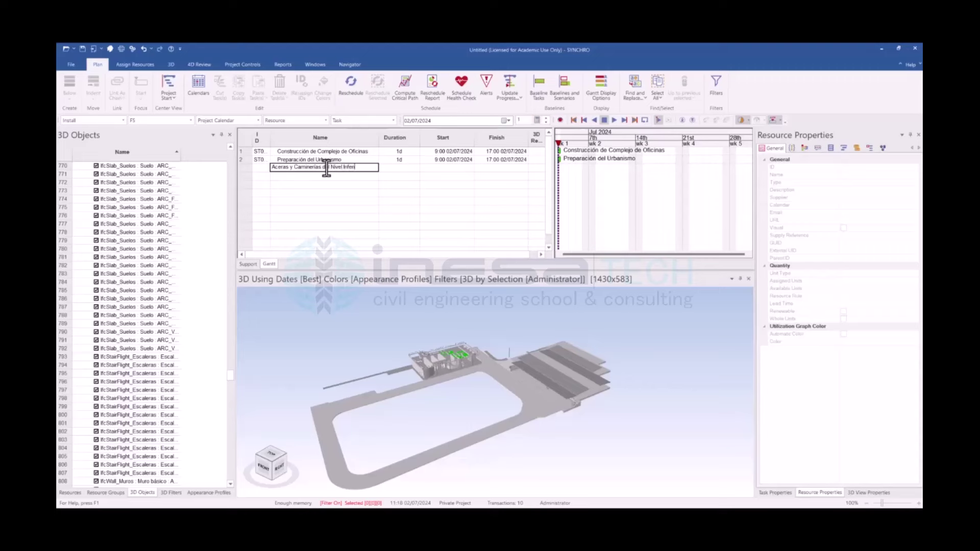
type("ior")
key("Return")
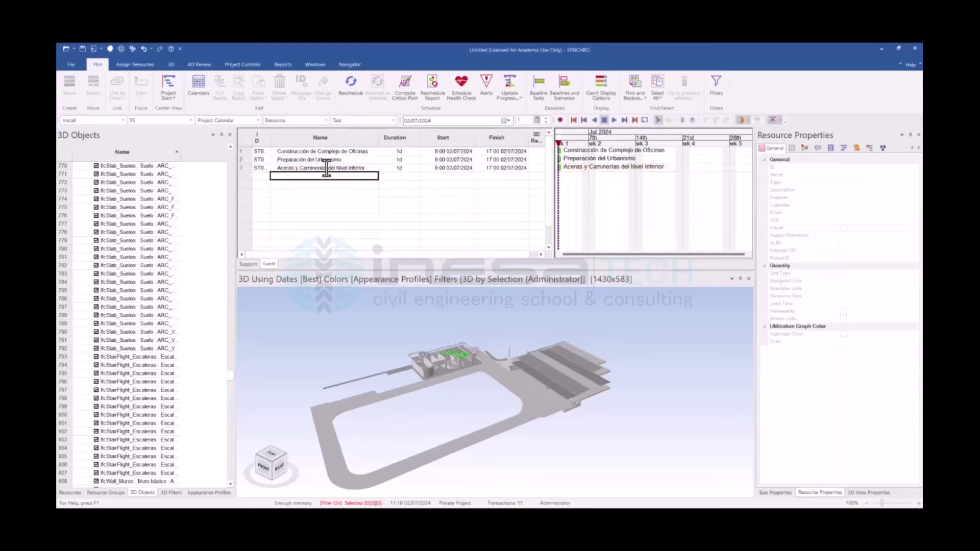
Indent 'Aceras y Caminerías del Nivel Inferior' under 'Preparación del Urbanismo'
left_click(331, 162)
left_click(287, 169)
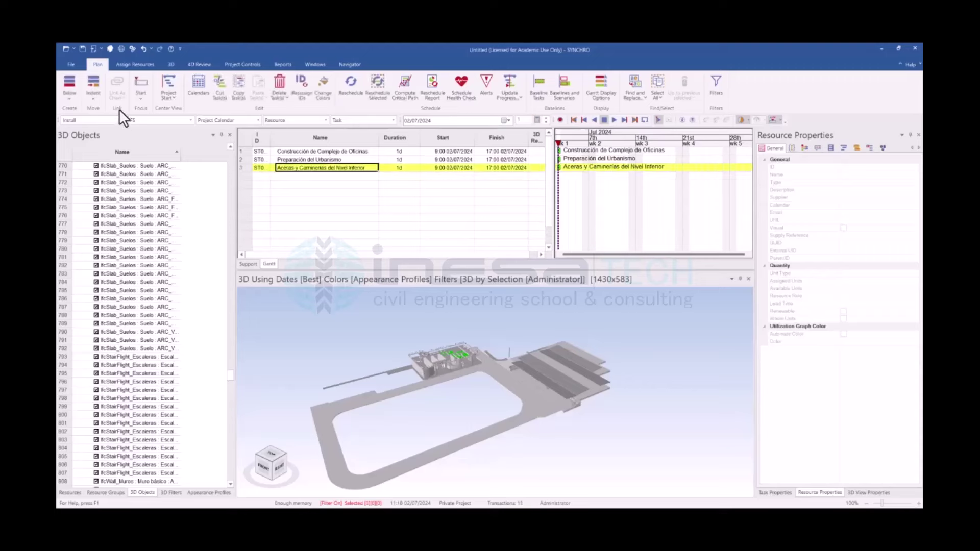
left_click(92, 96)
left_click(105, 152)
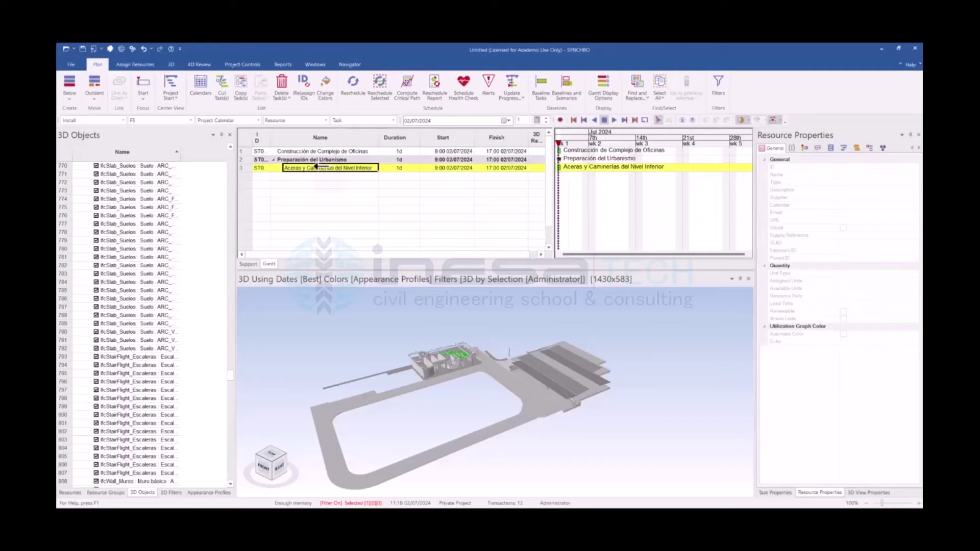
left_click(341, 203)
mouse_move(464, 413)
middle_mouse_down()
mouse_move(473, 470)
mouse_move(437, 423)
middle_mouse_up()
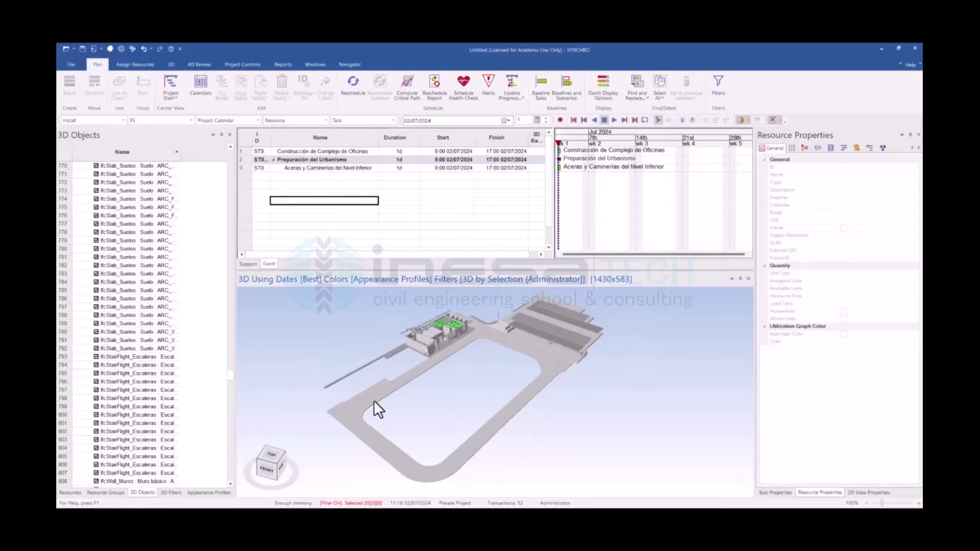
Select the walkway slab around the site and another road slab
left_click(373, 400)
middle_click_drag(528, 443, 515, 455)
scroll(577, 348, "up", 3)
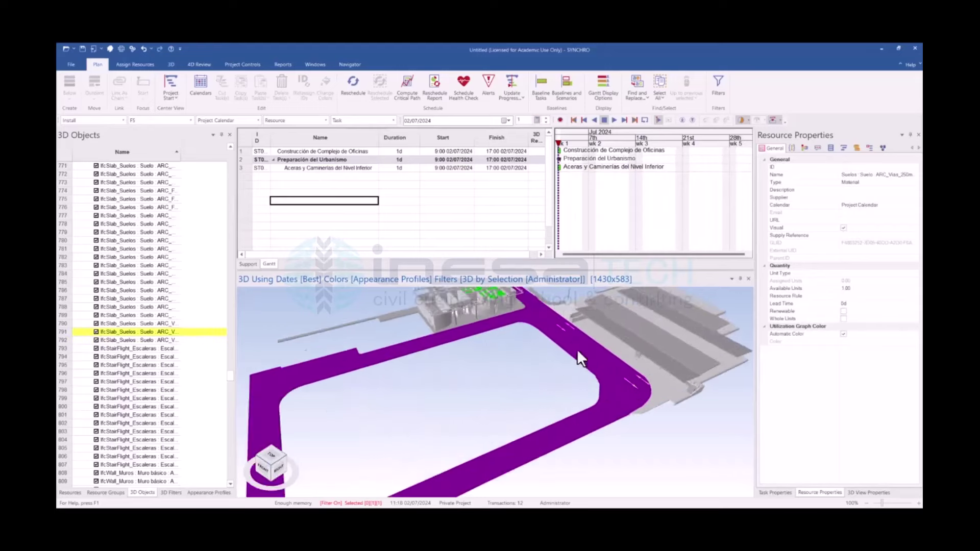
mouse_move(577, 348)
middle_mouse_down()
mouse_move(465, 399)
mouse_move(620, 431)
mouse_move(527, 435)
mouse_move(549, 424)
mouse_move(509, 437)
mouse_move(560, 435)
mouse_move(535, 446)
mouse_move(620, 374)
middle_mouse_up()
left_click(461, 370, "ctrl")
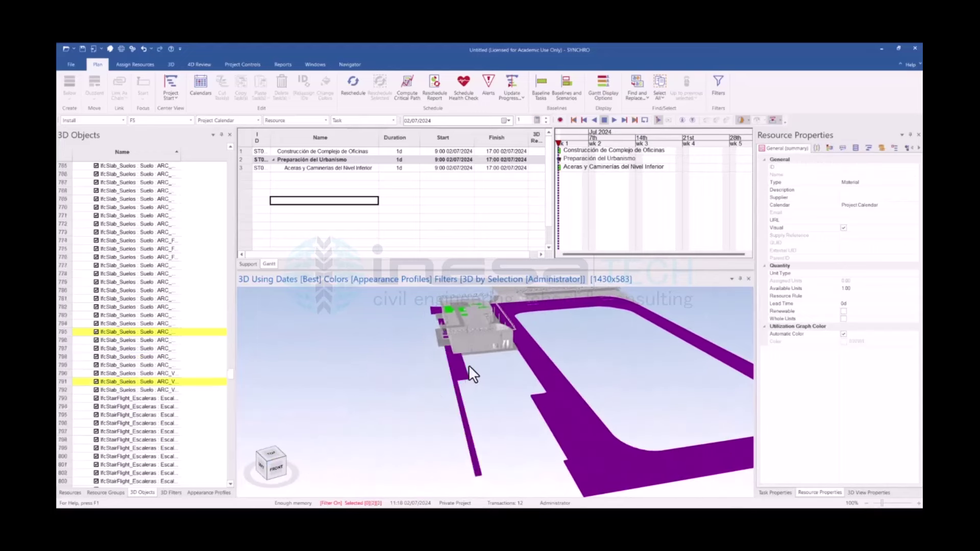
mouse_move(469, 365)
middle_mouse_down()
mouse_move(451, 353)
mouse_move(419, 390)
mouse_move(553, 429)
middle_mouse_up()
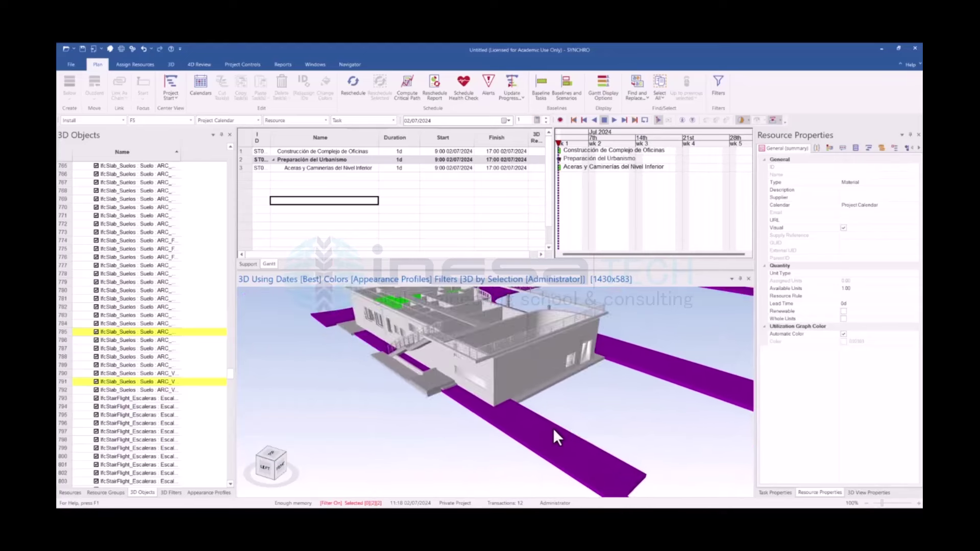
scroll(411, 378, "up", 3)
Add the stair landing slabs and step at the building's entrances to the selection
middle_click_drag(411, 378, 447, 401)
left_click(447, 401, "ctrl")
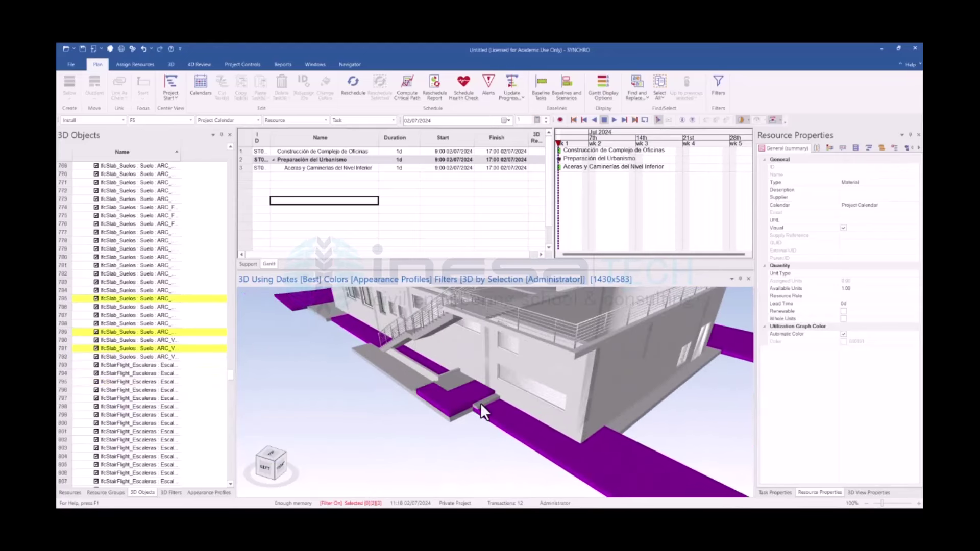
left_click(449, 378, "ctrl")
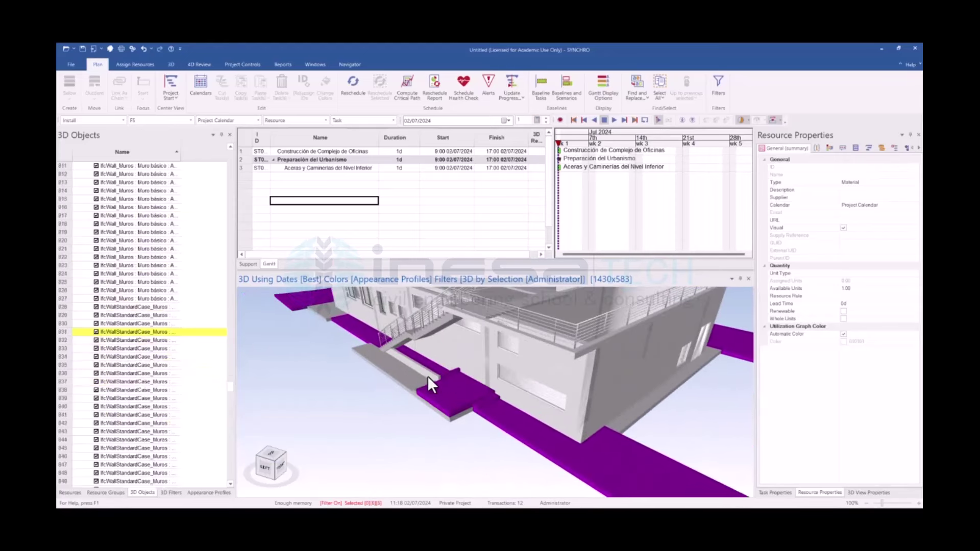
left_click(409, 389, "ctrl")
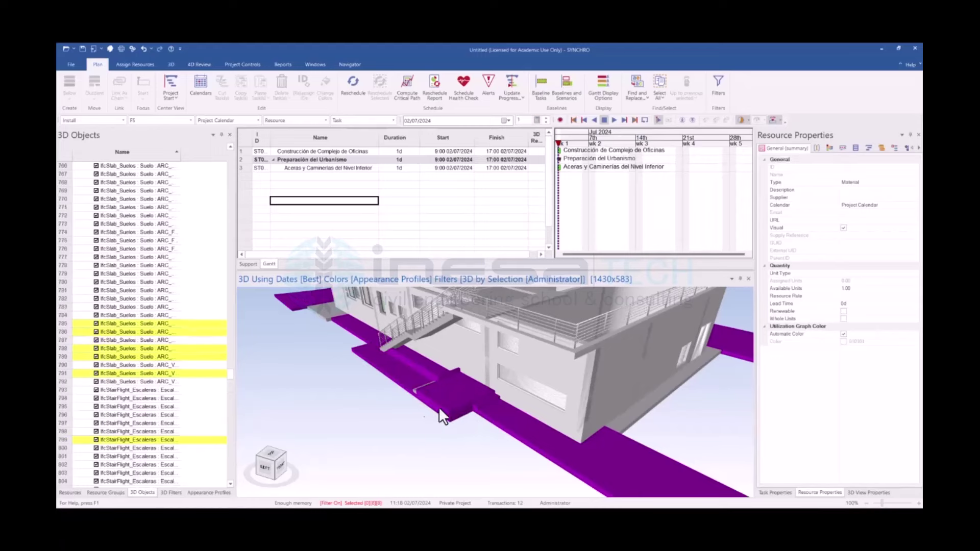
left_click(416, 389, "ctrl")
mouse_move(409, 422)
middle_mouse_down()
mouse_move(373, 434)
mouse_move(520, 427)
middle_mouse_up()
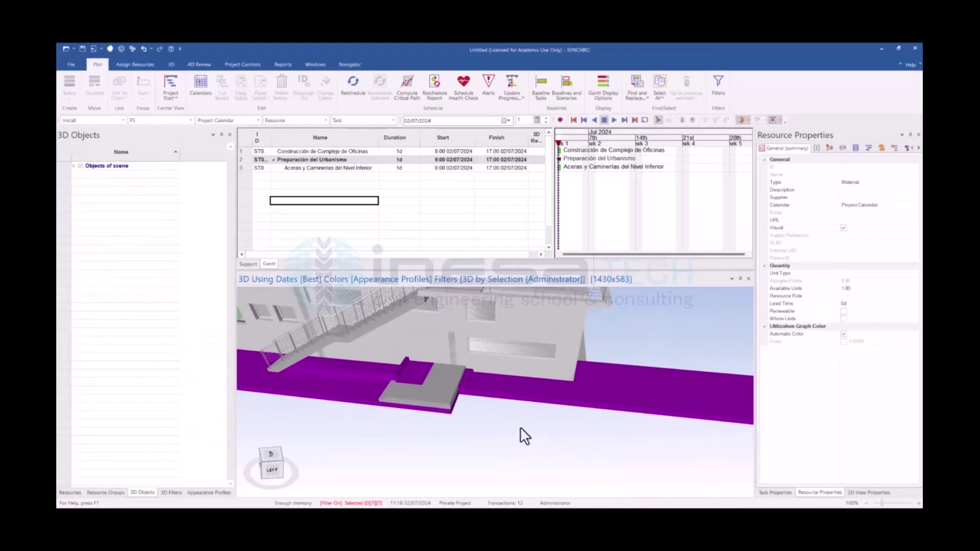
left_click(418, 397, "ctrl")
left_click(383, 397, "ctrl")
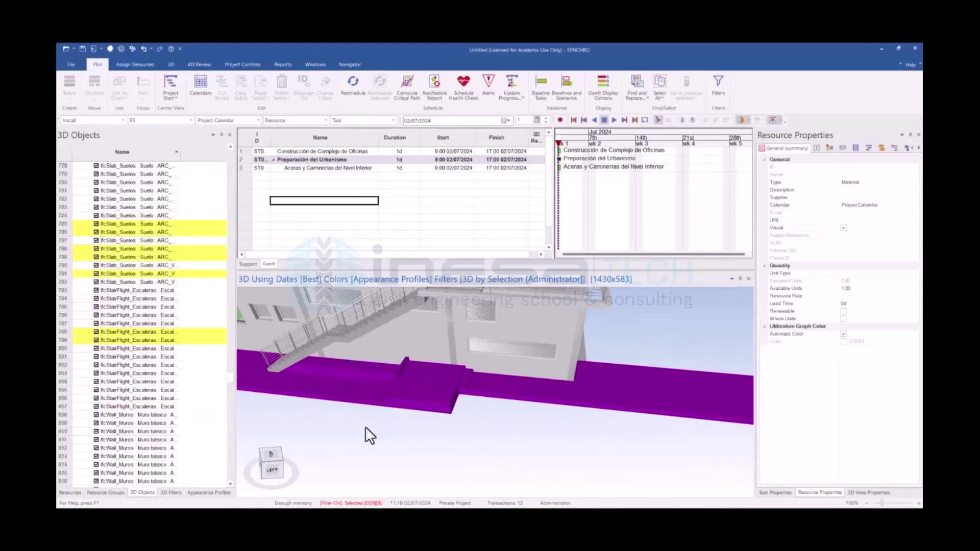
mouse_move(368, 431)
middle_mouse_down()
mouse_move(669, 422)
mouse_move(617, 485)
mouse_move(322, 383)
middle_mouse_up()
Add the ramp, remaining walkway slabs, slab strip, curb piece and grey walkway strip
left_click(411, 414, "ctrl")
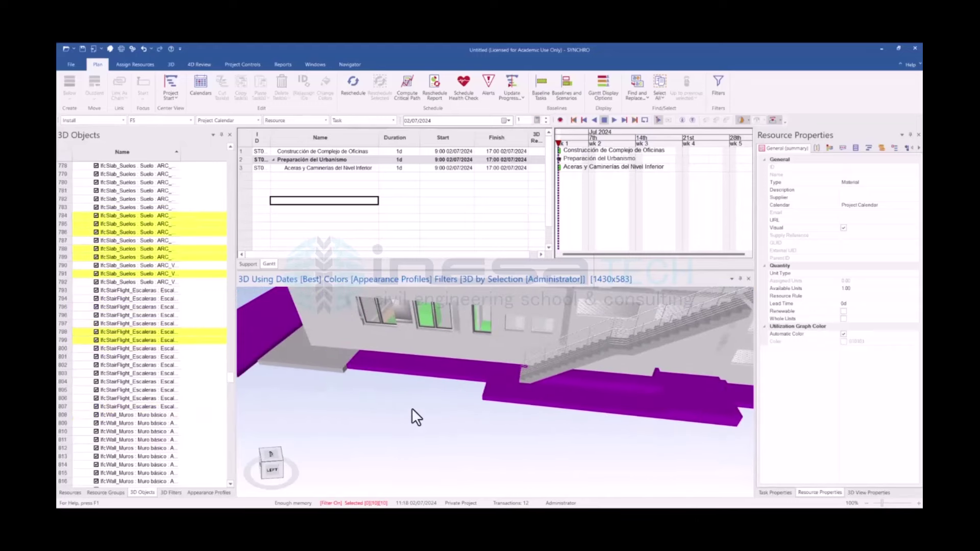
mouse_move(412, 415)
middle_mouse_down()
mouse_move(401, 427)
mouse_move(429, 394)
mouse_move(543, 415)
mouse_move(484, 405)
mouse_move(700, 416)
mouse_move(458, 390)
mouse_move(584, 442)
mouse_move(460, 429)
mouse_move(527, 367)
mouse_move(541, 427)
mouse_move(552, 402)
mouse_move(568, 407)
mouse_move(446, 416)
middle_mouse_up()
left_click(446, 417, "ctrl")
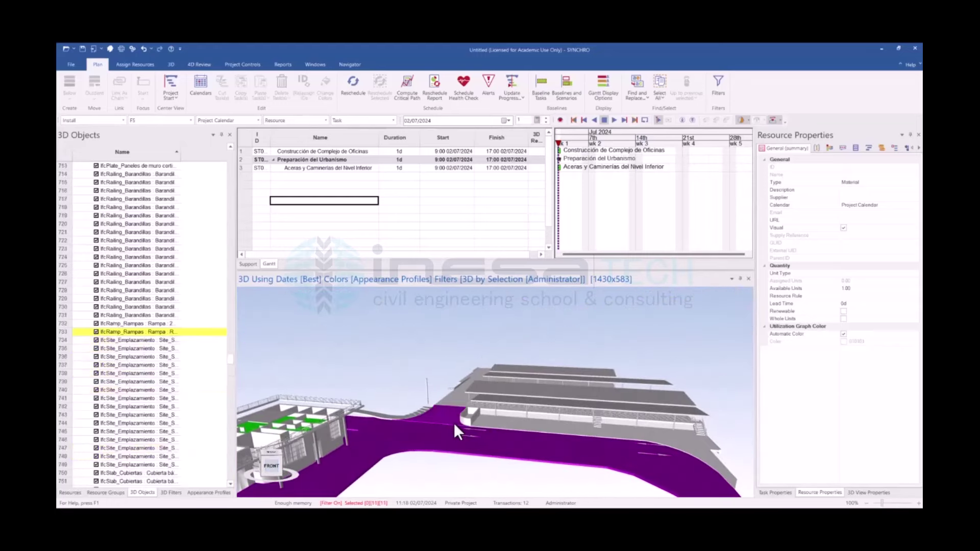
left_click(497, 424, "ctrl")
mouse_move(537, 460)
middle_mouse_down()
mouse_move(491, 486)
mouse_move(449, 391)
middle_mouse_up()
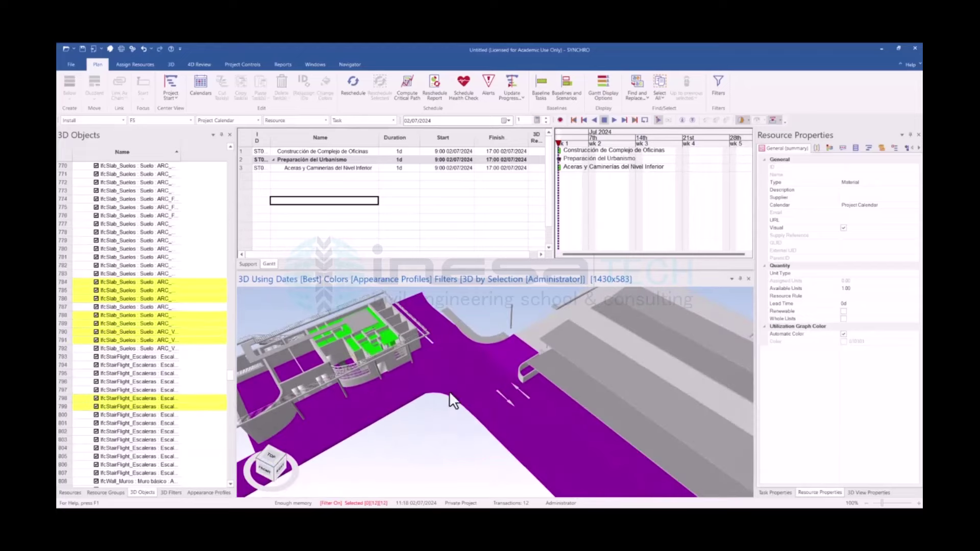
left_click(469, 331, "ctrl")
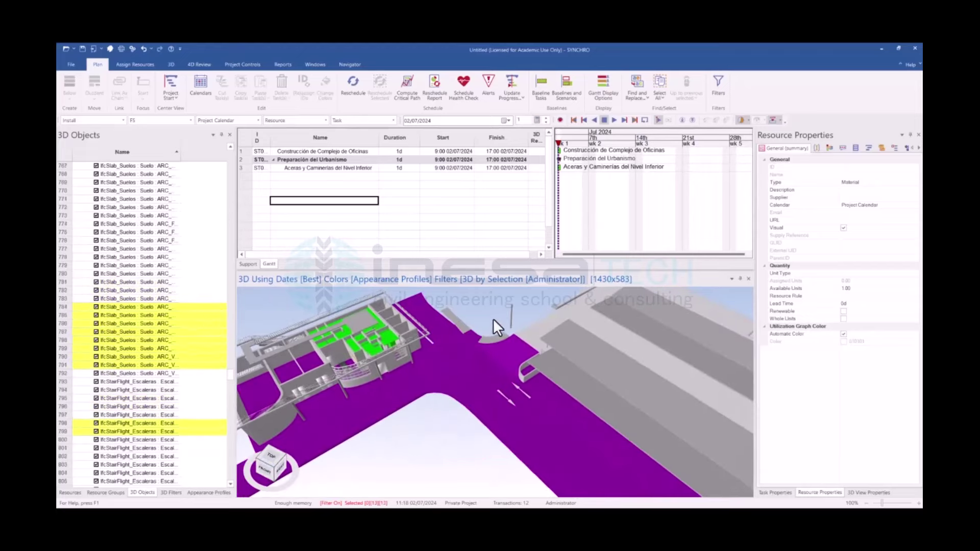
scroll(490, 325, "up", 2)
scroll(483, 322, "up", 2)
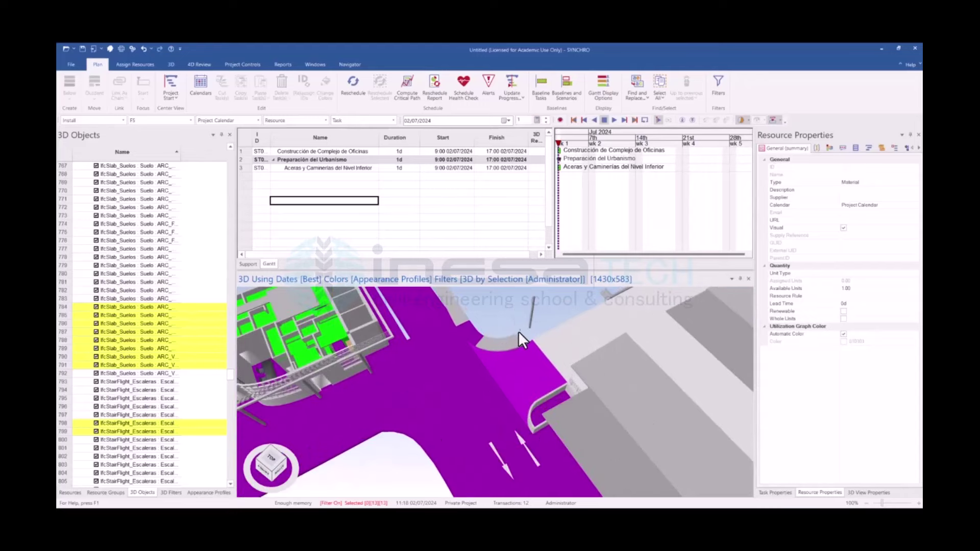
left_click(486, 342, "ctrl")
middle_click_drag(481, 307, 489, 344)
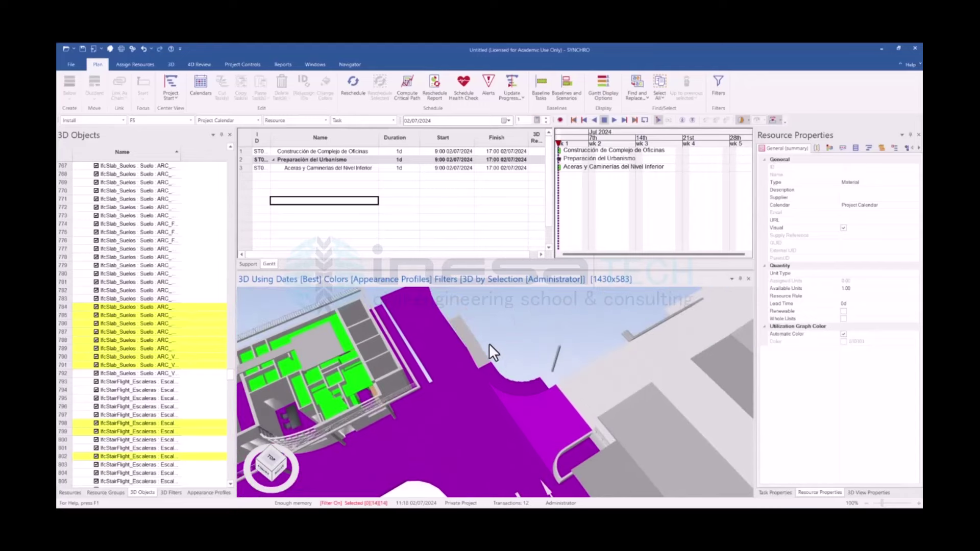
left_click(473, 344, "ctrl")
mouse_move(444, 405)
middle_mouse_down()
mouse_move(452, 387)
mouse_move(488, 394)
mouse_move(451, 407)
mouse_move(442, 386)
mouse_move(447, 400)
mouse_move(458, 392)
mouse_move(492, 405)
mouse_move(484, 411)
mouse_move(526, 435)
mouse_move(475, 425)
mouse_move(480, 450)
mouse_move(461, 456)
mouse_move(425, 421)
mouse_move(379, 443)
mouse_move(464, 427)
middle_mouse_up()
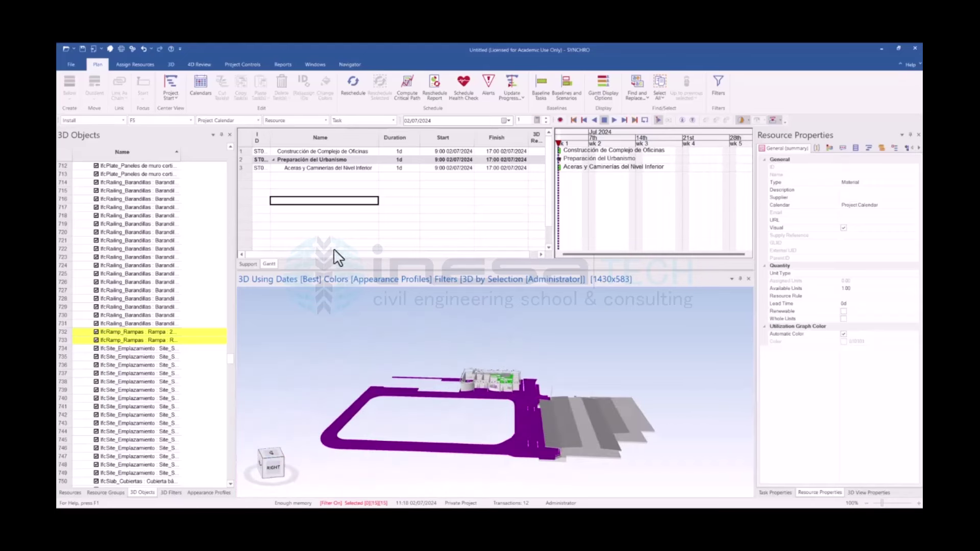
Assign the selected objects to 'Aceras y Caminerías del Nivel Inferior' and set its duration to 7d
left_click(307, 168)
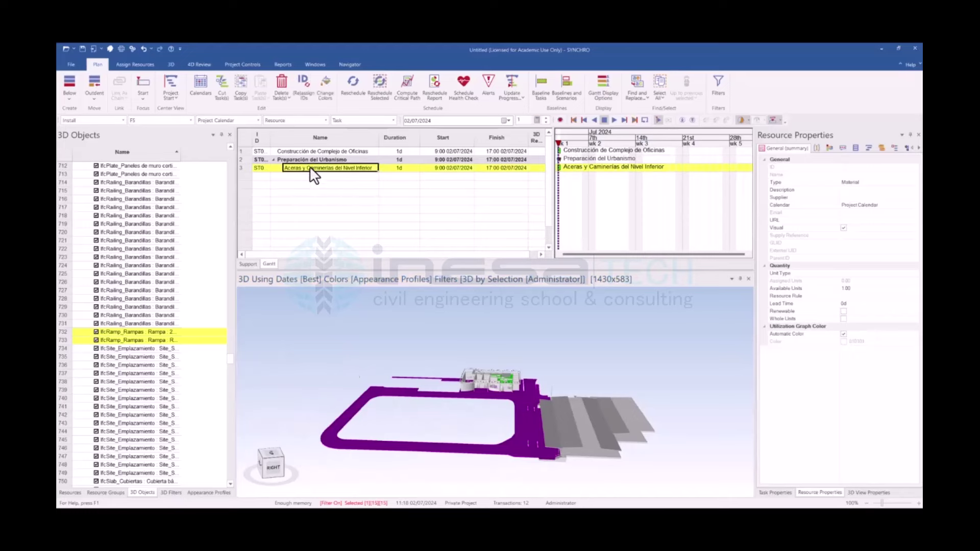
right_click(312, 170)
left_click(353, 59)
left_click(396, 168)
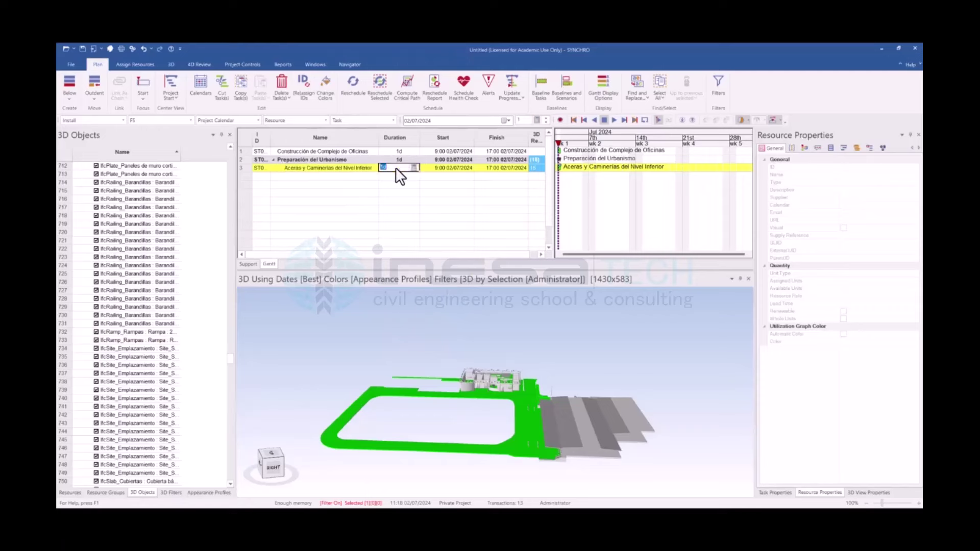
type("7")
key("Return")
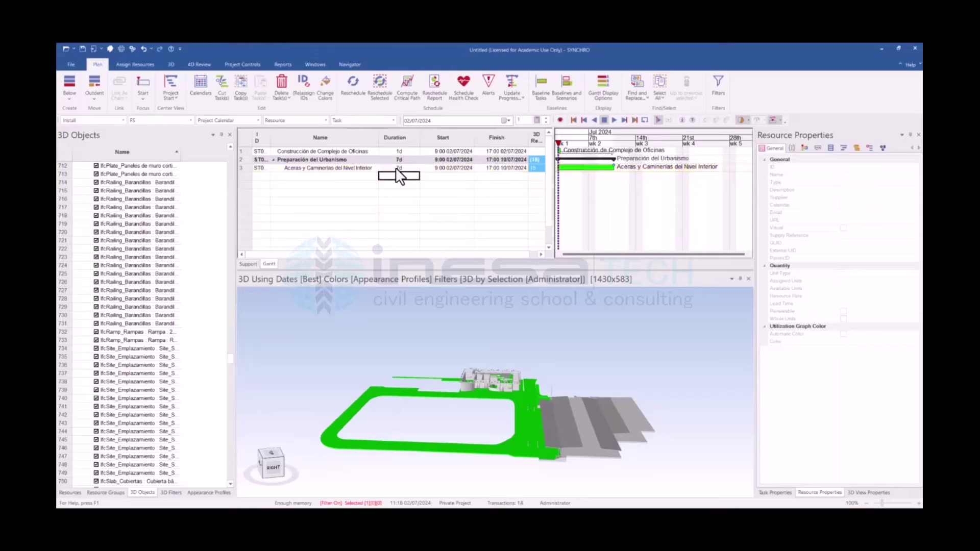
middle_click_drag(431, 319, 490, 311)
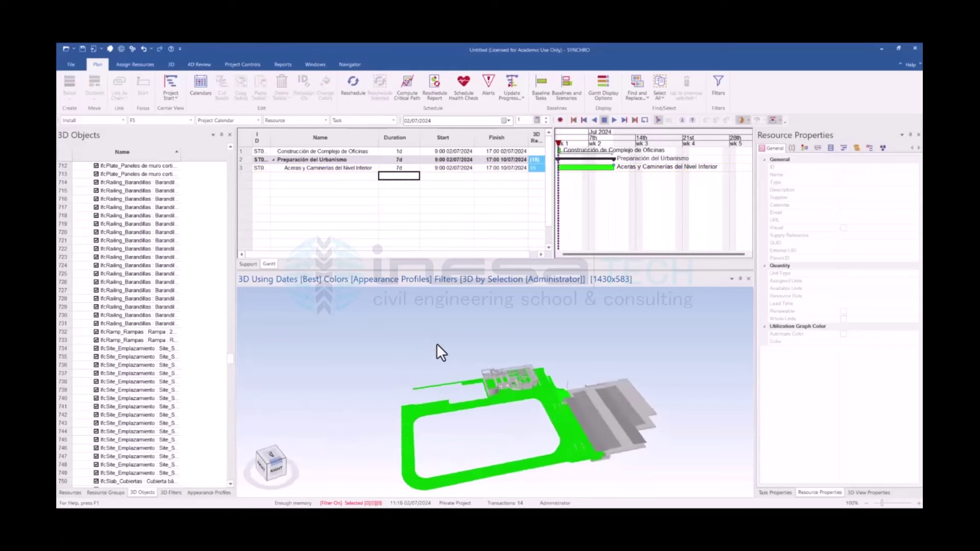
left_click(459, 218)
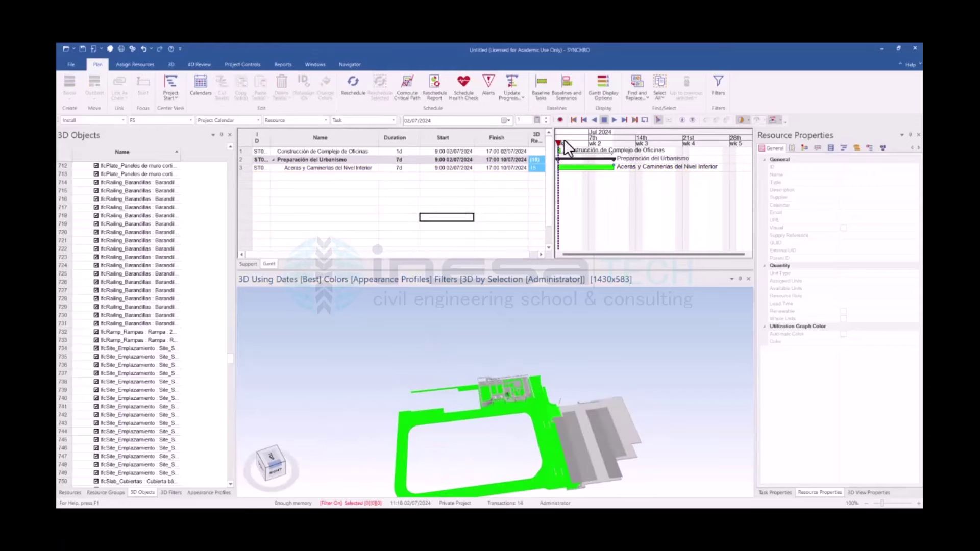
Scrub the 4D timeline from 27/06/2024 to 05/07/2024 to preview the green walkways
left_click_drag(559, 141, 552, 142)
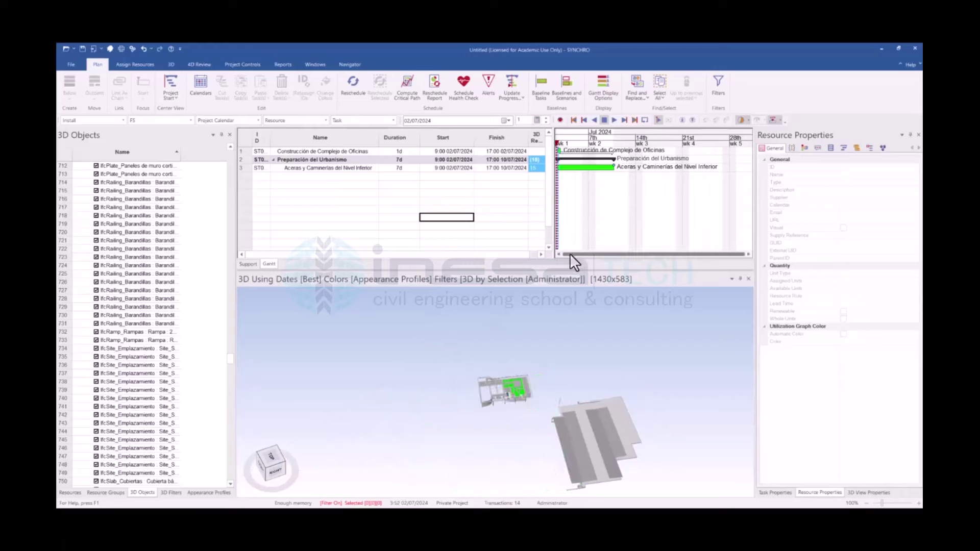
scroll(616, 198, "down", 2, "ctrl")
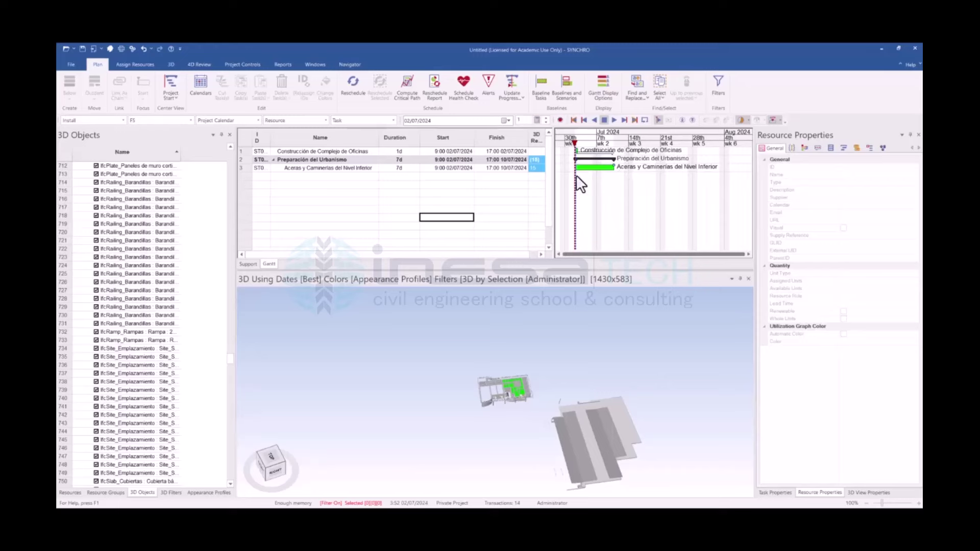
left_click_drag(572, 139, 612, 143)
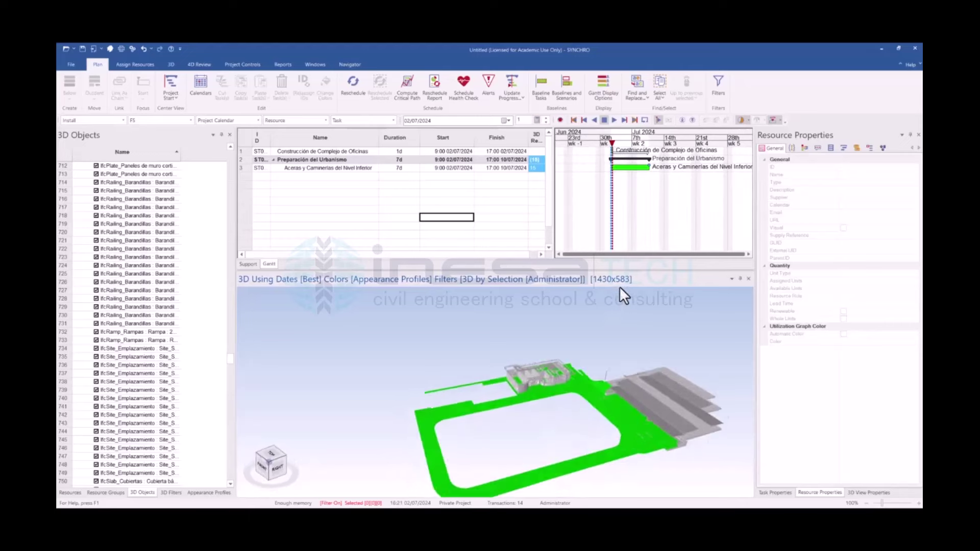
middle_click_drag(615, 297, 539, 393)
scroll(586, 354, "up", 3)
scroll(571, 381, "down", 2)
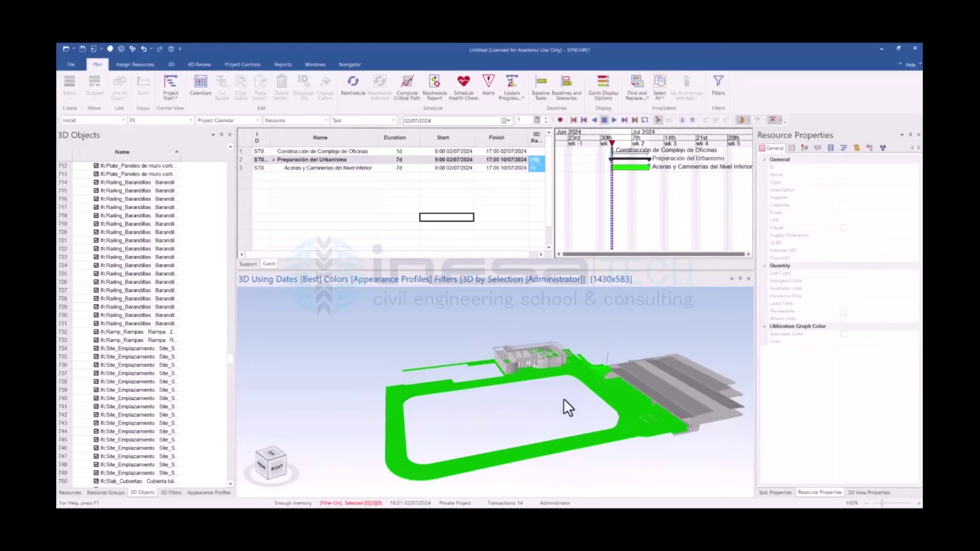
scroll(541, 391, "down", 2)
left_click_drag(612, 141, 654, 145)
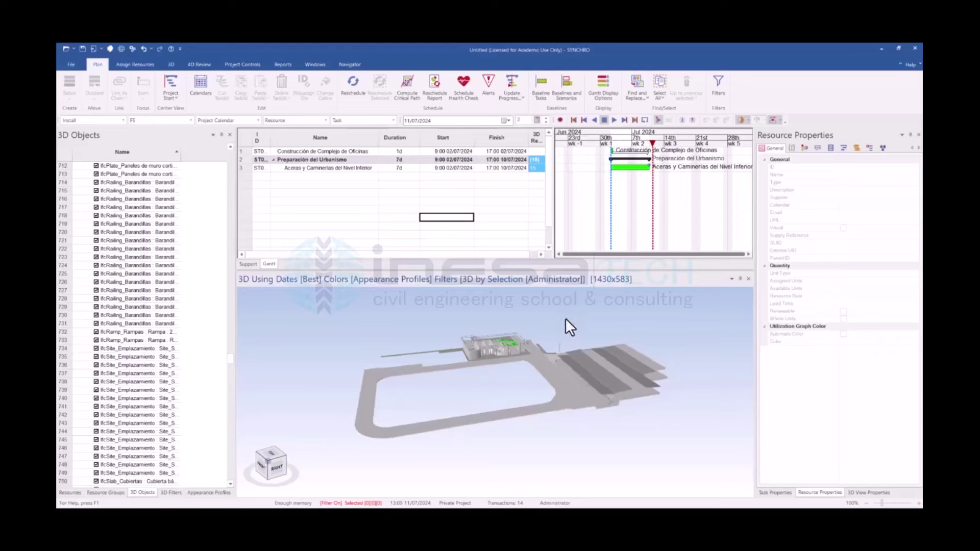
Orbit and zoom the site to face the stairs side beside the parking canopy
scroll(511, 339, "up", 5)
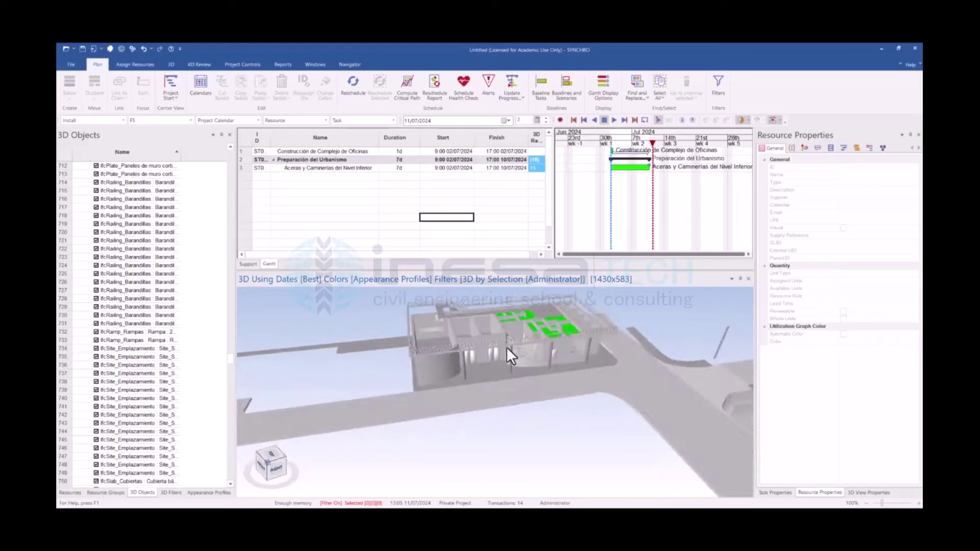
scroll(543, 360, "down", 5)
scroll(544, 414, "up", 3)
scroll(567, 408, "down", 3)
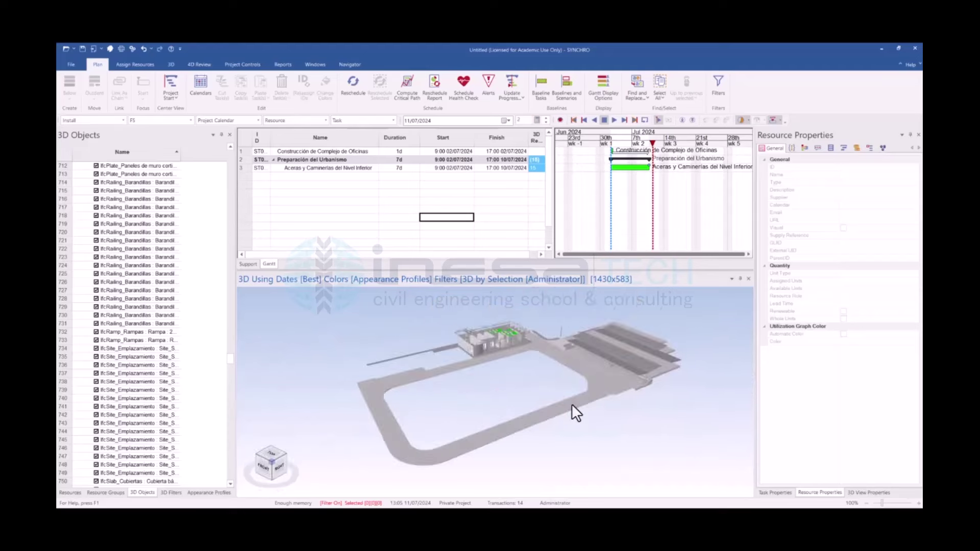
middle_click_drag(583, 391, 447, 381)
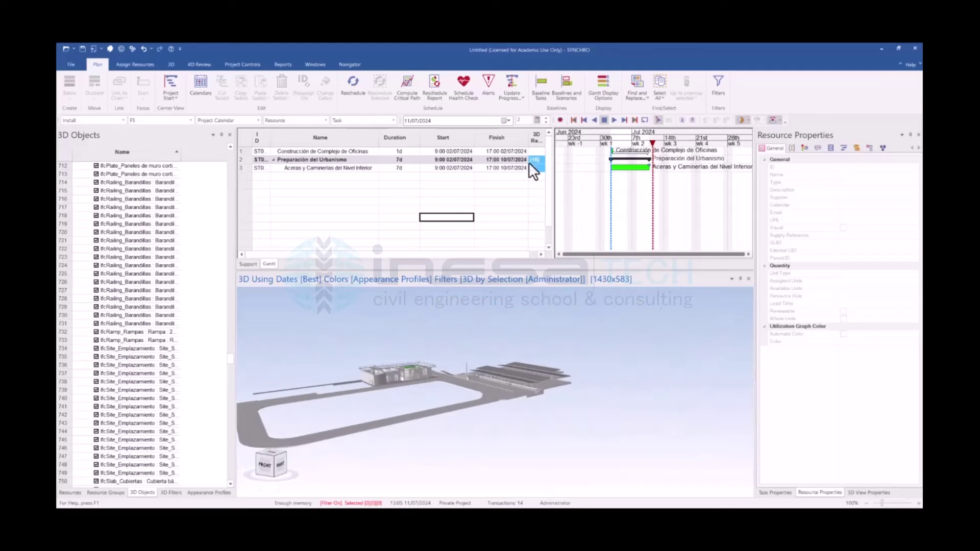
middle_click_drag(516, 373, 481, 410)
scroll(485, 347, "up", 3)
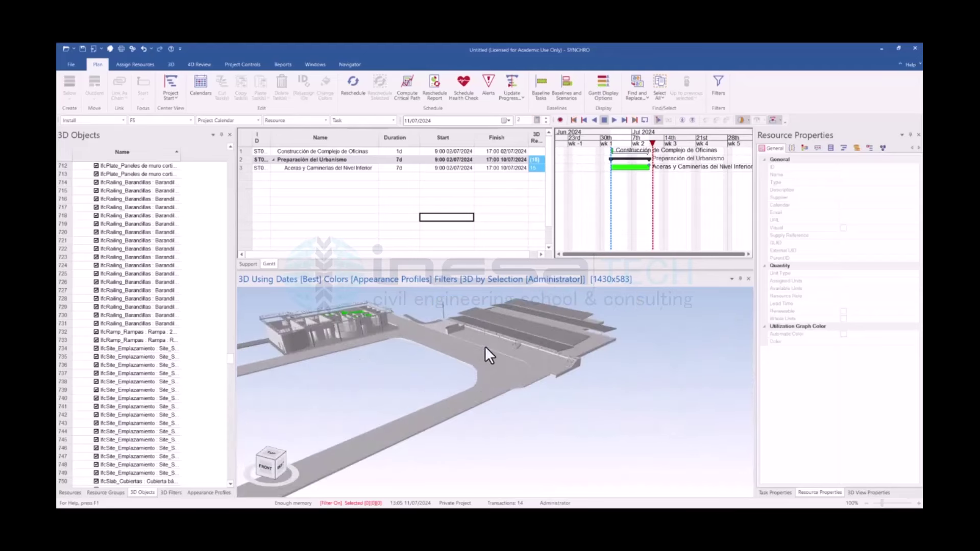
scroll(540, 417, "up", 3)
middle_click_drag(540, 418, 553, 330)
mouse_move(585, 374)
middle_mouse_down()
mouse_move(448, 427)
mouse_move(459, 384)
middle_mouse_up()
scroll(445, 409, "down", 3)
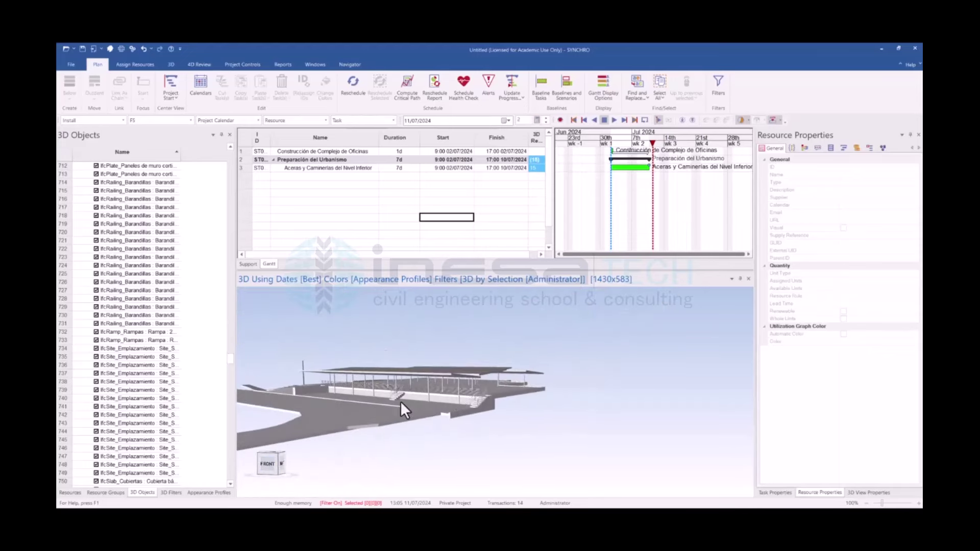
mouse_move(400, 400)
middle_mouse_down()
mouse_move(381, 402)
mouse_move(415, 376)
middle_mouse_up()
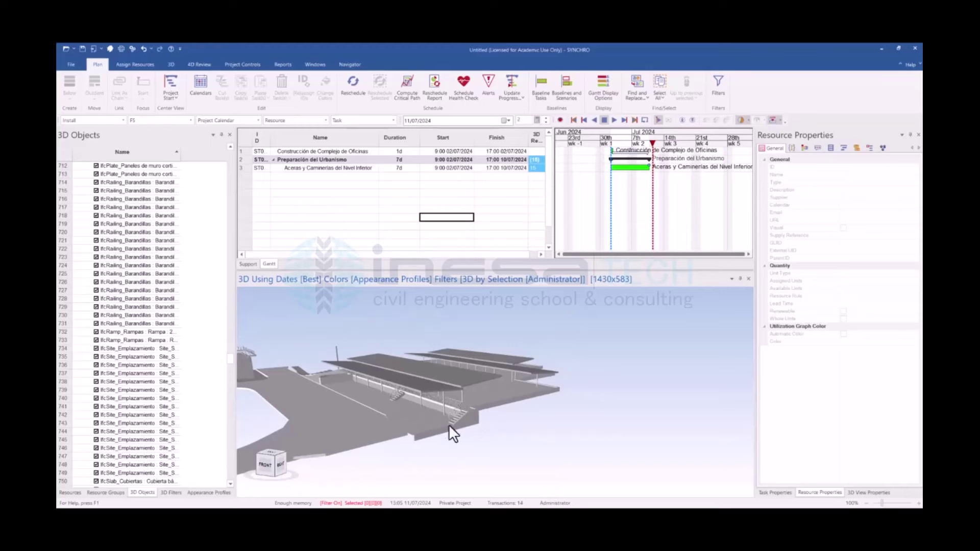
mouse_move(449, 427)
middle_mouse_down()
mouse_move(412, 454)
mouse_move(391, 440)
middle_mouse_up()
Select the wall beside the stairs and a second perimeter wall
left_click(383, 428)
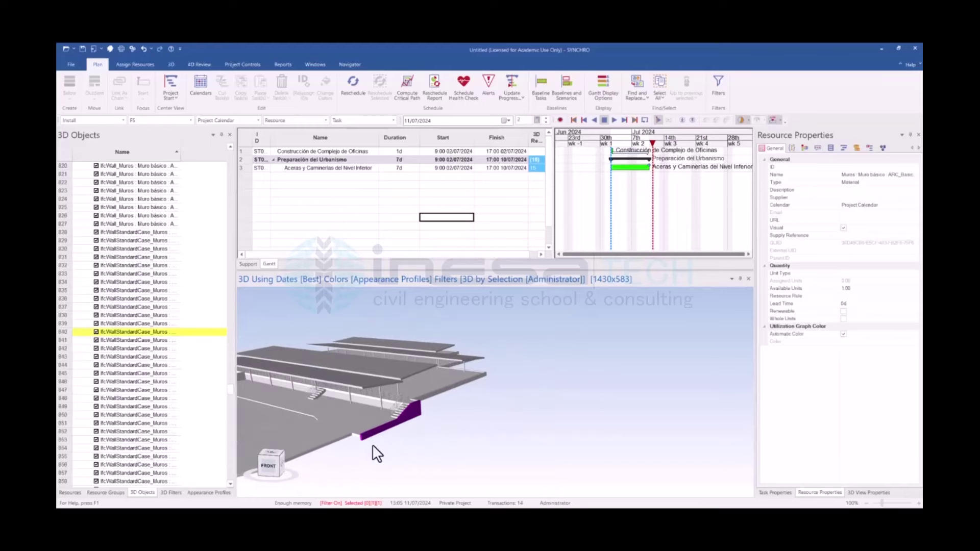
scroll(431, 414, "up", 2)
scroll(466, 403, "up", 2)
left_click(446, 415, "ctrl")
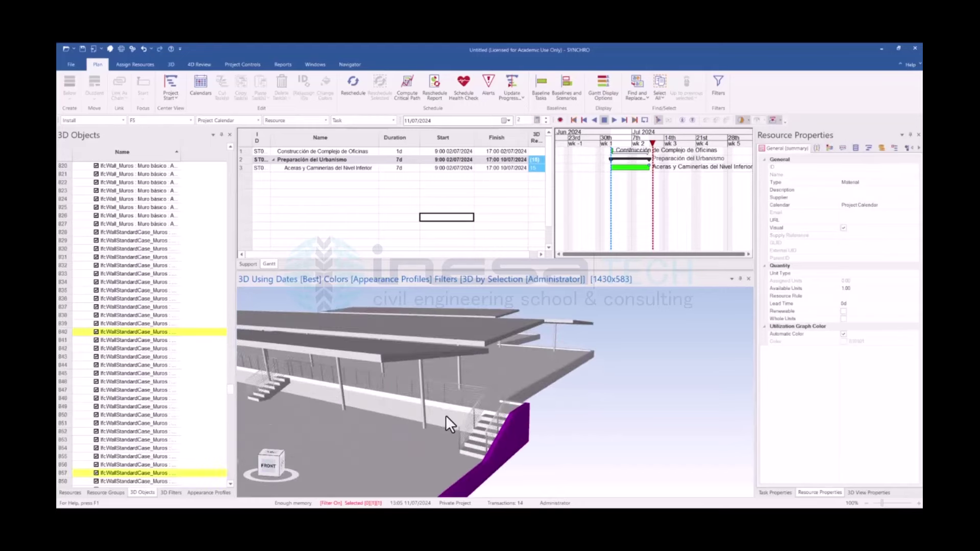
mouse_move(446, 416)
middle_mouse_down()
mouse_move(574, 466)
mouse_move(628, 457)
middle_mouse_up()
scroll(467, 426, "up", 2)
mouse_move(467, 424)
middle_mouse_down()
mouse_move(665, 427)
mouse_move(542, 446)
mouse_move(720, 407)
middle_mouse_up()
scroll(676, 393, "up", 3)
scroll(391, 311, "down", 3)
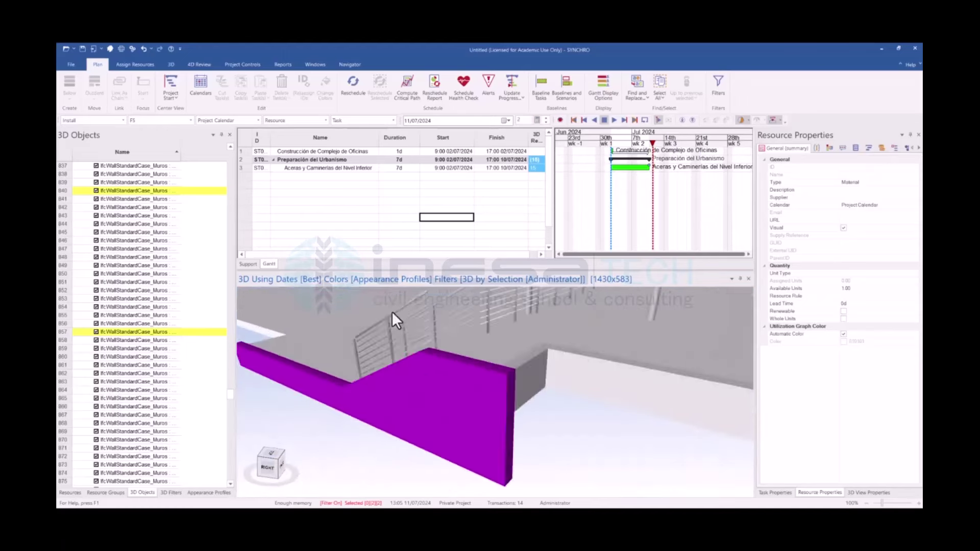
scroll(356, 342, "up", 2)
scroll(357, 347, "down", 1)
scroll(350, 327, "up", 2)
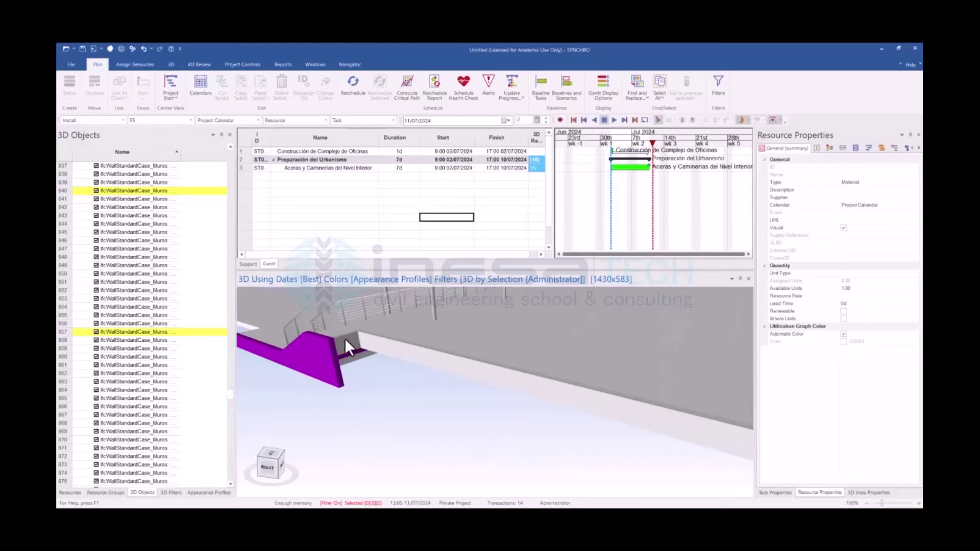
Add three more perimeter wall segments along the slab edge to the selection
left_click(346, 342, "ctrl")
scroll(372, 403, "down", 3)
scroll(372, 404, "up", 2)
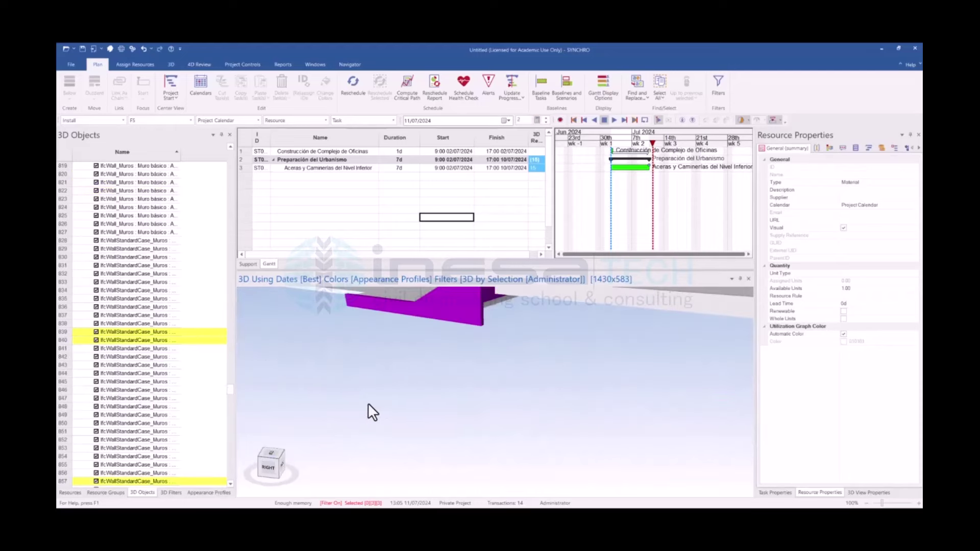
scroll(388, 403, "down", 1)
left_click(451, 415, "ctrl")
scroll(508, 434, "up", 3)
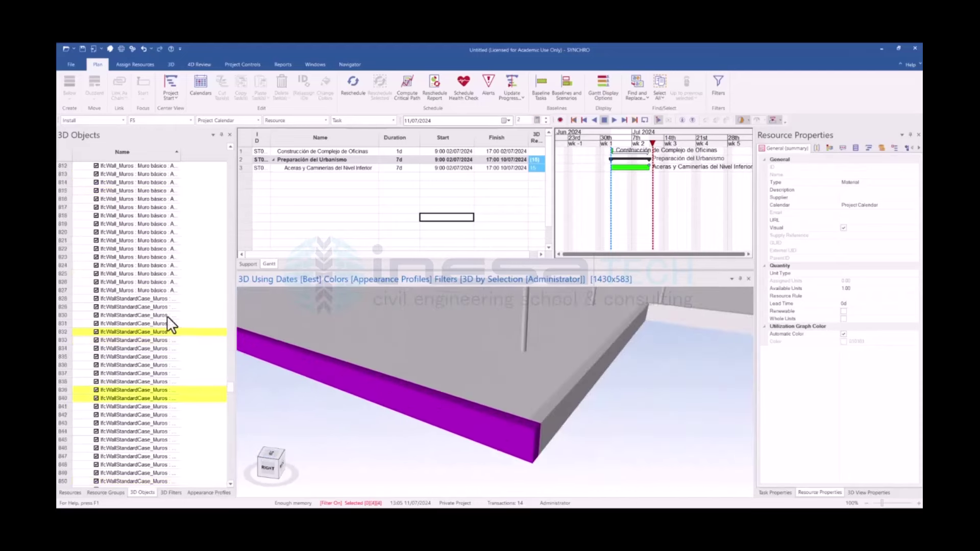
scroll(574, 354, "down", 1)
left_click(589, 363, "ctrl")
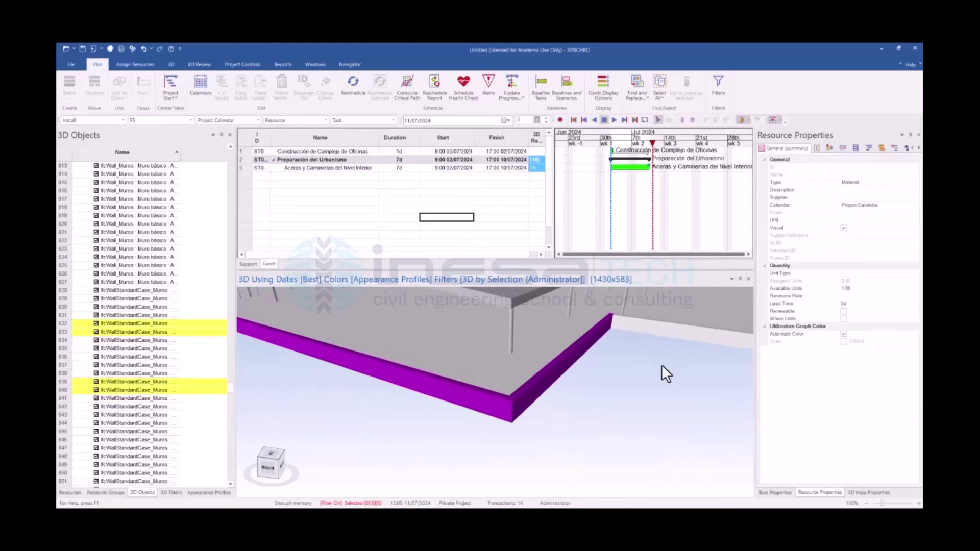
scroll(526, 373, "down", 1)
scroll(645, 365, "down", 1)
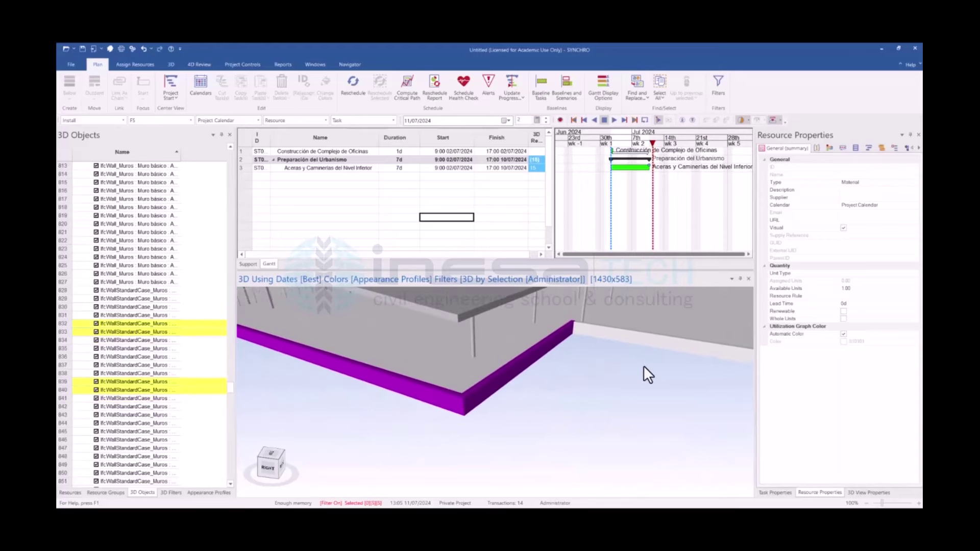
scroll(644, 365, "down", 1)
scroll(644, 364, "down", 1)
scroll(549, 374, "down", 1)
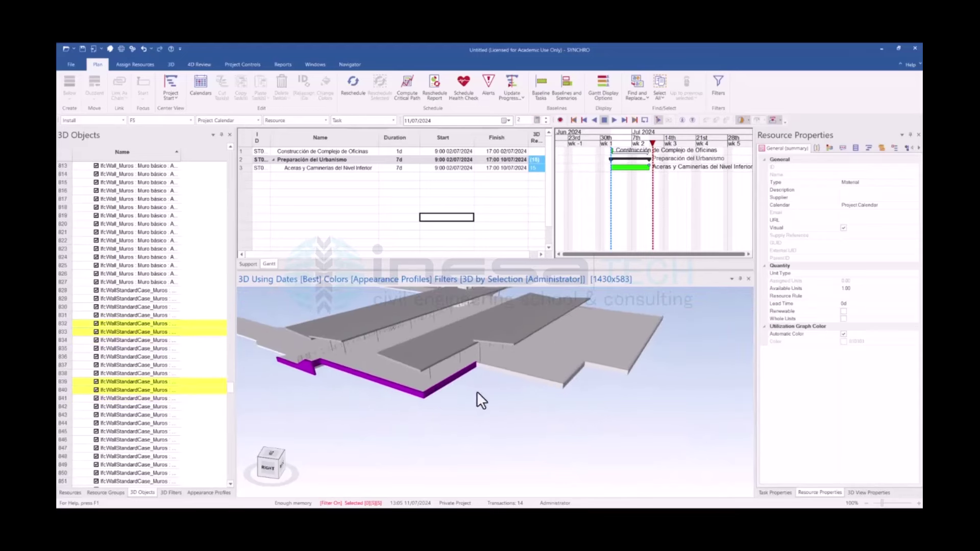
Add the right-edge and back-side walls, deselecting the floor slab after picking it by mistake
left_click(497, 375, "ctrl")
left_click(600, 365, "ctrl")
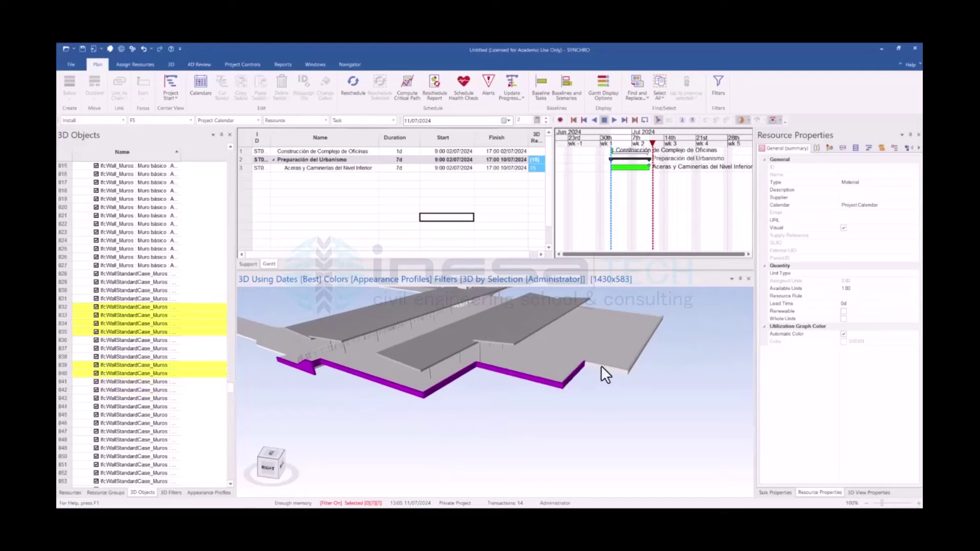
left_click(636, 359, "ctrl")
mouse_move(679, 379)
middle_mouse_down()
mouse_move(611, 392)
mouse_move(381, 350)
mouse_move(347, 363)
mouse_move(476, 404)
mouse_move(501, 397)
middle_mouse_up()
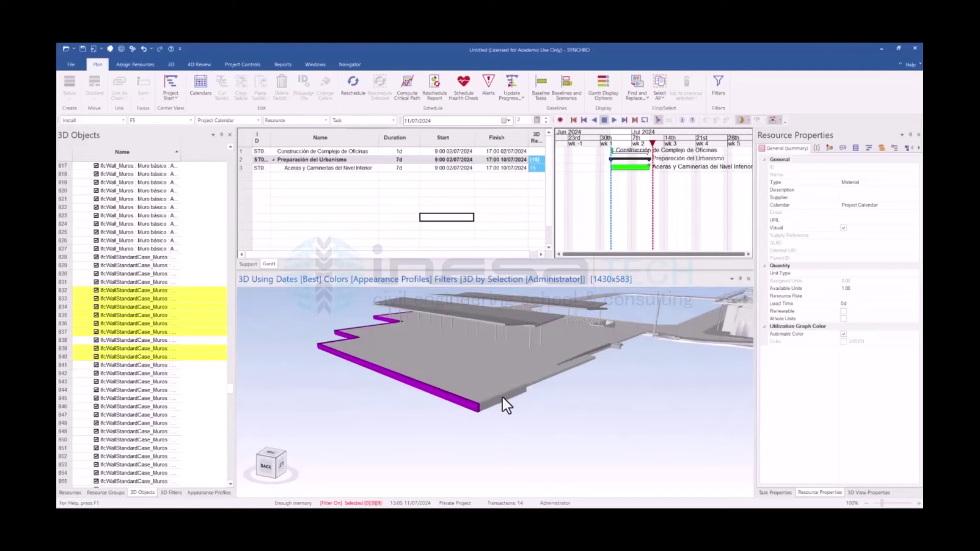
left_click(585, 370, "ctrl")
scroll(612, 346, "up", 5)
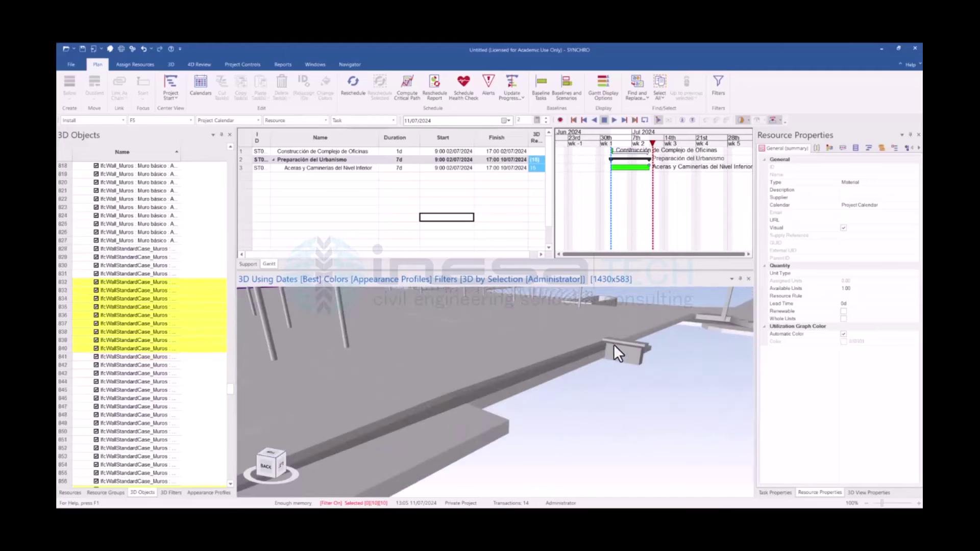
left_click(574, 366, "ctrl")
left_click(576, 366, "ctrl")
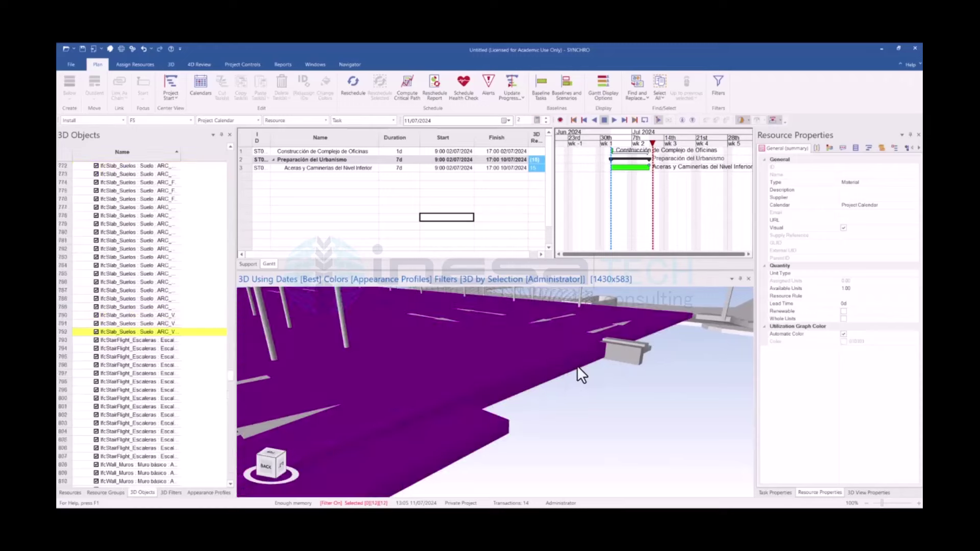
left_click(577, 366, "ctrl")
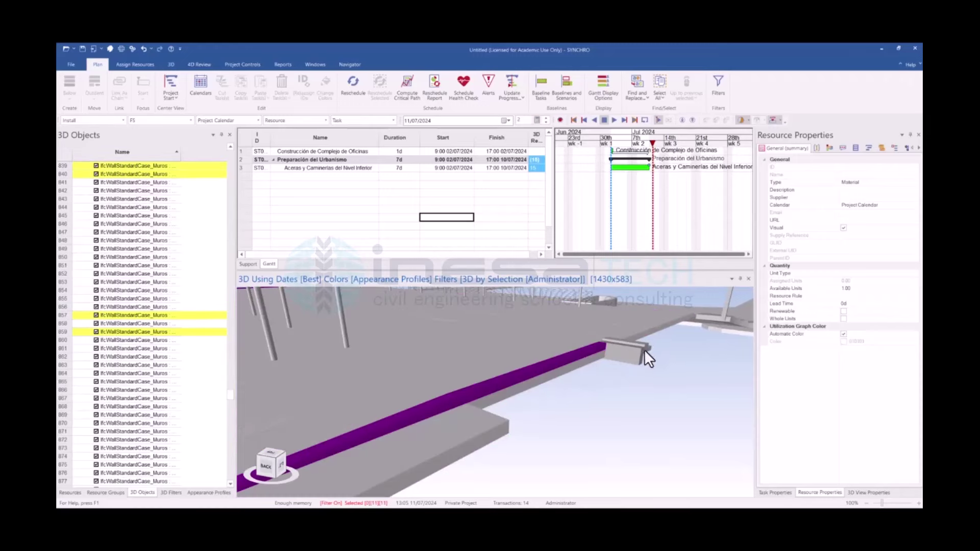
Add the wall block, the small stair block and the ramp, reaching 14 selected objects
left_click(645, 352, "ctrl")
scroll(661, 378, "down", 3)
scroll(657, 392, "up", 5)
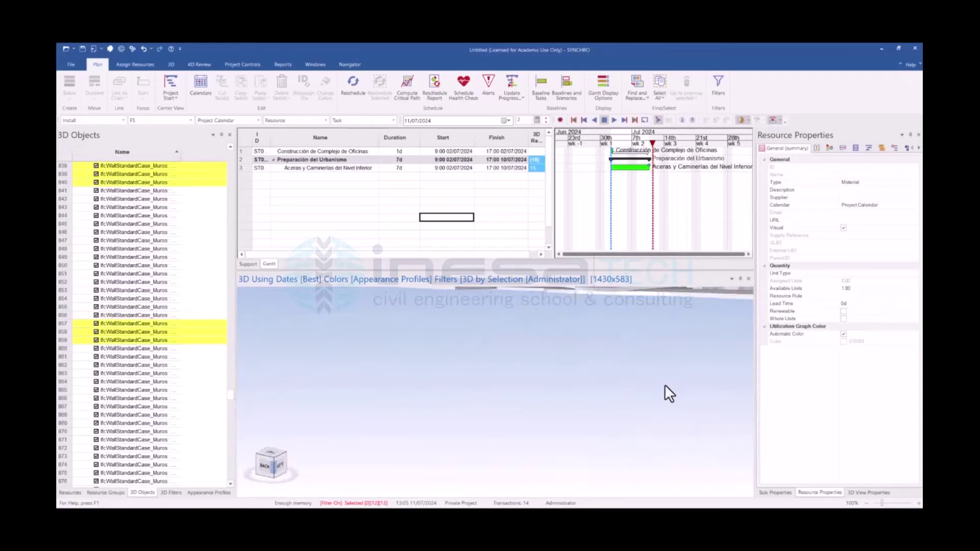
scroll(664, 392, "down", 5)
scroll(556, 393, "down", 2)
scroll(452, 406, "down", 2)
scroll(393, 396, "up", 2)
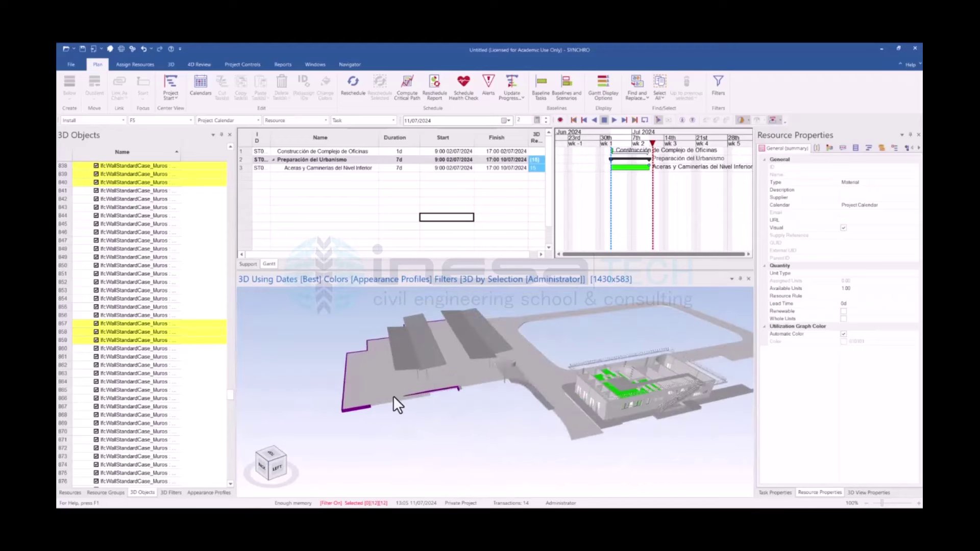
scroll(394, 397, "up", 3)
left_click(596, 368, "ctrl")
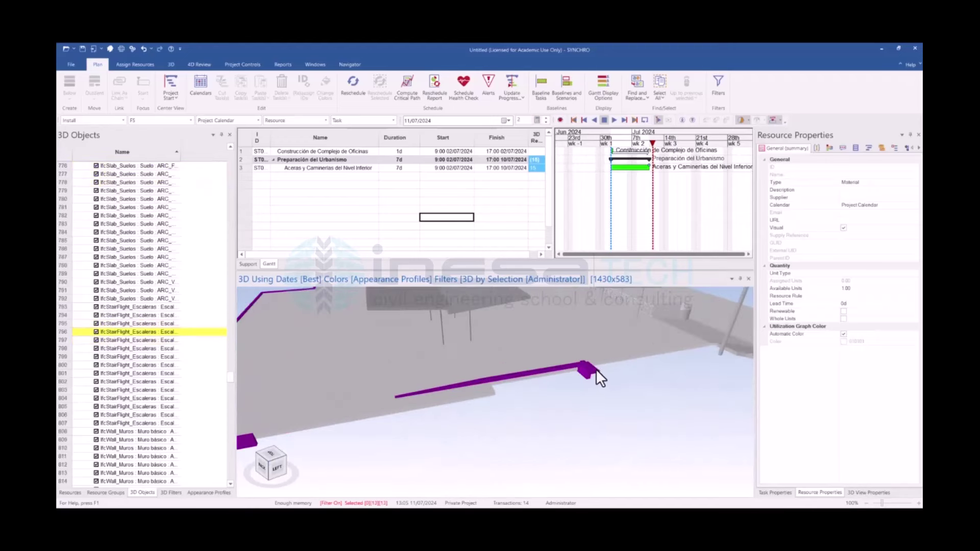
mouse_move(727, 363)
middle_mouse_down()
mouse_move(486, 403)
mouse_move(331, 401)
middle_mouse_up()
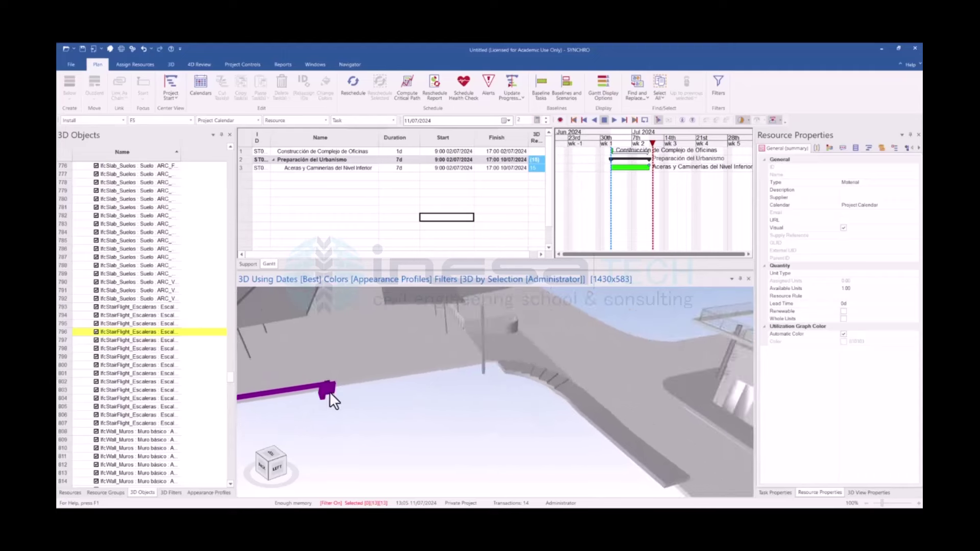
left_click(503, 350, "ctrl")
mouse_move(511, 349)
middle_mouse_down("shift")
mouse_move(518, 415)
mouse_move(504, 412)
middle_mouse_up("shift")
scroll(574, 388, "down", 3)
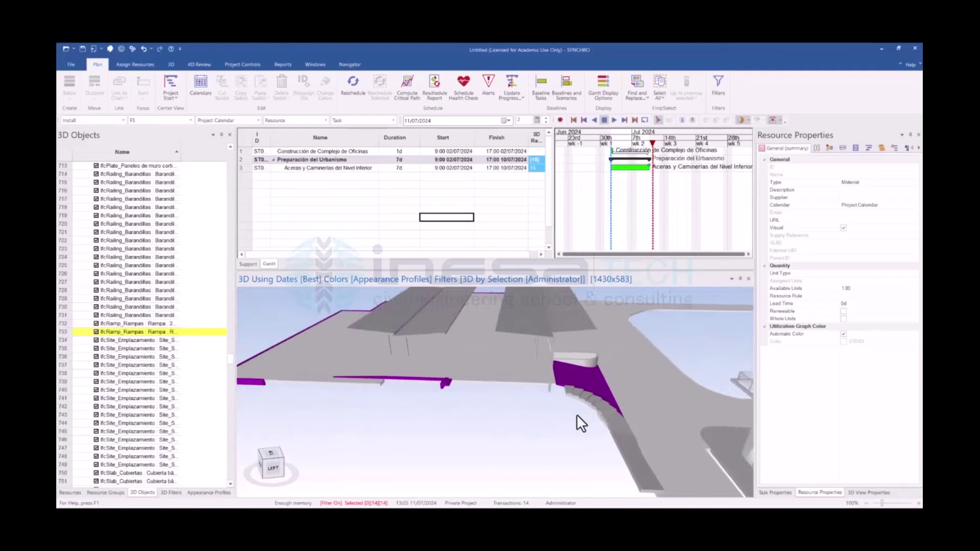
scroll(577, 415, "down", 4)
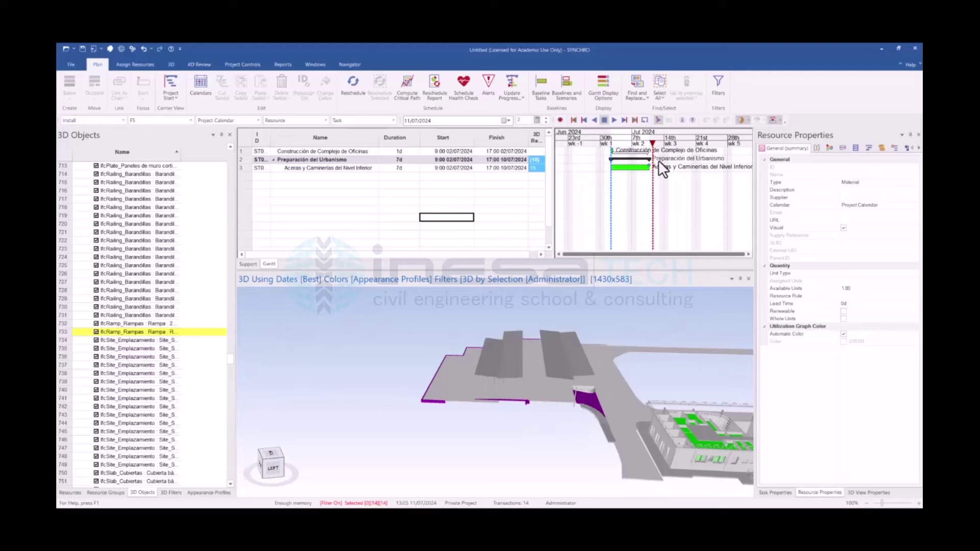
Move the schedule's time-now date back to 29/06/2024
left_click_drag(652, 147, 601, 154)
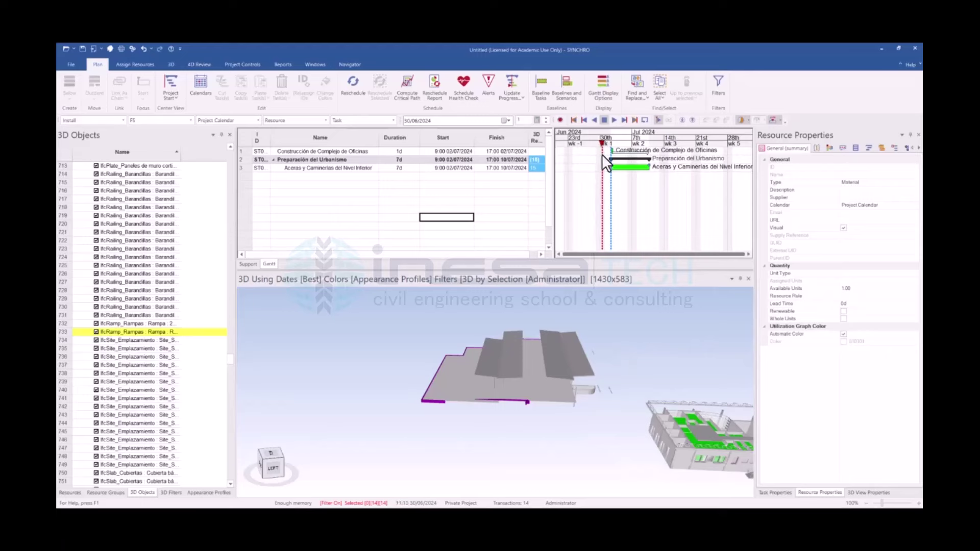
scroll(612, 415, "up", 1)
scroll(559, 420, "up", 2)
scroll(544, 415, "up", 2)
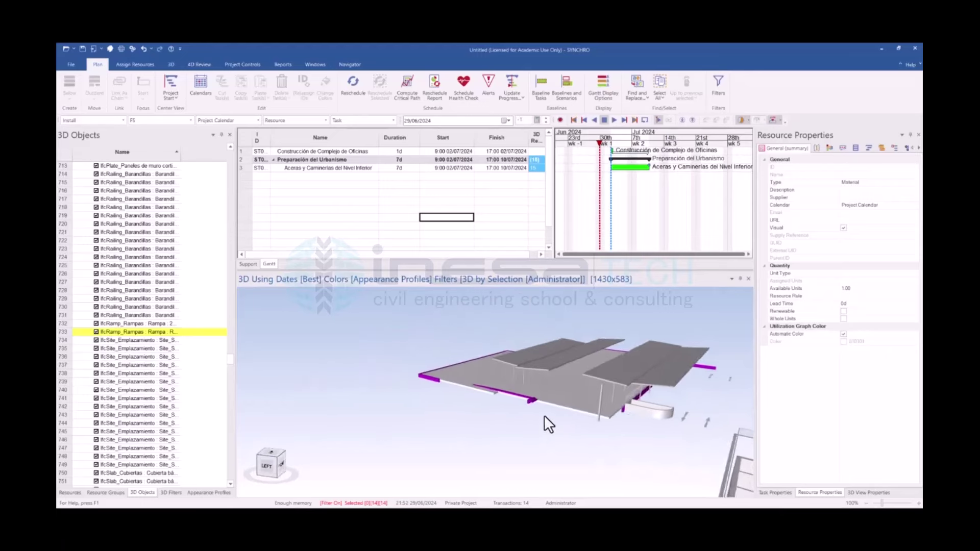
scroll(554, 430, "up", 2)
scroll(554, 430, "down", 2)
Add the curved wall pieces to the selection
mouse_move(531, 433)
middle_mouse_down()
mouse_move(695, 449)
mouse_move(418, 442)
mouse_move(547, 425)
middle_mouse_up()
scroll(543, 415, "up", 2)
scroll(529, 407, "up", 2)
scroll(544, 413, "up", 1)
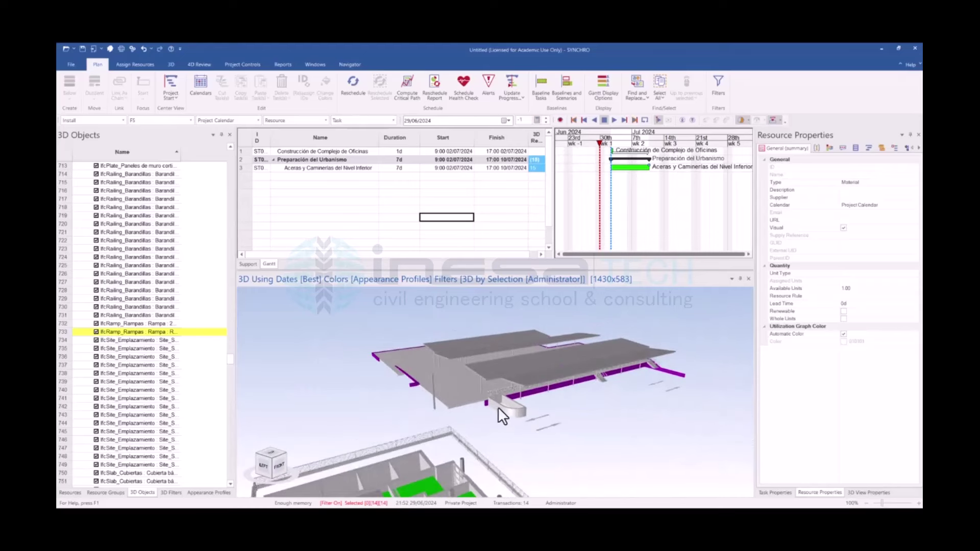
scroll(498, 406, "up", 2)
scroll(495, 397, "up", 2)
left_click(510, 405, "ctrl")
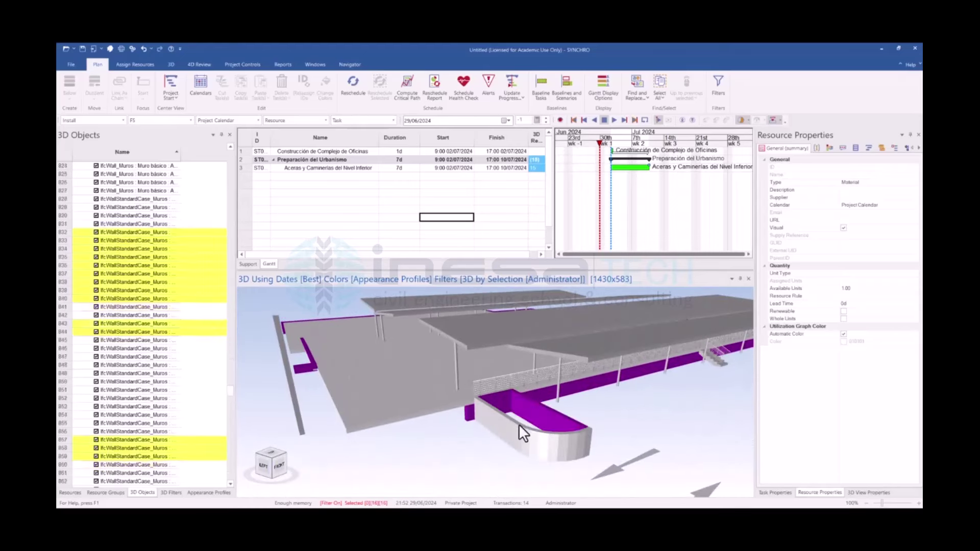
left_click(498, 426, "ctrl")
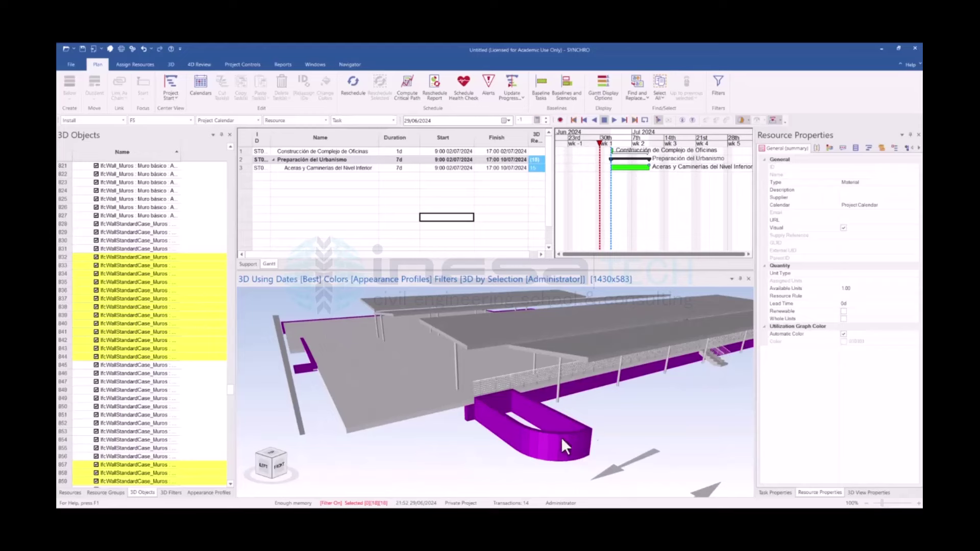
Start a new fourth task by editing the Name cell of row 4
scroll(561, 439, "down", 2)
mouse_move(477, 465)
middle_mouse_down()
mouse_move(433, 471)
mouse_move(435, 453)
mouse_move(491, 430)
middle_mouse_up()
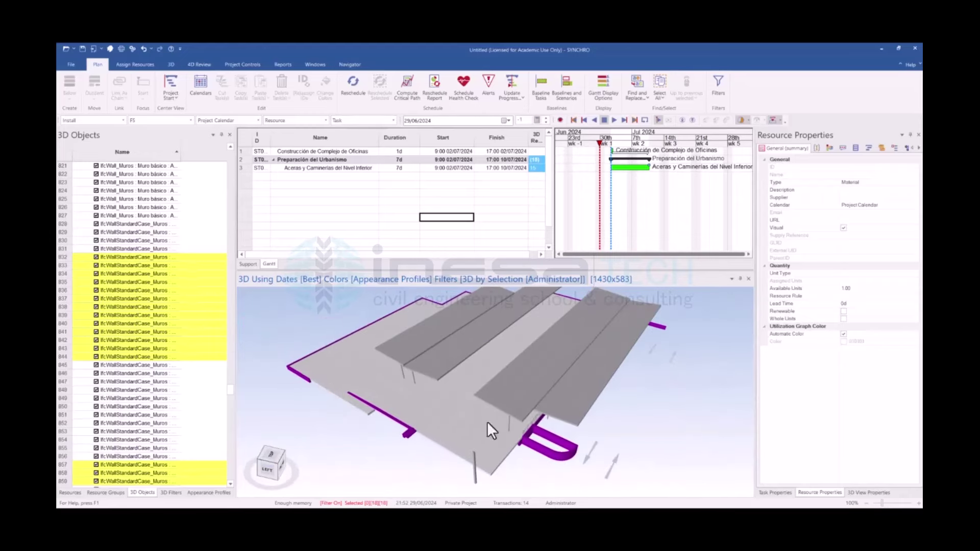
left_click(310, 177)
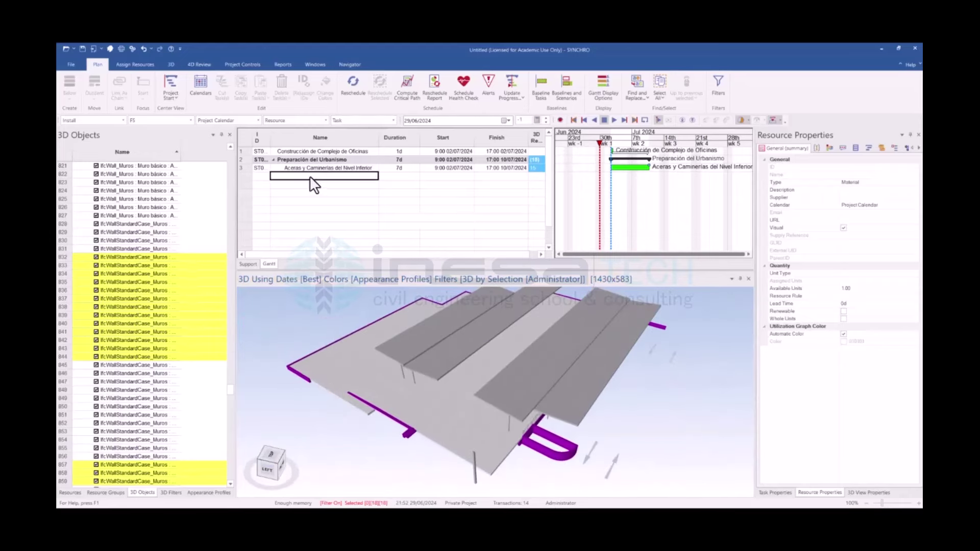
left_click(310, 178)
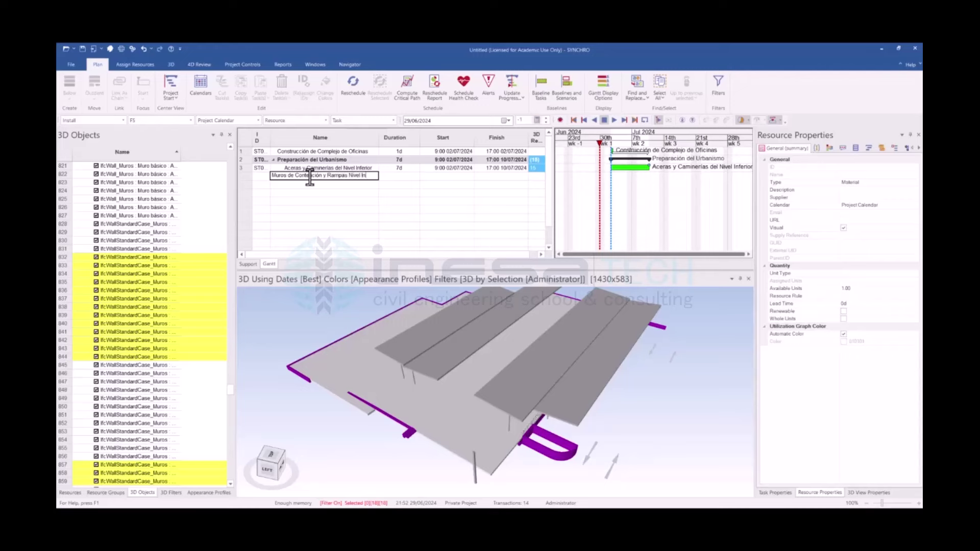
Name the task 'Muros de Contención y Rampas Nivel Intermedio', indent it, and give it 5 days
type("termedio")
key("Return")
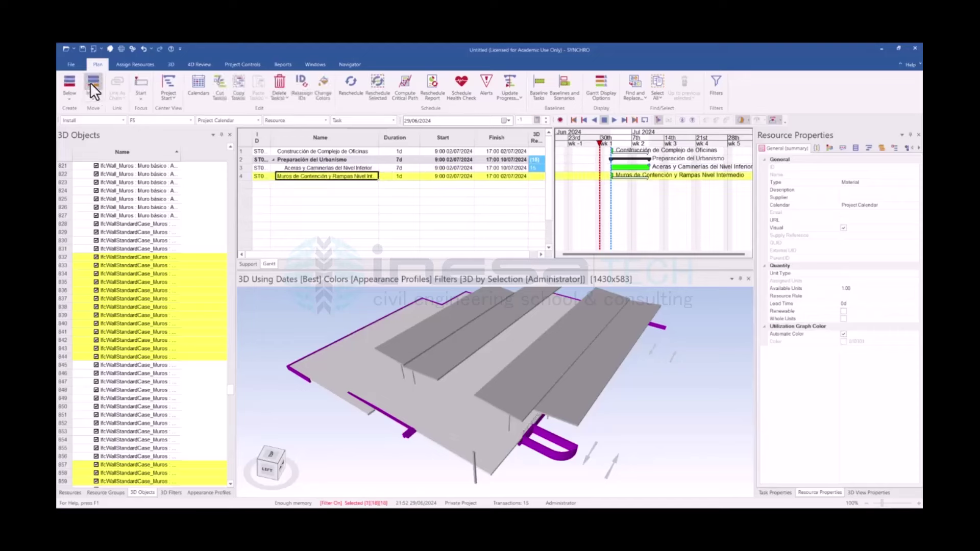
left_click(89, 82)
left_click(398, 177)
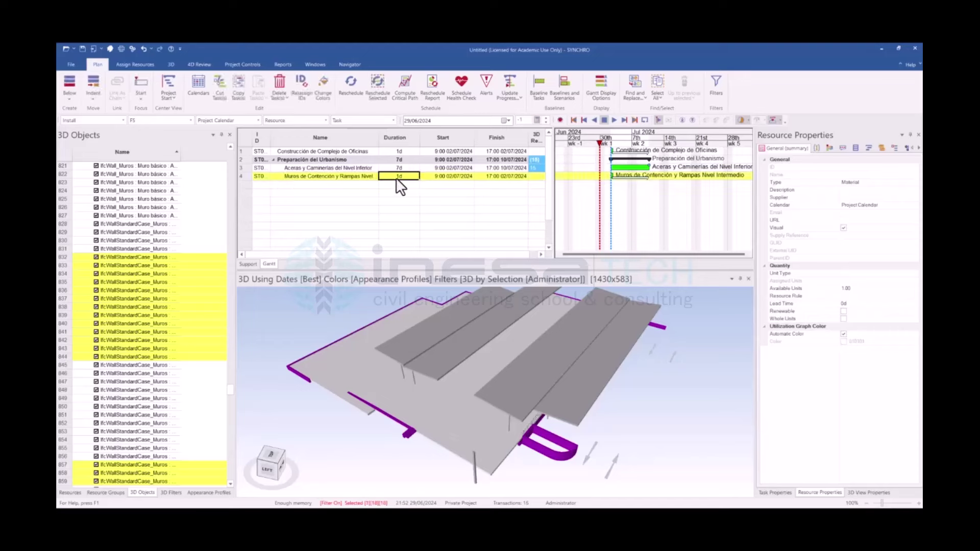
type("5")
key("Return")
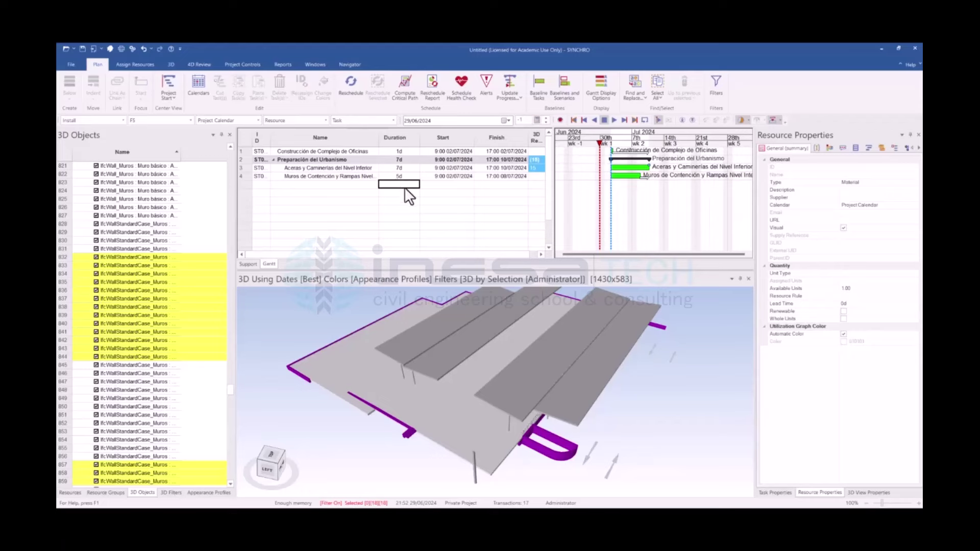
Select the Muros de Contención task, dismiss its context menu, and clear the model selection
left_click(429, 209)
left_click(339, 176)
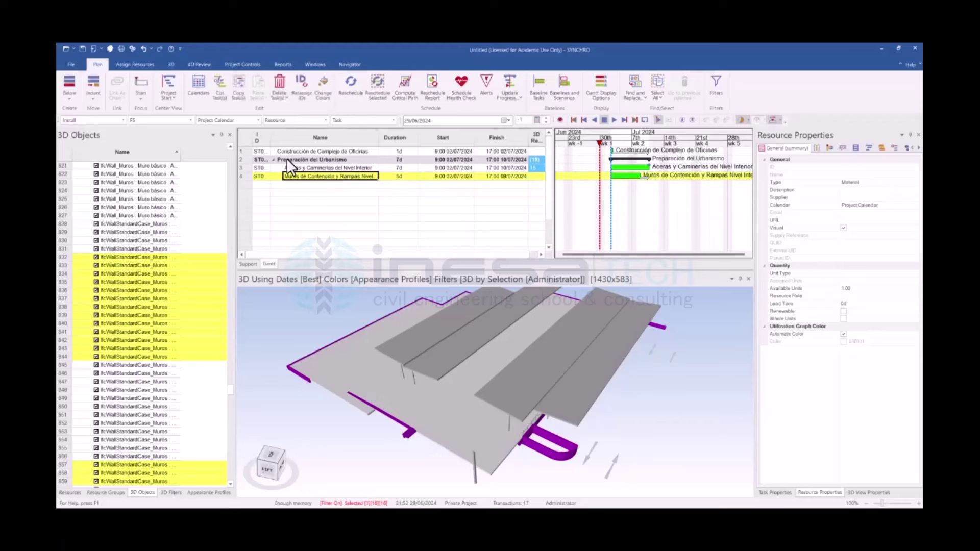
right_click(305, 184)
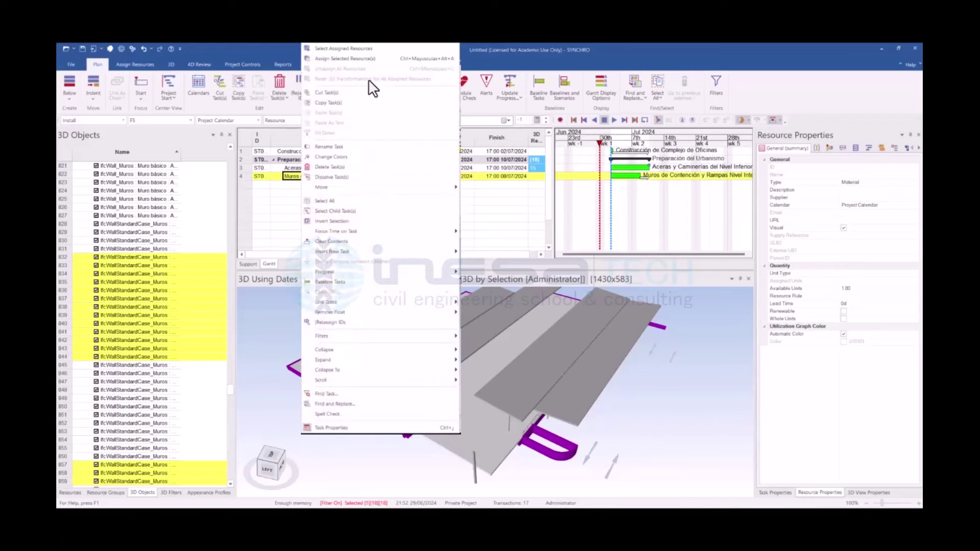
left_click(351, 62)
left_click(617, 417)
mouse_move(633, 443)
left_mouse_down()
mouse_move(629, 434)
mouse_move(490, 482)
mouse_move(510, 463)
mouse_move(497, 446)
mouse_move(501, 404)
left_mouse_up()
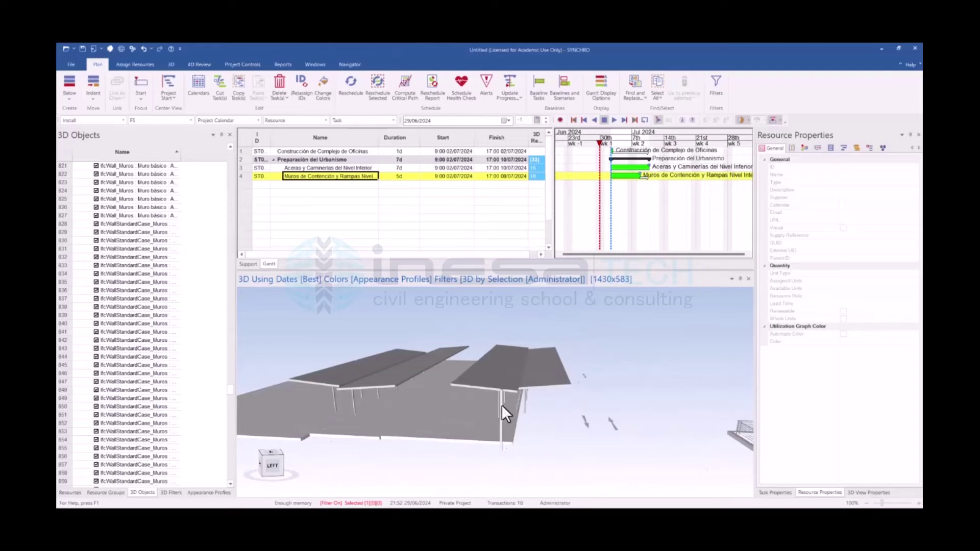
Remove the single picked column from the 3D filter so it is no longer displayed
left_click(501, 404)
mouse_move(485, 459)
left_mouse_down()
mouse_move(525, 470)
mouse_move(543, 449)
mouse_move(477, 399)
left_mouse_up()
right_click(489, 370)
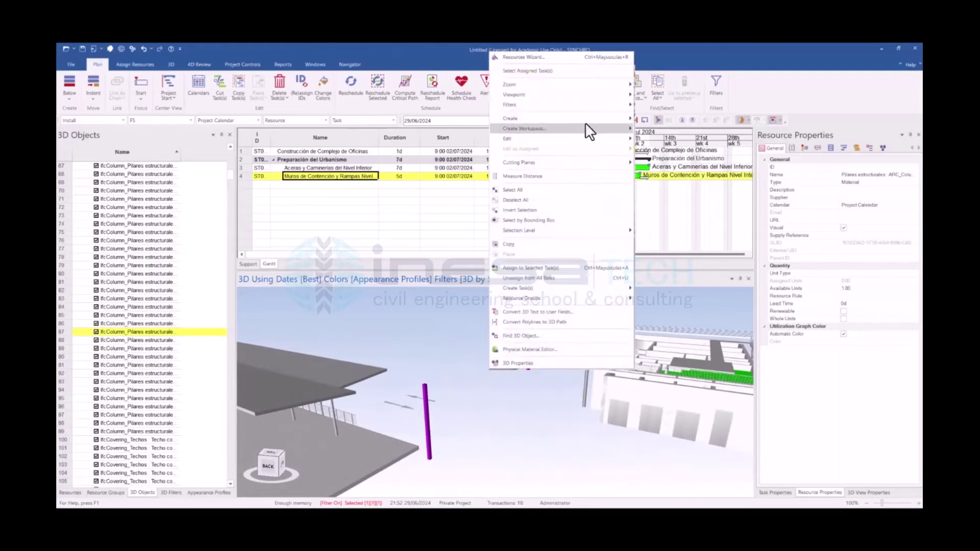
mouse_move(510, 104)
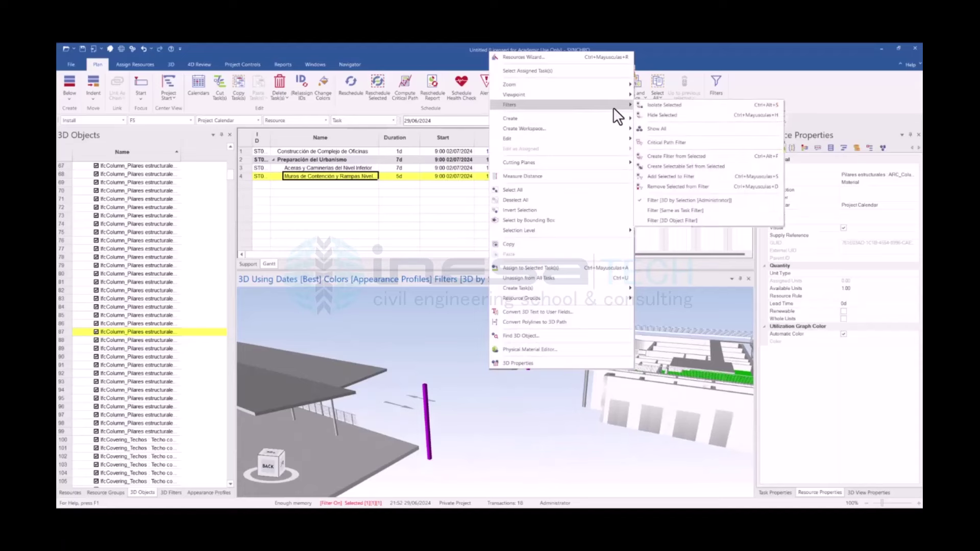
left_click(653, 115)
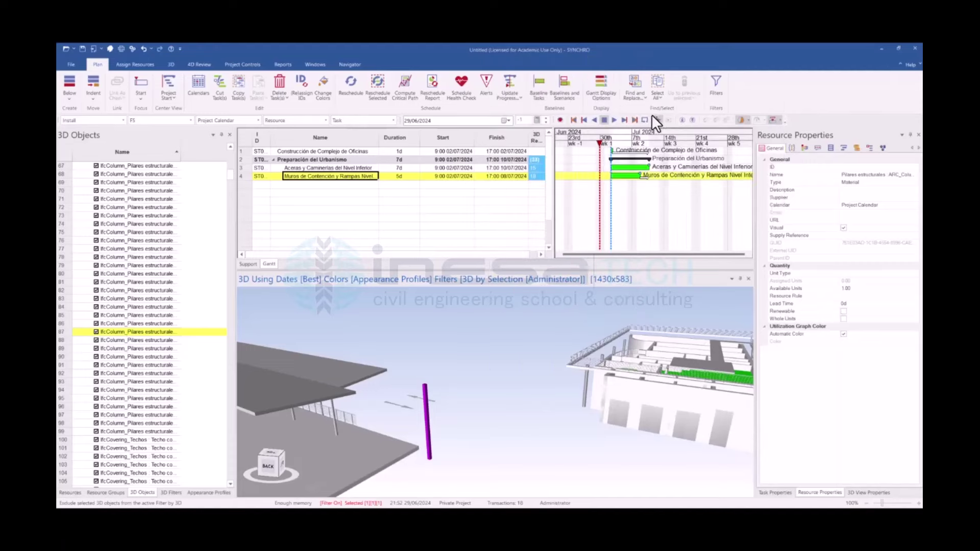
scroll(537, 405, "down", 2)
mouse_move(525, 414)
middle_mouse_down()
mouse_move(508, 481)
mouse_move(486, 477)
mouse_move(479, 466)
mouse_move(558, 449)
mouse_move(457, 437)
mouse_move(550, 461)
mouse_move(562, 370)
mouse_move(493, 432)
mouse_move(486, 460)
mouse_move(565, 395)
mouse_move(606, 421)
mouse_move(508, 394)
mouse_move(505, 415)
mouse_move(531, 416)
mouse_move(511, 426)
middle_mouse_up()
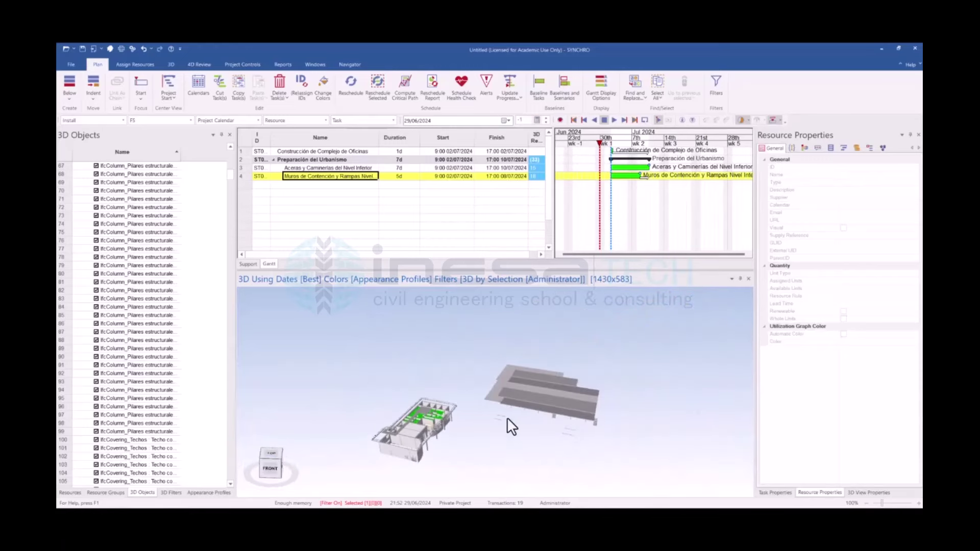
middle_click_drag(514, 380, 490, 349)
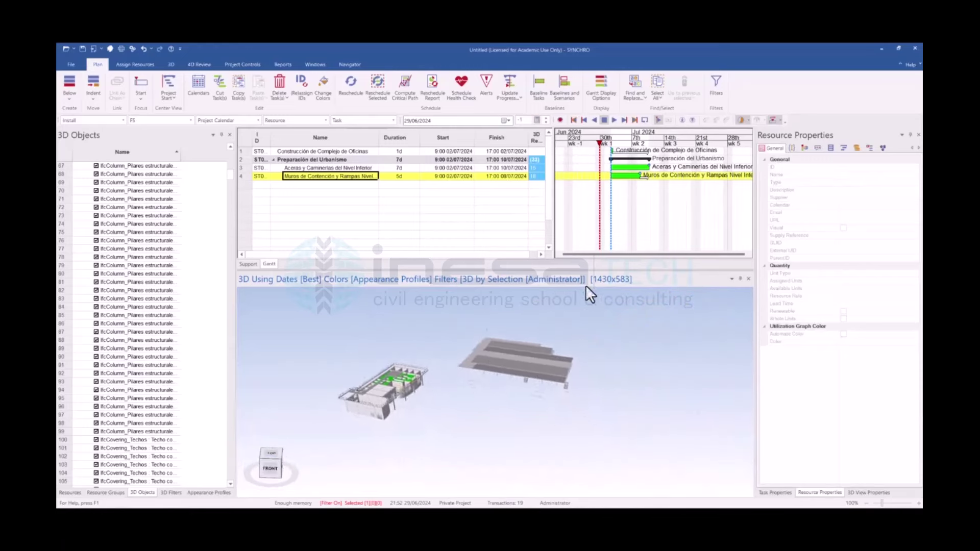
key("Return")
middle_click_drag(555, 403, 539, 422)
Add 'Aceras y Caminerias de Nivel Superior', indent it under Preparación del Urbanismo, with 5-day duration
left_click(323, 184)
type("Aceras y Cami")
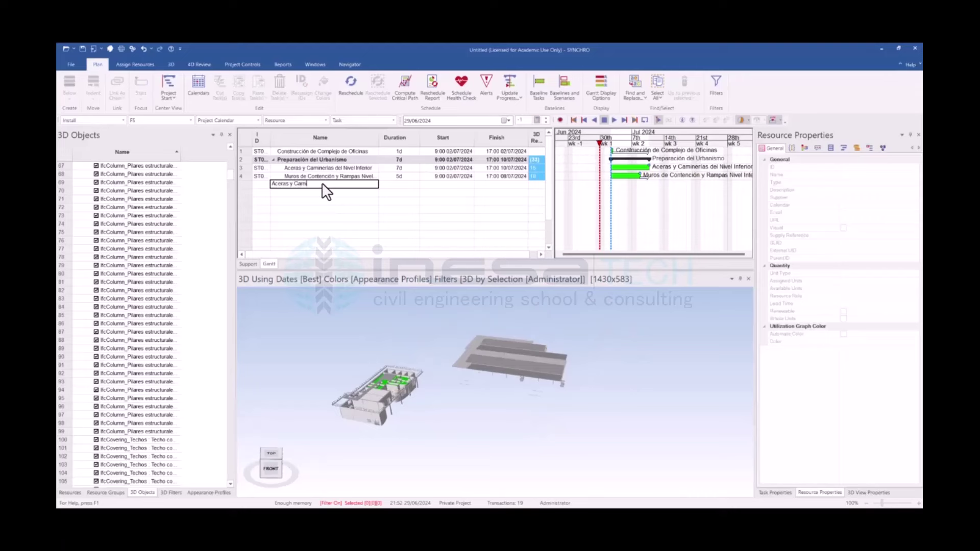
type("nar")
type("Superior")
key("Return")
key("Up")
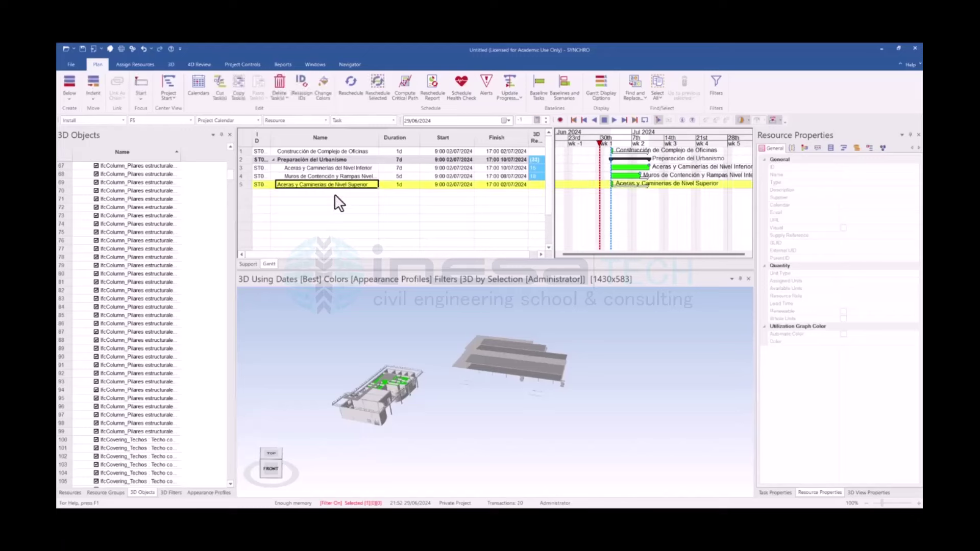
left_click(94, 84)
double_click(397, 185)
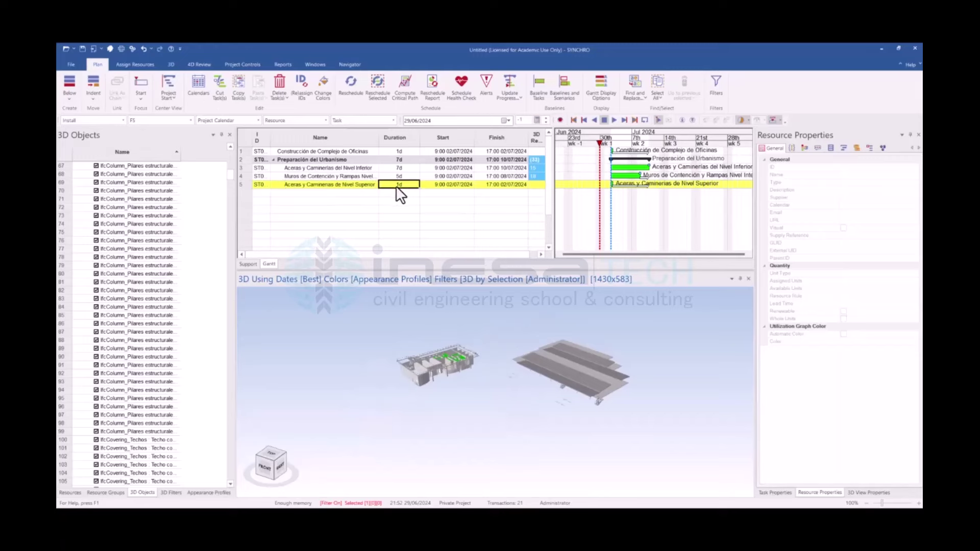
type("5")
key("Return")
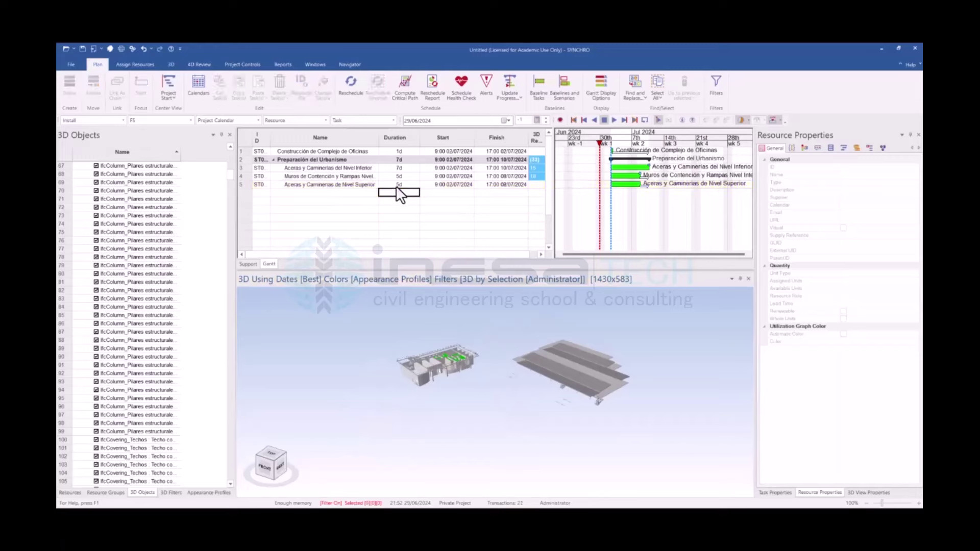
mouse_move(576, 464)
middle_mouse_down()
mouse_move(582, 447)
mouse_move(523, 400)
mouse_move(534, 354)
mouse_move(641, 481)
mouse_move(472, 438)
middle_mouse_up()
Assign the picked upper floor slabs to task 5, Aceras y Caminerias de Nivel Superior
left_click(503, 444)
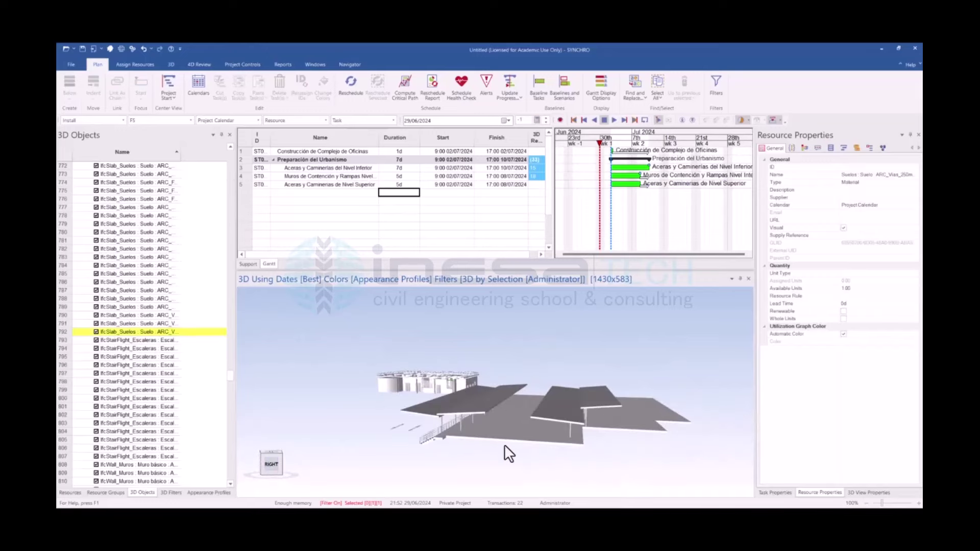
mouse_move(556, 465)
middle_mouse_down()
mouse_move(582, 463)
mouse_move(527, 444)
mouse_move(526, 414)
mouse_move(459, 446)
mouse_move(537, 431)
middle_mouse_up()
scroll(470, 476, "down", 5)
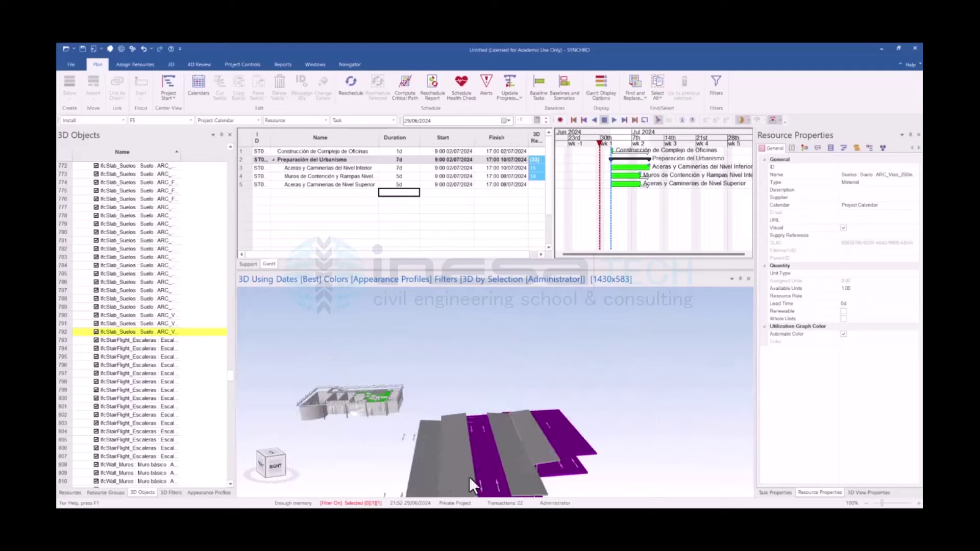
mouse_move(464, 476)
middle_mouse_down()
mouse_move(482, 468)
mouse_move(536, 390)
mouse_move(546, 431)
middle_mouse_up()
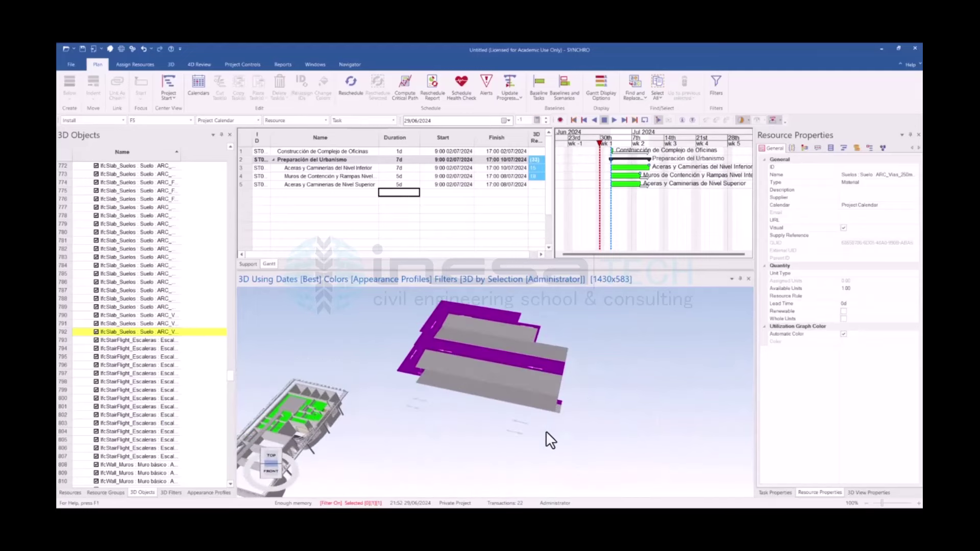
left_click(343, 185)
right_click(343, 185)
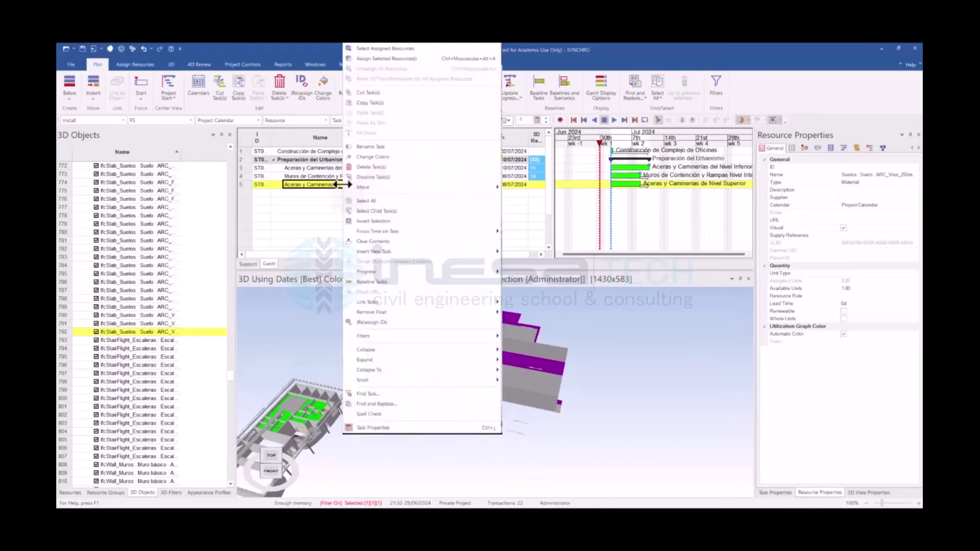
left_click(387, 60)
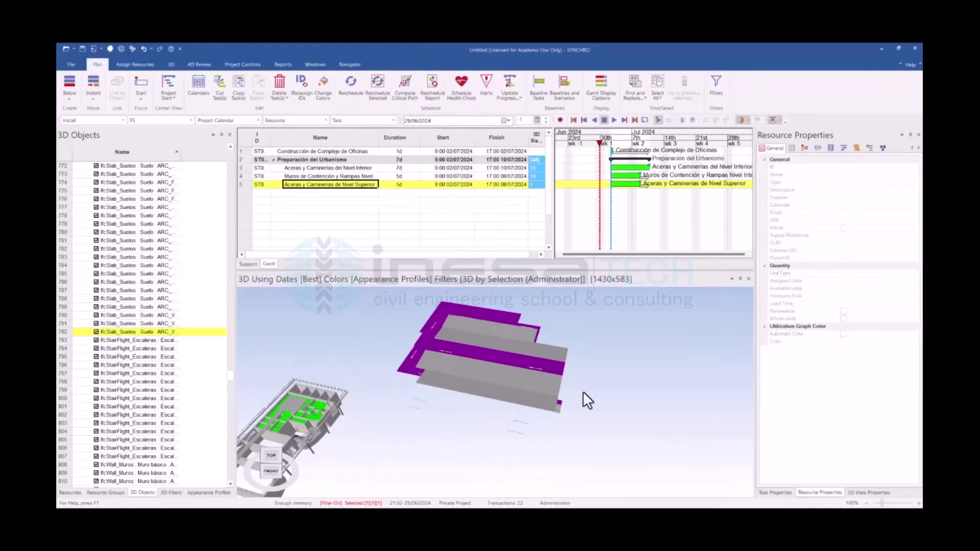
left_click(583, 391)
mouse_move(583, 391)
middle_mouse_down()
mouse_move(538, 415)
mouse_move(534, 404)
mouse_move(537, 425)
mouse_move(540, 410)
mouse_move(411, 466)
mouse_move(516, 453)
mouse_move(499, 475)
mouse_move(435, 455)
middle_mouse_up()
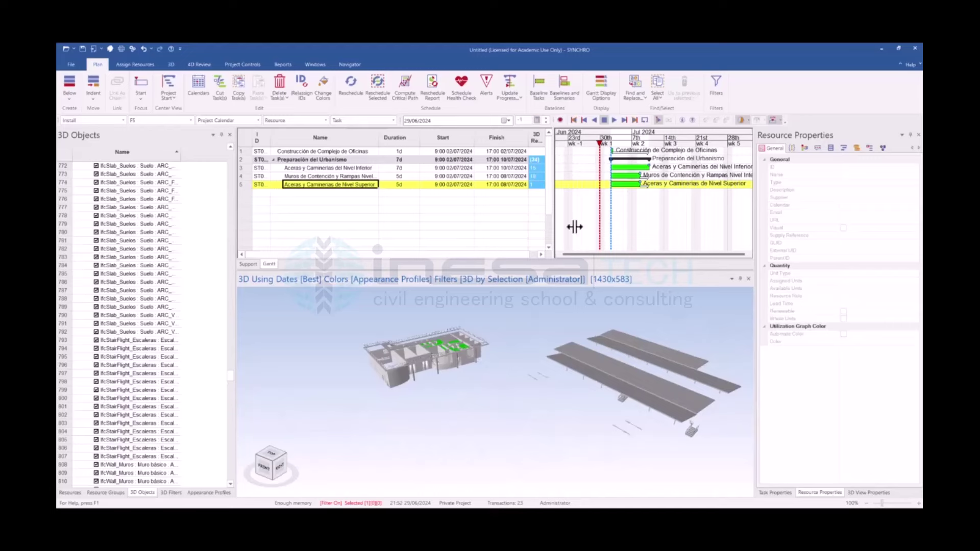
Chain-link tasks 3, 4 and 5 in sequence and reschedule the project
left_click(362, 168)
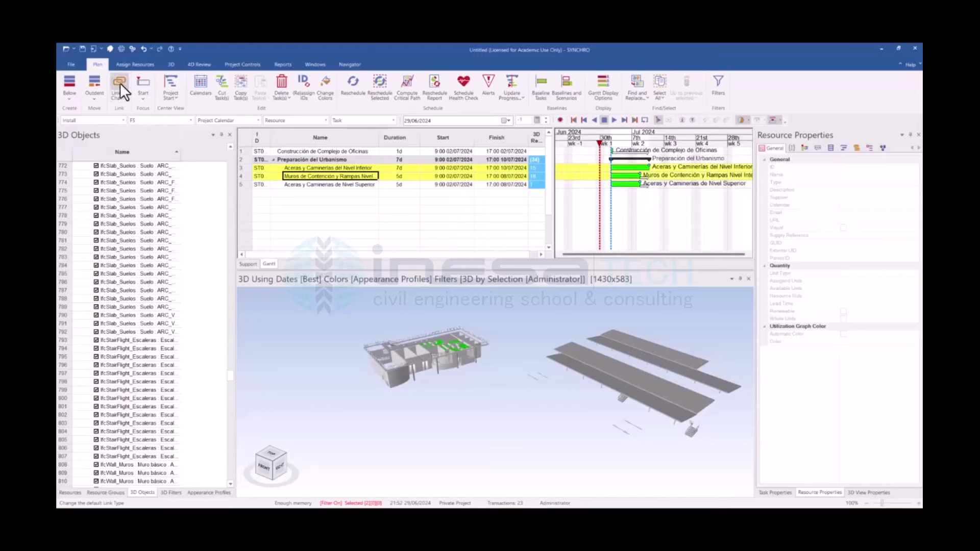
left_click(122, 92)
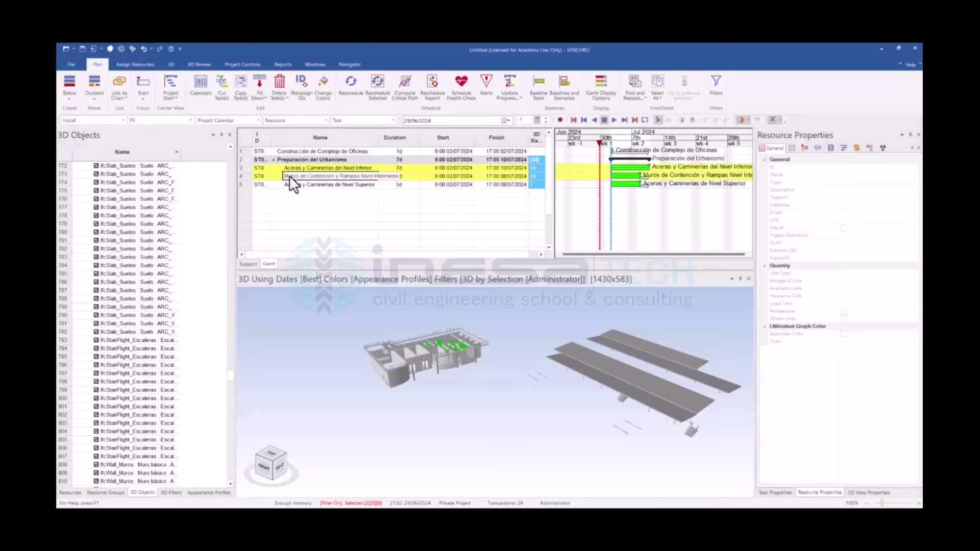
left_click(284, 177)
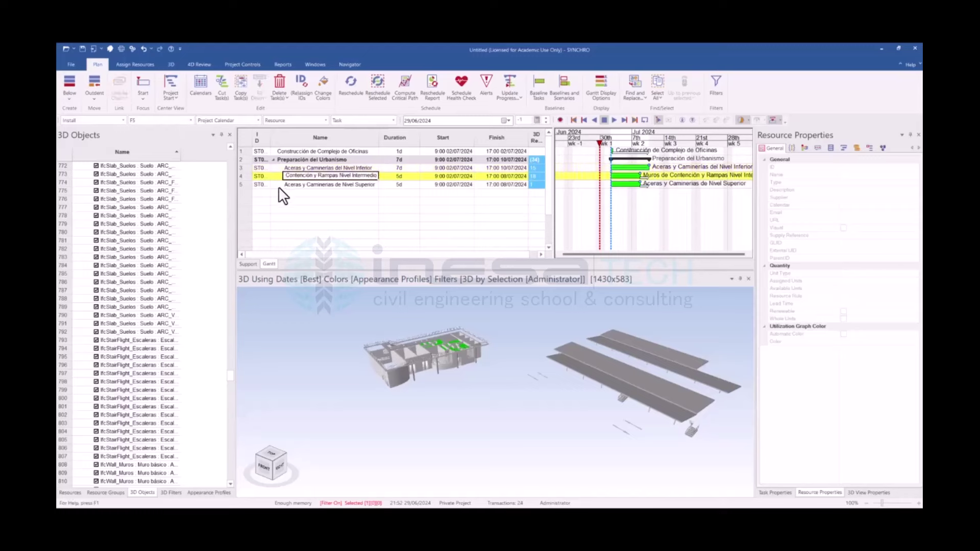
left_click(276, 187, "ctrl")
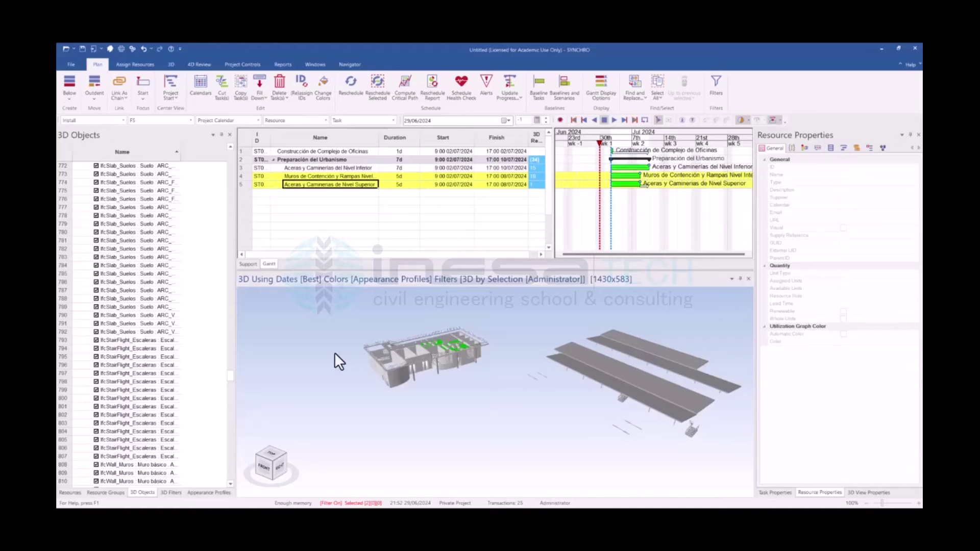
key("F9")
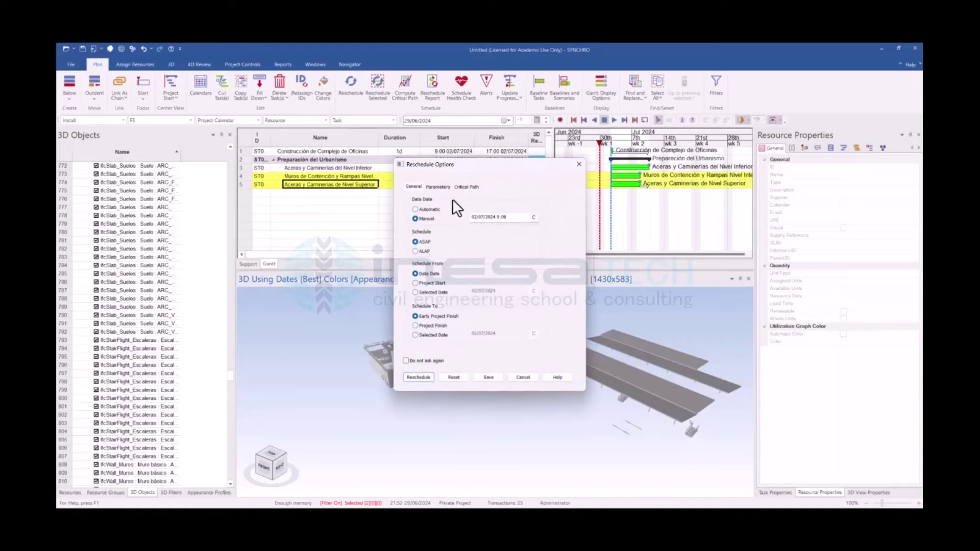
left_click(424, 378)
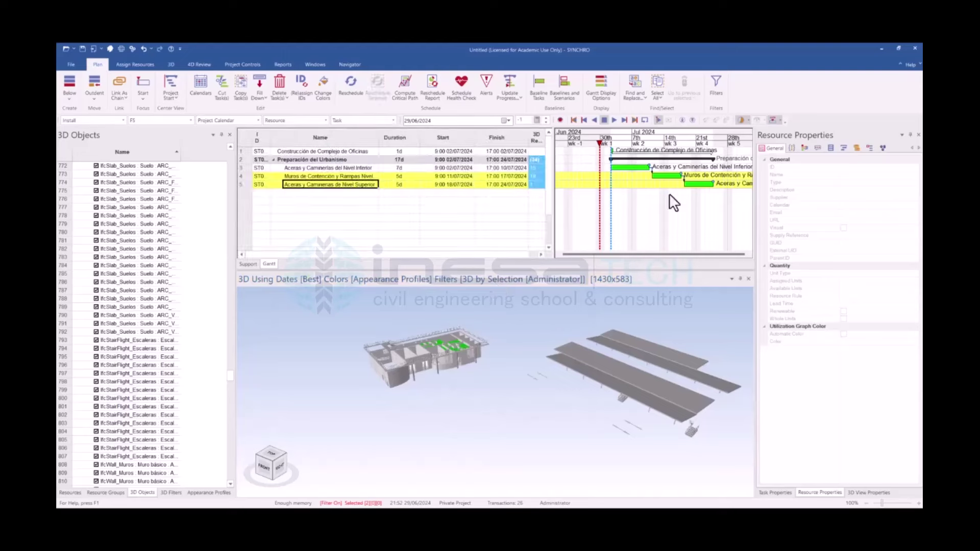
left_click_drag(599, 143, 652, 146)
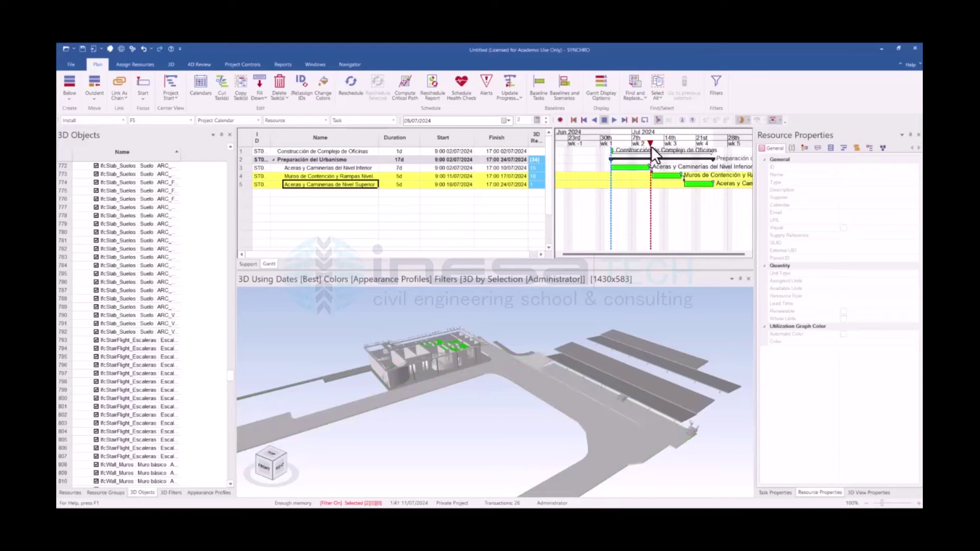
Advance the focus date toward late July and zoom the 3D view onto the road and canopies
mouse_move(704, 458)
middle_mouse_down()
mouse_move(556, 428)
mouse_move(560, 382)
middle_mouse_up()
mouse_move(654, 143)
left_mouse_down()
mouse_move(718, 151)
mouse_move(614, 161)
mouse_move(717, 167)
left_mouse_up()
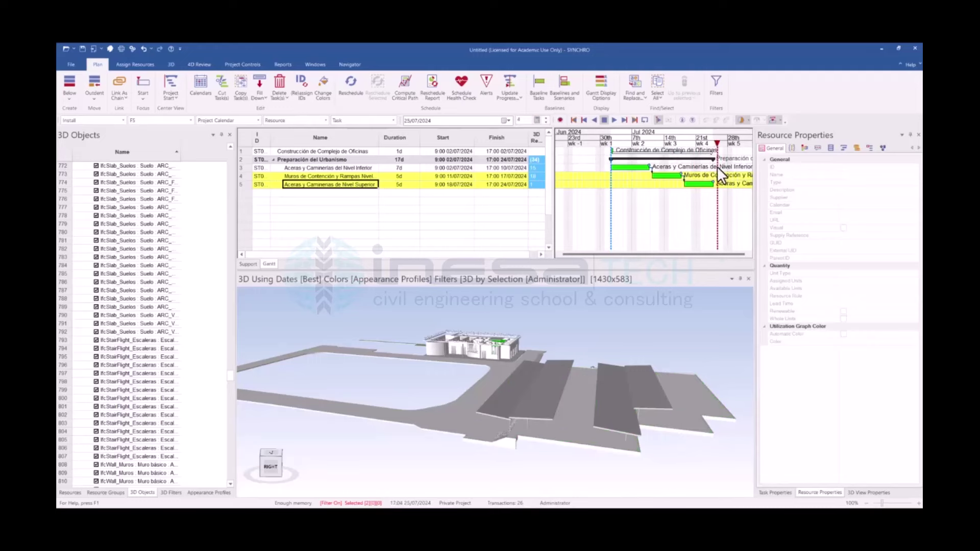
mouse_move(550, 313)
middle_mouse_down()
mouse_move(580, 327)
mouse_move(560, 370)
mouse_move(482, 397)
mouse_move(511, 373)
middle_mouse_up()
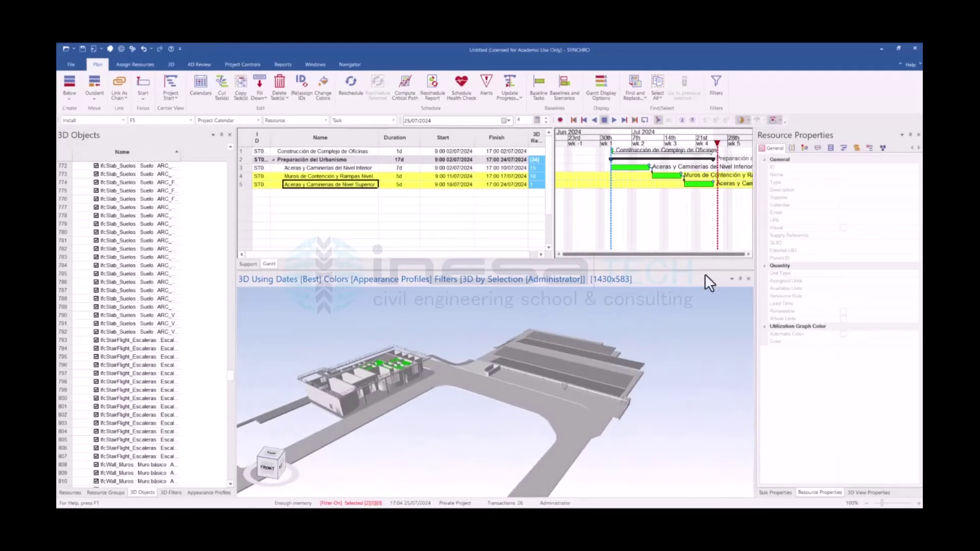
scroll(502, 425, "down", 3)
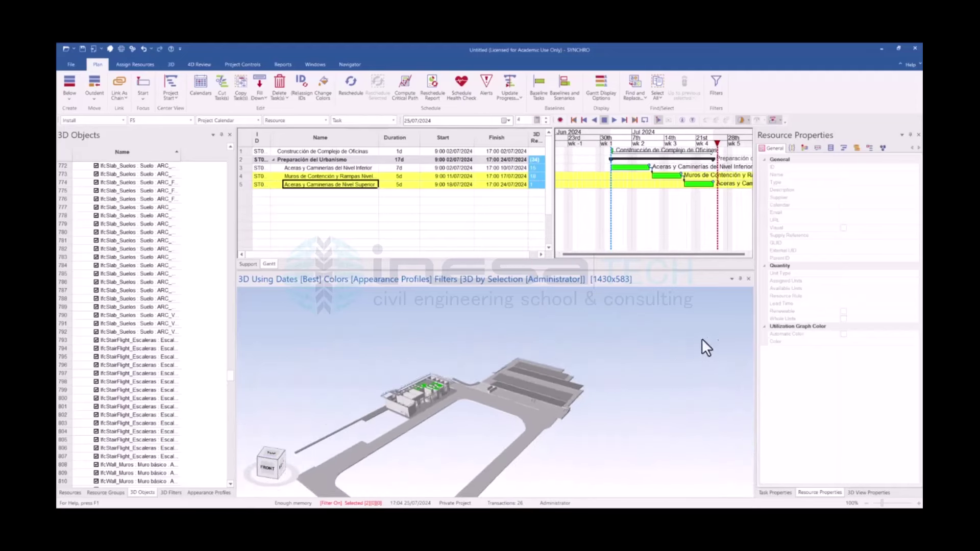
middle_click_drag(460, 436, 462, 379)
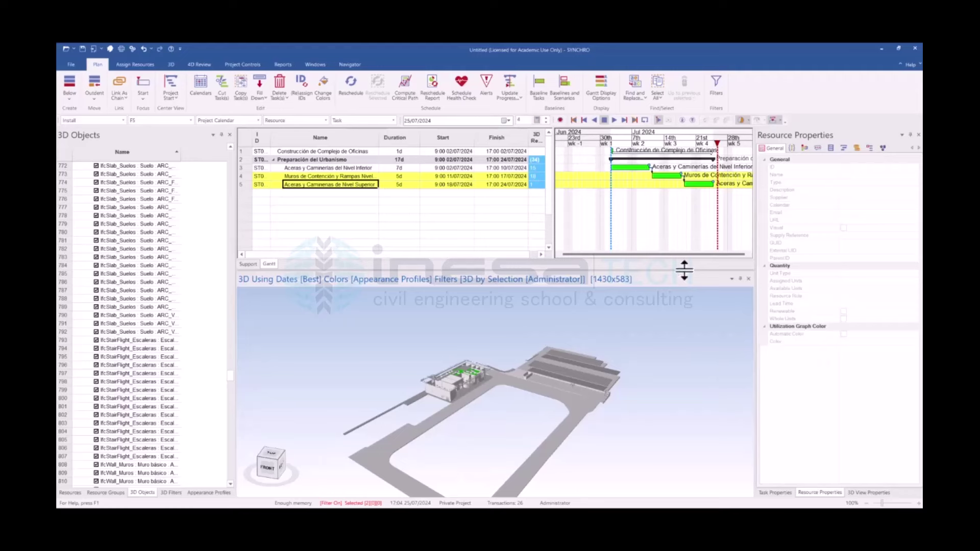
mouse_move(735, 370)
middle_mouse_down()
mouse_move(593, 424)
mouse_move(612, 405)
mouse_move(513, 419)
mouse_move(568, 404)
mouse_move(550, 384)
mouse_move(476, 350)
middle_mouse_up()
middle_click_drag(599, 378, 501, 420)
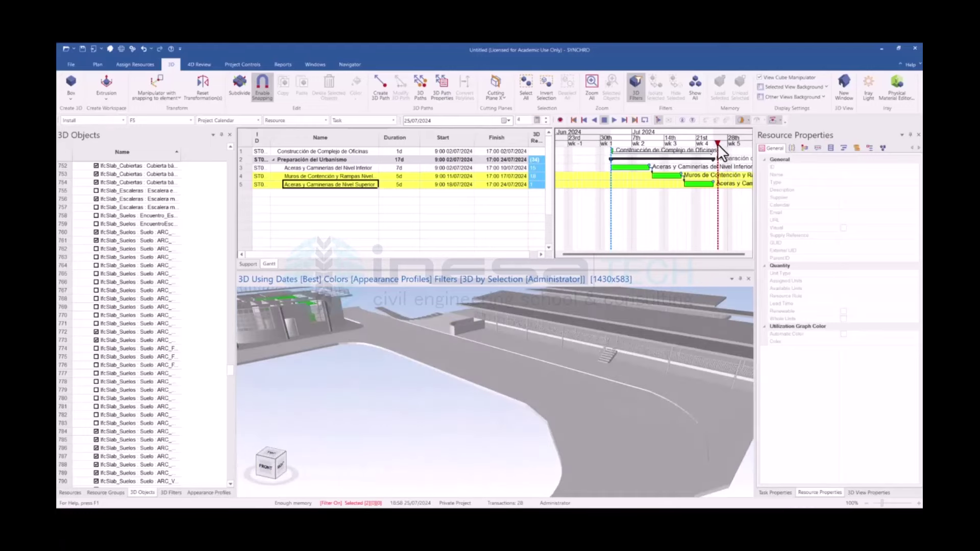
Set the focus date to 27/06/2024 and add the task 'Construcción de Cubierta de Estacionamiento'
left_click_drag(718, 144, 591, 165)
scroll(571, 421, "down", 3)
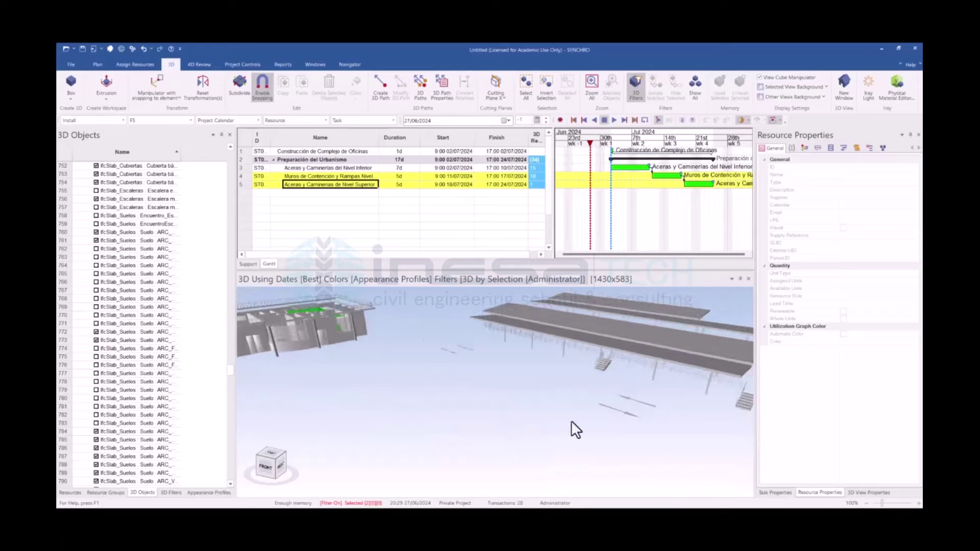
scroll(574, 436, "down", 2)
left_click(322, 194)
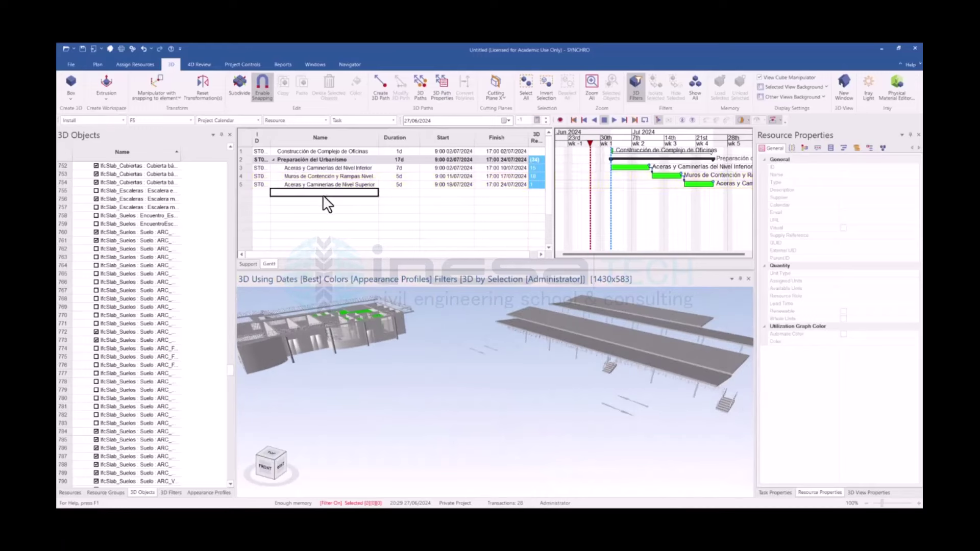
left_click(322, 194)
type("Construcción de Cubierta de Estacionami")
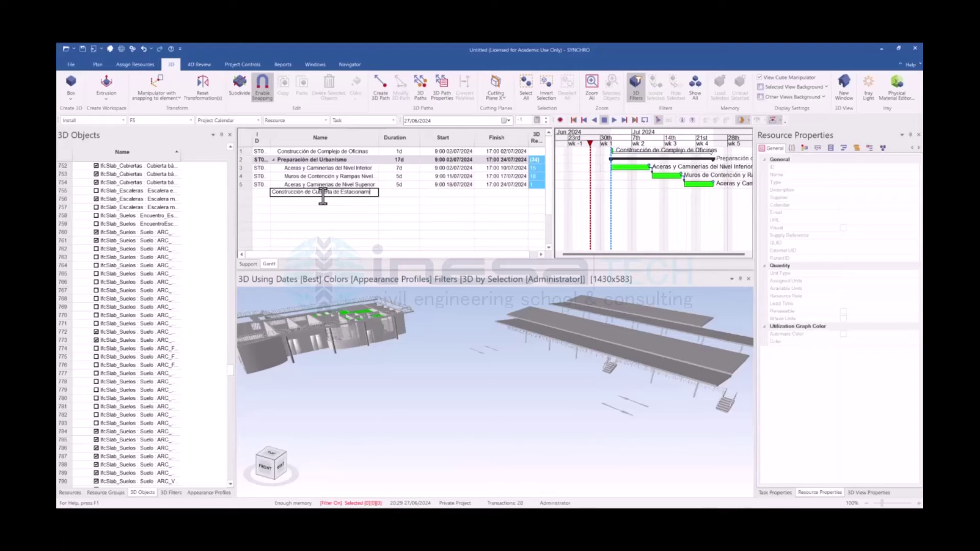
type("ento")
key("Return")
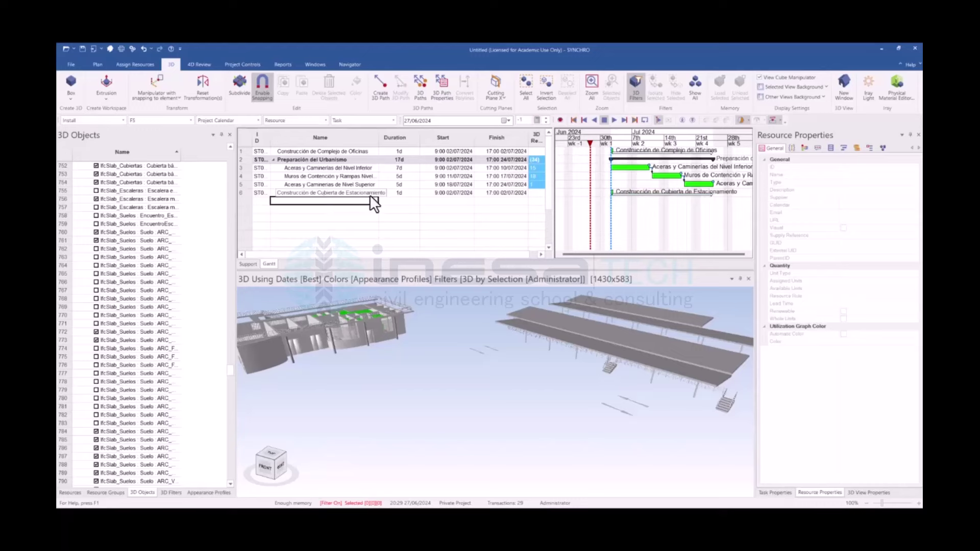
left_click_drag(373, 138, 397, 138)
left_click(369, 195)
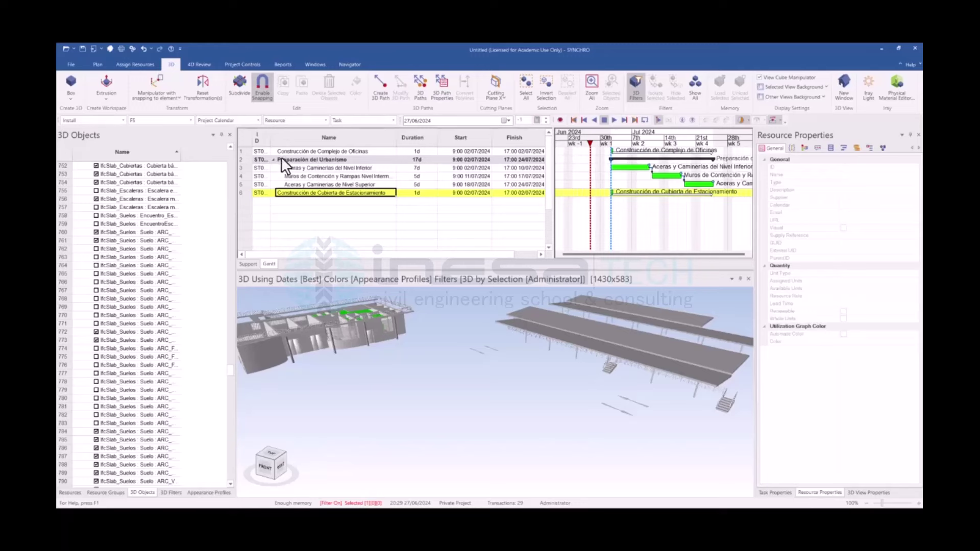
Select the site arrow marker objects around the canopies and hide them from the model
mouse_move(538, 365)
left_mouse_down()
mouse_move(545, 387)
mouse_move(485, 385)
mouse_move(516, 429)
mouse_move(566, 424)
left_mouse_up()
left_click(559, 421)
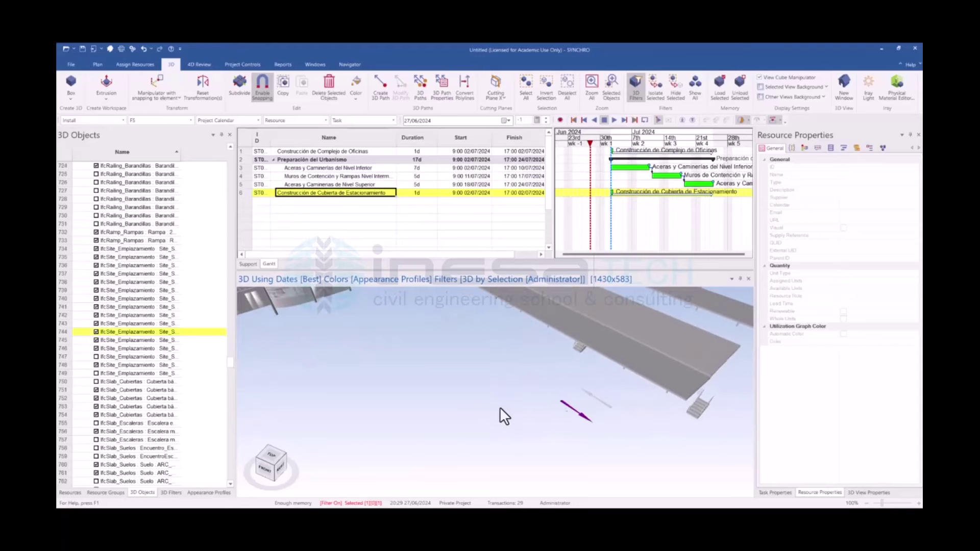
left_click_drag(500, 406, 570, 385)
left_click(551, 424, "ctrl")
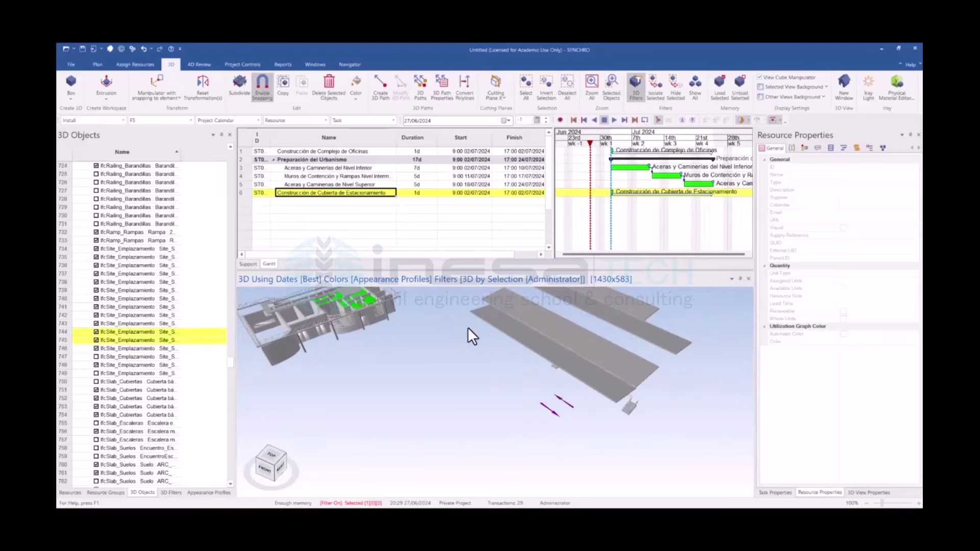
left_click(469, 359, "ctrl")
mouse_move(470, 369)
left_mouse_down()
mouse_move(414, 411)
mouse_move(636, 383)
mouse_move(596, 407)
mouse_move(579, 360)
left_mouse_up()
scroll(571, 305, "up", 3)
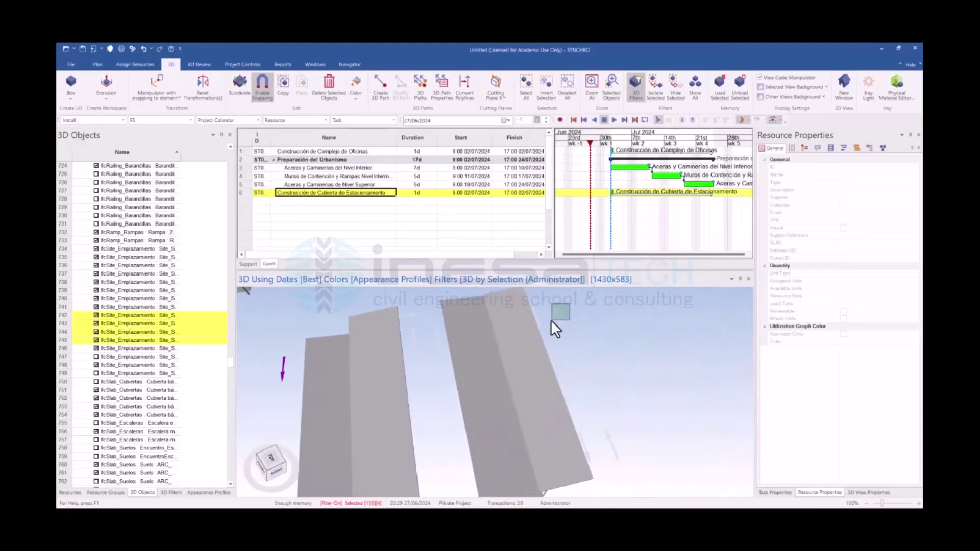
left_click(539, 312, "ctrl")
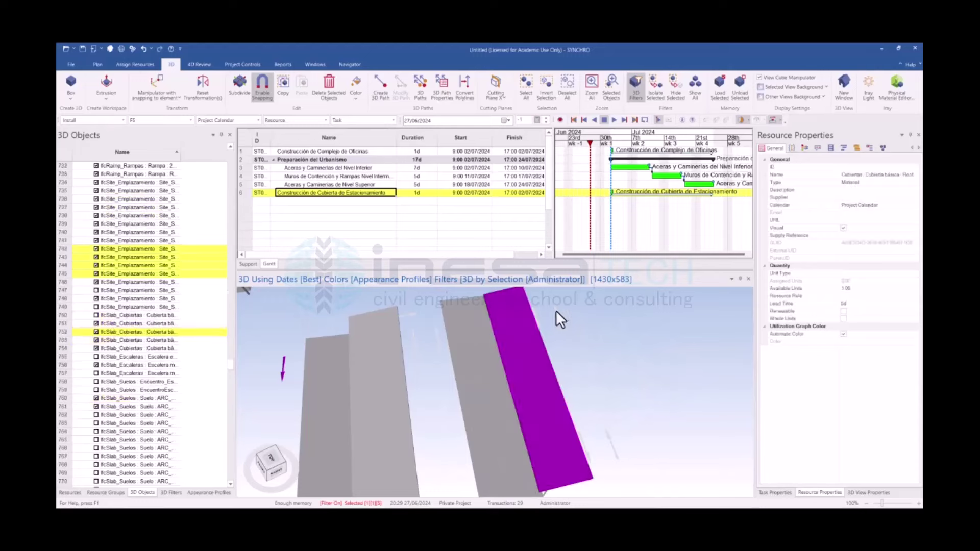
left_click(556, 380, "ctrl")
mouse_move(562, 378)
left_mouse_down()
mouse_move(611, 411)
mouse_move(593, 406)
mouse_move(569, 480)
left_mouse_up()
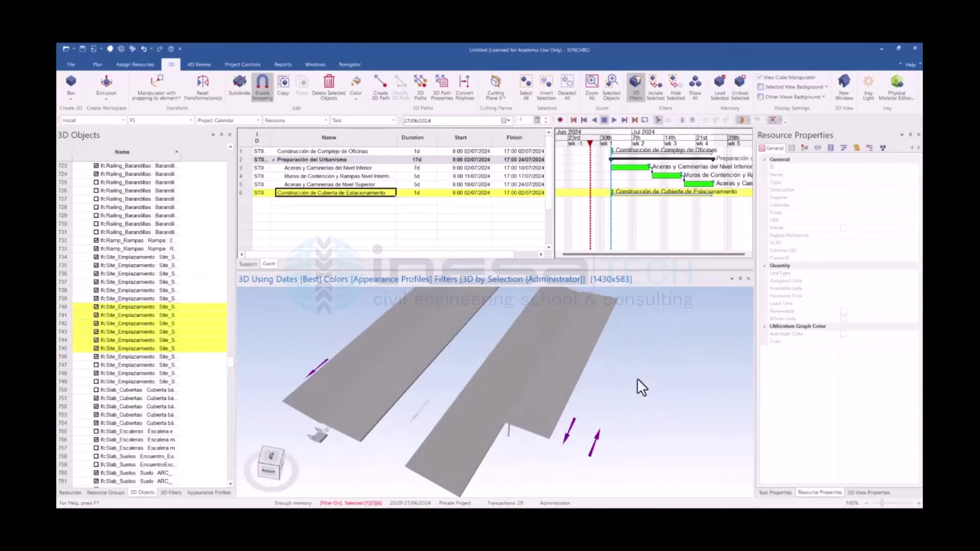
mouse_move(626, 345)
left_mouse_down()
mouse_move(611, 371)
mouse_move(478, 434)
left_mouse_up()
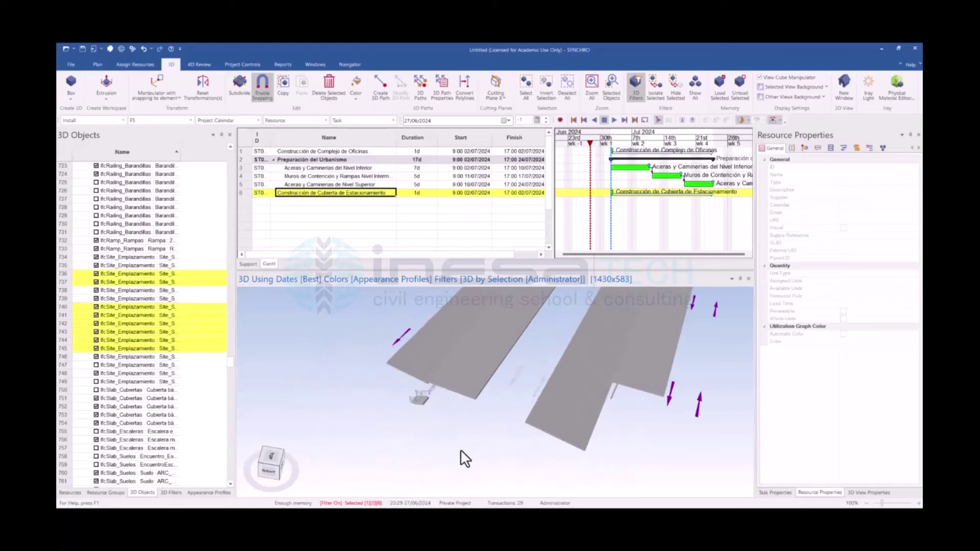
mouse_move(451, 372)
left_mouse_down()
mouse_move(490, 300)
mouse_move(465, 307)
mouse_move(490, 379)
mouse_move(503, 367)
left_mouse_up()
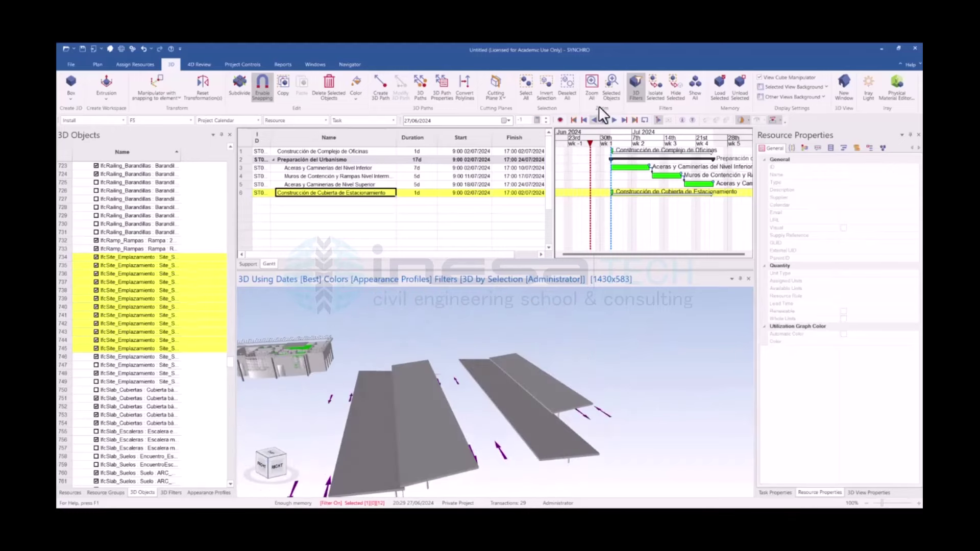
left_click(675, 88)
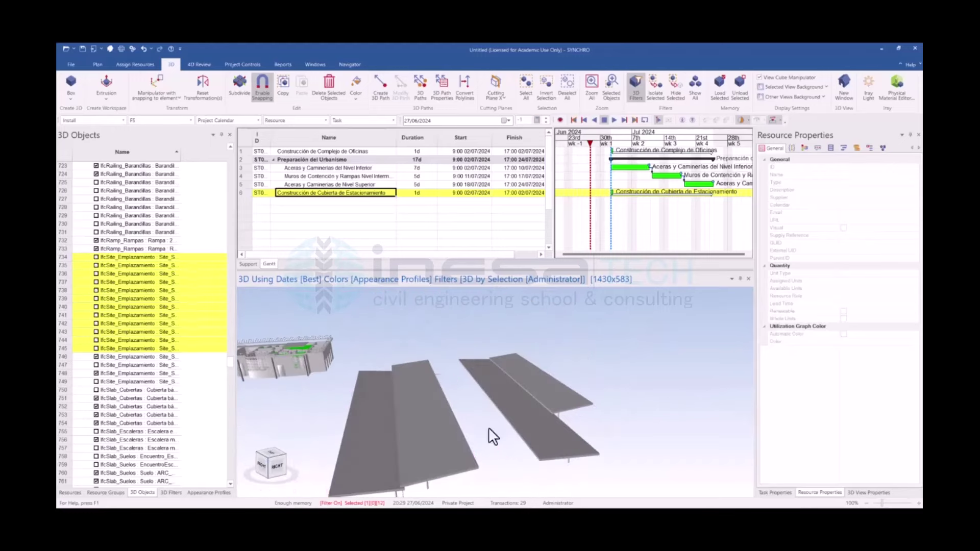
Pick the remaining leftover marker objects while inspecting the site from several angles
mouse_move(477, 448)
left_mouse_down()
mouse_move(466, 466)
mouse_move(455, 461)
left_mouse_up()
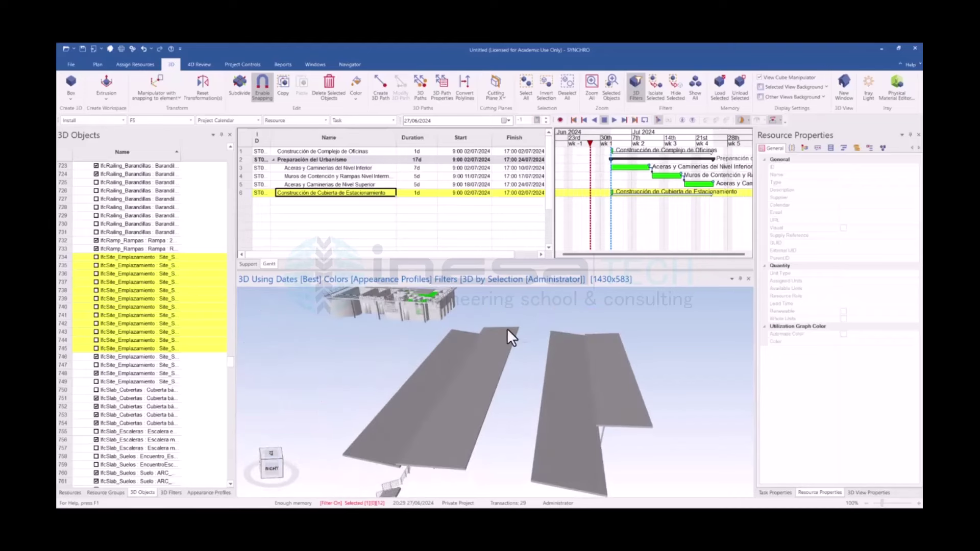
scroll(528, 367, "up", 3)
left_click(539, 358, "ctrl")
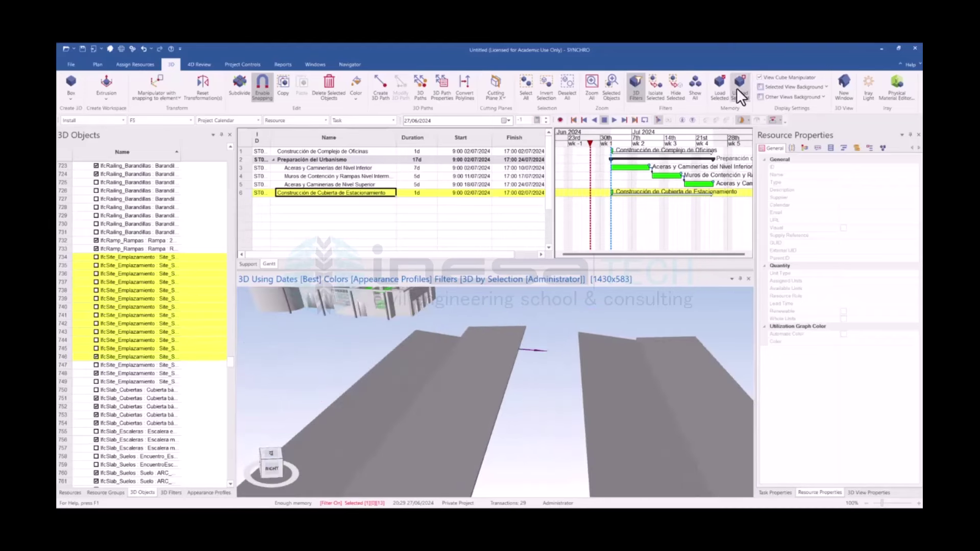
mouse_move(547, 396)
left_mouse_down()
mouse_move(593, 427)
mouse_move(531, 412)
mouse_move(581, 420)
mouse_move(577, 391)
mouse_move(602, 372)
mouse_move(604, 357)
mouse_move(615, 393)
mouse_move(599, 407)
mouse_move(456, 394)
left_mouse_up()
scroll(561, 442, "down", 5)
scroll(456, 395, "up", 3)
left_click(448, 426)
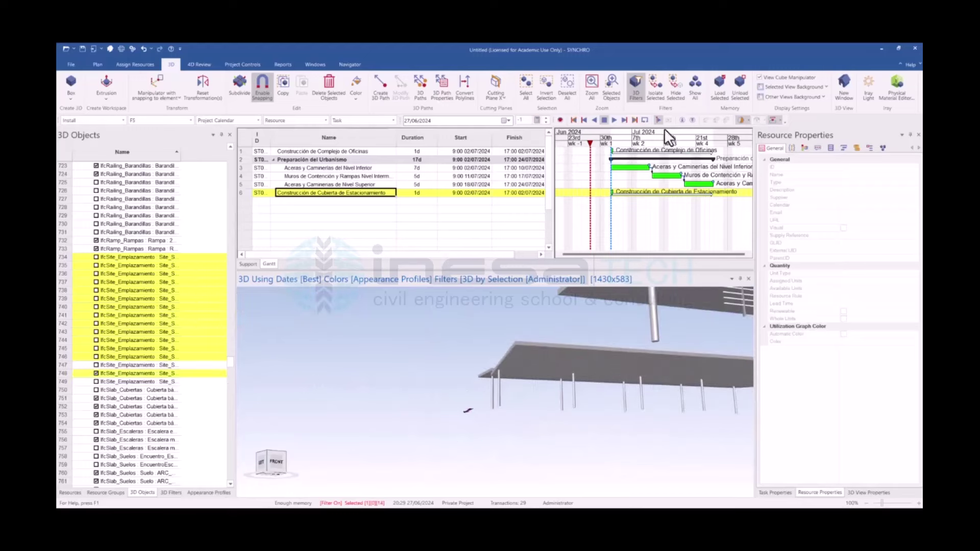
mouse_move(578, 339)
left_mouse_down()
mouse_move(566, 385)
mouse_move(447, 272)
mouse_move(459, 378)
mouse_move(440, 396)
left_mouse_up()
scroll(494, 391, "down", 3)
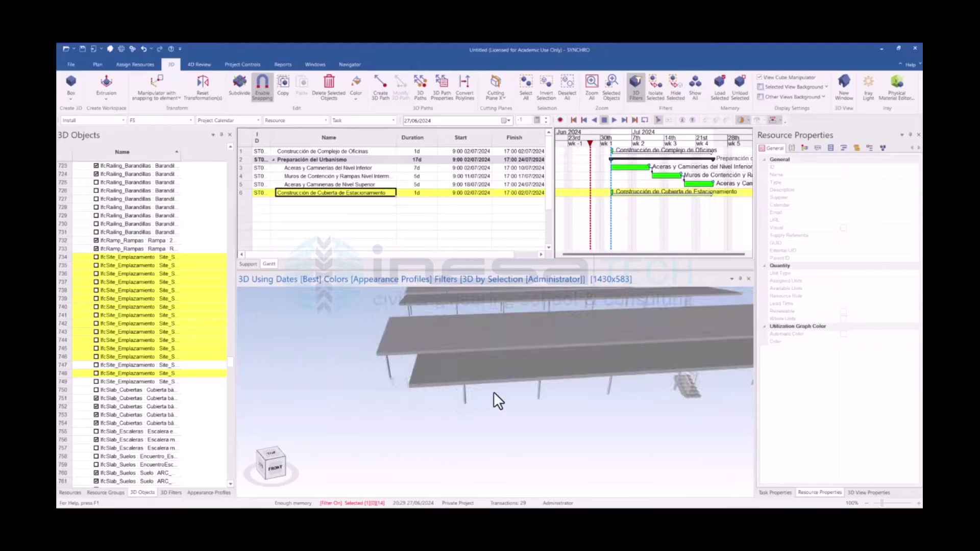
scroll(556, 412, "down", 3)
scroll(554, 412, "down", 2)
mouse_move(555, 411)
left_mouse_down()
mouse_move(620, 414)
mouse_move(590, 397)
mouse_move(544, 403)
left_mouse_up()
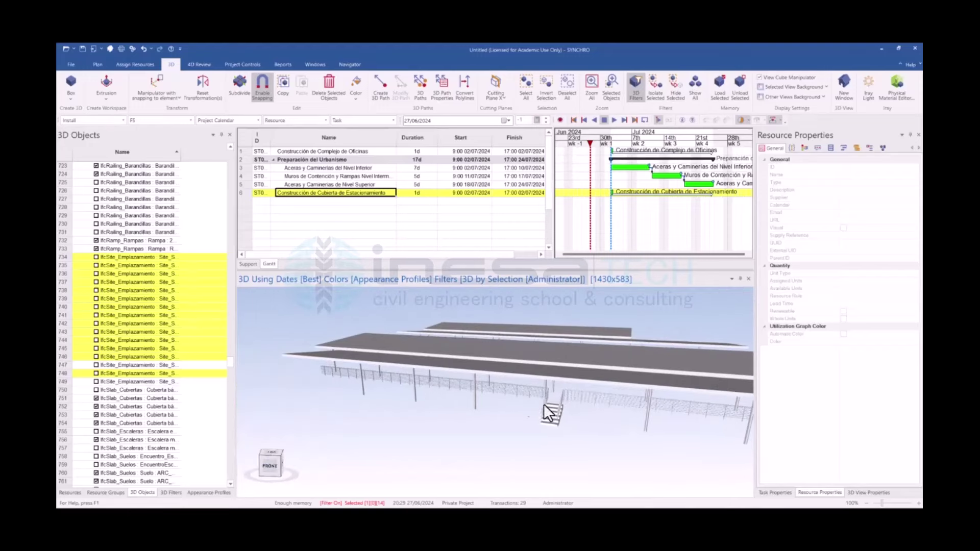
Insert a child task row and re-indent Preparación del Urbanismo and the parking-canopy task
right_click(329, 193)
mouse_move(360, 251)
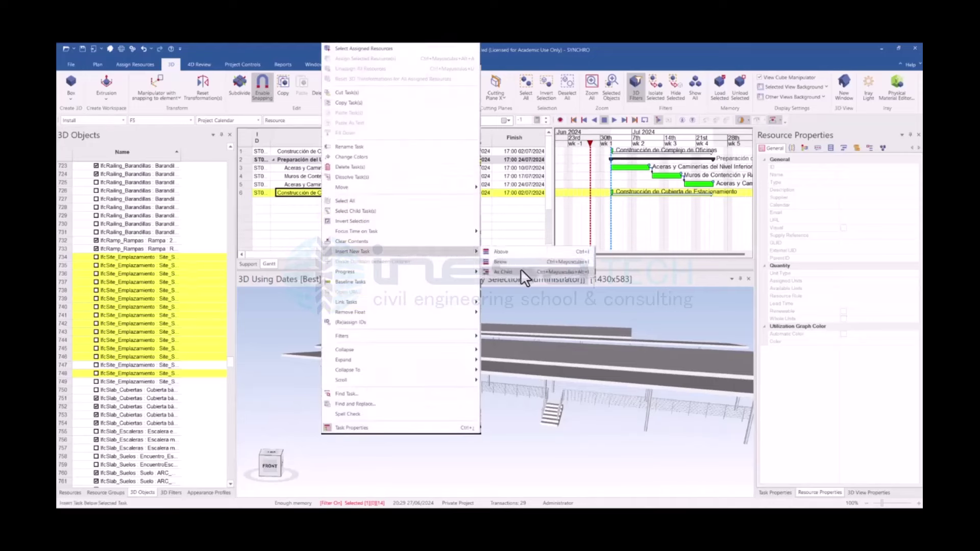
left_click(521, 270)
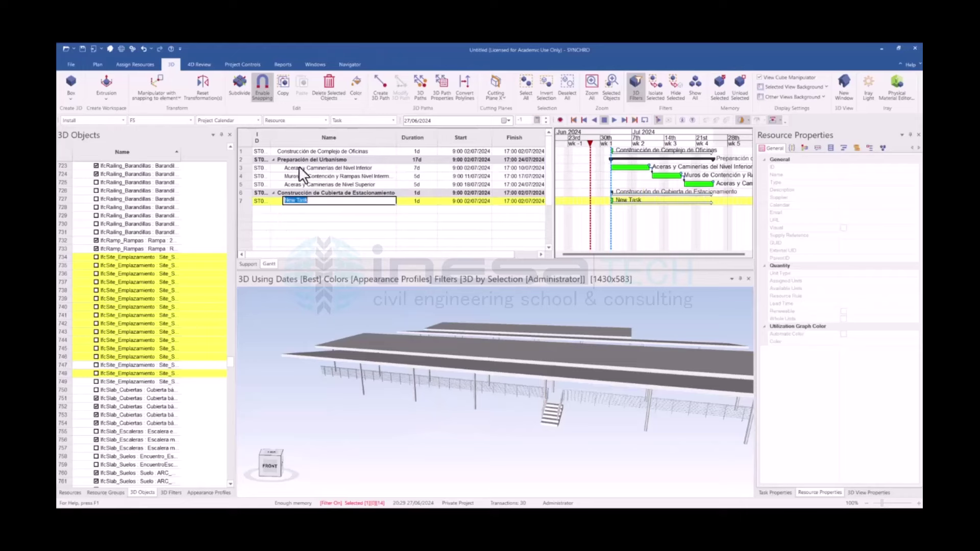
left_click(295, 150)
left_click(289, 192)
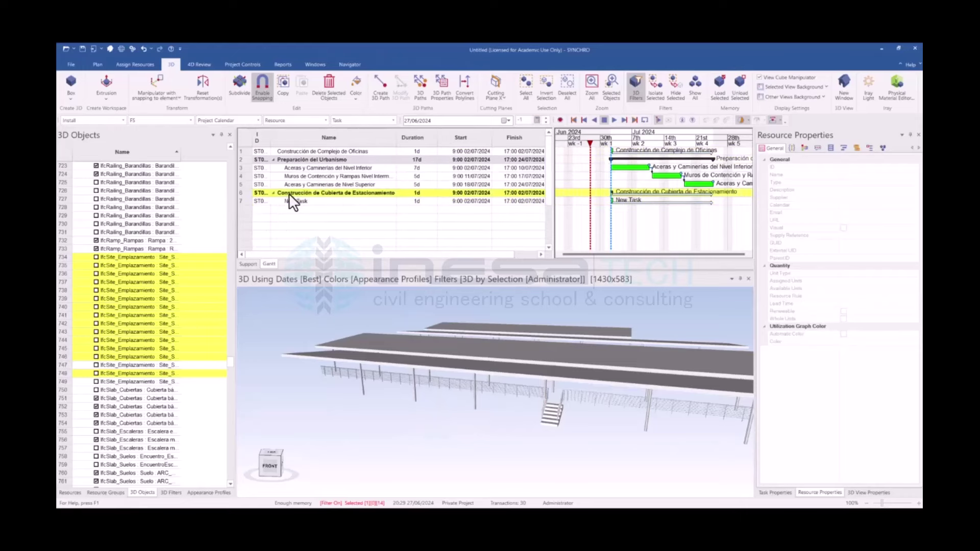
left_click(289, 159)
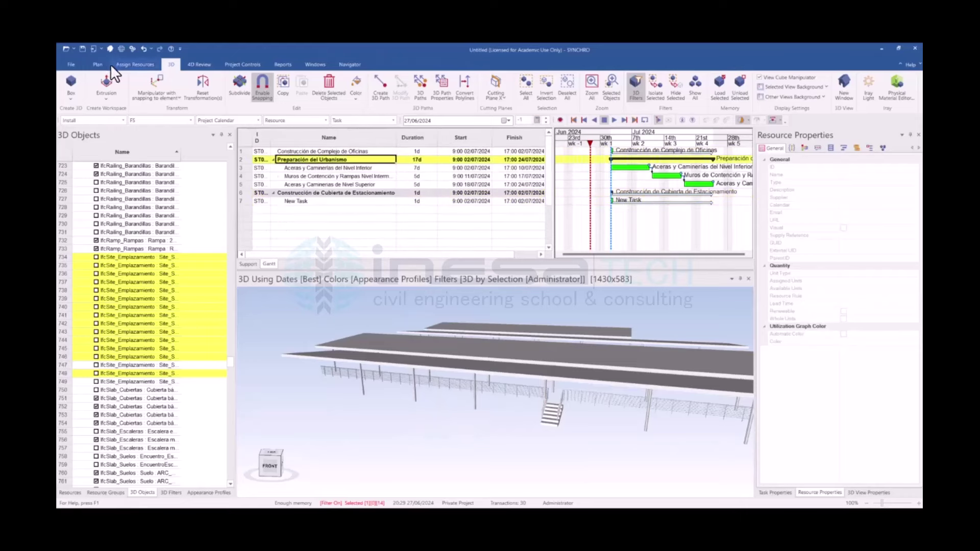
left_click(97, 65)
left_click(92, 84)
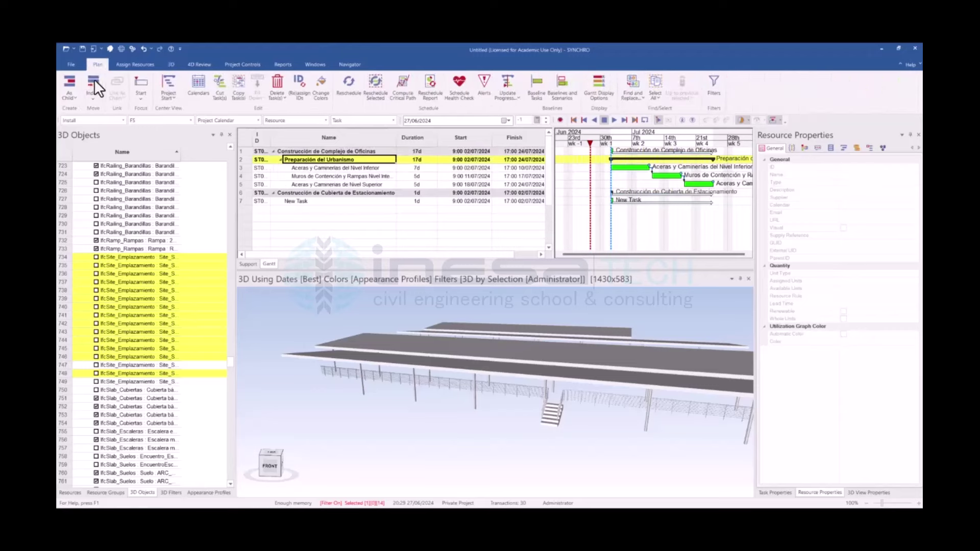
left_click(285, 193)
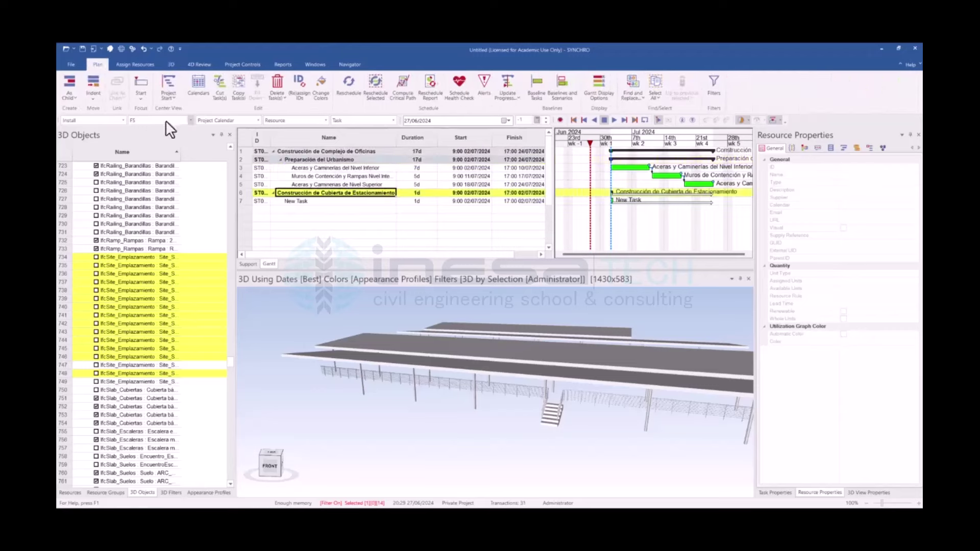
left_click(93, 84)
left_click(274, 153)
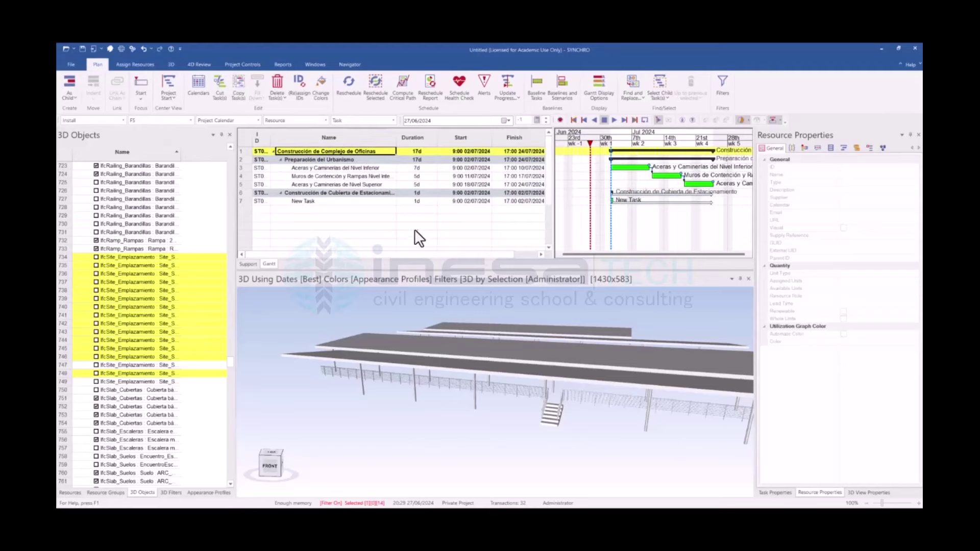
Name the new task 'Construcción de Escaleras', set 3 days, and show the Appearance Profiles list
left_click(320, 202)
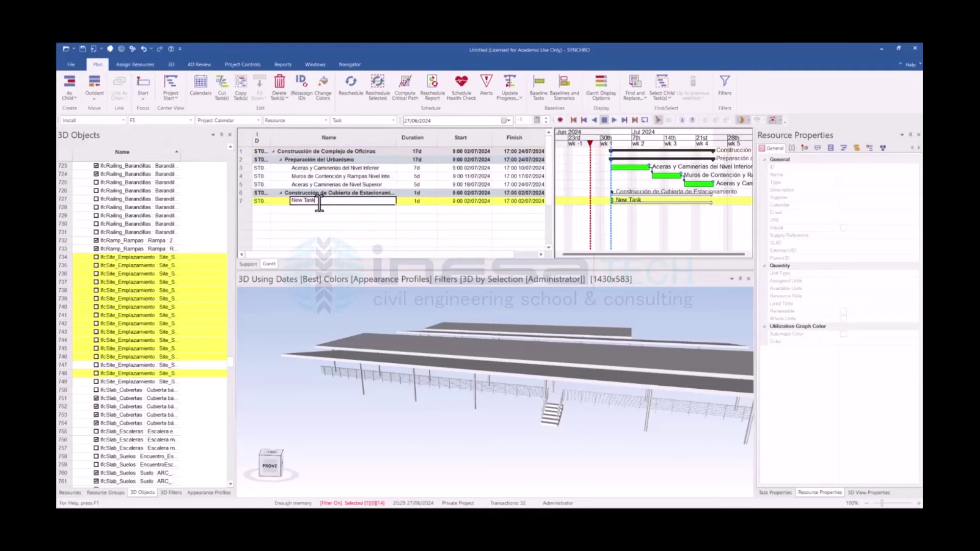
type("Co")
type("as")
key("Return")
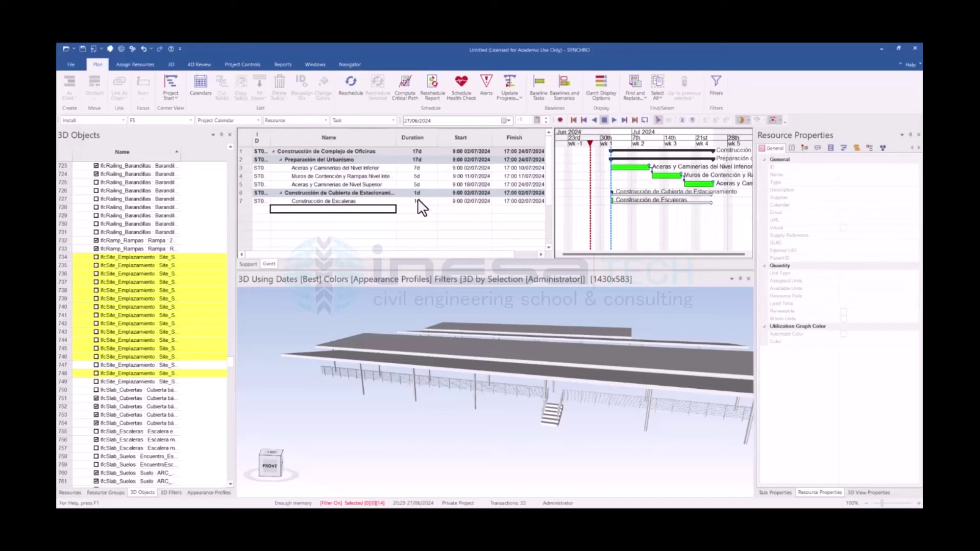
left_click(418, 201)
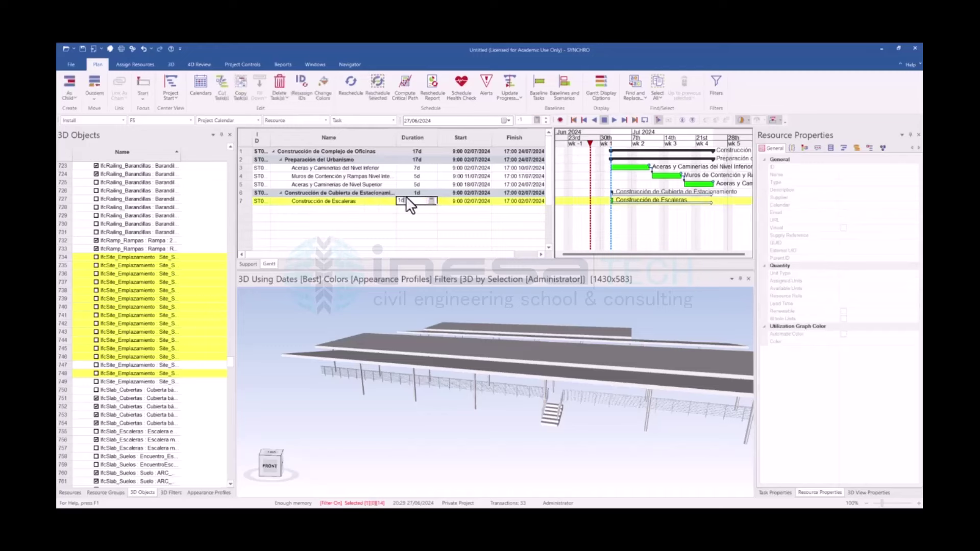
left_click(404, 207)
left_click(407, 203)
type("3")
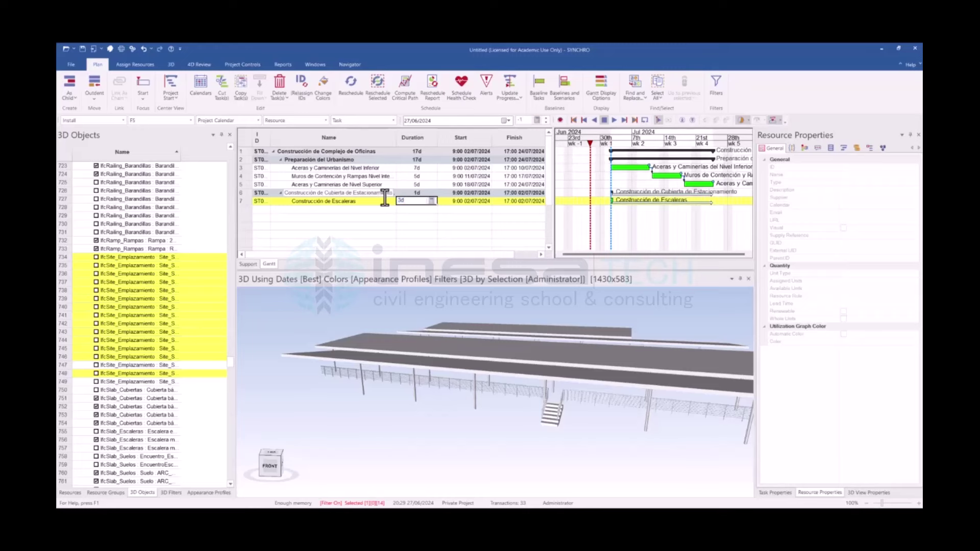
key("Return")
left_click(354, 201)
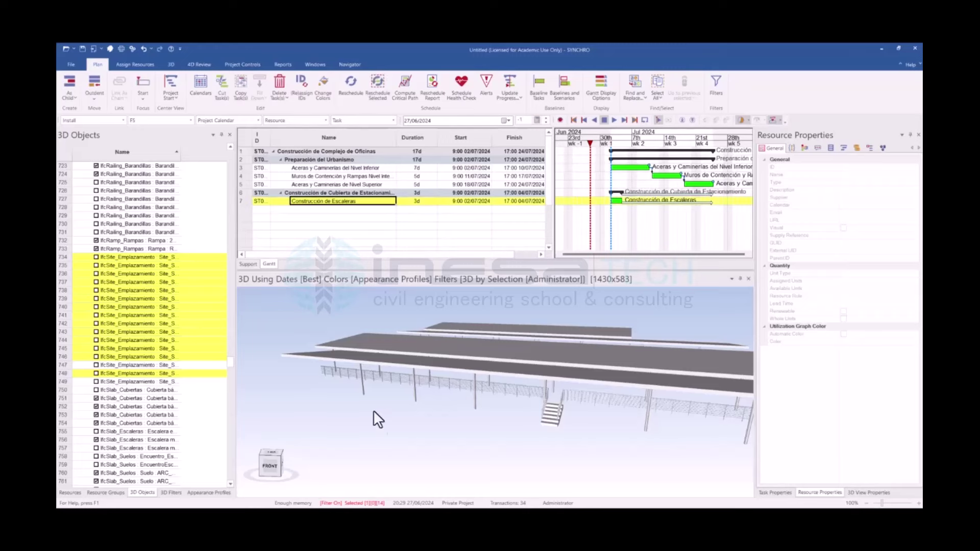
left_click(208, 489)
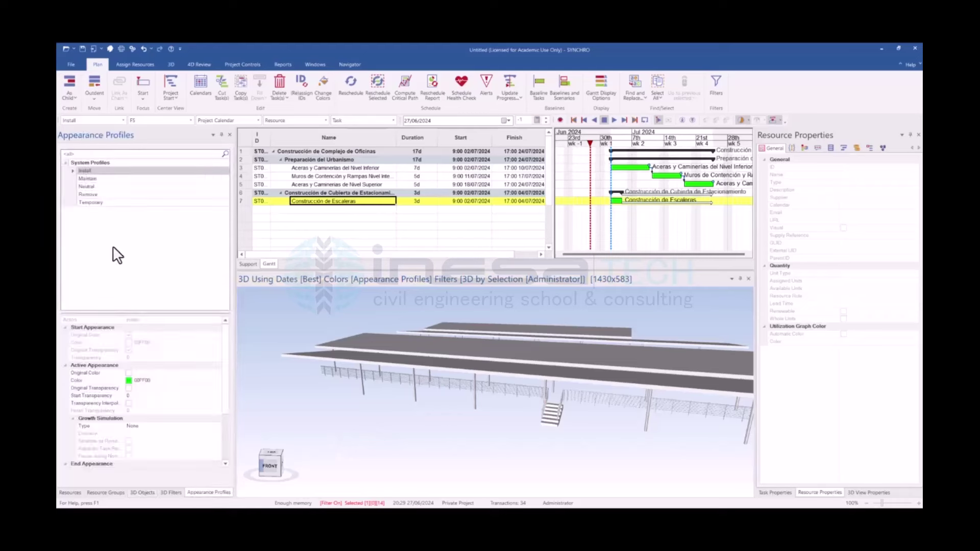
Create custom profile 'Vaciado de Hormigón' with Bottom-Top growth and a light-blue active colour
right_click(108, 227)
left_click(125, 235)
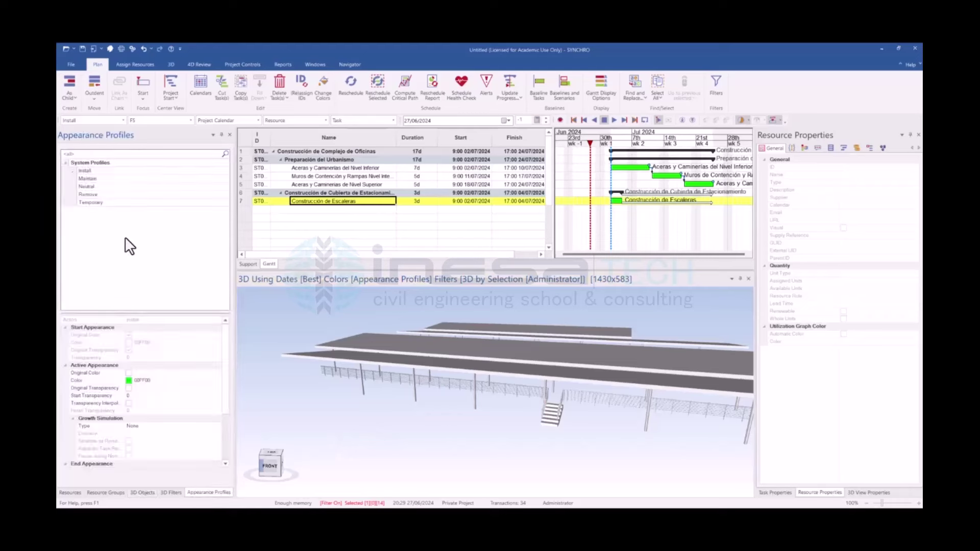
type("Vaciado de Hormi")
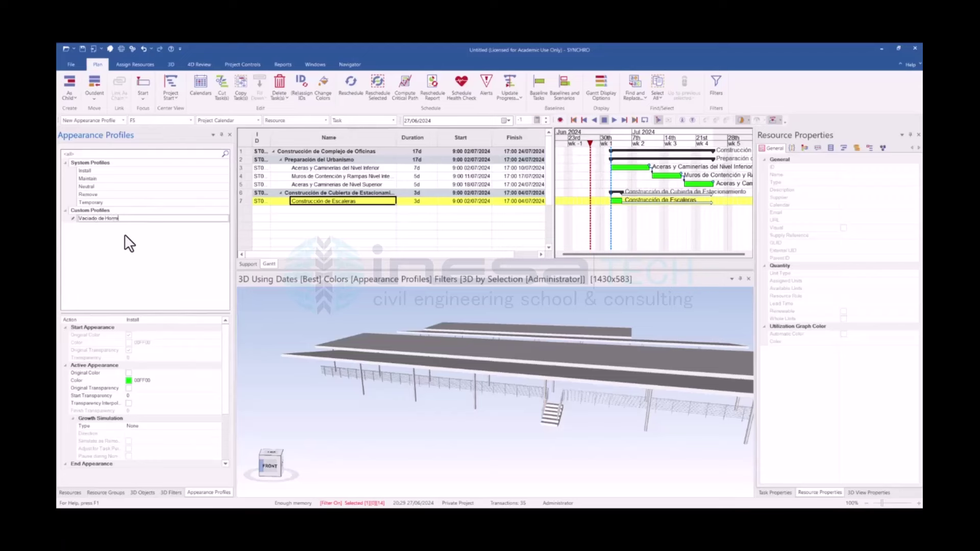
type("gón")
key("Return")
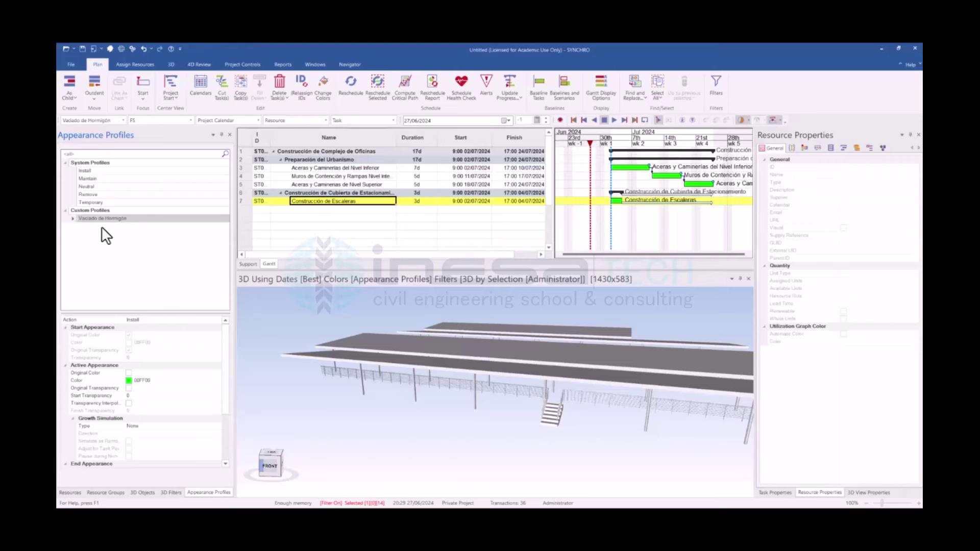
left_click(146, 426)
left_click(217, 426)
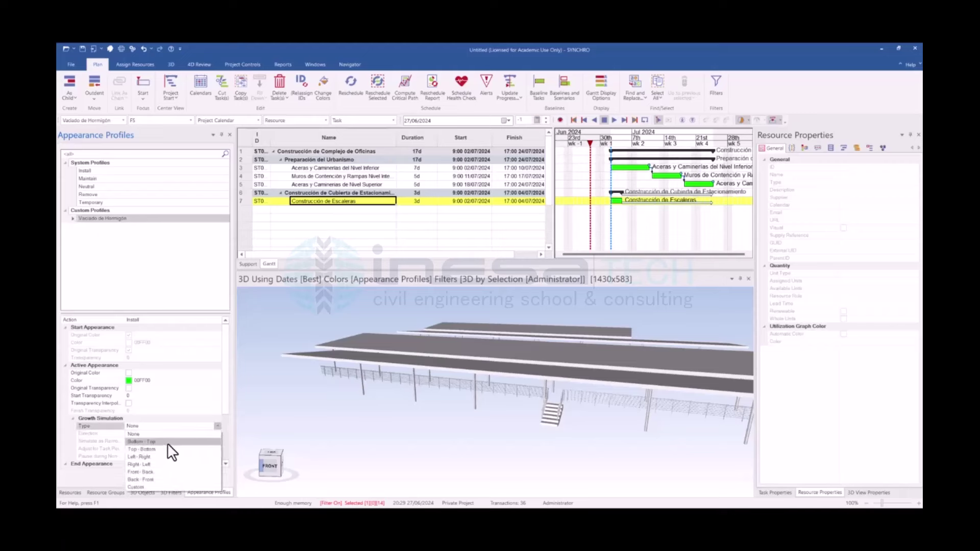
left_click(167, 443)
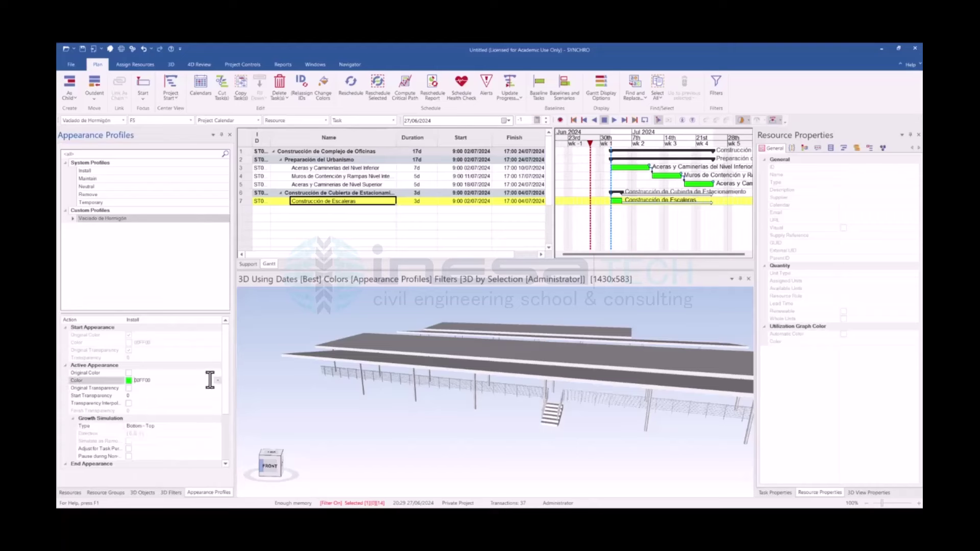
left_click(216, 381)
left_click(137, 444)
Select both the left and right staircases in the 3D model
middle_click_drag(388, 428, 718, 433)
left_click(522, 424)
left_click(676, 444, "ctrl")
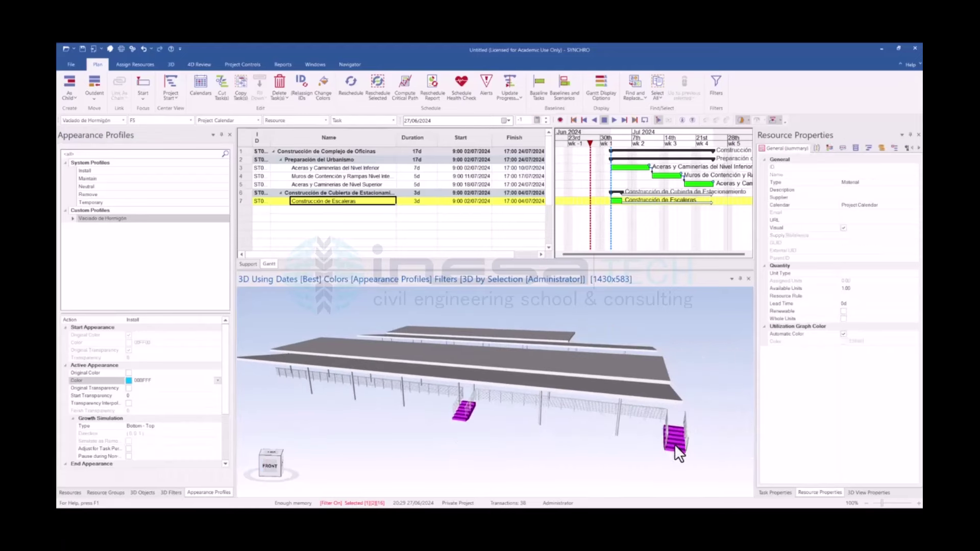
mouse_move(421, 451)
middle_mouse_down()
mouse_move(432, 462)
mouse_move(548, 432)
mouse_move(548, 441)
mouse_move(579, 415)
middle_mouse_up()
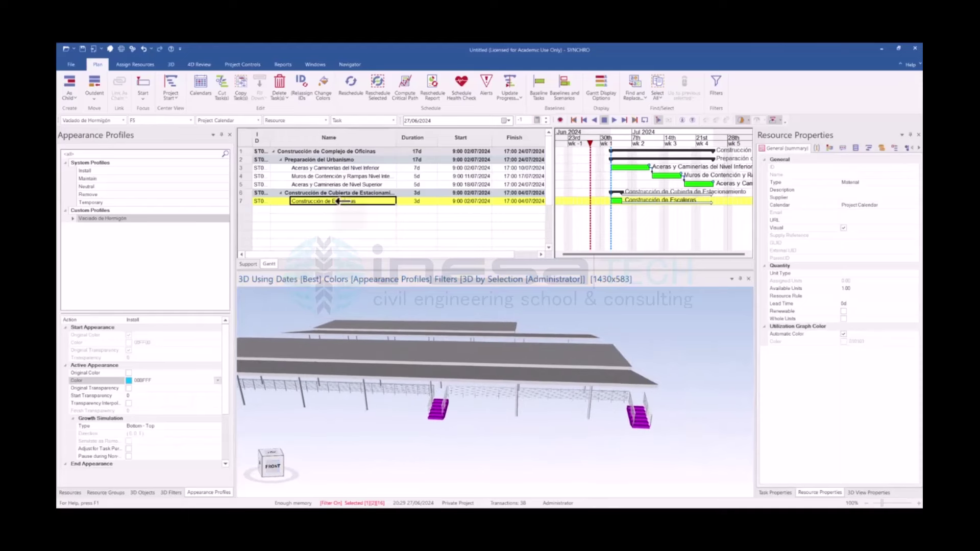
Assign the staircases to Construcción de Escaleras, link it after task 5, and reschedule
right_click(338, 202)
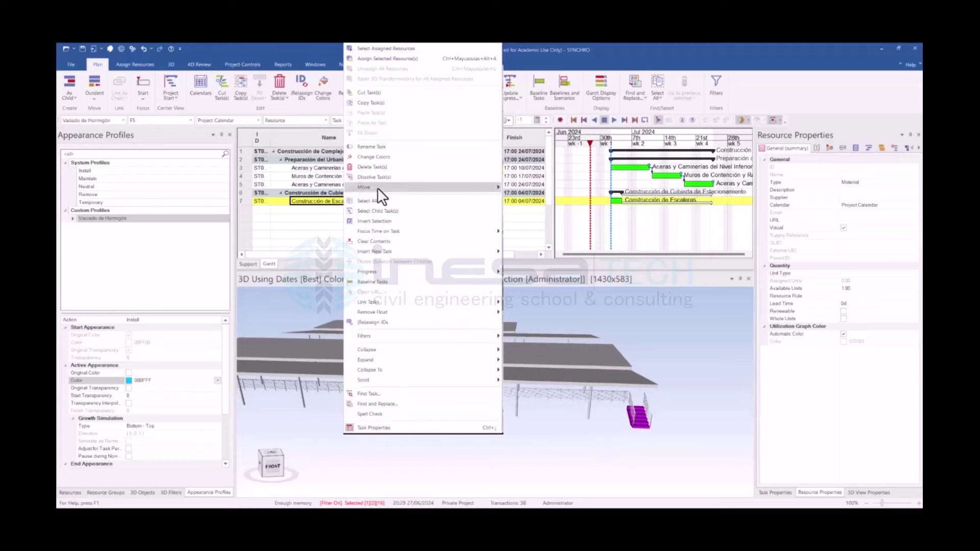
left_click(410, 58)
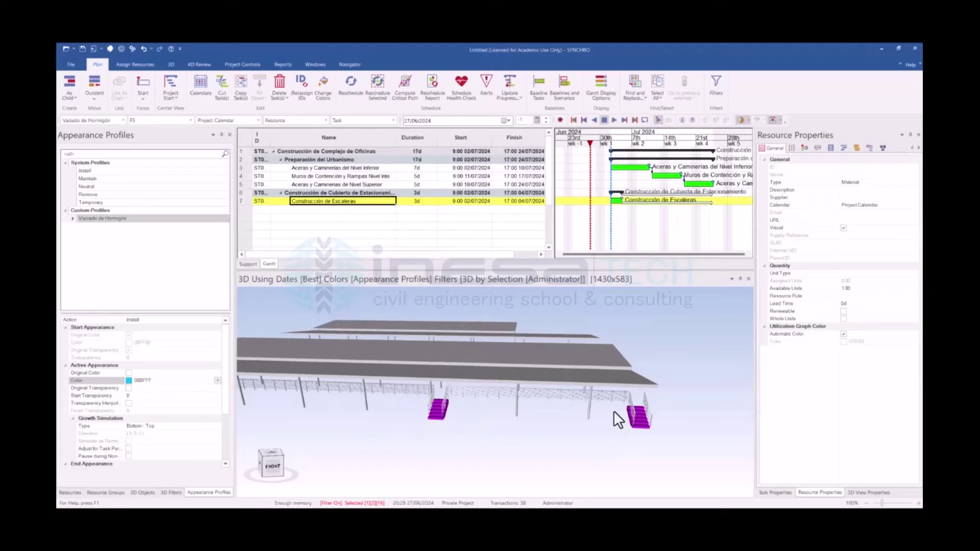
mouse_move(629, 433)
middle_mouse_down()
mouse_move(611, 445)
mouse_move(479, 444)
mouse_move(535, 449)
mouse_move(593, 413)
middle_mouse_up()
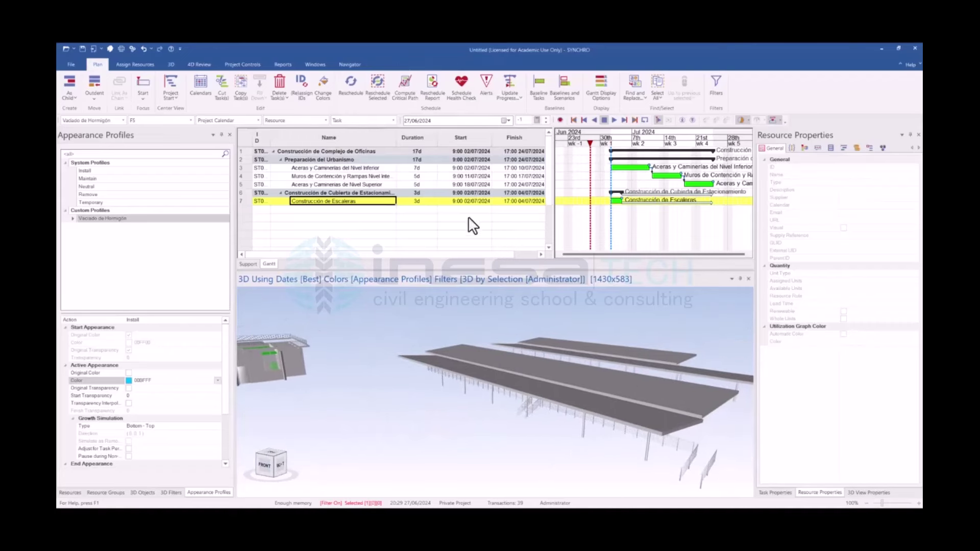
left_click(340, 184, "ctrl")
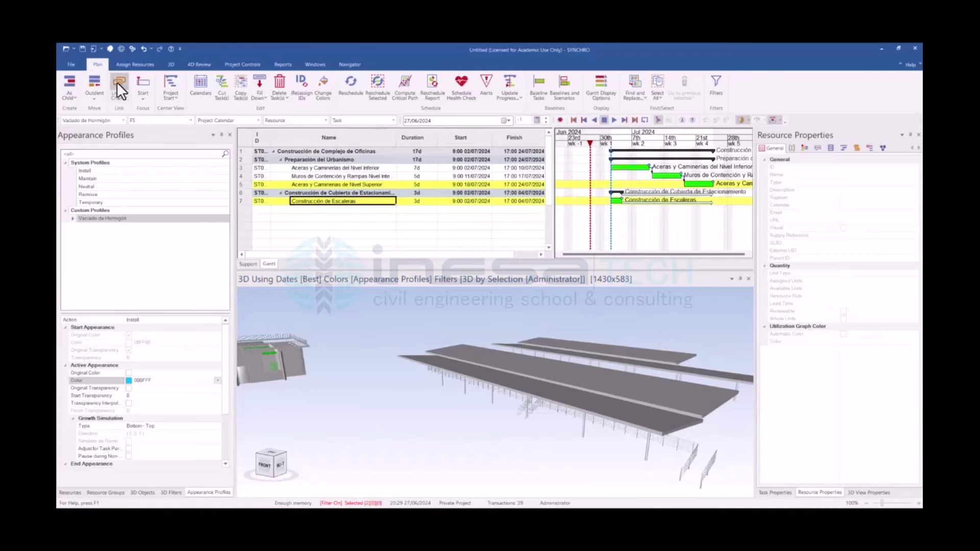
left_click(119, 89)
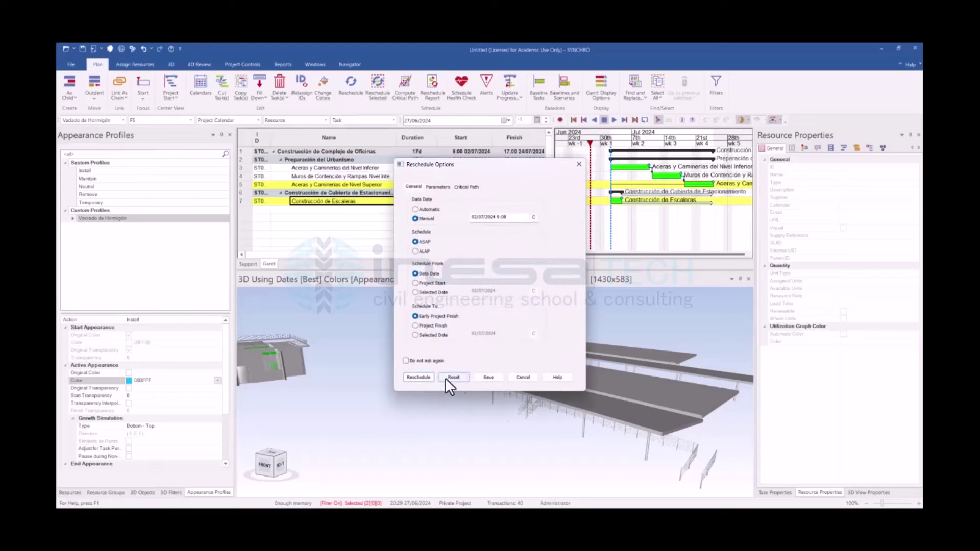
left_click(445, 378)
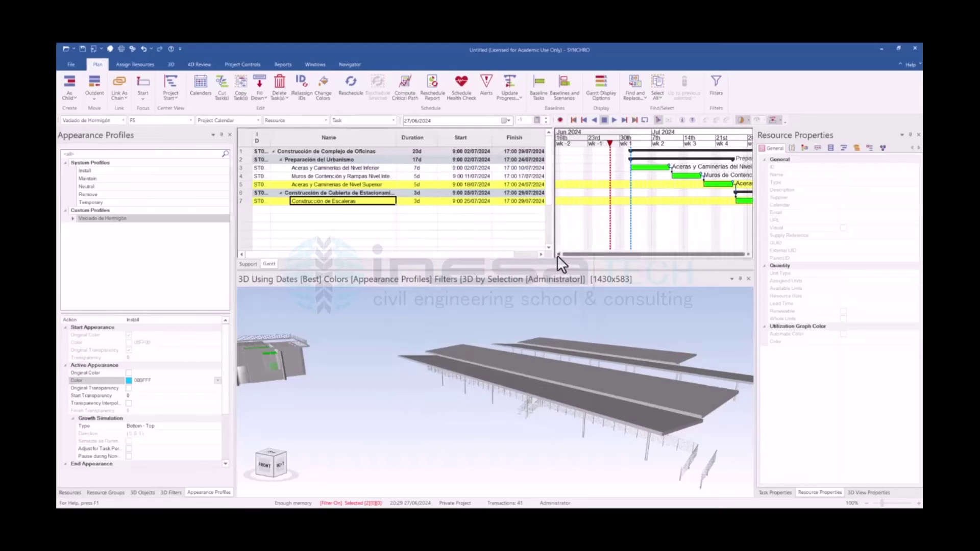
Preview the stairs being built around 27 July–1 August, then return the date to 13/06/2024
mouse_move(610, 143)
left_mouse_down()
mouse_move(757, 157)
mouse_move(646, 167)
mouse_move(672, 166)
left_mouse_up()
mouse_move(747, 476)
left_mouse_down()
mouse_move(570, 421)
mouse_move(651, 406)
left_mouse_up()
scroll(651, 406, "up", 3)
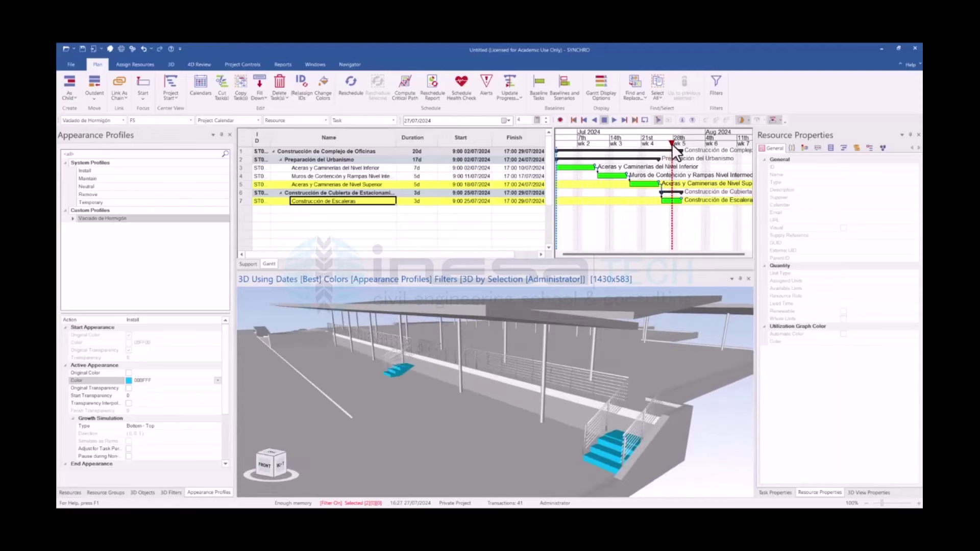
left_click_drag(672, 143, 695, 141)
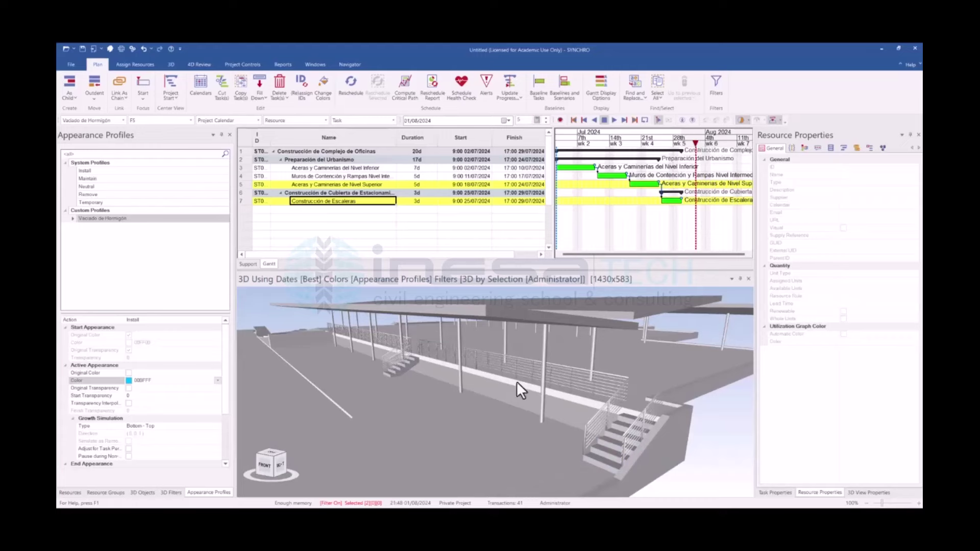
mouse_move(516, 382)
left_mouse_down()
mouse_move(455, 436)
mouse_move(458, 450)
mouse_move(428, 444)
left_mouse_up()
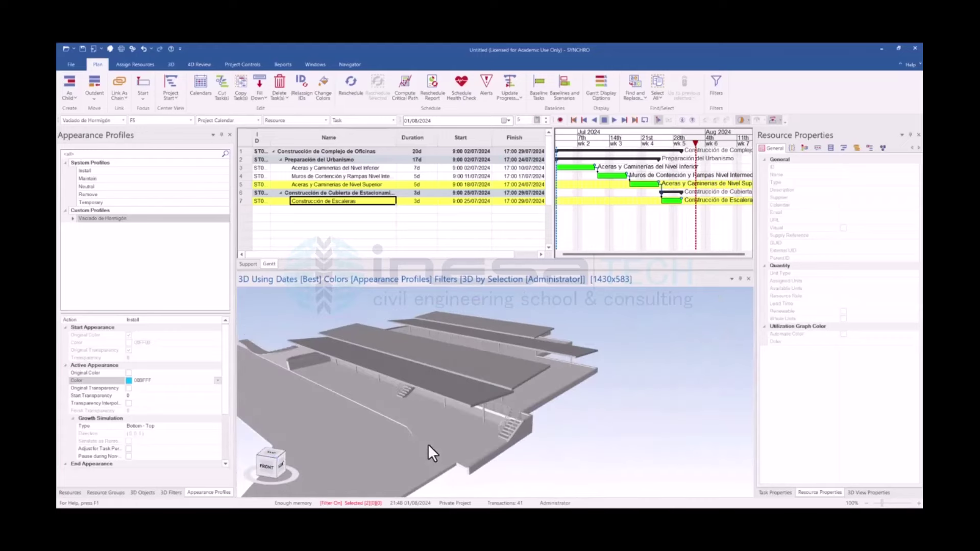
left_click_drag(695, 143, 557, 169)
mouse_move(613, 466)
left_mouse_down()
mouse_move(580, 453)
mouse_move(585, 428)
mouse_move(571, 422)
mouse_move(589, 425)
mouse_move(555, 412)
left_mouse_up()
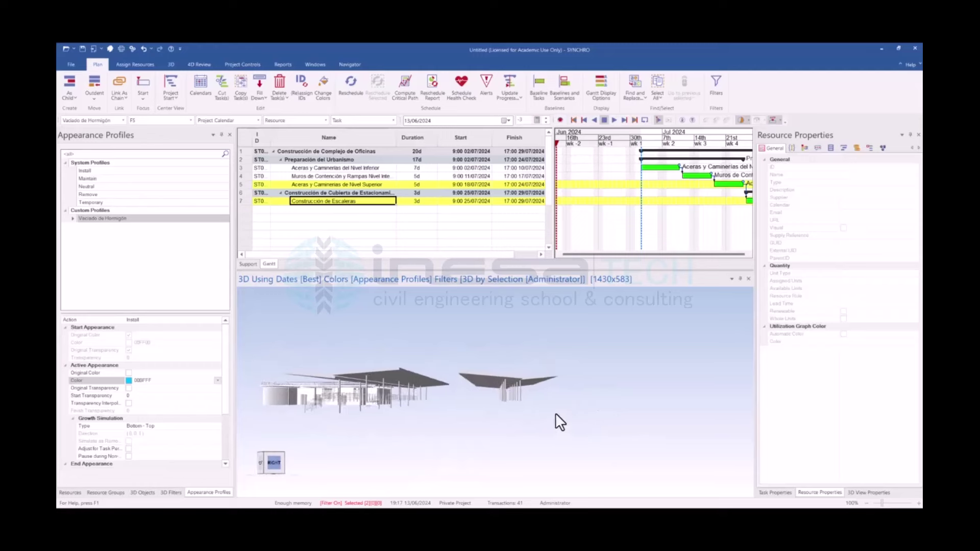
Select the parking roof's columns one by one in the 3D model
left_click(486, 415)
mouse_move(486, 416)
left_mouse_down()
mouse_move(495, 470)
mouse_move(636, 467)
mouse_move(620, 475)
mouse_move(650, 477)
mouse_move(635, 444)
mouse_move(517, 416)
mouse_move(589, 476)
mouse_move(587, 467)
mouse_move(682, 477)
mouse_move(558, 466)
mouse_move(550, 427)
mouse_move(503, 415)
mouse_move(529, 420)
mouse_move(563, 366)
mouse_move(476, 419)
left_mouse_up()
left_click(488, 389, "ctrl")
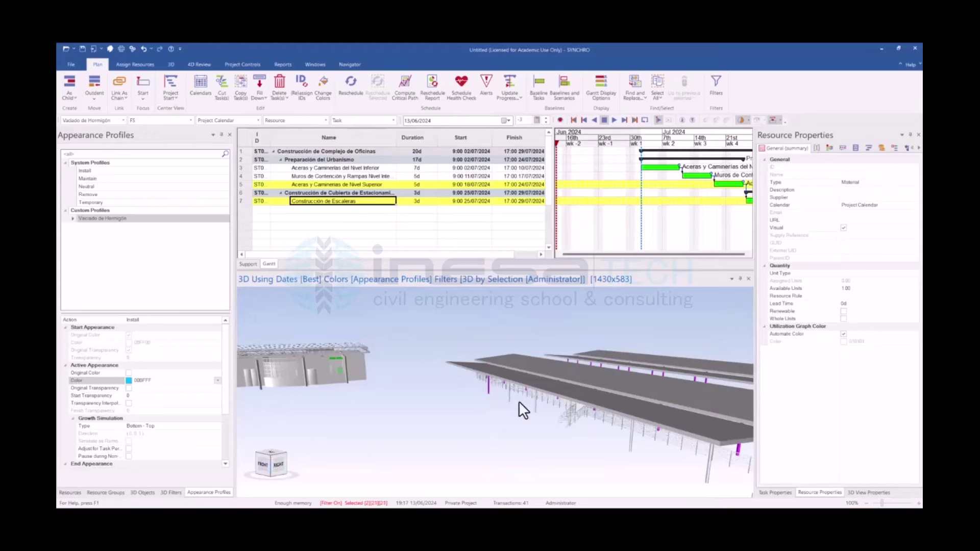
left_click(536, 409, "ctrl")
mouse_move(564, 446)
left_mouse_down()
mouse_move(587, 466)
mouse_move(608, 464)
mouse_move(436, 452)
left_mouse_up()
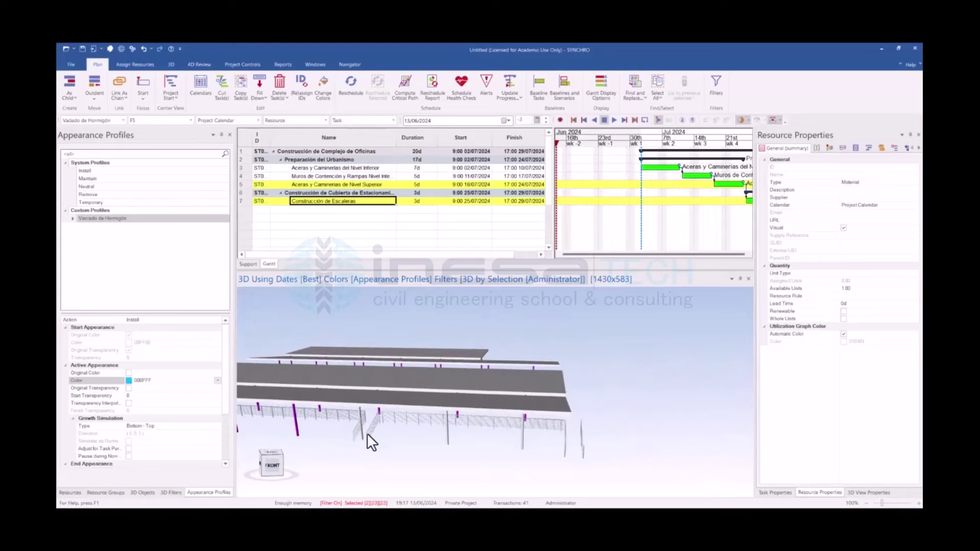
left_click(363, 438, "ctrl")
left_click(448, 442, "ctrl")
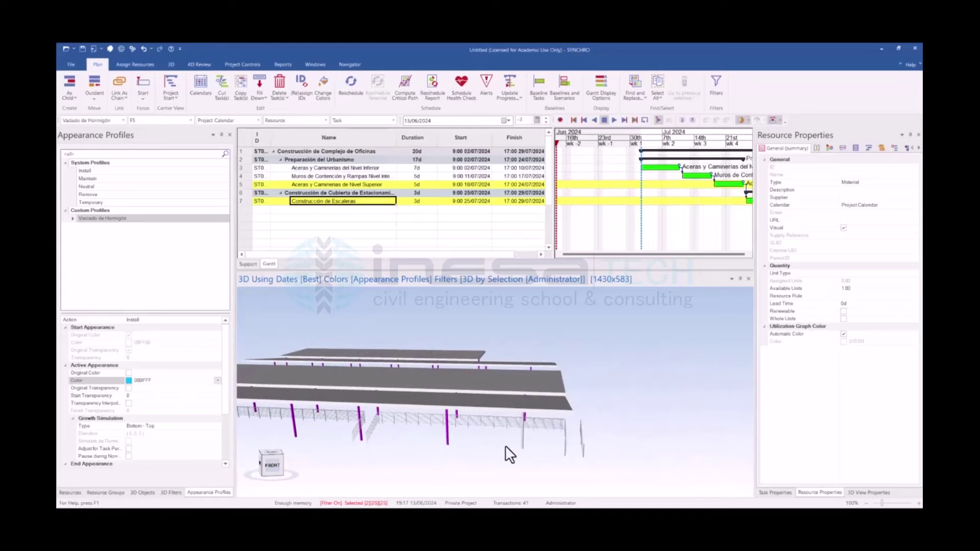
left_click(530, 449, "ctrl")
mouse_move(554, 465)
left_mouse_down()
mouse_move(420, 437)
mouse_move(604, 452)
mouse_move(313, 229)
left_mouse_up()
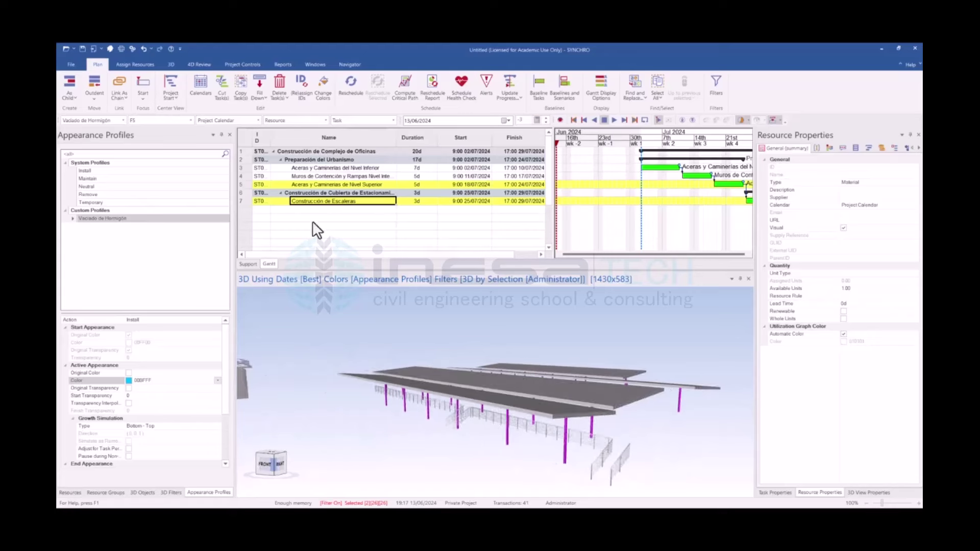
Add task 'Instalación de Columnas de Cubierta de Estacionamiento' in row 8 with a 2-day duration
left_click(309, 212)
type("Instalación de Columnas de Cubierta de E")
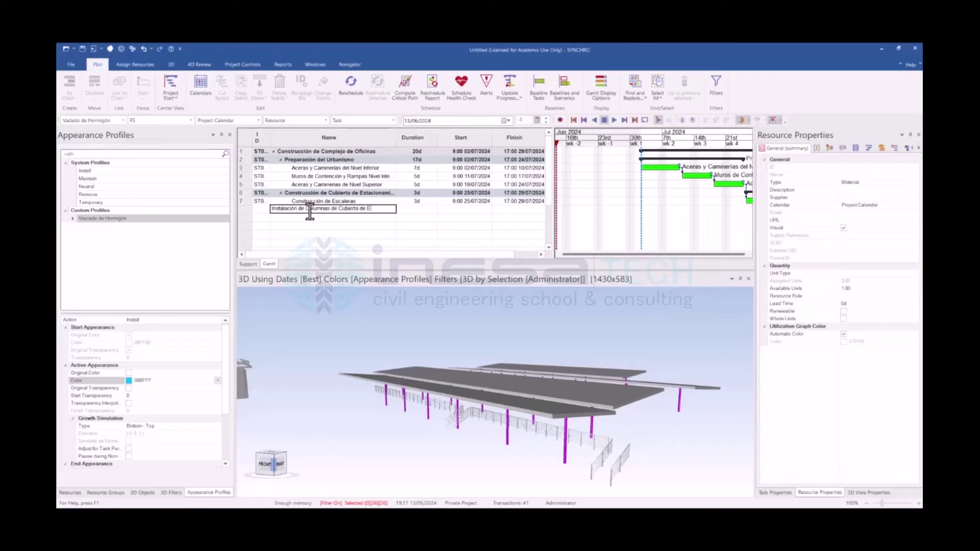
type("stacionamiento")
key("Return")
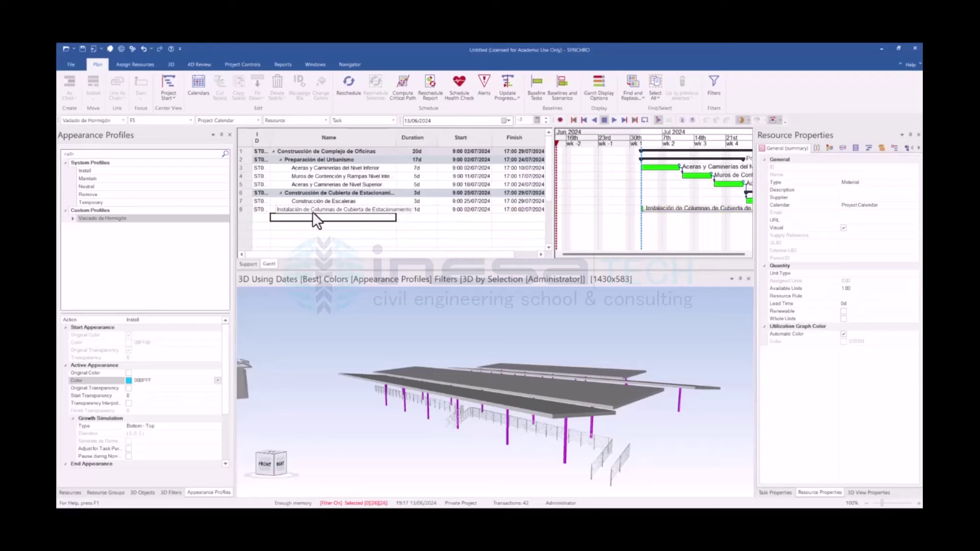
left_click(412, 210)
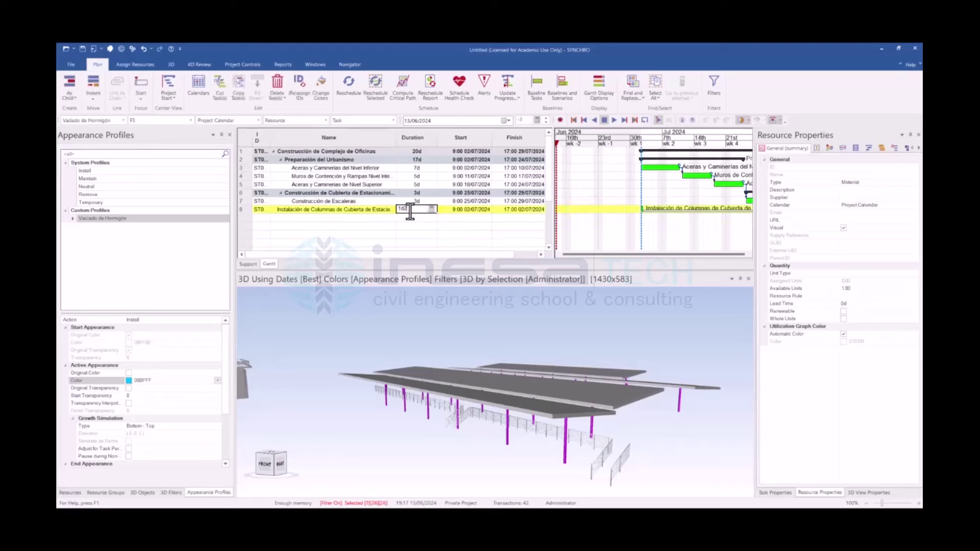
left_click(391, 212)
key("Return")
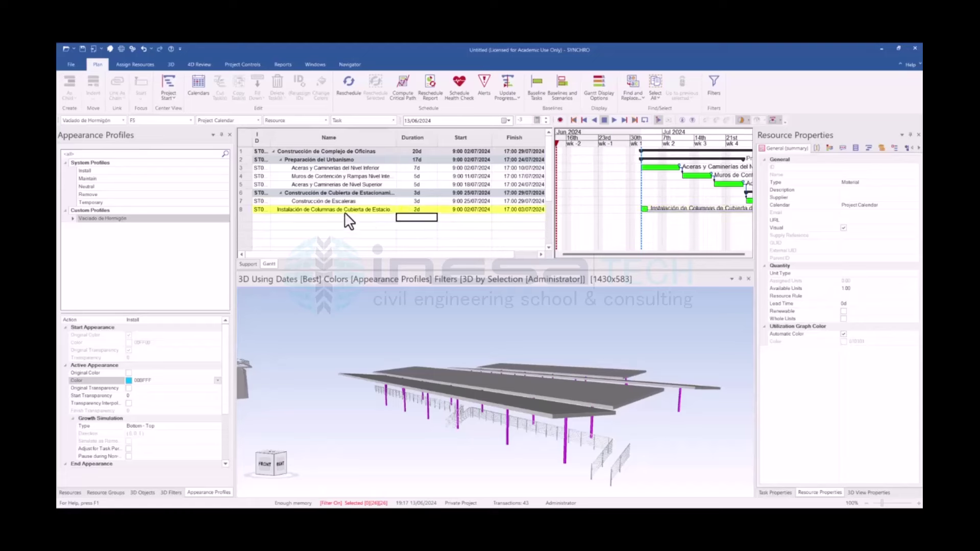
Indent the column task under Construcción de Cubierta de Estacionamiento
left_click(94, 85)
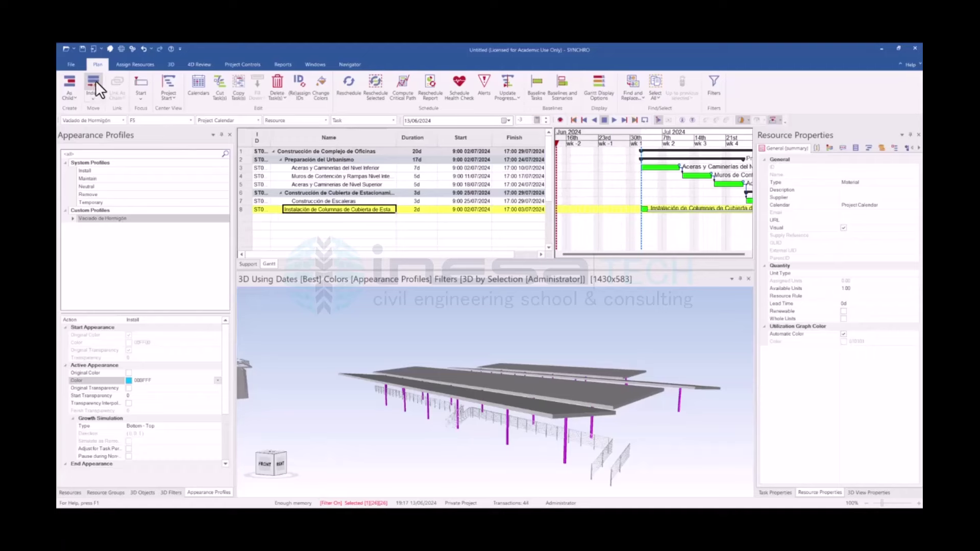
left_click(279, 195)
left_click(328, 208)
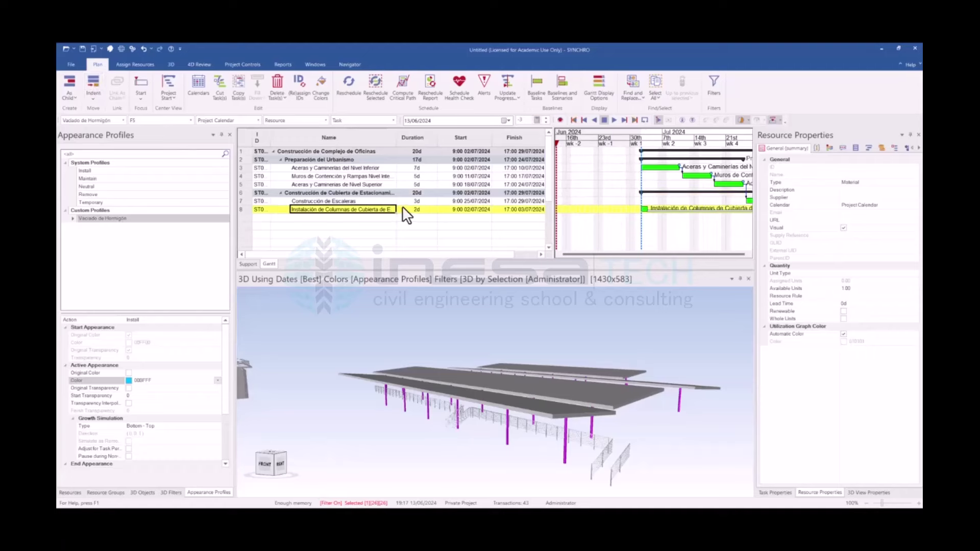
scroll(480, 359, "down", 3)
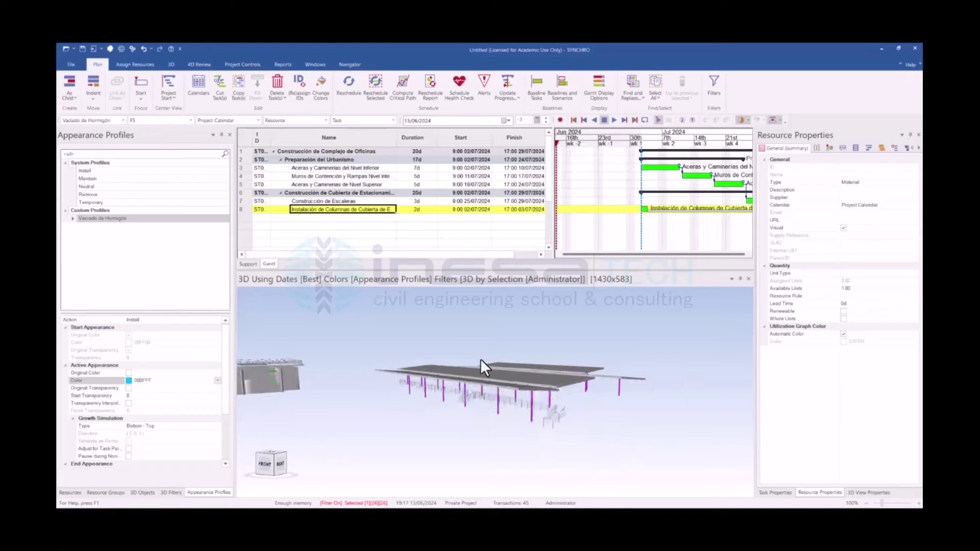
Create a 'Columnas de Acero' appearance profile with gold DAA520 active colour
right_click(337, 210)
left_click(297, 338)
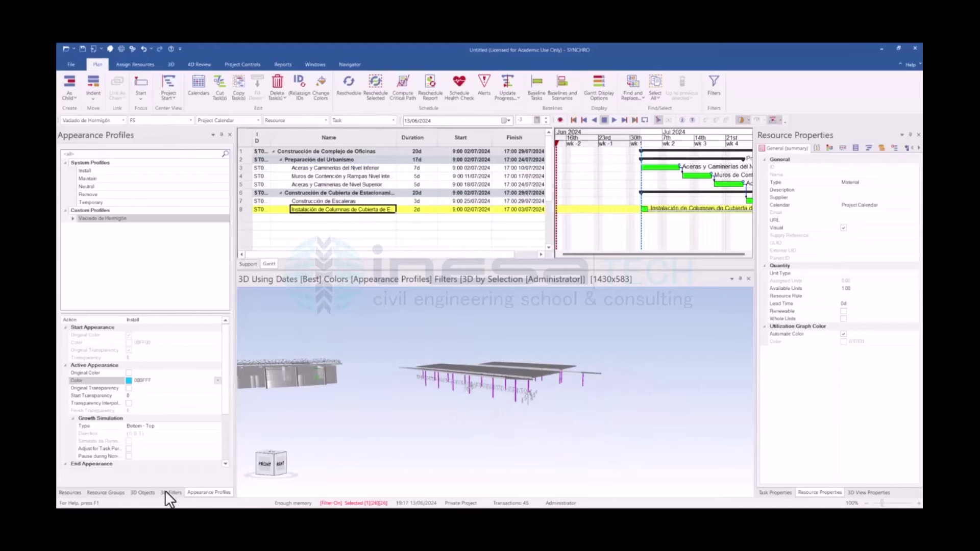
left_click(110, 266)
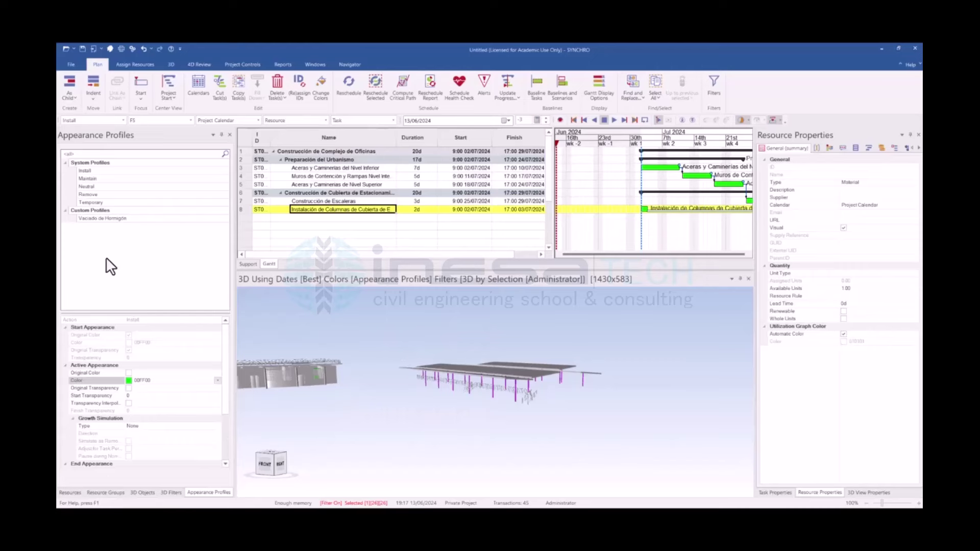
right_click(109, 266)
left_click(130, 265)
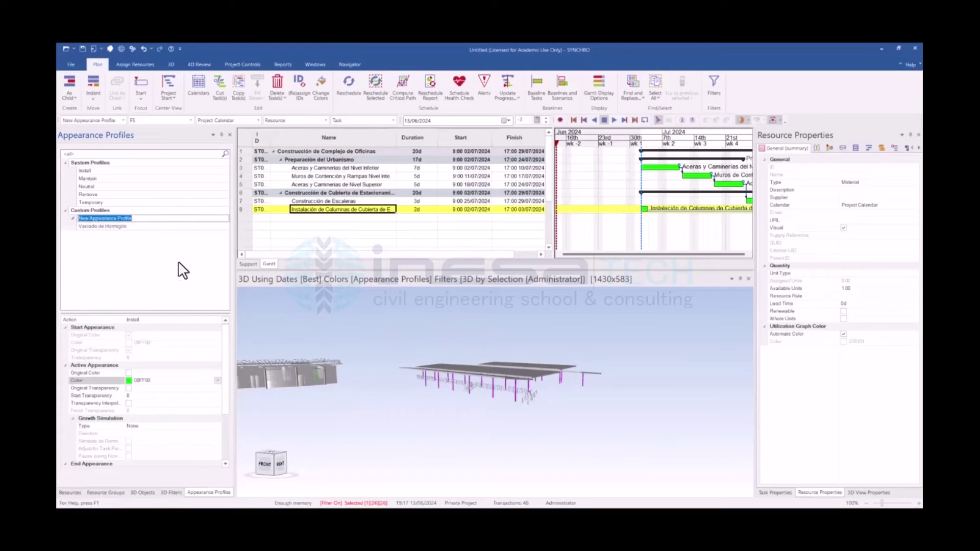
type("Columnas de Acero")
key("Return")
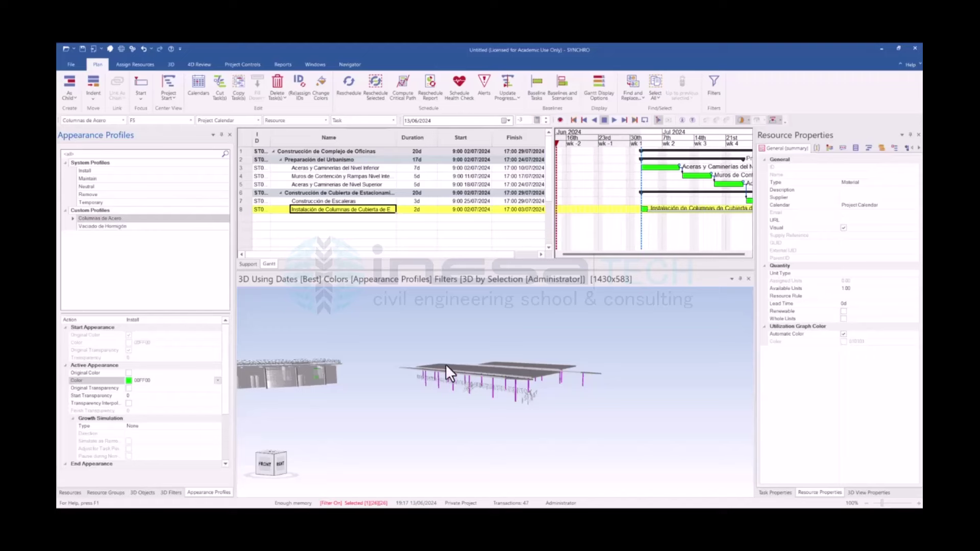
left_click(218, 380)
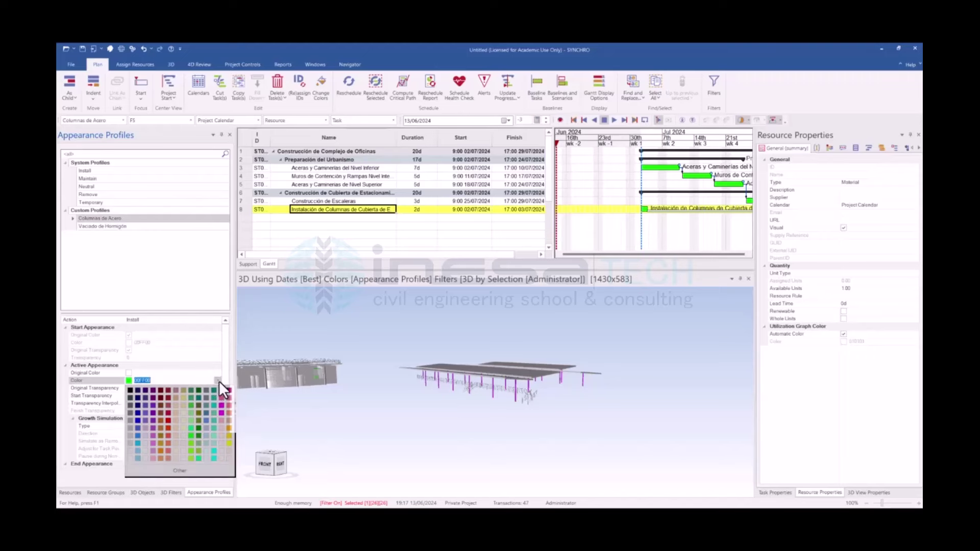
left_click(160, 445)
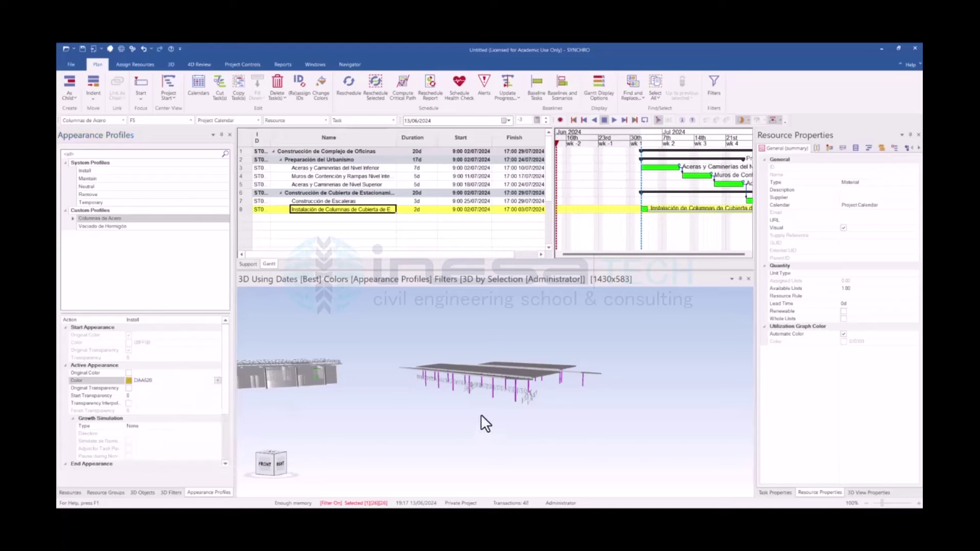
Assign the selected roof columns to the column installation task
right_click(346, 209)
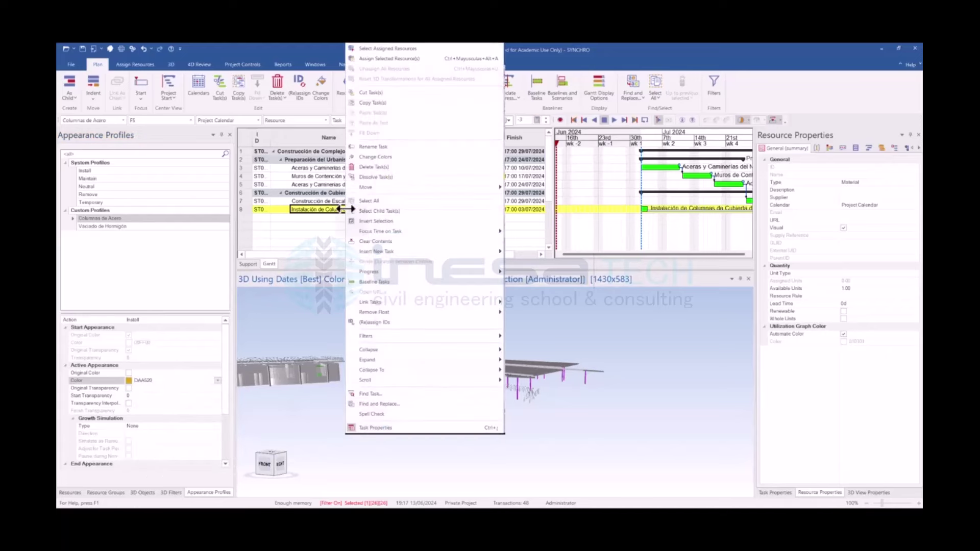
left_click(403, 59)
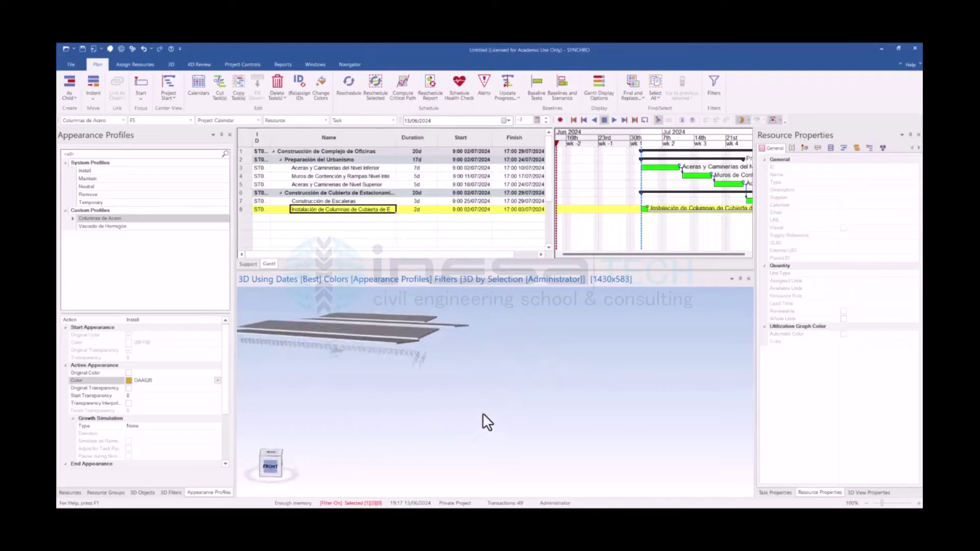
mouse_move(483, 413)
middle_mouse_down()
mouse_move(620, 409)
mouse_move(490, 446)
middle_mouse_up()
scroll(499, 446, "up", 3)
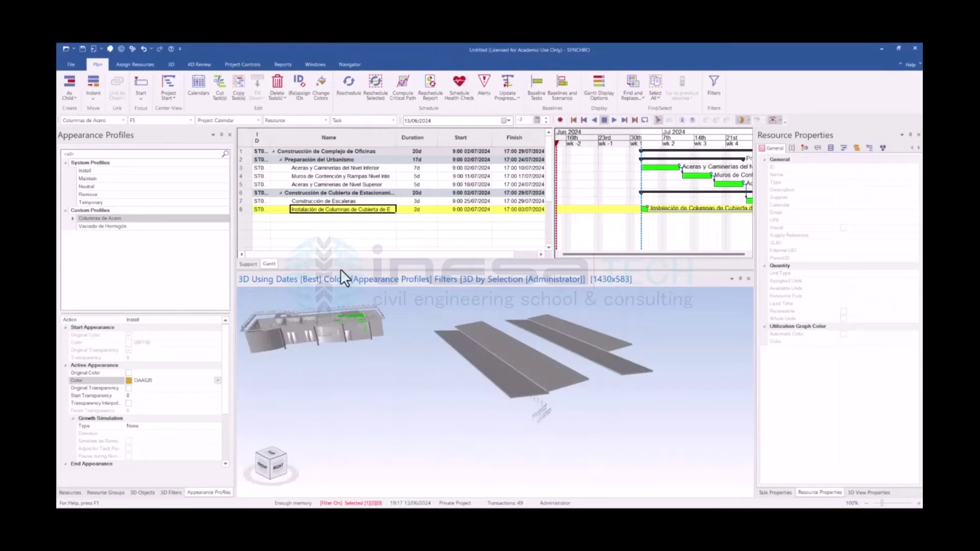
Insert a task 'Instalación de Cubierta Metálica' below the column installation task
right_click(320, 211)
mouse_move(360, 252)
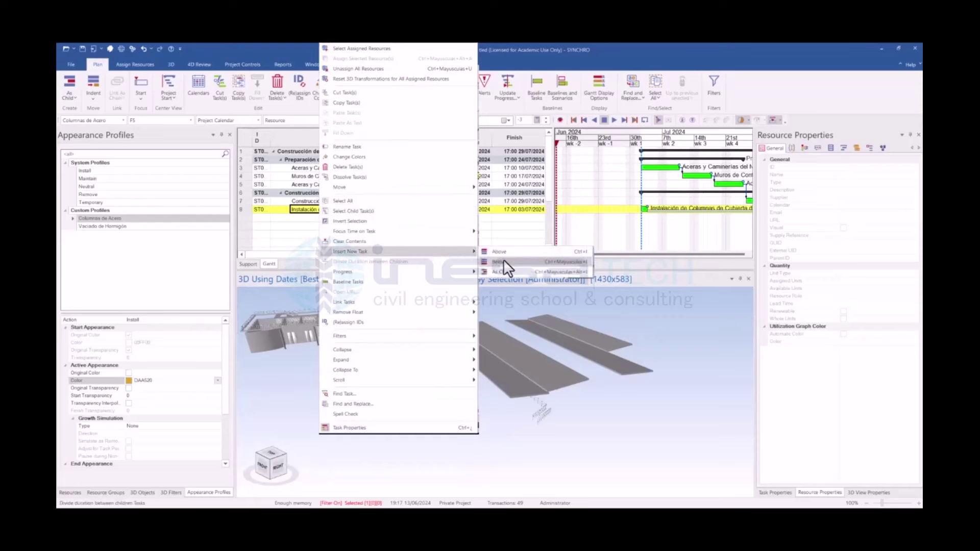
left_click(504, 261)
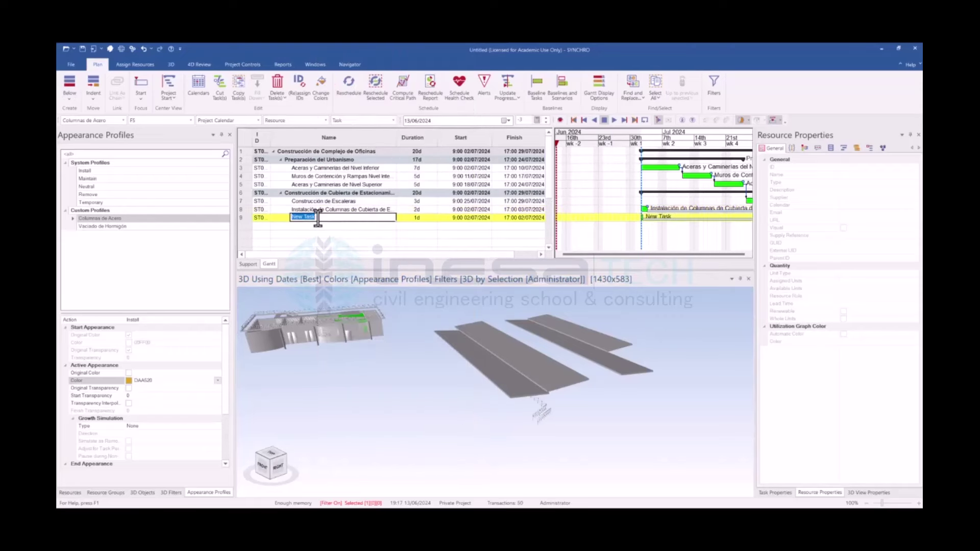
type("Instalación de ")
type("Cubierta Metál")
type("ica")
key("Return")
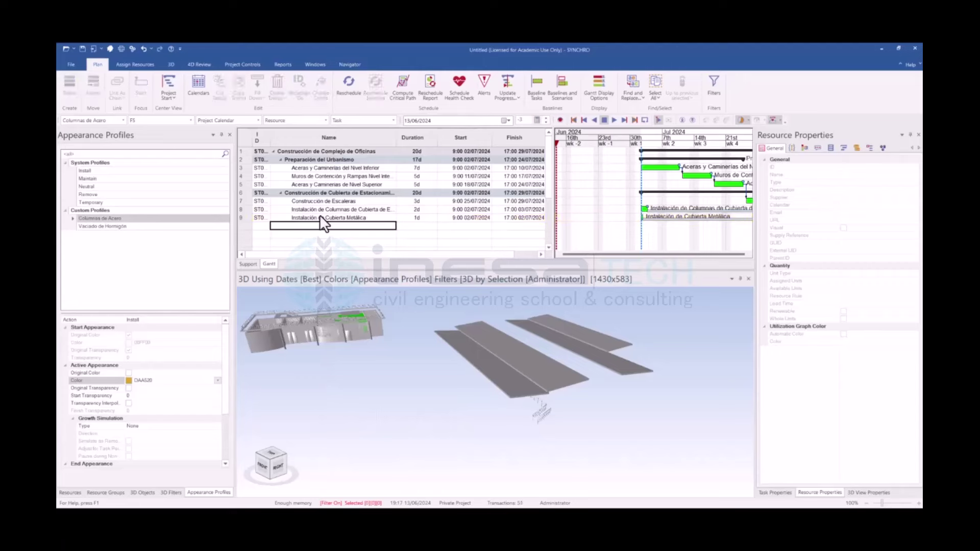
left_click(305, 220)
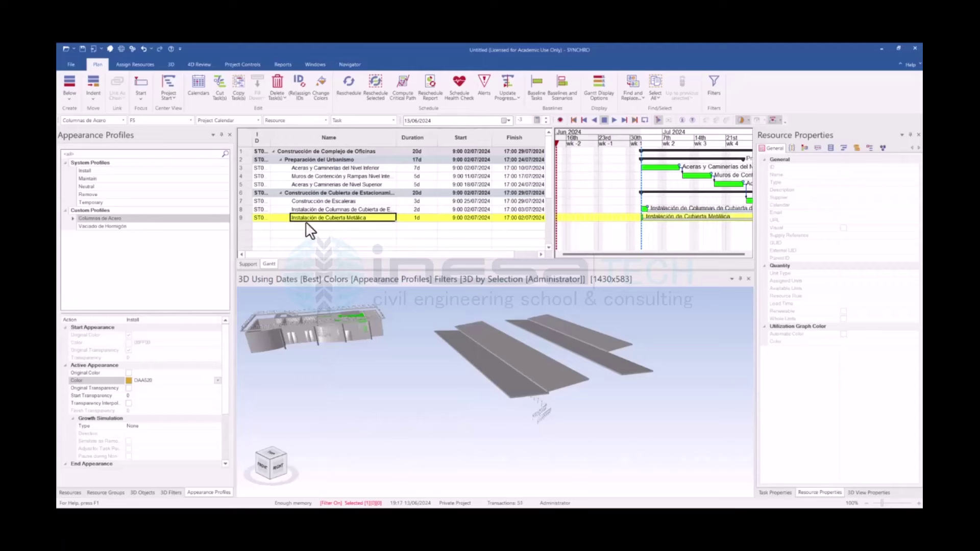
Copy the Columnas de Acero profile and rename the pasted copy 'Cubierta Metálica'
right_click(110, 221)
left_click(130, 257)
left_click(124, 255)
right_click(121, 250)
left_click(151, 299)
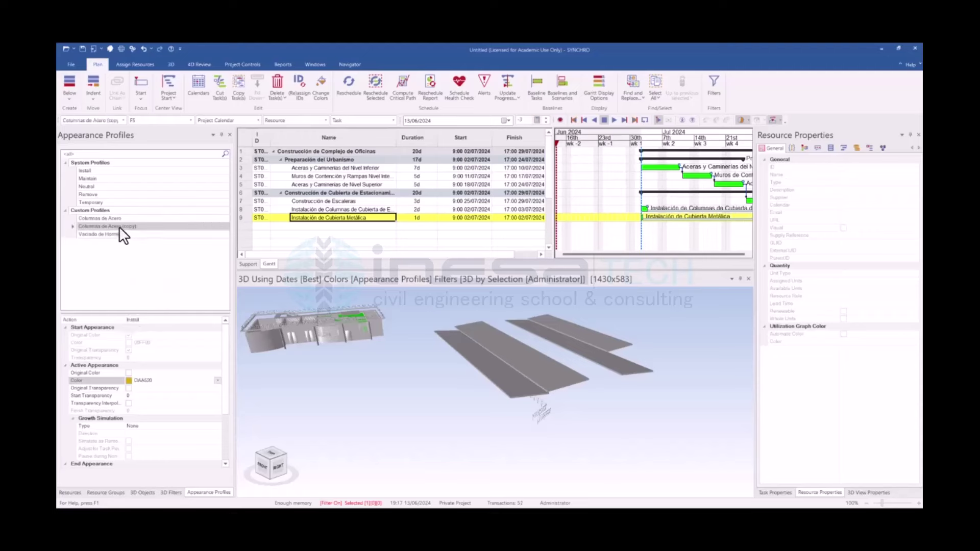
left_click(118, 226)
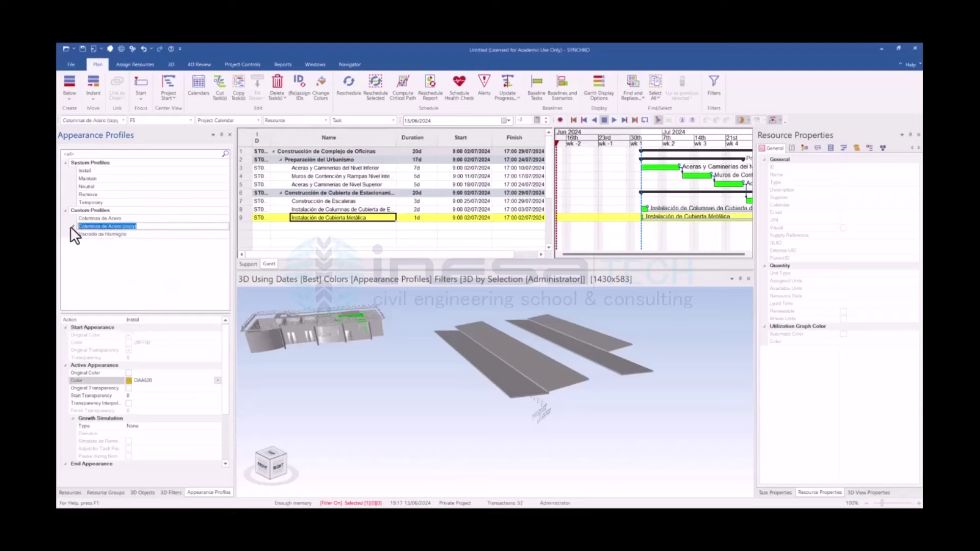
type("Cubierta Met")
type("álica")
key("Return")
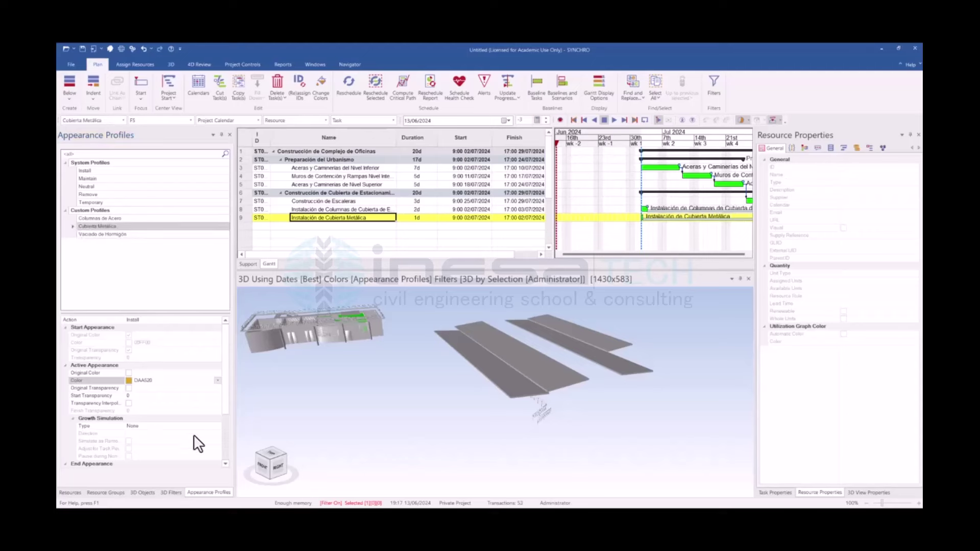
Set the Cubierta Metálica growth simulation type to Left-Right
left_click(202, 428)
left_click(213, 427)
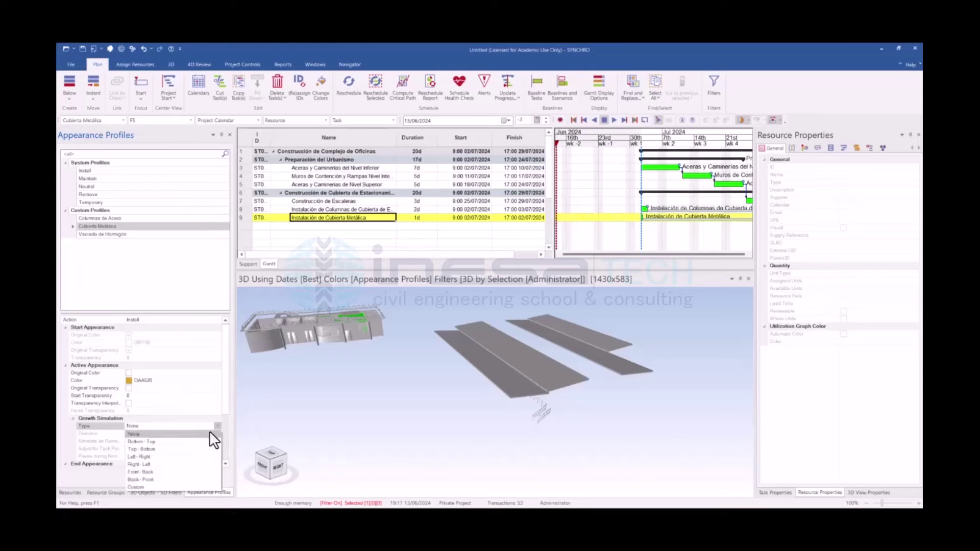
left_click(192, 459)
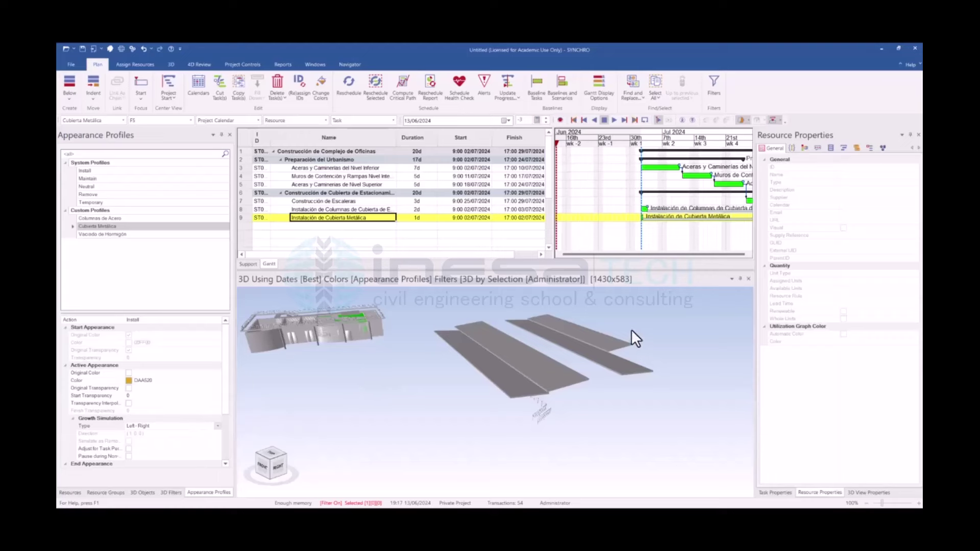
Assign the right-hand roof slabs to Instalación de Cubierta Metálica and make it 4 days long
left_click(590, 344)
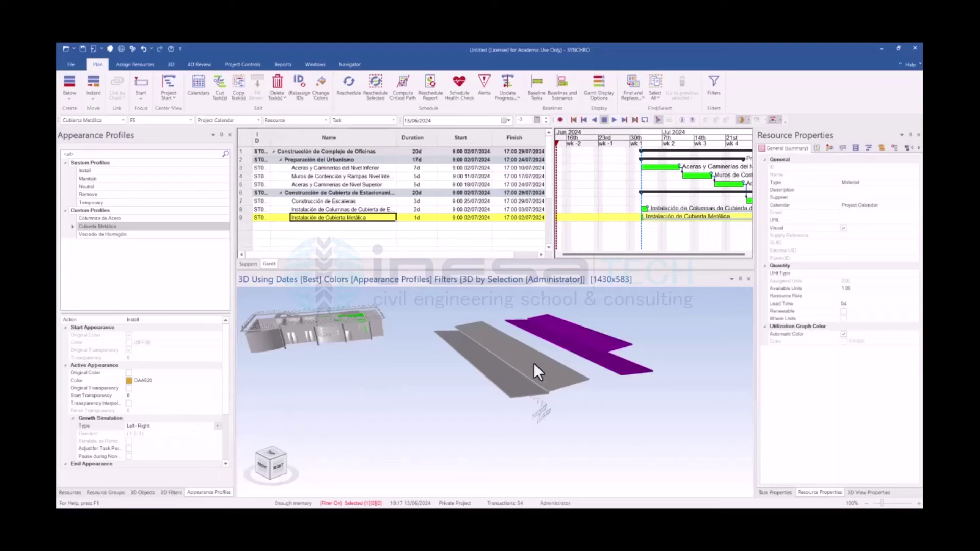
right_click(310, 218)
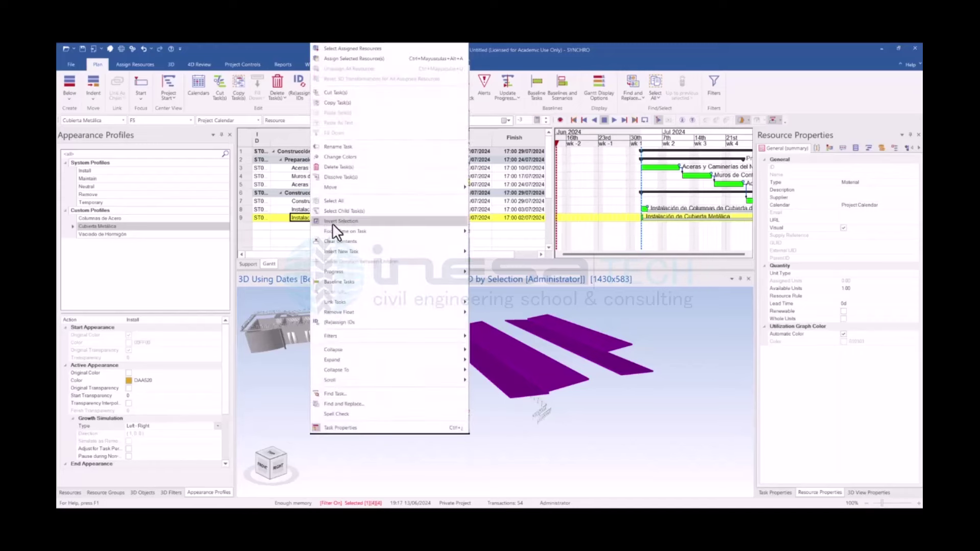
left_click(362, 59)
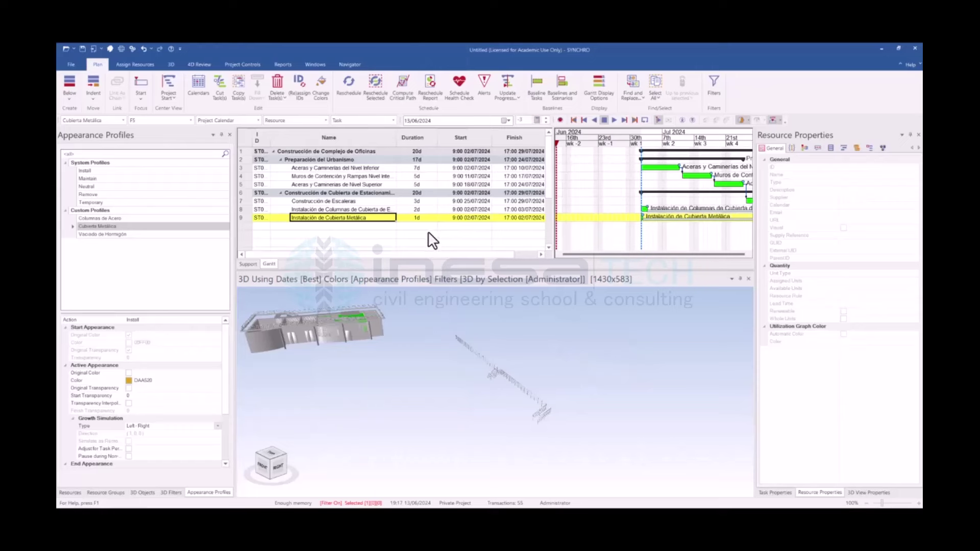
left_click(418, 217)
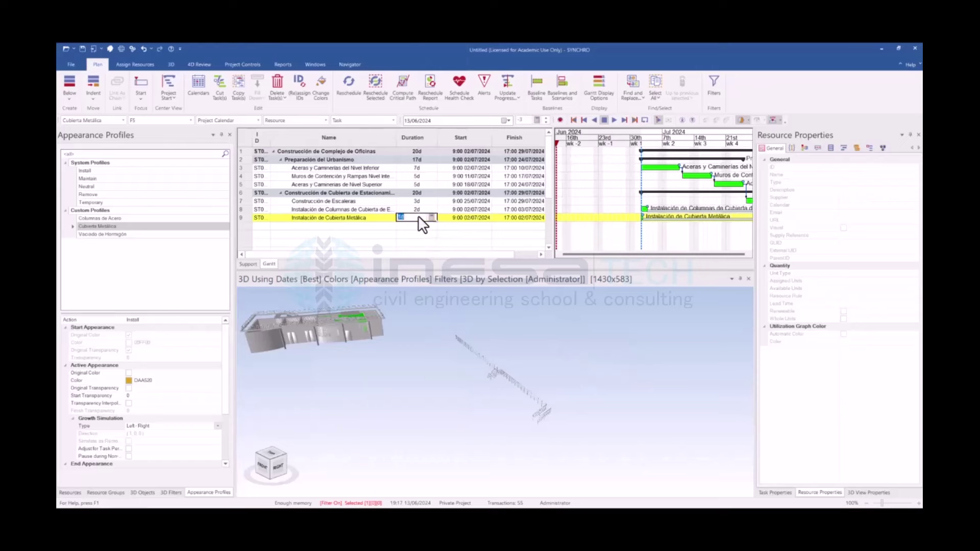
type("4")
key("Return")
left_click(371, 226)
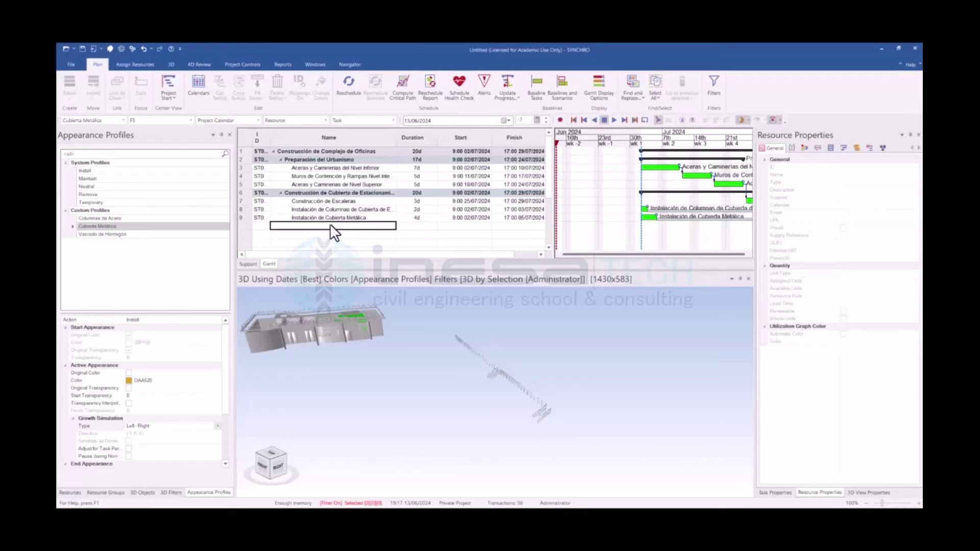
left_click(321, 219)
Insert a task 'Instalación de Barandillas' below the metal roof task
right_click(321, 220)
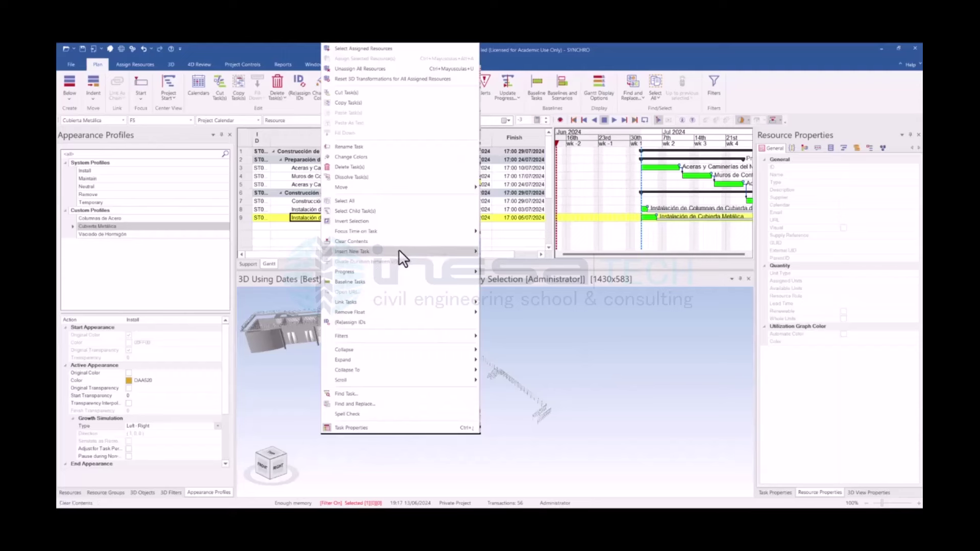
left_click(501, 265)
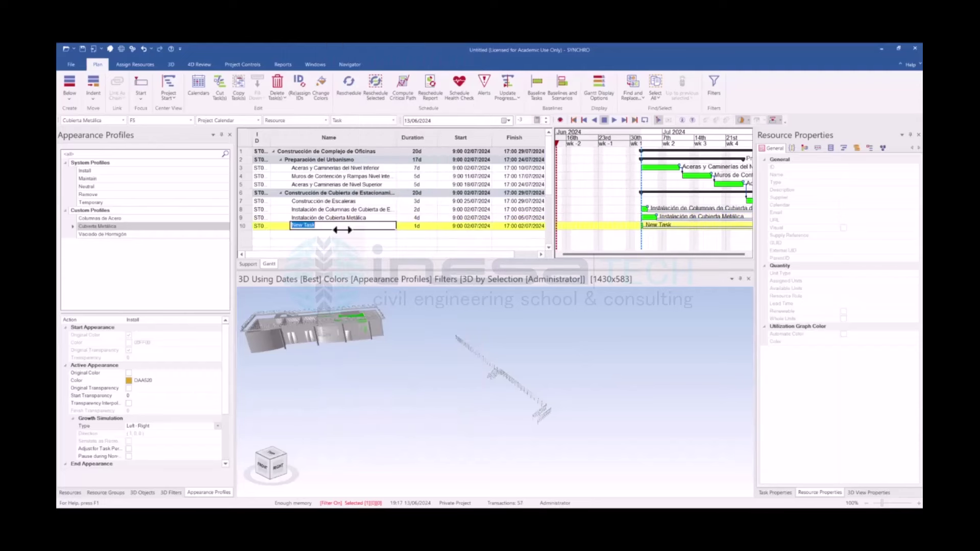
type("Instalación d")
key("Return")
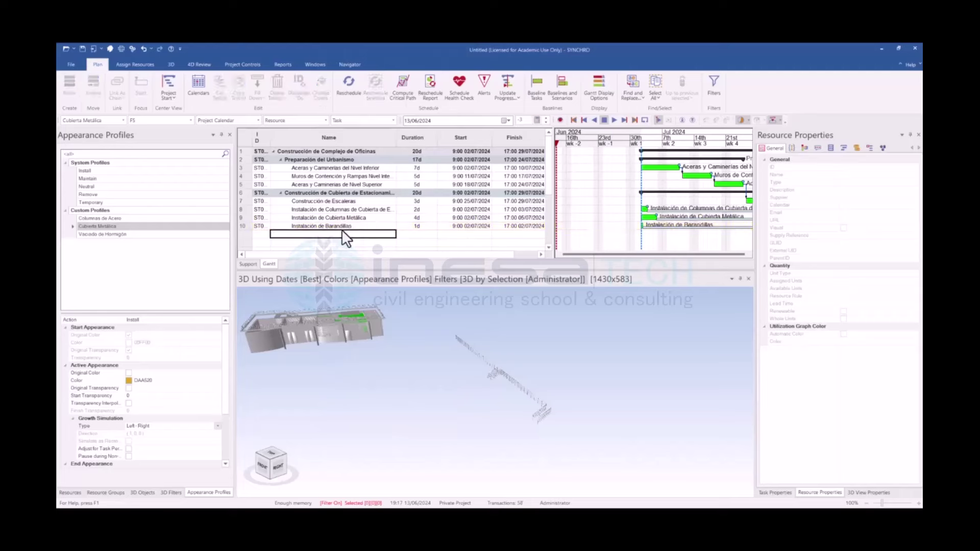
Assign the railing to Instalación de Barandillas using the Install appearance profile
left_click(119, 118)
left_click(102, 148)
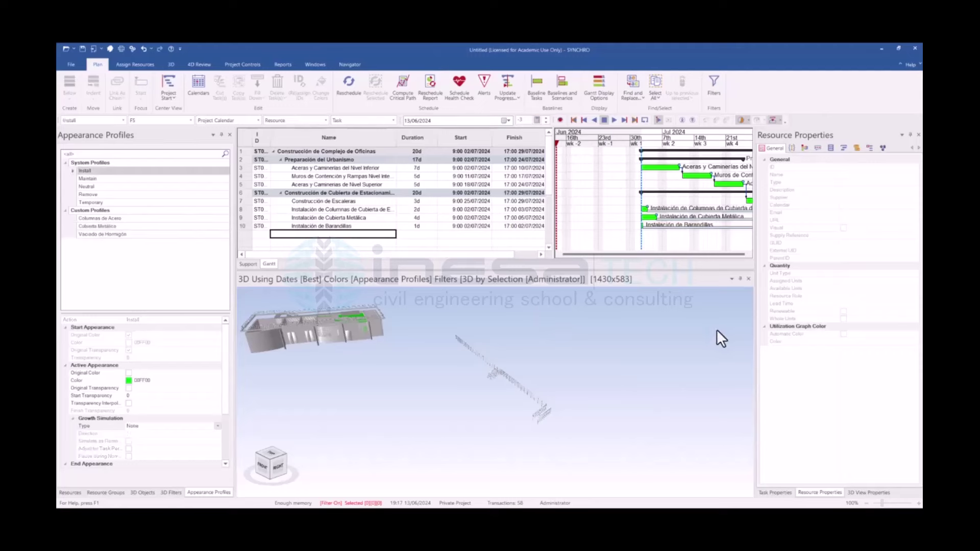
left_click_drag(571, 323, 441, 470)
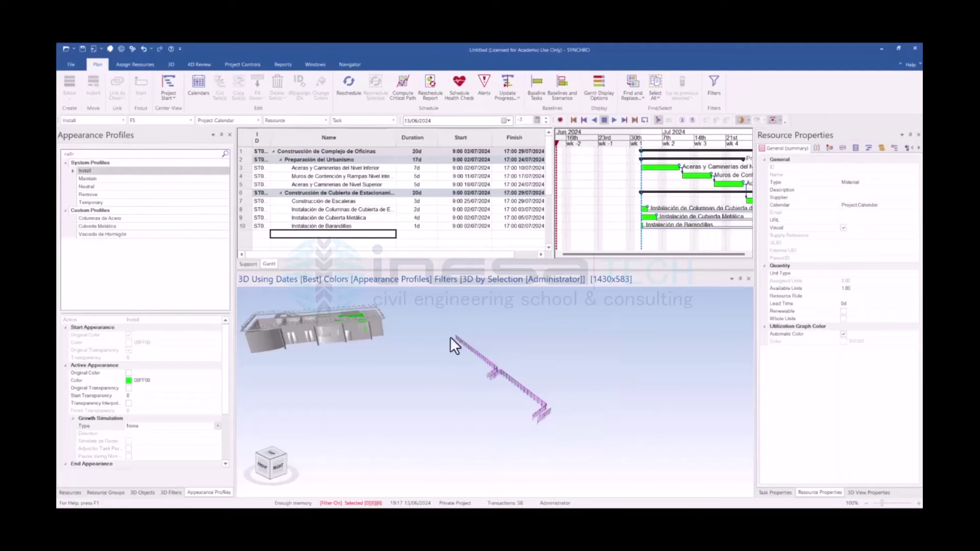
left_click(344, 226)
right_click(345, 228)
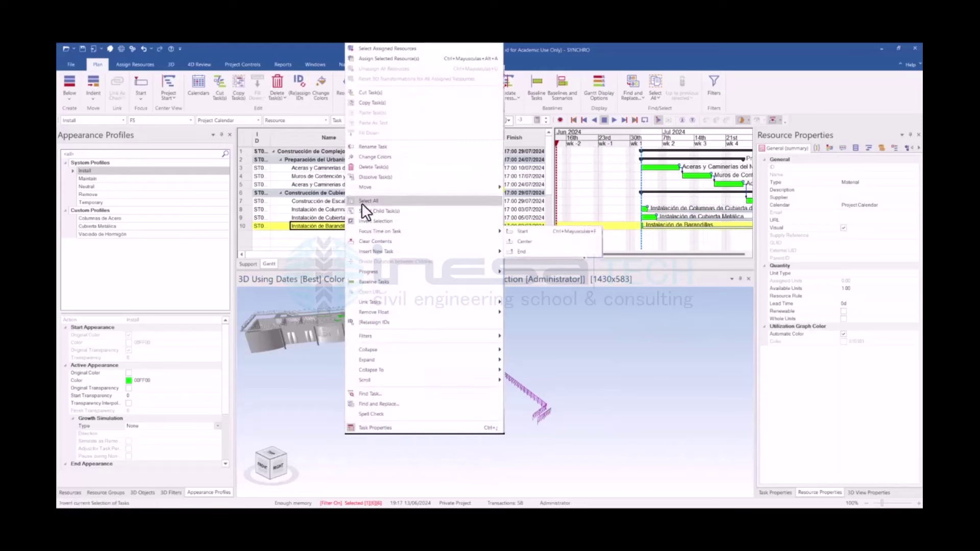
left_click(406, 63)
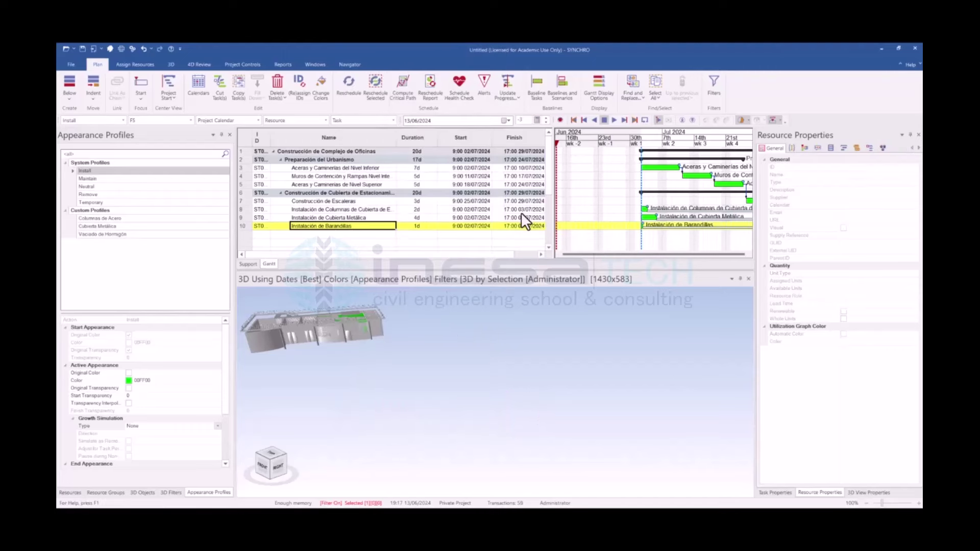
Set the railing task's duration to 2 days
left_click(416, 226)
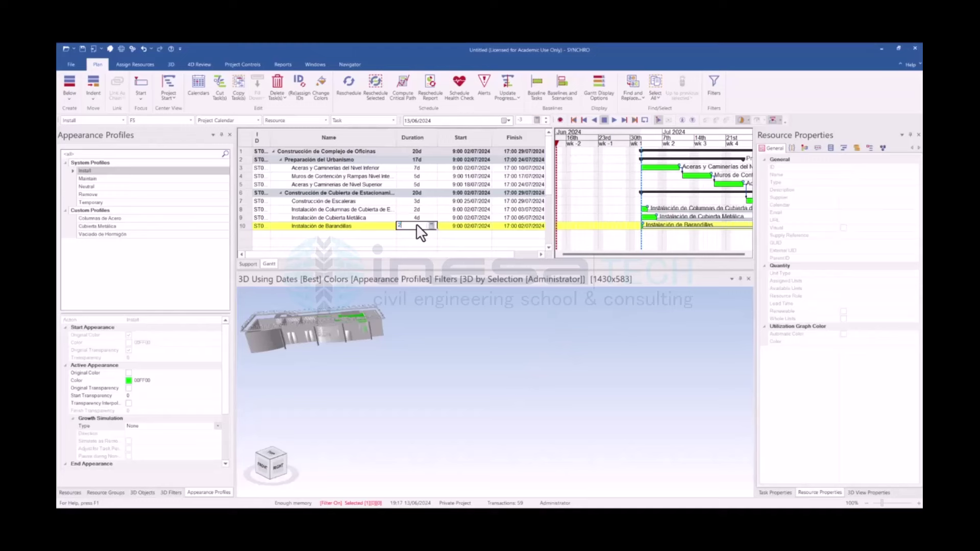
key("Return")
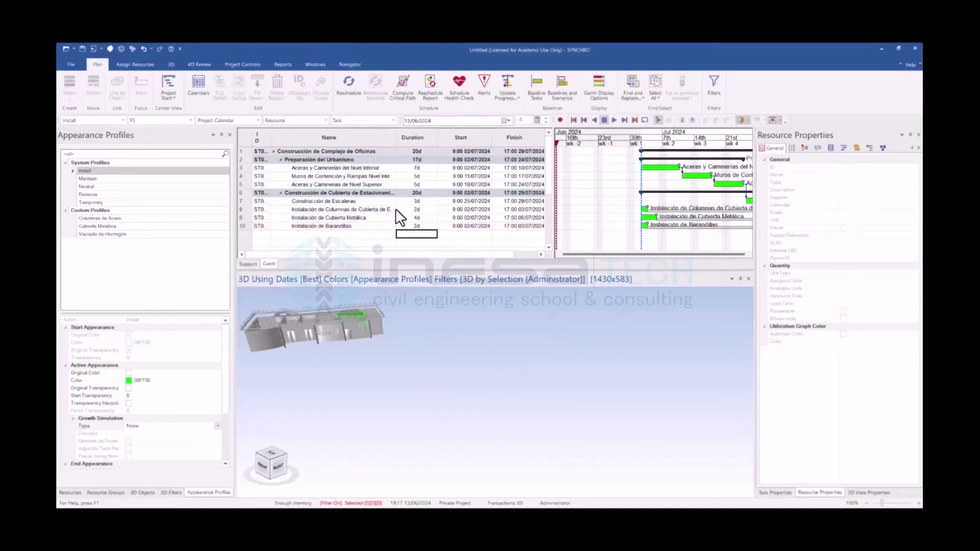
left_click_drag(348, 203, 344, 209)
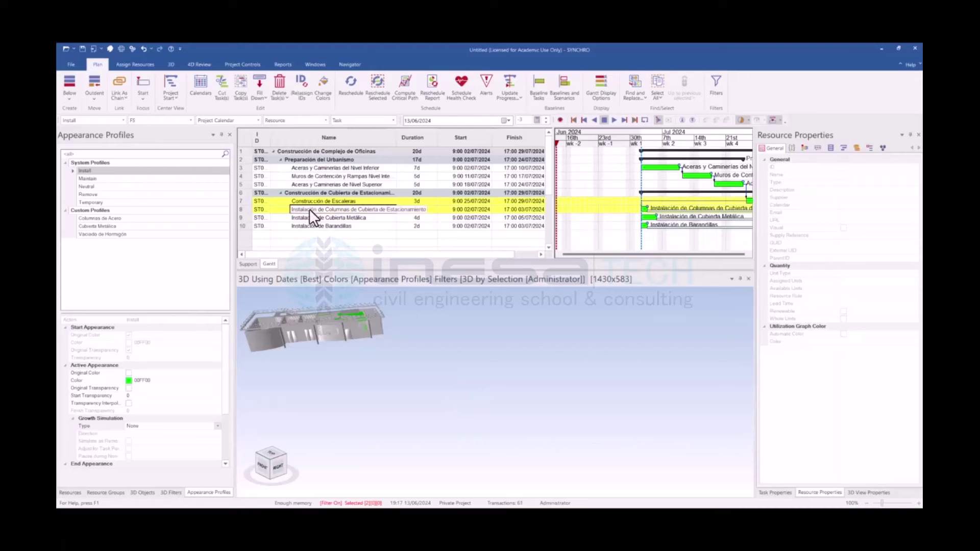
Chain the column, metal roof and railing tasks and reschedule, ending 08/08/2024
left_click(281, 211)
left_click(284, 217, "ctrl")
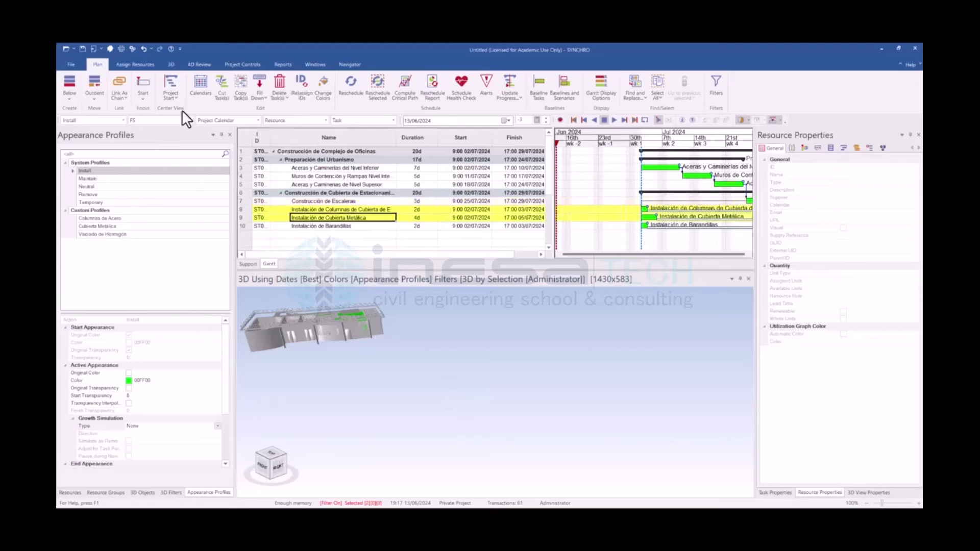
left_click(120, 86)
left_click(282, 218)
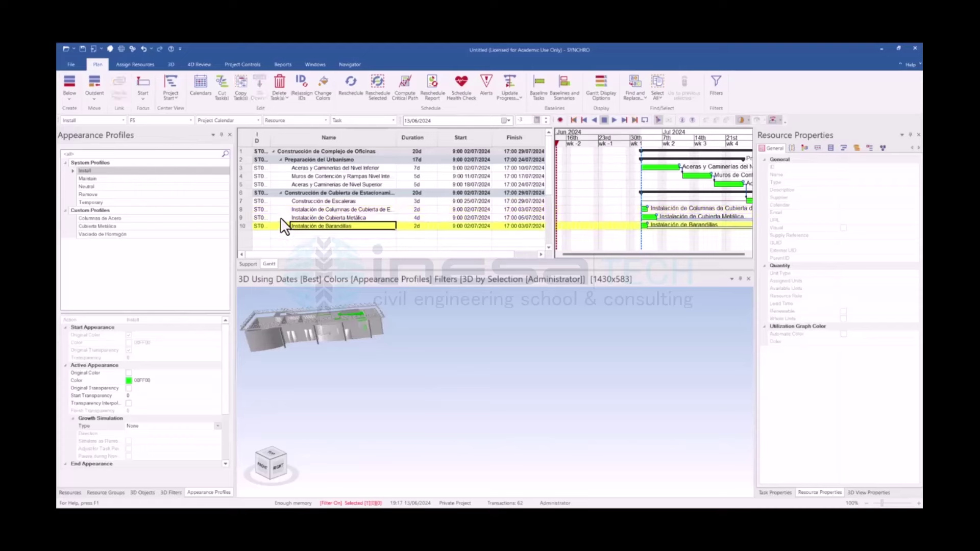
left_click(282, 227, "ctrl")
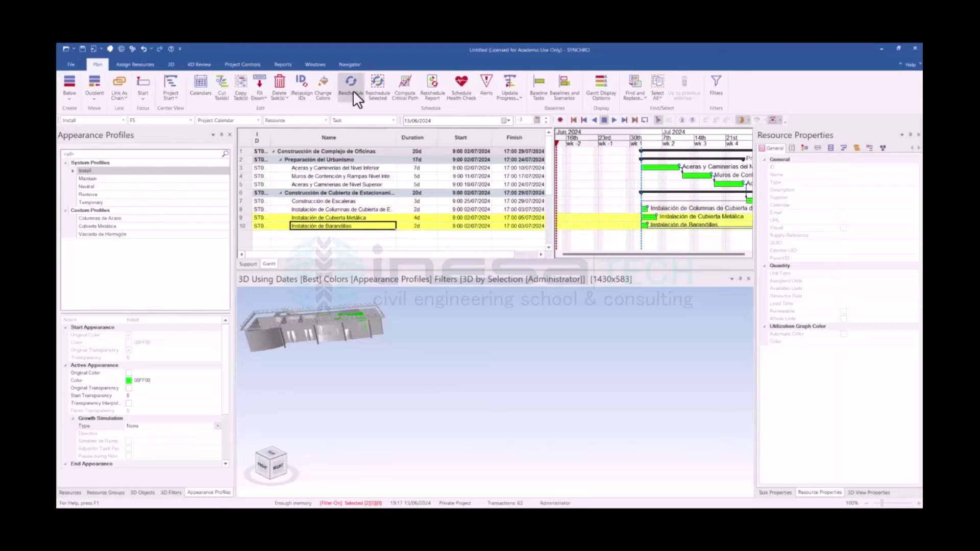
key("F9")
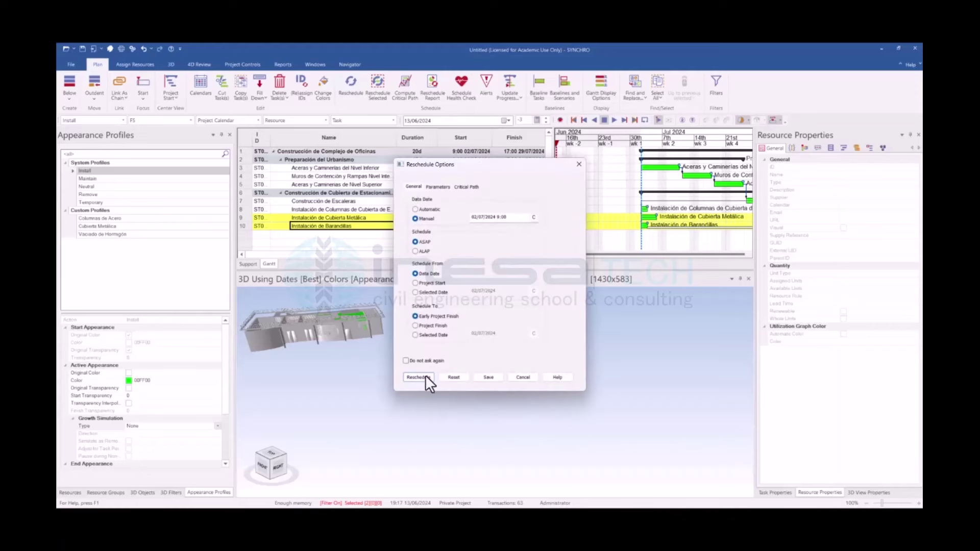
left_click(427, 379)
scroll(630, 197, "down", 3, "ctrl")
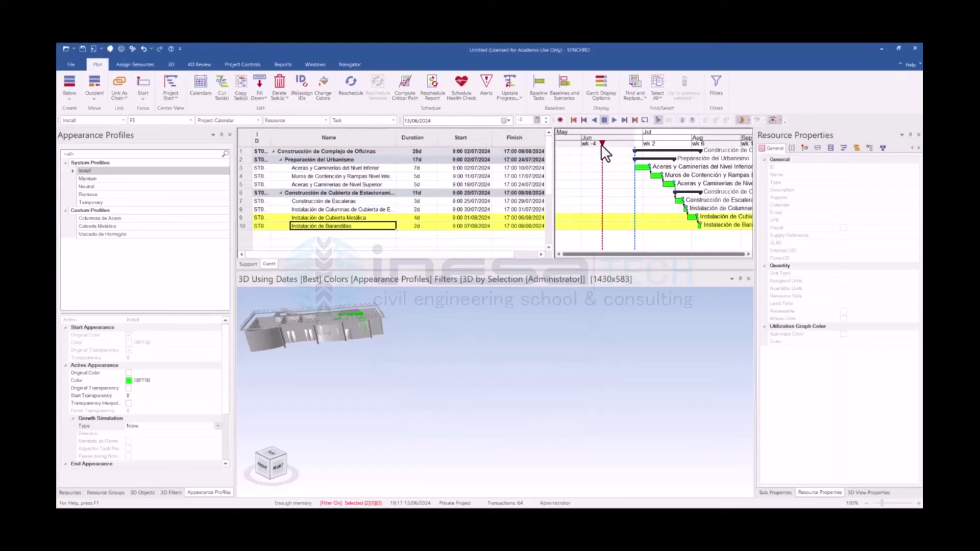
Play the schedule from early July to 11/08/2024, watching the columns and roof beams appear
scroll(517, 344, "down", 3)
scroll(478, 369, "down", 2)
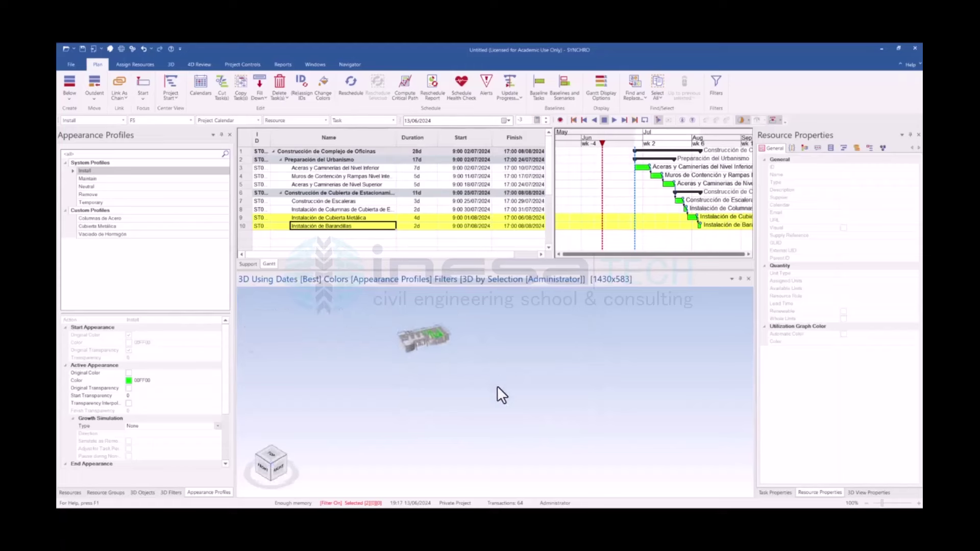
mouse_move(498, 389)
middle_mouse_down()
mouse_move(482, 407)
mouse_move(474, 402)
middle_mouse_up()
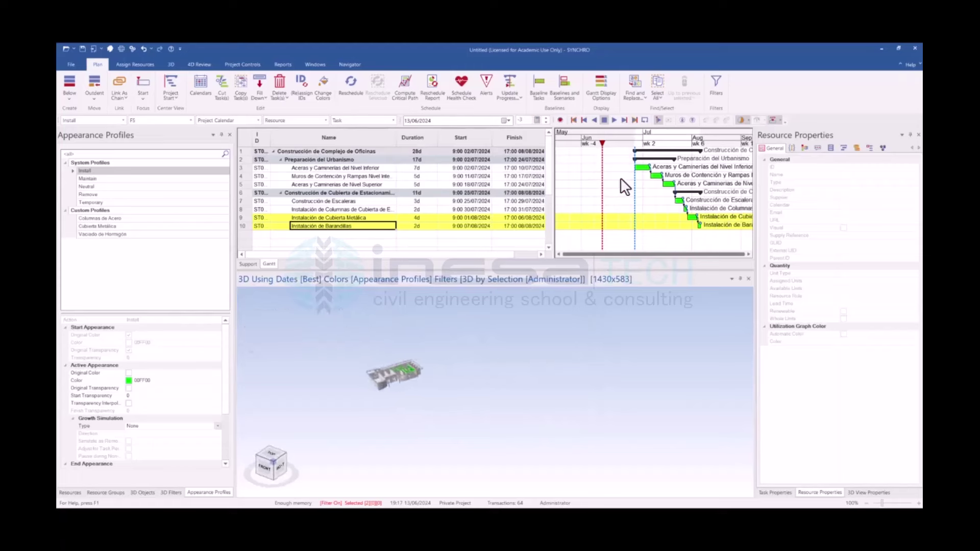
mouse_move(604, 133)
left_mouse_down()
mouse_move(674, 160)
mouse_move(684, 145)
left_mouse_up()
scroll(497, 402, "up", 5)
scroll(455, 373, "up", 3)
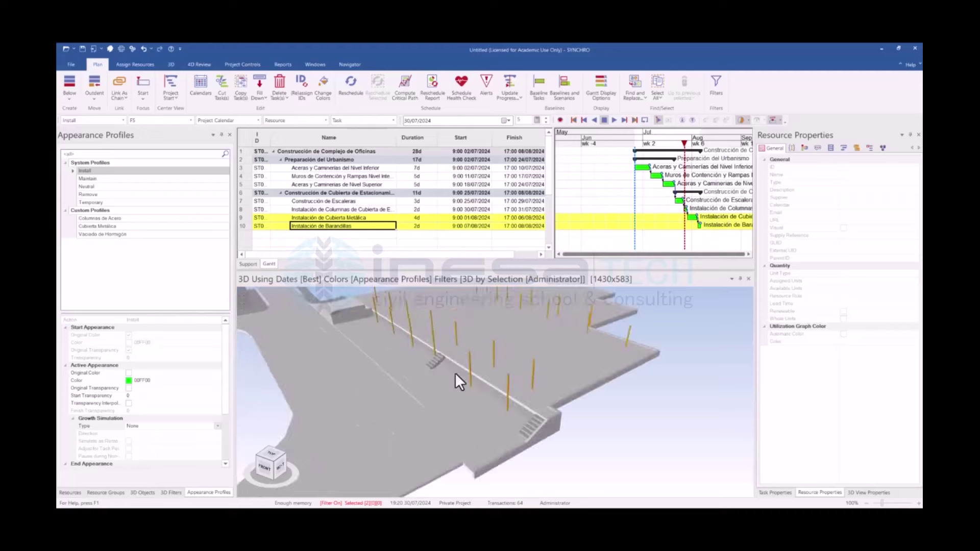
mouse_move(455, 372)
middle_mouse_down()
mouse_move(458, 394)
mouse_move(457, 382)
mouse_move(449, 388)
mouse_move(482, 371)
mouse_move(459, 372)
middle_mouse_up()
left_click_drag(685, 142, 698, 143)
mouse_move(403, 434)
left_mouse_down()
mouse_move(430, 423)
mouse_move(392, 426)
mouse_move(467, 409)
left_mouse_up()
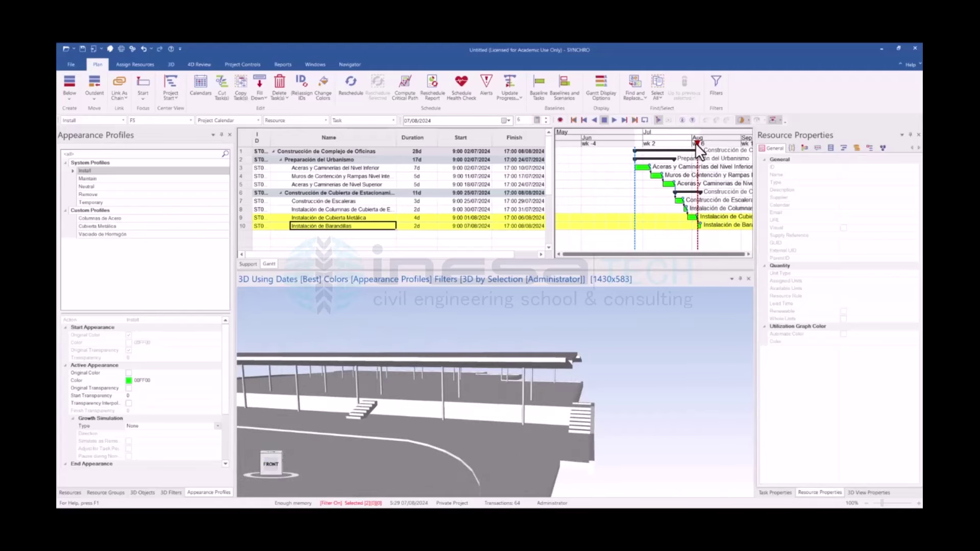
left_click_drag(696, 142, 708, 144)
Advance to 13/08/2024, then return to 25/06/2024 and zoom in on the wall and railing
scroll(553, 401, "down", 3)
mouse_move(544, 418)
left_mouse_down()
mouse_move(431, 462)
mouse_move(572, 347)
left_mouse_up()
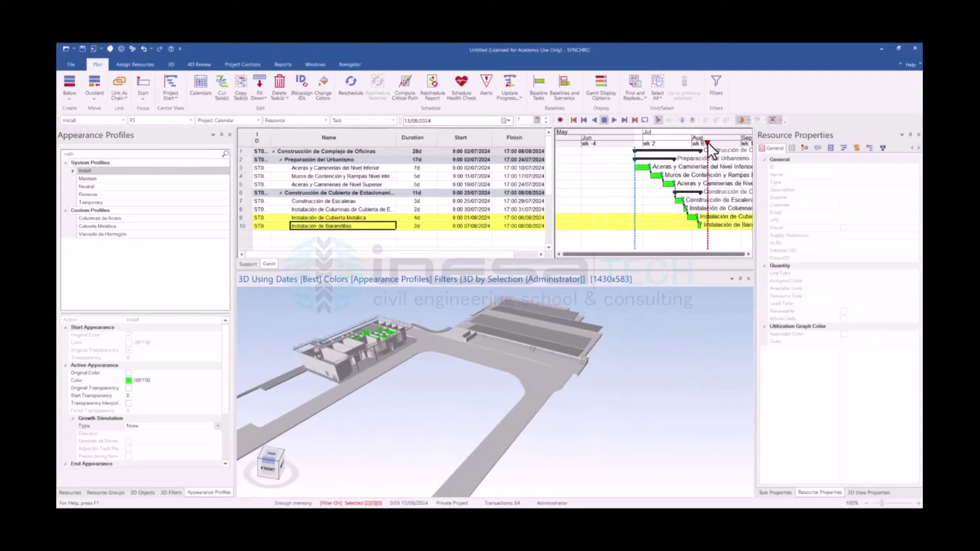
left_click_drag(707, 142, 623, 143)
mouse_move(443, 347)
left_mouse_down()
mouse_move(351, 411)
mouse_move(433, 460)
left_mouse_up()
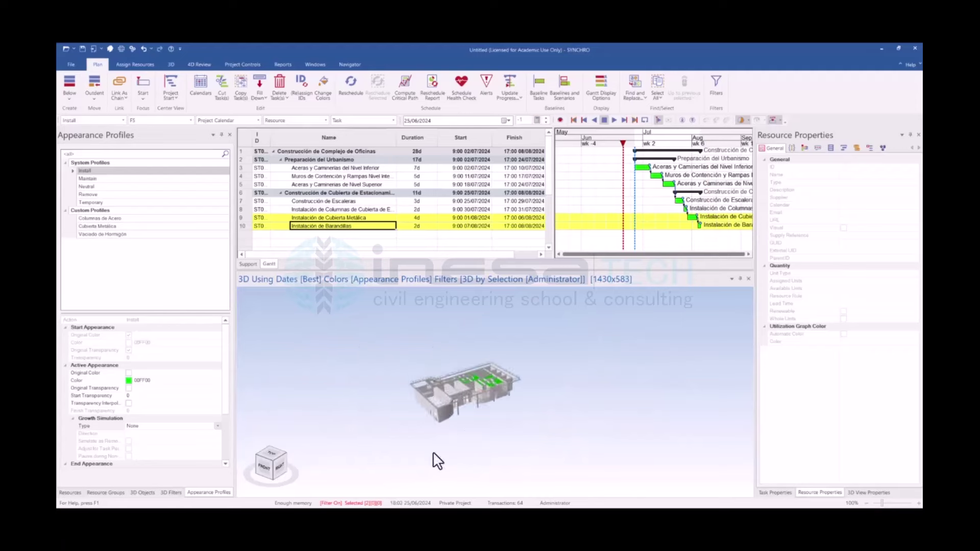
scroll(409, 400, "up", 3)
scroll(443, 422, "up", 5)
mouse_move(442, 421)
left_mouse_down()
mouse_move(431, 433)
mouse_move(409, 436)
mouse_move(449, 421)
mouse_move(397, 435)
left_mouse_up()
mouse_move(321, 415)
left_mouse_down()
mouse_move(333, 419)
mouse_move(363, 375)
left_mouse_up()
scroll(371, 376, "up", 5)
scroll(409, 390, "up", 3)
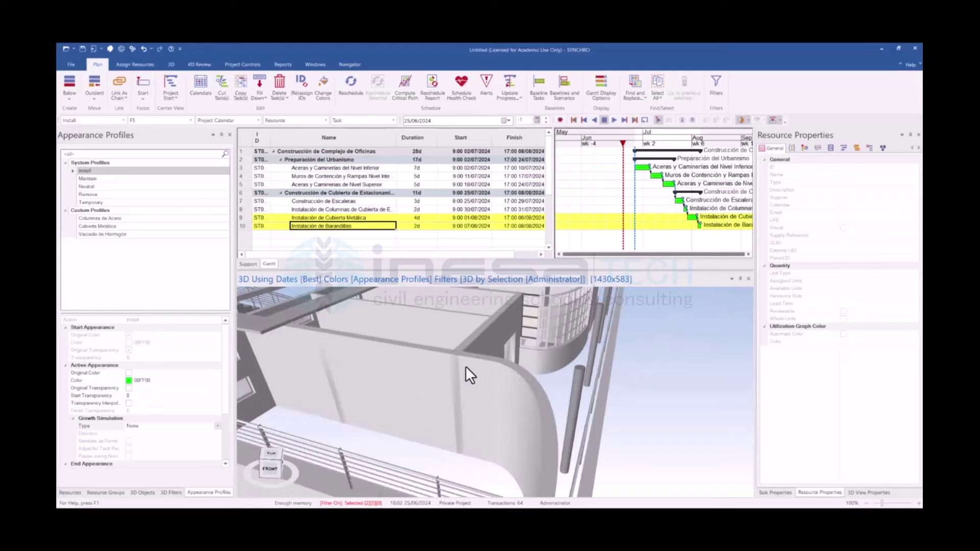
Pick the 'Pilares estructurales' column beside the curved wall and check its resource properties
left_click(469, 342)
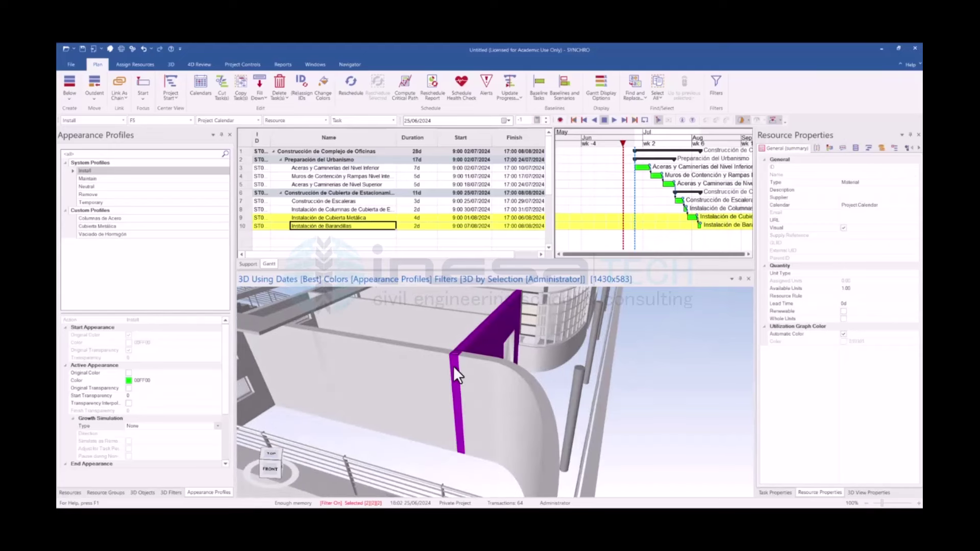
left_click(489, 341)
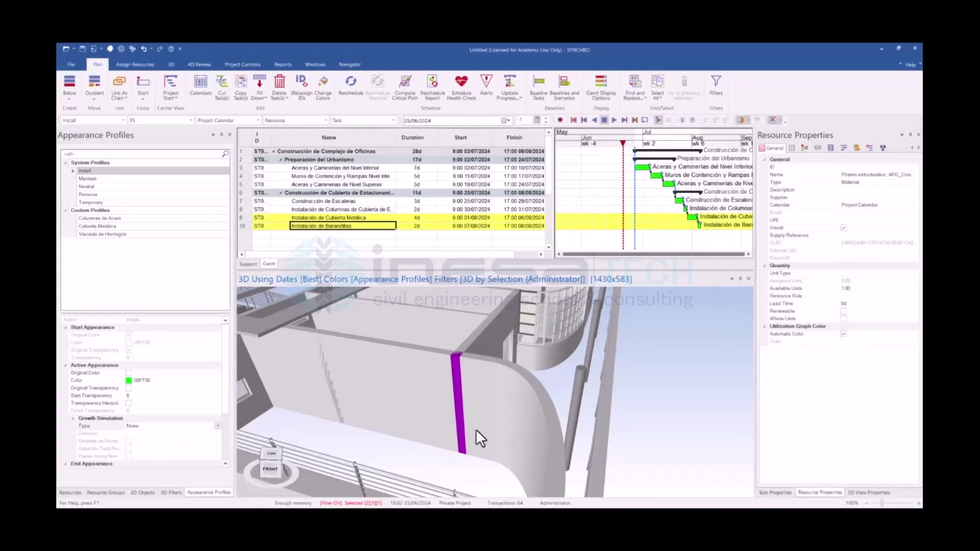
scroll(459, 427, "down", 3)
left_click(456, 375, "ctrl")
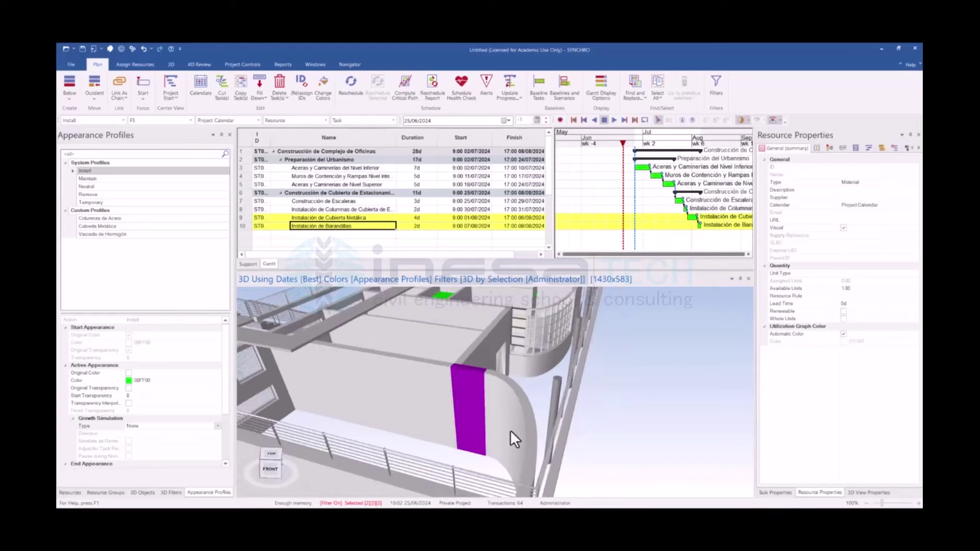
left_click(486, 418)
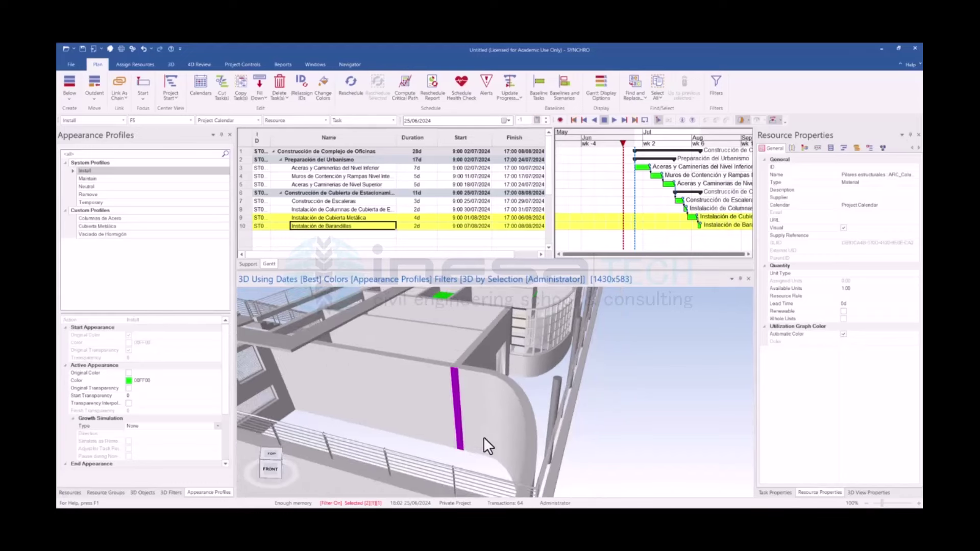
scroll(460, 445, "down", 5)
mouse_move(439, 440)
middle_mouse_down()
mouse_move(534, 425)
mouse_move(463, 439)
mouse_move(394, 434)
mouse_move(407, 455)
mouse_move(391, 442)
middle_mouse_up()
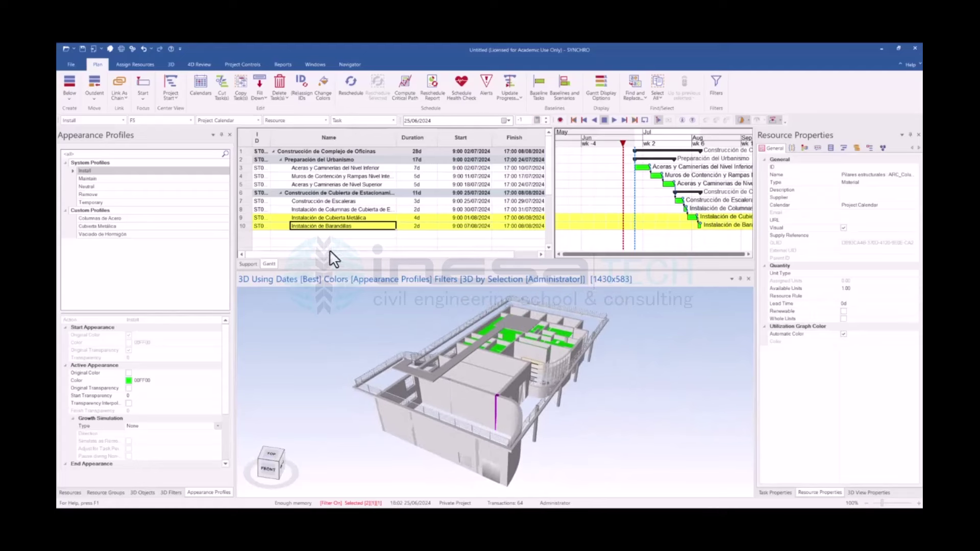
Collapse the parking roof group and name task 11 'Construcción de Edificación Principal'
left_click(320, 235)
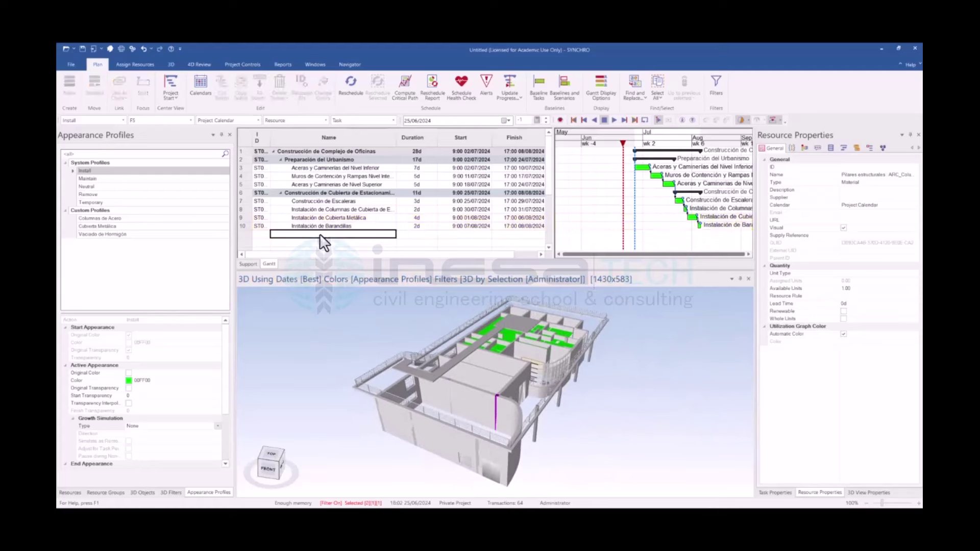
left_click(282, 192)
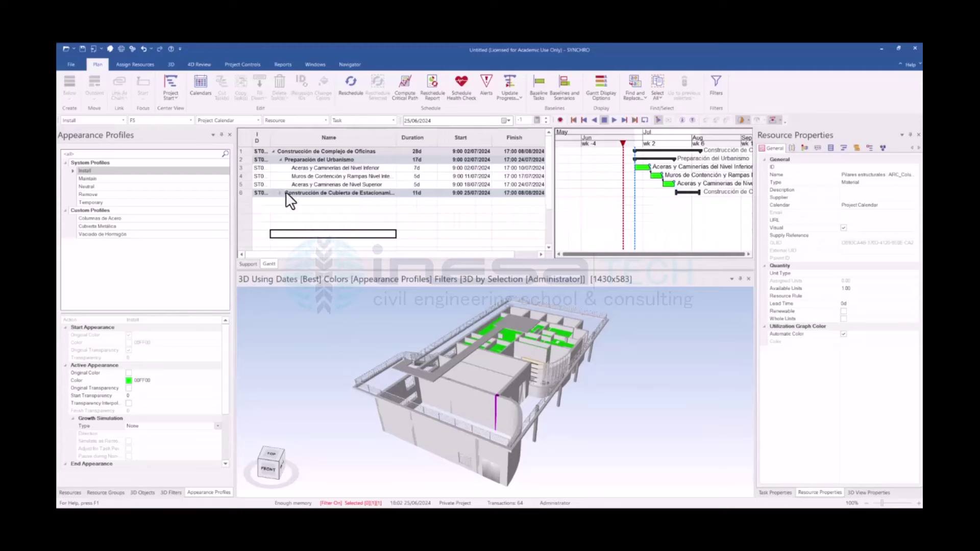
right_click(290, 192)
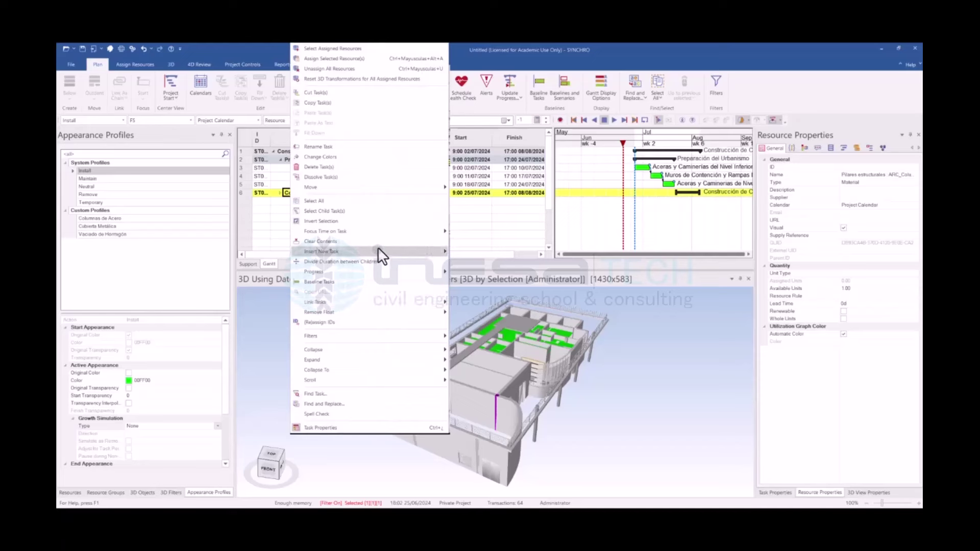
mouse_move(322, 251)
left_click(458, 259)
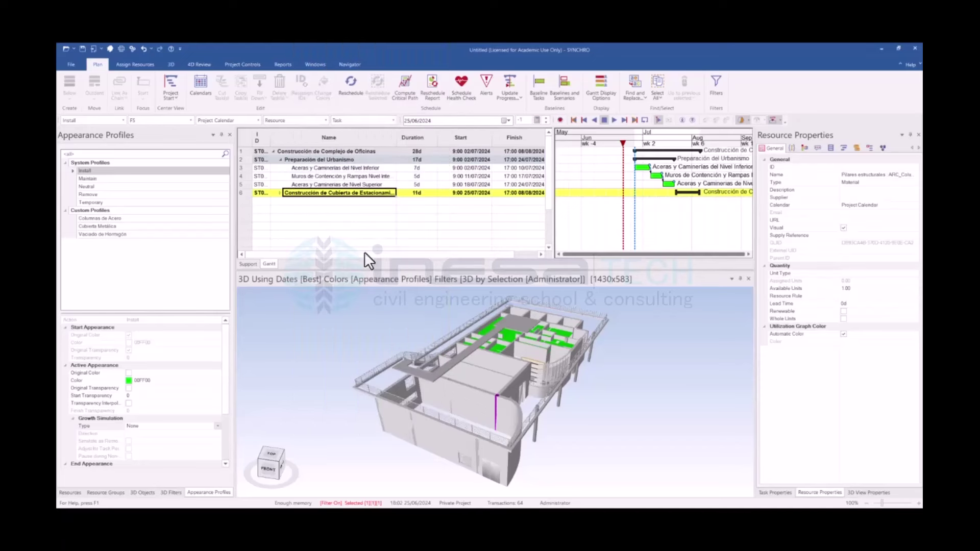
type("Const")
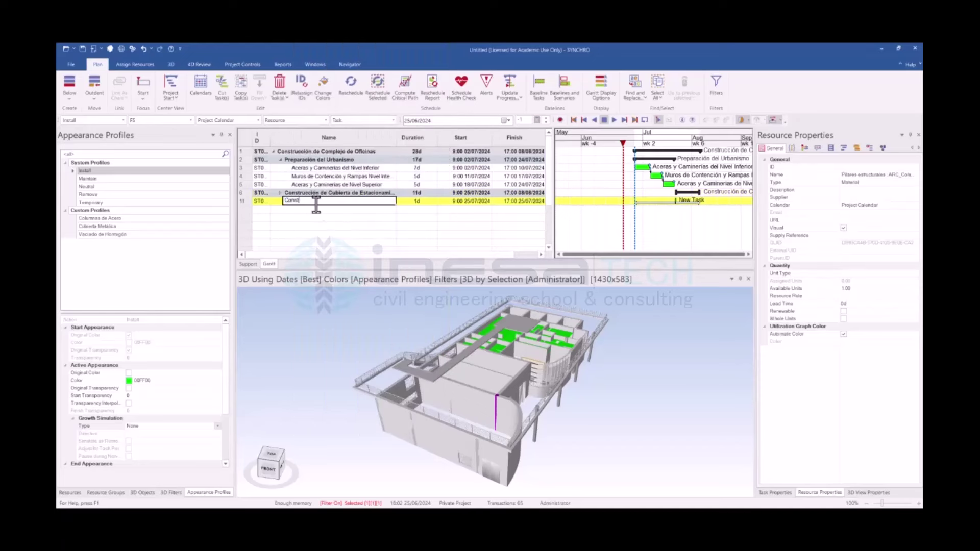
type("rucción d")
type("e Edificación")
type(" Principal")
key("Return")
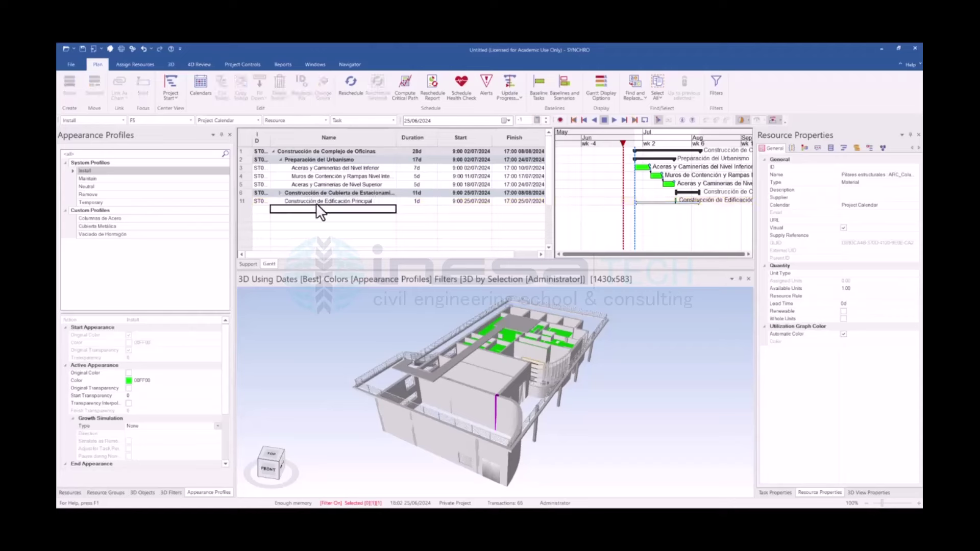
Add a child task 'Construcción de Columnas de Hormigón' beneath it
left_click(316, 204)
right_click(315, 202)
mouse_move(376, 251)
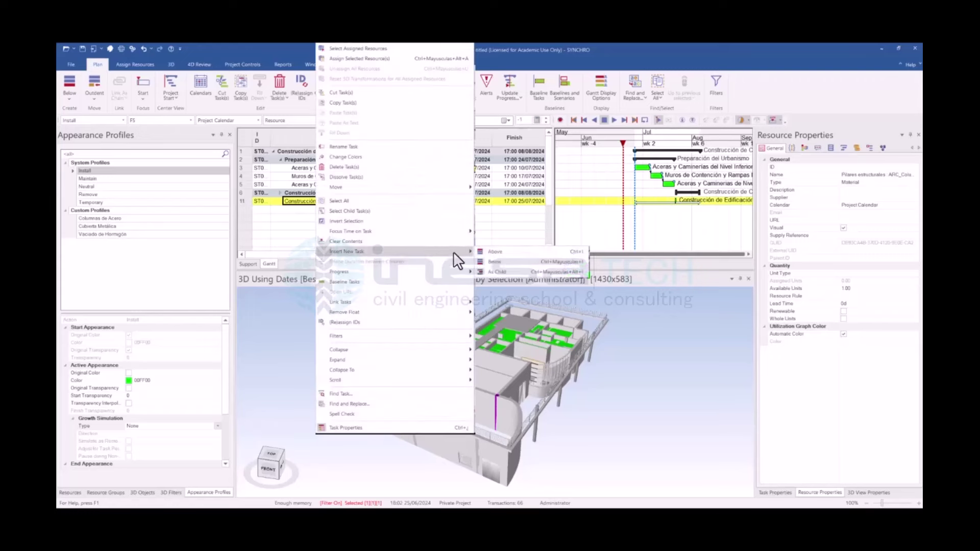
left_click(498, 271)
left_click(310, 209)
type("Construcció")
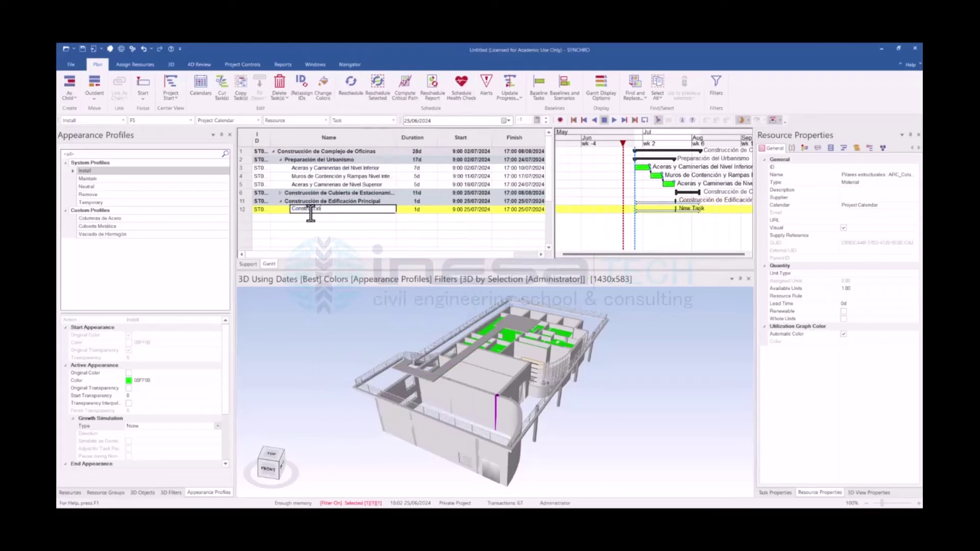
type("n de Columnas de Hormigón")
key("Return")
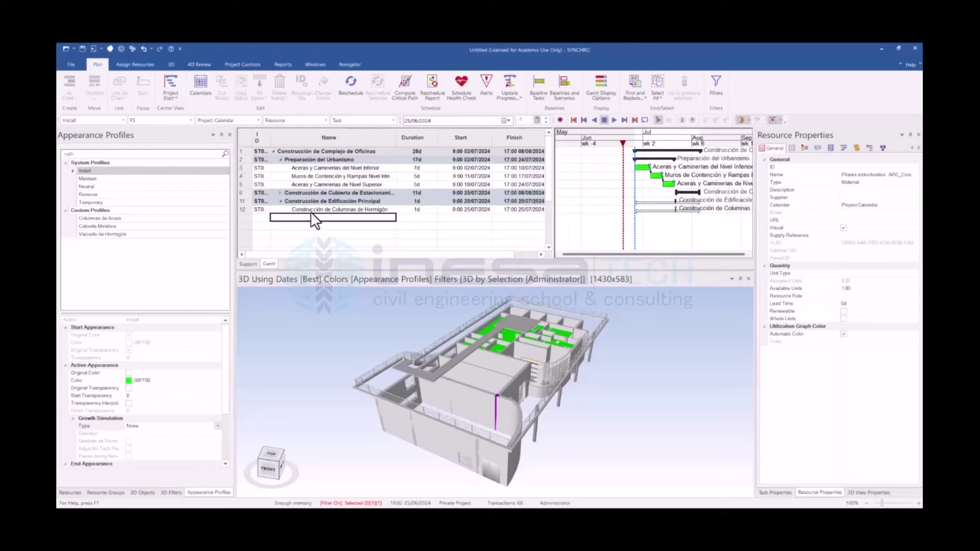
Switch Resource Properties to User Fields for the picked column while orbiting the model
mouse_move(560, 427)
left_mouse_down()
mouse_move(510, 430)
mouse_move(494, 405)
left_mouse_up()
scroll(510, 393, "up", 3)
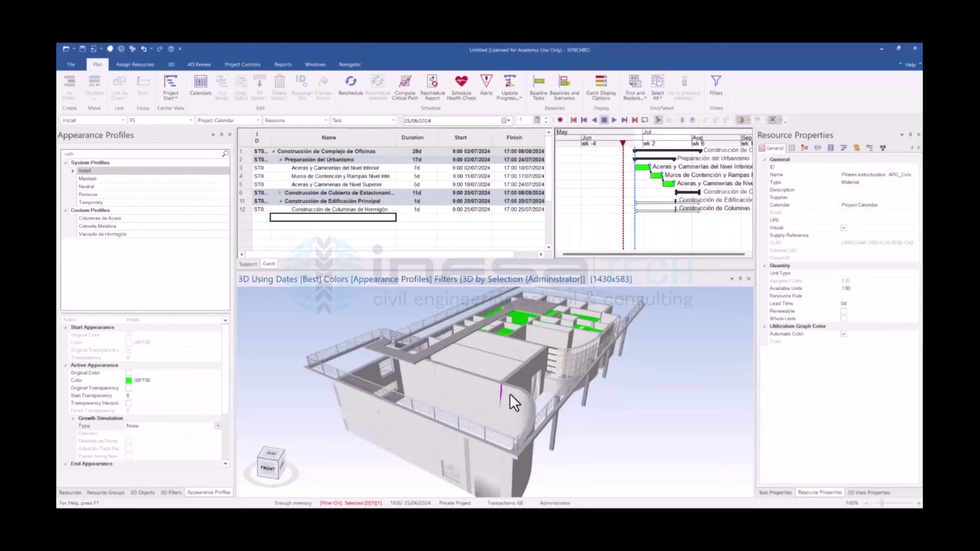
scroll(510, 394, "up", 2)
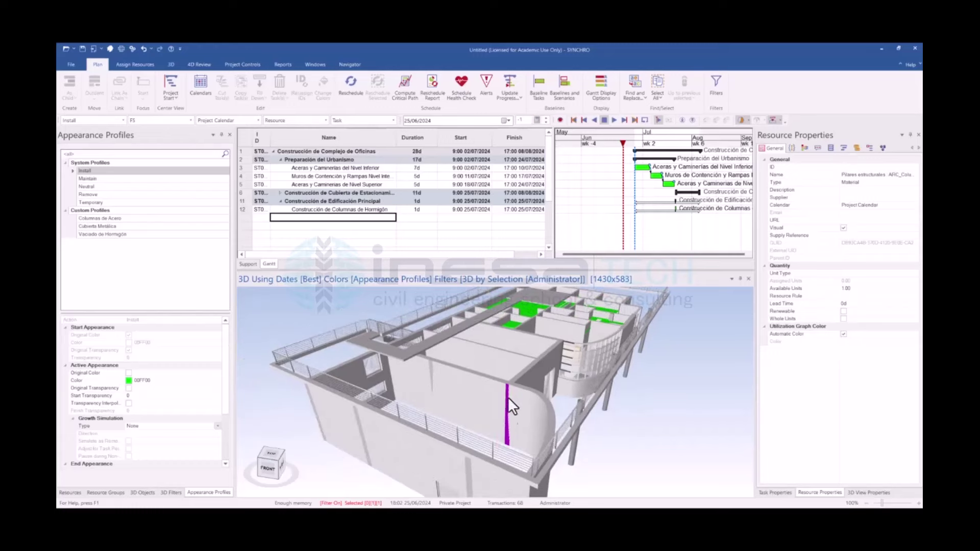
left_click(791, 147)
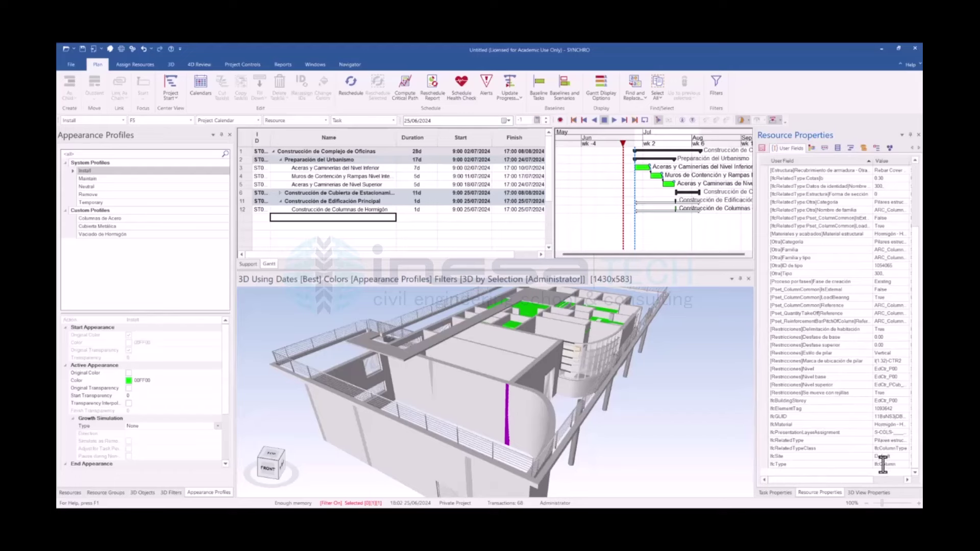
scroll(609, 469, "down", 2)
middle_click_drag(609, 469, 673, 459)
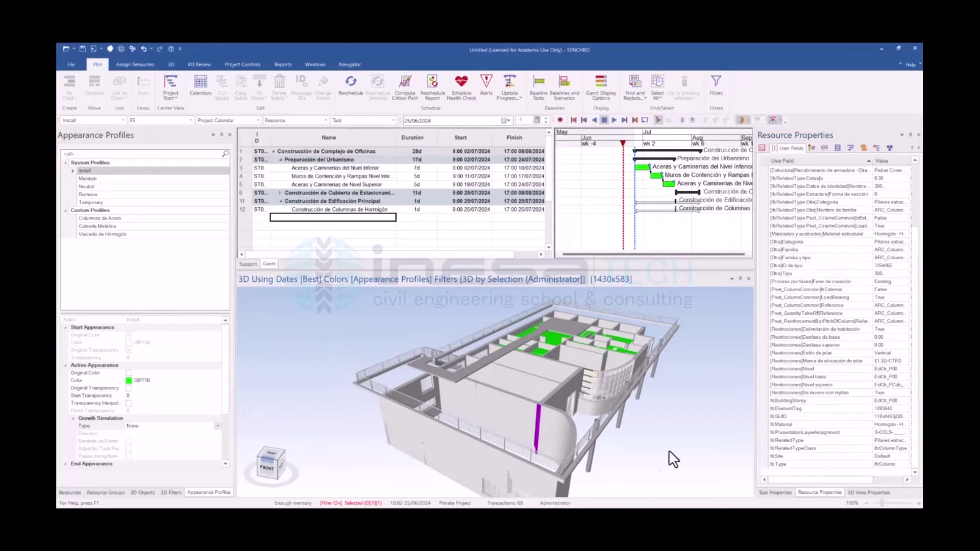
left_click_drag(858, 479, 874, 480)
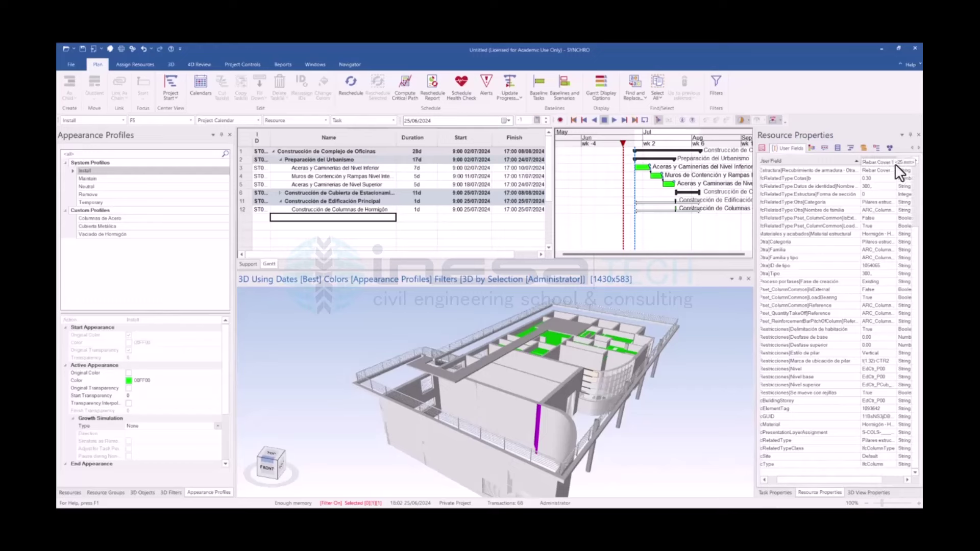
Widen the Value column and select all of the structural column type value
double_click(897, 161)
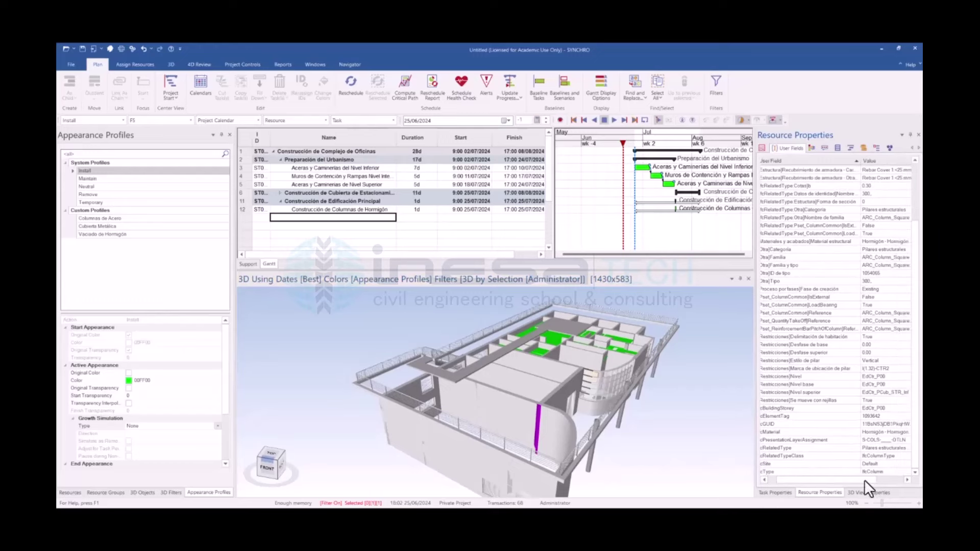
left_click_drag(865, 480, 875, 480)
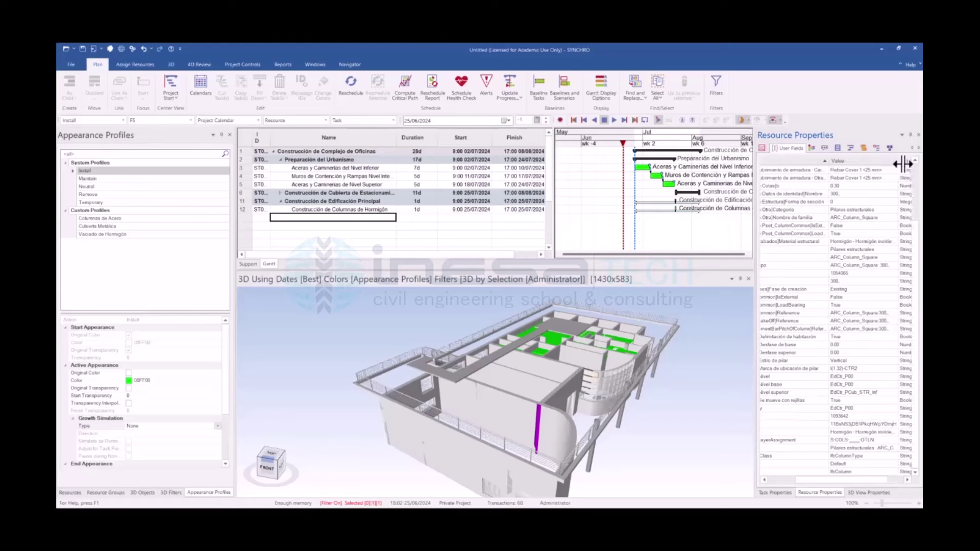
left_click_drag(903, 164, 910, 164)
left_click(882, 448)
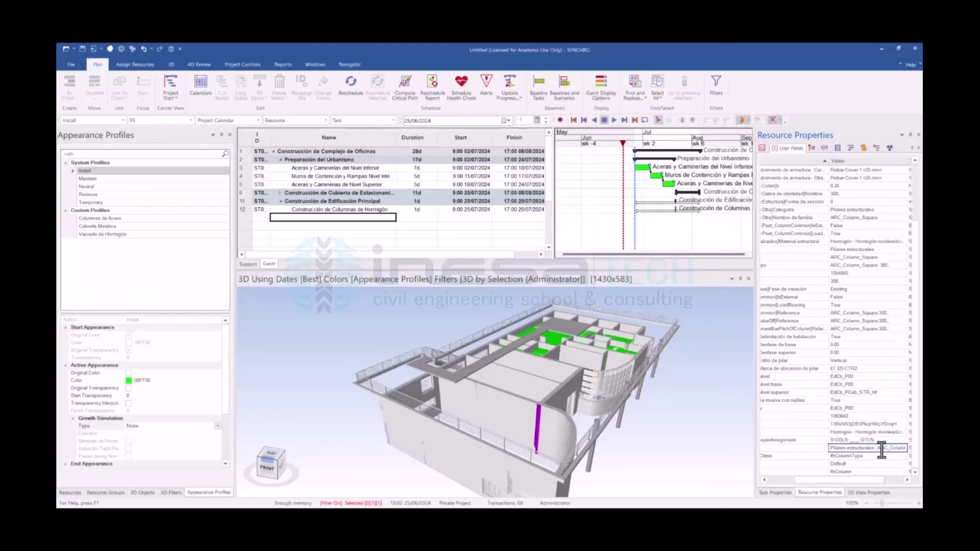
right_click(878, 449)
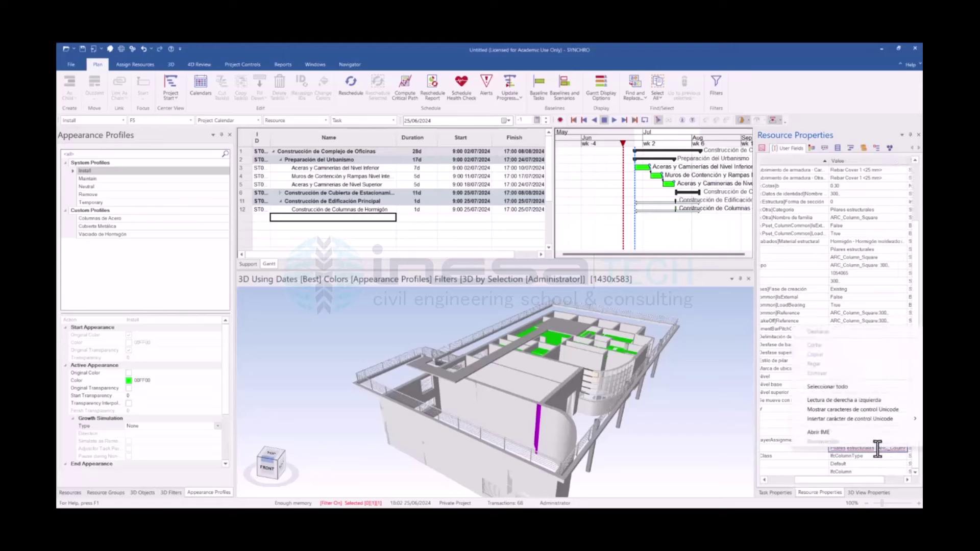
left_click(829, 384)
mouse_move(682, 449)
left_mouse_down()
mouse_move(584, 462)
mouse_move(541, 437)
mouse_move(664, 455)
left_mouse_up()
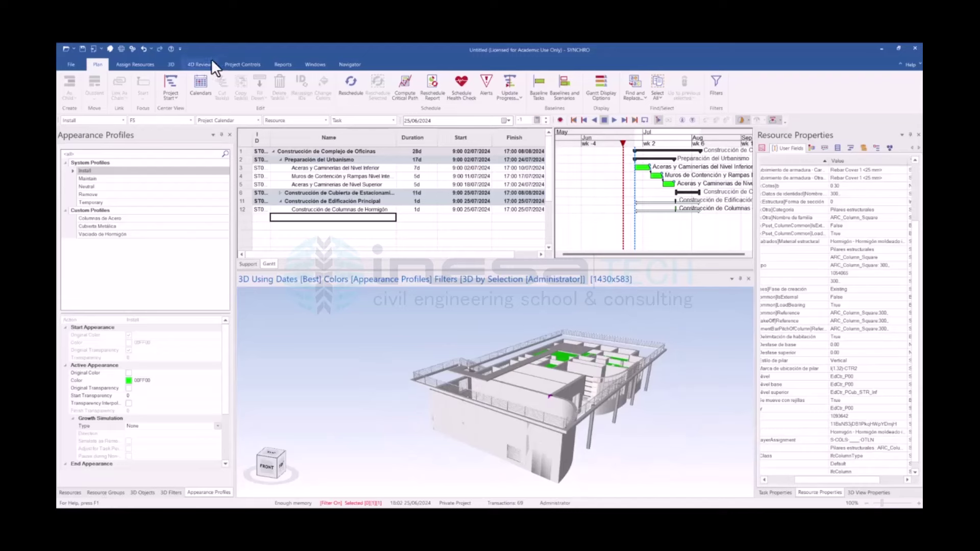
Browse the 3D, Project Controls, Windows, Reports and Assign Resources ribbon tabs, ending on 3D
left_click(177, 62)
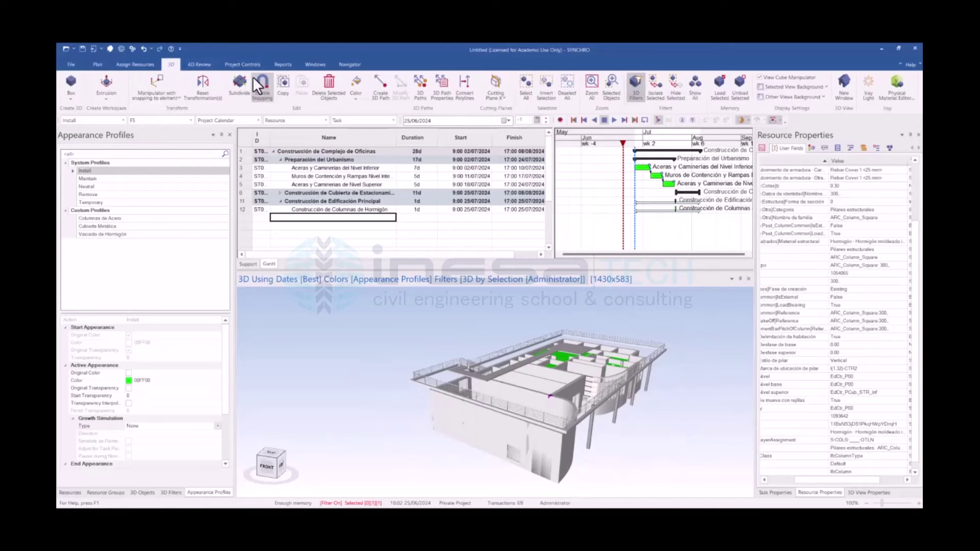
left_click(240, 64)
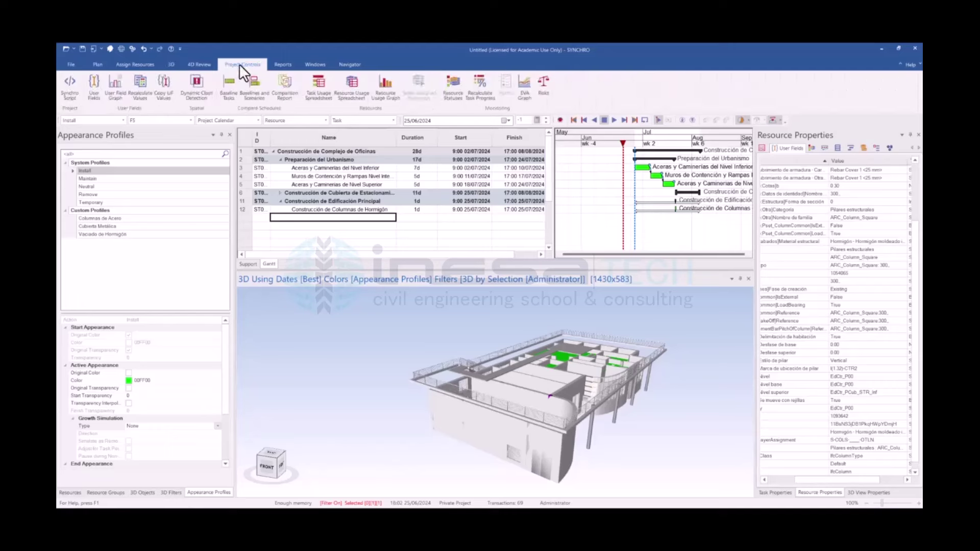
left_click(312, 64)
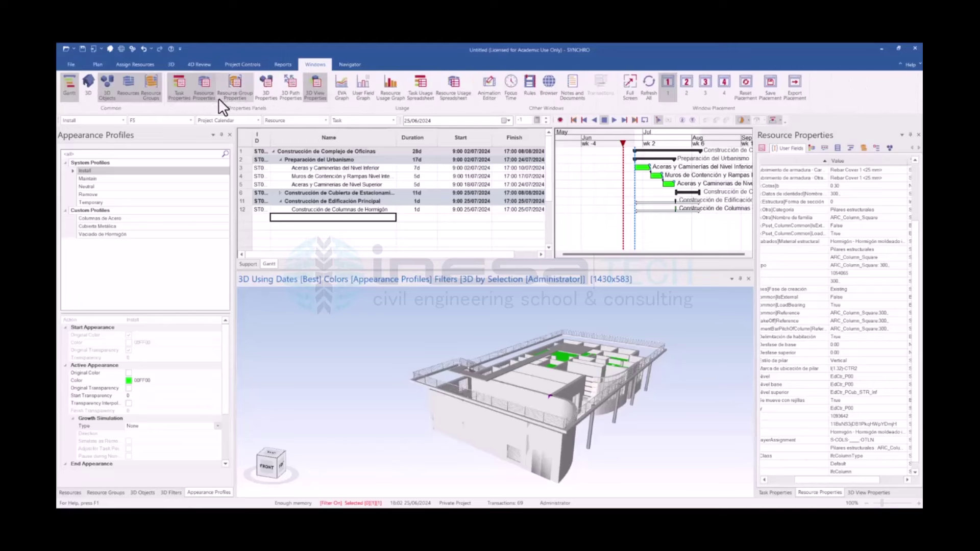
left_click(276, 66)
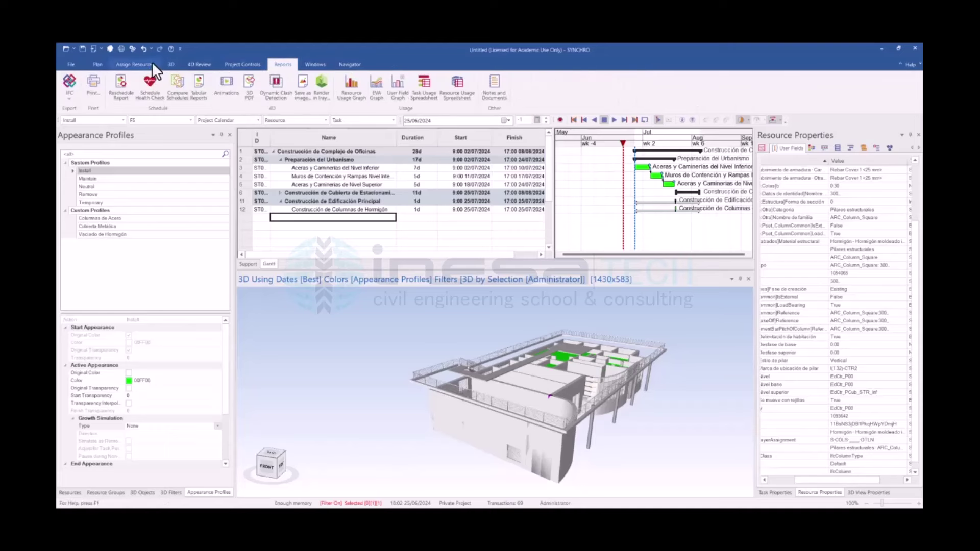
left_click(128, 65)
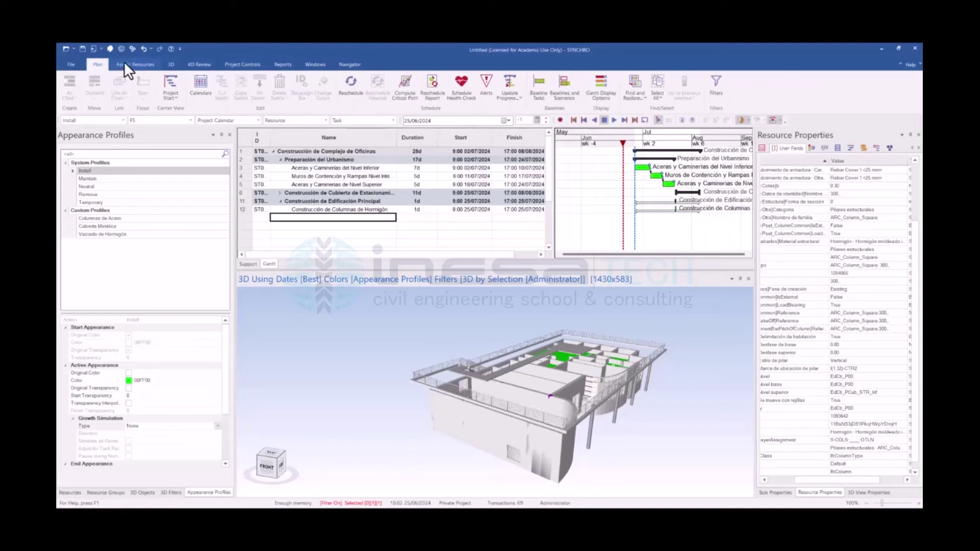
left_click(125, 64)
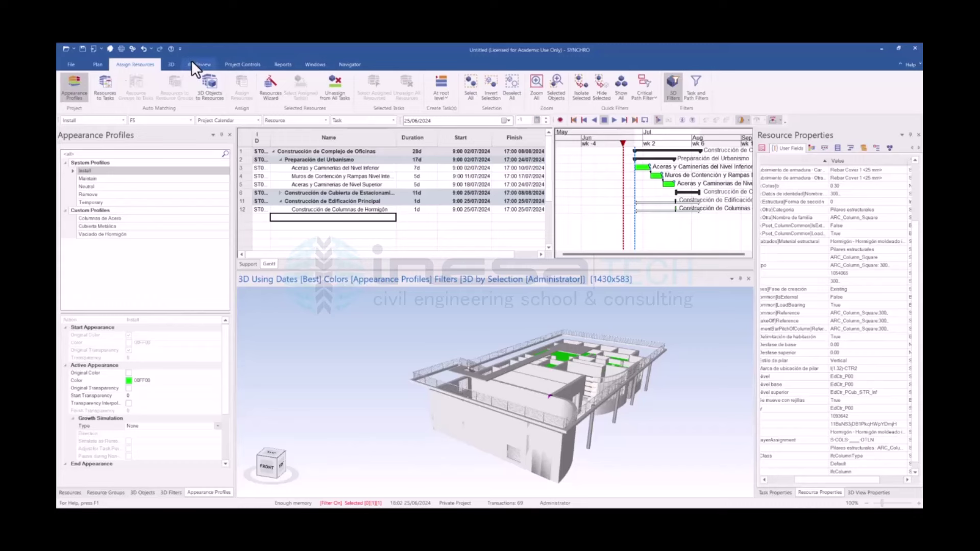
left_click(177, 65)
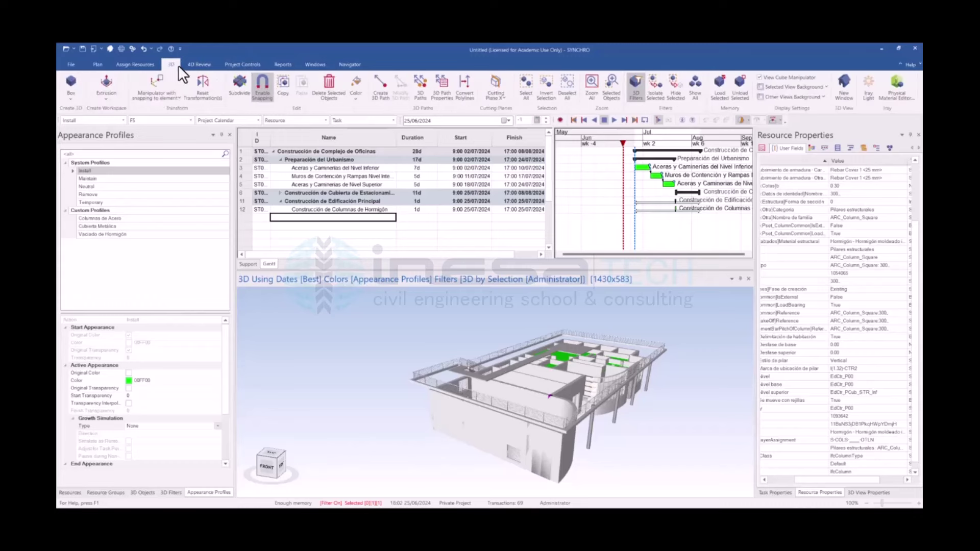
Create a new 3D filter named Columnas
left_click(638, 86)
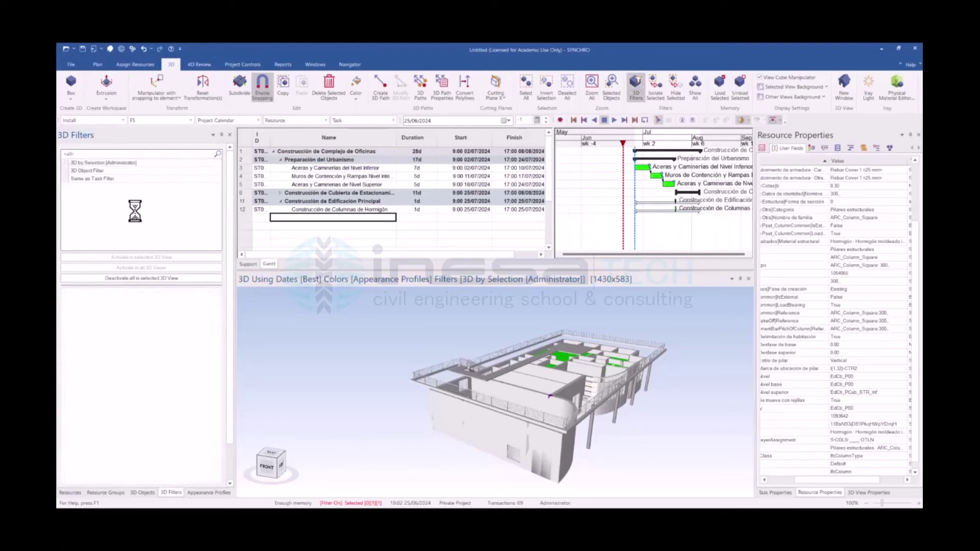
right_click(134, 210)
left_click(145, 216)
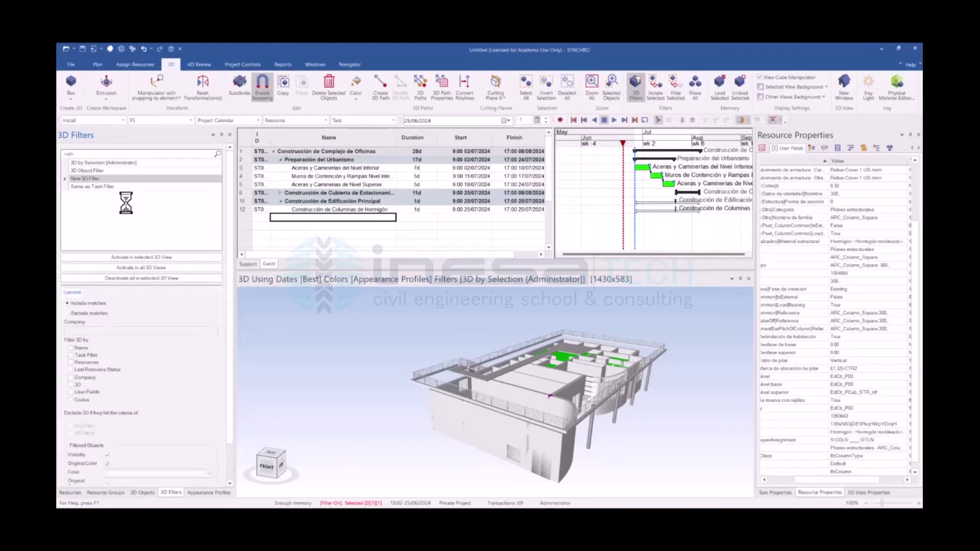
type("Colum")
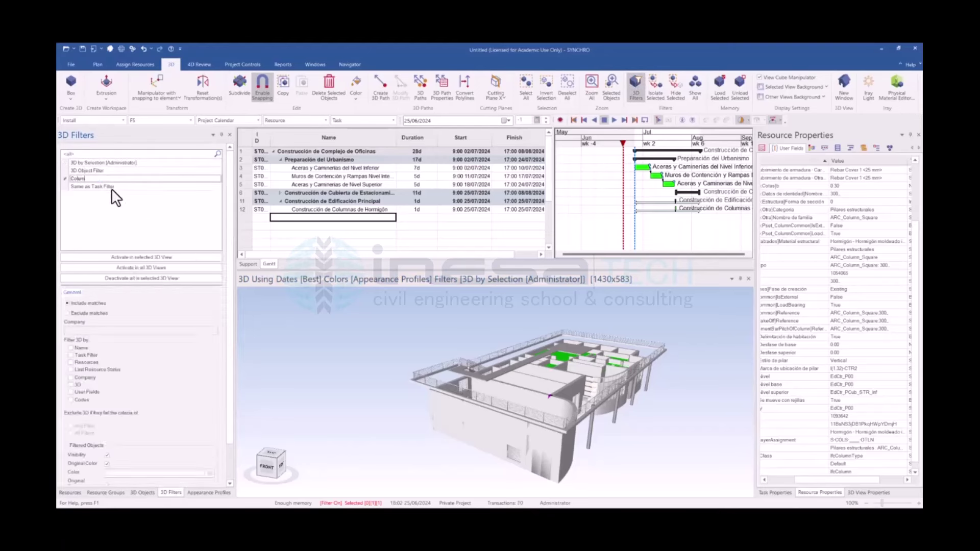
type("nas de Horm")
key("ctrl+BackSpace")
key("ctrl+BackSpace")
key("Return")
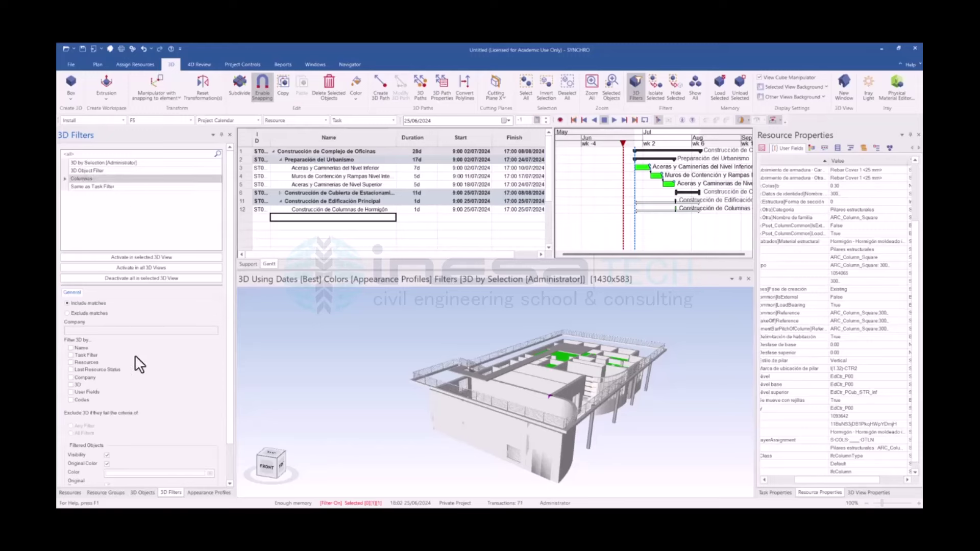
Make the Columnas filter match the IfcType user field to IfcColumn
left_click(72, 391)
left_click(95, 294)
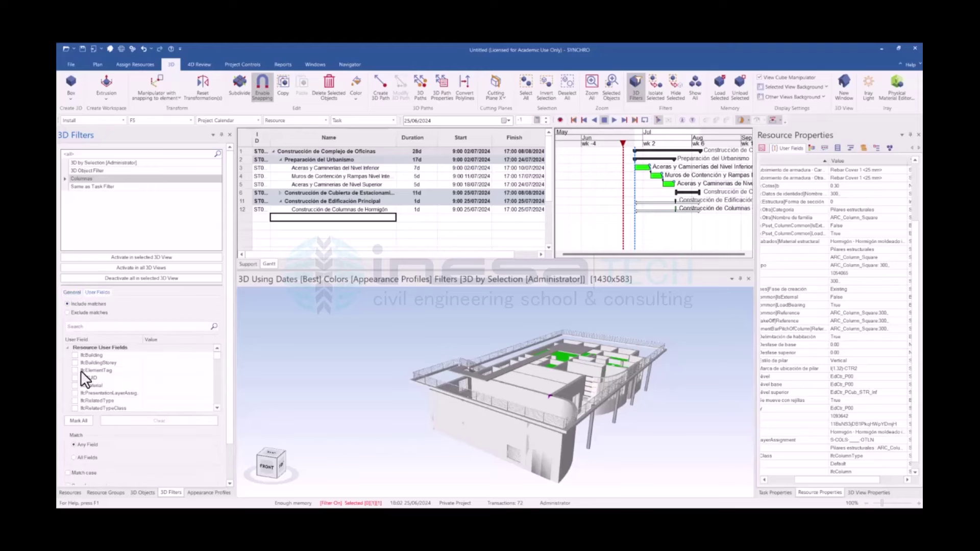
scroll(85, 401, "down", 1)
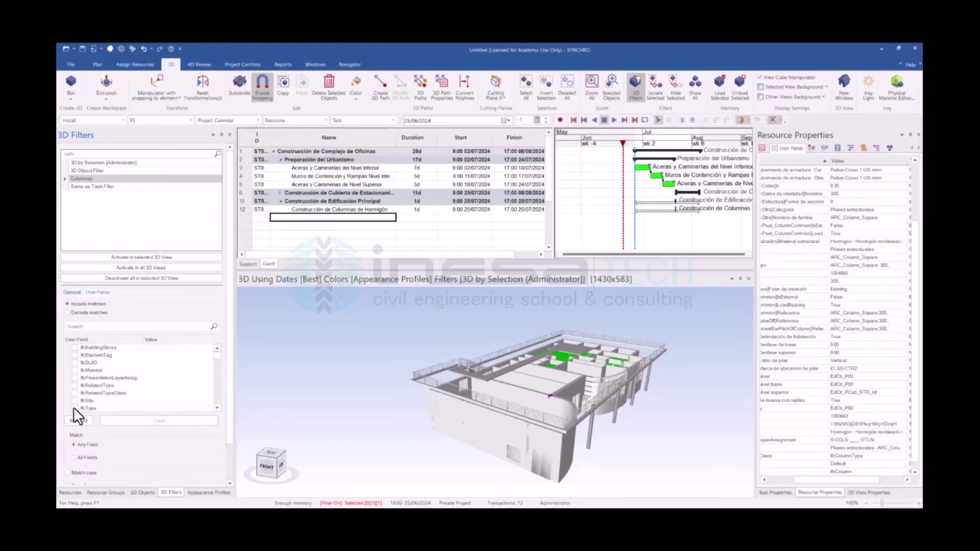
scroll(77, 406, "down", 1)
left_click(75, 401)
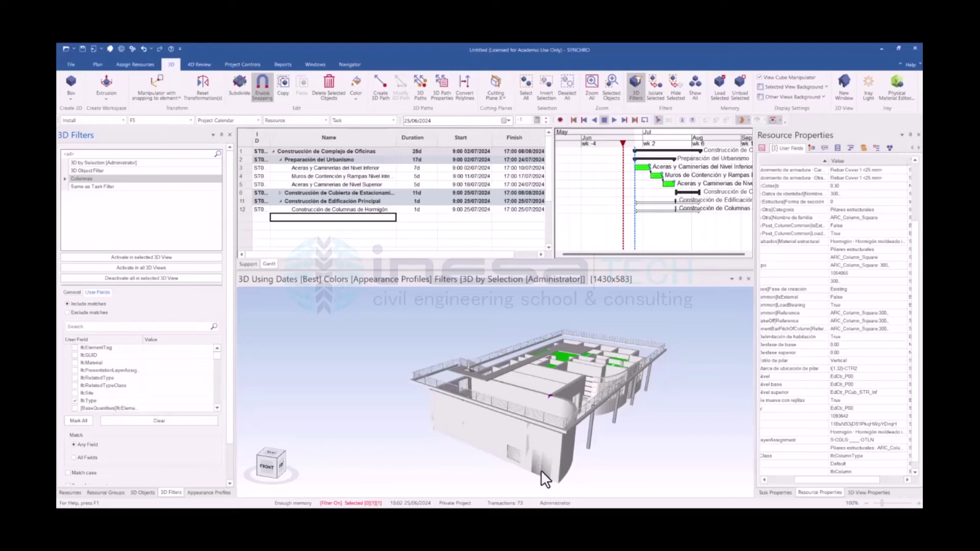
double_click(841, 472)
key("ctrl+c")
left_click(168, 401)
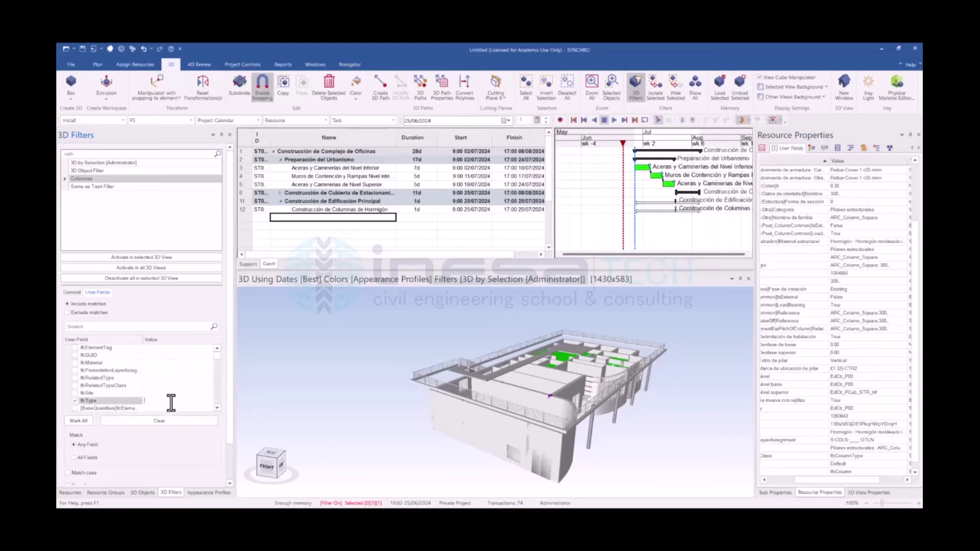
key("ctrl+v")
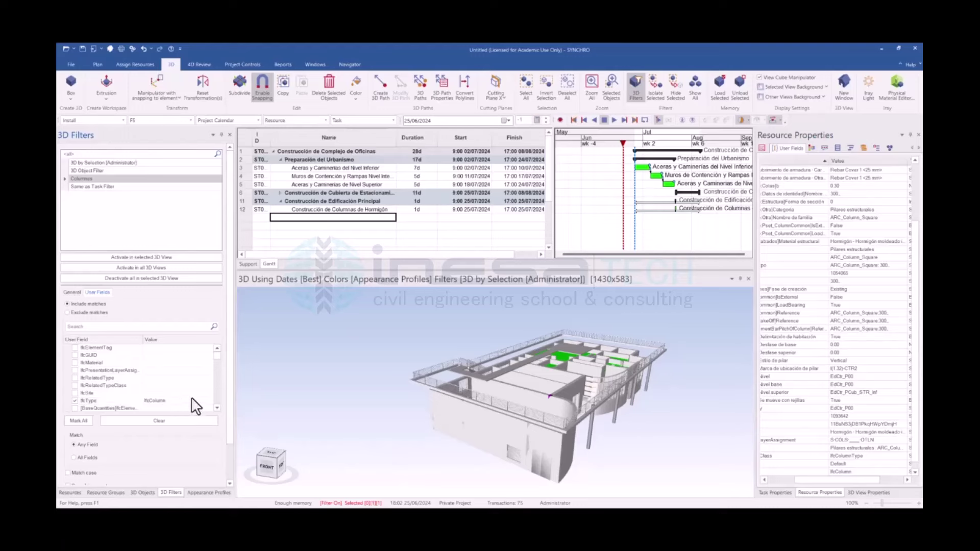
Clear the model selection and activate Columnas in all 3D views
mouse_move(333, 396)
middle_mouse_down()
mouse_move(359, 422)
mouse_move(372, 406)
mouse_move(391, 418)
middle_mouse_up()
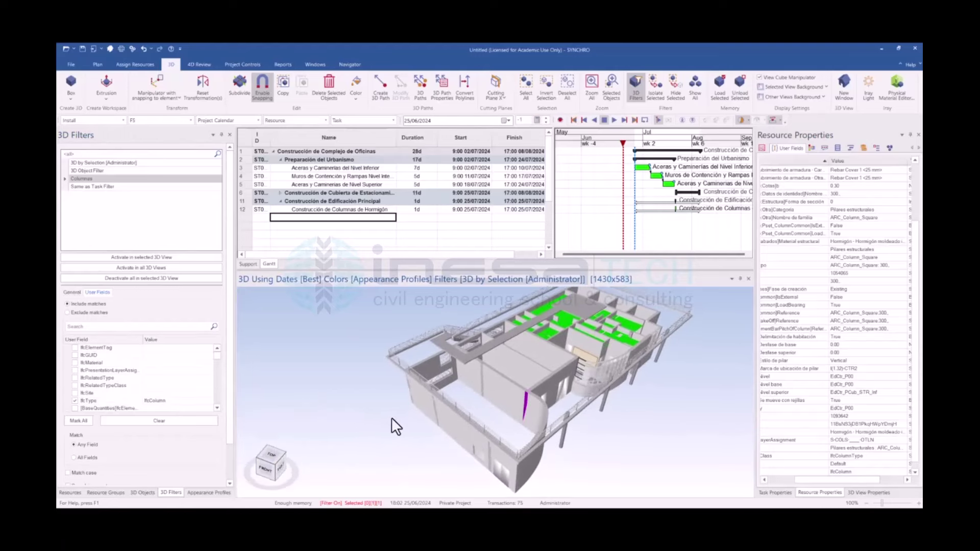
left_click(381, 424)
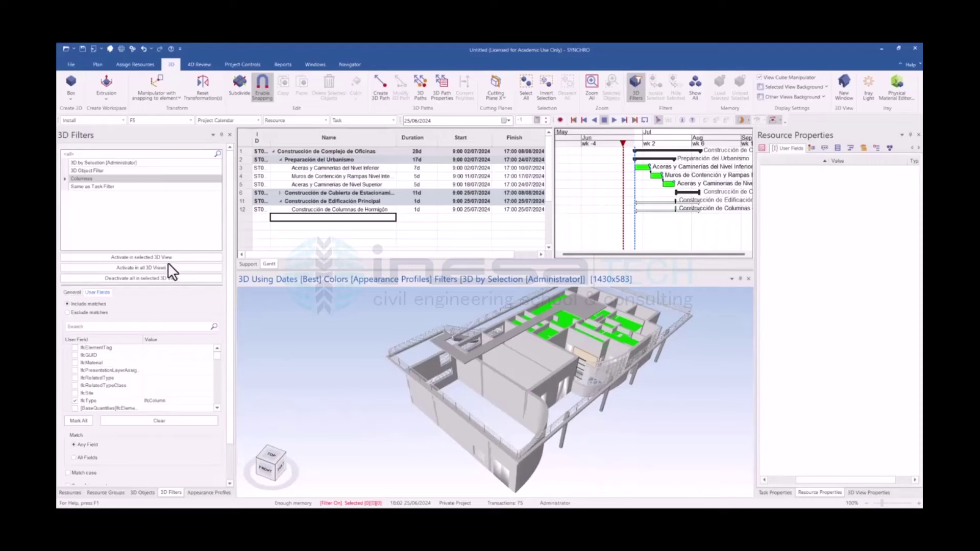
left_click(168, 258)
mouse_move(449, 401)
middle_mouse_down()
mouse_move(529, 418)
mouse_move(504, 425)
mouse_move(520, 447)
mouse_move(553, 416)
mouse_move(517, 420)
mouse_move(575, 405)
middle_mouse_up()
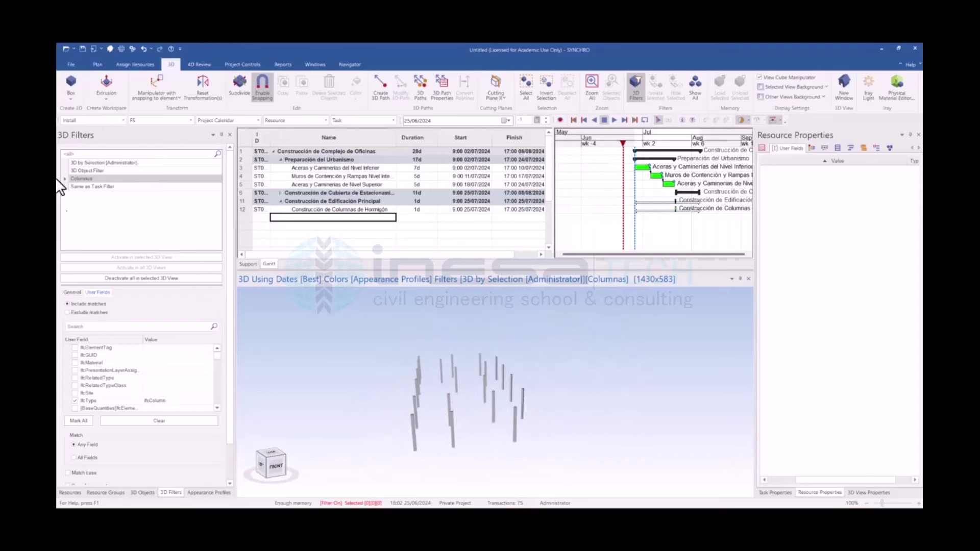
Create a new appearance profile named Columnas de Hormigón
left_click(210, 493)
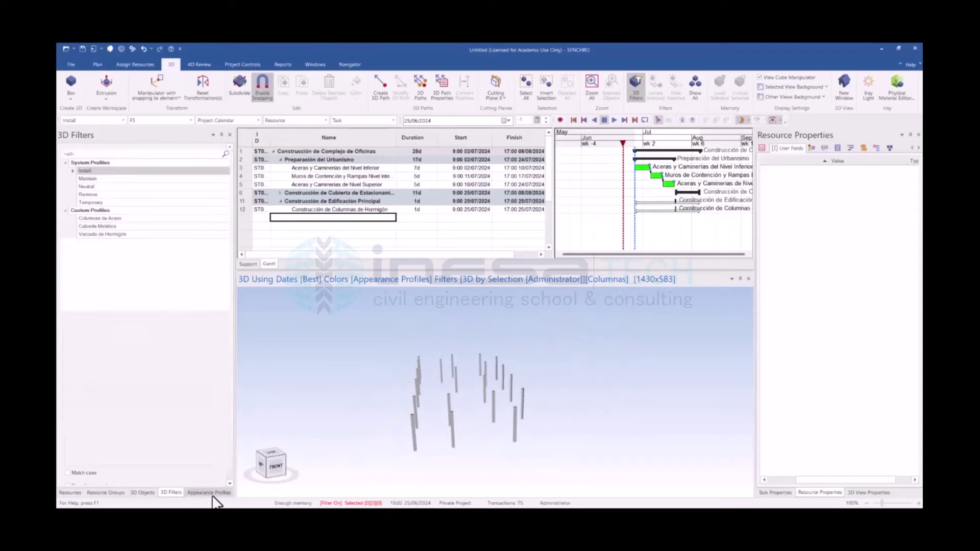
right_click(121, 271)
left_click(146, 275)
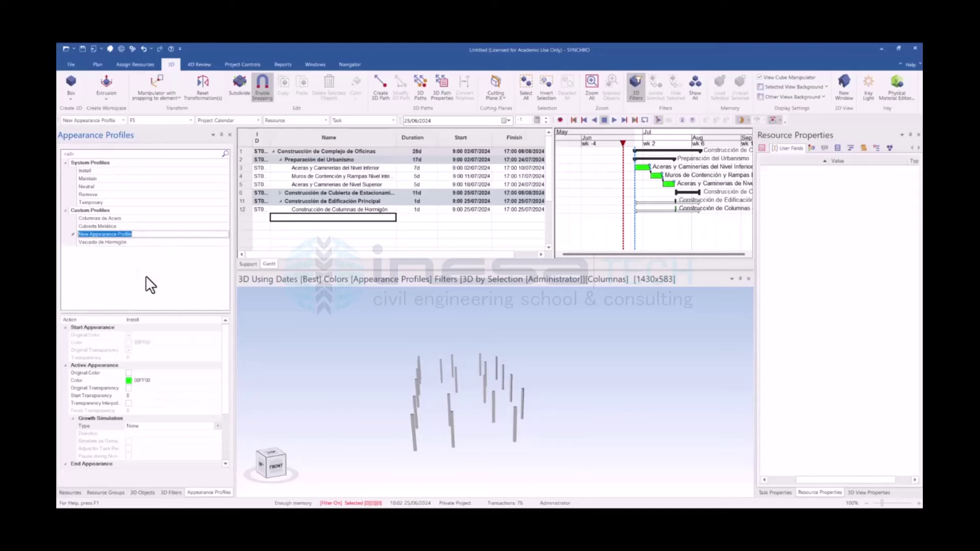
type("Columnas de H")
type("ormigó")
type("n")
key("Return")
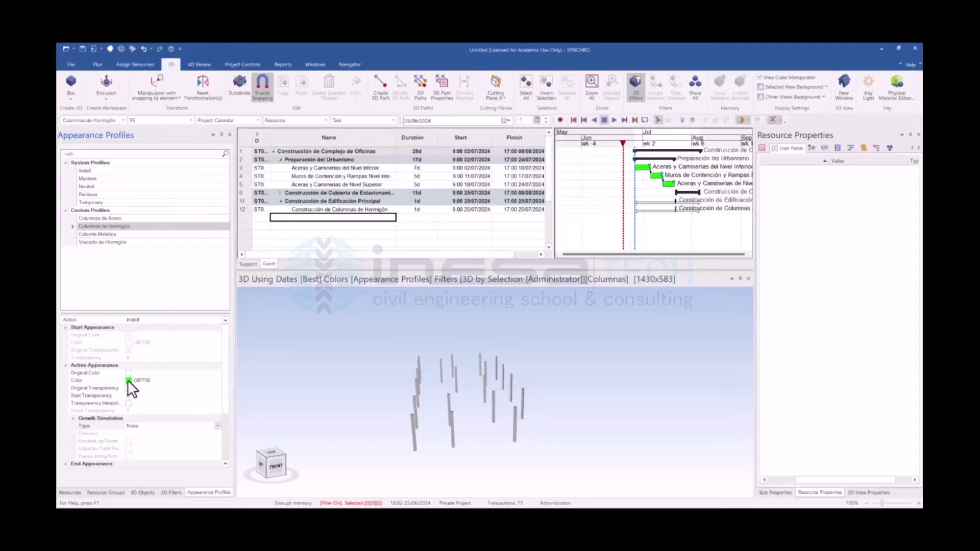
Assign the box-selected concrete columns to task 12 with the Vaciado de Hormigón profile
left_click(109, 241)
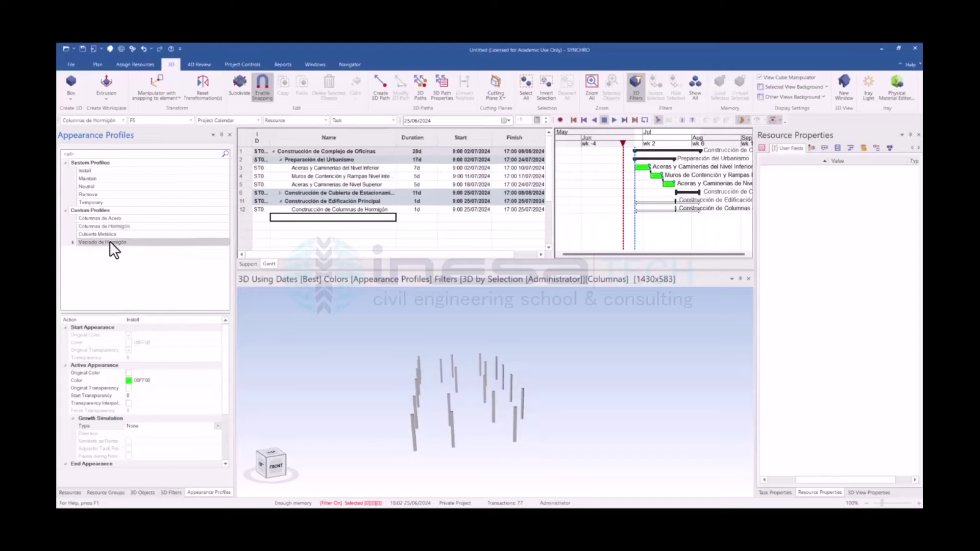
left_click_drag(321, 372, 317, 379)
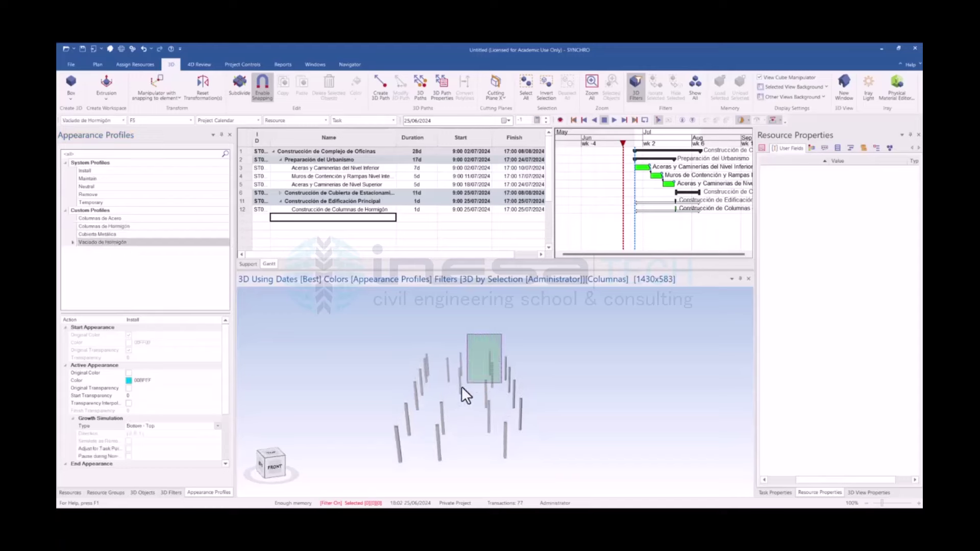
left_click_drag(495, 339, 384, 467)
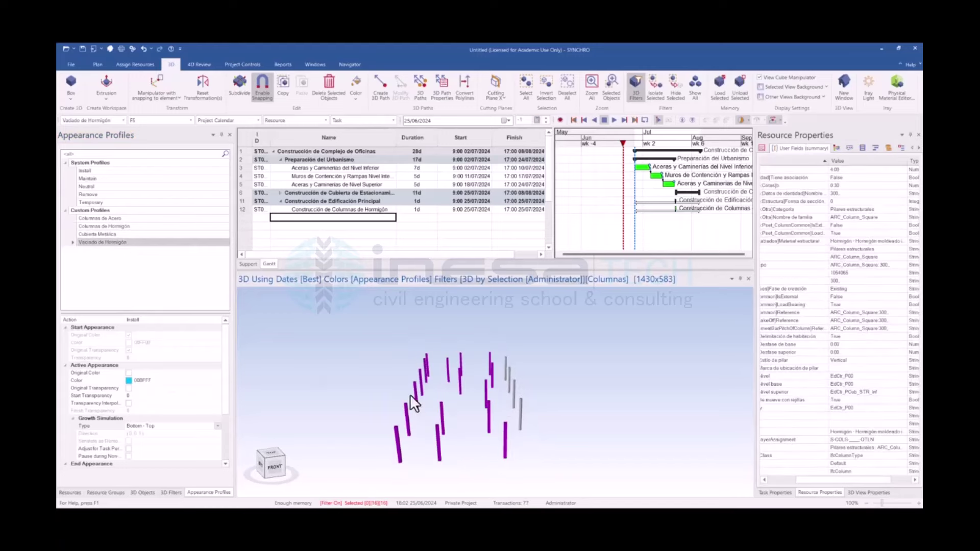
left_click(334, 210)
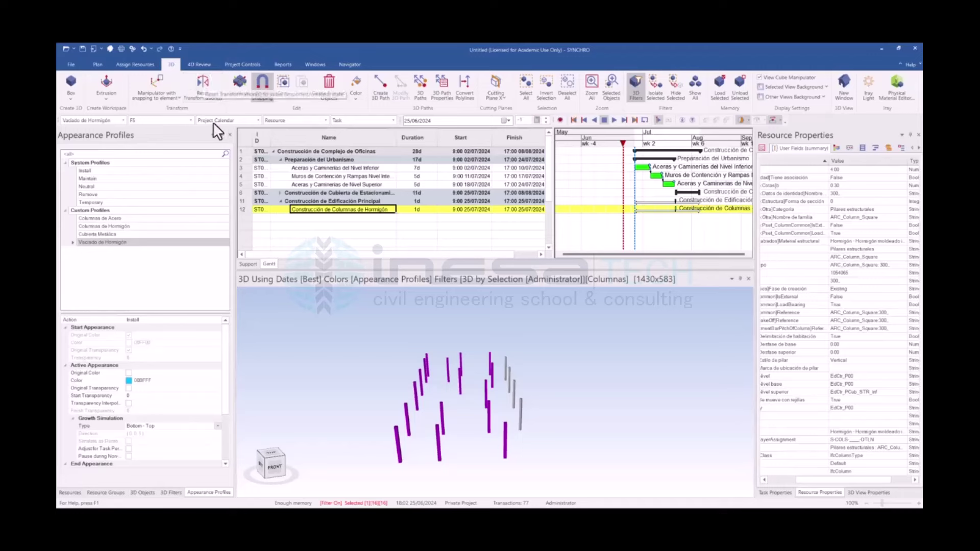
right_click(341, 210)
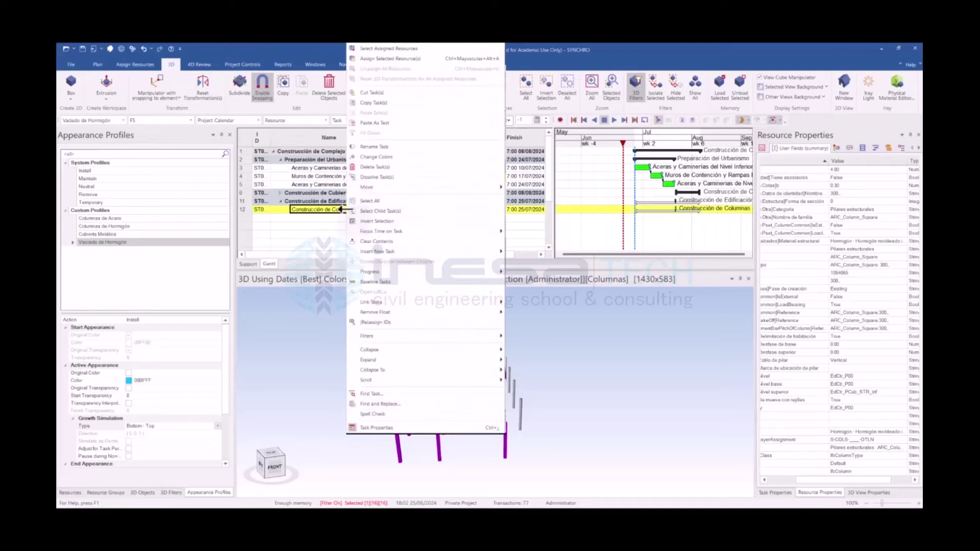
left_click(390, 55)
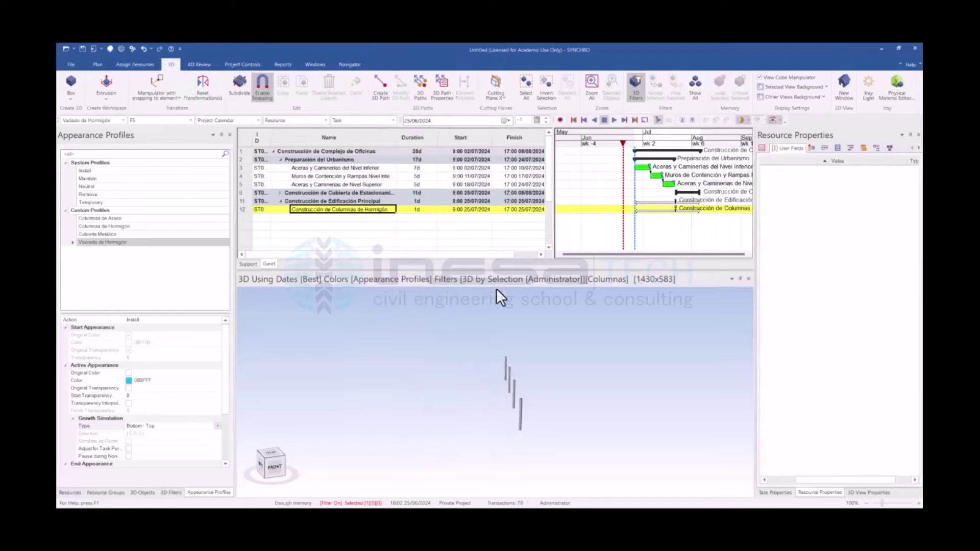
Add task 13 Construcción de Columnas de Acero, indented under row 11
left_click(342, 219)
type("Construcción de Columnas de Ace")
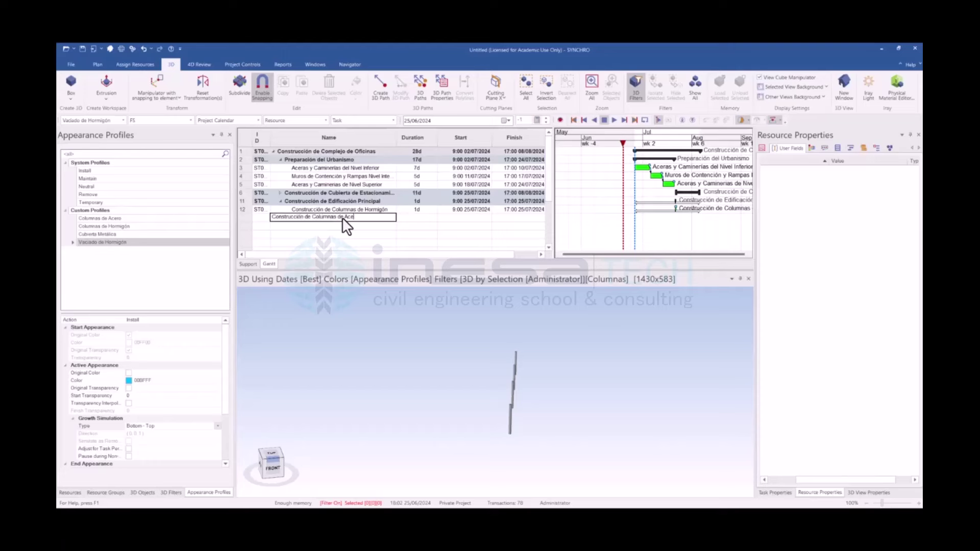
type("ro")
key("Return")
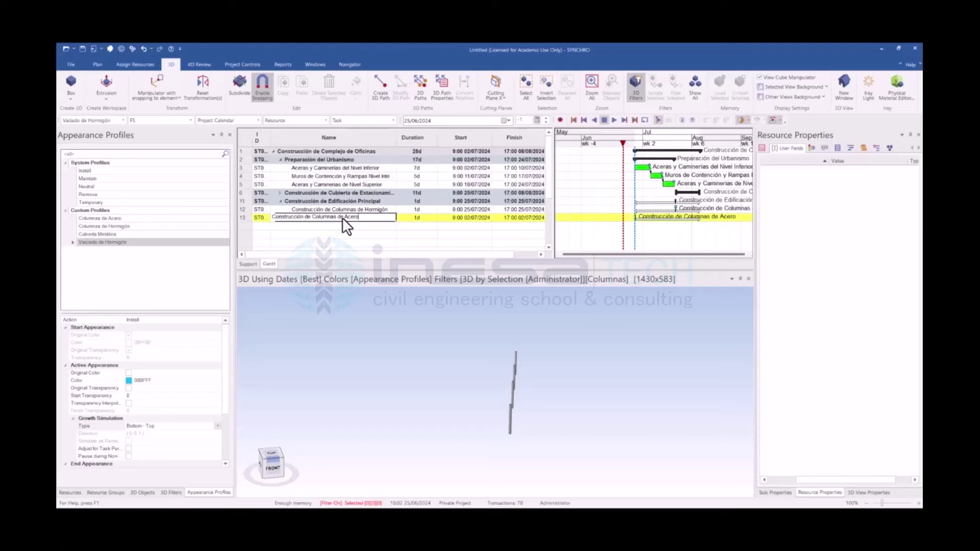
left_click(97, 64)
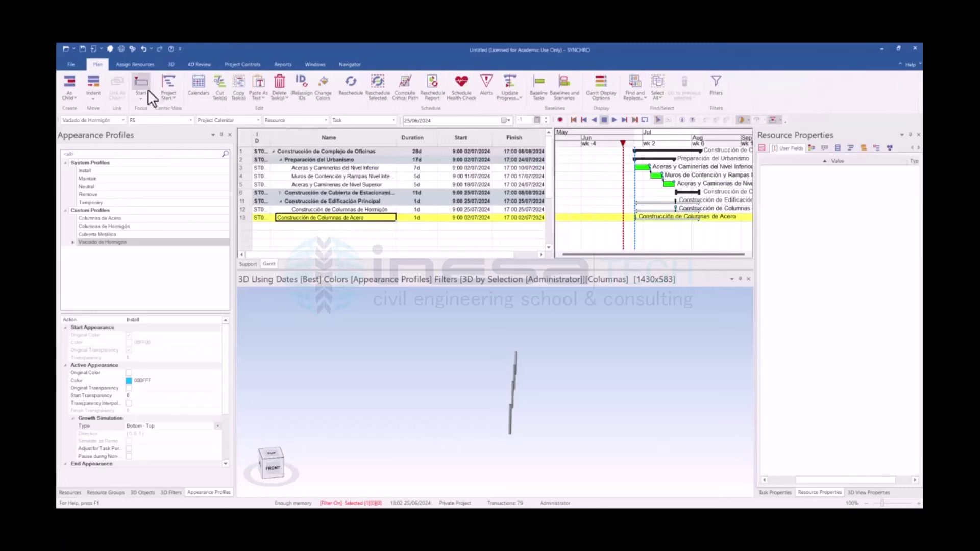
left_click(92, 84)
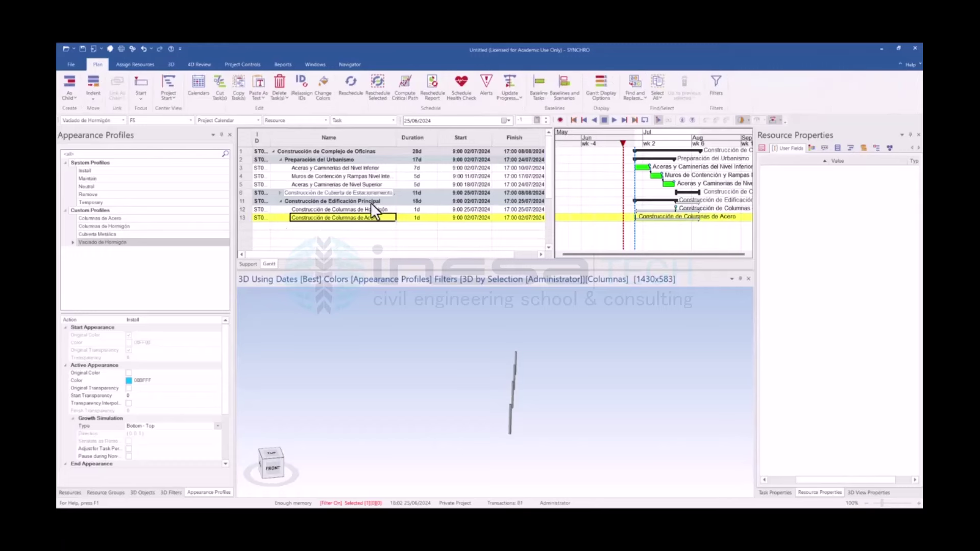
Set the concrete columns task duration to 4 days
left_click(417, 210)
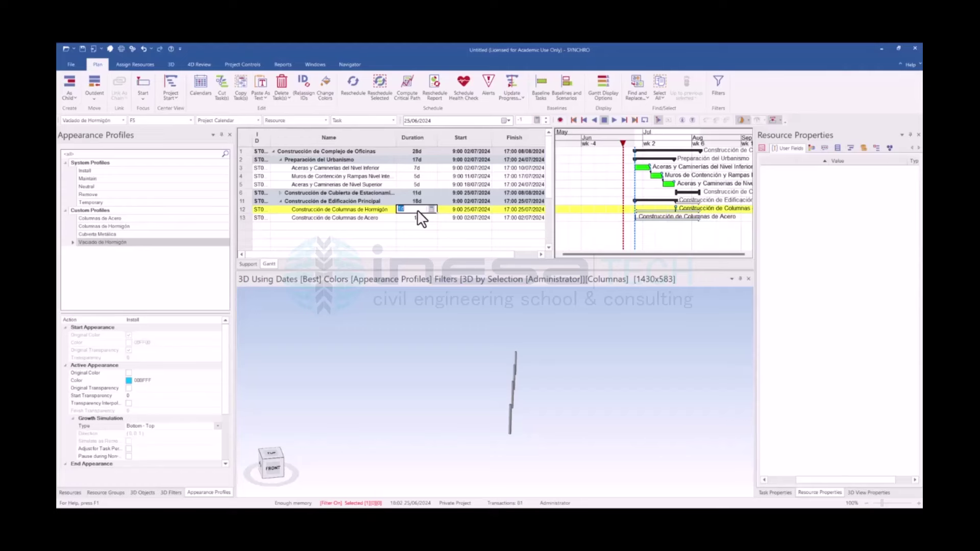
type("4")
key("Return")
key("Down")
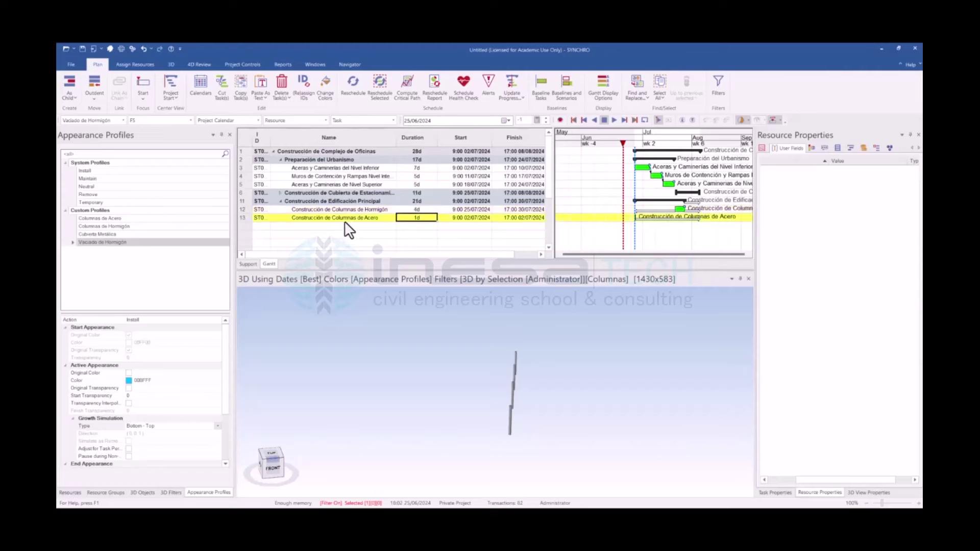
Assign the remaining column to the steel task with the Columnas de Acero profile
left_click(346, 220)
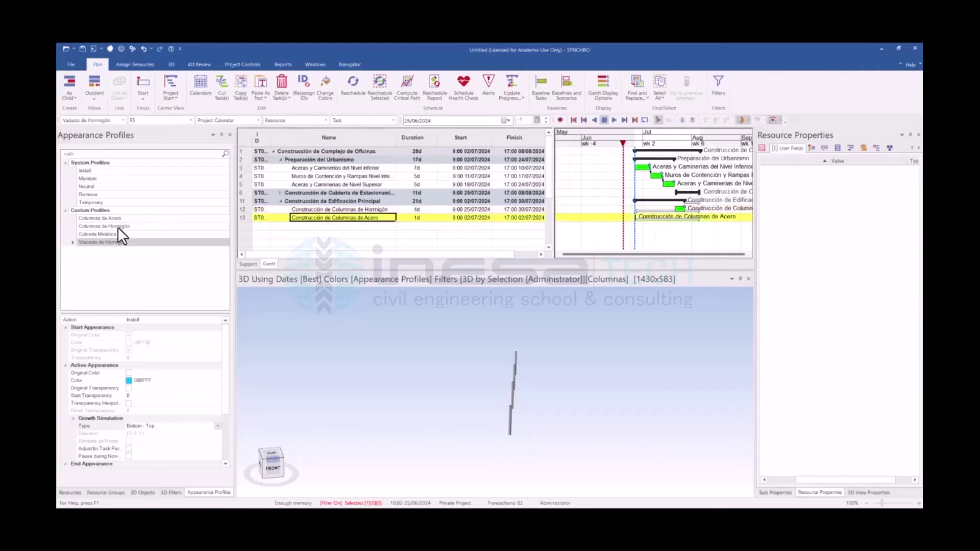
left_click(123, 121)
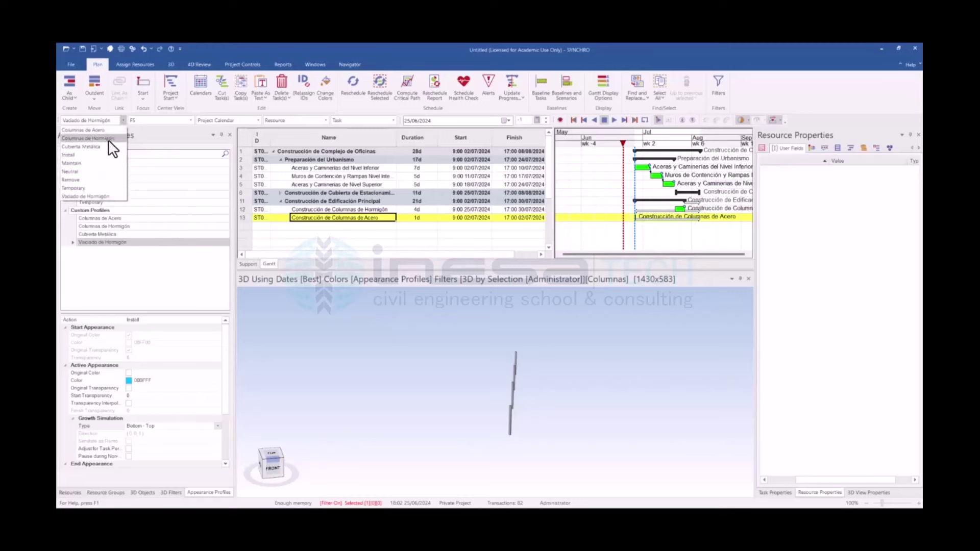
left_click(104, 129)
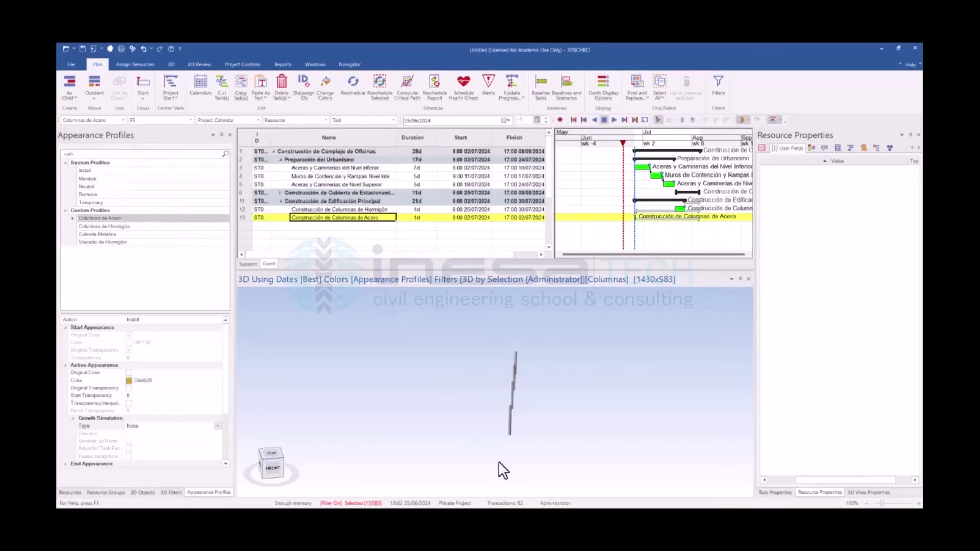
left_click(347, 219)
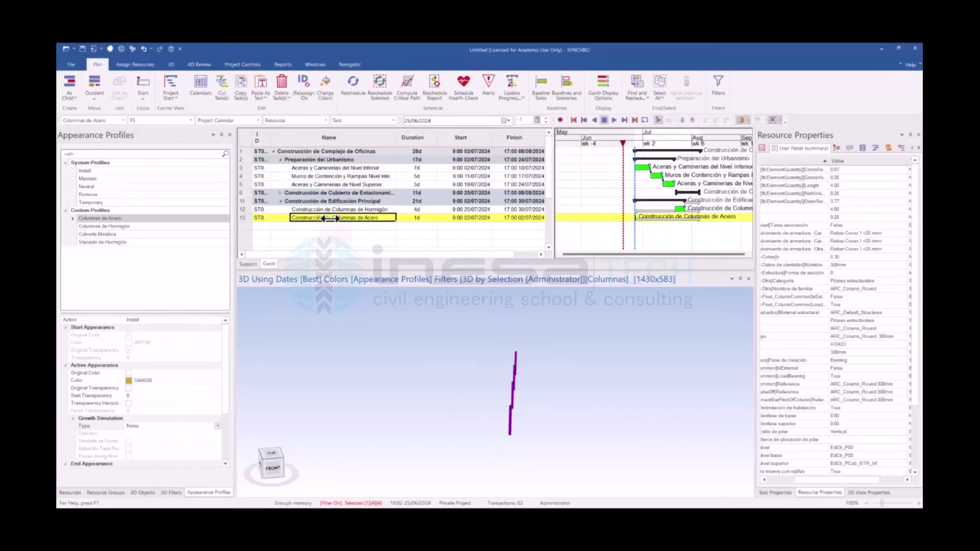
right_click(329, 219)
left_click(372, 72)
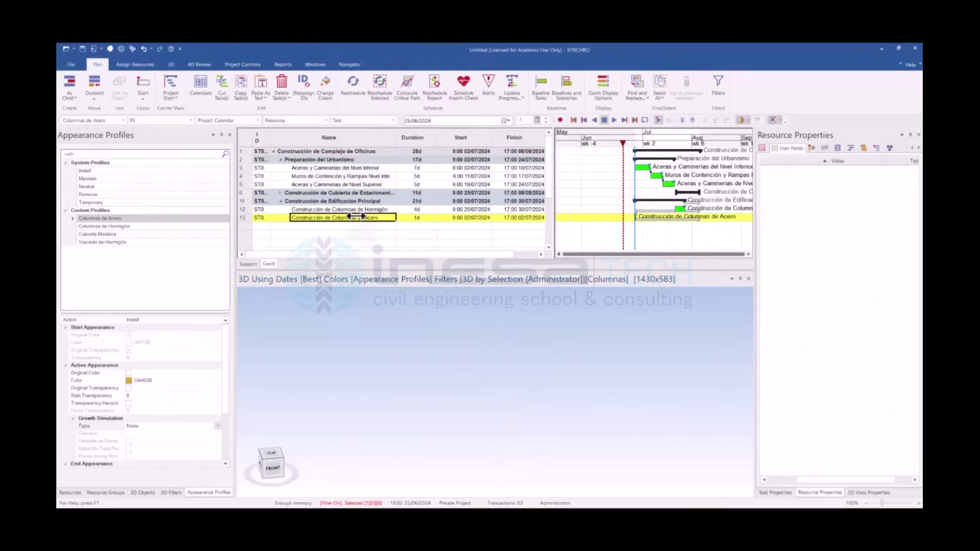
Chain-link and reschedule both column tasks, then collapse the Edificación Principal summary
left_click(297, 210, "ctrl")
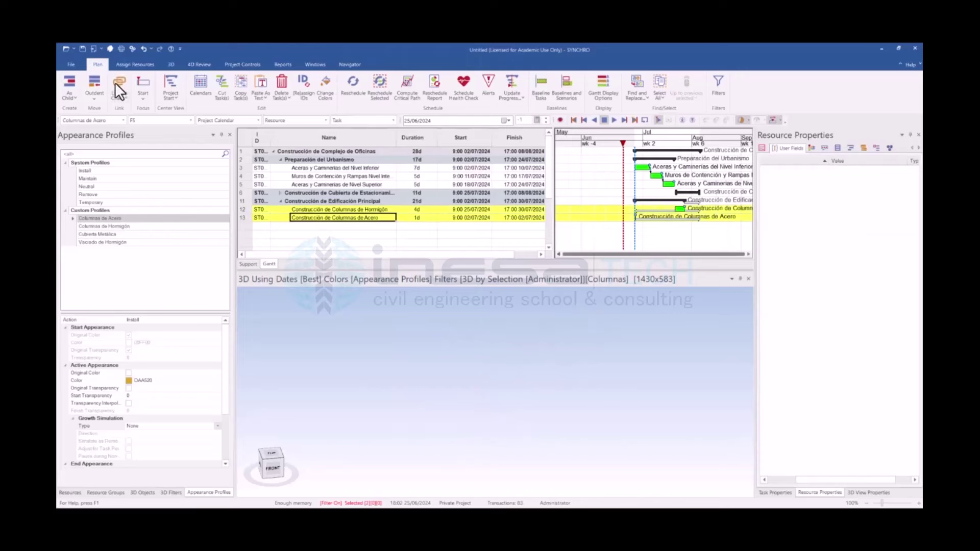
left_click(119, 91)
left_click(383, 85)
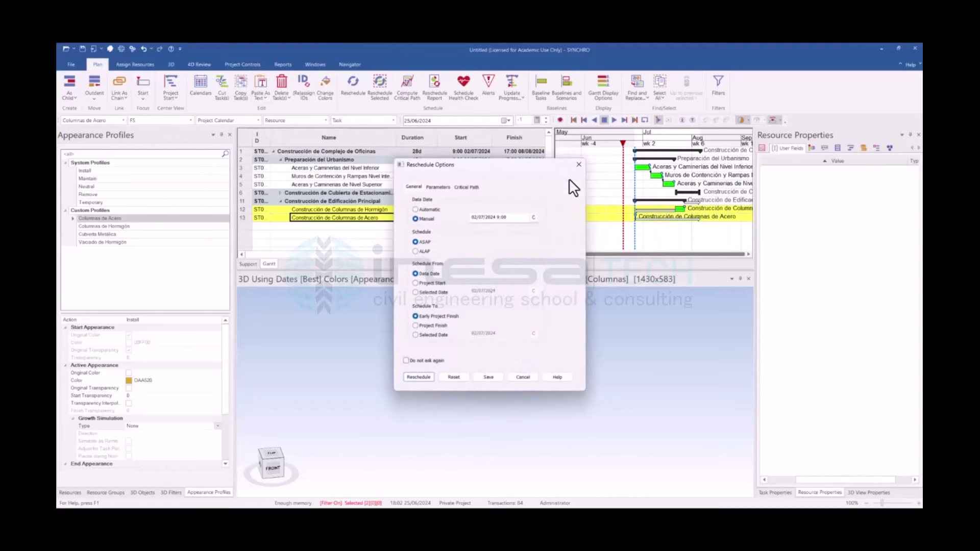
left_click(419, 378)
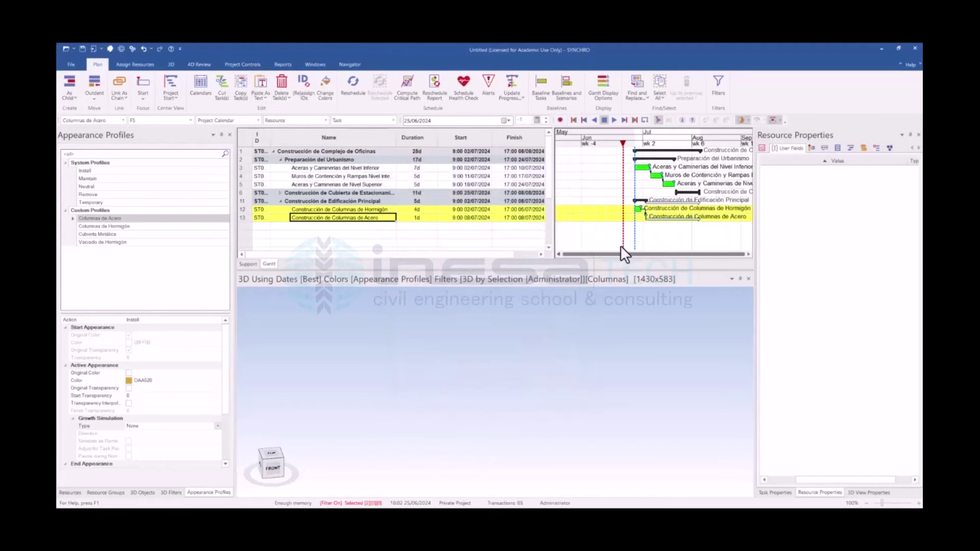
left_click(282, 201)
left_click(280, 201)
left_click_drag(295, 193, 299, 202)
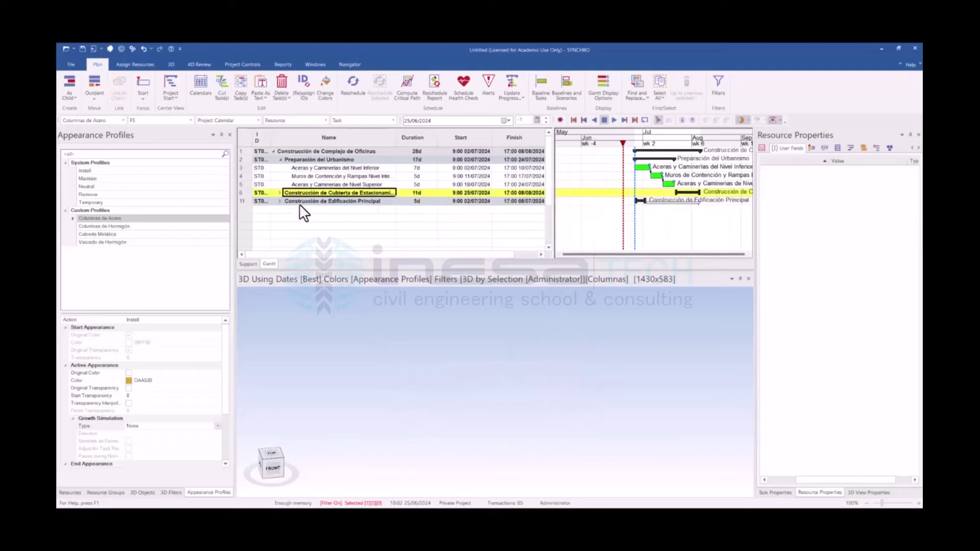
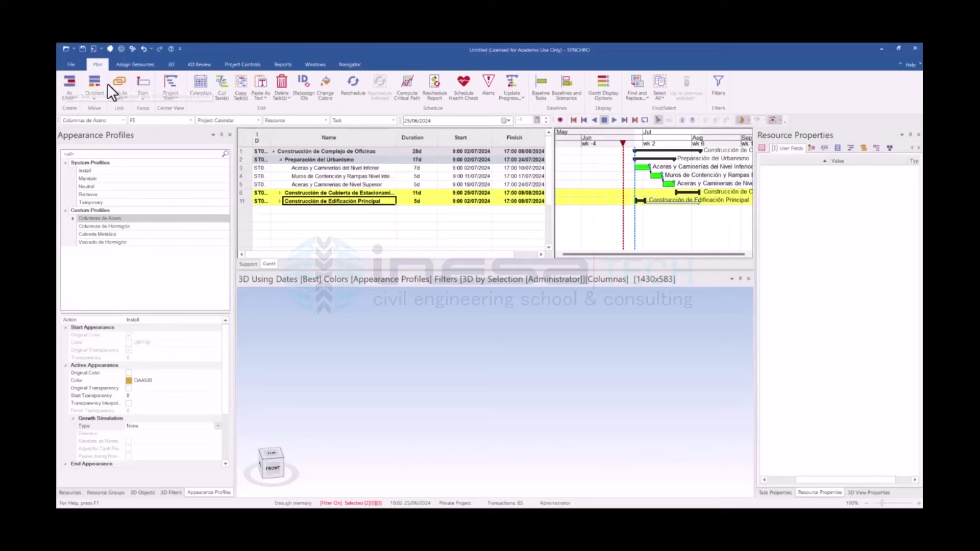
Link the two summary tasks and reschedule so main construction starts 09/08/2024
left_click(120, 86)
left_click(356, 82)
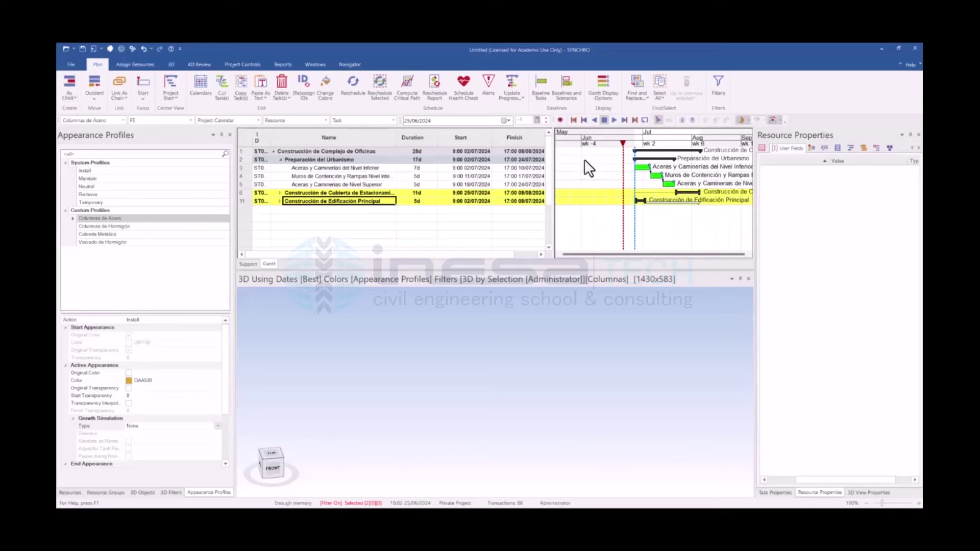
left_click(419, 377)
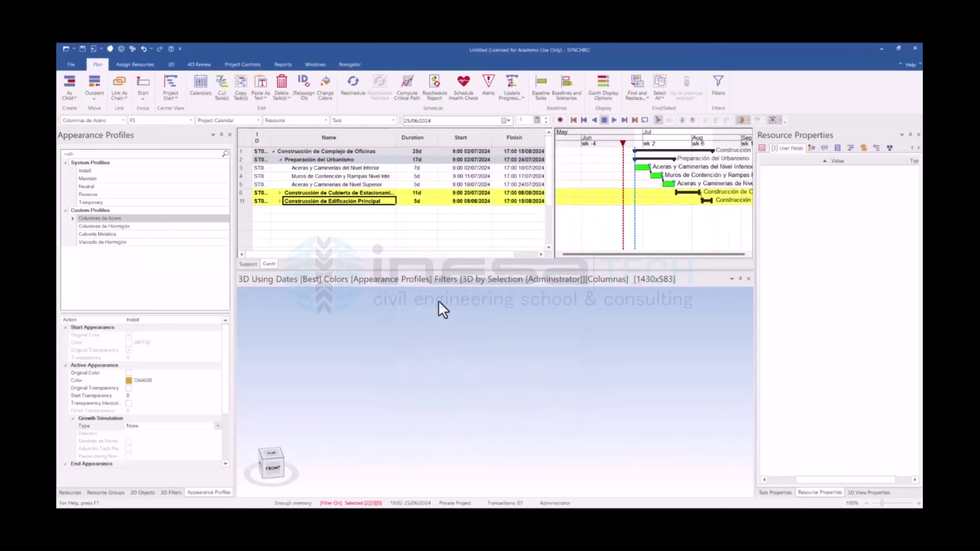
Expand both summary tasks (rows 6 and 11) and scroll the Gantt to later months
left_click(281, 193)
left_click(281, 234)
scroll(661, 243, "down", 1)
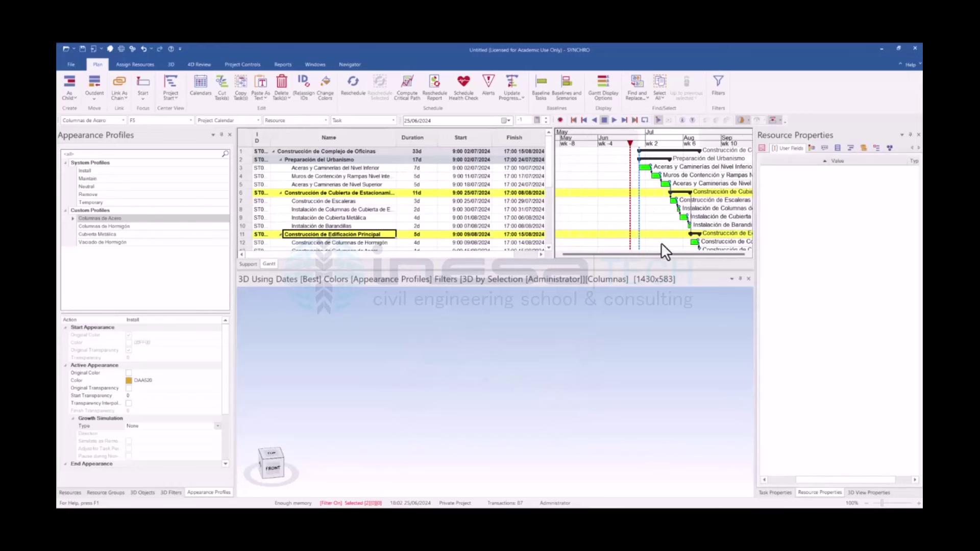
left_click(749, 255)
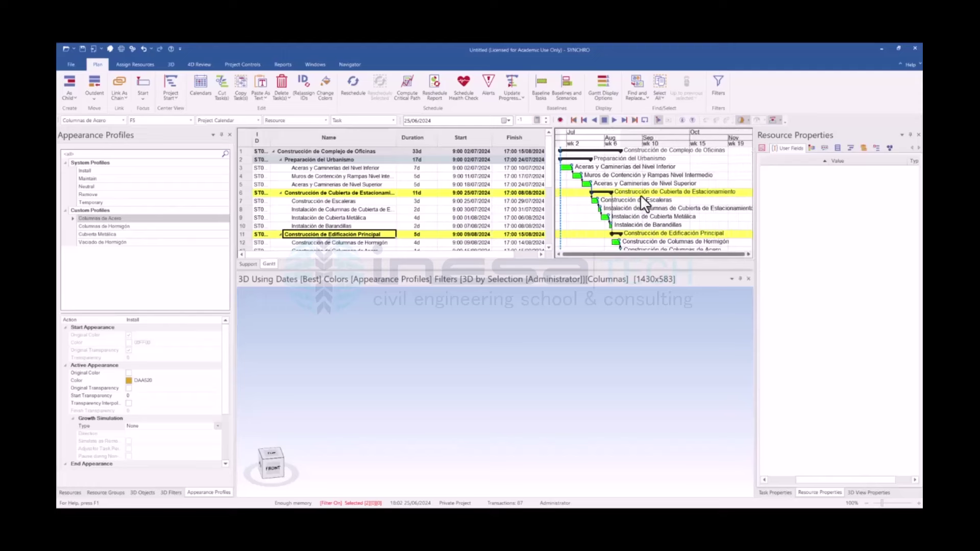
scroll(636, 175, "right", 2)
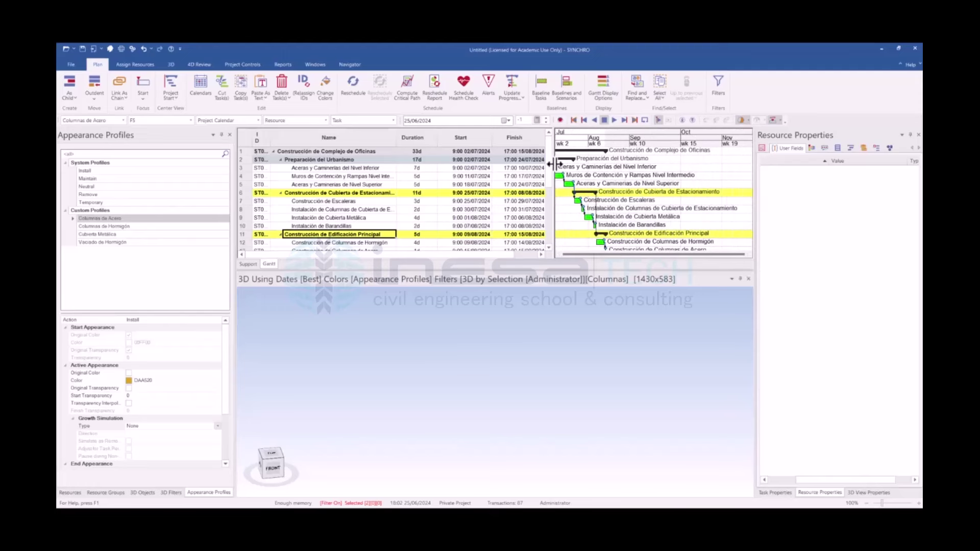
scroll(548, 184, "down", 2)
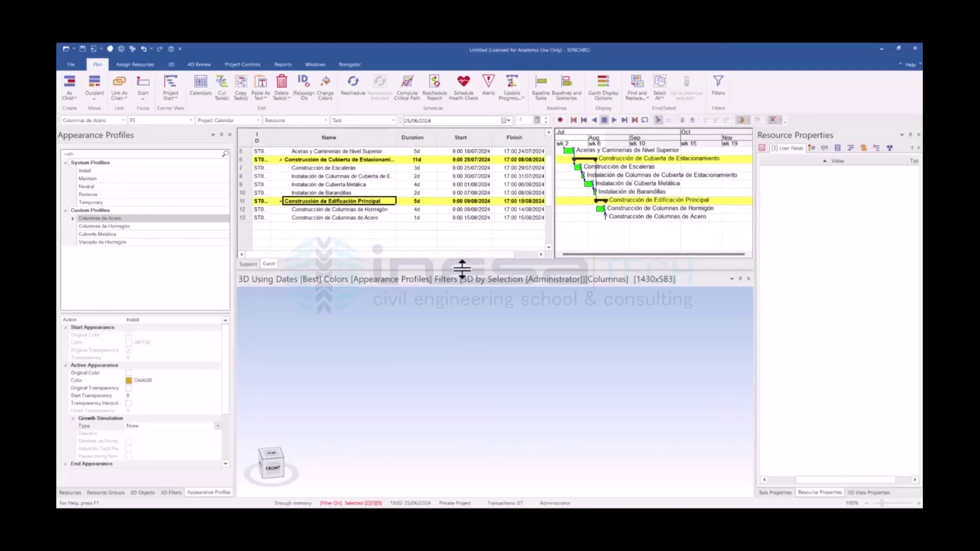
Set the focus date to 16/06/2024 and bring up the 3D Filters list
left_click(563, 136)
left_click_drag(562, 139, 564, 141)
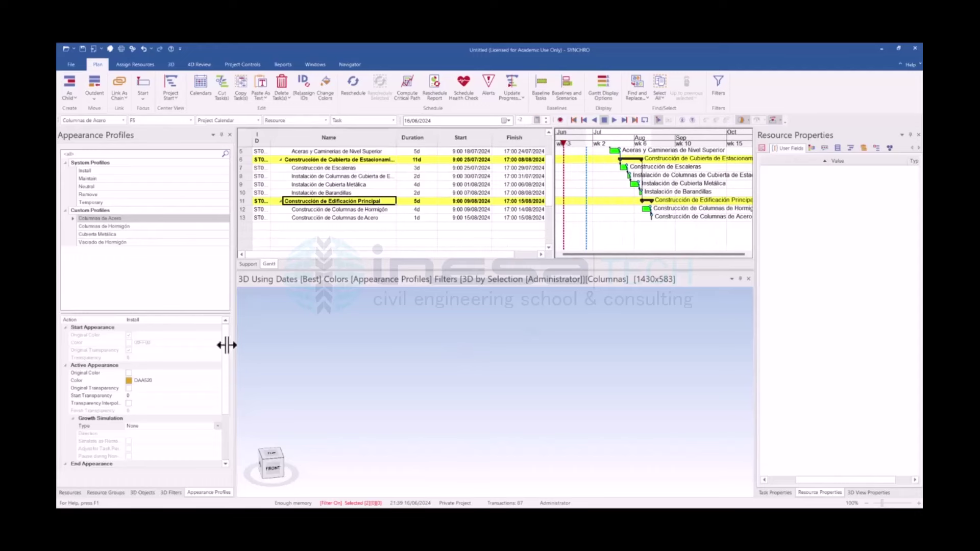
right_click(322, 400)
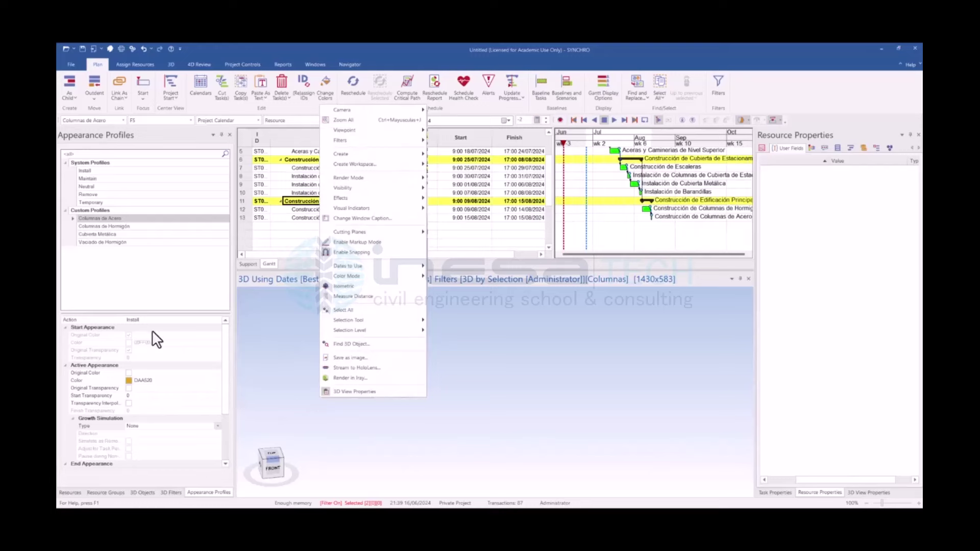
left_click(150, 482)
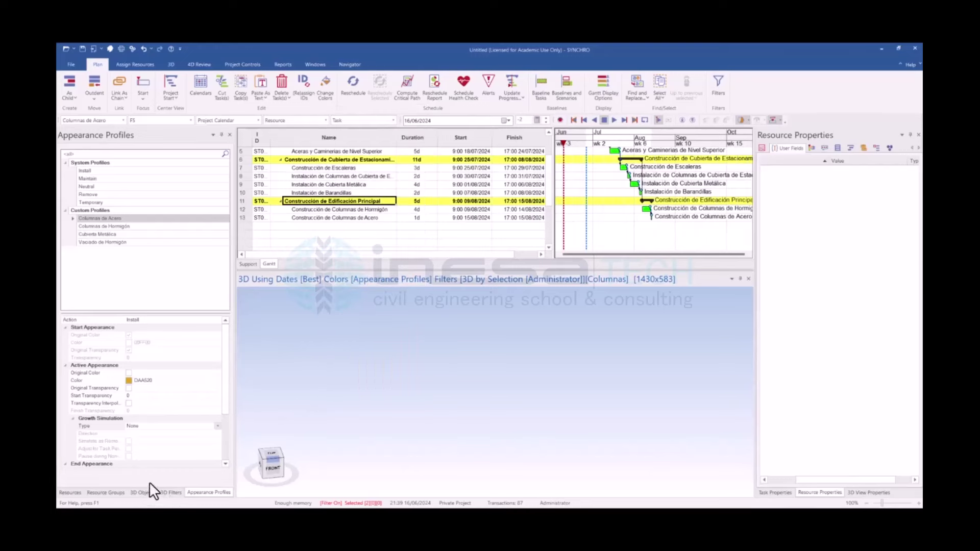
Deactivate the Columnas 3D filter and move the focus date ahead to 18/08/2024
left_click(117, 279)
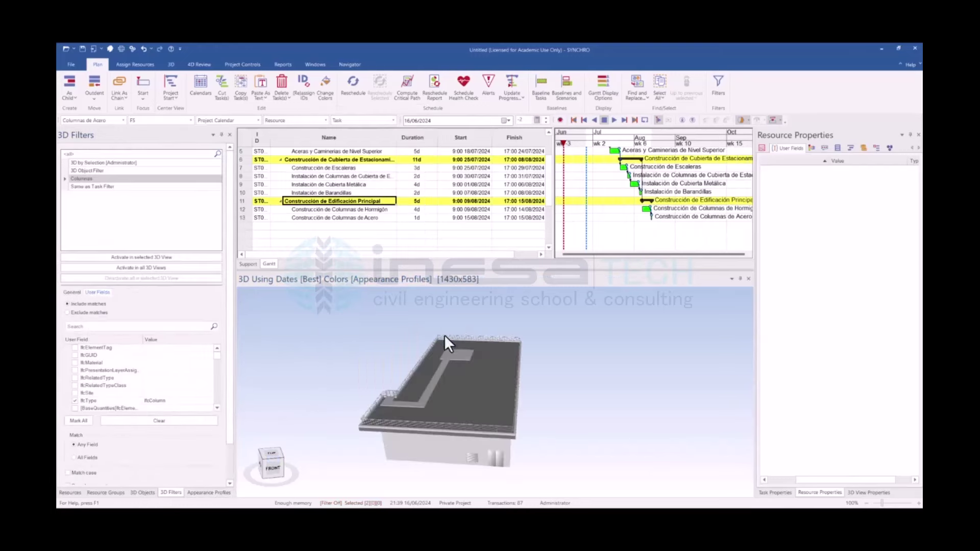
mouse_move(444, 335)
left_mouse_down()
mouse_move(508, 391)
mouse_move(592, 297)
left_mouse_up()
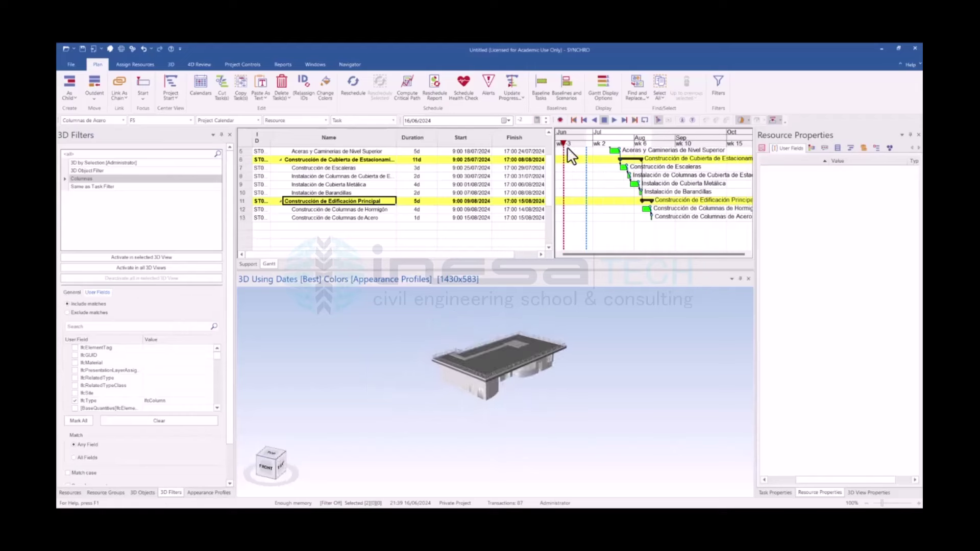
left_click_drag(564, 145, 643, 145)
scroll(450, 392, "up", 2)
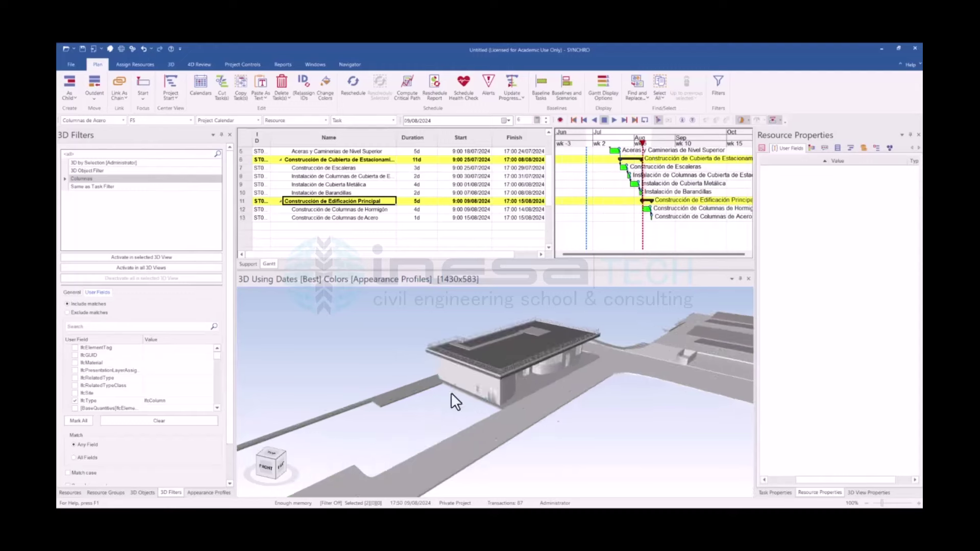
scroll(451, 393, "up", 3)
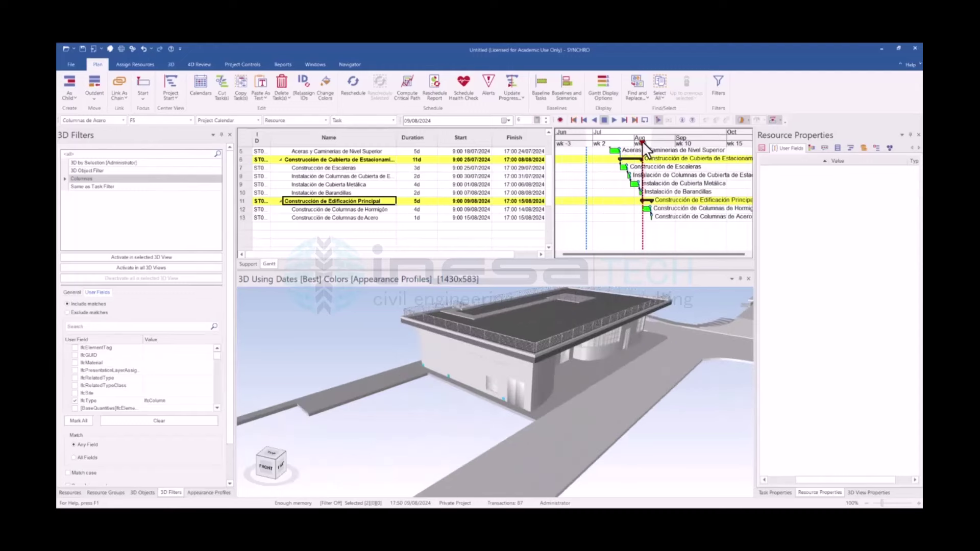
mouse_move(644, 144)
left_mouse_down()
mouse_move(665, 140)
mouse_move(581, 141)
left_mouse_up()
Move the focus date back to 28/06/2024 and inspect an exterior wall's IFC properties
mouse_move(485, 388)
left_mouse_down()
mouse_move(521, 440)
mouse_move(544, 432)
mouse_move(413, 390)
mouse_move(469, 406)
mouse_move(416, 435)
mouse_move(332, 417)
mouse_move(330, 400)
mouse_move(614, 480)
mouse_move(348, 362)
mouse_move(308, 365)
mouse_move(415, 396)
left_mouse_up()
scroll(414, 398, "up", 3)
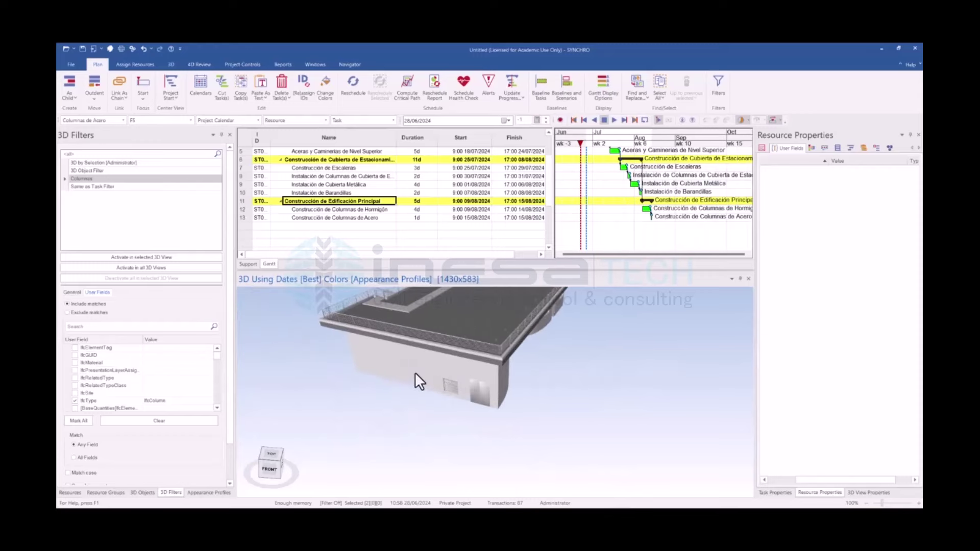
left_click(421, 375)
scroll(873, 430, "down", 4)
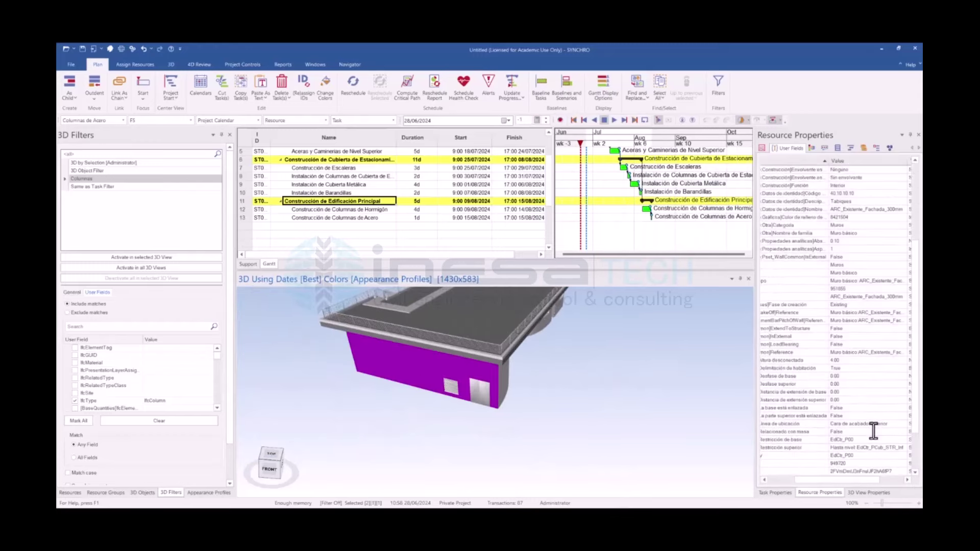
scroll(874, 429, "down", 3)
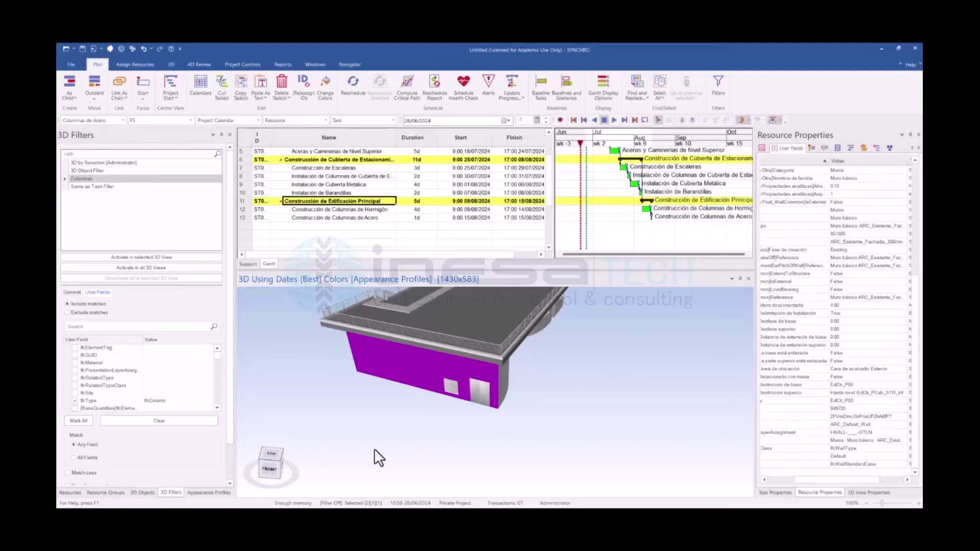
Duplicate the Columnas 3D filter and rename the copy to Muros
right_click(83, 177)
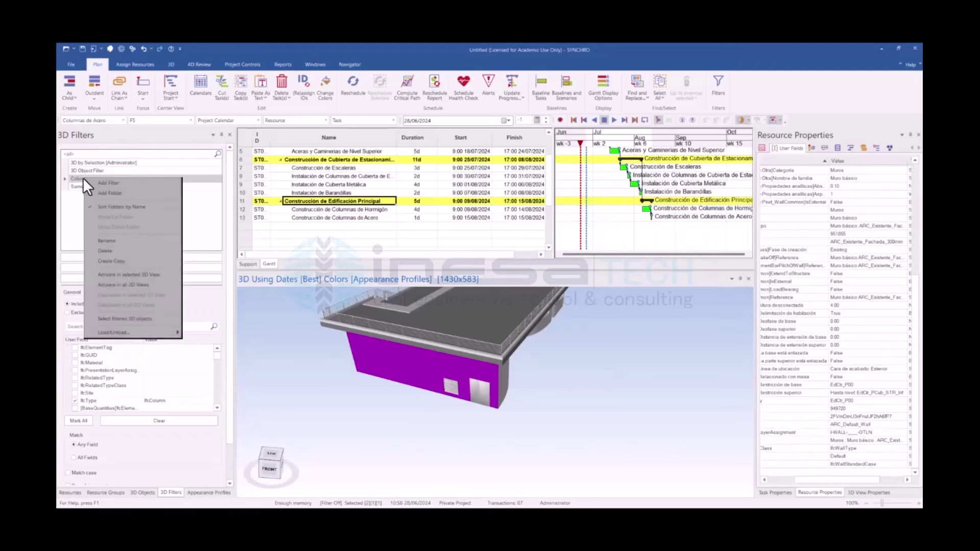
left_click(113, 260)
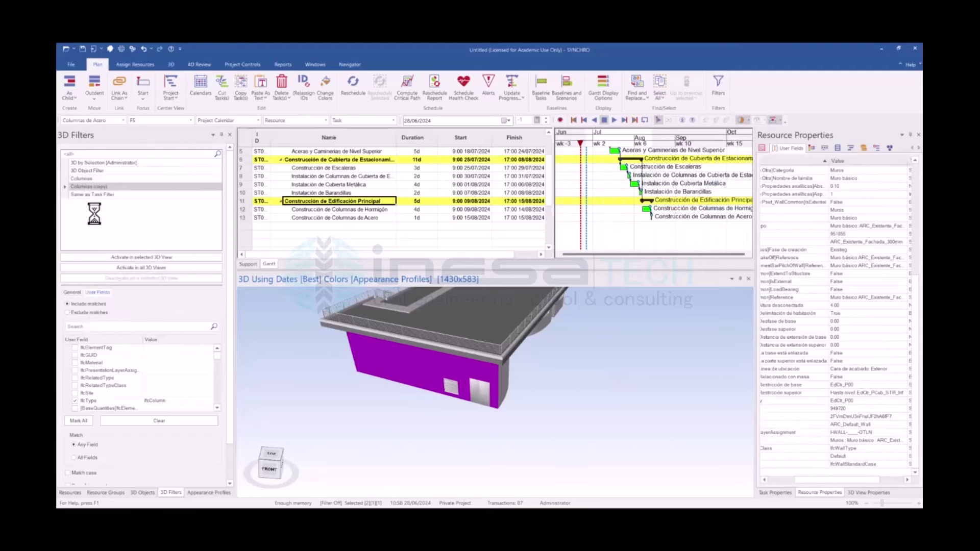
double_click(98, 187)
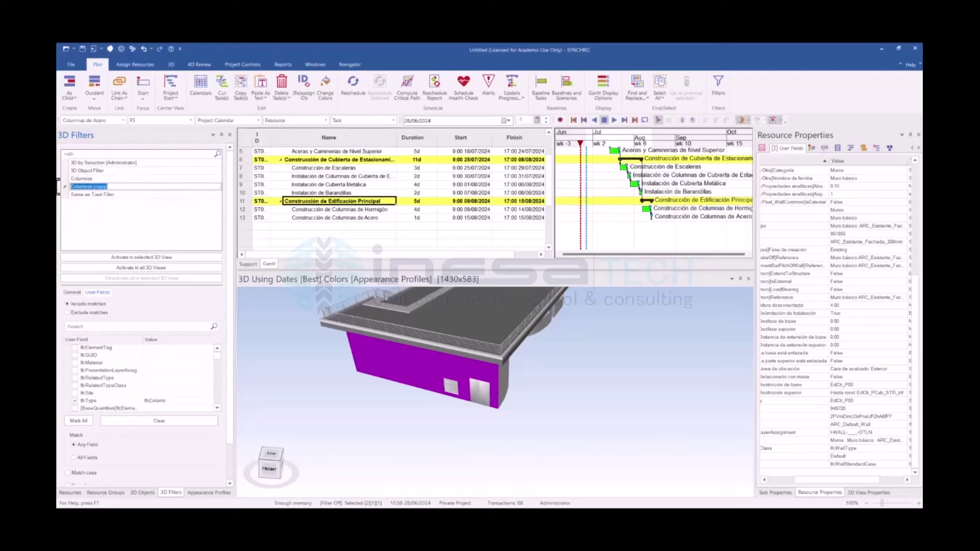
type("Muros")
key("Return")
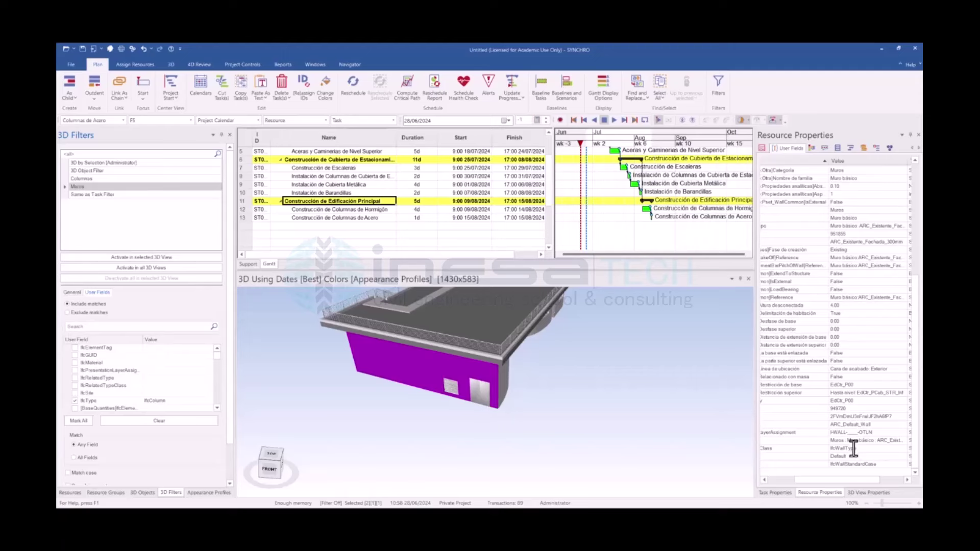
Set the Muros ifcType condition to IfcWallStandardCase and activate it in the 3D view
left_click(855, 465)
double_click(855, 464)
key("ctrl+c")
left_click(154, 401)
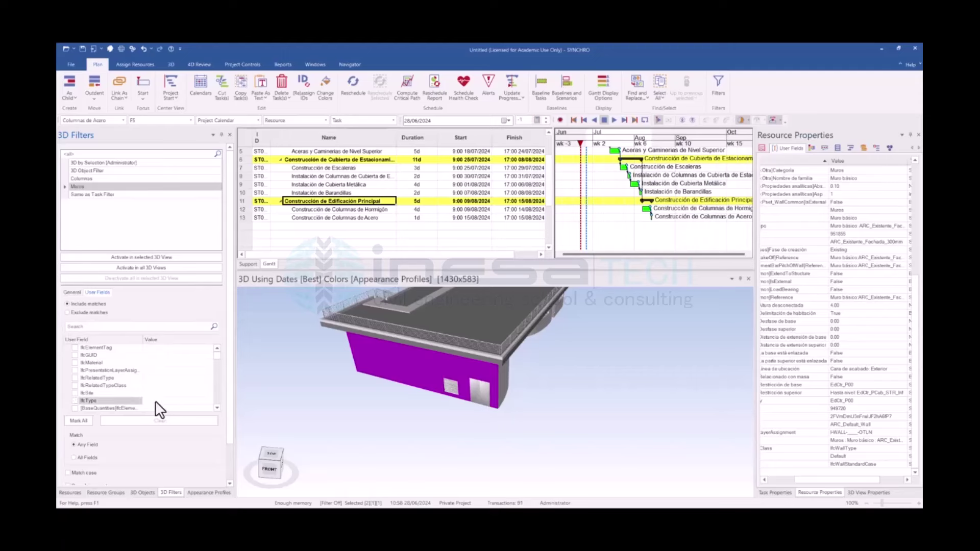
key("Delete")
left_click(162, 400)
key("ctrl+v")
key("Return")
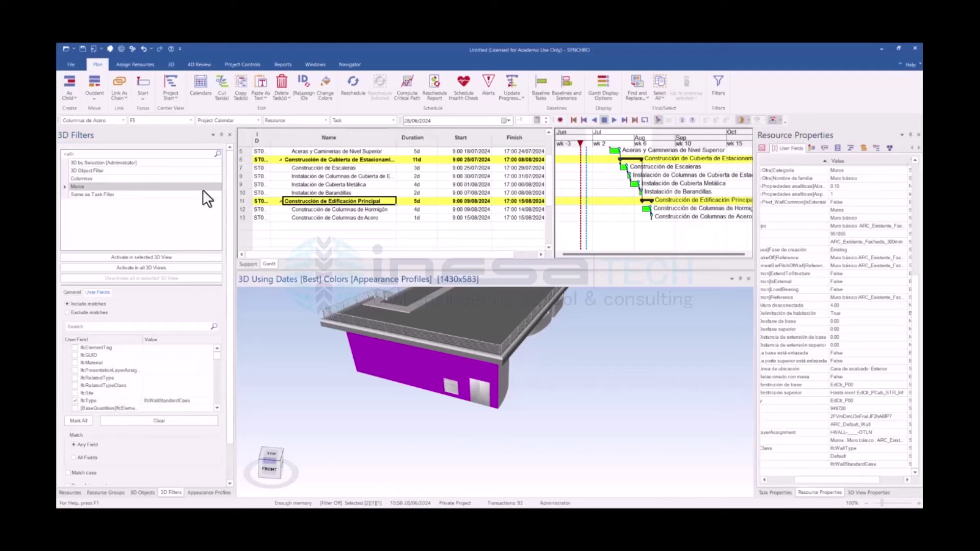
left_click(154, 258)
Orbit around the isolated walls to review them from the side and above
mouse_move(509, 422)
middle_mouse_down()
mouse_move(608, 366)
mouse_move(498, 450)
mouse_move(499, 366)
mouse_move(521, 385)
mouse_move(519, 448)
middle_mouse_up()
scroll(501, 436, "up", 3)
scroll(526, 430, "down", 2)
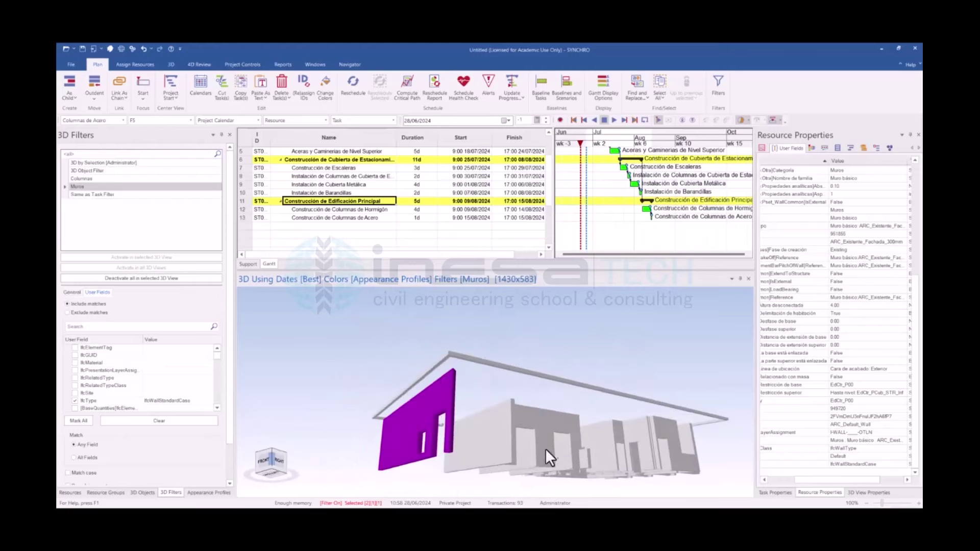
scroll(508, 439, "down", 1)
scroll(510, 439, "down", 1)
mouse_move(510, 439)
middle_mouse_down()
mouse_move(492, 454)
mouse_move(482, 436)
mouse_move(485, 457)
middle_mouse_up()
mouse_move(681, 435)
left_mouse_down()
mouse_move(438, 471)
mouse_move(434, 482)
left_mouse_up()
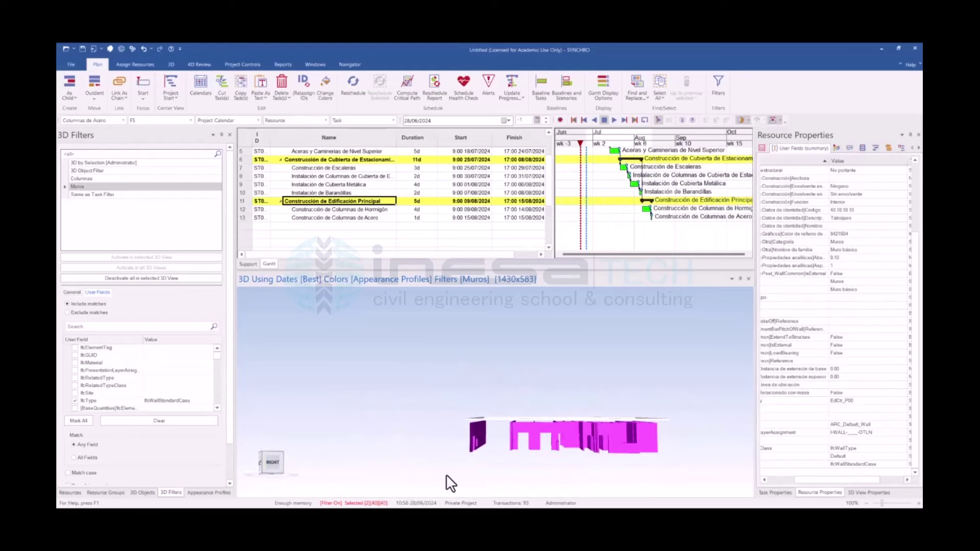
mouse_move(447, 481)
middle_mouse_down()
mouse_move(464, 490)
mouse_move(439, 428)
mouse_move(355, 396)
mouse_move(355, 375)
mouse_move(540, 482)
mouse_move(395, 368)
mouse_move(375, 325)
mouse_move(400, 402)
mouse_move(427, 420)
middle_mouse_up()
scroll(485, 330, "up", 5)
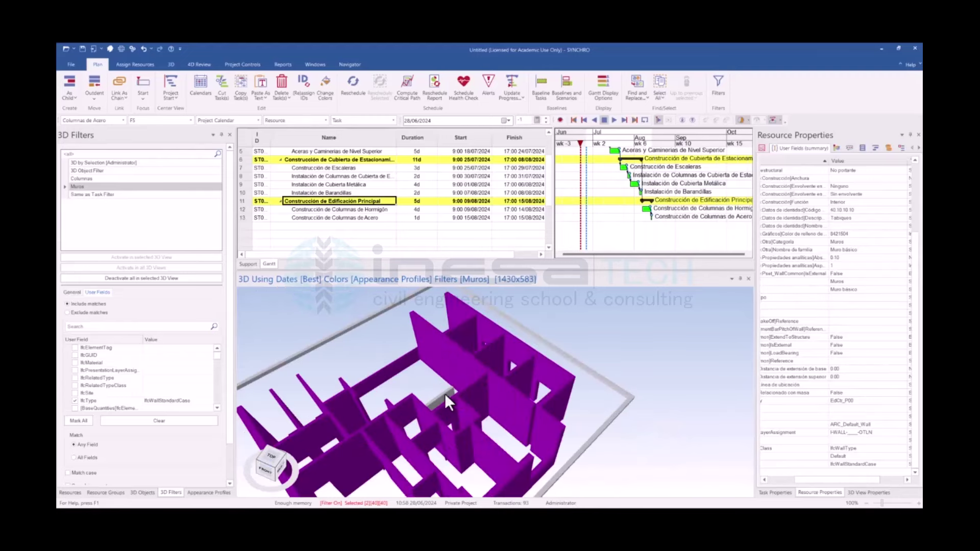
scroll(449, 388, "down", 5)
middle_click_drag(453, 438, 286, 336)
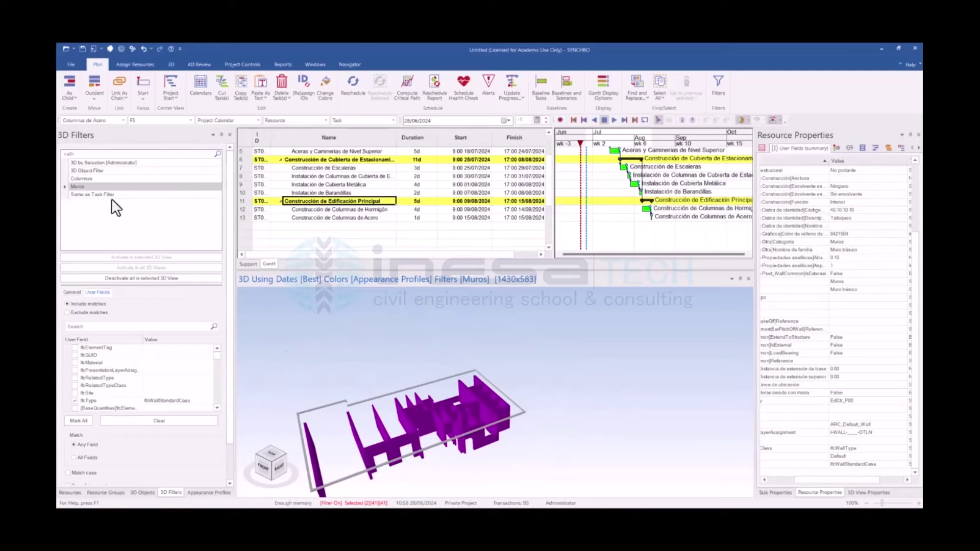
left_click(211, 493)
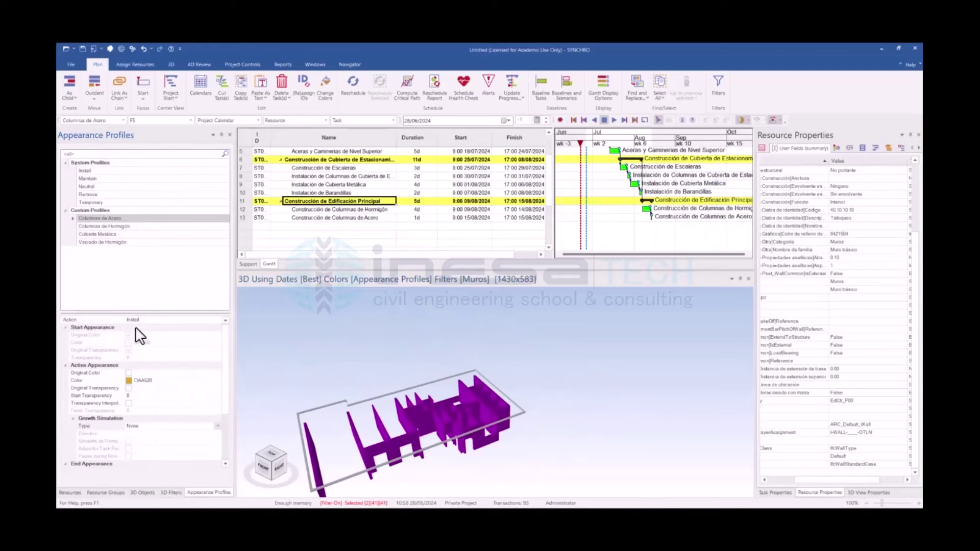
Copy the Vaciado de Hormigón appearance profile and name the copy Paredes
left_click(97, 243)
right_click(97, 244)
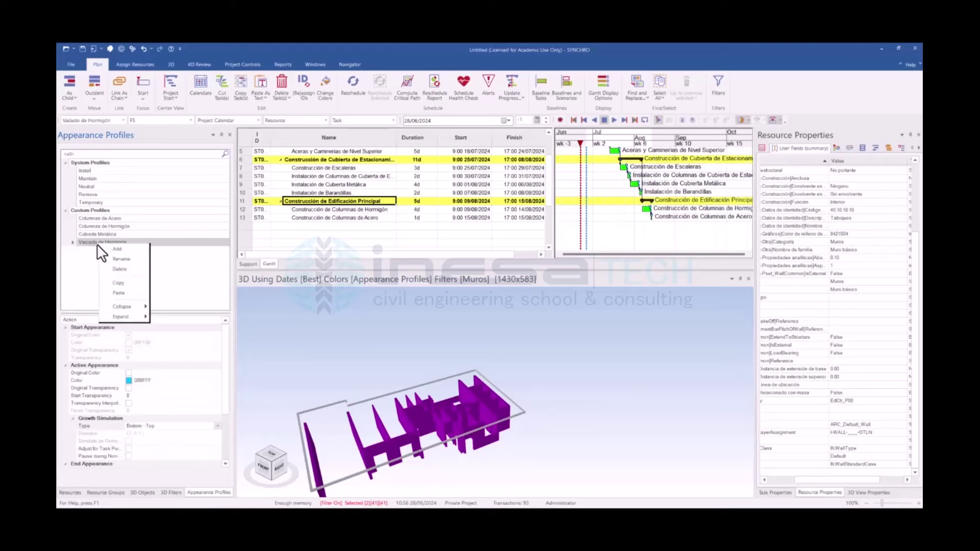
left_click(122, 282)
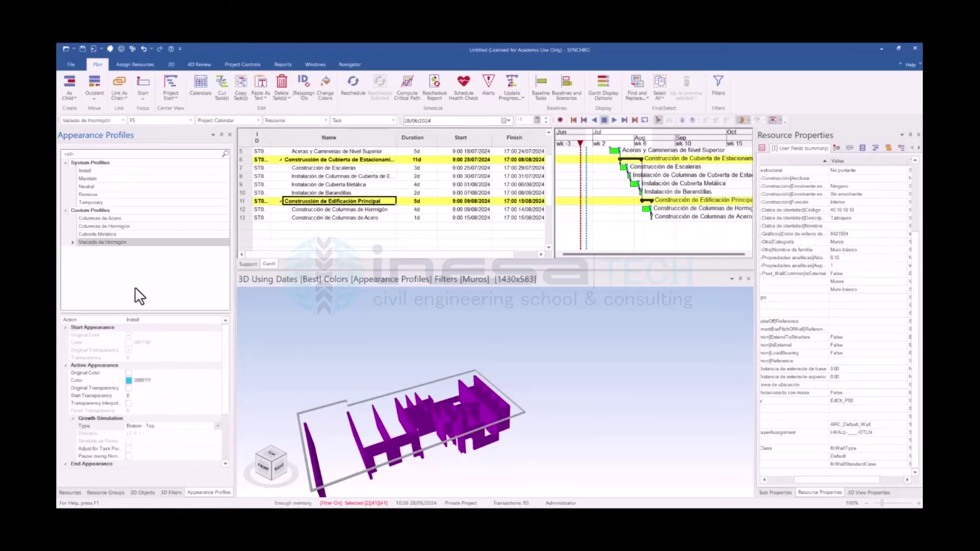
right_click(106, 269)
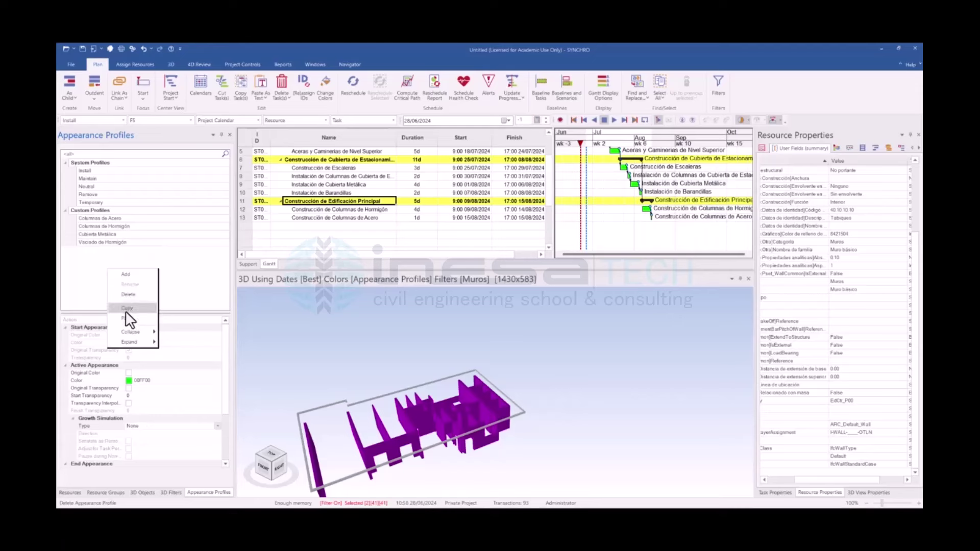
left_click(108, 279)
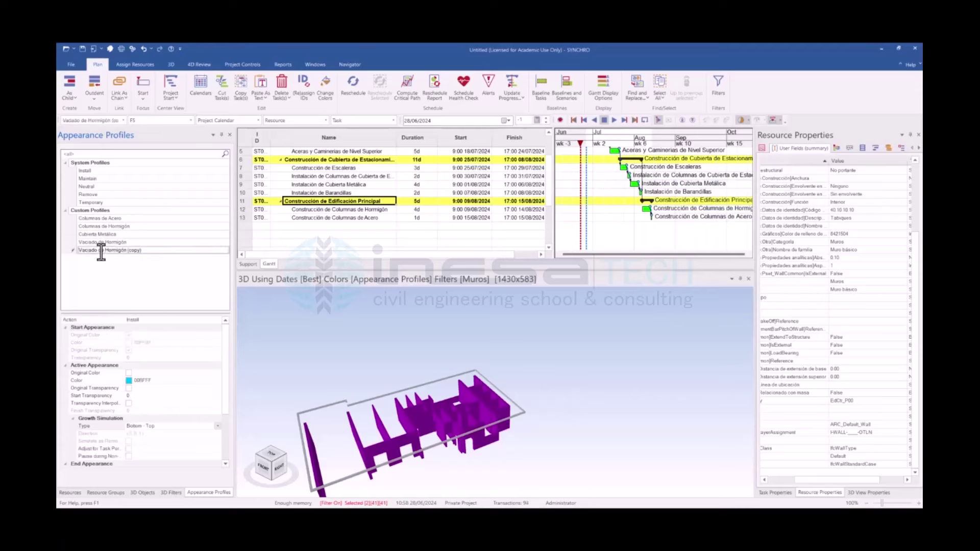
left_click_drag(143, 252, 84, 252)
type("Pare")
type("des")
key("Return")
Set the Paredes active appearance colour to coral FF7F50
left_click(132, 380)
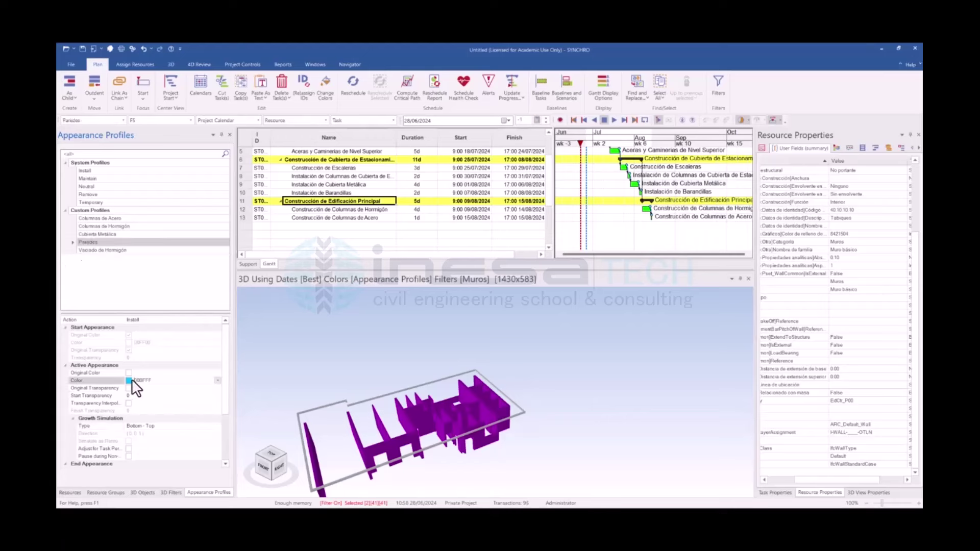
left_click(218, 381)
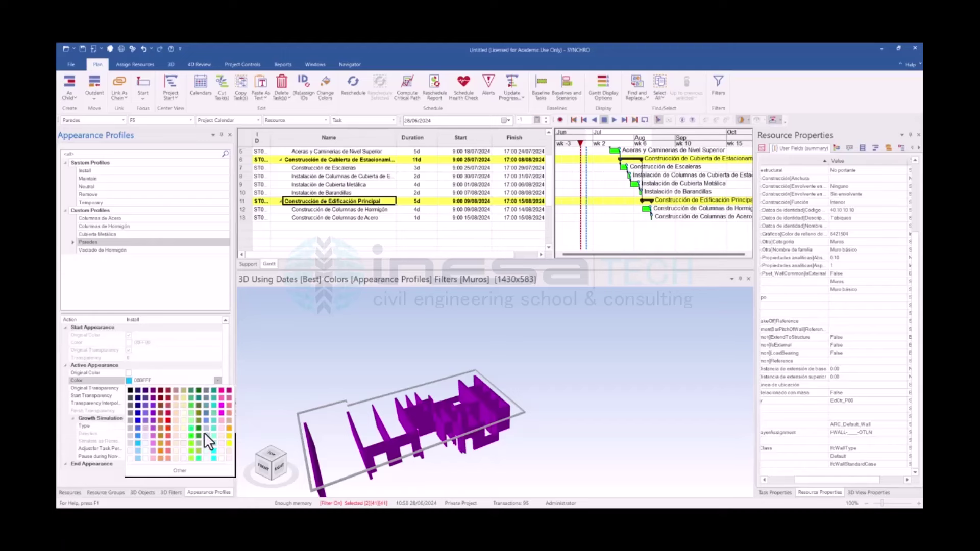
left_click(169, 443)
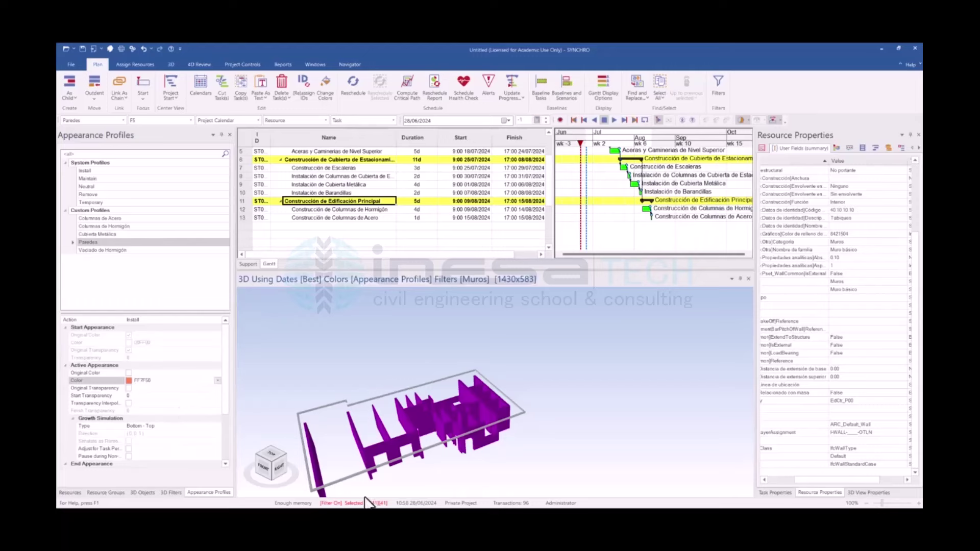
mouse_move(394, 423)
middle_mouse_down()
mouse_move(396, 480)
mouse_move(389, 460)
mouse_move(440, 414)
middle_mouse_up()
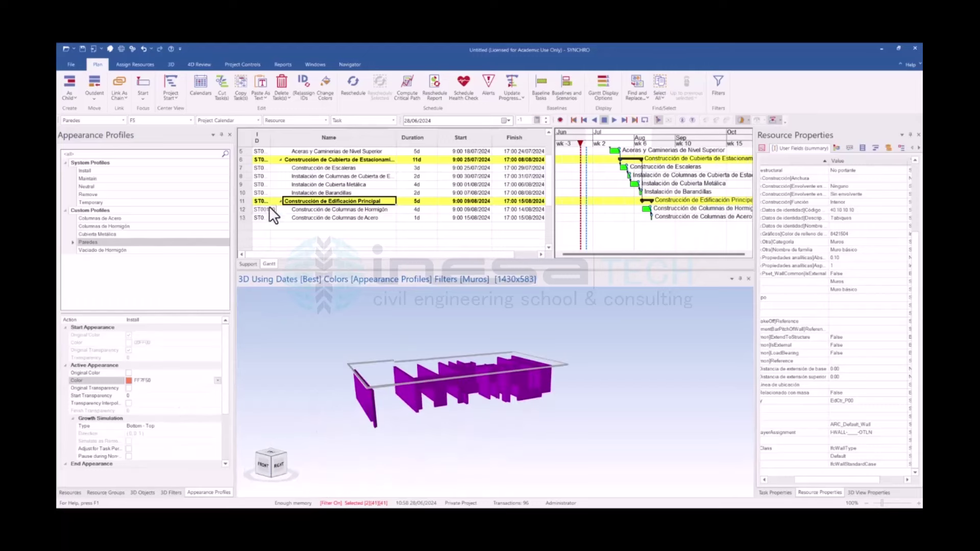
left_click(348, 227)
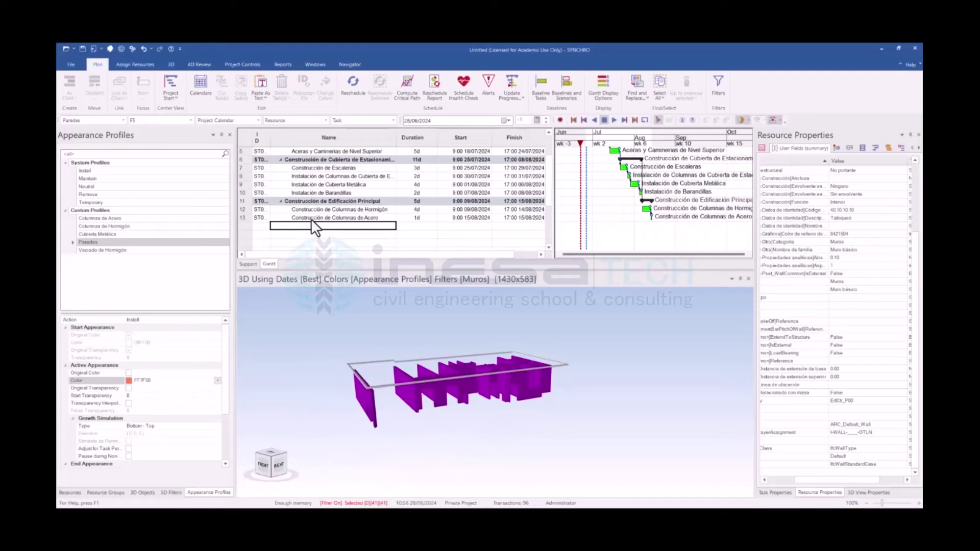
Insert a 7-day Construcción de Muros task below the steel columns task
left_click(311, 219)
right_click(313, 220)
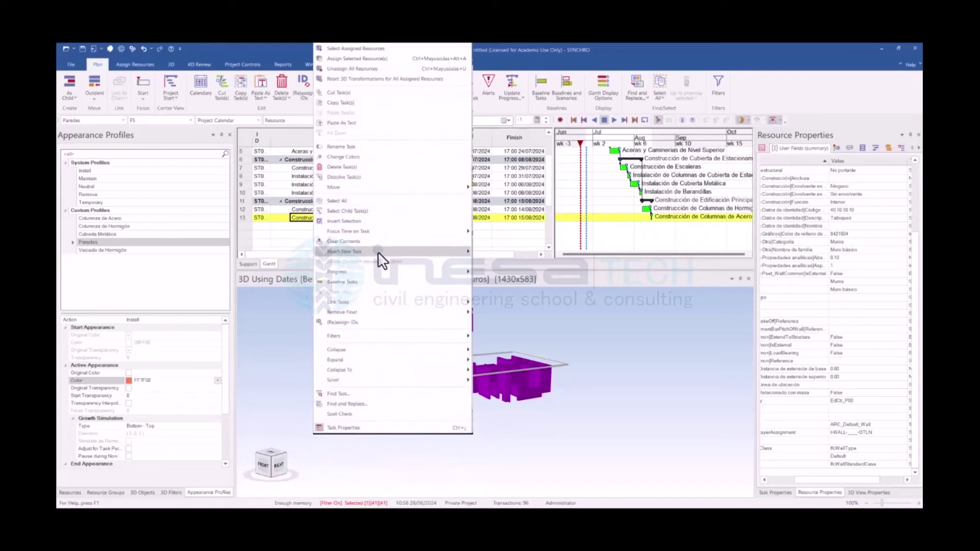
left_click(491, 259)
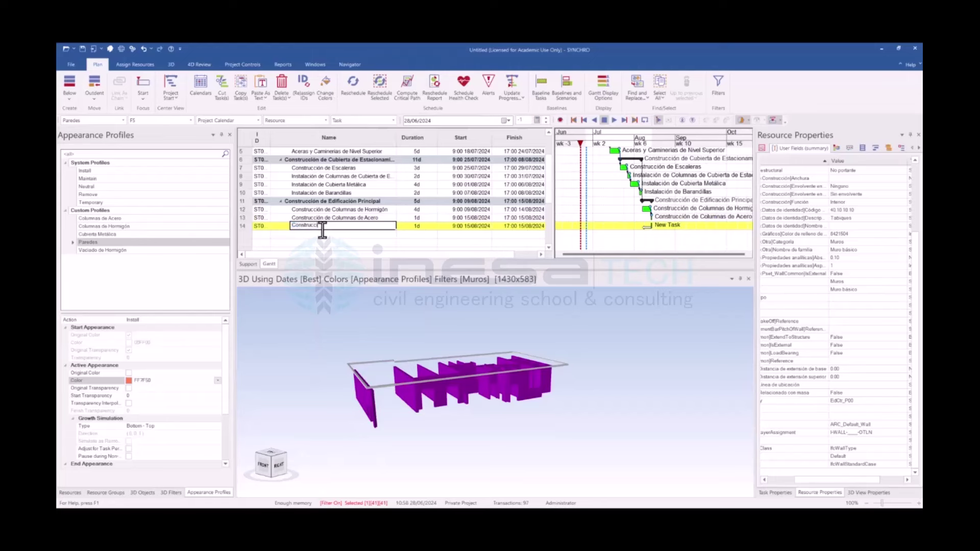
type("ón de Muros")
key("Return")
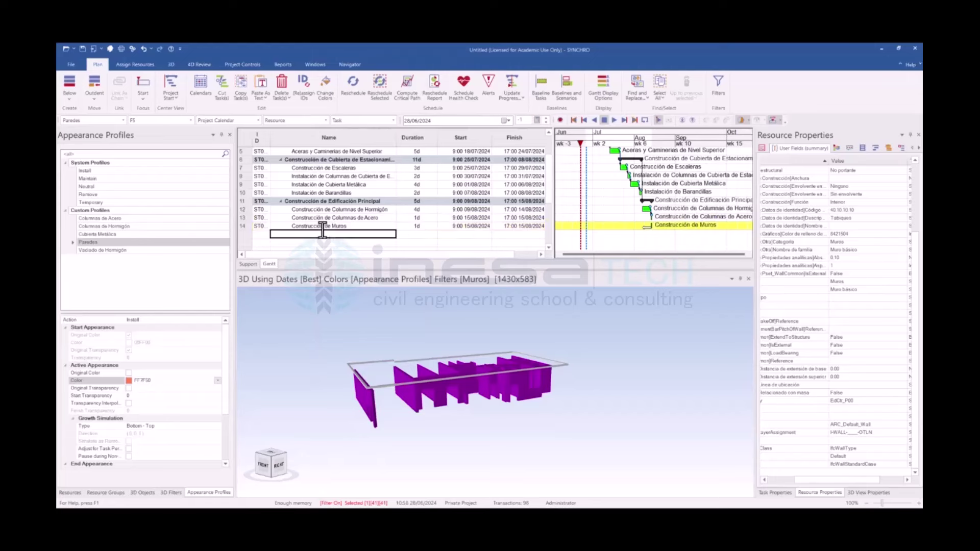
left_click(333, 221)
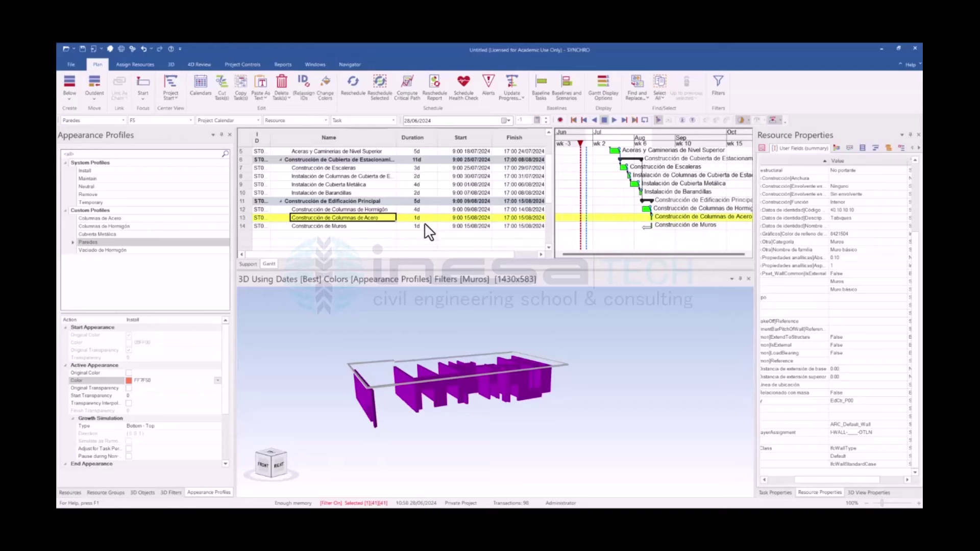
left_click(421, 226)
type("7")
key("Return")
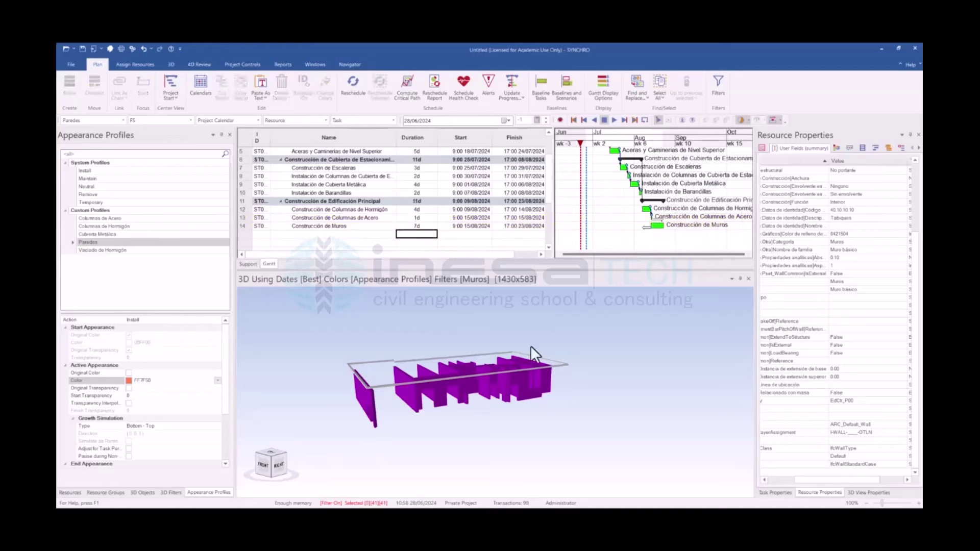
Assign the filtered walls to the Construcción de Muros task
mouse_move(533, 353)
middle_mouse_down()
mouse_move(505, 405)
mouse_move(485, 416)
mouse_move(470, 397)
mouse_move(479, 413)
mouse_move(470, 414)
middle_mouse_up()
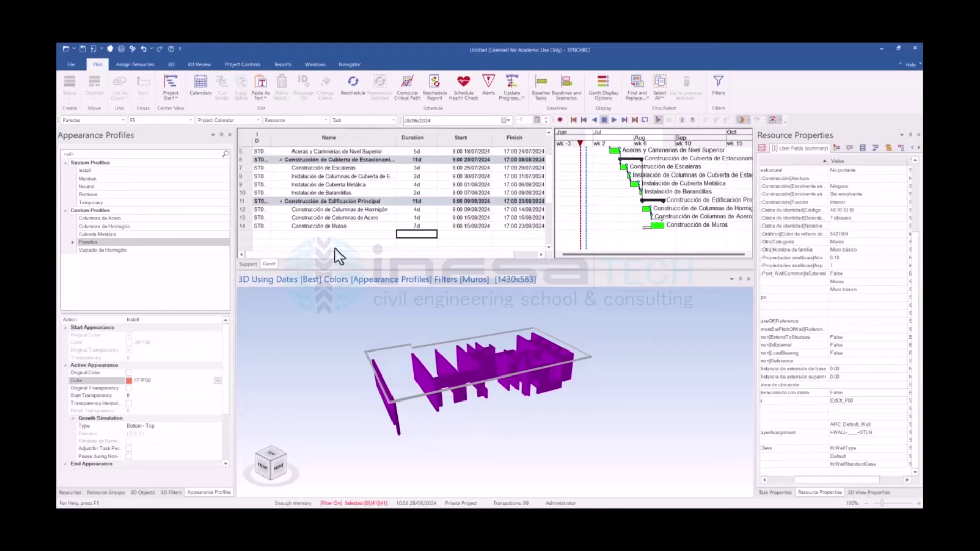
left_click(343, 227)
right_click(343, 226)
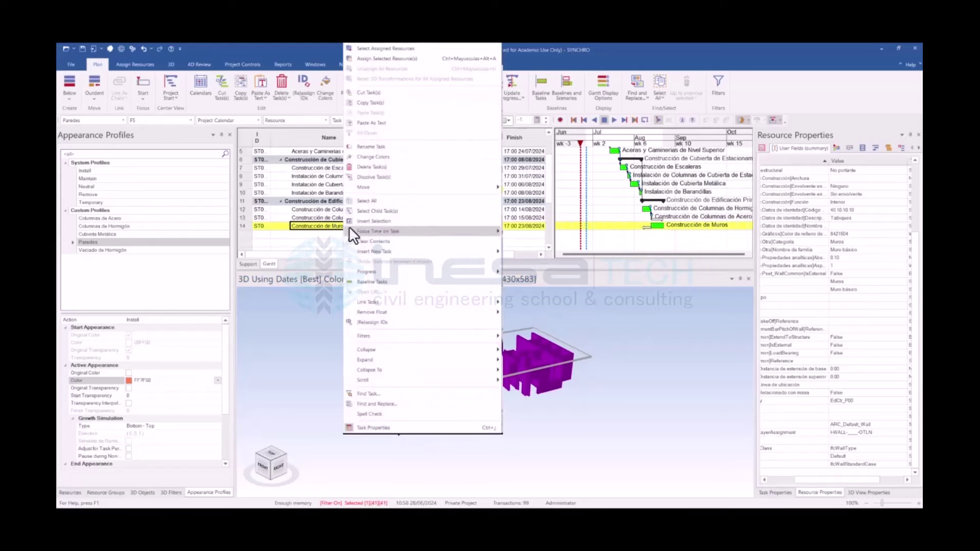
left_click(411, 59)
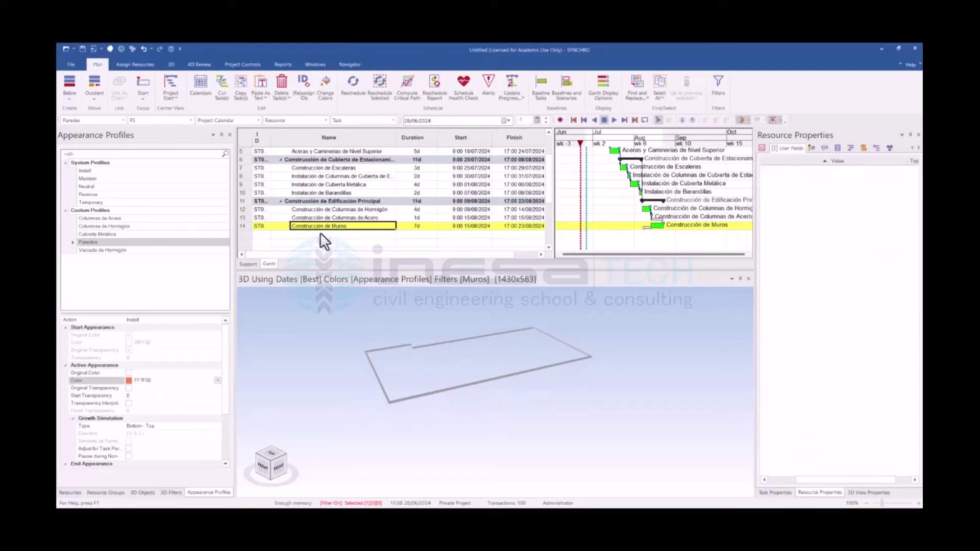
left_click(382, 217, "ctrl")
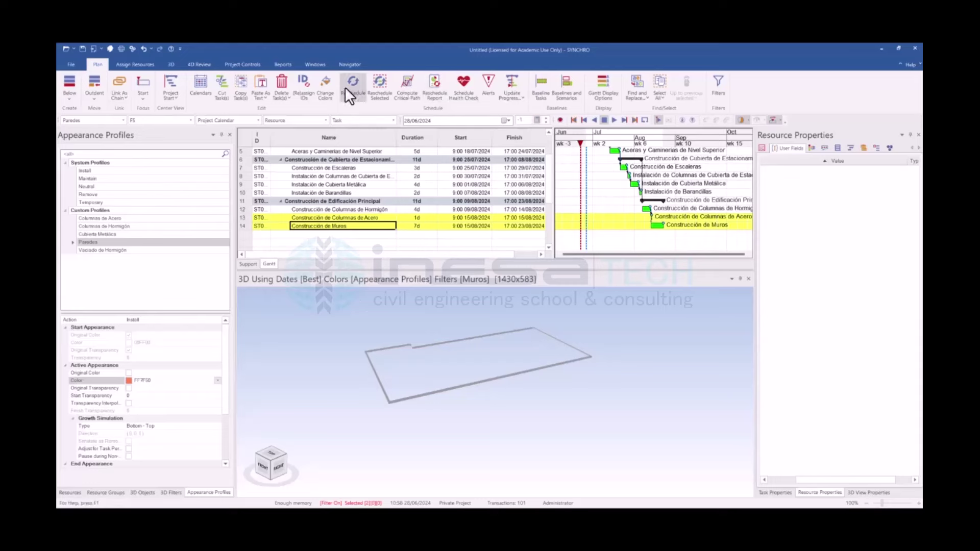
key("F9")
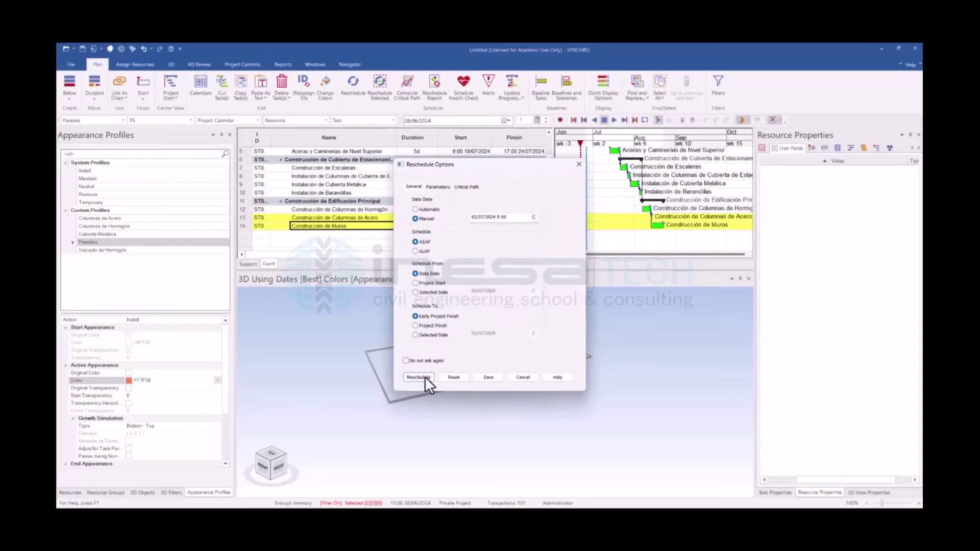
Reschedule so Construcción de Muros ends 26/08/2024, turn off Muros, and set focus to 20/06/2024
left_click(419, 378)
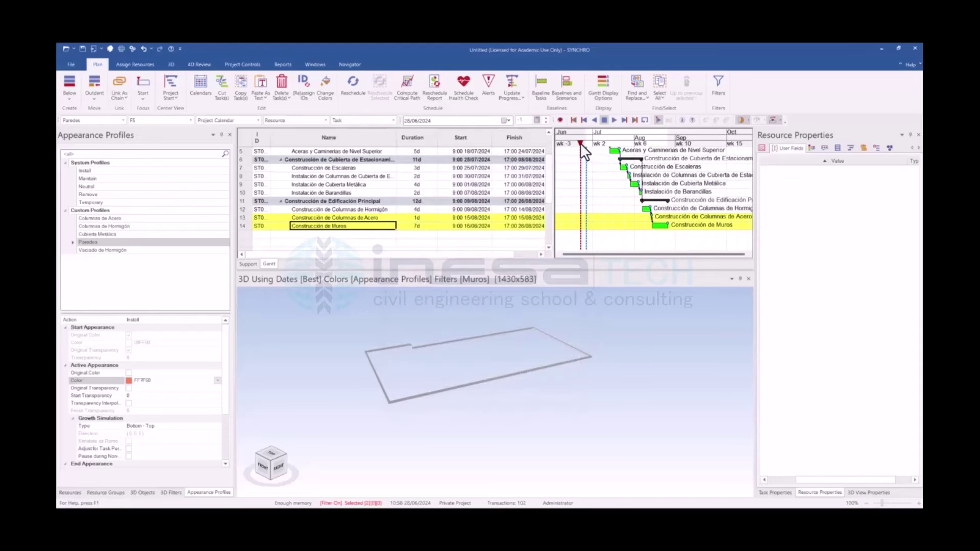
left_click(170, 493)
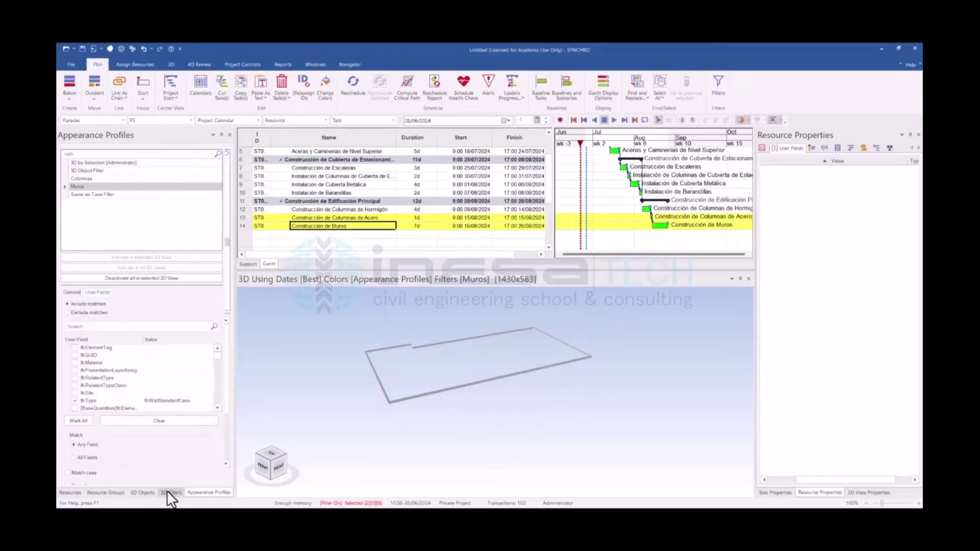
left_click(148, 279)
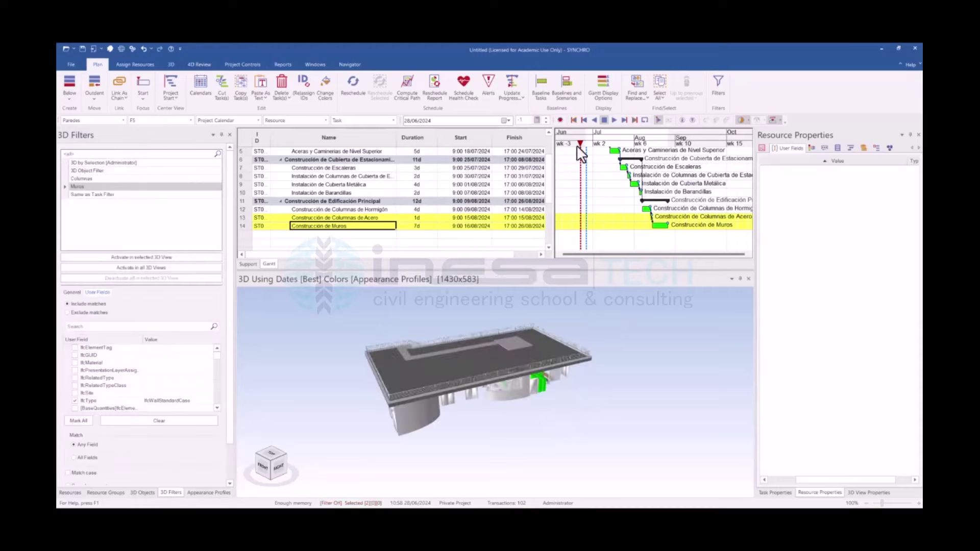
mouse_move(579, 145)
left_mouse_down()
mouse_move(669, 148)
mouse_move(576, 143)
left_mouse_up()
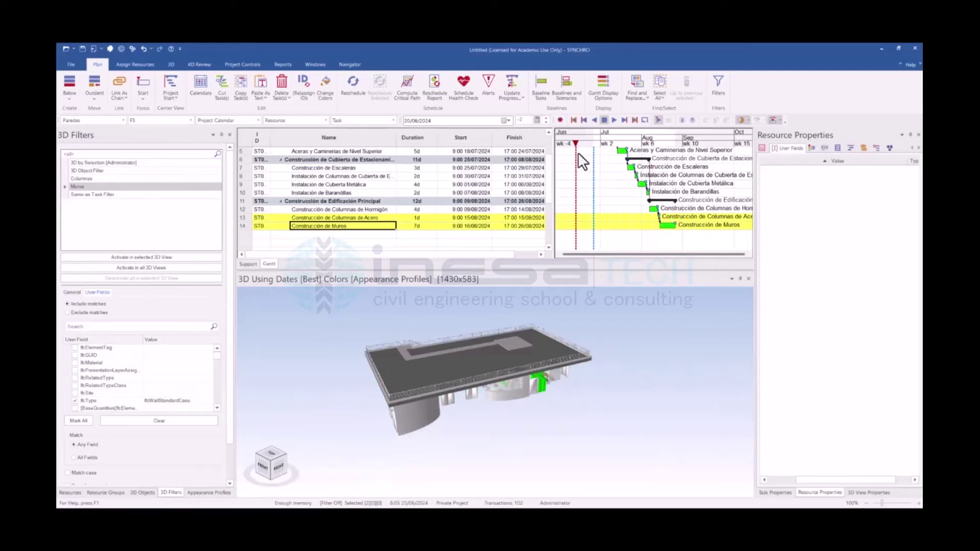
mouse_move(526, 439)
left_mouse_down()
mouse_move(519, 470)
mouse_move(564, 407)
mouse_move(452, 448)
mouse_move(491, 427)
left_mouse_up()
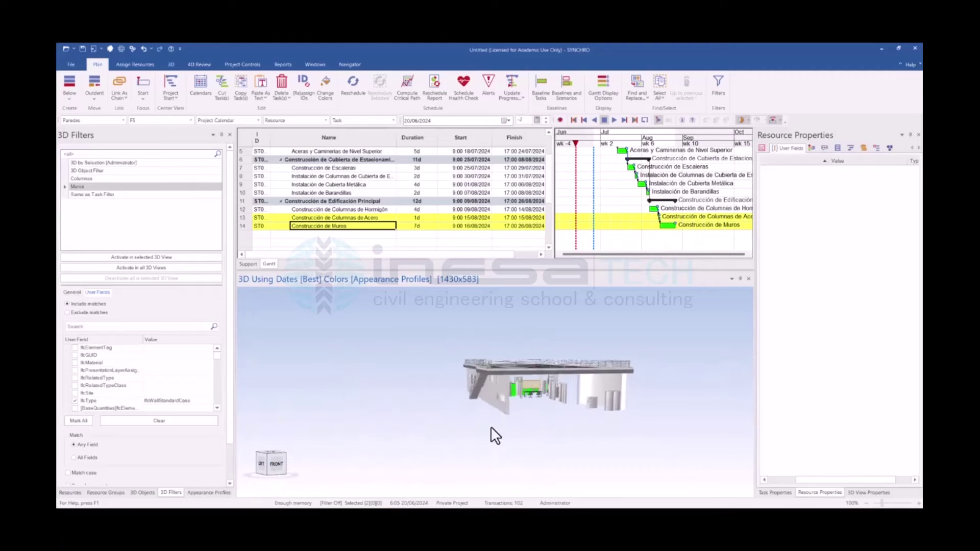
Select a façade wall in the 3D model and orbit around it
scroll(665, 389, "up", 3)
mouse_move(664, 390)
left_mouse_down()
mouse_move(545, 393)
mouse_move(463, 442)
mouse_move(501, 424)
left_mouse_up()
scroll(534, 398, "down", 2)
left_click(501, 425)
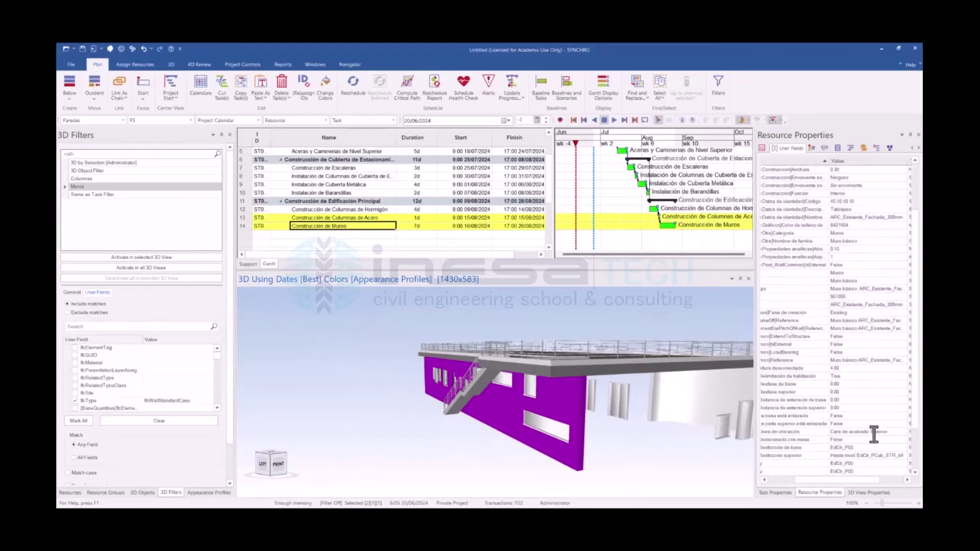
scroll(874, 435, "down", 2)
left_click_drag(662, 484, 460, 458)
mouse_move(648, 438)
left_mouse_down()
mouse_move(637, 445)
mouse_move(627, 431)
mouse_move(716, 439)
mouse_move(410, 414)
mouse_move(604, 435)
mouse_move(574, 418)
mouse_move(632, 409)
mouse_move(564, 407)
mouse_move(632, 423)
mouse_move(587, 441)
left_mouse_up()
Zoom in on the walls under the slab and select the Construcción de Muros task
scroll(487, 388, "up", 5)
scroll(490, 385, "up", 2)
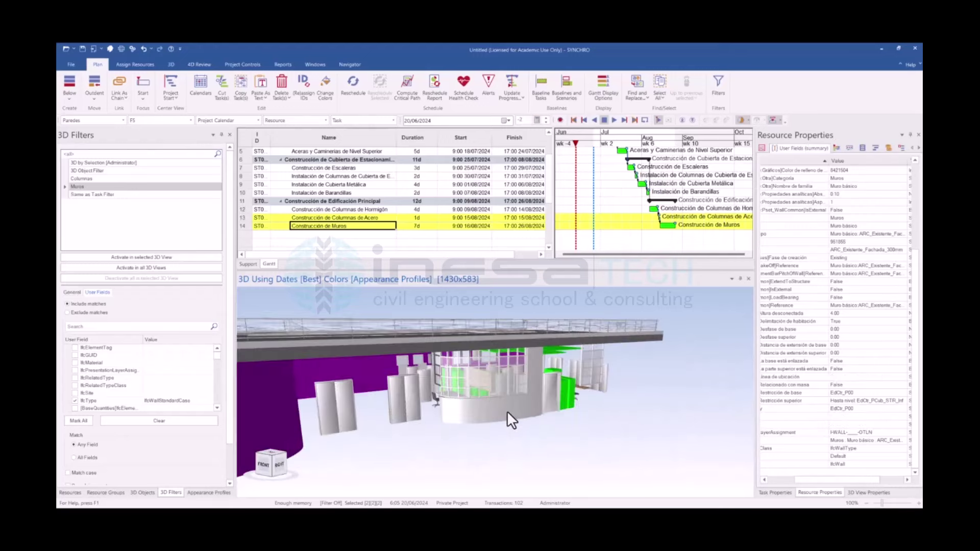
mouse_move(507, 411)
left_mouse_down()
mouse_move(584, 423)
mouse_move(559, 426)
mouse_move(594, 454)
mouse_move(564, 466)
mouse_move(628, 442)
mouse_move(521, 452)
mouse_move(533, 444)
mouse_move(557, 452)
mouse_move(539, 450)
mouse_move(560, 466)
mouse_move(427, 490)
mouse_move(390, 471)
mouse_move(730, 431)
mouse_move(423, 438)
mouse_move(351, 451)
mouse_move(613, 454)
left_mouse_up()
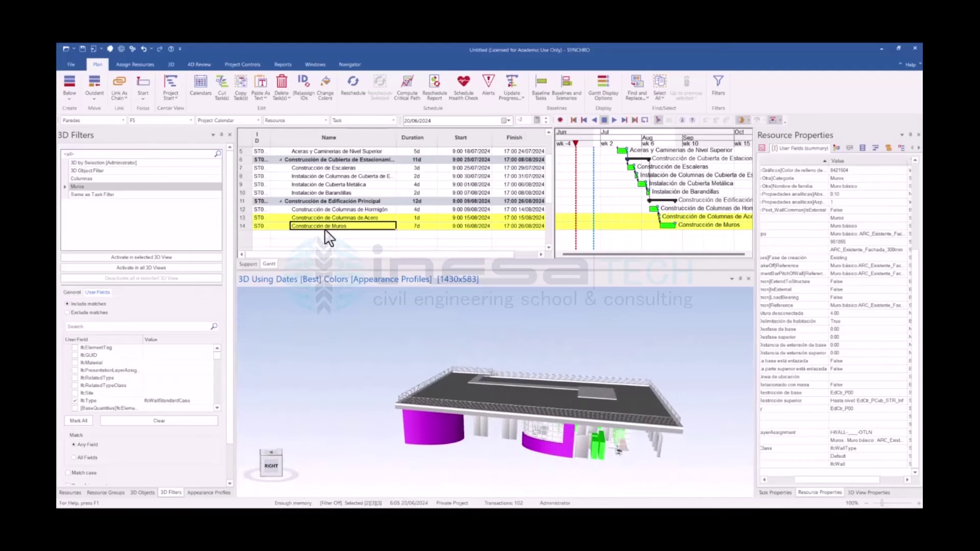
left_click(339, 226)
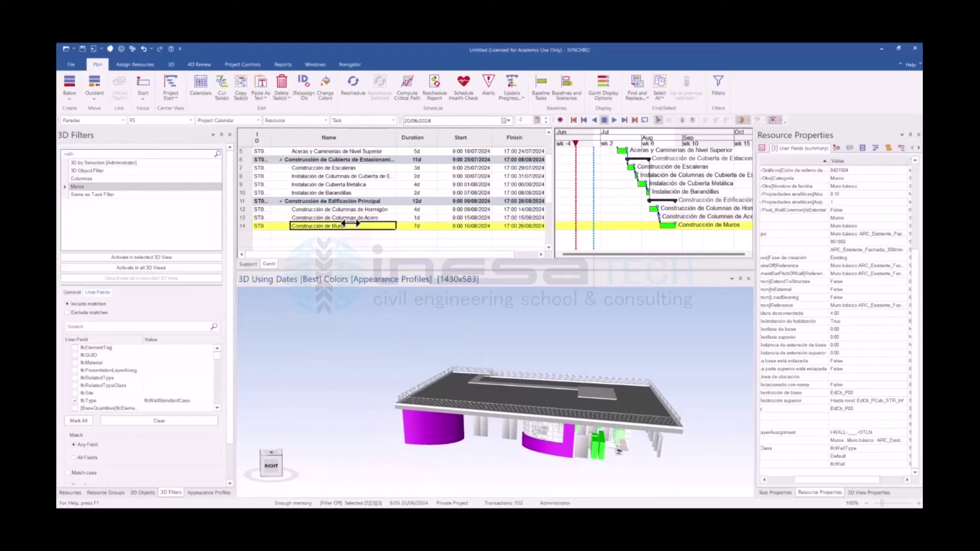
left_click(348, 233)
left_click(344, 226)
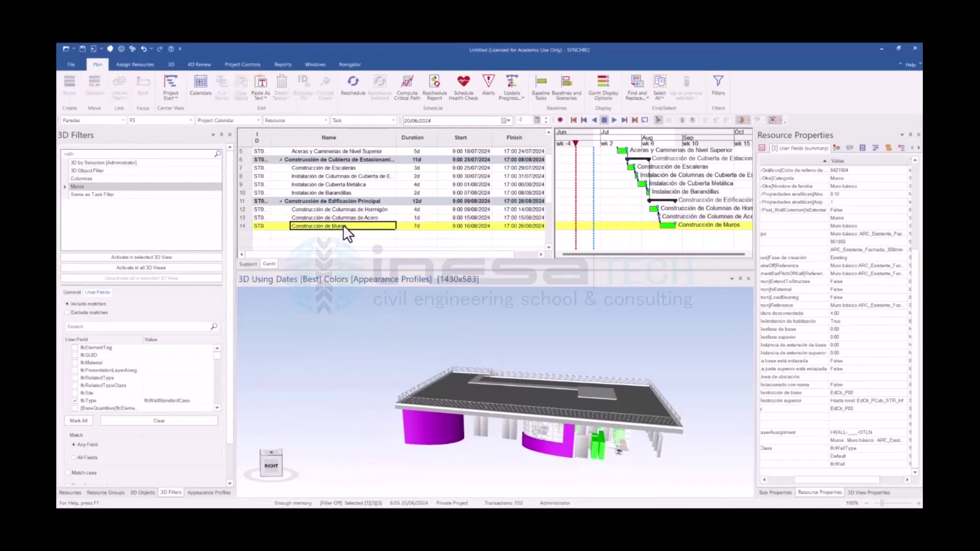
Assign the selected wall to Construcción de Muros and inspect a door's properties
right_click(340, 227)
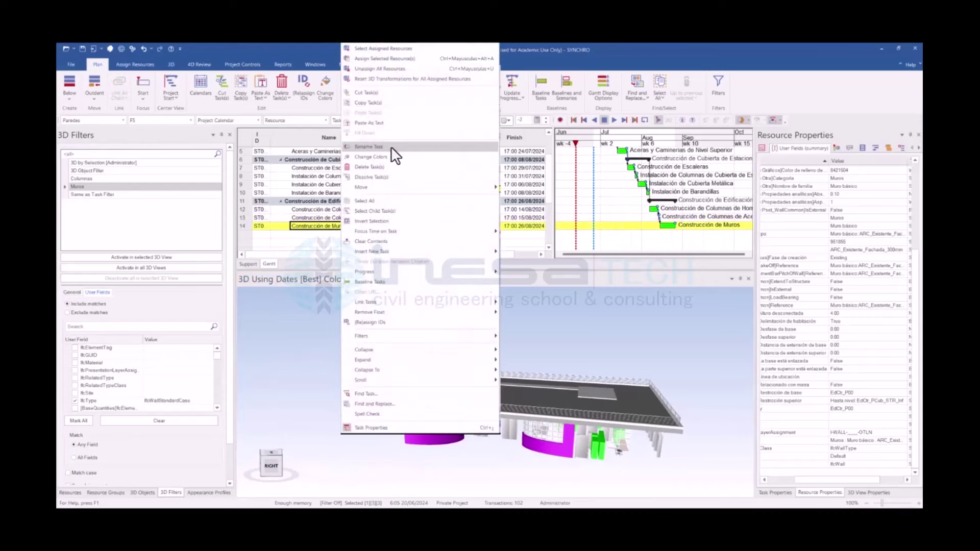
left_click(392, 62)
mouse_move(506, 417)
middle_mouse_down()
mouse_move(510, 400)
mouse_move(491, 382)
mouse_move(489, 407)
mouse_move(508, 407)
mouse_move(529, 434)
mouse_move(519, 406)
mouse_move(481, 439)
mouse_move(494, 429)
mouse_move(431, 460)
middle_mouse_up()
left_click(430, 459)
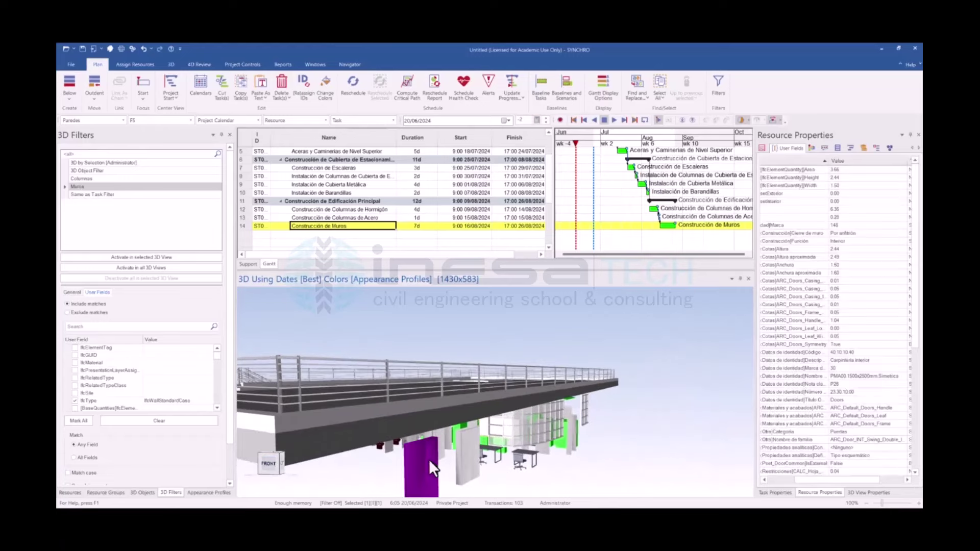
scroll(835, 417, "down", 8)
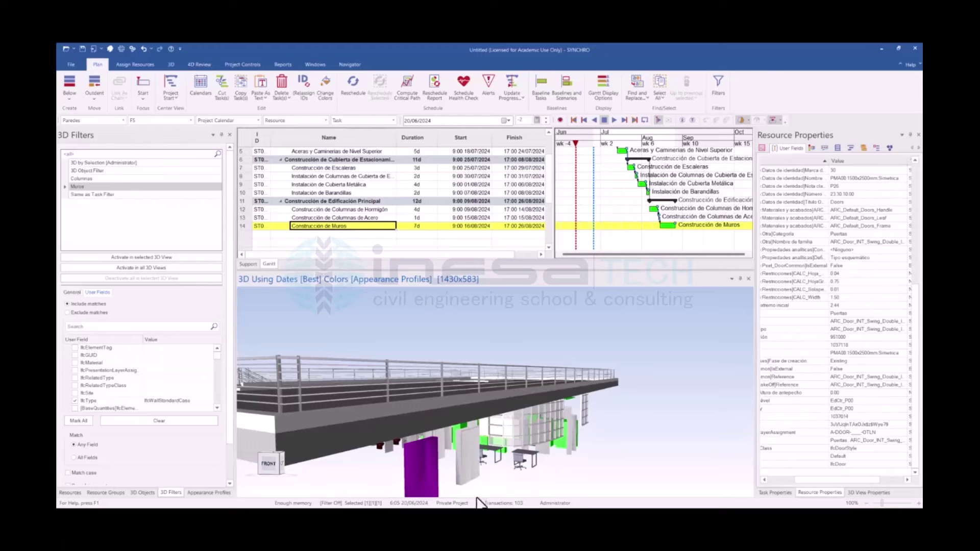
left_click(458, 487)
Select both toilets under the slab and view their IfcFlowTerminal properties
mouse_move(454, 485)
middle_mouse_down()
mouse_move(471, 482)
mouse_move(500, 447)
middle_mouse_up()
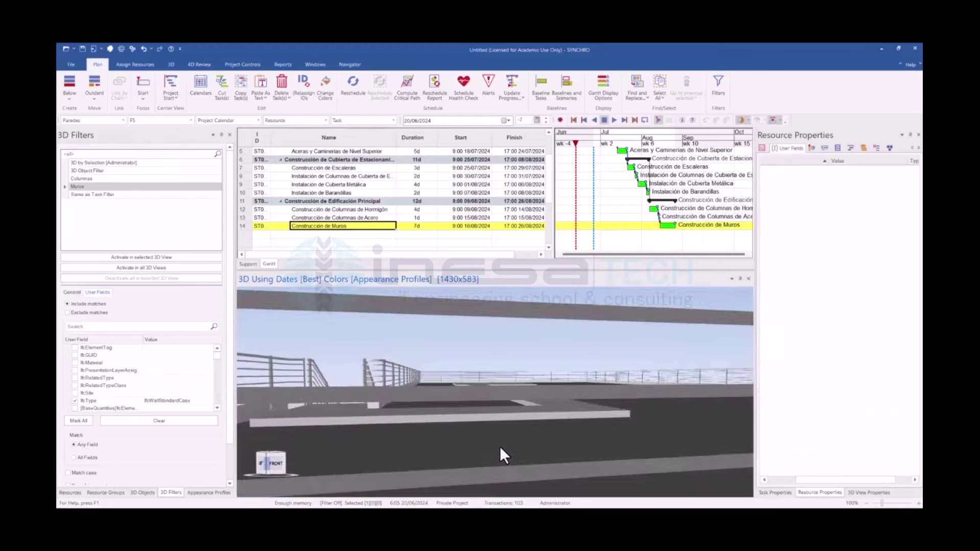
scroll(501, 445, "up", 5)
middle_click_drag(502, 433, 487, 425)
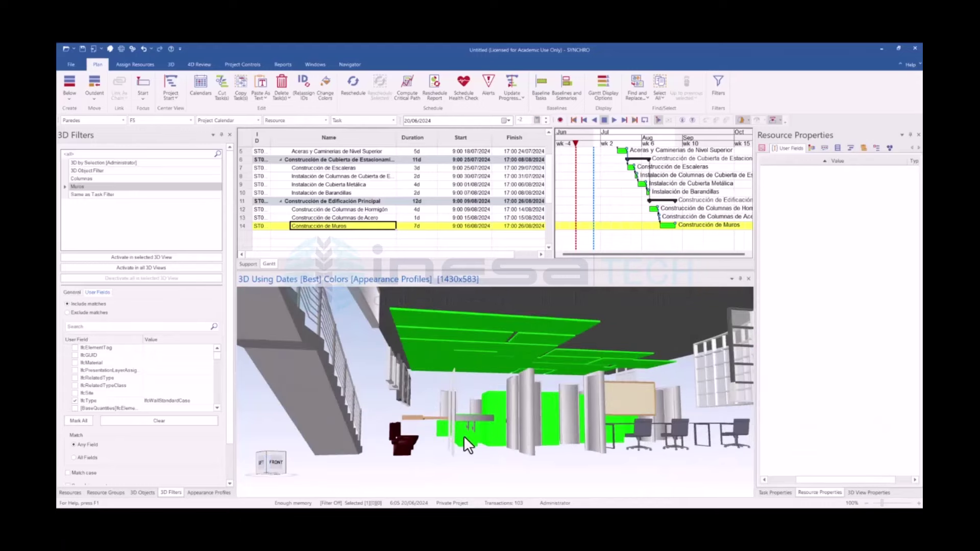
left_click(464, 436)
mouse_move(517, 459)
middle_mouse_down()
mouse_move(491, 457)
mouse_move(506, 443)
mouse_move(496, 440)
mouse_move(527, 324)
mouse_move(488, 444)
middle_mouse_up()
scroll(499, 416, "down", 2)
scroll(499, 415, "down", 5)
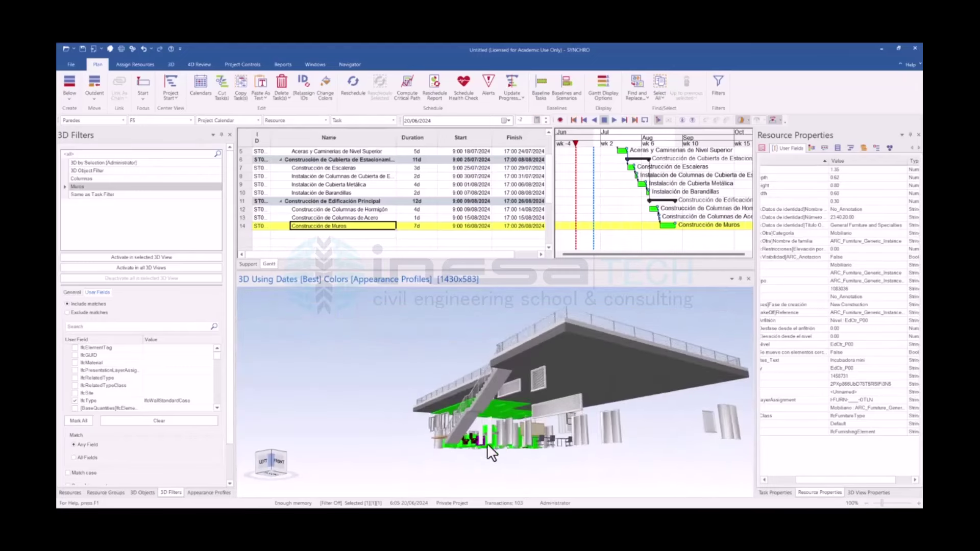
scroll(481, 442, "up", 3)
scroll(468, 444, "up", 3)
left_click(466, 446, "ctrl")
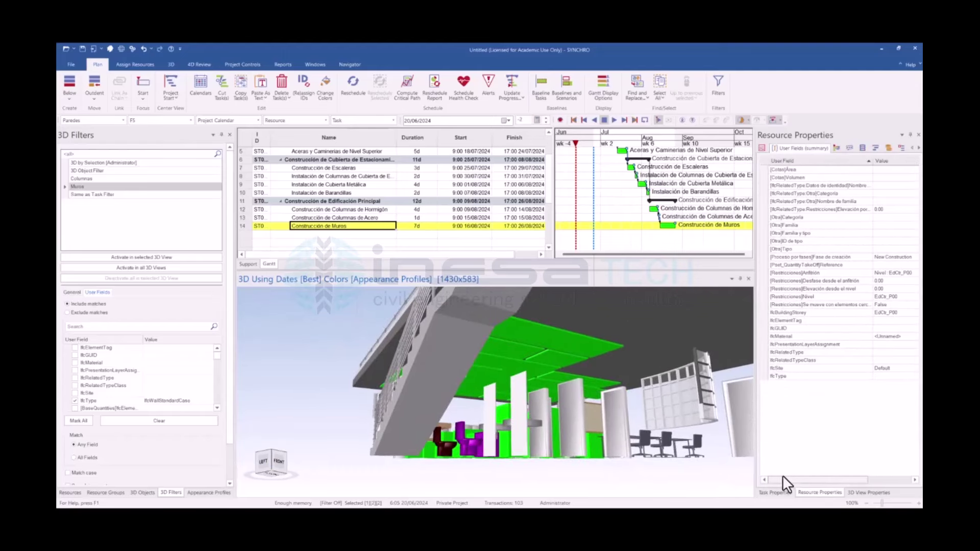
left_click_drag(806, 480, 789, 479)
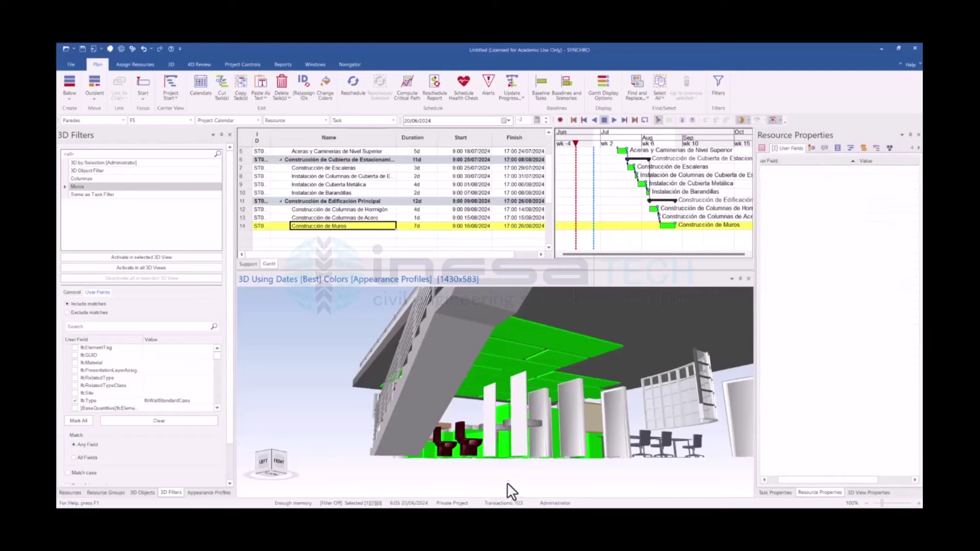
middle_click_drag(472, 449, 445, 447)
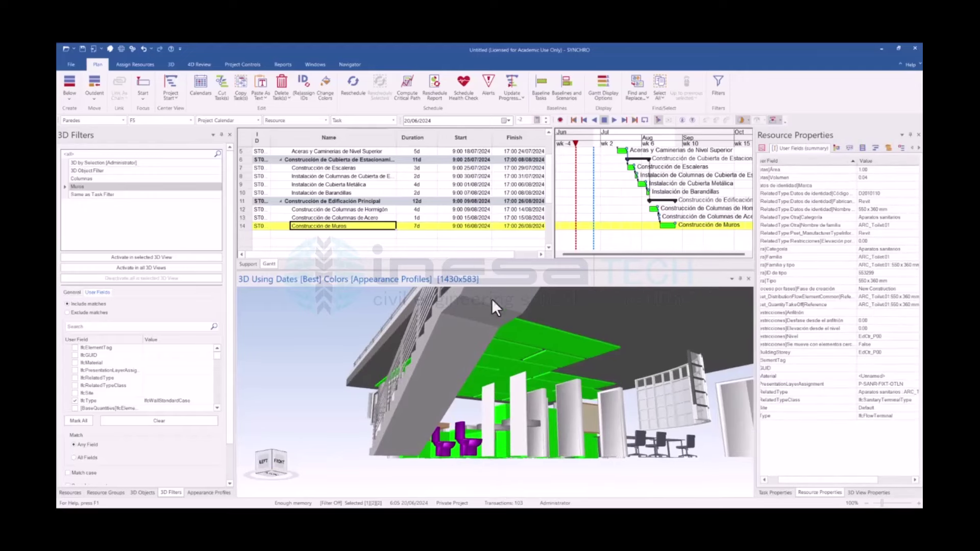
On the Reports tab, move into the room and select the countertop beside the stairs and the toilet
left_click(311, 65)
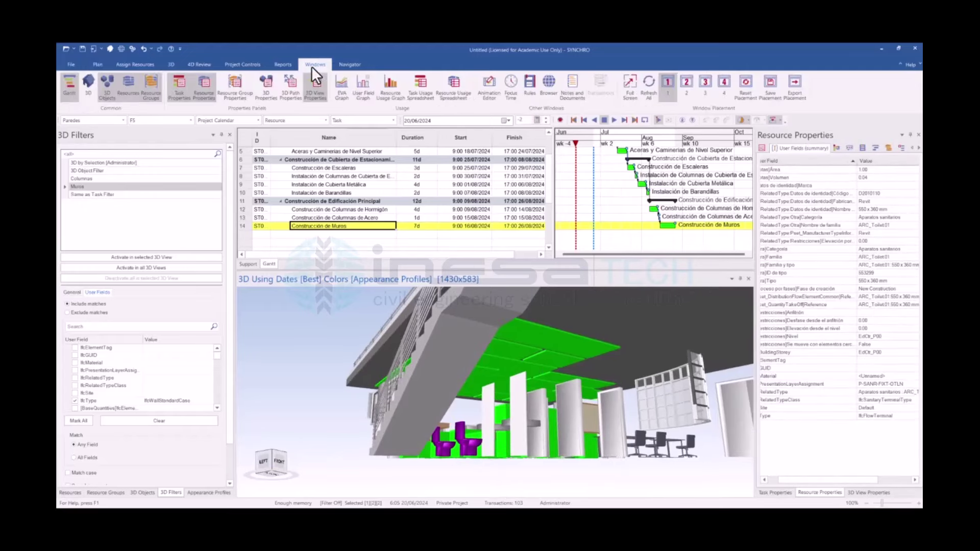
left_click(276, 65)
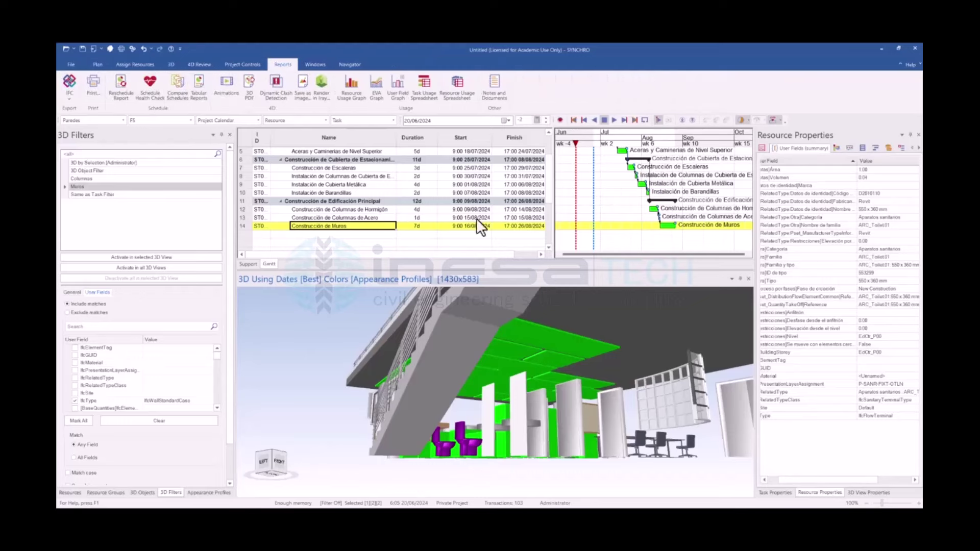
left_click_drag(525, 311, 505, 388)
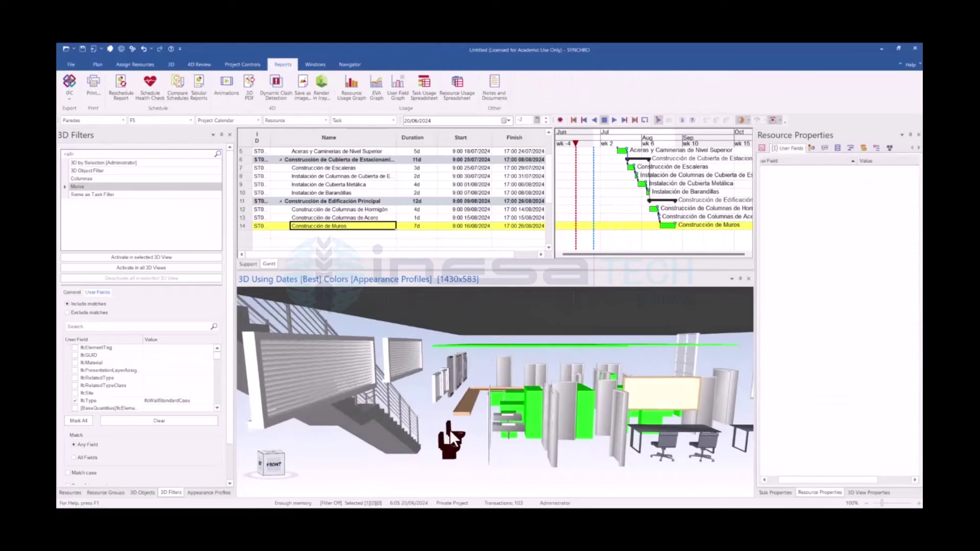
left_click(461, 414)
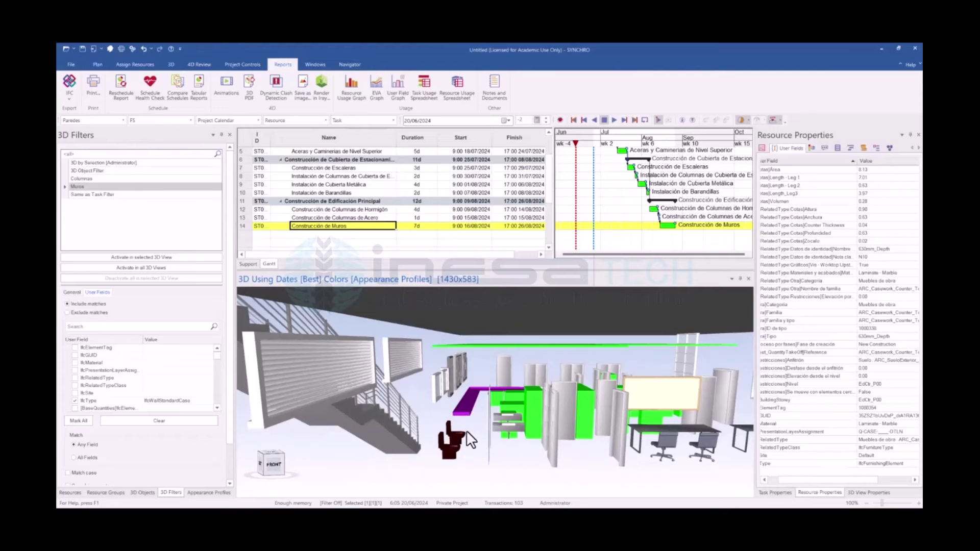
left_click(450, 454, "ctrl")
mouse_move(445, 458)
left_mouse_down()
mouse_move(534, 454)
mouse_move(505, 423)
mouse_move(506, 402)
mouse_move(512, 446)
mouse_move(461, 447)
left_mouse_up()
scroll(526, 456, "down", 3)
Add the grey countertop and nearby fixtures to the selection
left_click(506, 401, "ctrl")
left_click(514, 418, "ctrl")
left_click(513, 432, "ctrl")
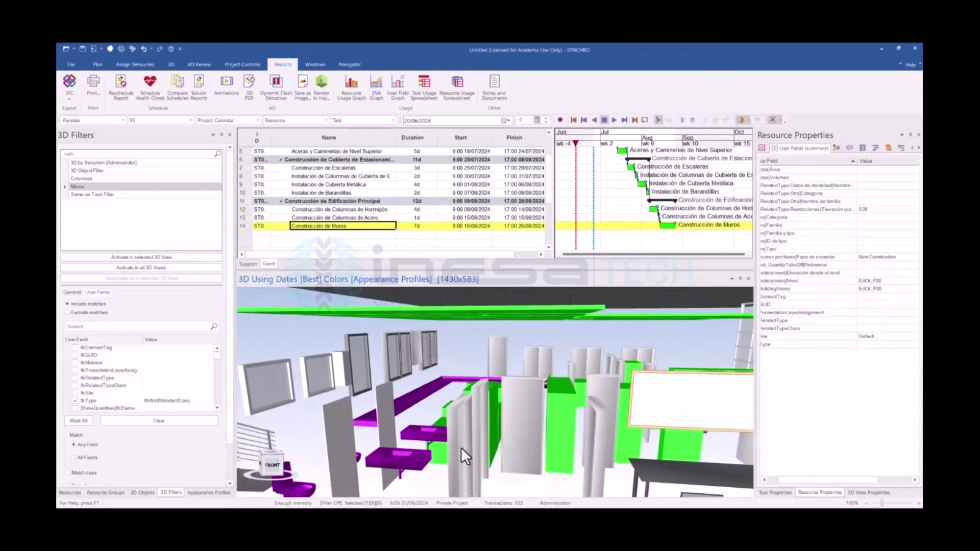
left_click(429, 448, "ctrl")
left_click_drag(521, 460, 479, 442)
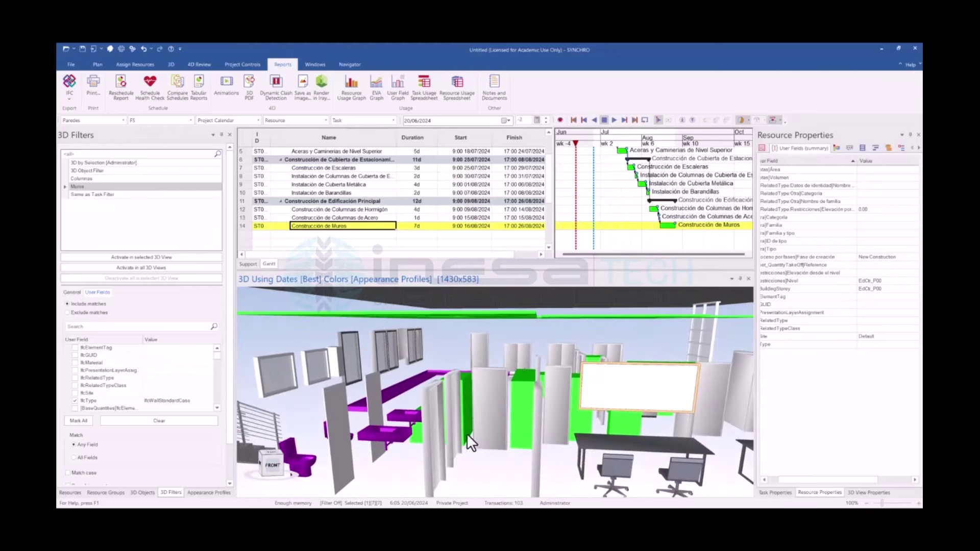
scroll(497, 412, "down", 2)
scroll(496, 417, "down", 2)
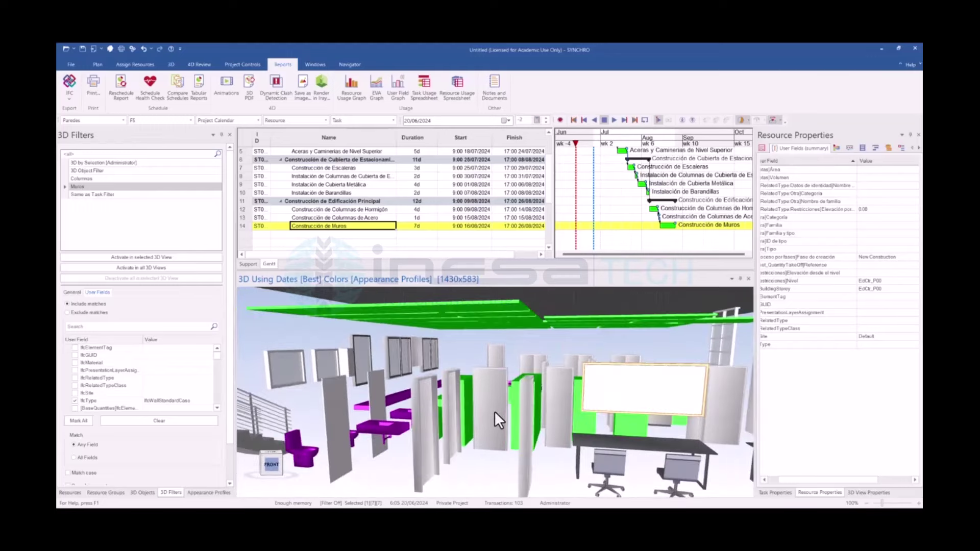
scroll(475, 430, "up", 2)
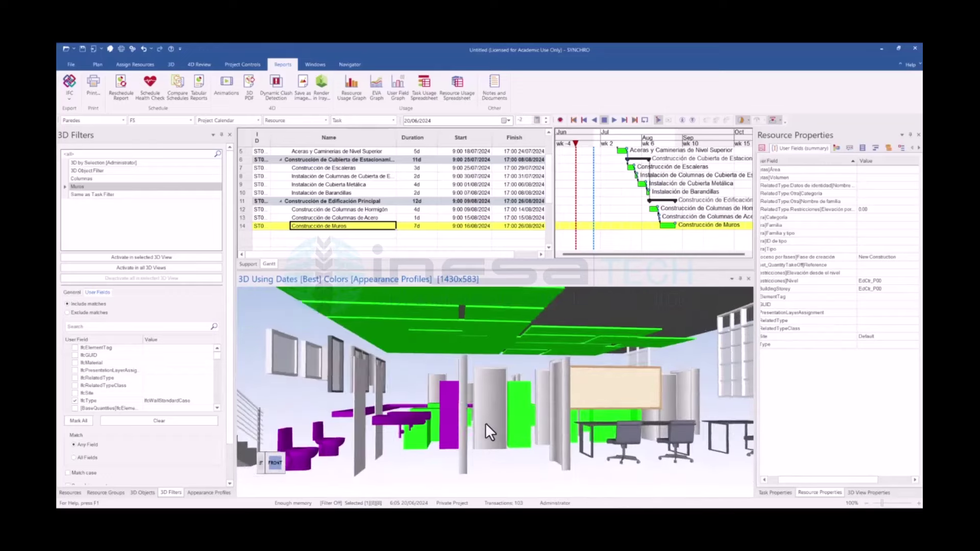
scroll(485, 423, "up", 2)
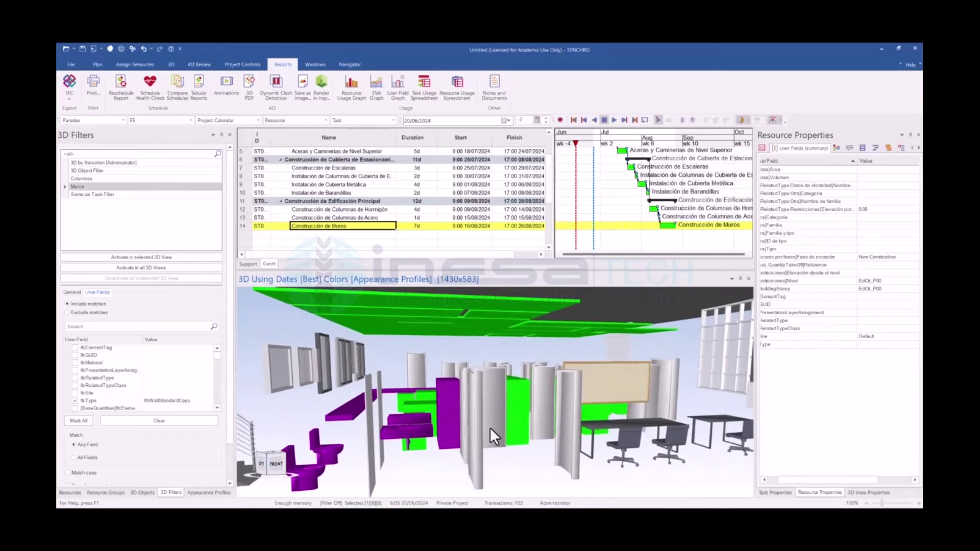
Add more fixtures and the elements near the sink to the selection
left_click(422, 395, "ctrl")
scroll(417, 391, "up", 3)
scroll(418, 391, "up", 2)
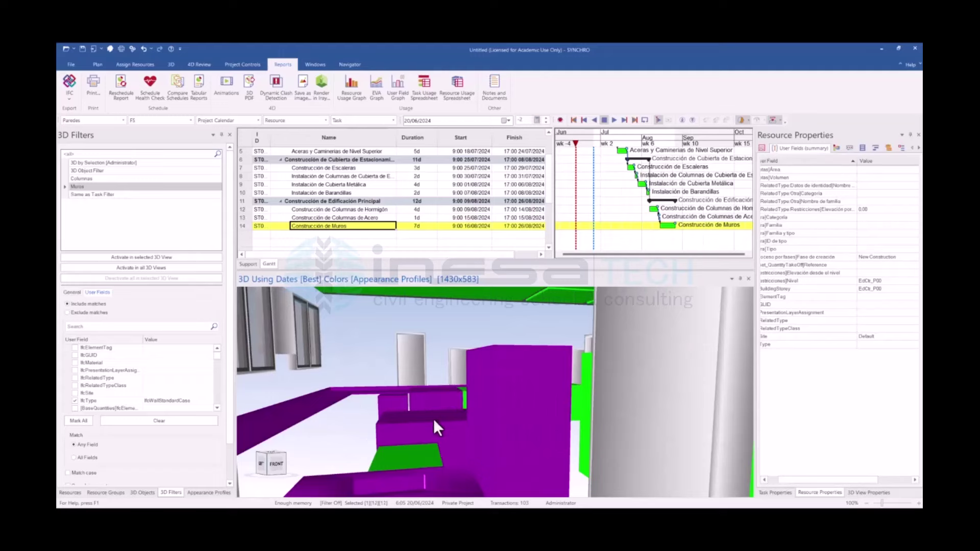
left_click_drag(433, 419, 457, 478)
left_click(394, 398, "ctrl")
scroll(394, 398, "down", 2)
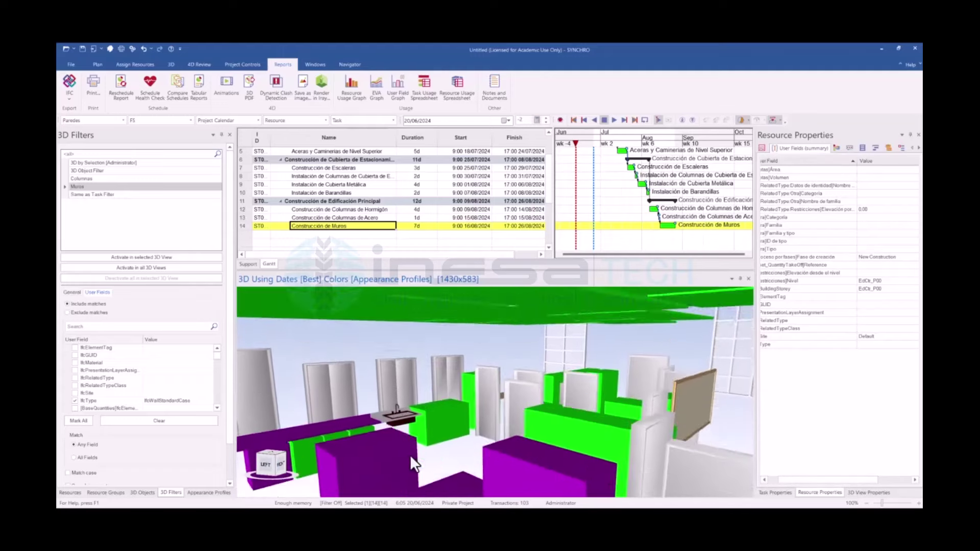
left_click(406, 453, "ctrl")
scroll(369, 429, "down", 1)
Add the sink counter, the strip behind it, a front element and two green wall pieces
left_click(369, 429, "ctrl")
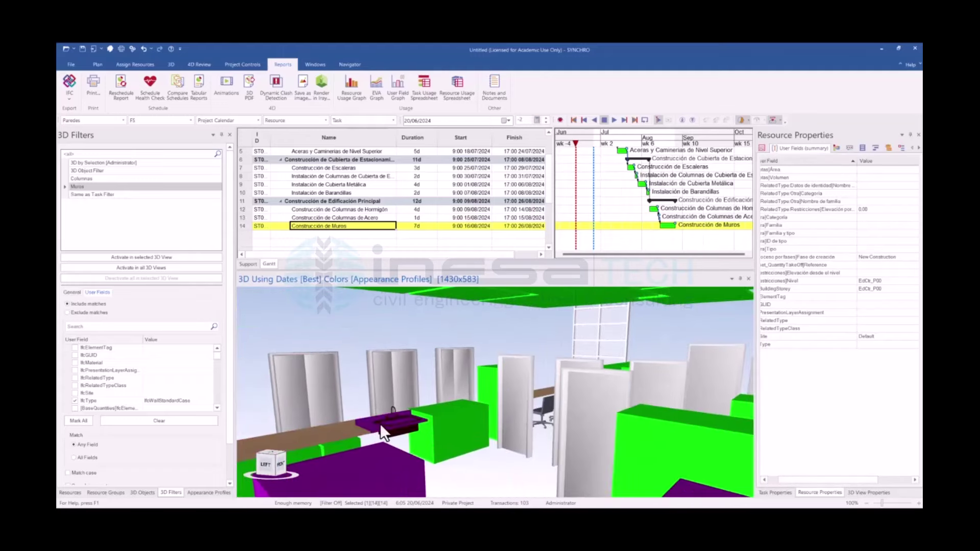
left_click(349, 432, "ctrl")
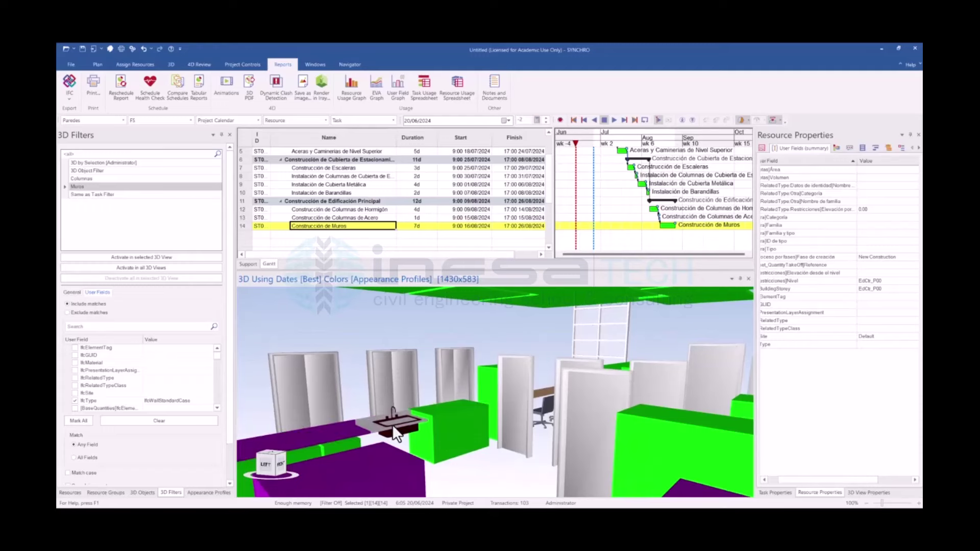
left_click(381, 425, "ctrl")
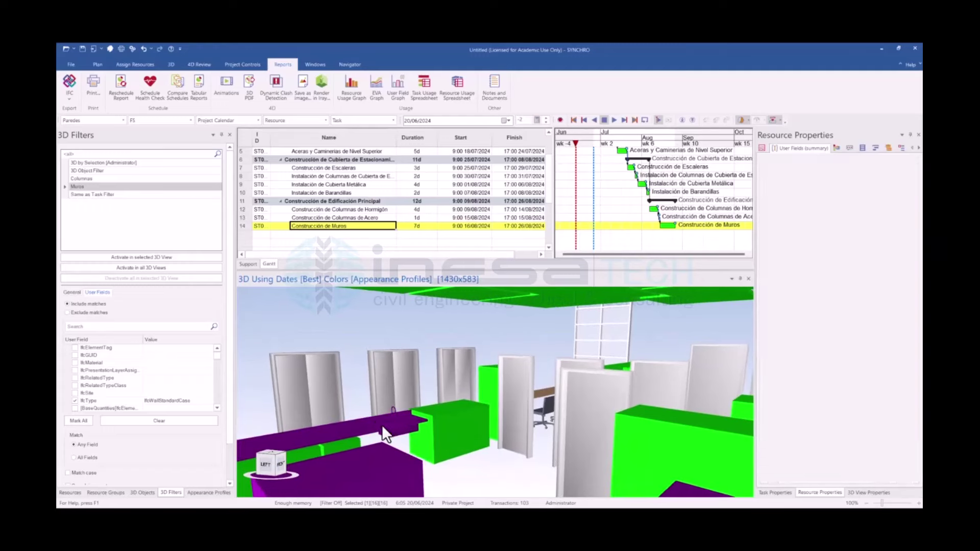
left_click(321, 443, "ctrl")
scroll(426, 436, "up", 1)
scroll(408, 444, "down", 1)
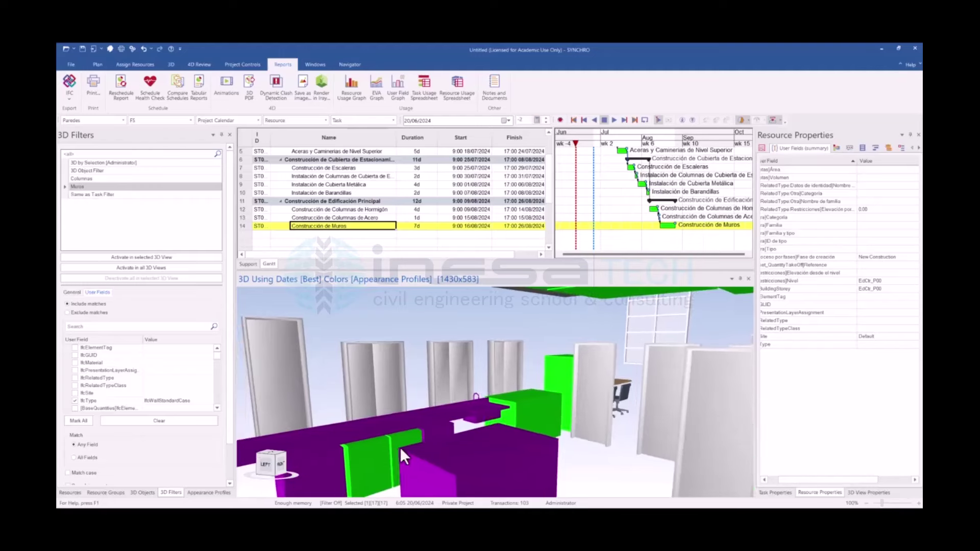
scroll(404, 450, "down", 1)
left_click(400, 442, "ctrl")
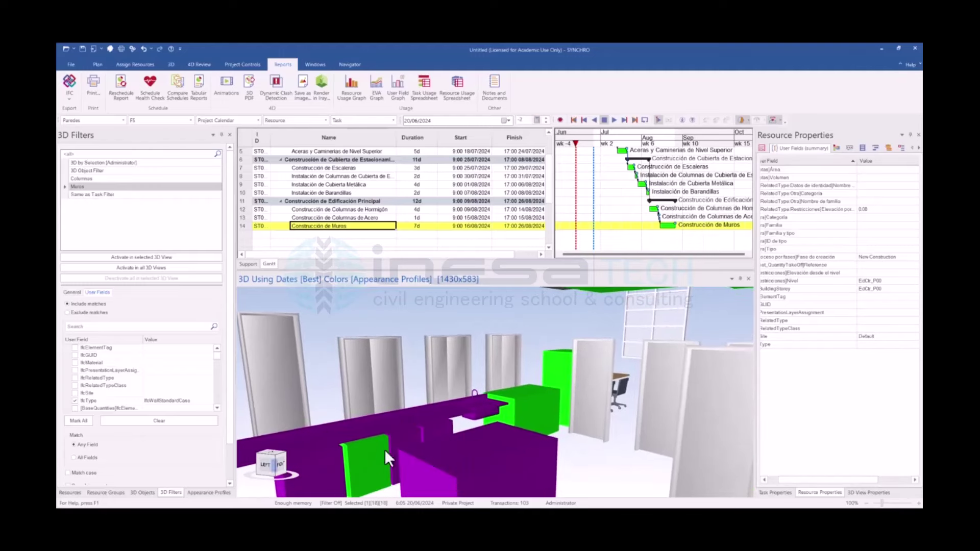
mouse_move(609, 395)
middle_mouse_down()
mouse_move(572, 425)
mouse_move(469, 312)
mouse_move(497, 391)
mouse_move(488, 395)
middle_mouse_up()
scroll(556, 412, "down", 3)
Add the green wall pieces and another element to the selection
left_click(475, 367, "ctrl")
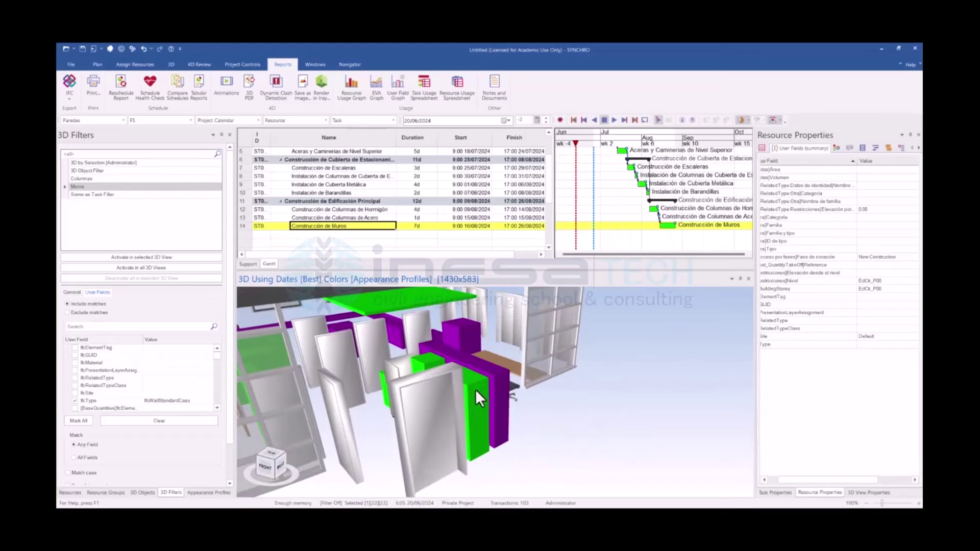
left_click(427, 365, "ctrl")
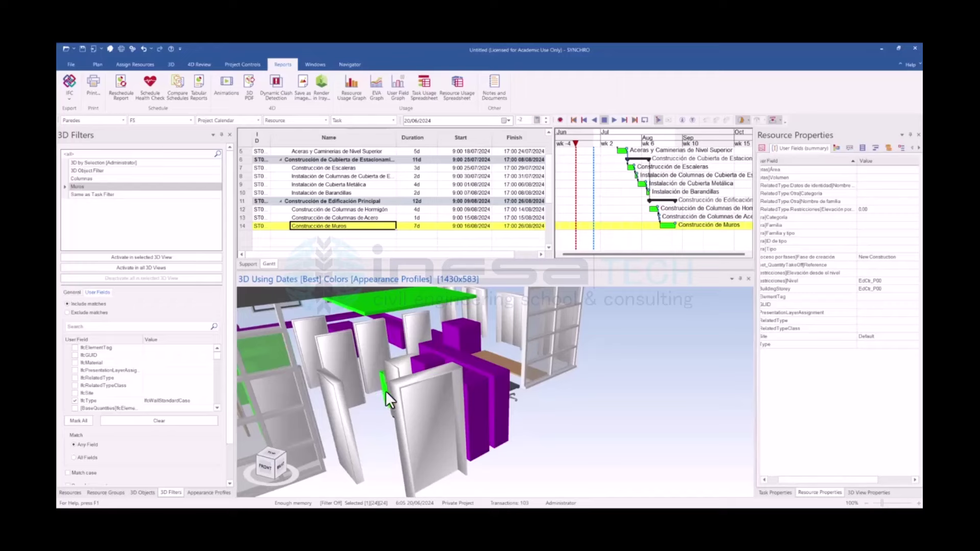
left_click(399, 370, "ctrl")
scroll(379, 391, "up", 3)
scroll(383, 394, "down", 3)
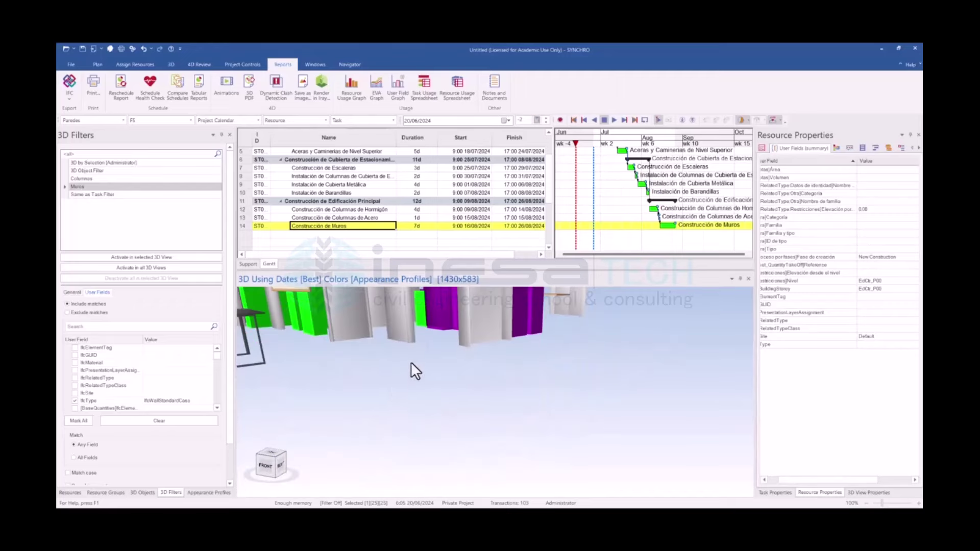
left_click(418, 318, "ctrl")
mouse_move(418, 317)
middle_mouse_down()
mouse_move(381, 361)
mouse_move(499, 299)
middle_mouse_up()
scroll(380, 360, "up", 3)
scroll(450, 407, "down", 5)
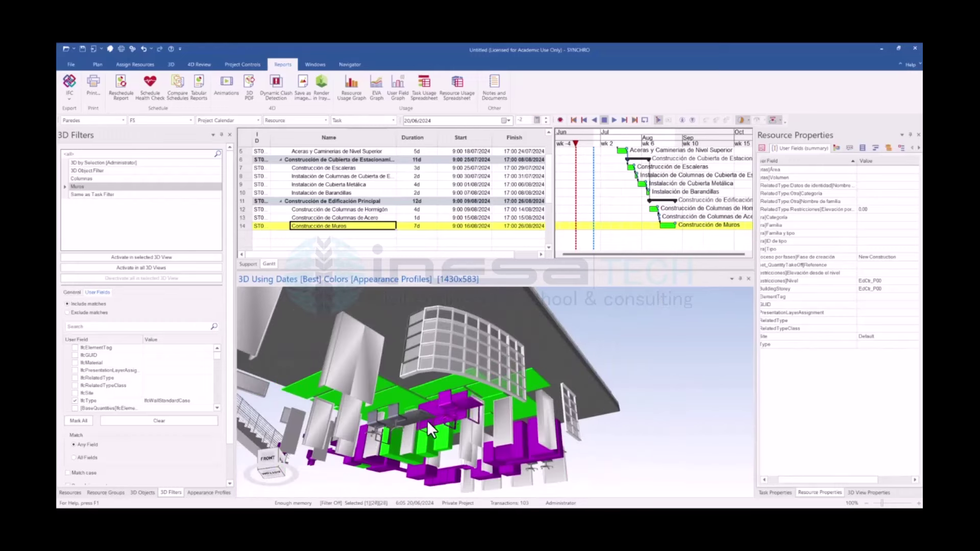
Add more elements and a column to the selection while orbiting the building
left_click(377, 422, "ctrl")
mouse_move(378, 422)
middle_mouse_down()
mouse_move(345, 456)
mouse_move(377, 483)
mouse_move(379, 474)
mouse_move(364, 481)
middle_mouse_up()
left_click(418, 488, "ctrl")
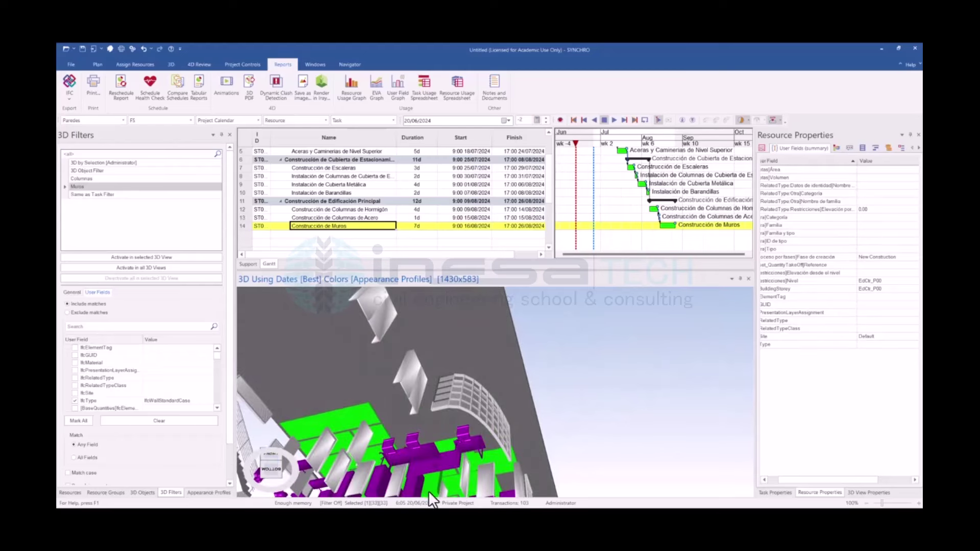
mouse_move(458, 455)
middle_mouse_down()
mouse_move(427, 333)
mouse_move(412, 428)
mouse_move(496, 452)
middle_mouse_up()
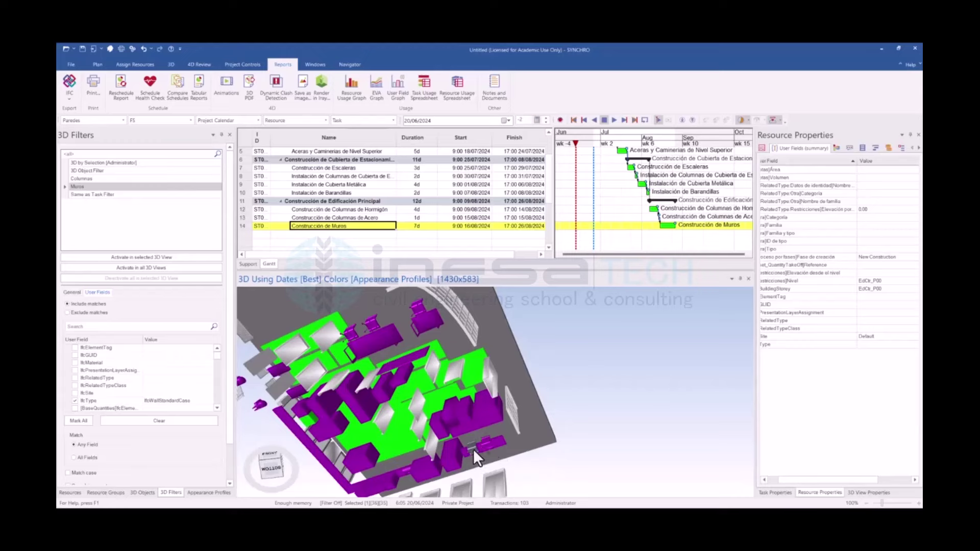
left_click(473, 449, "ctrl")
mouse_move(413, 445)
middle_mouse_down()
mouse_move(432, 460)
mouse_move(474, 461)
mouse_move(426, 436)
mouse_move(442, 445)
mouse_move(486, 534)
mouse_move(434, 427)
middle_mouse_up()
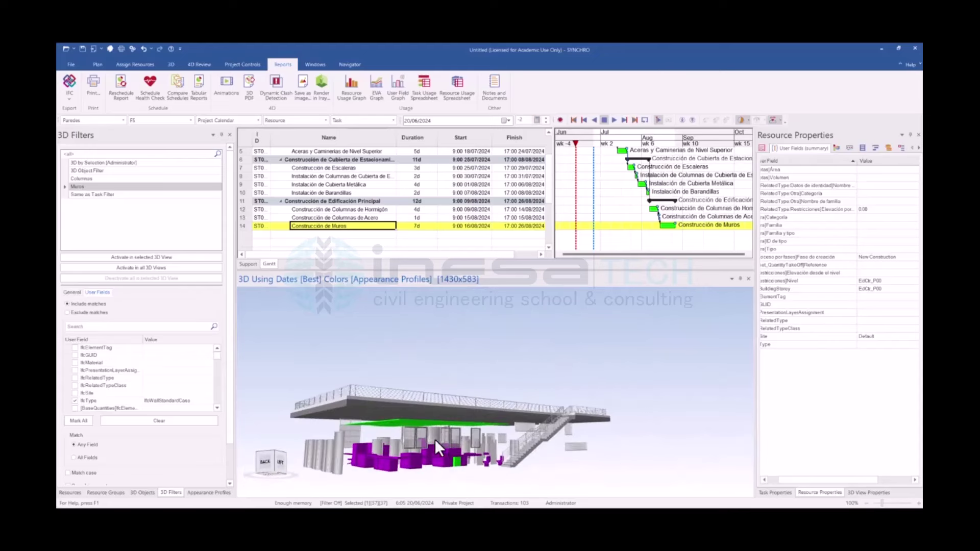
left_click(435, 439, "ctrl")
scroll(469, 441, "up", 3)
scroll(461, 449, "up", 3)
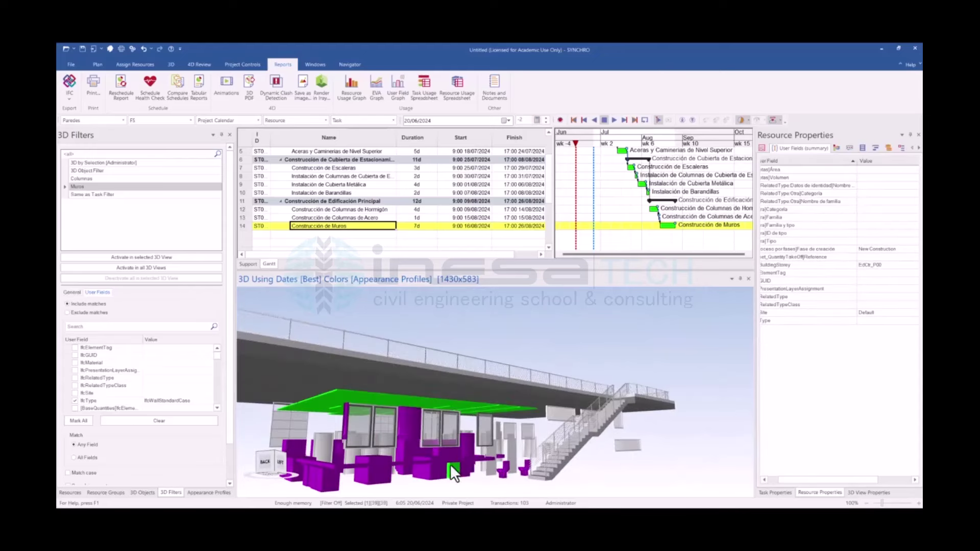
left_click(468, 447, "ctrl")
Orbit from below the building back to a top view of the roof
mouse_move(451, 463)
middle_mouse_down()
mouse_move(361, 456)
mouse_move(438, 467)
mouse_move(439, 479)
mouse_move(421, 482)
mouse_move(495, 420)
middle_mouse_up()
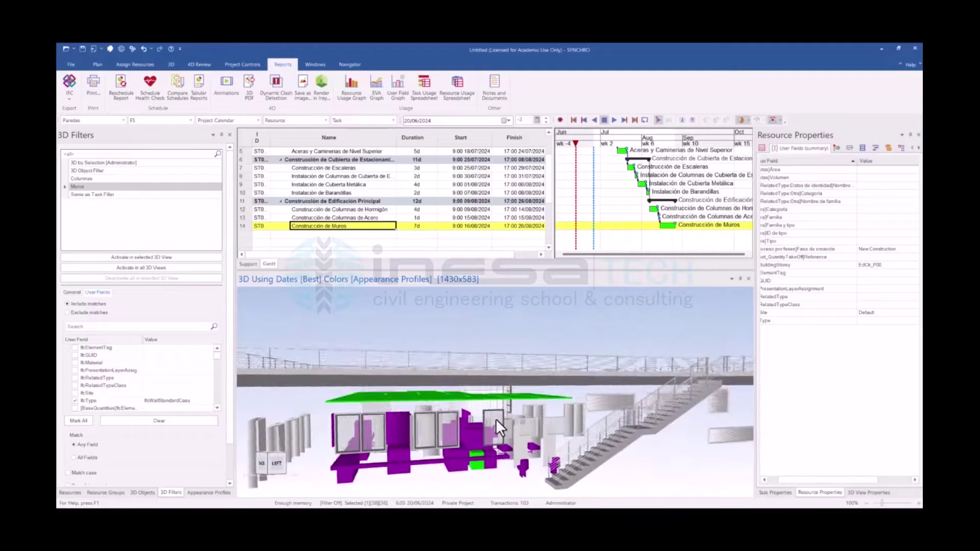
scroll(496, 418, "down", 3)
scroll(481, 423, "down", 1)
middle_click_drag(476, 451, 499, 444)
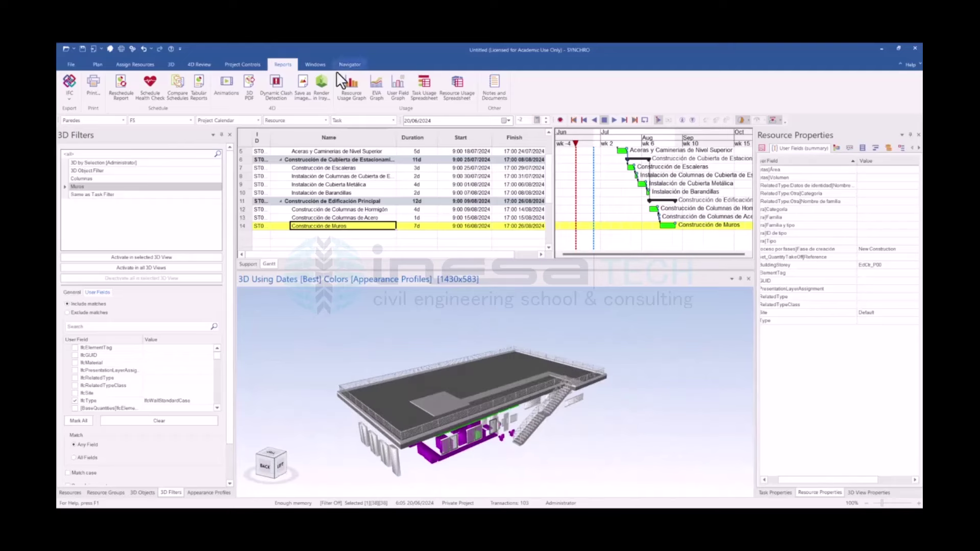
left_click(315, 65)
Show the 3D ribbon commands and orbit to a low left-side view of the building
left_click(354, 66)
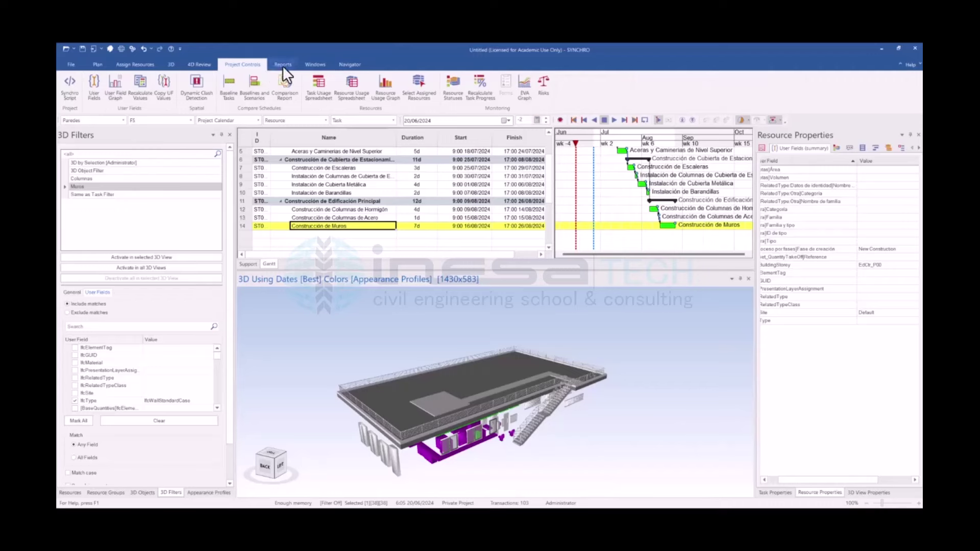
left_click(208, 65)
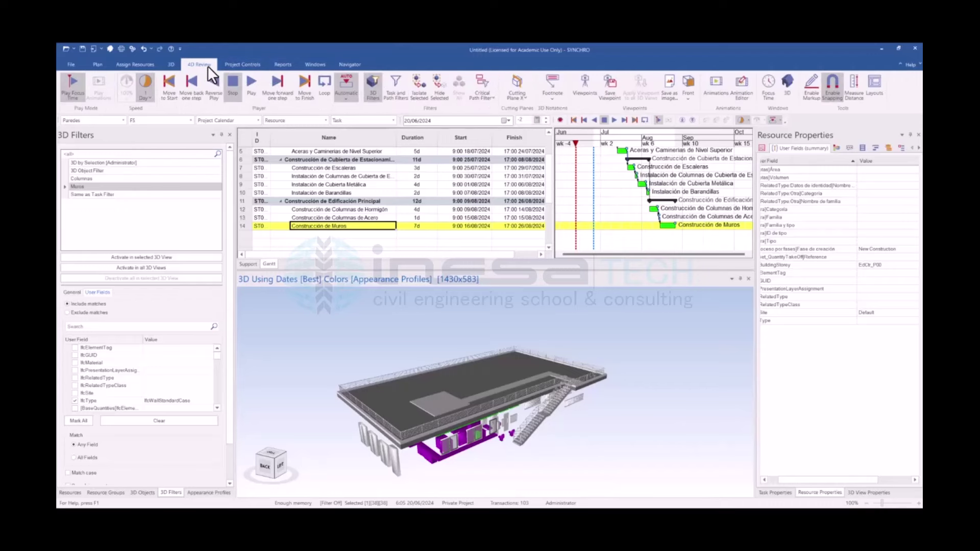
left_click(171, 65)
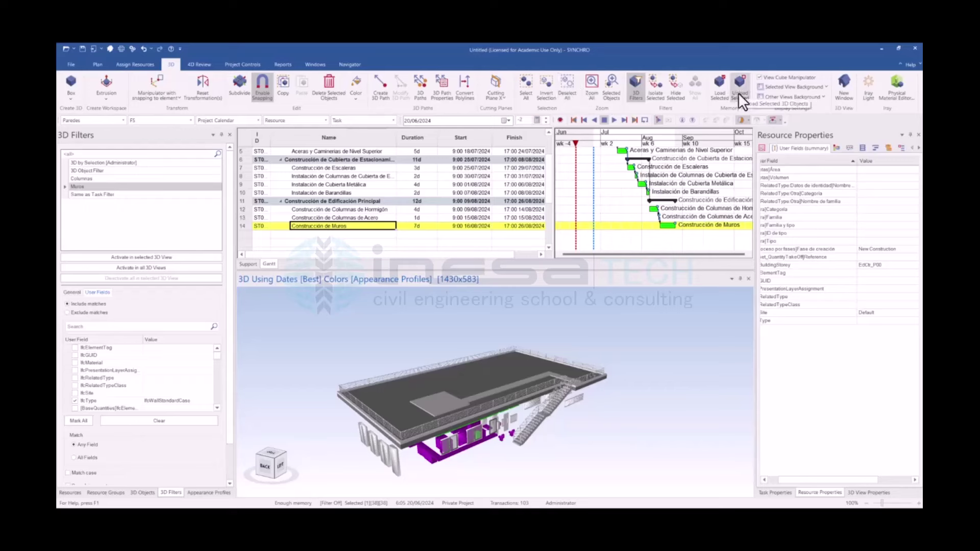
mouse_move(616, 329)
left_mouse_down()
mouse_move(518, 433)
mouse_move(509, 418)
mouse_move(547, 467)
mouse_move(522, 406)
mouse_move(514, 423)
left_mouse_up()
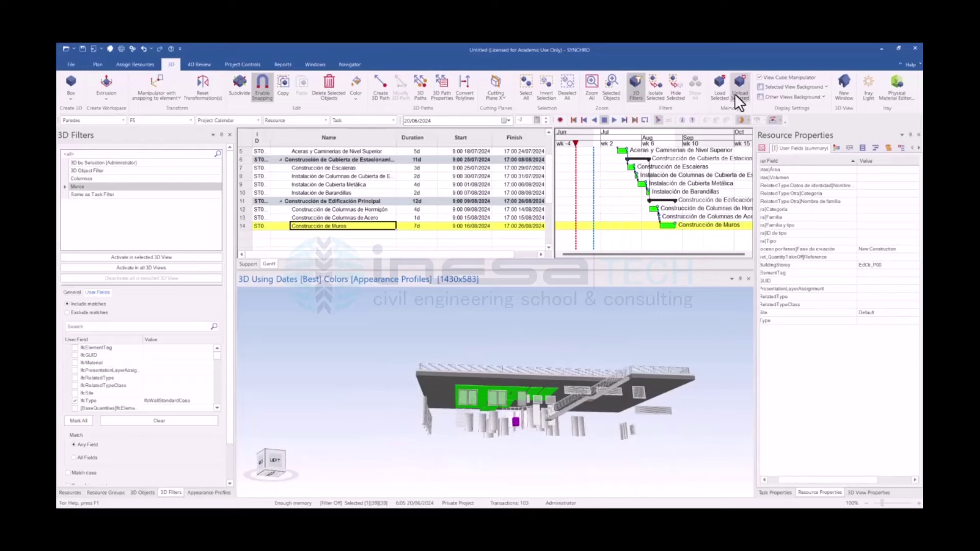
mouse_move(434, 428)
left_mouse_down()
mouse_move(474, 447)
mouse_move(520, 433)
mouse_move(536, 451)
mouse_move(554, 438)
mouse_move(402, 415)
left_mouse_up()
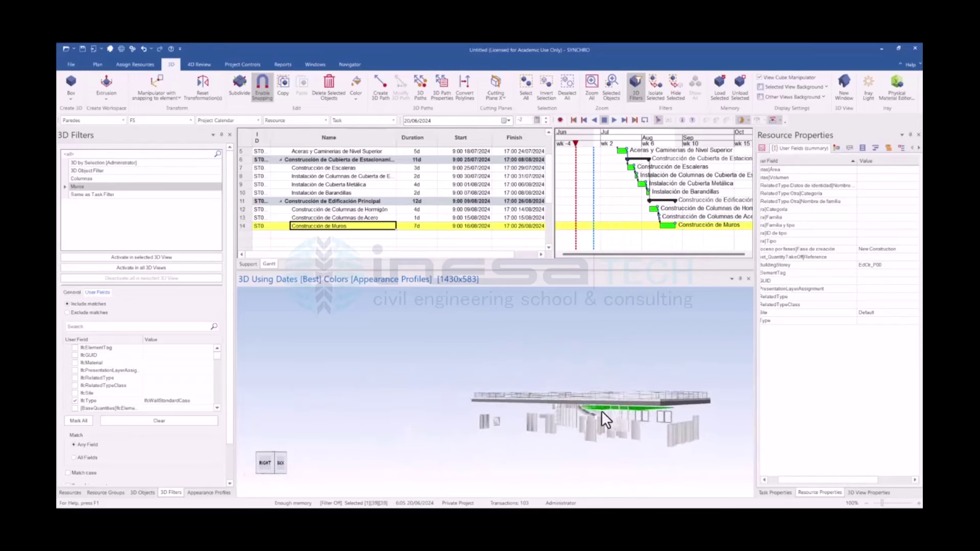
Scrub the focus date to 16/08/2024, 19/07/2024, then 23/09/2024
mouse_move(575, 143)
left_mouse_down()
mouse_move(666, 164)
mouse_move(618, 153)
left_mouse_up()
mouse_move(553, 301)
left_mouse_down()
mouse_move(595, 351)
mouse_move(436, 321)
mouse_move(489, 378)
mouse_move(611, 361)
mouse_move(545, 334)
mouse_move(514, 400)
mouse_move(474, 378)
mouse_move(534, 387)
mouse_move(516, 402)
mouse_move(498, 394)
mouse_move(497, 404)
mouse_move(564, 329)
left_mouse_up()
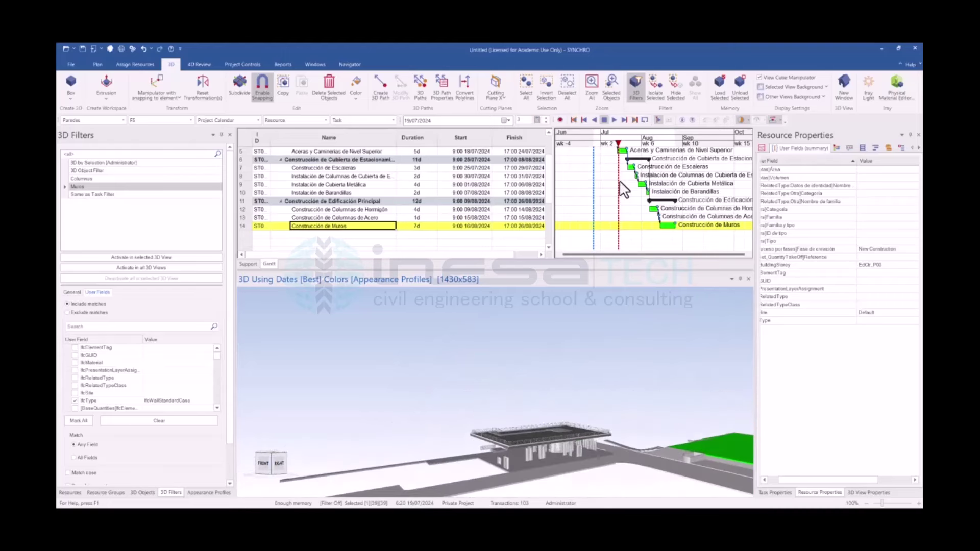
mouse_move(617, 144)
left_mouse_down()
mouse_move(724, 145)
mouse_move(574, 171)
mouse_move(699, 189)
mouse_move(604, 168)
mouse_move(592, 145)
mouse_move(585, 149)
left_mouse_up()
Set the focus date to 25/06/2024 and select the roof slab without its railing
scroll(577, 324, "down", 3)
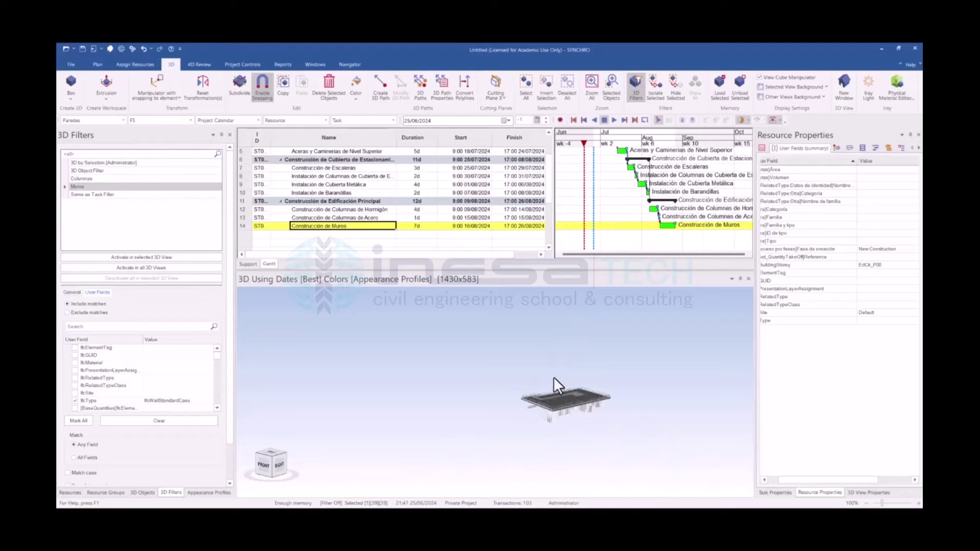
mouse_move(554, 377)
left_mouse_down()
mouse_move(526, 336)
mouse_move(529, 320)
mouse_move(548, 345)
left_mouse_up()
scroll(529, 321, "up", 5)
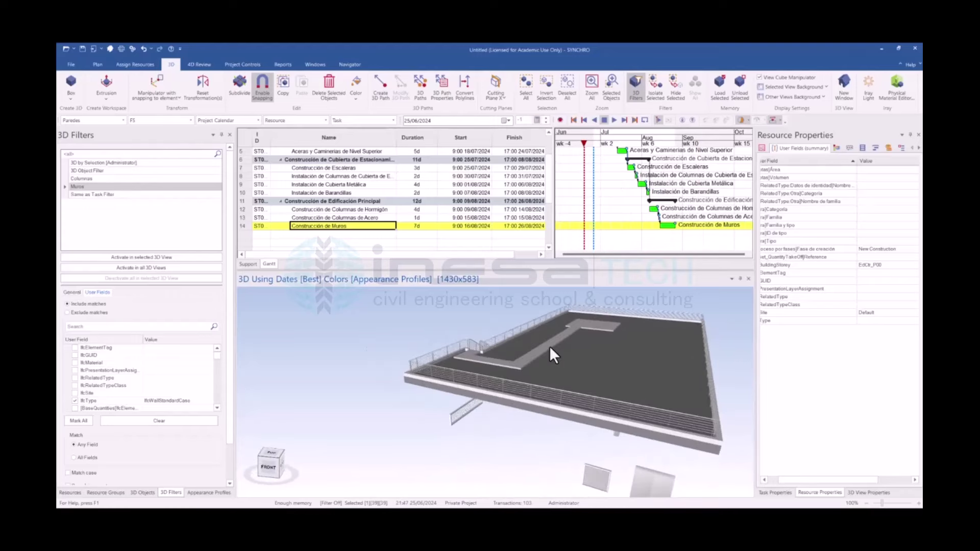
left_click(517, 343)
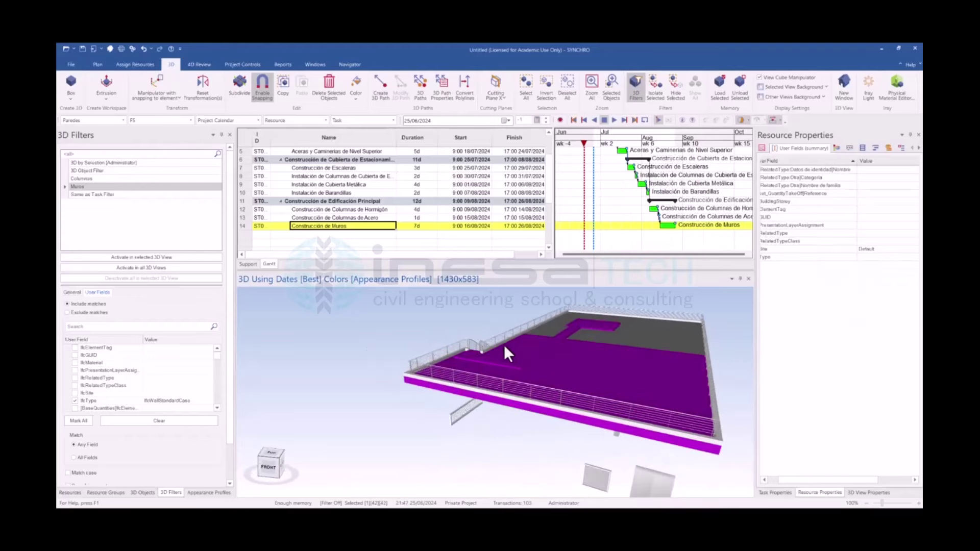
left_click(481, 344, "ctrl")
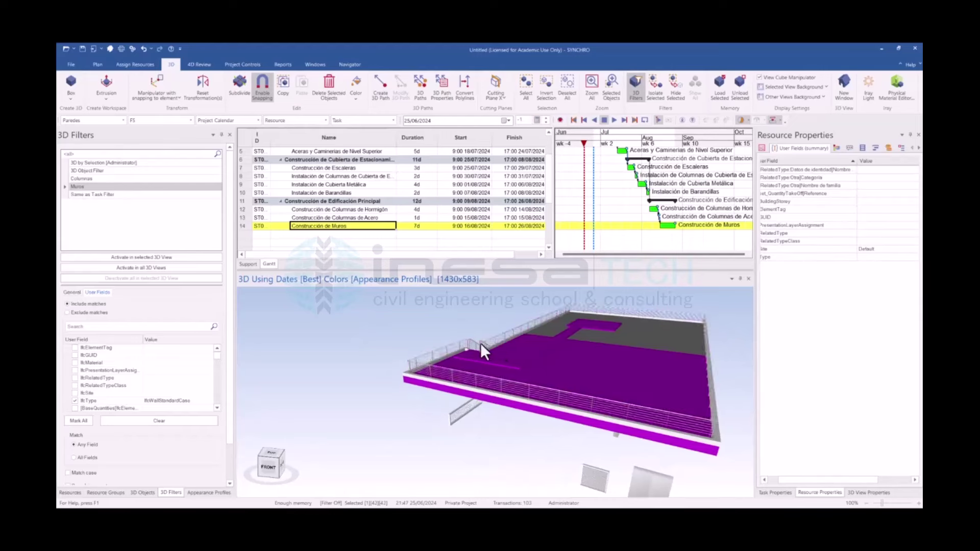
scroll(513, 364, "up", 2)
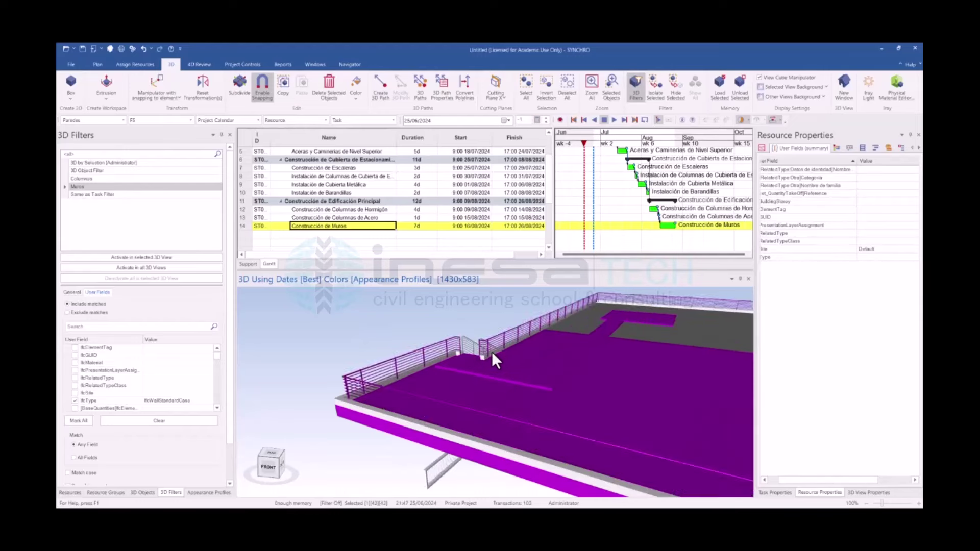
scroll(495, 358, "up", 3)
Orbit around the roof slab, stairs and columns to check the selection
mouse_move(493, 370)
left_mouse_down()
mouse_move(655, 366)
mouse_move(510, 344)
mouse_move(508, 415)
mouse_move(485, 382)
mouse_move(580, 392)
mouse_move(582, 350)
mouse_move(331, 408)
left_mouse_up()
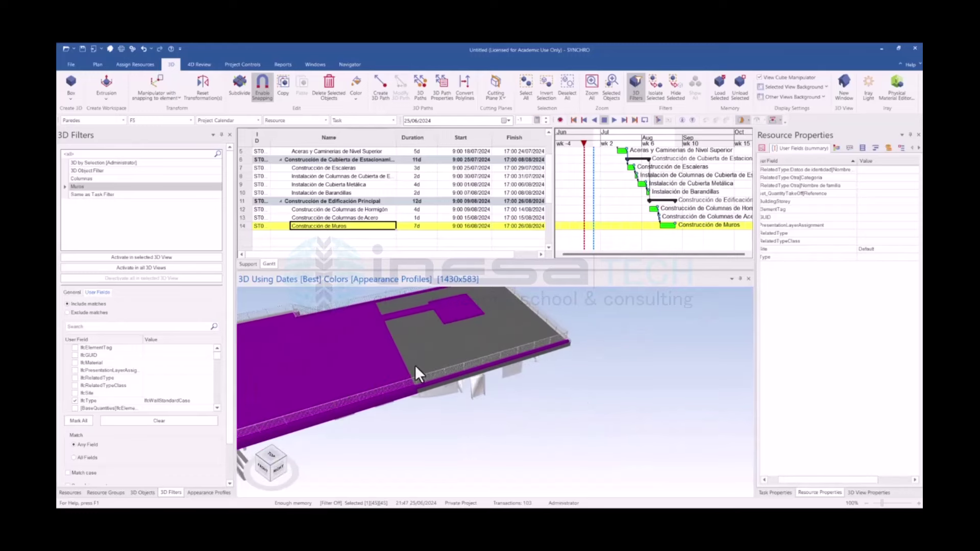
mouse_move(416, 365)
left_mouse_down()
mouse_move(558, 399)
mouse_move(712, 333)
mouse_move(434, 374)
left_mouse_up()
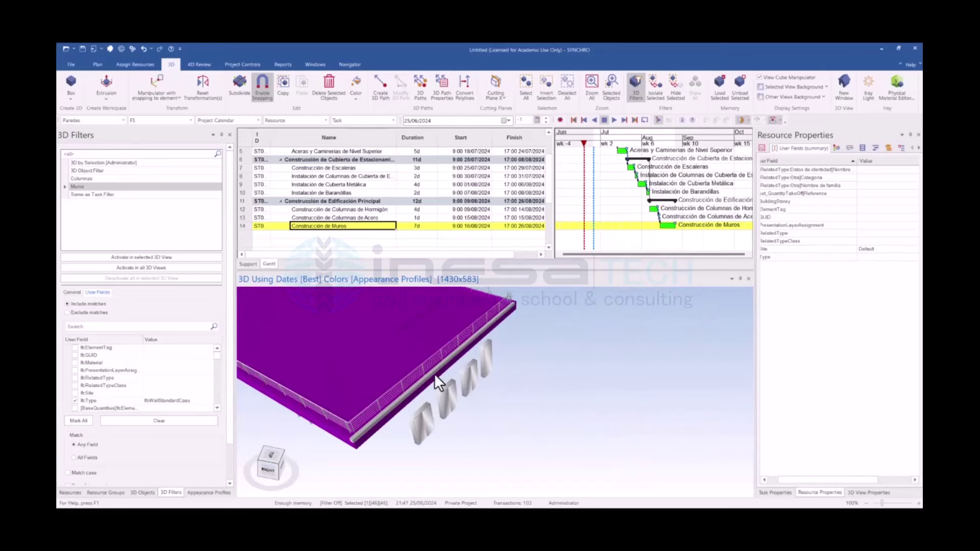
mouse_move(586, 344)
left_mouse_down()
mouse_move(400, 405)
mouse_move(405, 379)
mouse_move(546, 318)
left_mouse_up()
scroll(545, 318, "up", 3)
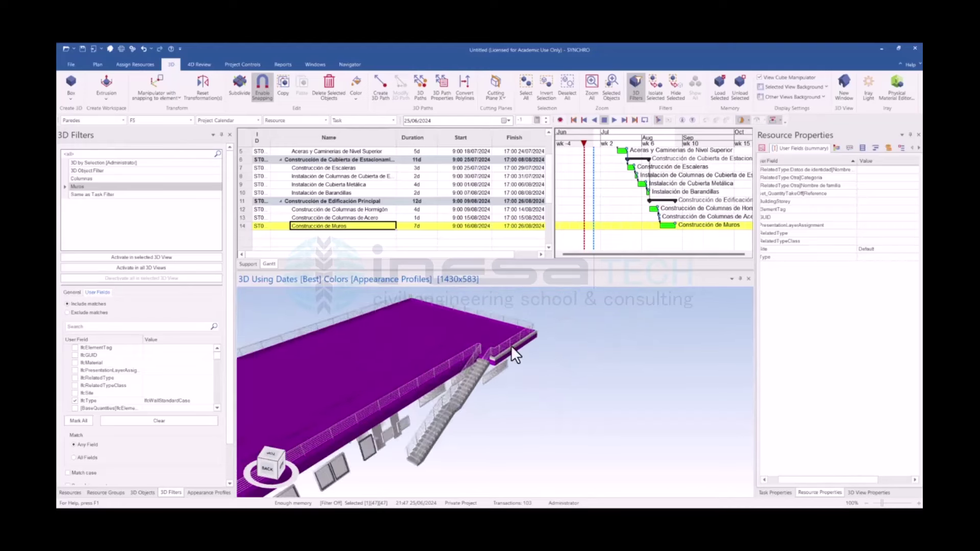
mouse_move(511, 346)
left_mouse_down()
mouse_move(497, 362)
mouse_move(526, 376)
mouse_move(486, 377)
left_mouse_up()
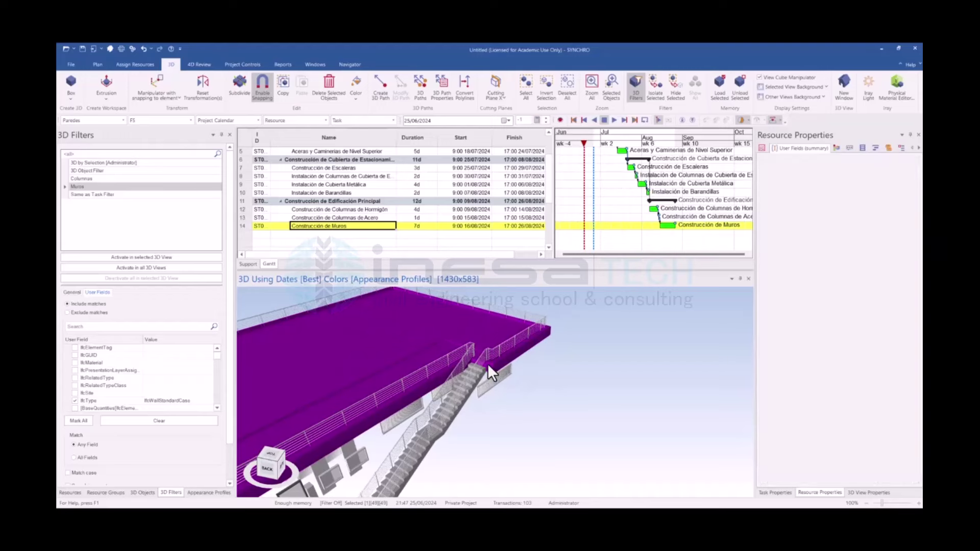
scroll(419, 370, "down", 5)
left_click_drag(381, 385, 415, 369)
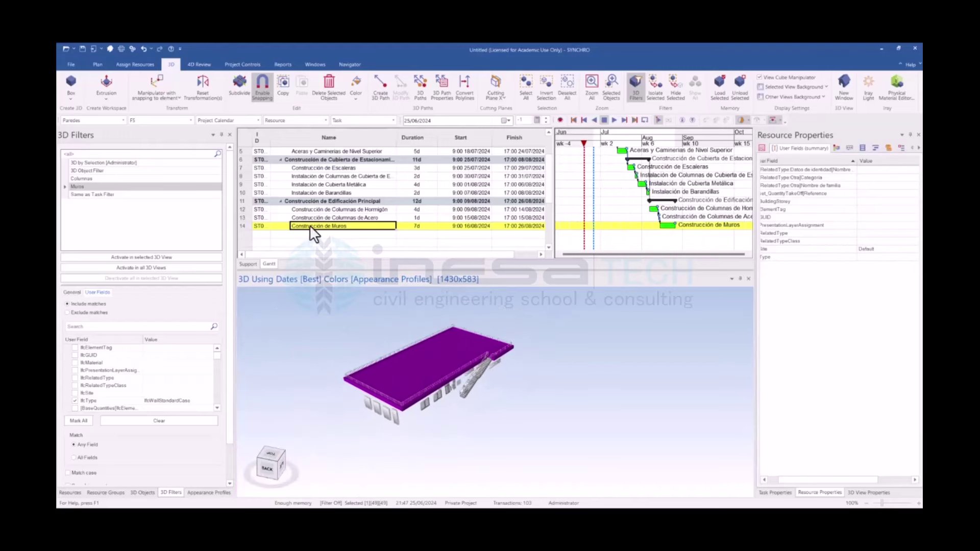
Insert a 5-day task Construcción de Cubiertas below Construcción de Muros
right_click(322, 236)
mouse_move(350, 251)
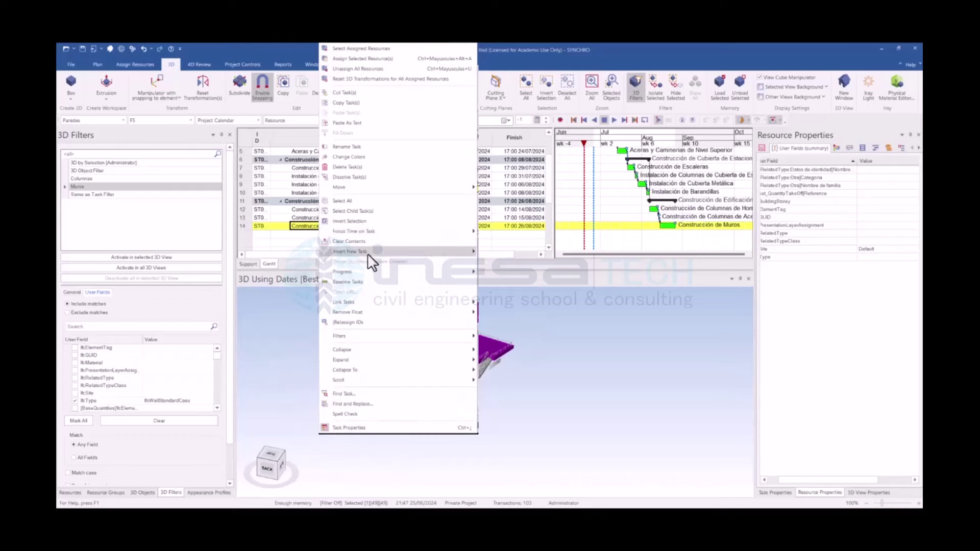
left_click(496, 261)
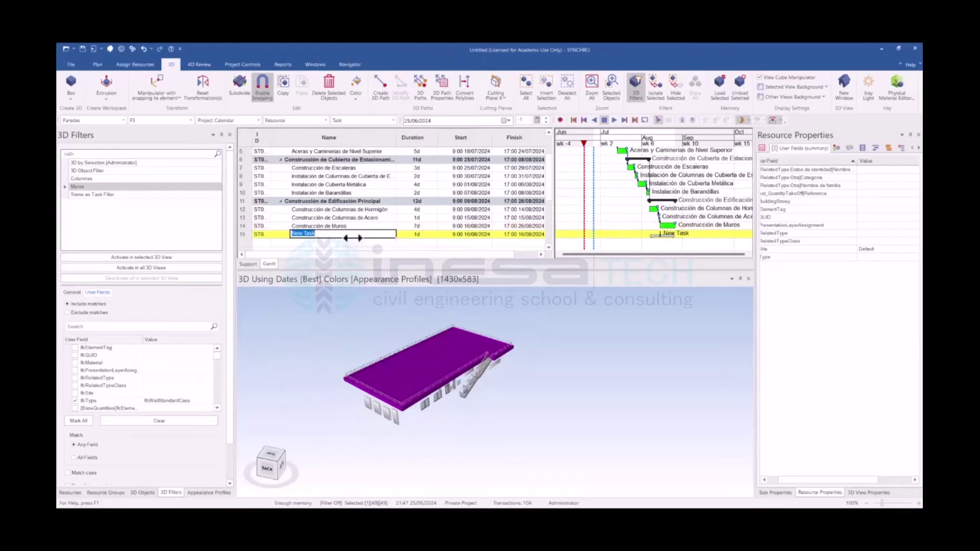
type("Construcción d")
key("Return")
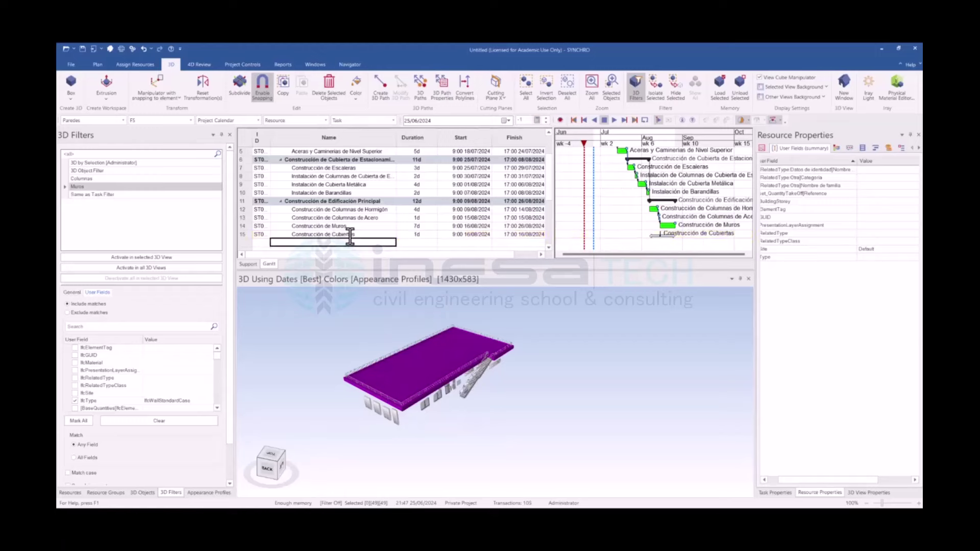
left_click(350, 235)
left_click(419, 234)
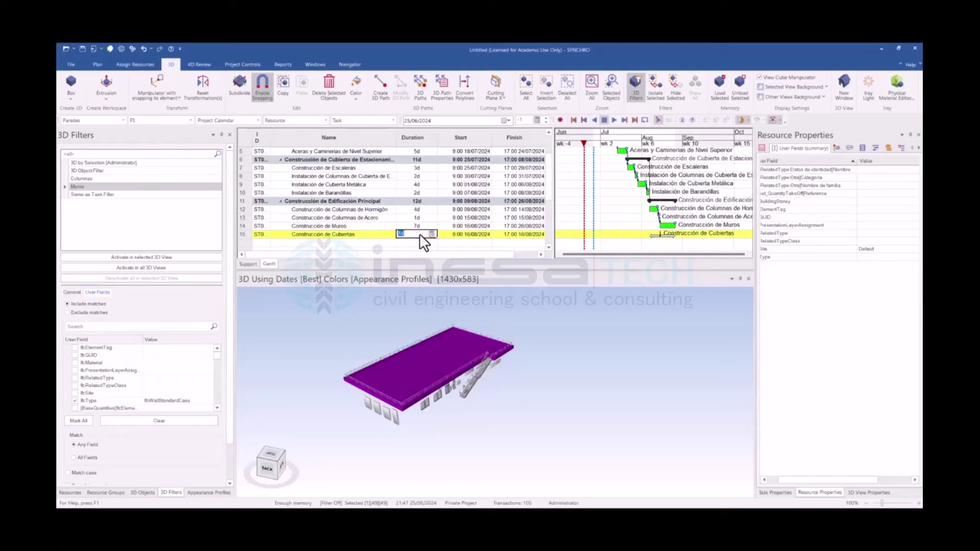
type("5")
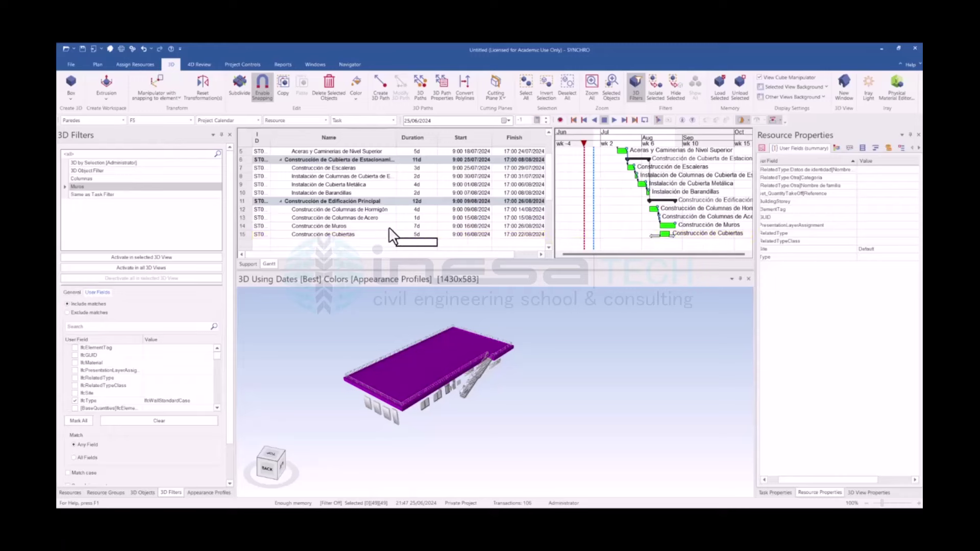
left_click(354, 234)
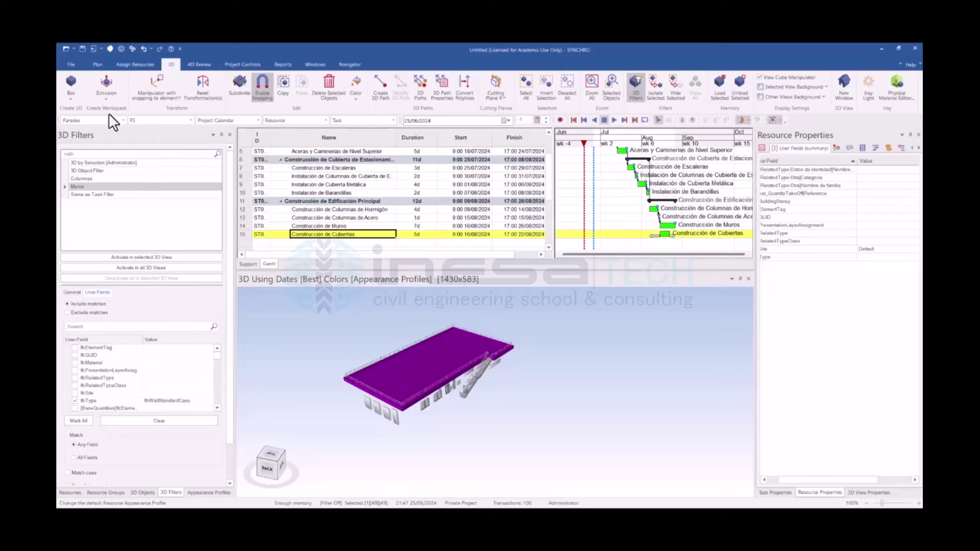
Give Cubiertas the Cubierta Metálica profile and assign the selected roof elements to it
left_click(120, 121)
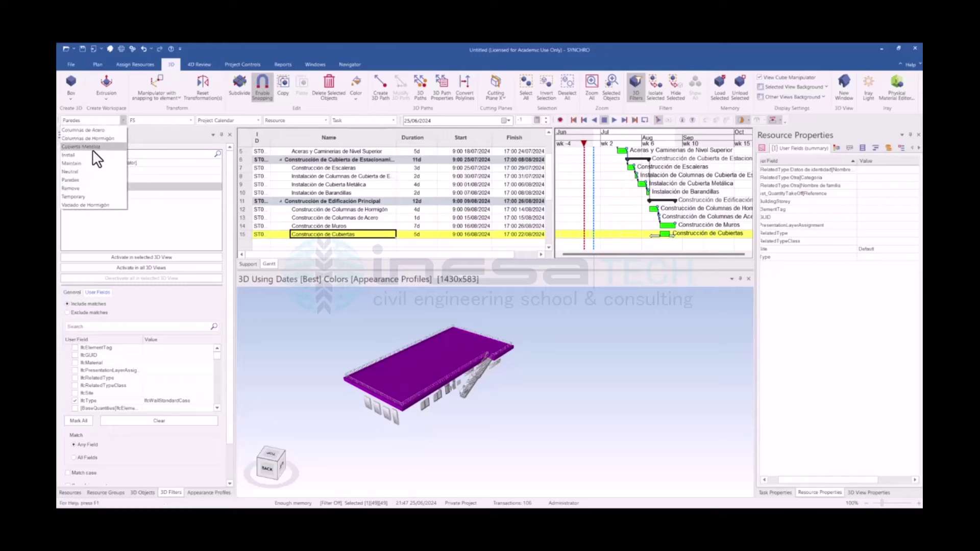
left_click(92, 147)
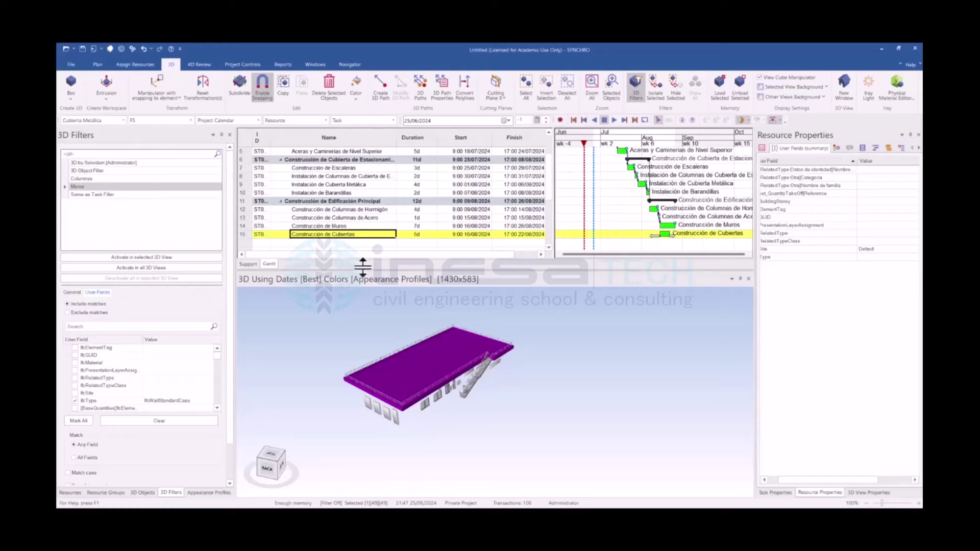
right_click(322, 234)
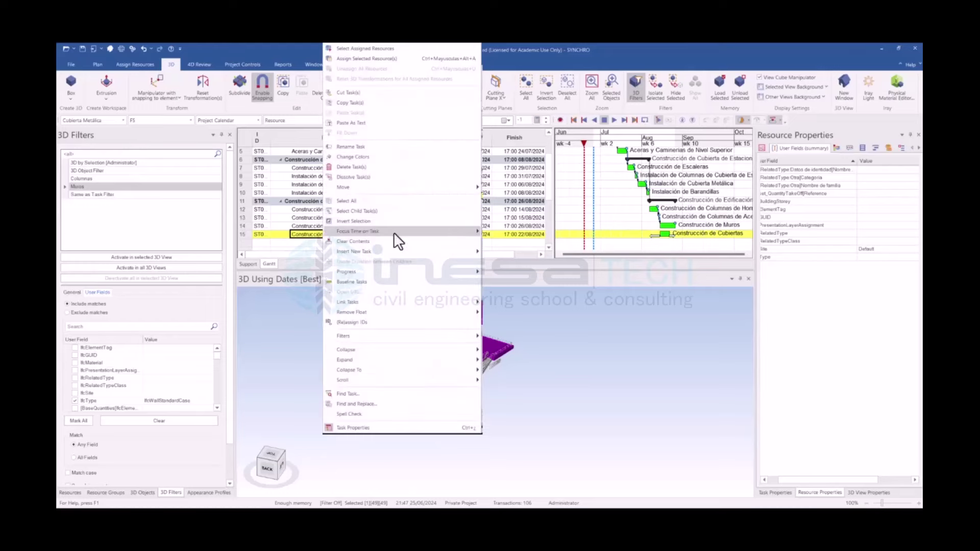
left_click(372, 62)
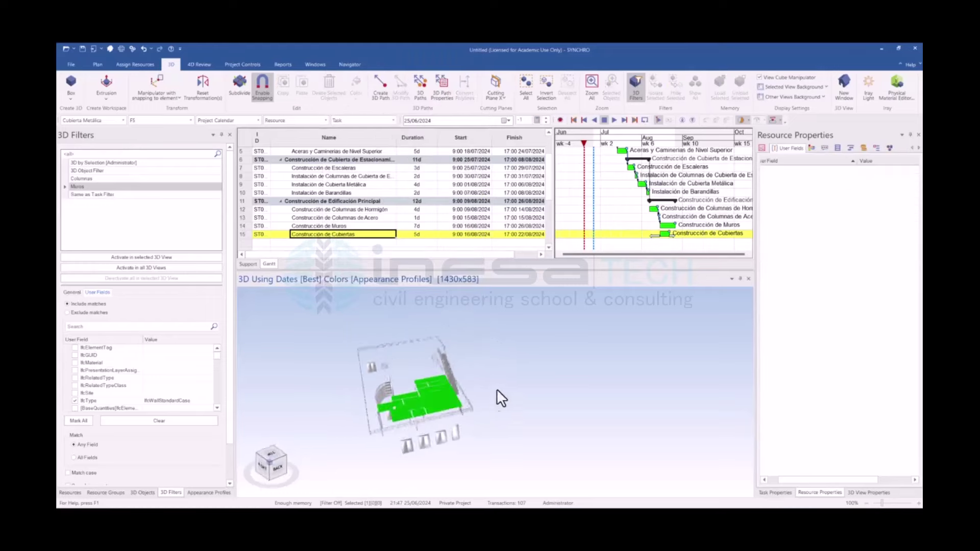
mouse_move(497, 390)
left_mouse_down()
mouse_move(534, 365)
mouse_move(446, 379)
mouse_move(465, 361)
mouse_move(477, 410)
left_mouse_up()
scroll(477, 411, "up", 3)
mouse_move(450, 441)
left_mouse_down()
mouse_move(453, 462)
mouse_move(422, 453)
mouse_move(545, 435)
left_mouse_up()
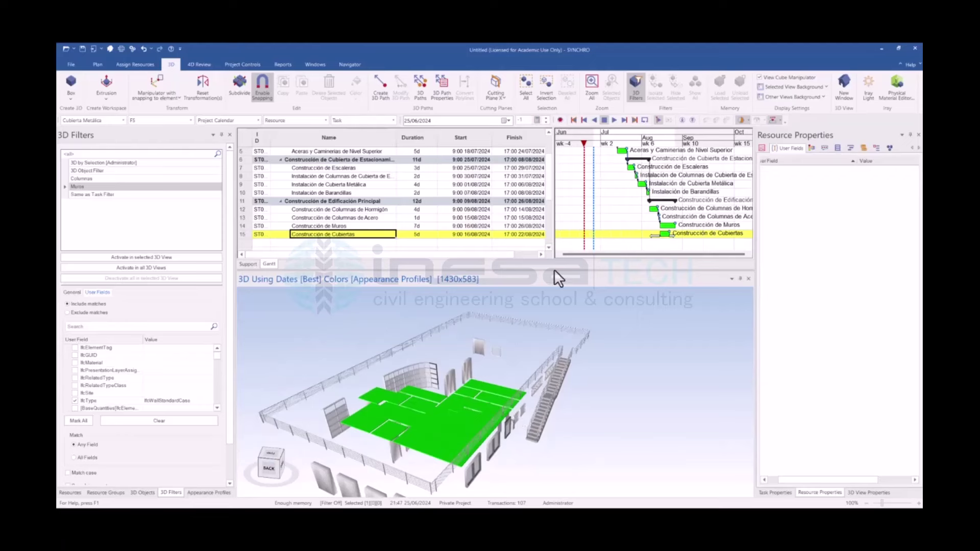
Chain Construcción de Muros to Cubiertas, reschedule, and preview early August and mid-June dates
left_click(316, 226, "ctrl")
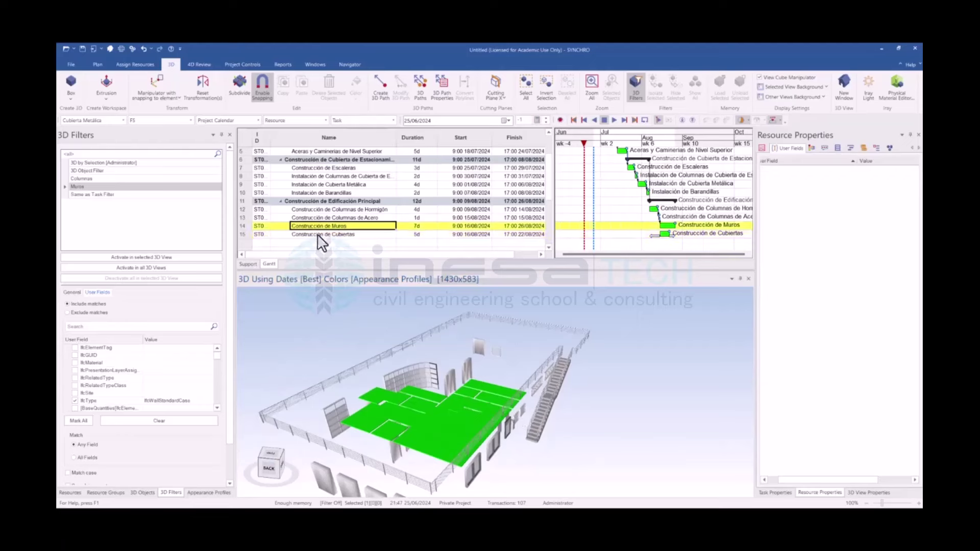
left_click(97, 65)
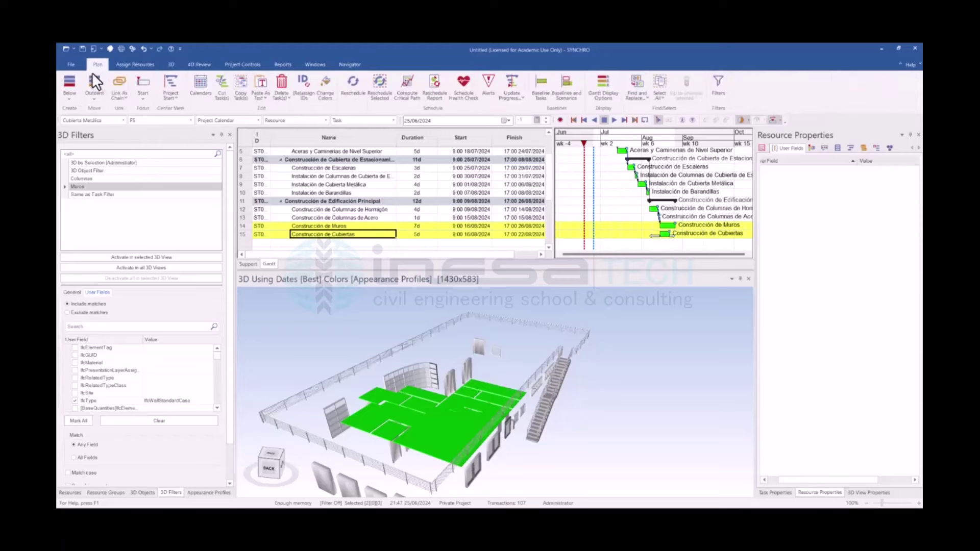
left_click(114, 89)
left_click(379, 86)
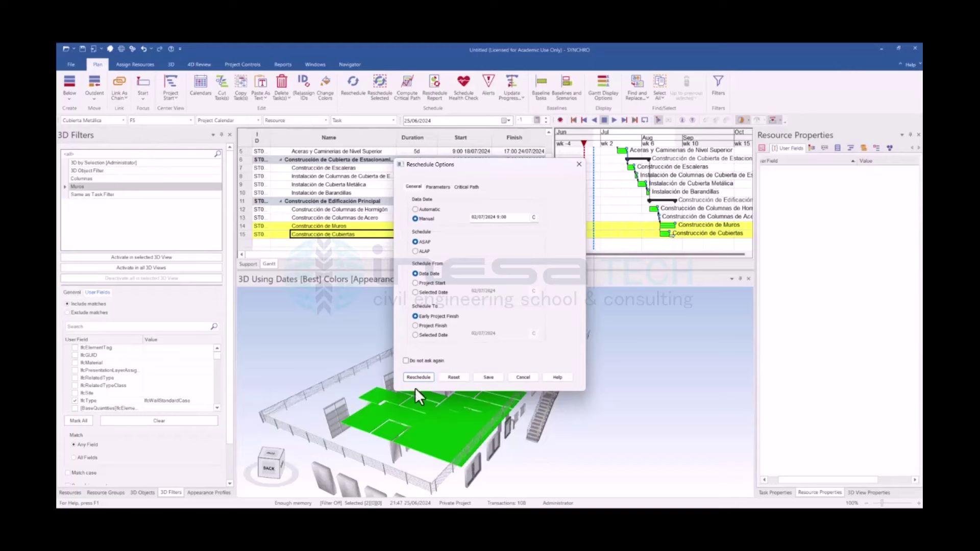
left_click(426, 378)
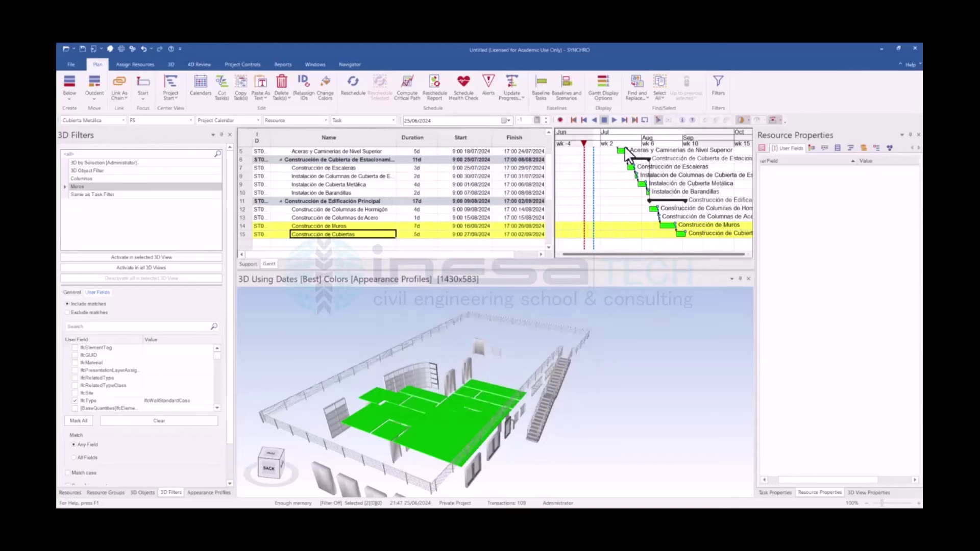
mouse_move(586, 145)
left_mouse_down()
mouse_move(701, 162)
mouse_move(366, 173)
mouse_move(412, 189)
mouse_move(632, 195)
mouse_move(600, 141)
mouse_move(663, 145)
mouse_move(653, 143)
left_mouse_up()
mouse_move(511, 388)
left_mouse_down()
mouse_move(491, 426)
mouse_move(547, 368)
mouse_move(549, 431)
mouse_move(569, 381)
left_mouse_up()
Select the three stair elements and create a new task named Escaleras
left_click(570, 358)
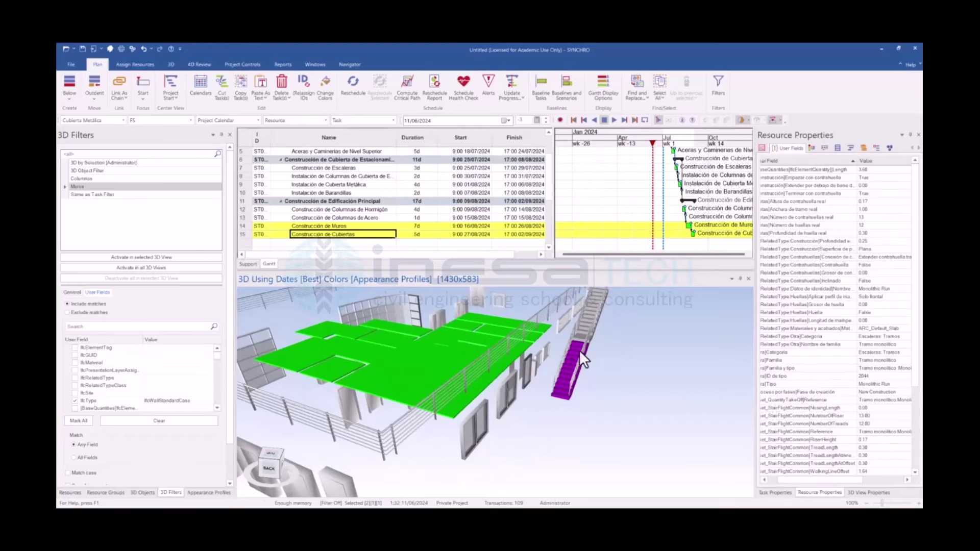
left_click(591, 321, "ctrl")
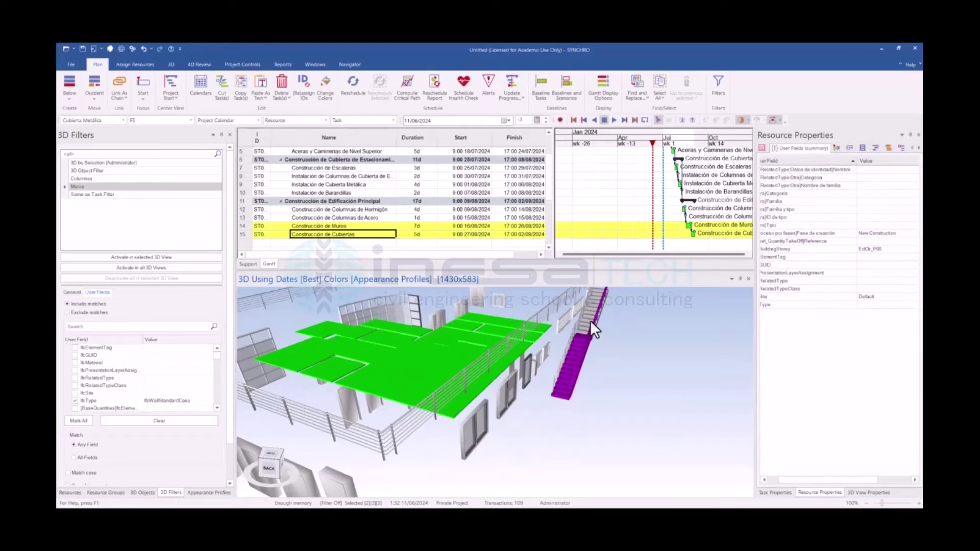
left_click(588, 322, "ctrl")
left_click_drag(586, 328, 558, 384)
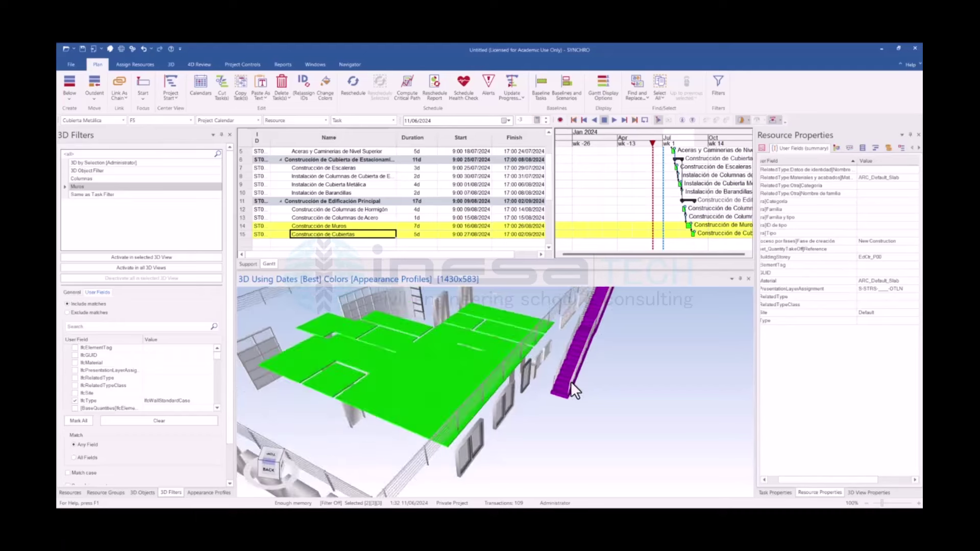
left_click(323, 242)
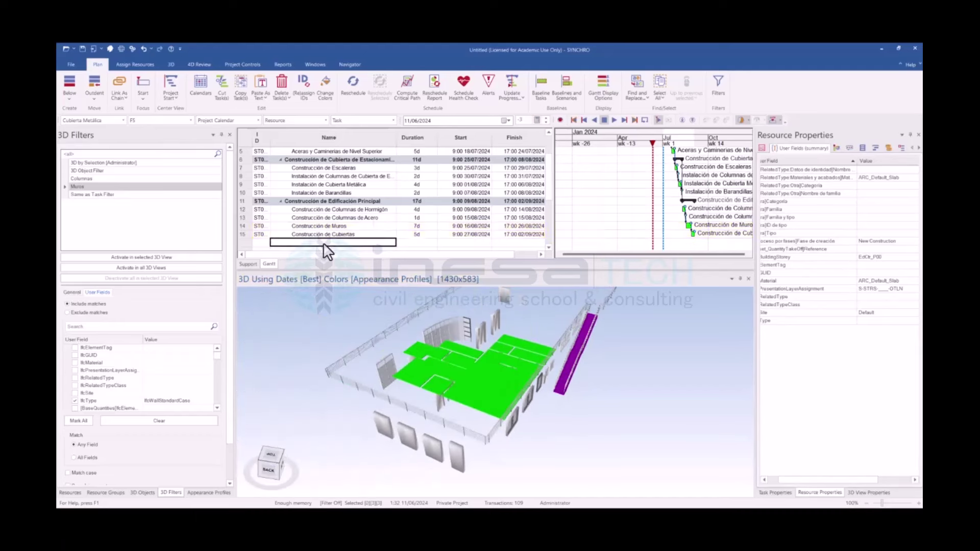
type("Escaleras")
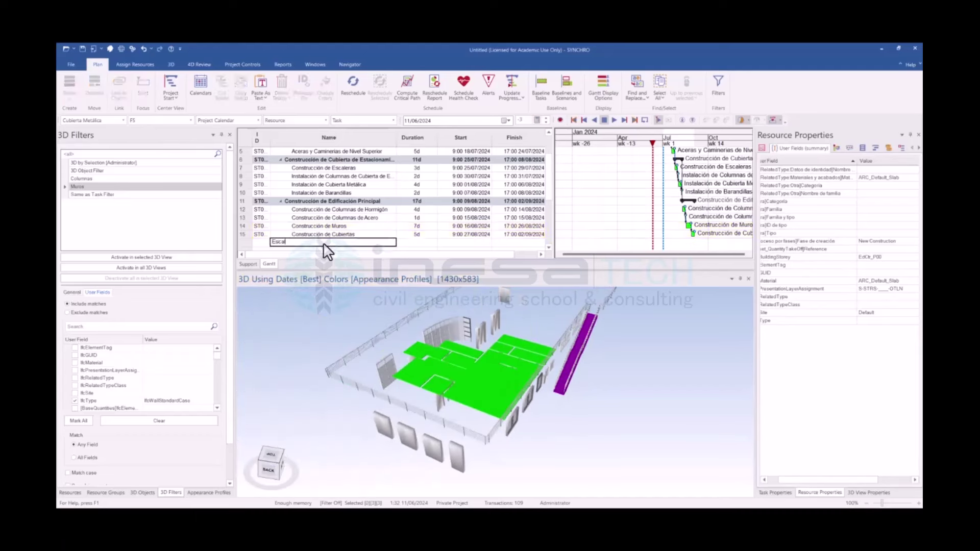
key("Return")
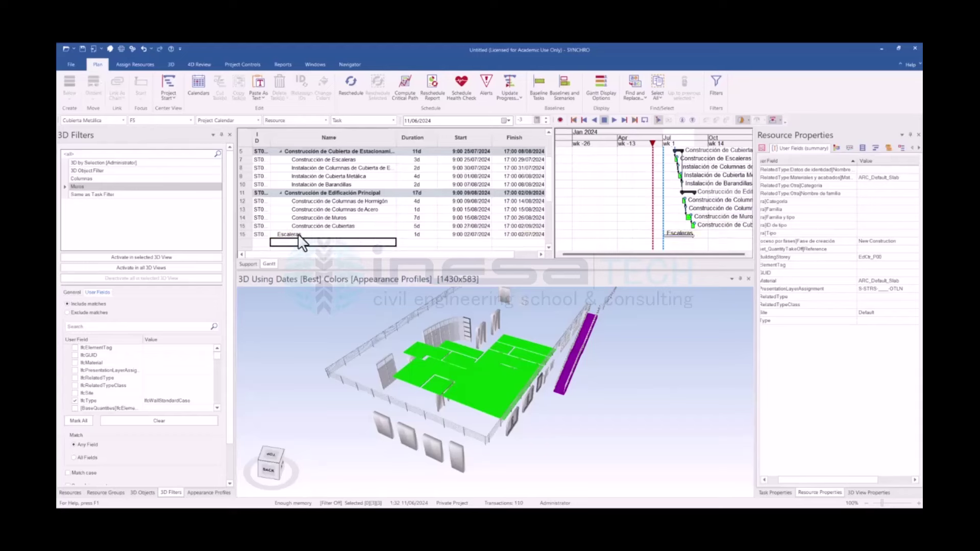
Indent Escaleras under the main building with Vaciado de Hormigón profile and 2-day duration
left_click(298, 234)
left_click(94, 83)
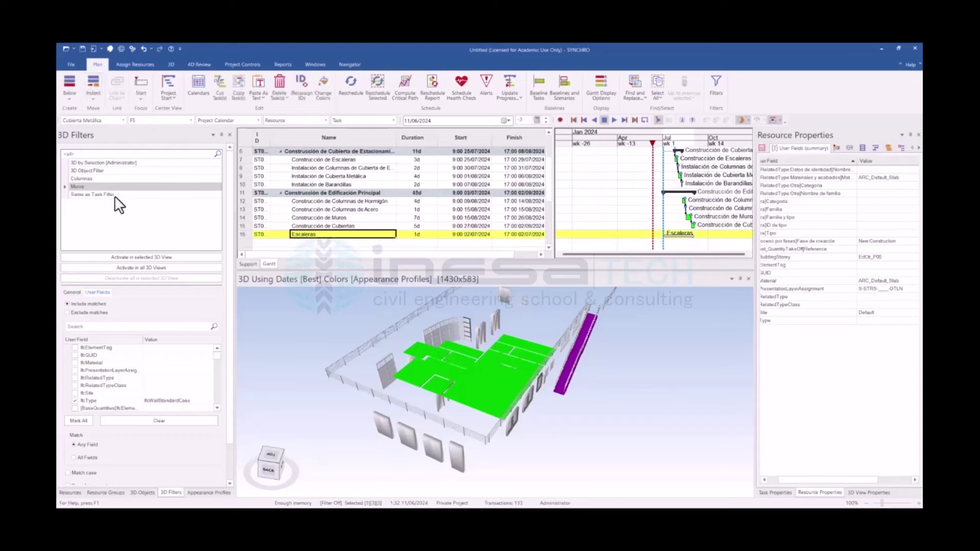
left_click(103, 120)
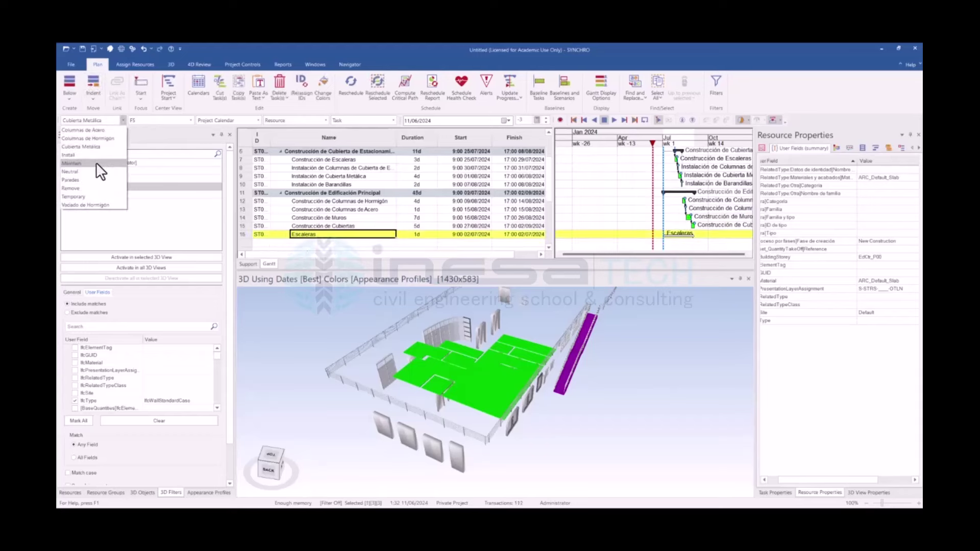
left_click(87, 207)
left_click(417, 236)
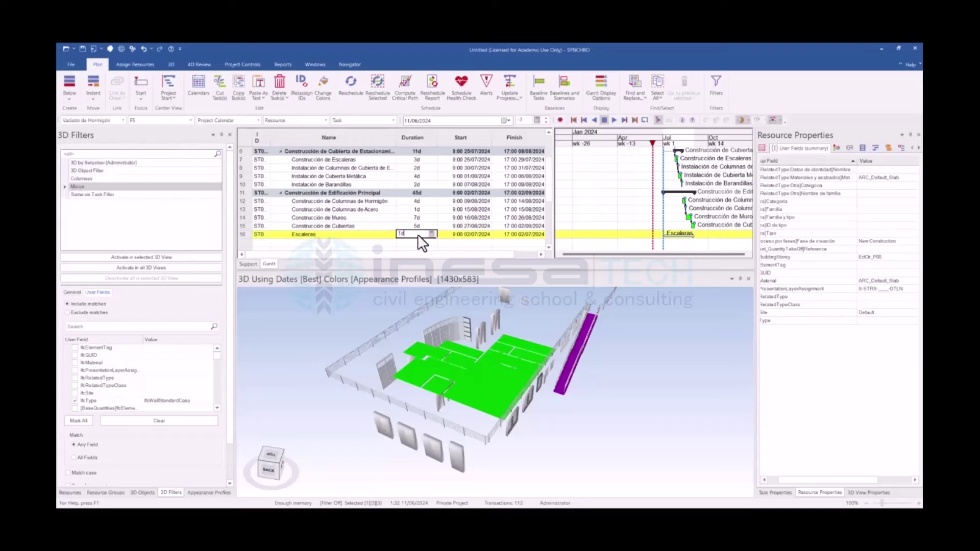
type("2")
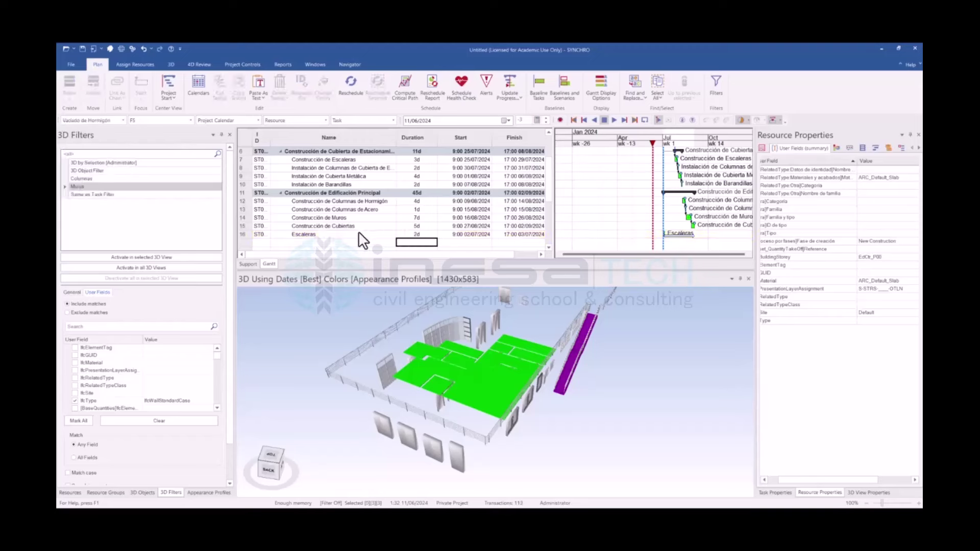
left_click(358, 234)
Assign the staircase to Escaleras, chain it after Cubiertas, and reschedule
right_click(359, 234)
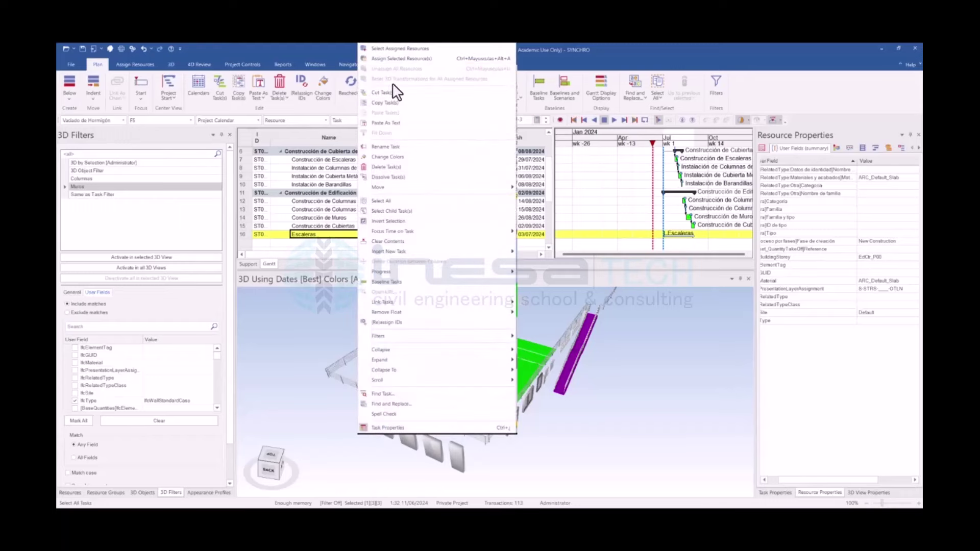
left_click(405, 60)
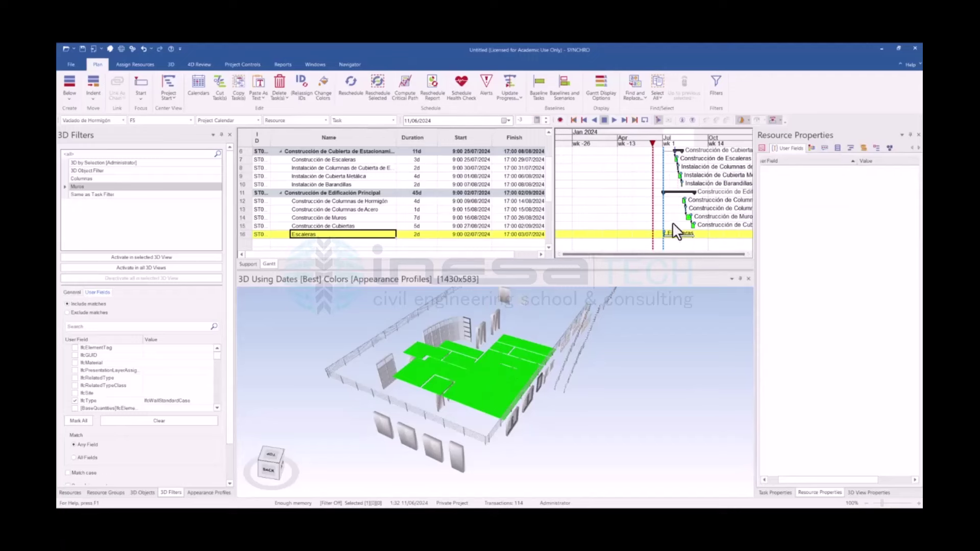
left_click(358, 226, "ctrl")
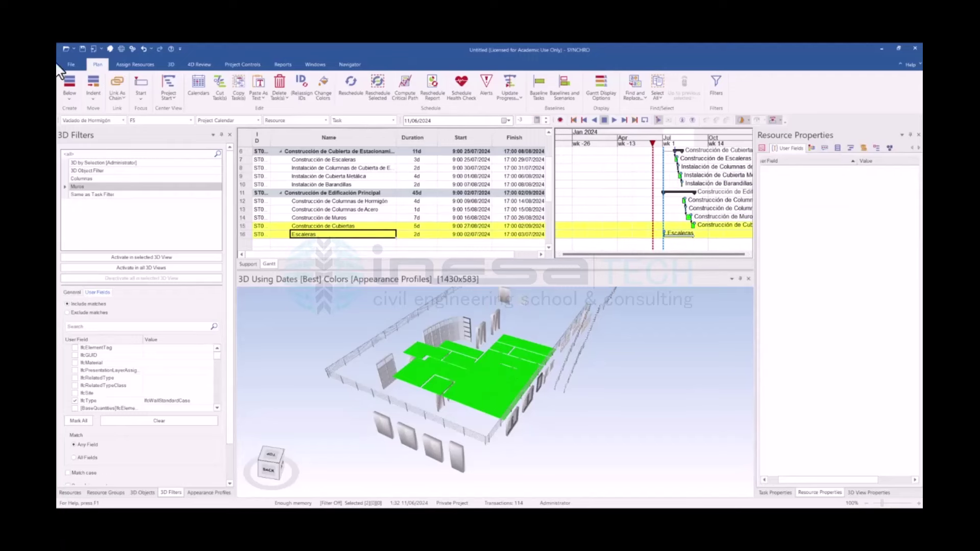
left_click(118, 92)
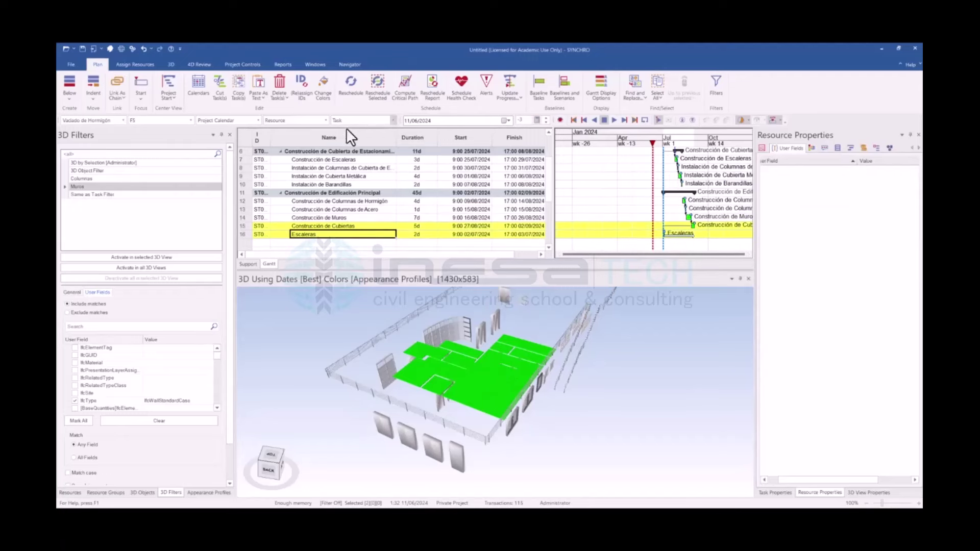
left_click(350, 88)
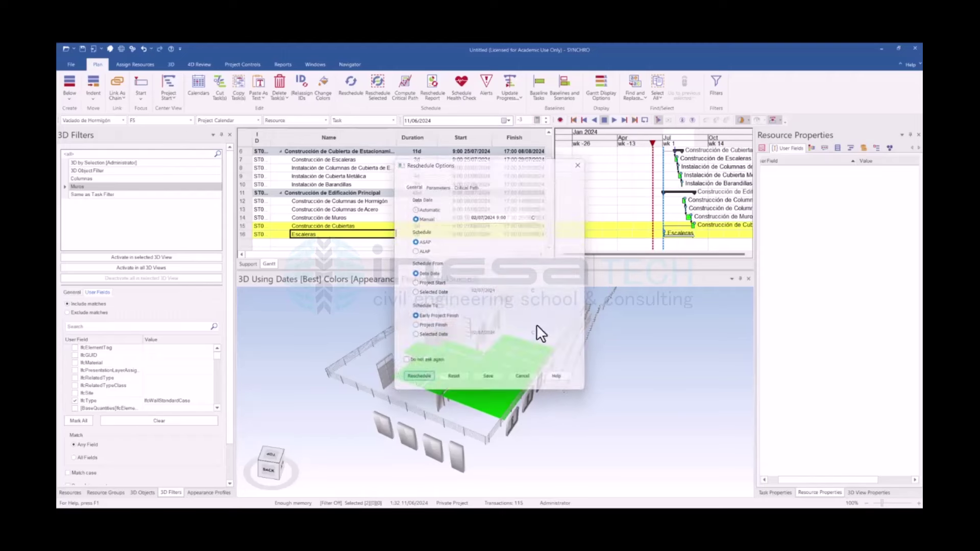
left_click(647, 146)
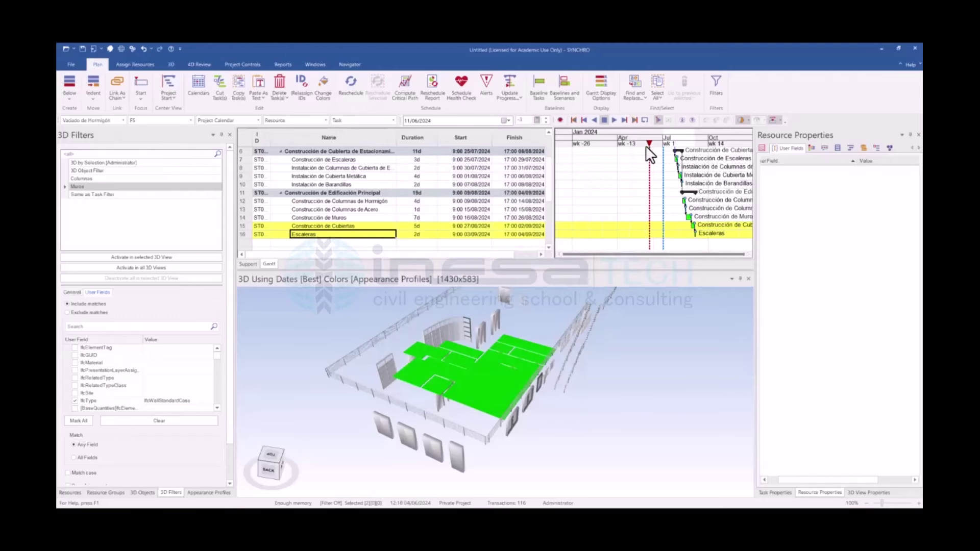
left_click_drag(650, 154, 646, 153)
mouse_move(494, 432)
middle_mouse_down()
mouse_move(430, 413)
mouse_move(482, 332)
middle_mouse_up()
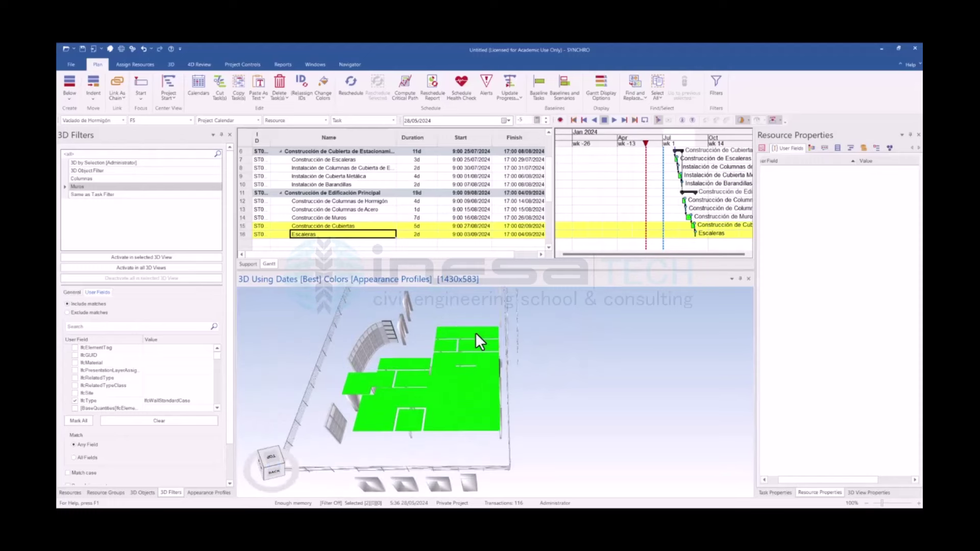
Select the six ceiling panels in the model
left_click(476, 334)
left_click(449, 345, "ctrl")
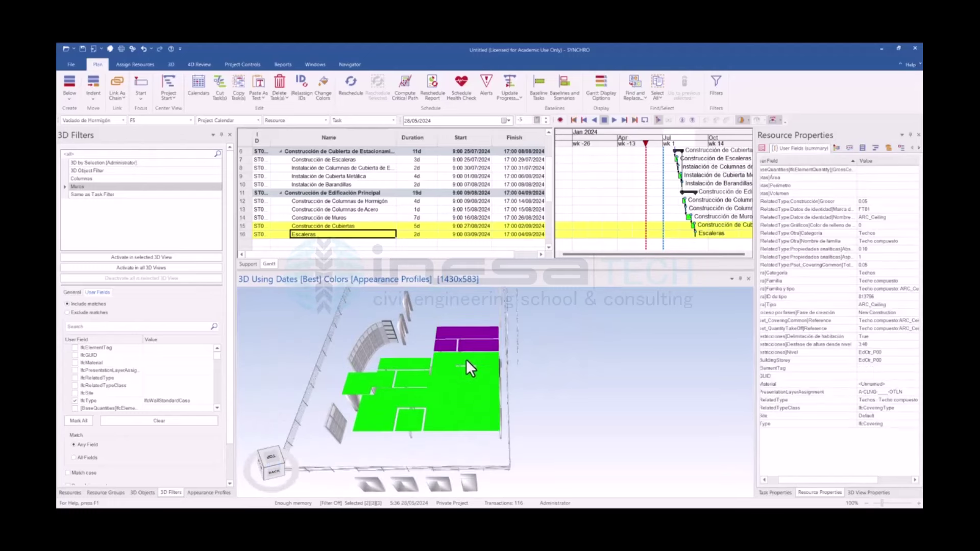
left_click(466, 361, "ctrl")
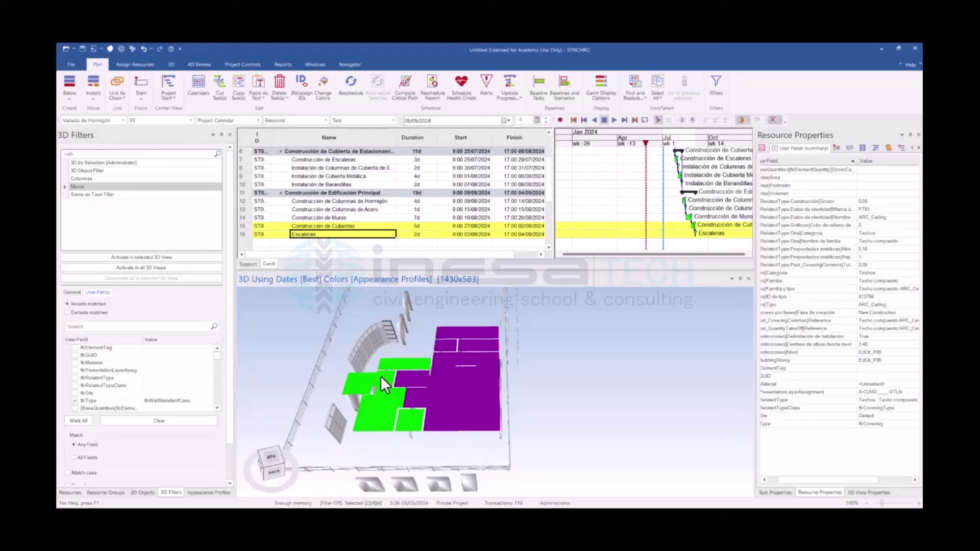
left_click(397, 366, "ctrl")
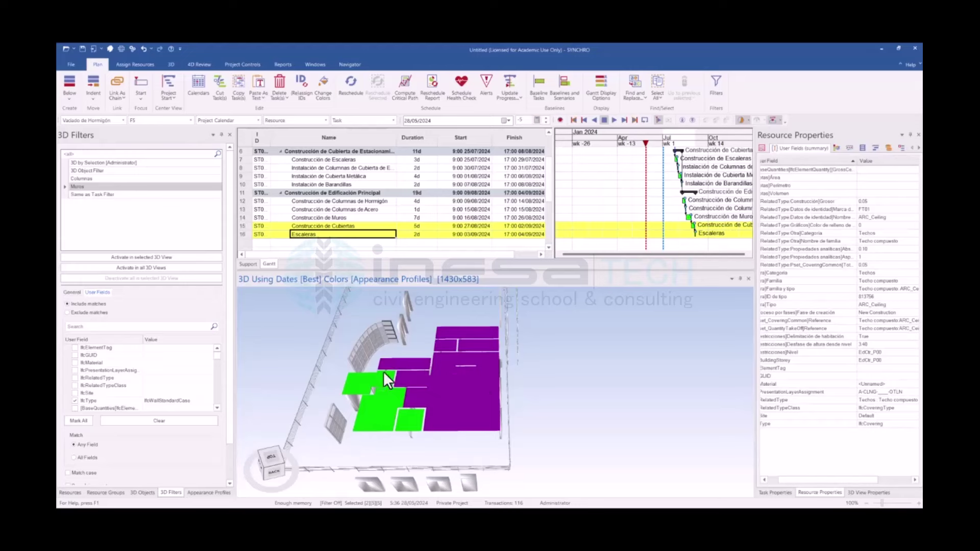
left_click(399, 421, "ctrl")
Add a 2-day Construcción de Techo Raso task indented under the main building
left_click(319, 243)
type("Construcción de Cielo Raso")
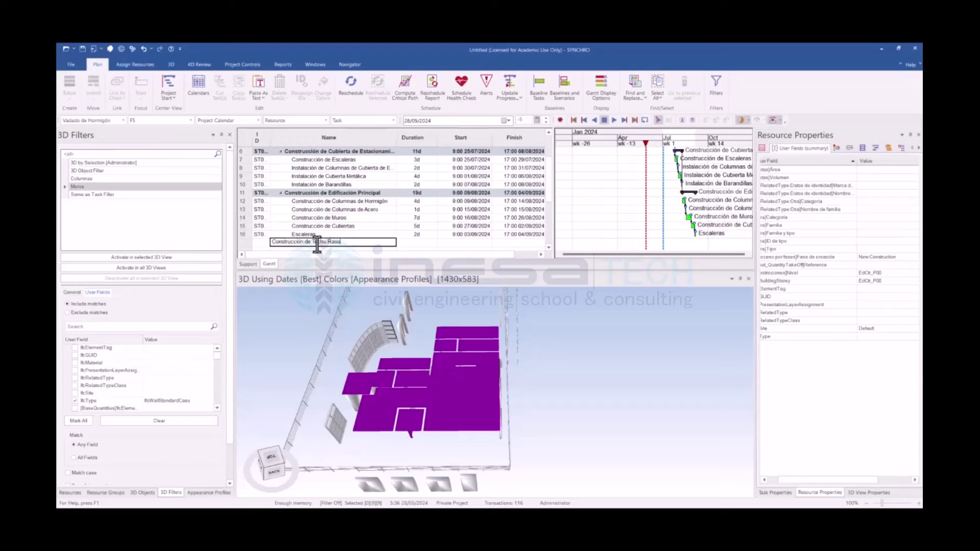
key("Return")
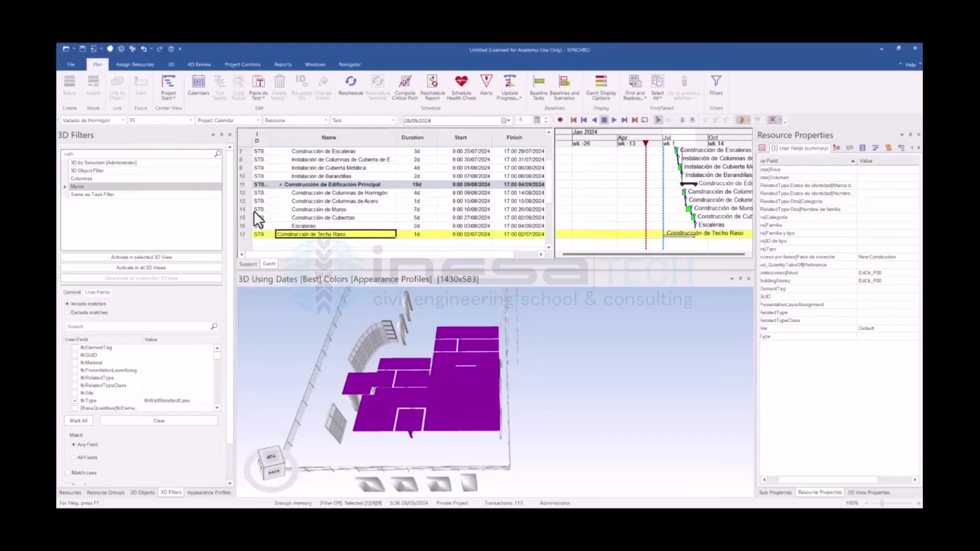
left_click(97, 80)
left_click(415, 239)
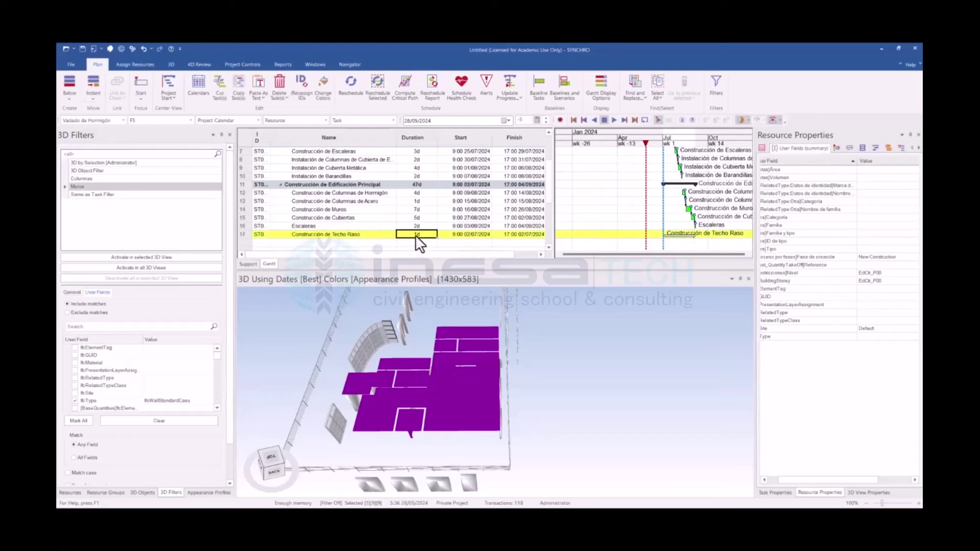
type("2")
key("Return")
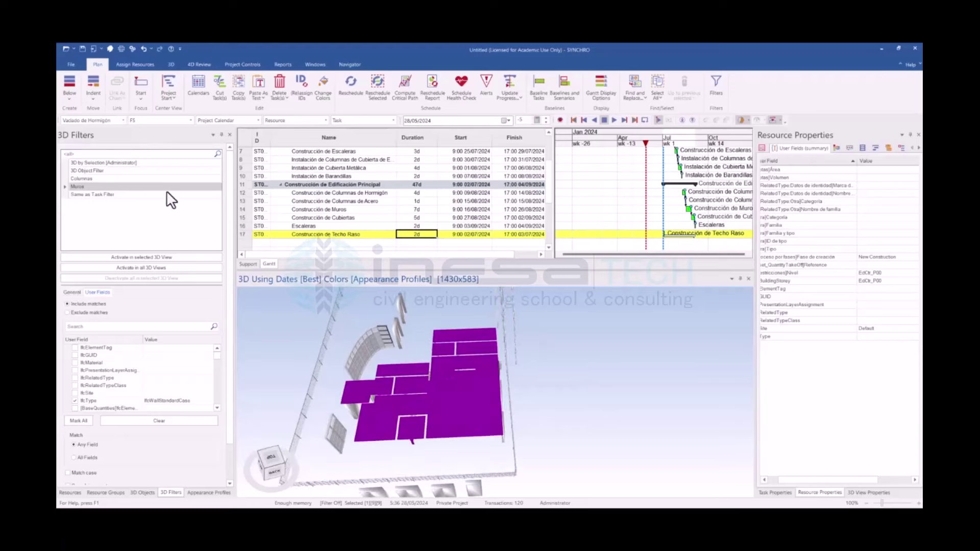
Apply the Install appearance profile and add Escaleras to the task selection
left_click(88, 119)
left_click(78, 155)
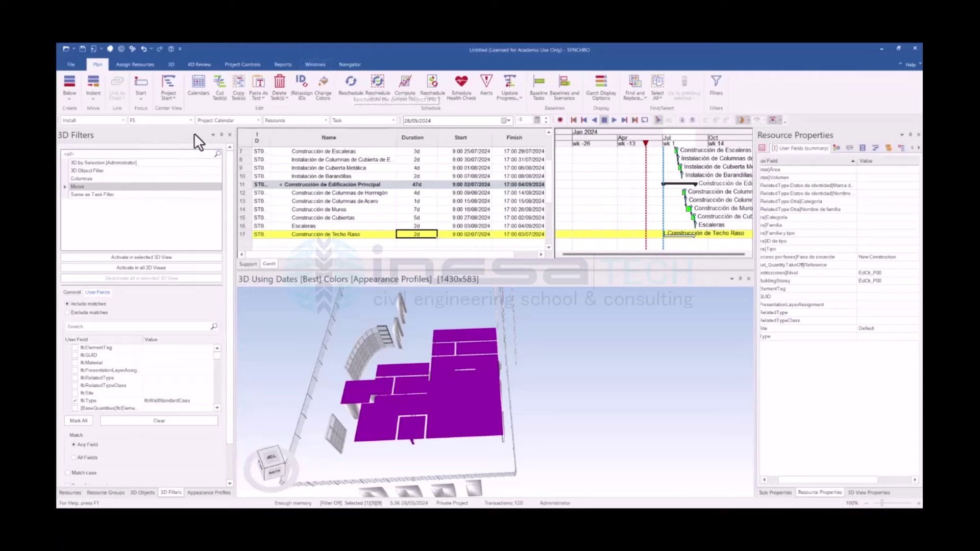
left_click(309, 226)
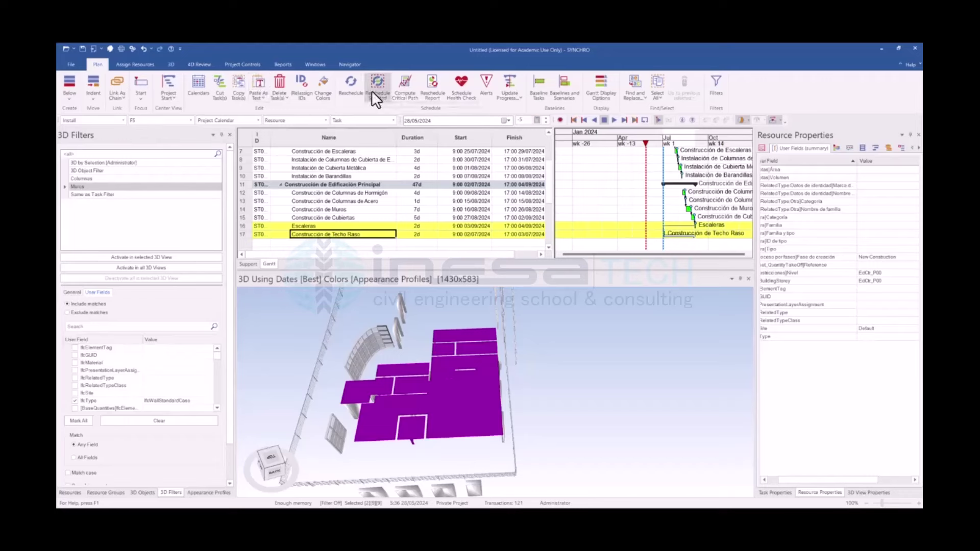
Reschedule the project so Escaleras and Construcción de Techo Raso move to early September
key("F9")
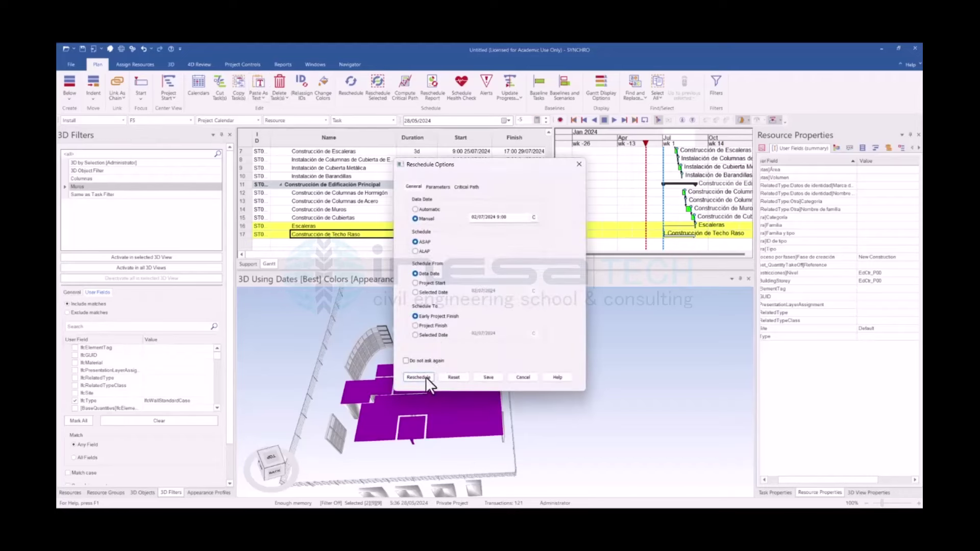
left_click(427, 377)
mouse_move(427, 379)
middle_mouse_down()
mouse_move(543, 454)
mouse_move(521, 426)
mouse_move(542, 454)
mouse_move(512, 468)
mouse_move(590, 372)
middle_mouse_up()
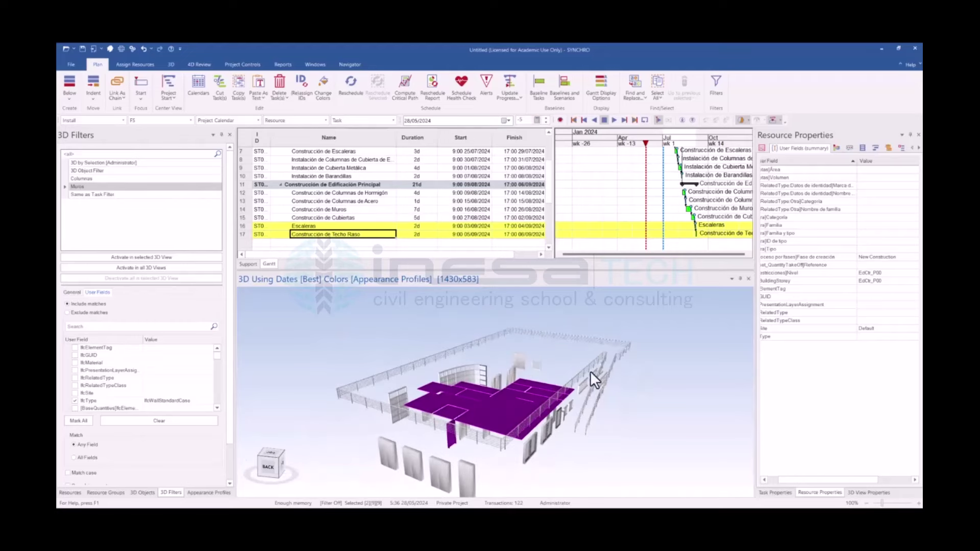
mouse_move(645, 143)
left_mouse_down()
mouse_move(721, 156)
mouse_move(652, 162)
left_mouse_up()
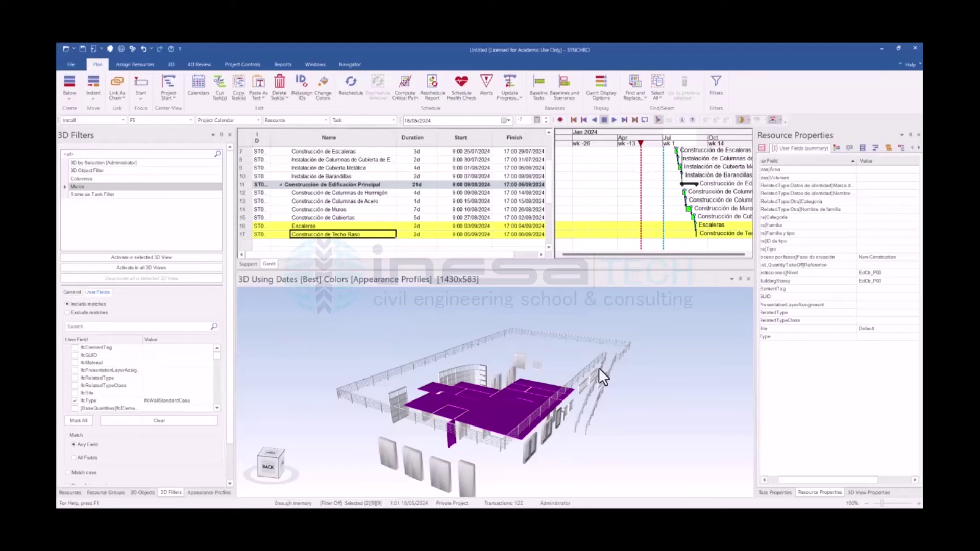
Assign the selected ceiling elements to the Construcción de Techo Raso task
left_click(450, 444, "ctrl")
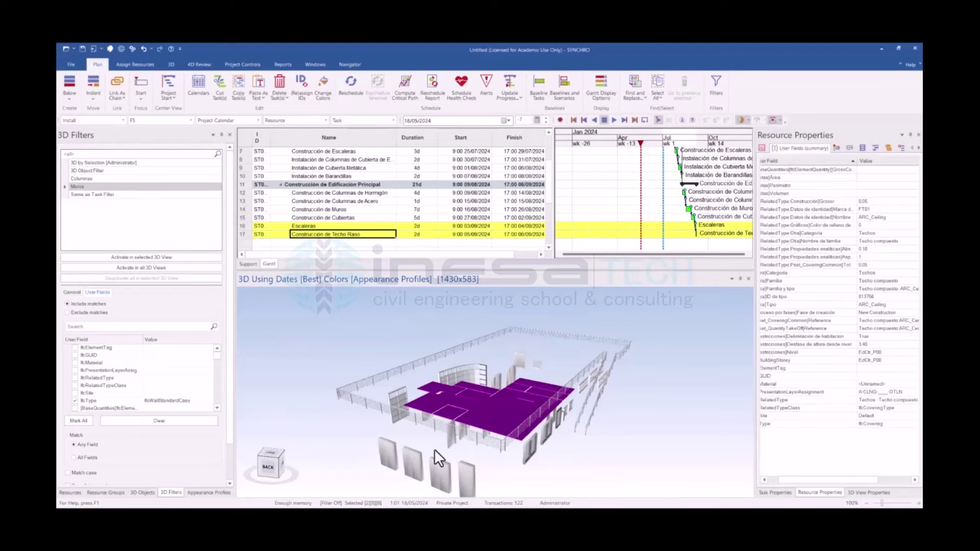
left_click_drag(398, 255, 447, 255)
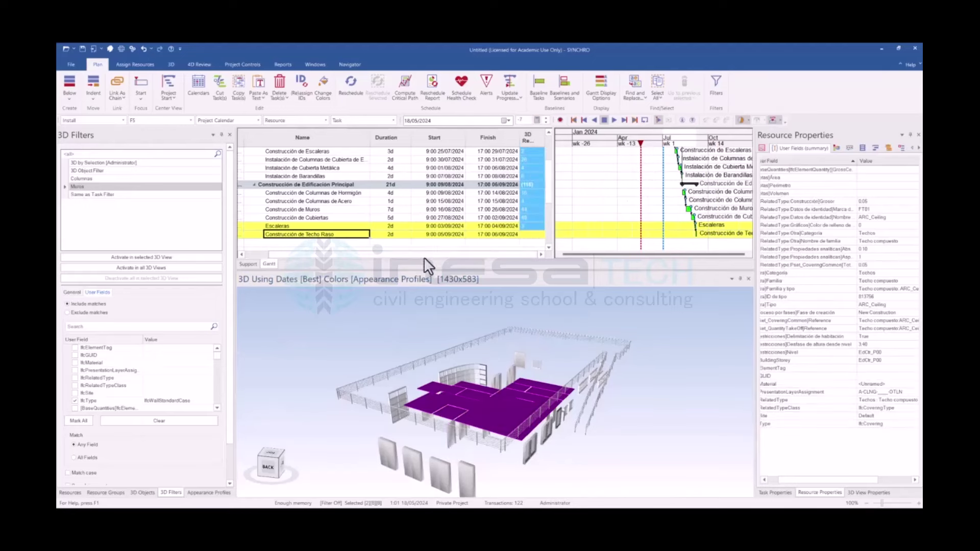
left_click(328, 235)
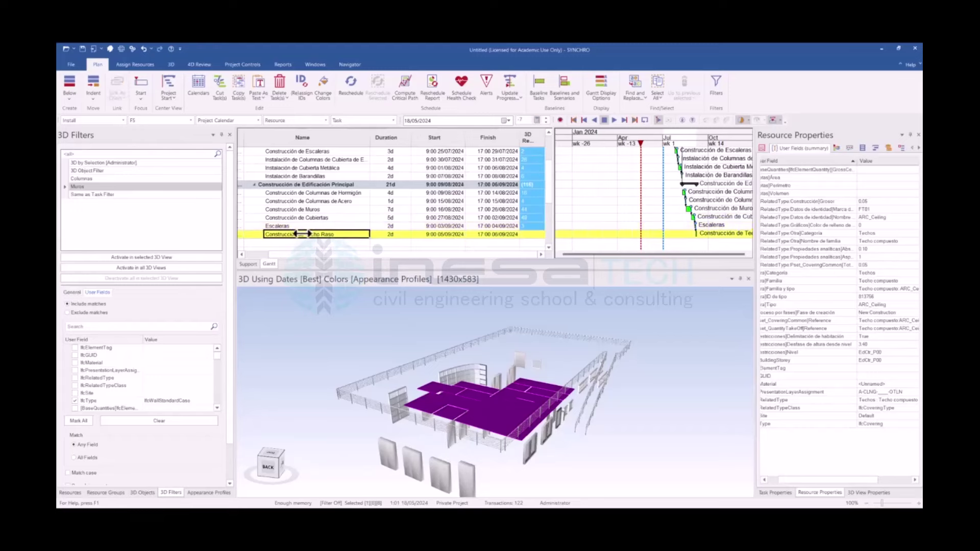
right_click(303, 234)
left_click(402, 59)
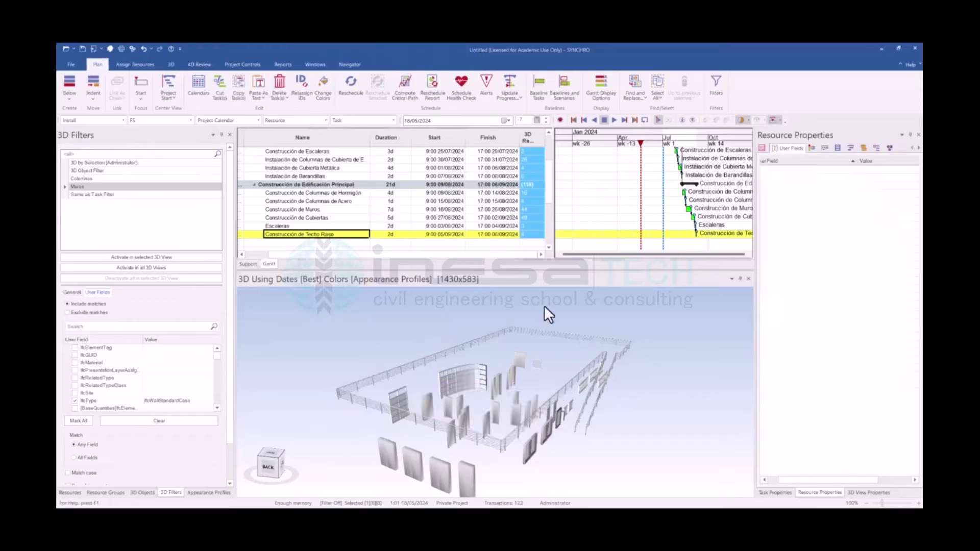
Box-select the door and window elements in the 3D model
mouse_move(545, 306)
middle_mouse_down()
mouse_move(495, 389)
mouse_move(484, 382)
mouse_move(494, 377)
mouse_move(482, 382)
mouse_move(482, 372)
mouse_move(513, 364)
mouse_move(616, 383)
middle_mouse_up()
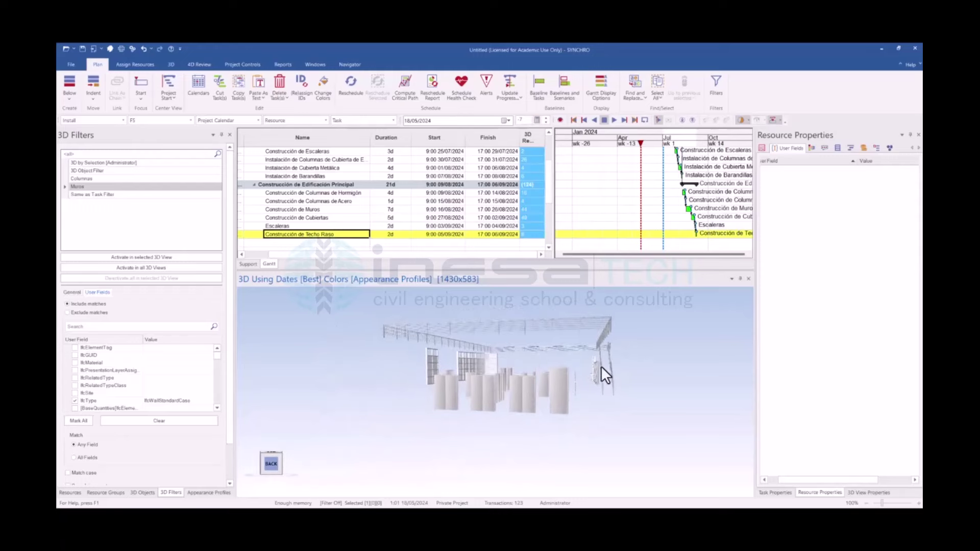
left_click_drag(589, 361, 431, 427)
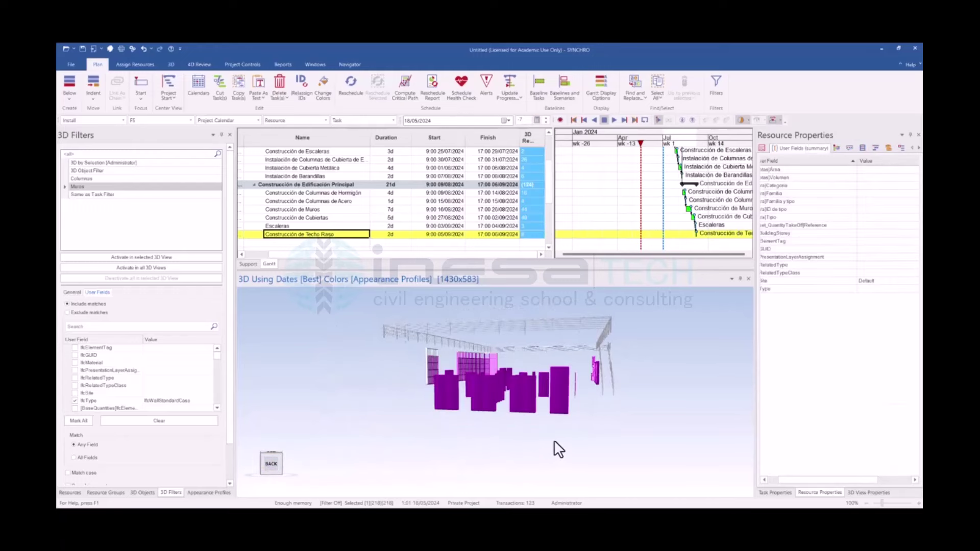
mouse_move(554, 442)
middle_mouse_down()
mouse_move(520, 457)
mouse_move(541, 444)
middle_mouse_up()
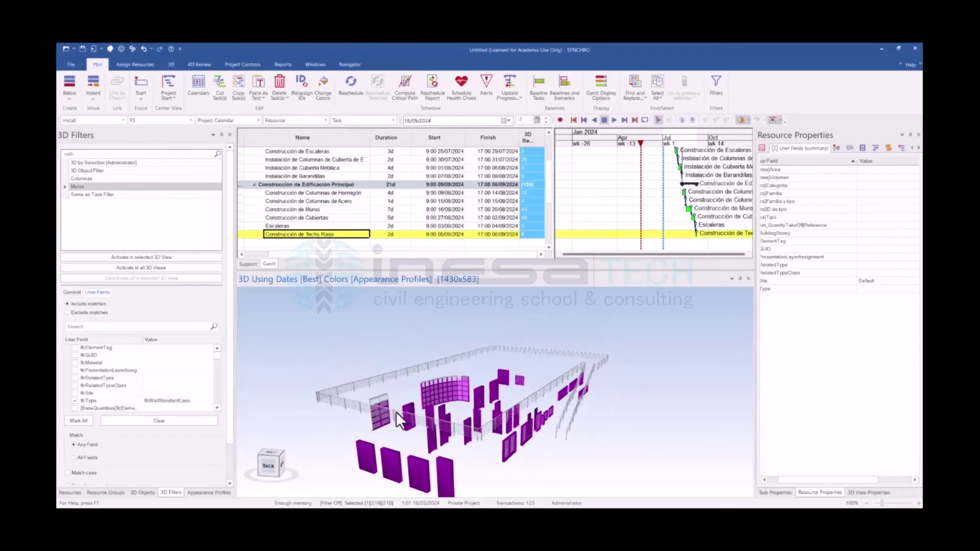
scroll(412, 403, "up", 2)
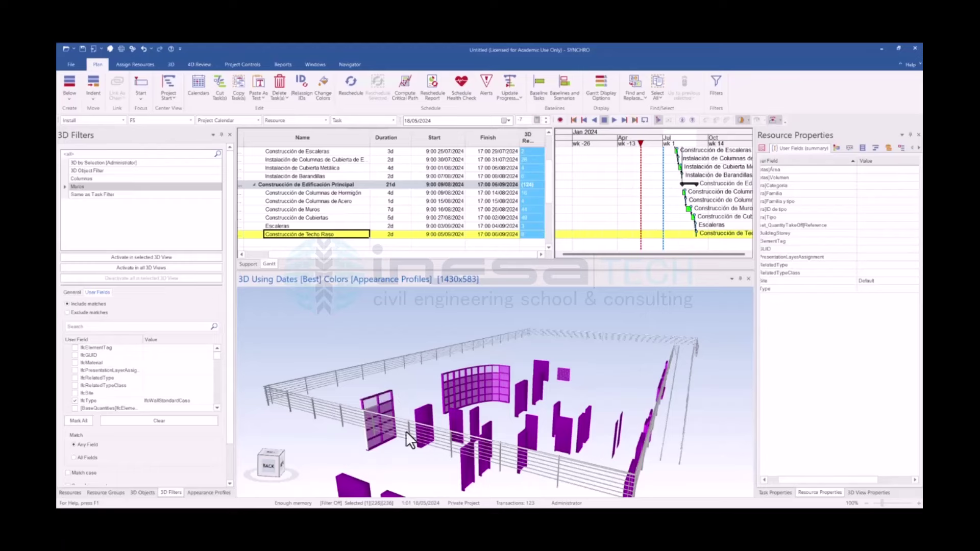
mouse_move(406, 431)
middle_mouse_down()
mouse_move(416, 459)
mouse_move(374, 459)
mouse_move(368, 347)
middle_mouse_up()
scroll(409, 430, "down", 2)
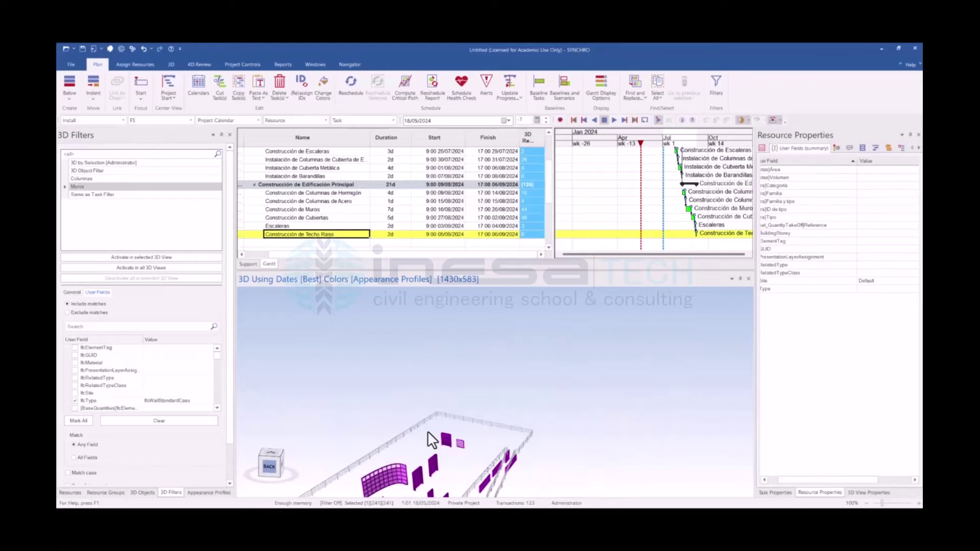
Add a new task named Instalación de Puertas y Ventanas at the bottom of the schedule
left_click(286, 244)
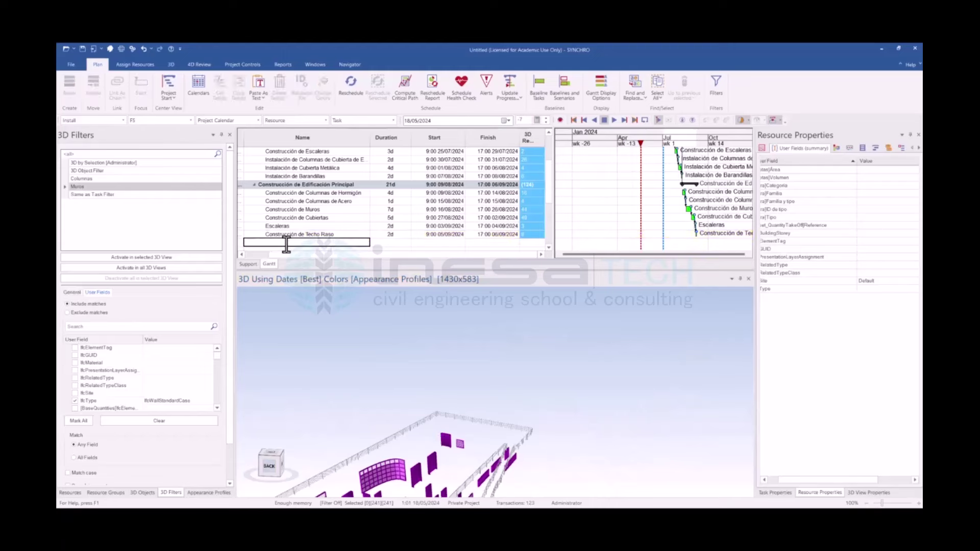
type("Instalación de Puertas y V")
type("entanas")
key("Return")
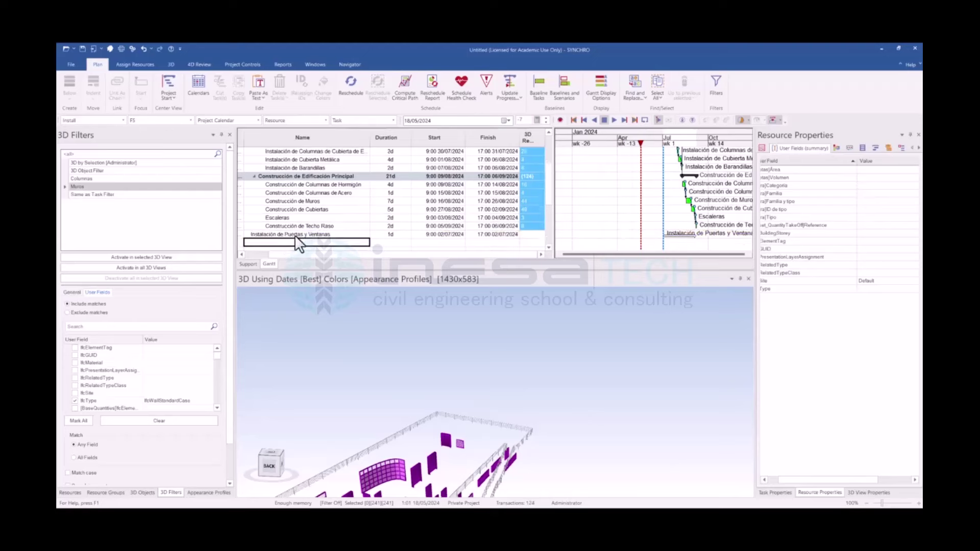
Indent Instalación de Puertas y Ventanas under the main summary task and give it a 3-day duration
left_click(93, 83)
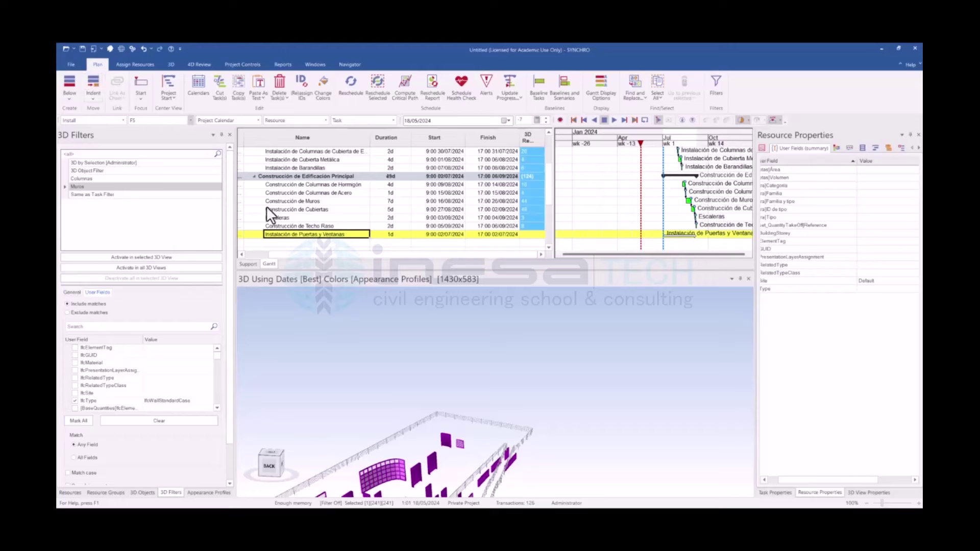
left_click(398, 236)
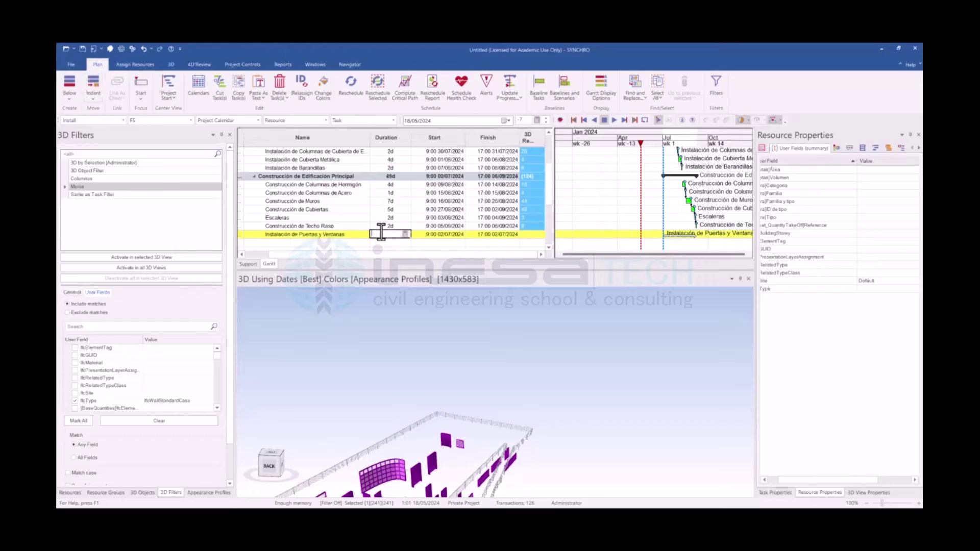
type("3")
key("Return")
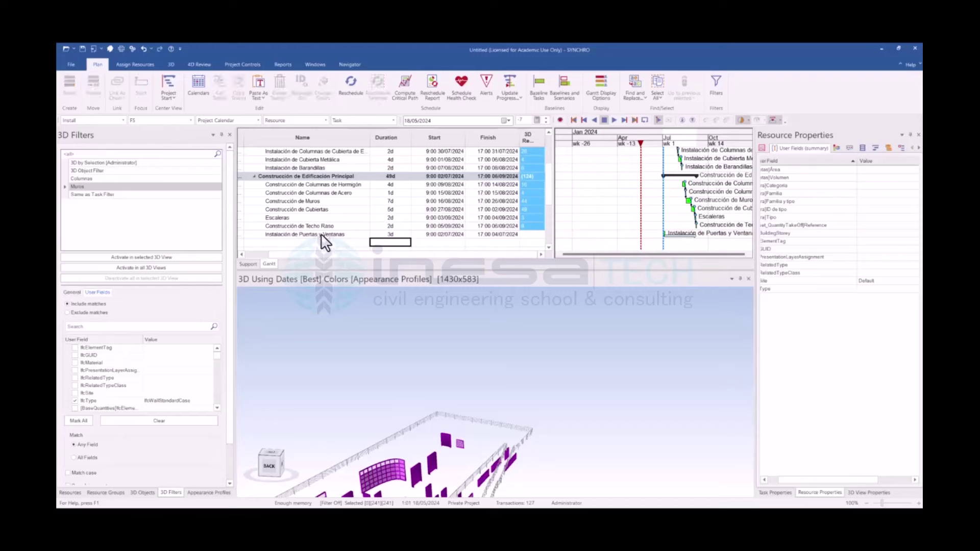
Assign the selected door and window elements to Instalación de Puertas y Ventanas
left_click(322, 235)
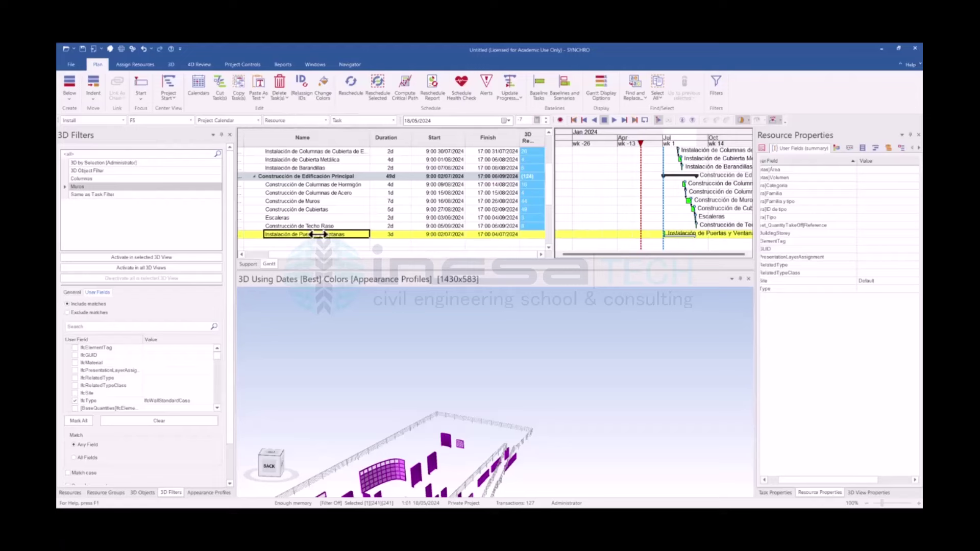
right_click(318, 234)
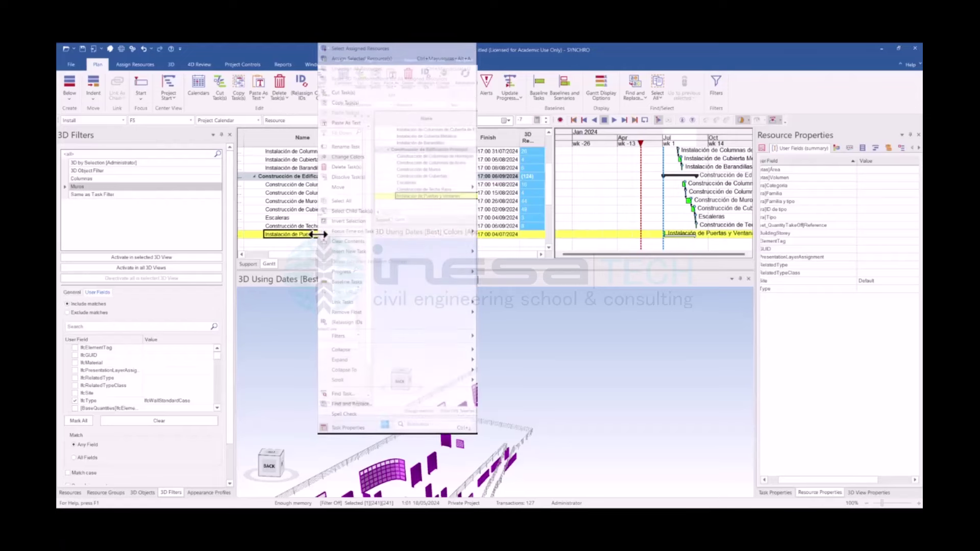
left_click(363, 59)
Create a new Instalación de Barandillas task by copying the existing task name
left_click_drag(414, 402, 421, 457)
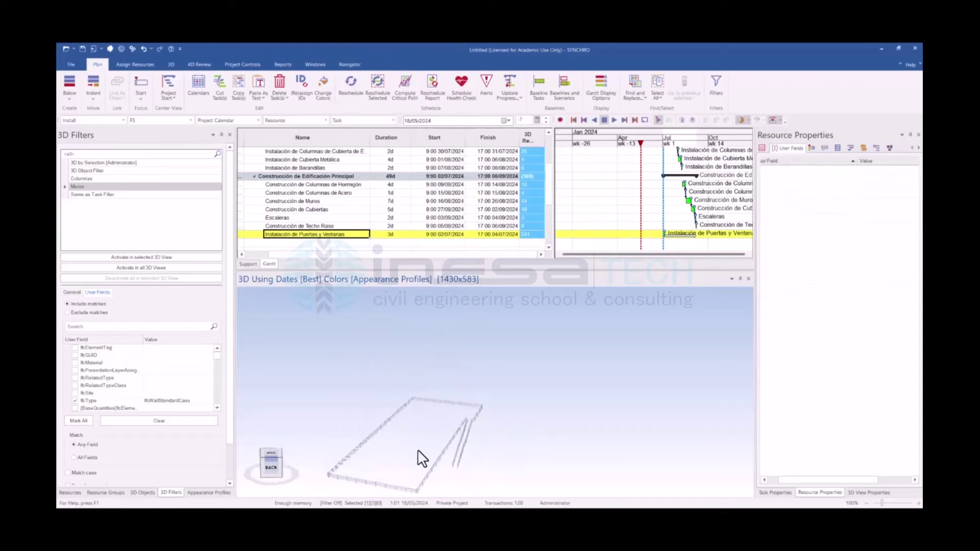
left_click(282, 169)
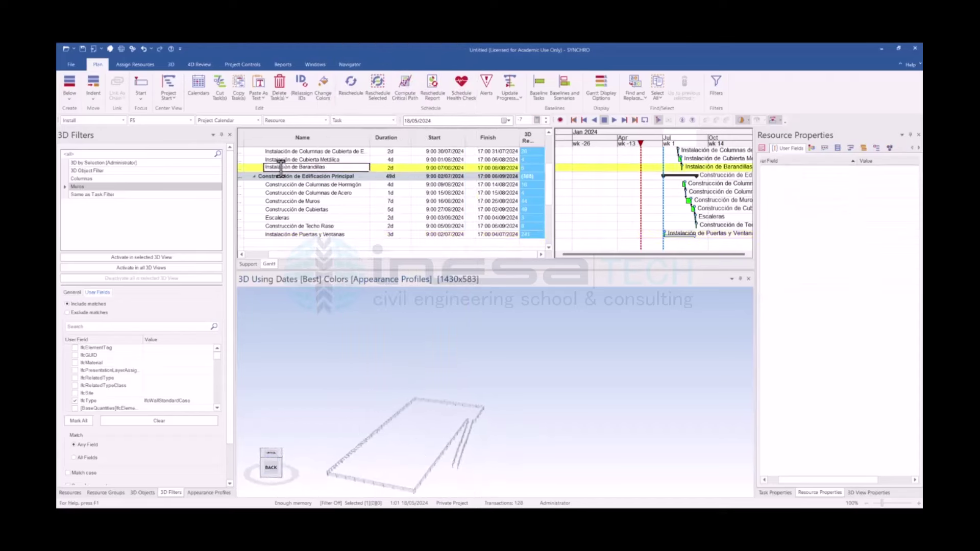
left_click(281, 169)
key("ctrl+c")
left_click(306, 240)
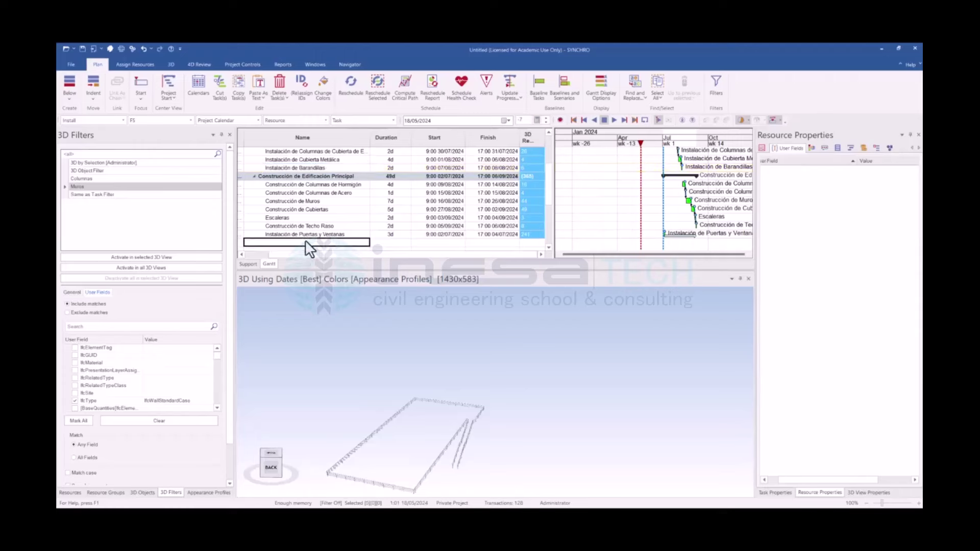
key("ctrl+v")
key("Return")
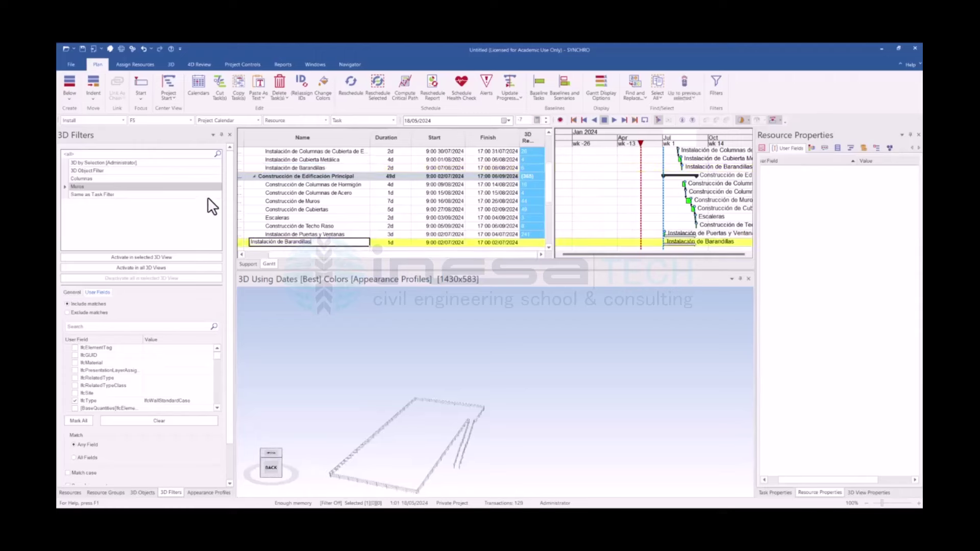
Indent the new Barandillas task under the main summary and set its duration to 2 days
left_click(94, 83)
scroll(431, 391, "down", 2)
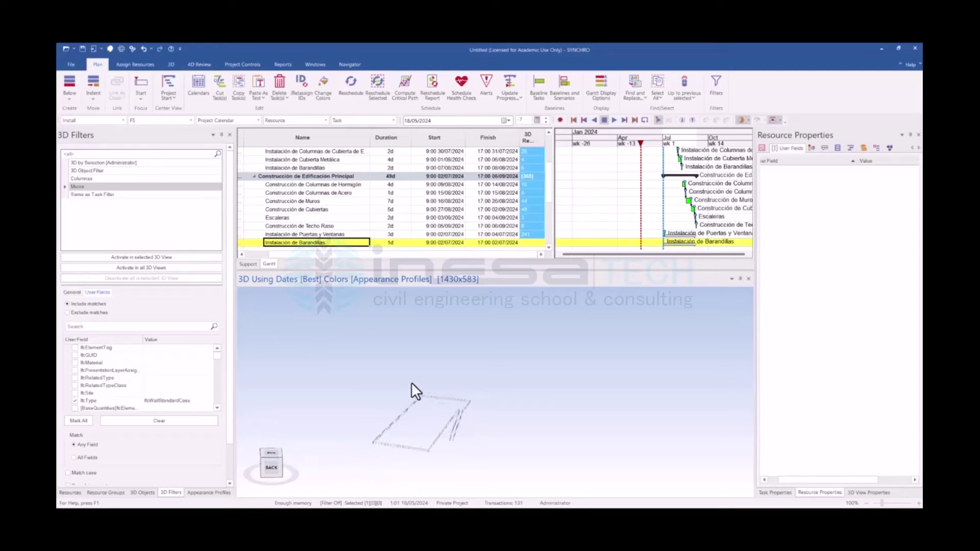
left_click(396, 241)
type("2")
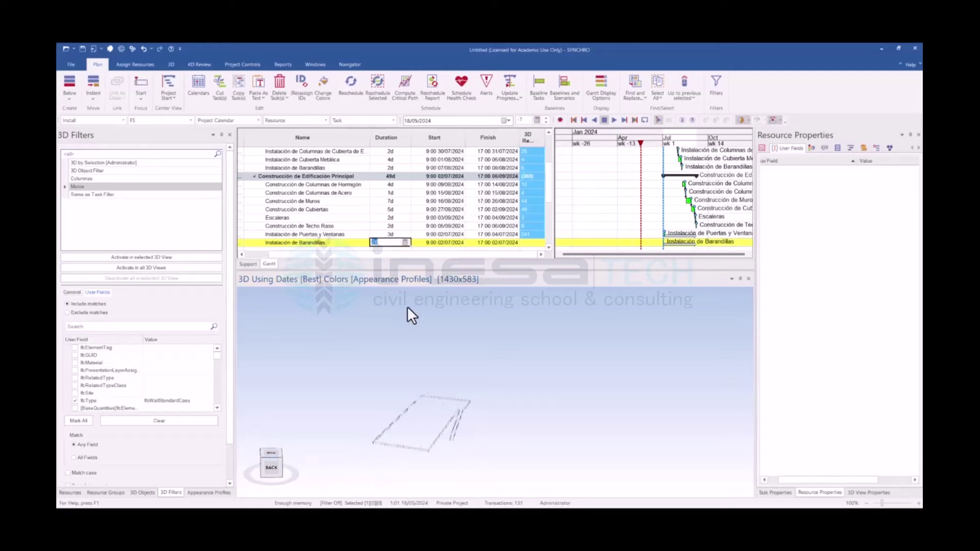
key("Return")
Select the railing elements in the model and assign them to Instalación de Barandillas
left_click_drag(489, 368, 341, 508)
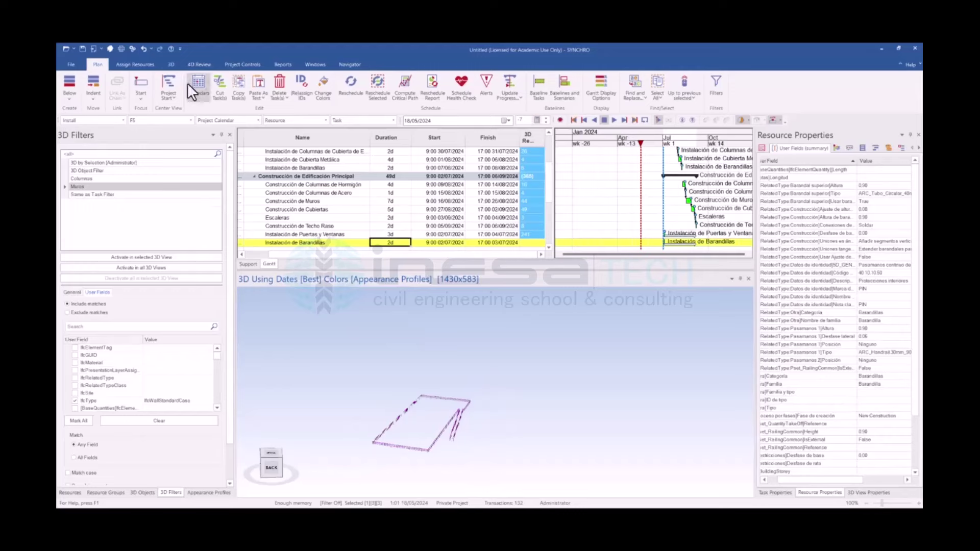
left_click(300, 243)
right_click(301, 243)
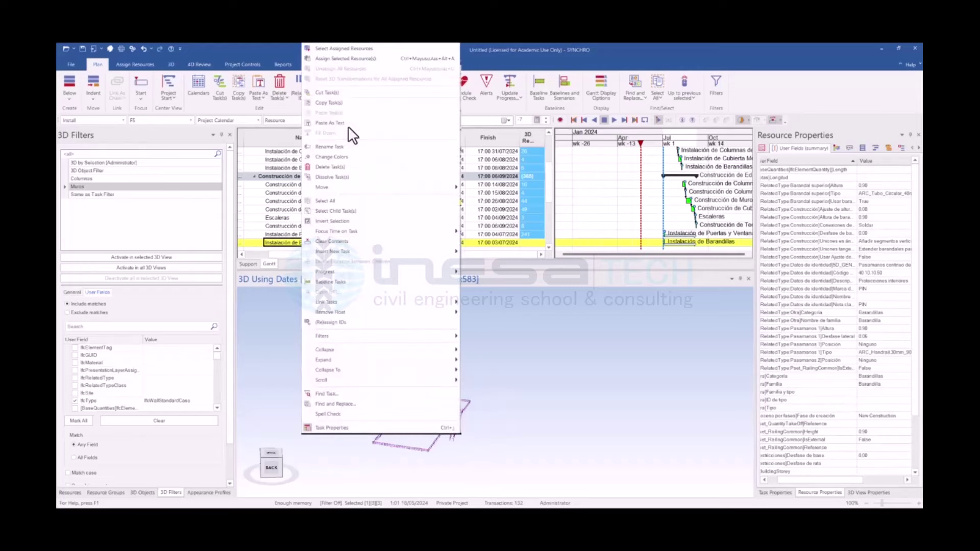
left_click(357, 60)
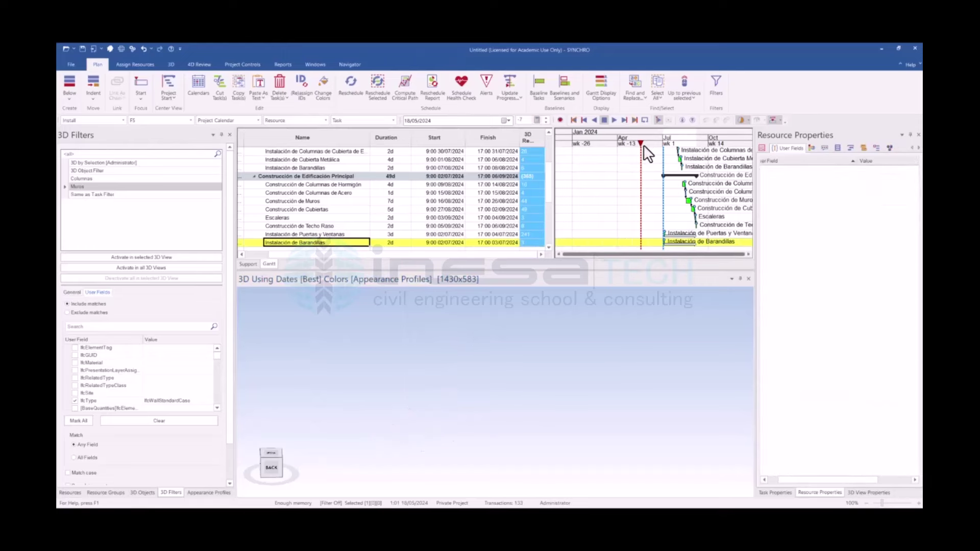
Move the simulation date forward to 04/07/2024 so the built model appears
mouse_move(640, 144)
left_mouse_down()
mouse_move(667, 145)
mouse_move(654, 149)
left_mouse_up()
scroll(624, 218, "down", 2, "ctrl")
scroll(660, 194, "up", 2, "ctrl")
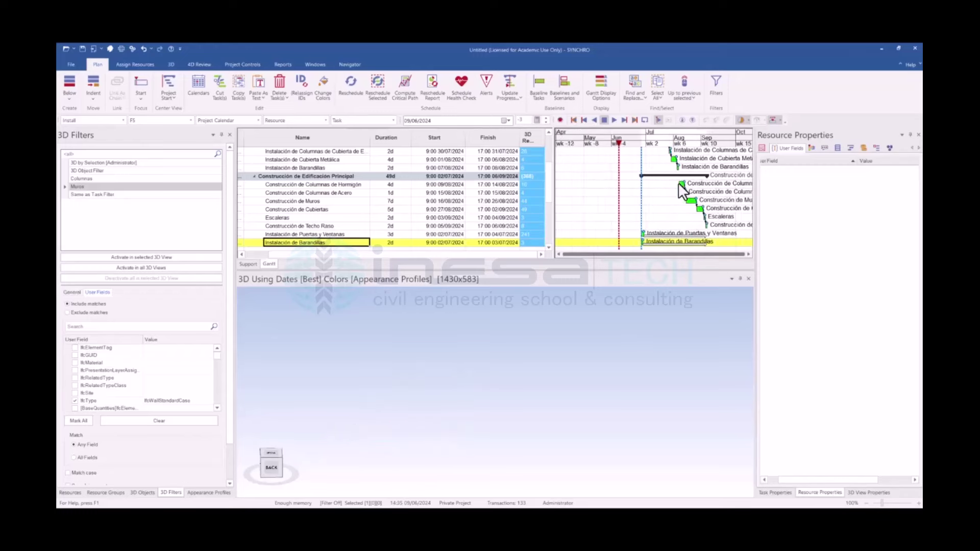
scroll(677, 182, "up", 2, "ctrl")
left_click(559, 134)
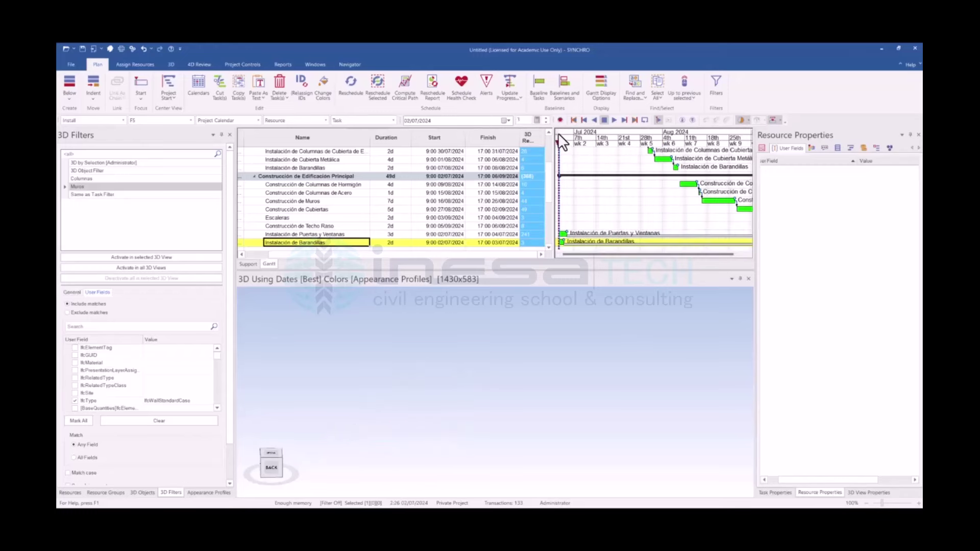
left_click_drag(568, 146, 633, 148)
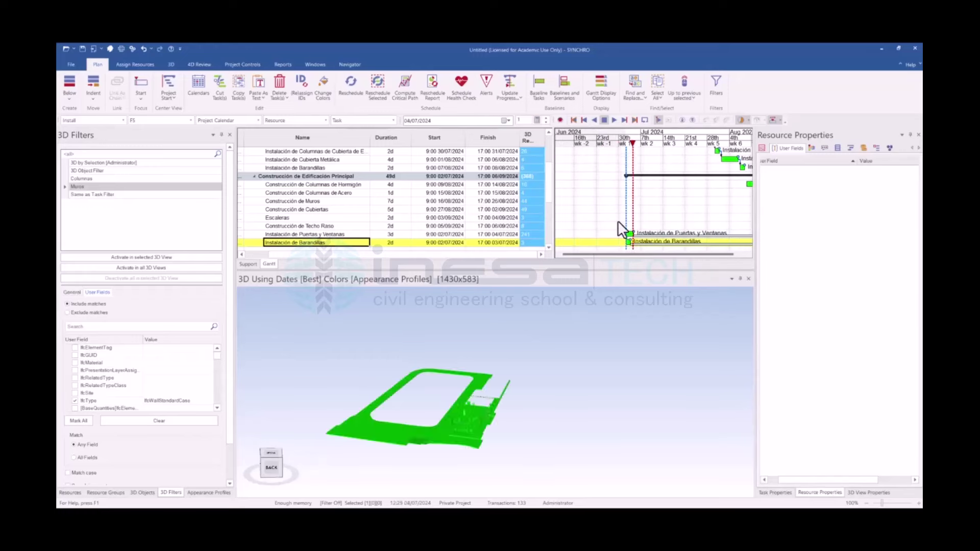
mouse_move(576, 402)
left_mouse_down()
mouse_move(602, 389)
mouse_move(548, 428)
left_mouse_up()
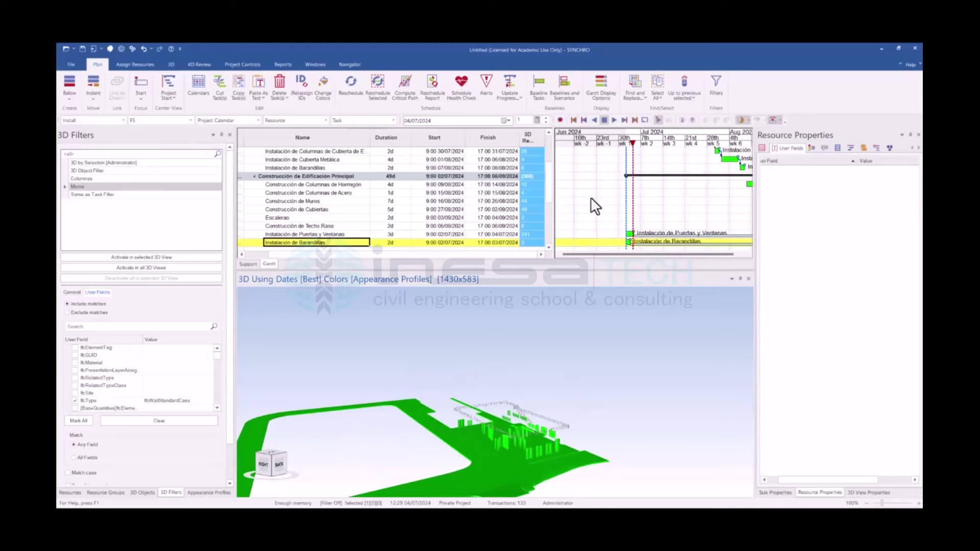
scroll(520, 452, "up", 3)
scroll(517, 451, "up", 3)
Orbit the model and pick elements to inspect the slab, curved wall and railing
mouse_move(513, 448)
left_mouse_down()
mouse_move(537, 448)
mouse_move(308, 424)
mouse_move(360, 473)
mouse_move(389, 478)
mouse_move(474, 441)
mouse_move(502, 412)
left_mouse_up()
left_click(309, 423)
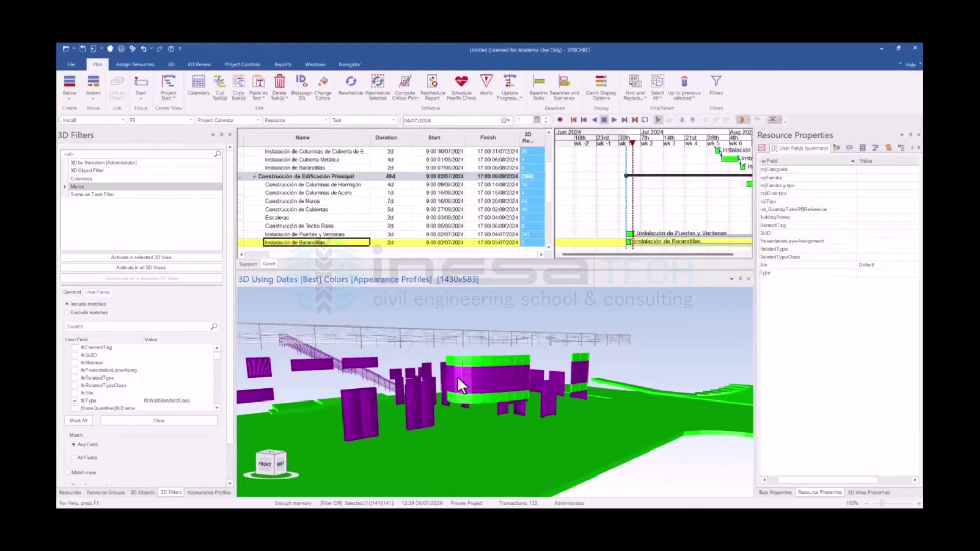
mouse_move(459, 378)
left_mouse_down()
mouse_move(291, 429)
mouse_move(574, 398)
left_mouse_up()
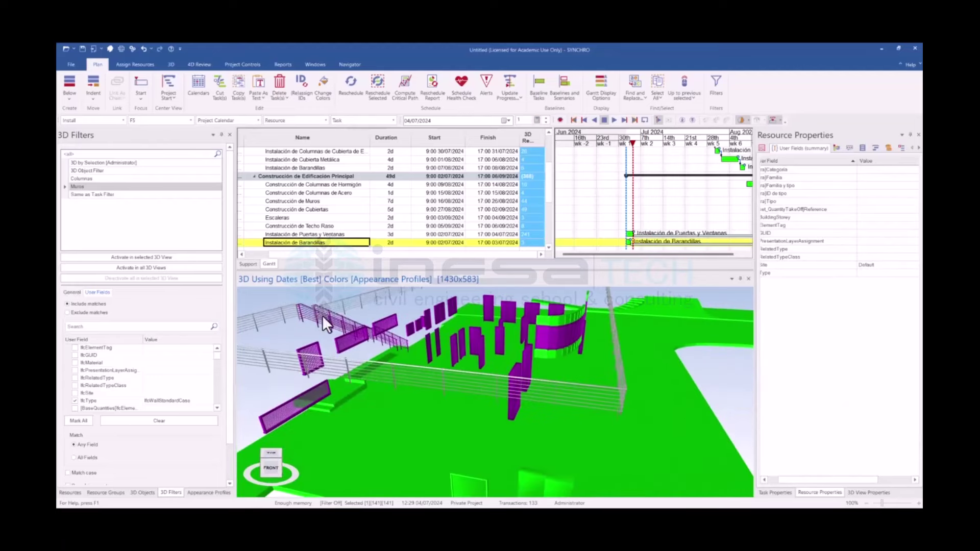
mouse_move(290, 321)
left_mouse_down()
mouse_move(313, 344)
mouse_move(265, 406)
mouse_move(543, 340)
mouse_move(458, 324)
left_mouse_up()
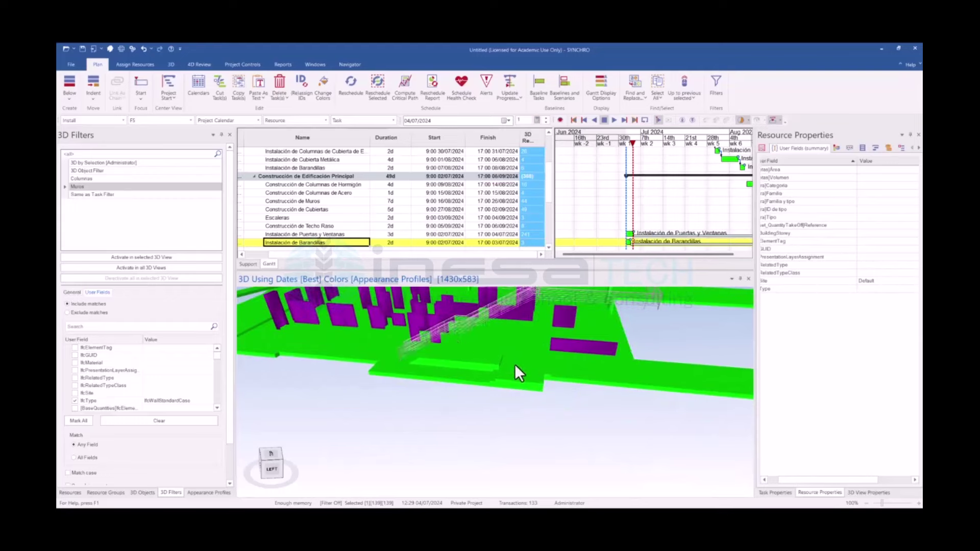
mouse_move(515, 364)
left_mouse_down()
mouse_move(388, 368)
mouse_move(466, 326)
mouse_move(587, 335)
mouse_move(606, 377)
mouse_move(582, 385)
left_mouse_up()
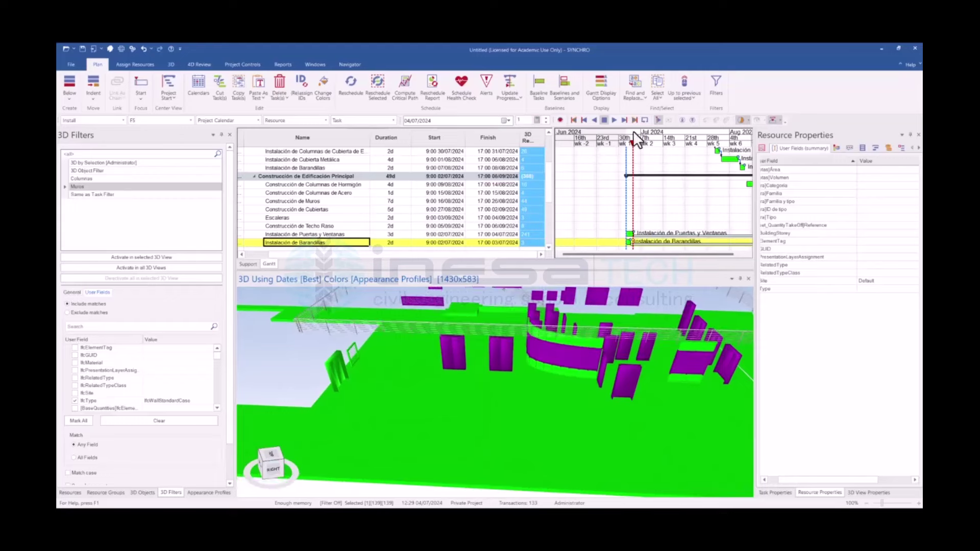
mouse_move(634, 143)
left_mouse_down()
mouse_move(613, 144)
mouse_move(631, 145)
left_mouse_up()
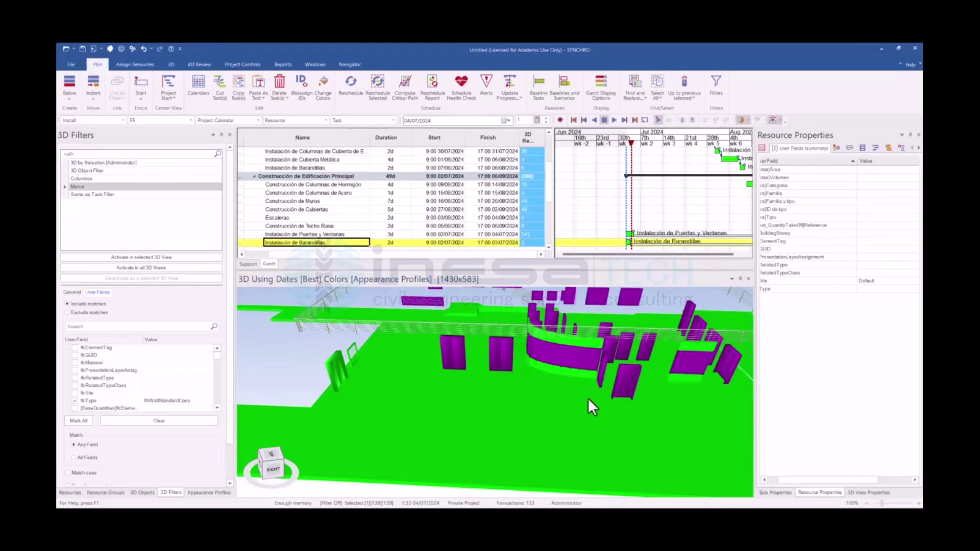
Return to 04/07/2024 and start picking elements in the 3D model for reassignment
mouse_move(588, 398)
left_mouse_down()
mouse_move(592, 378)
mouse_move(679, 350)
left_mouse_up()
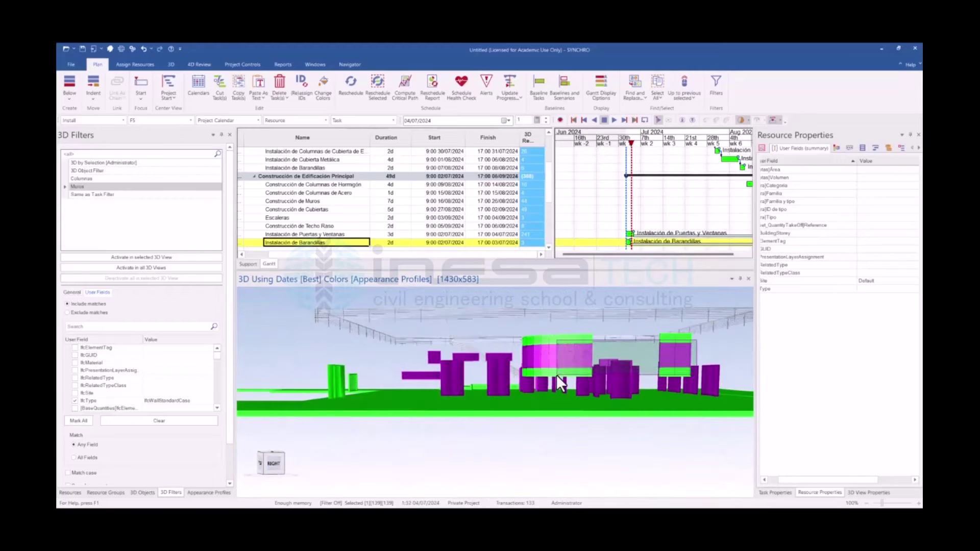
left_click(611, 362)
left_click(563, 363)
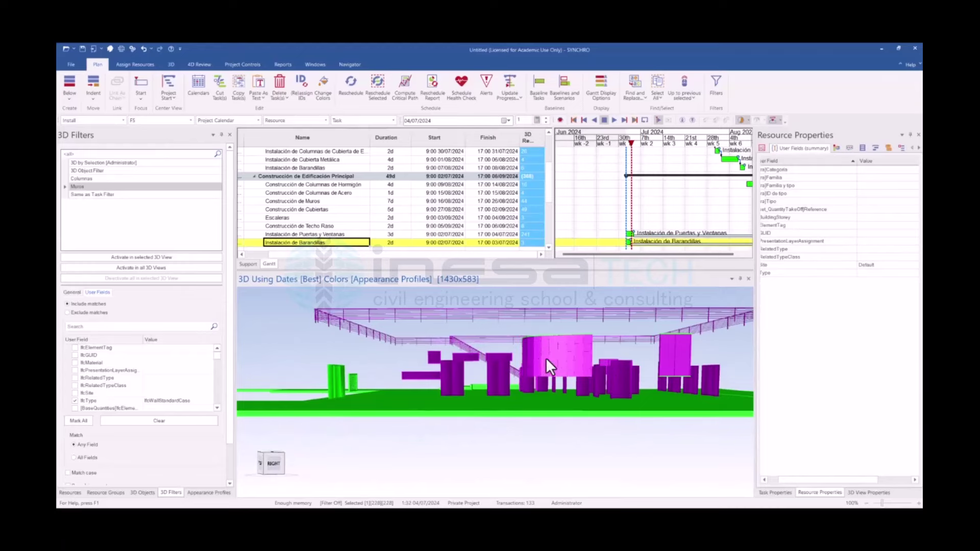
mouse_move(546, 358)
left_mouse_down()
mouse_move(556, 376)
mouse_move(555, 352)
left_mouse_up()
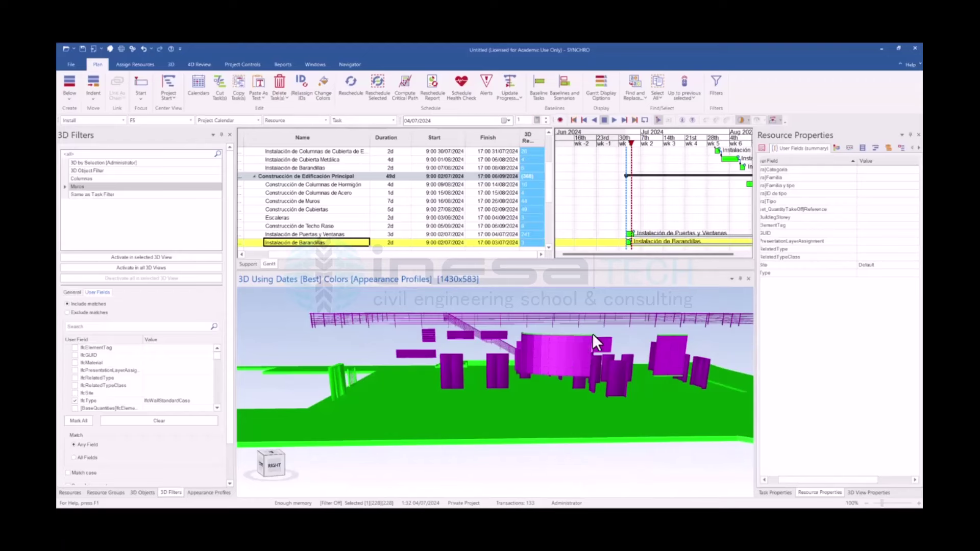
left_click(545, 334)
left_click(533, 317)
Trim the selection down to 235 objects and orbit to a front view
mouse_move(467, 336)
left_mouse_down()
mouse_move(475, 368)
mouse_move(543, 429)
mouse_move(526, 386)
mouse_move(502, 408)
left_mouse_up()
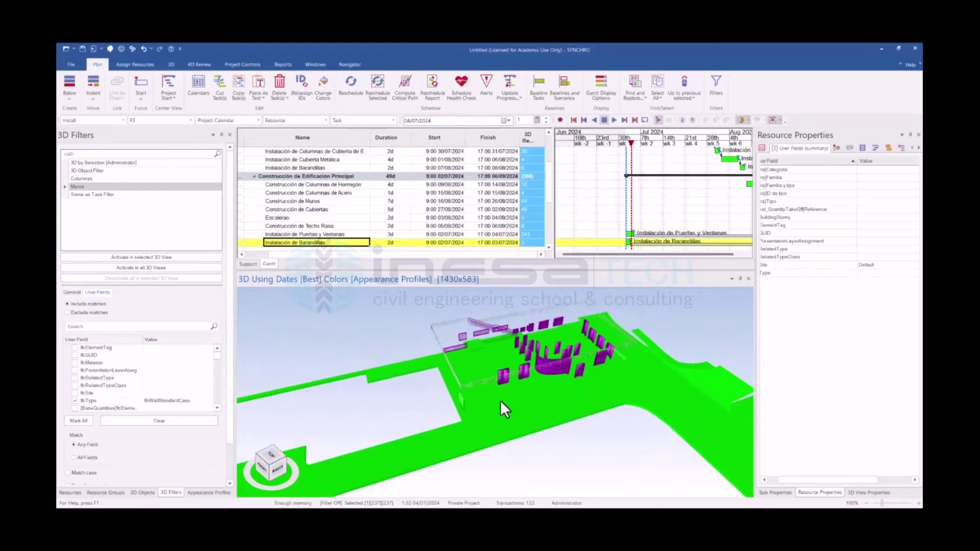
left_click(483, 334)
scroll(481, 337, "up", 3)
left_click(497, 324)
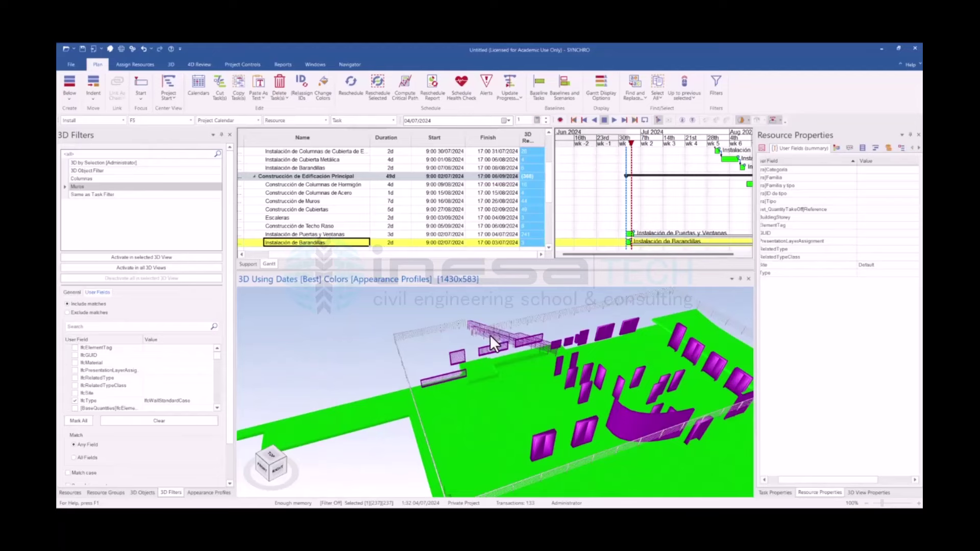
left_click(510, 329)
scroll(512, 329, "up", 2)
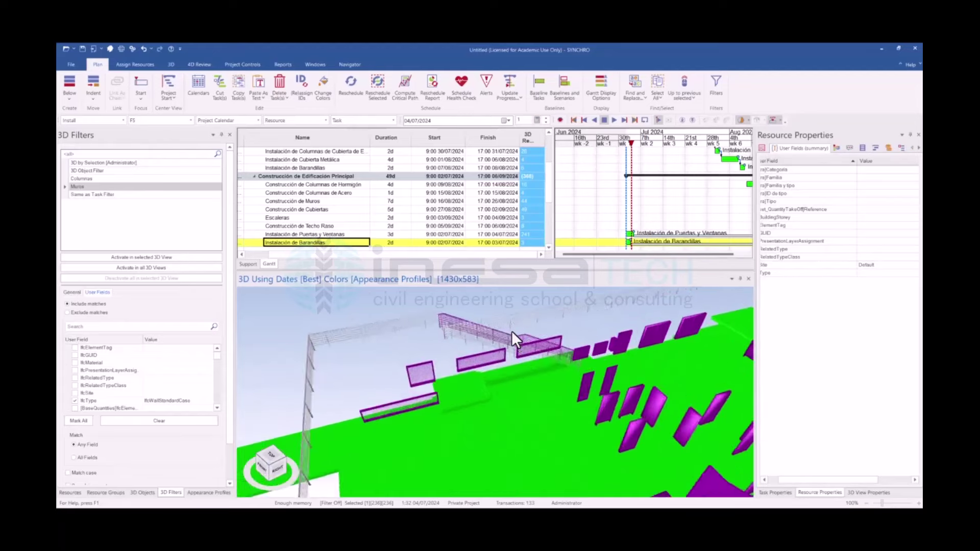
scroll(512, 331, "up", 2)
scroll(516, 336, "up", 2)
scroll(525, 340, "down", 3)
scroll(484, 392, "down", 3)
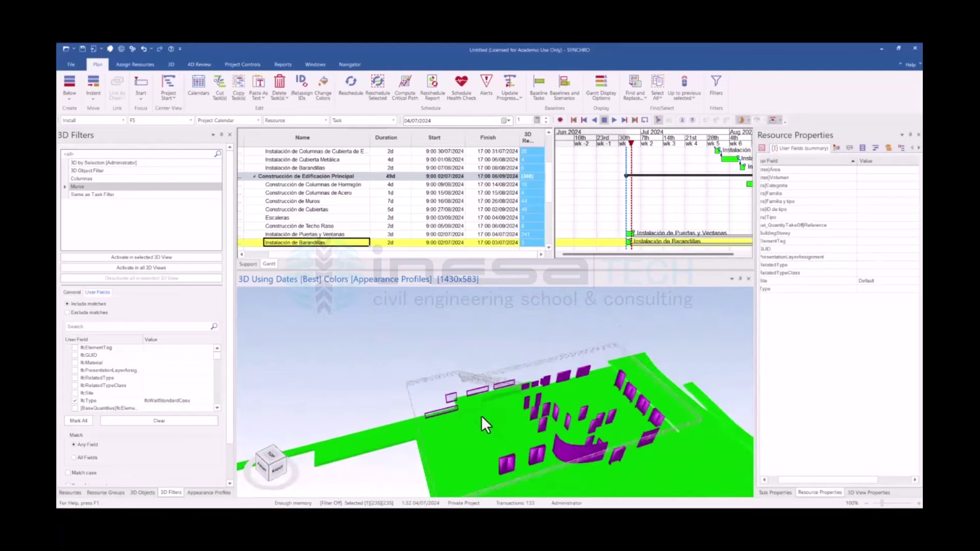
middle_click_drag(482, 416, 508, 400)
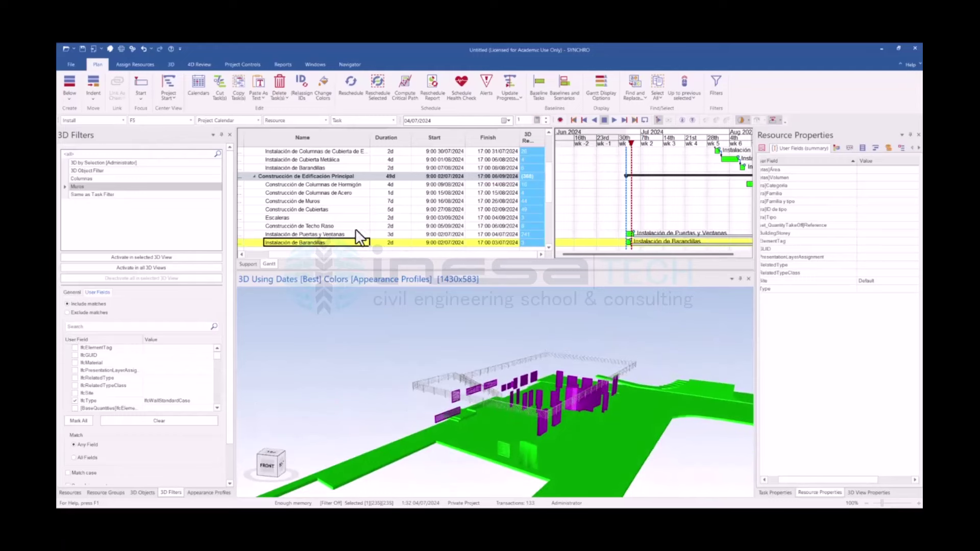
scroll(364, 227, "up", 2)
scroll(368, 215, "up", 1)
Unassign the 235 chosen objects from all tasks
scroll(413, 214, "down", 2)
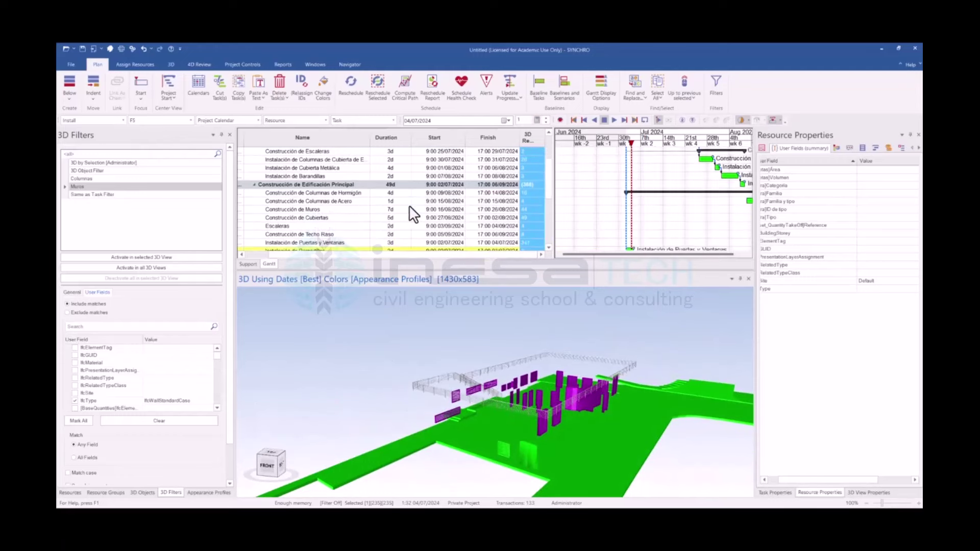
right_click(453, 321)
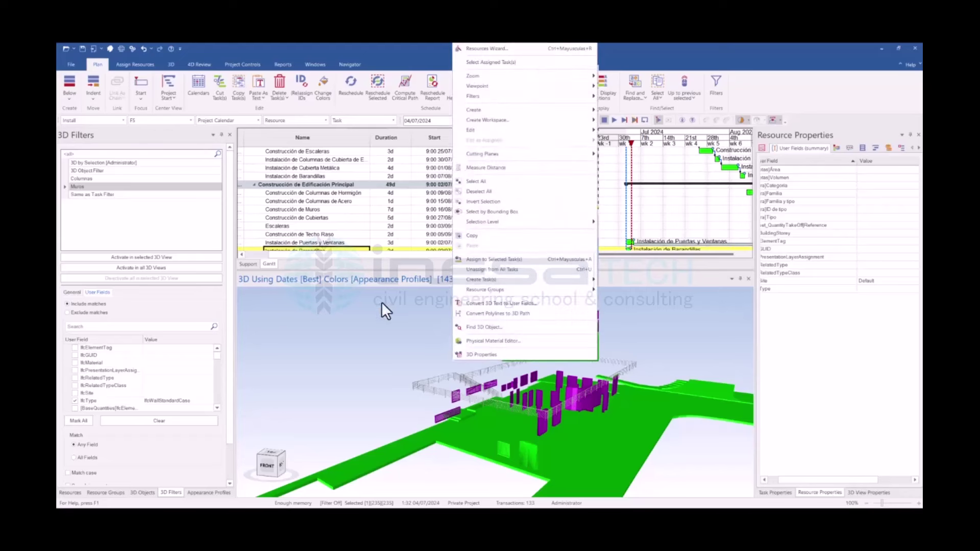
left_click(511, 270)
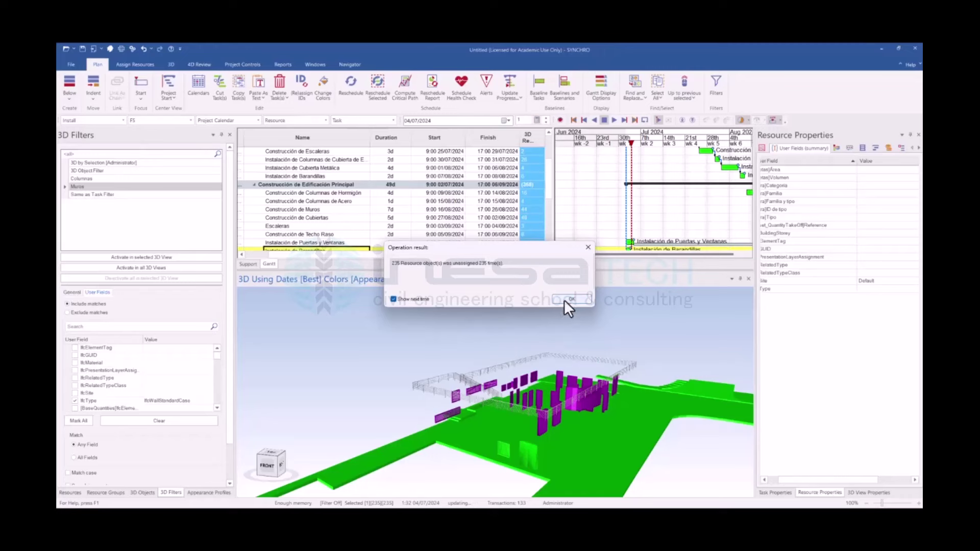
left_click(566, 299)
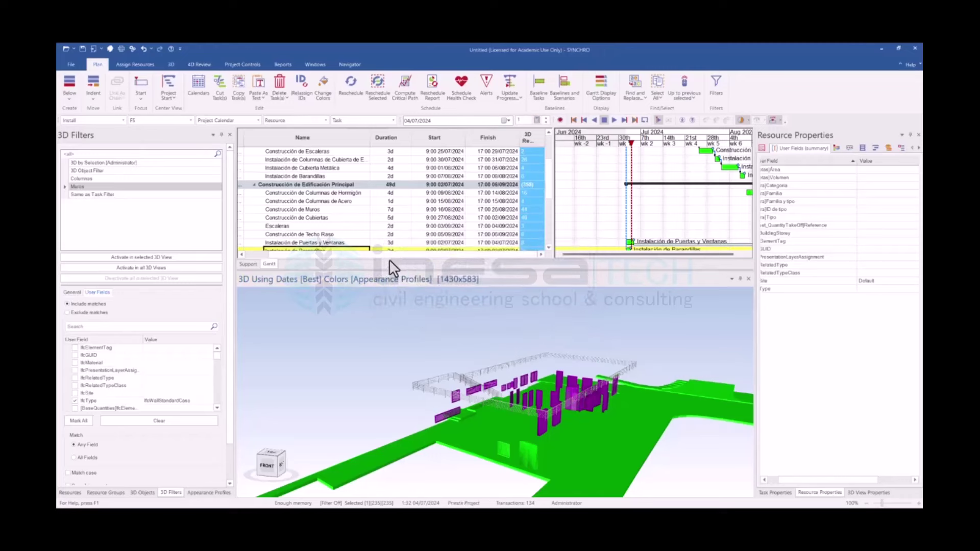
Assign the chosen objects to the Instalación de Puertas y Ventanas task
middle_click_drag(465, 366, 430, 407)
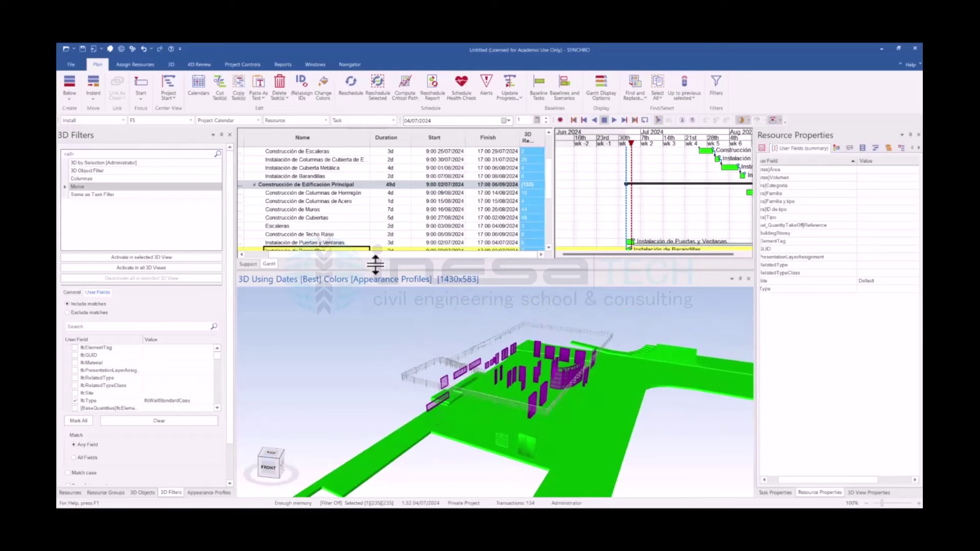
scroll(299, 242, "down", 1)
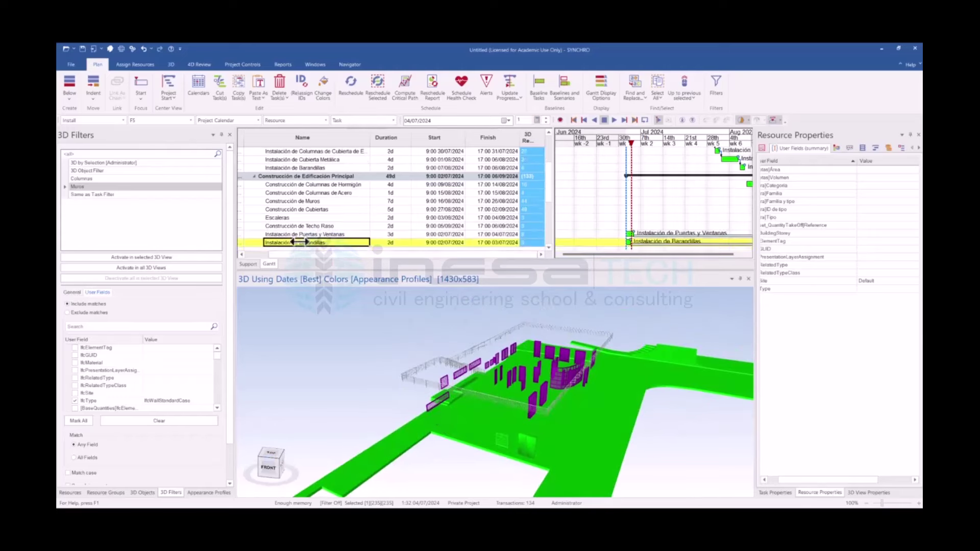
left_click(305, 233)
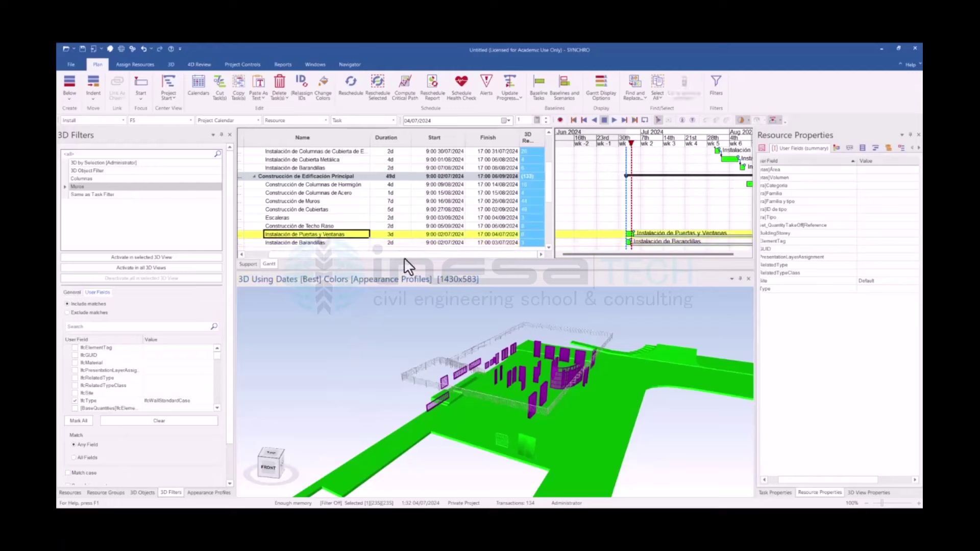
right_click(301, 234)
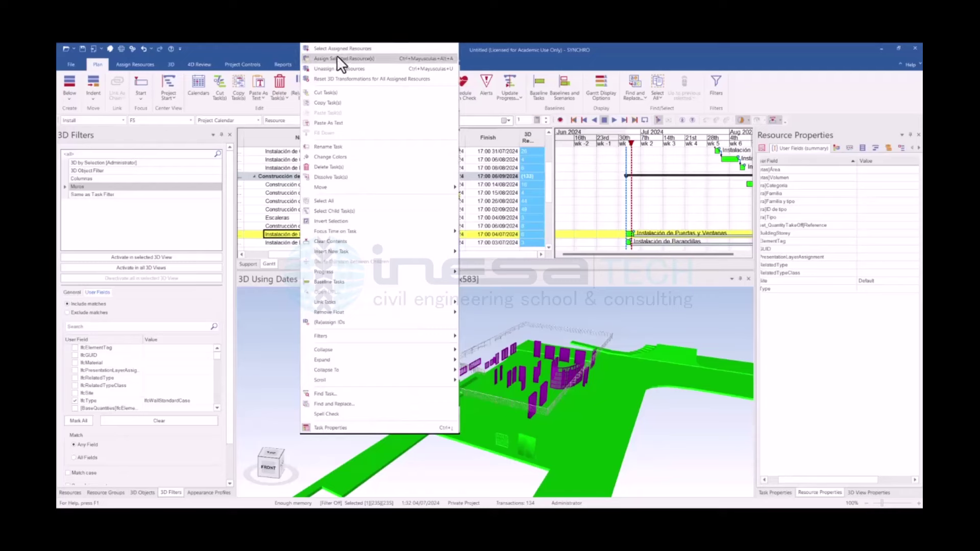
left_click(338, 59)
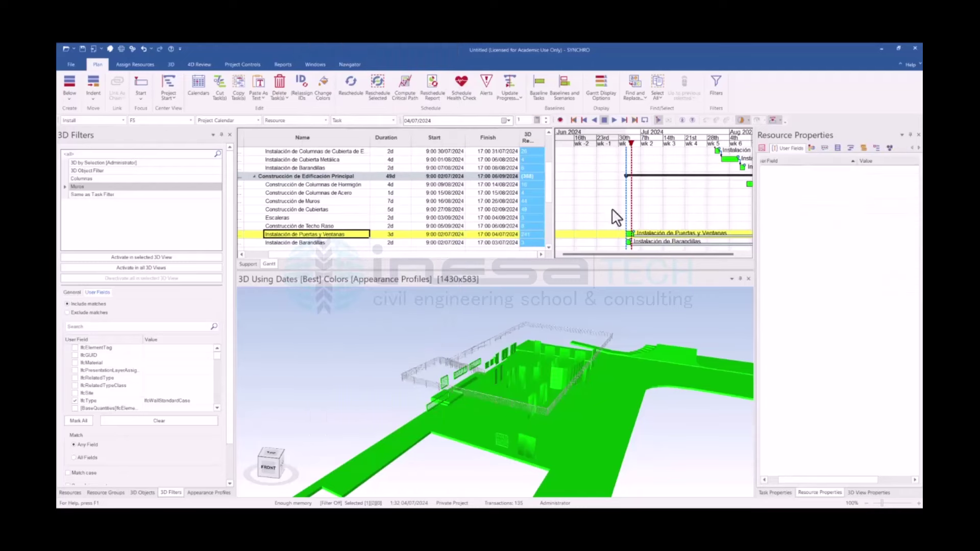
left_click_drag(634, 149, 623, 152)
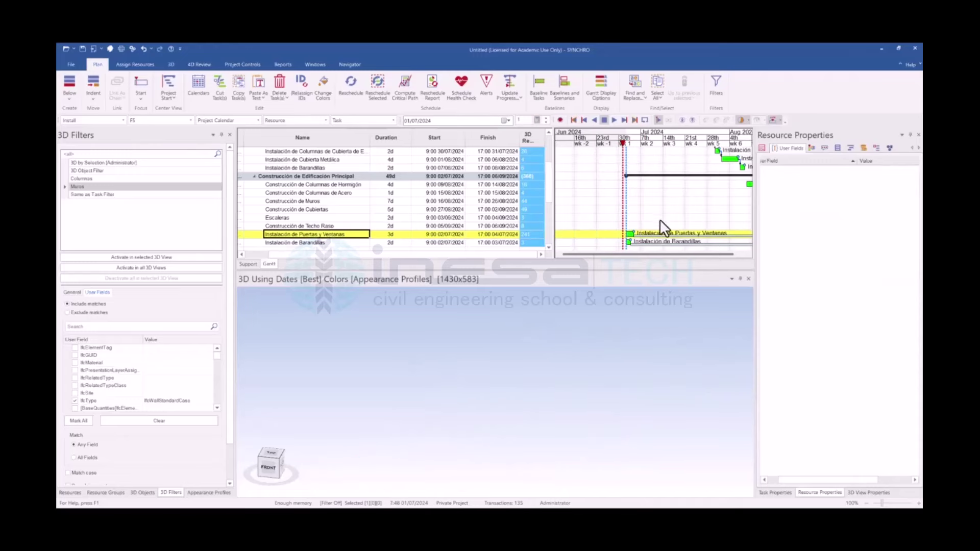
Chain-link Techo Raso to Puertas y Ventanas, and Puertas y Ventanas to Barandillas
left_click_drag(621, 254, 661, 254)
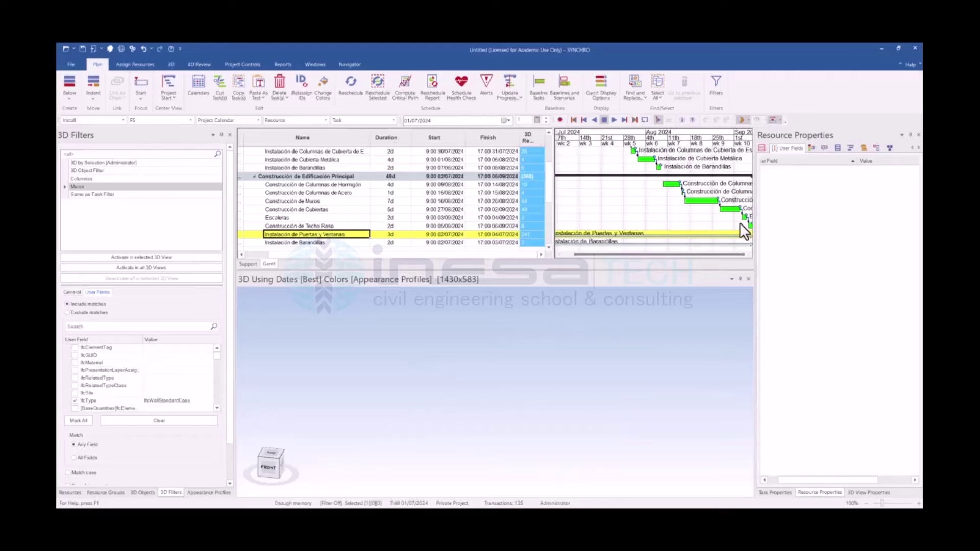
left_click(306, 226, "ctrl")
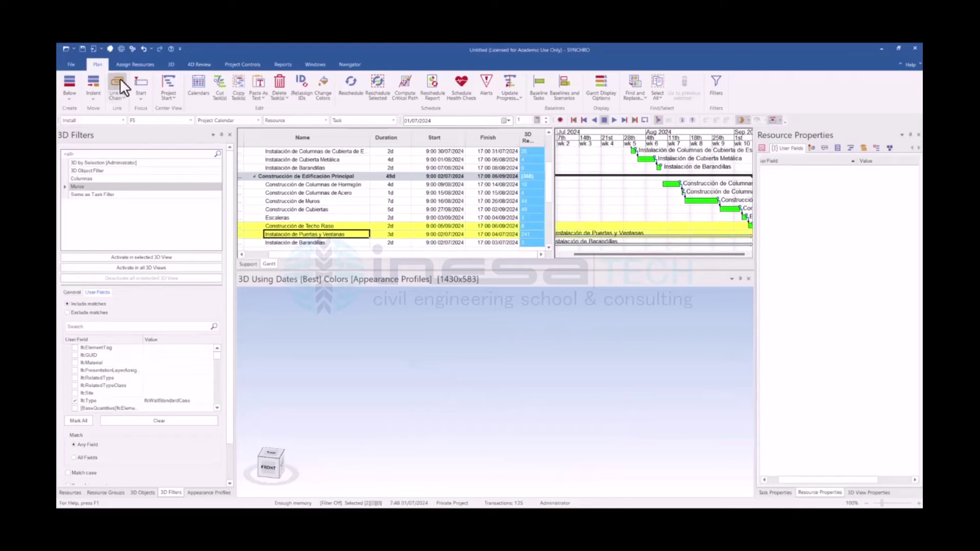
left_click(120, 79)
left_click(359, 243, "shift")
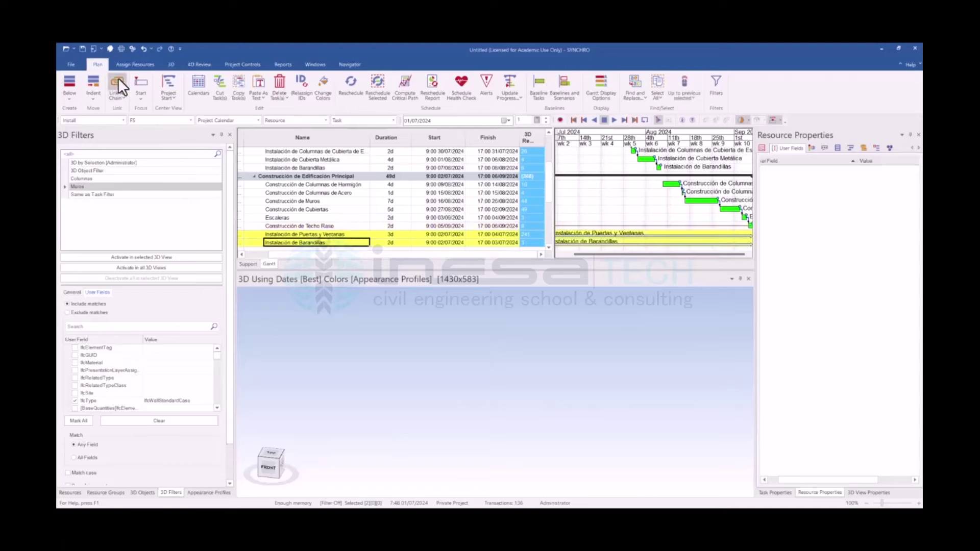
left_click(119, 82)
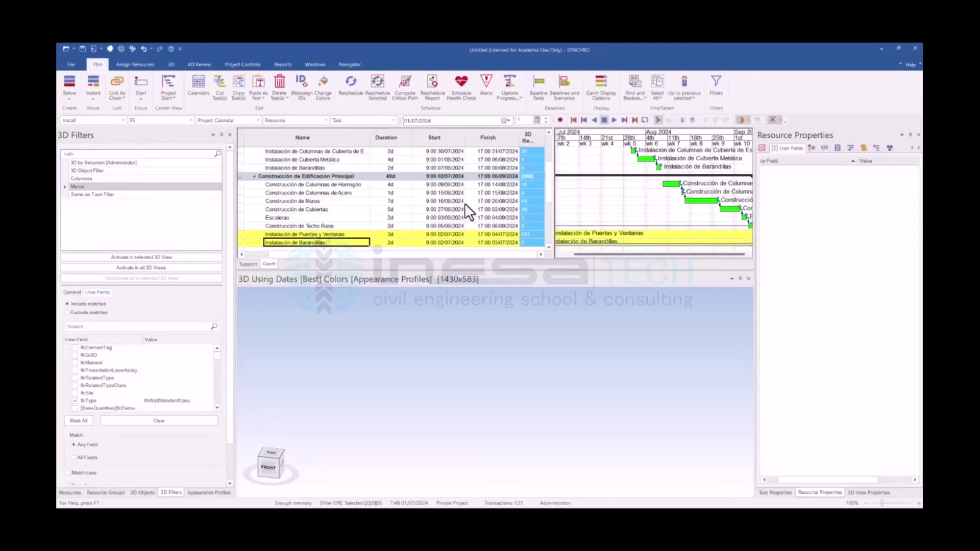
Reschedule the project and advance the date to show doors and windows at 10/09/2024
key("F9")
left_click(419, 378)
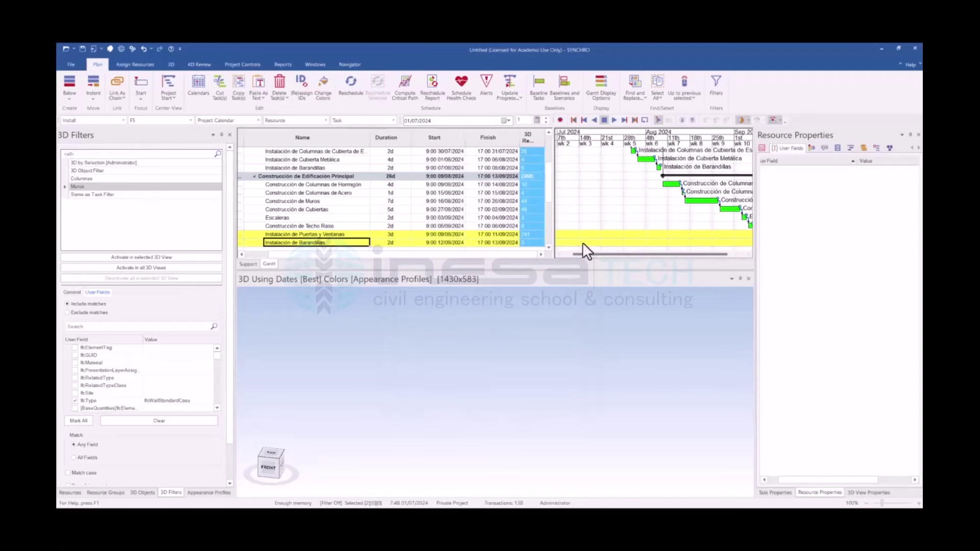
scroll(606, 199, "down", 2, "ctrl")
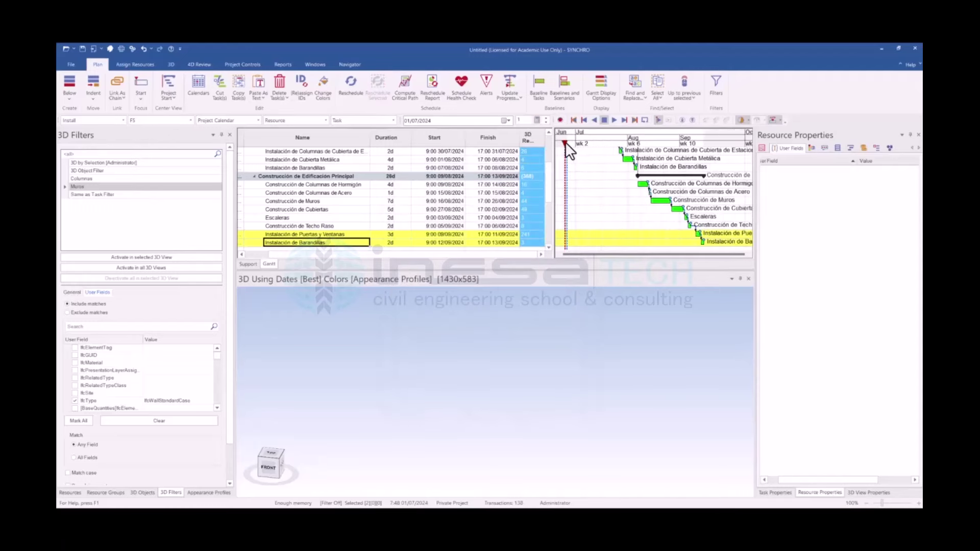
left_click_drag(566, 143, 698, 158)
Scrub the simulation date between 31/07/2024 and 26/09/2024 while orbiting the model
mouse_move(638, 327)
left_mouse_down()
mouse_move(606, 387)
mouse_move(661, 269)
left_mouse_up()
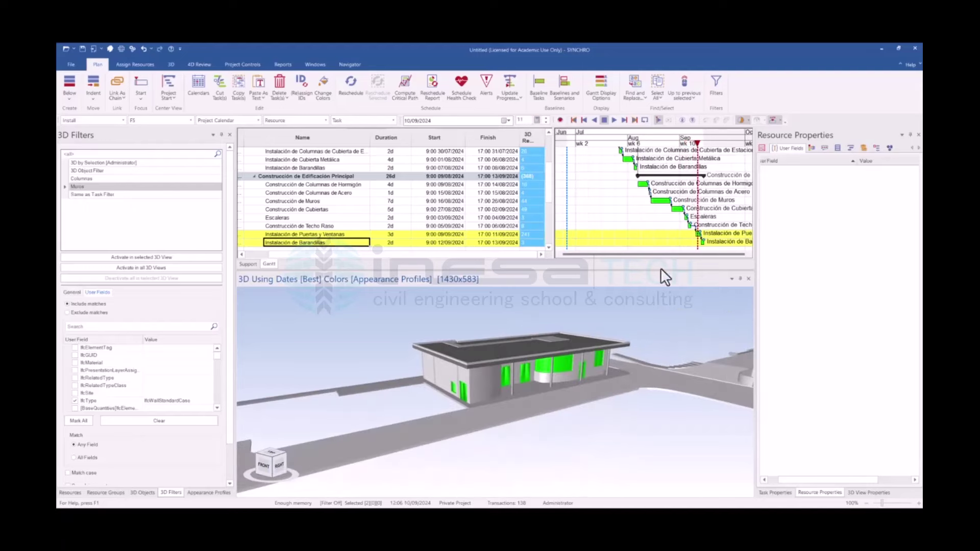
left_click_drag(699, 147, 702, 145)
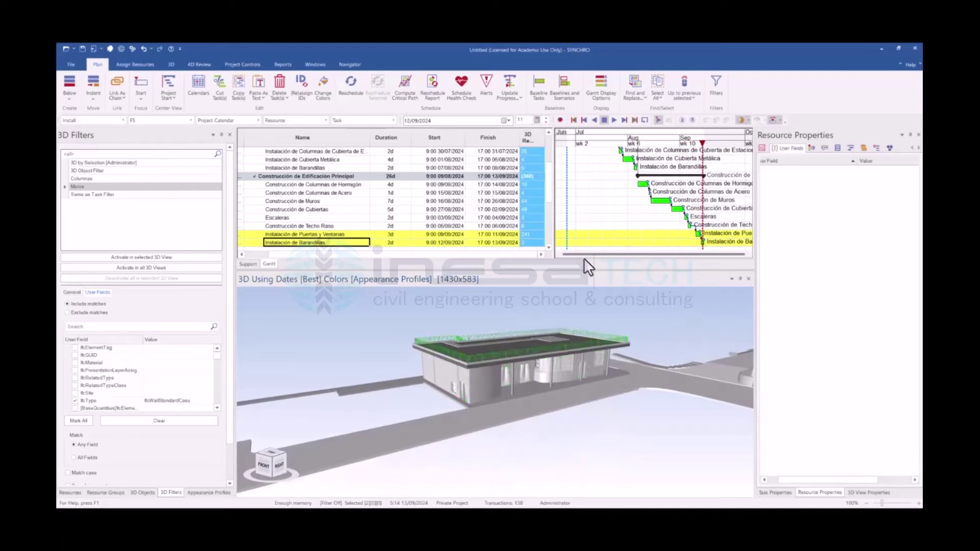
mouse_move(572, 312)
left_mouse_down()
mouse_move(554, 390)
mouse_move(609, 356)
left_mouse_up()
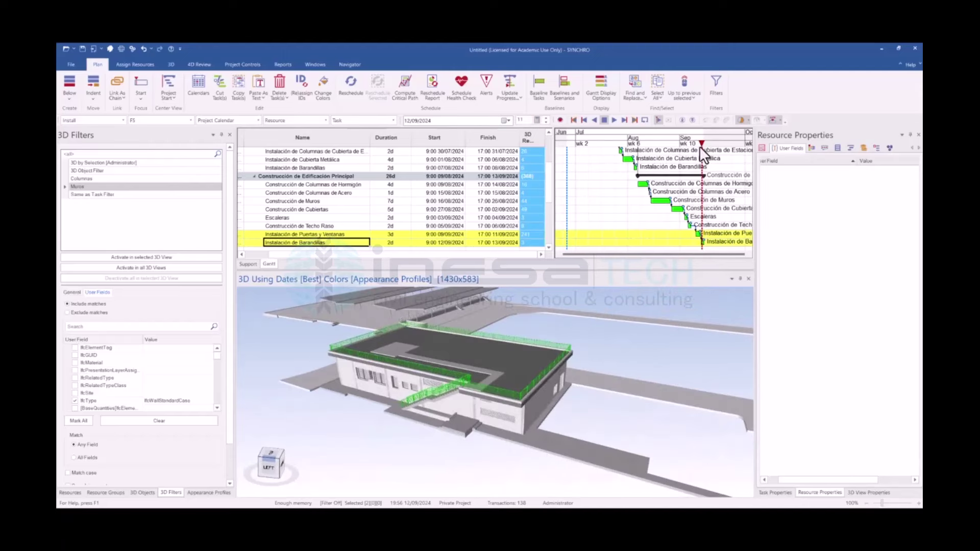
mouse_move(702, 145)
left_mouse_down()
mouse_move(599, 155)
mouse_move(617, 156)
left_mouse_up()
left_click_drag(675, 163, 702, 159)
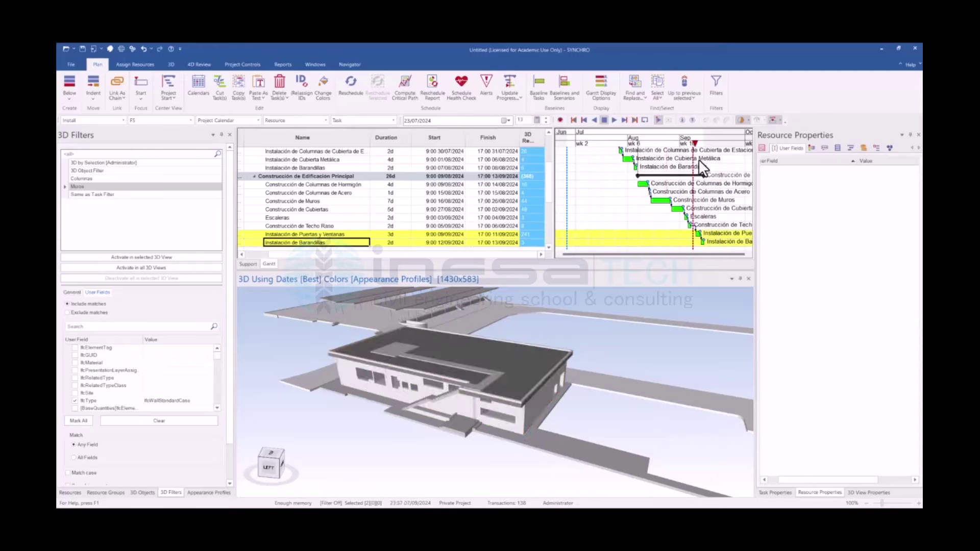
mouse_move(601, 370)
middle_mouse_down()
mouse_move(490, 401)
mouse_move(519, 394)
mouse_move(517, 372)
middle_mouse_up()
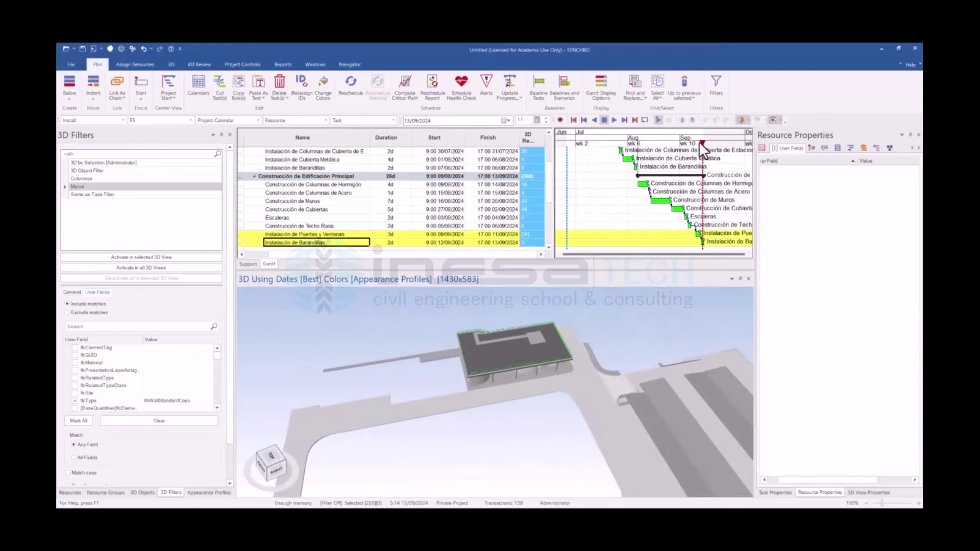
mouse_move(702, 144)
left_mouse_down()
mouse_move(616, 161)
mouse_move(658, 158)
mouse_move(729, 175)
left_mouse_up()
mouse_move(627, 291)
middle_mouse_down()
mouse_move(603, 366)
mouse_move(496, 398)
mouse_move(596, 300)
middle_mouse_up()
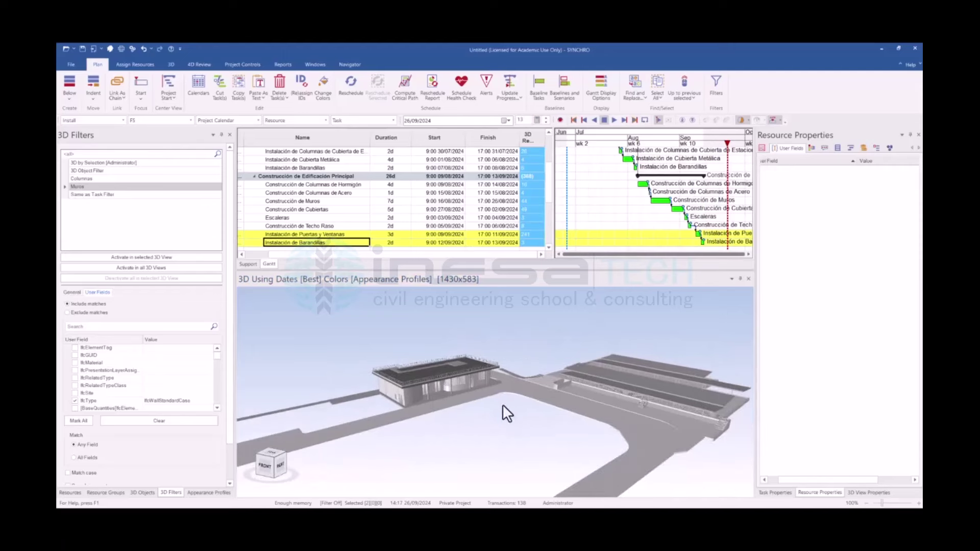
Orbit and zoom the 3D view to review the completed building from above
scroll(505, 408, "up", 3)
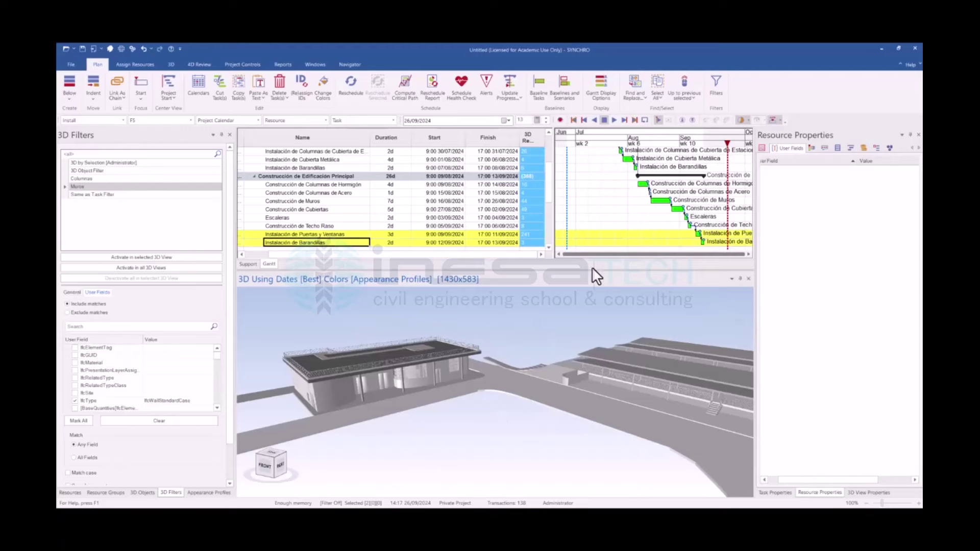
middle_click_drag(536, 362, 531, 357)
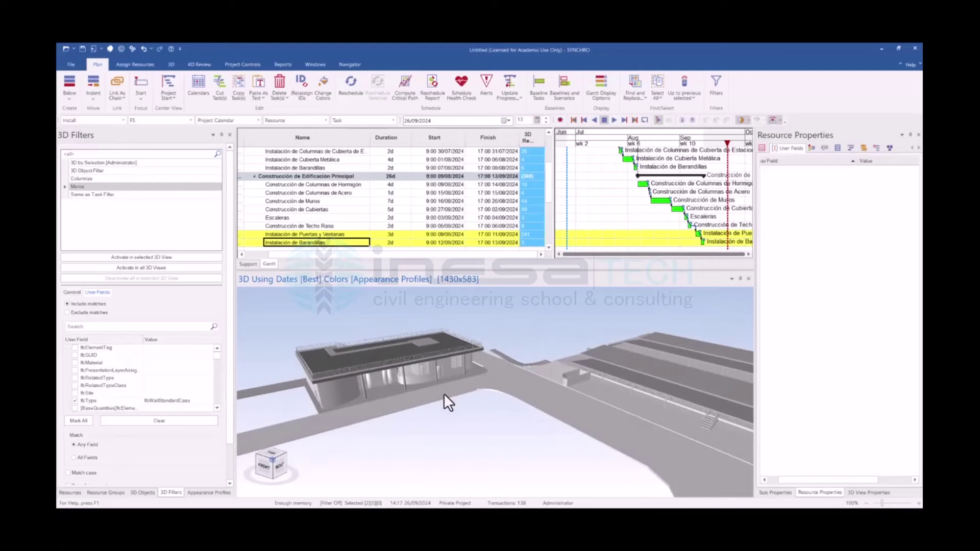
scroll(498, 376, "down", 3)
scroll(506, 361, "down", 2)
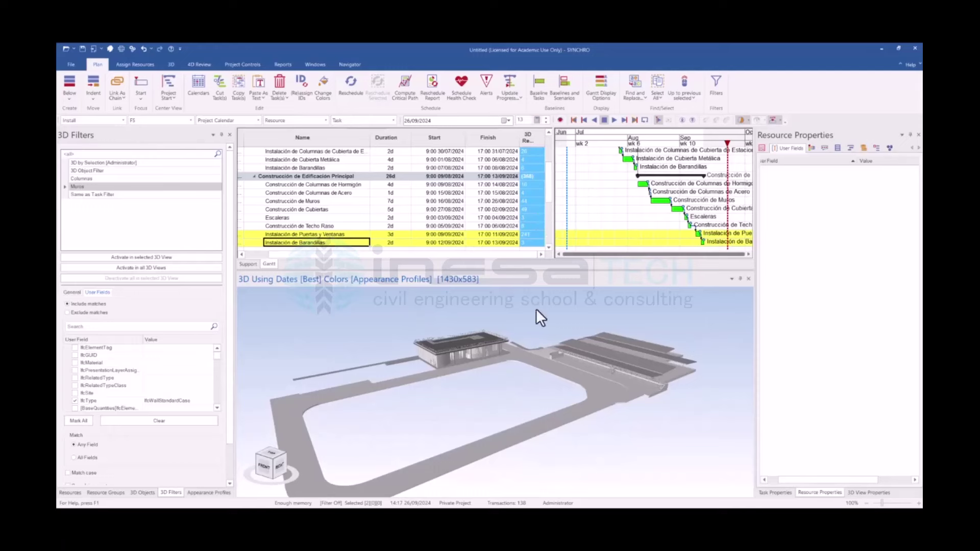
left_click_drag(536, 309, 439, 382)
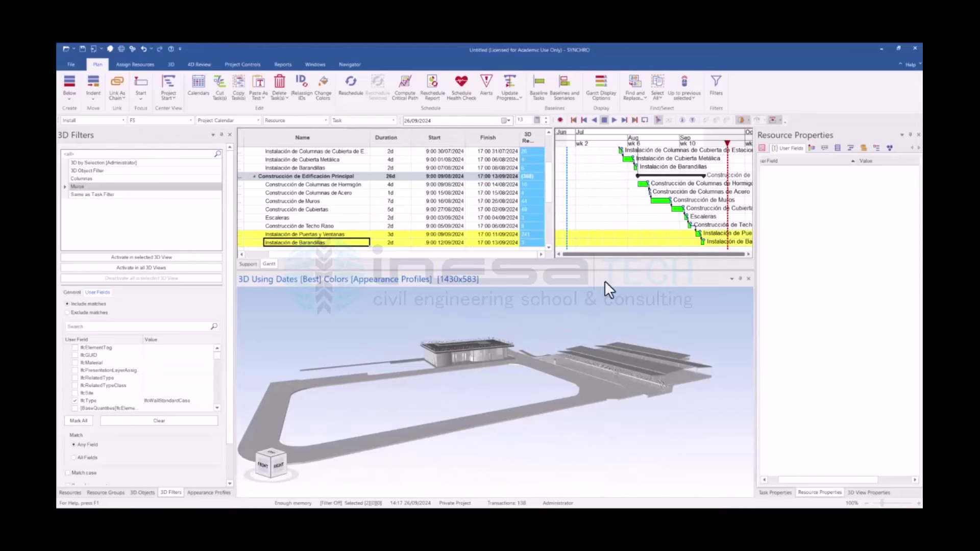
mouse_move(568, 327)
left_mouse_down()
mouse_move(536, 358)
mouse_move(532, 394)
mouse_move(423, 400)
mouse_move(511, 406)
mouse_move(469, 385)
mouse_move(504, 350)
mouse_move(489, 382)
mouse_move(457, 390)
mouse_move(509, 375)
mouse_move(497, 379)
mouse_move(473, 352)
mouse_move(478, 388)
mouse_move(515, 376)
mouse_move(475, 364)
mouse_move(438, 369)
mouse_move(444, 384)
left_mouse_up()
scroll(547, 372, "up", 3)
mouse_move(728, 144)
left_mouse_down()
mouse_move(618, 134)
mouse_move(587, 158)
mouse_move(571, 155)
mouse_move(627, 165)
mouse_move(735, 156)
left_mouse_up()
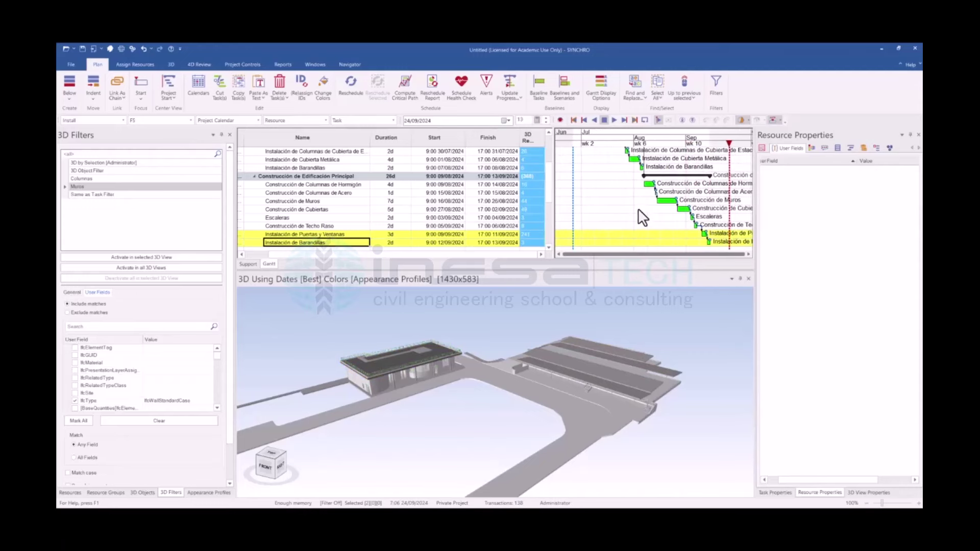
scroll(479, 449, "down", 2)
scroll(511, 414, "up", 2)
scroll(521, 410, "up", 1)
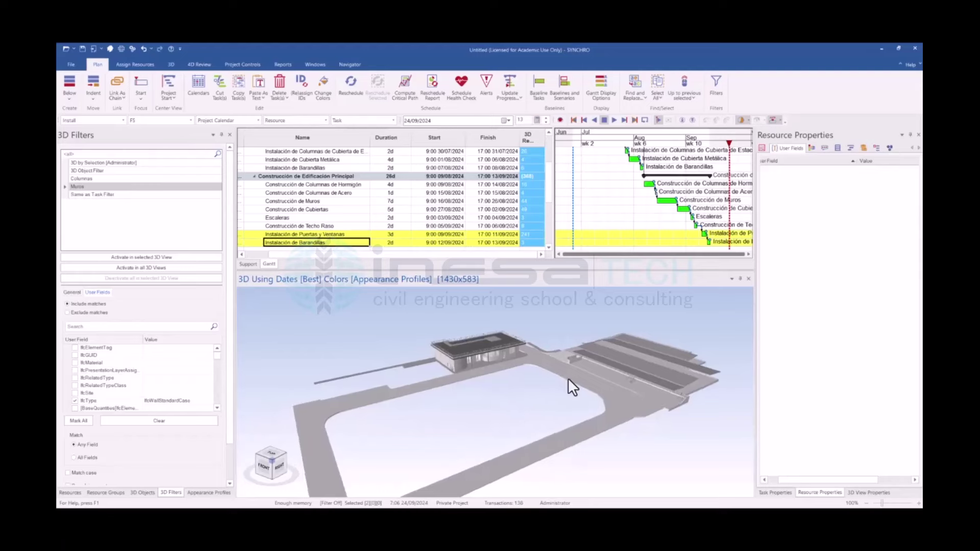
scroll(567, 378, "up", 2)
scroll(569, 388, "up", 2)
scroll(567, 390, "down", 2)
scroll(511, 393, "down", 1)
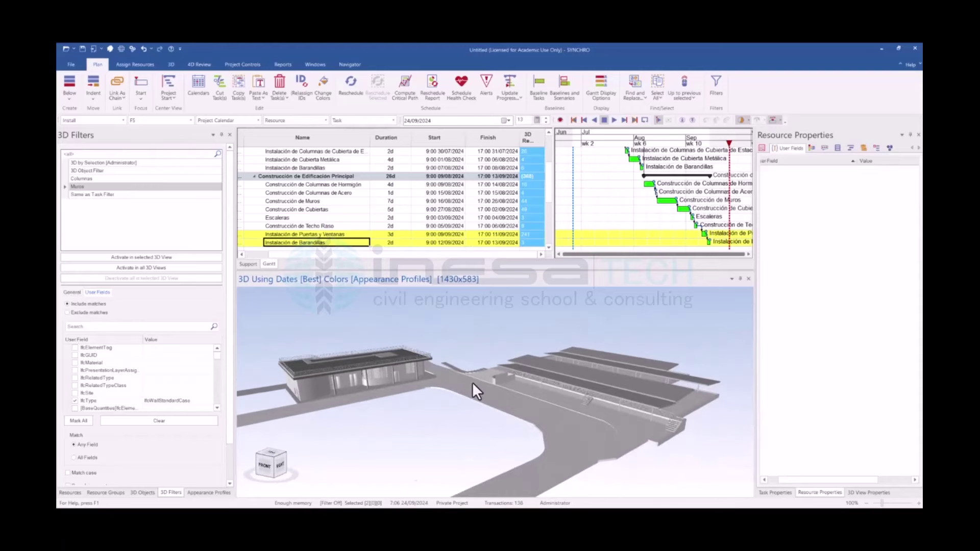
scroll(470, 386, "down", 1)
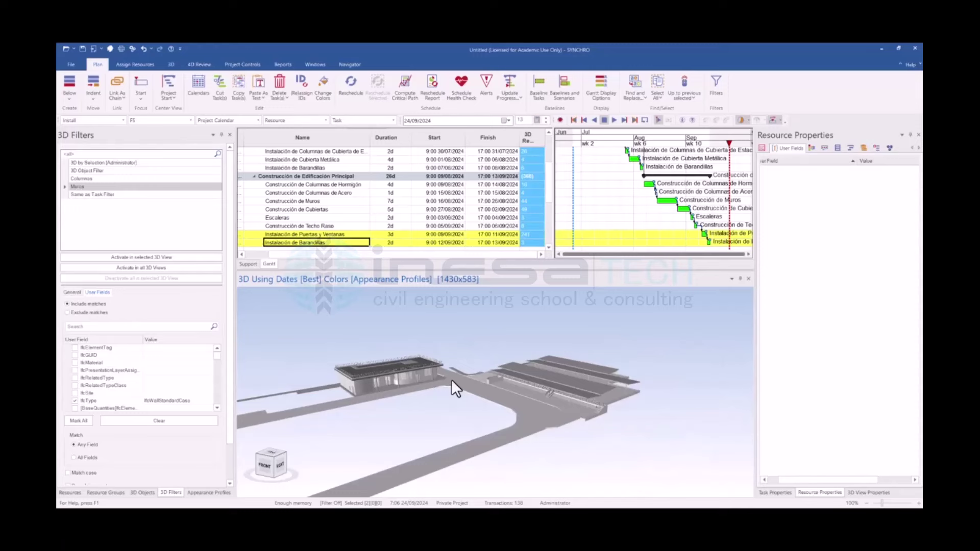
scroll(434, 376, "up", 1)
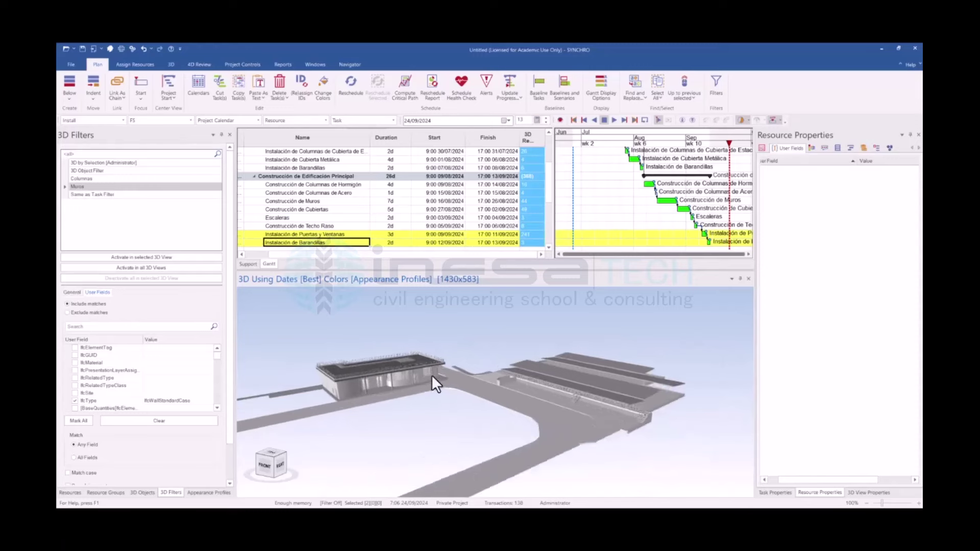
scroll(404, 391, "up", 1)
scroll(409, 391, "up", 2)
scroll(437, 374, "down", 2)
scroll(447, 377, "down", 1)
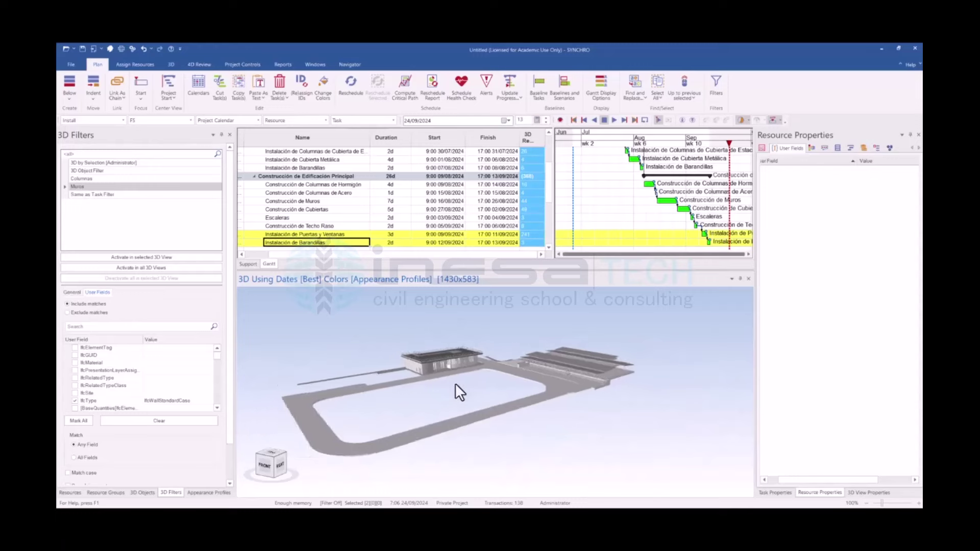
mouse_move(455, 384)
middle_mouse_down()
mouse_move(479, 395)
mouse_move(542, 352)
mouse_move(532, 359)
mouse_move(501, 342)
middle_mouse_up()
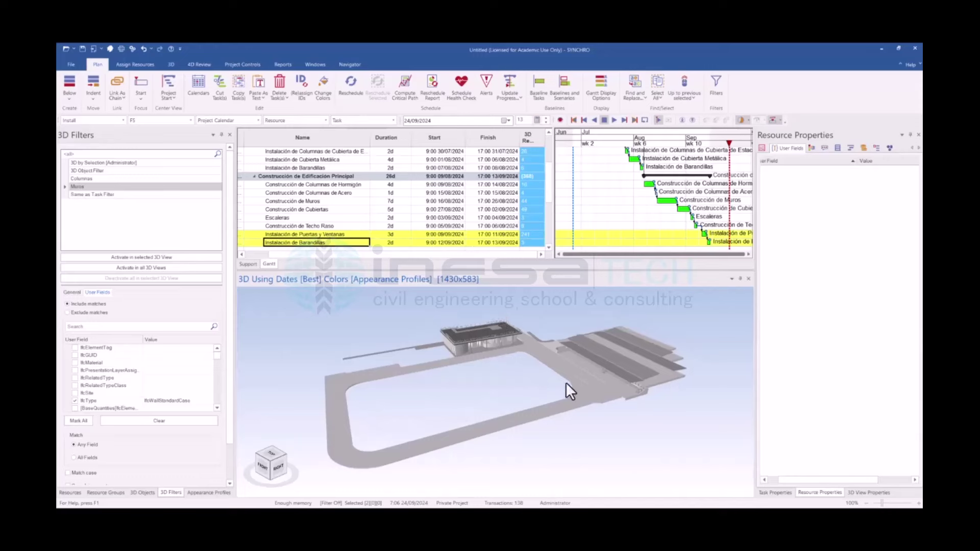
scroll(515, 361, "up", 2)
scroll(461, 355, "up", 2)
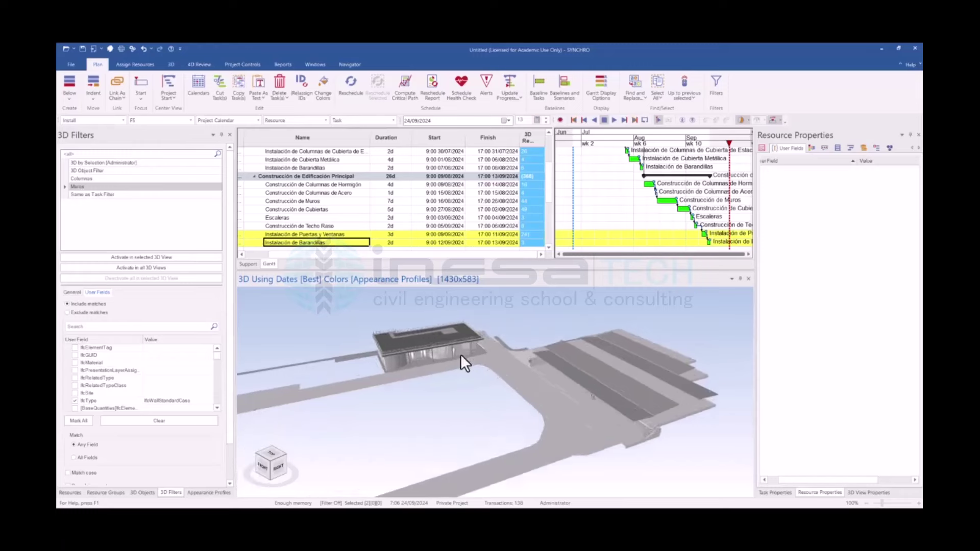
scroll(450, 374, "up", 2)
middle_click_drag(437, 392, 448, 375)
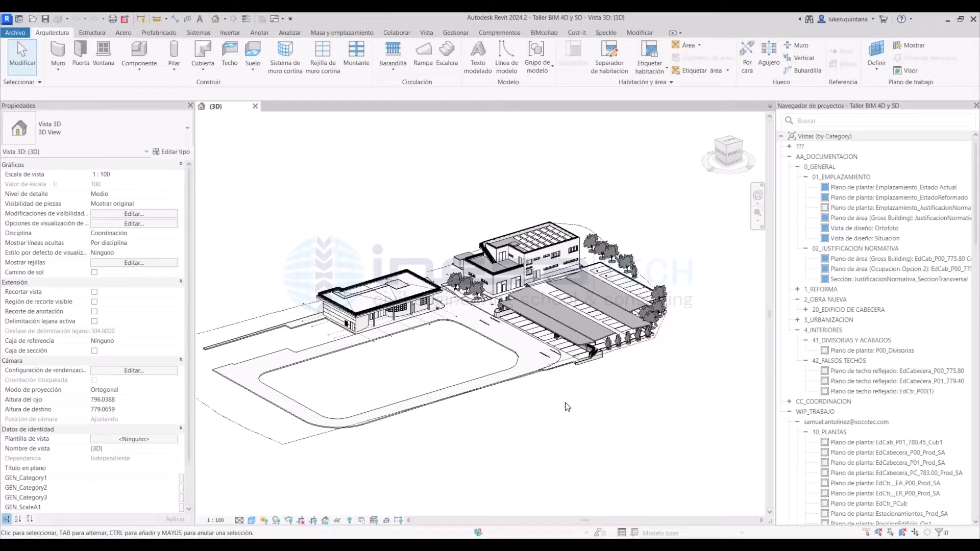
Zoom in on the Revit {3D} view of the Taller BIM 4D y 5D site model
scroll(468, 406, "up", 1)
scroll(454, 397, "up", 1)
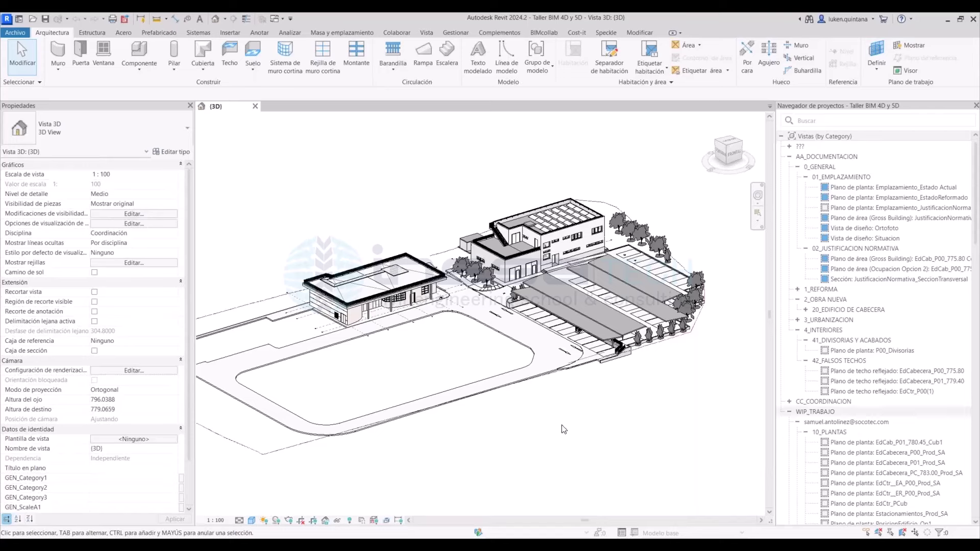
scroll(567, 380, "up", 1)
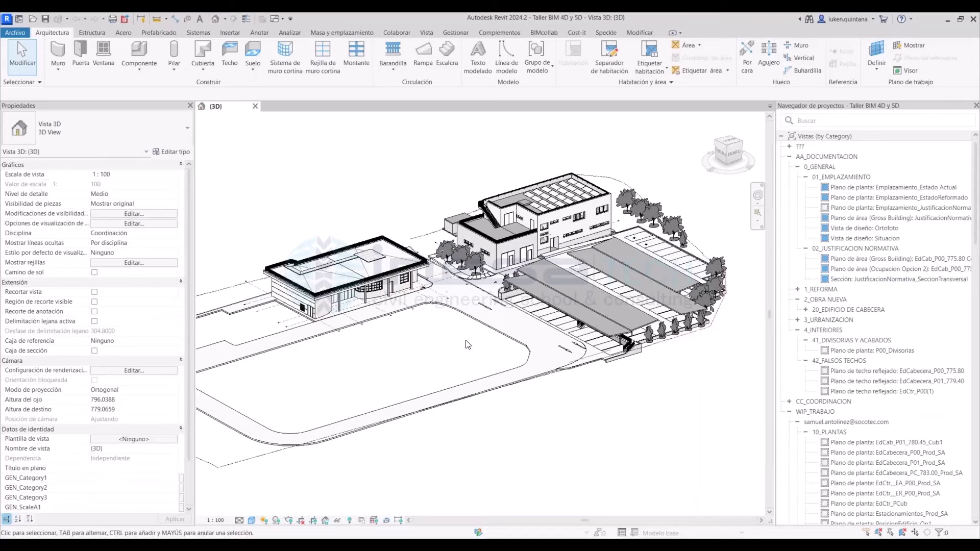
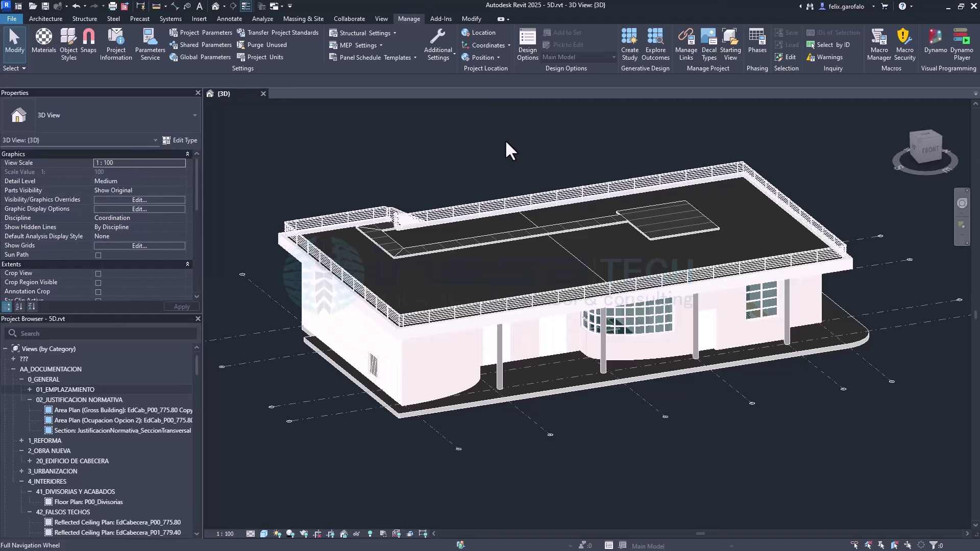
Orbit, zoom and pan the building model to inspect the roof railing
middle_click_drag(526, 139, 524, 248, "shift")
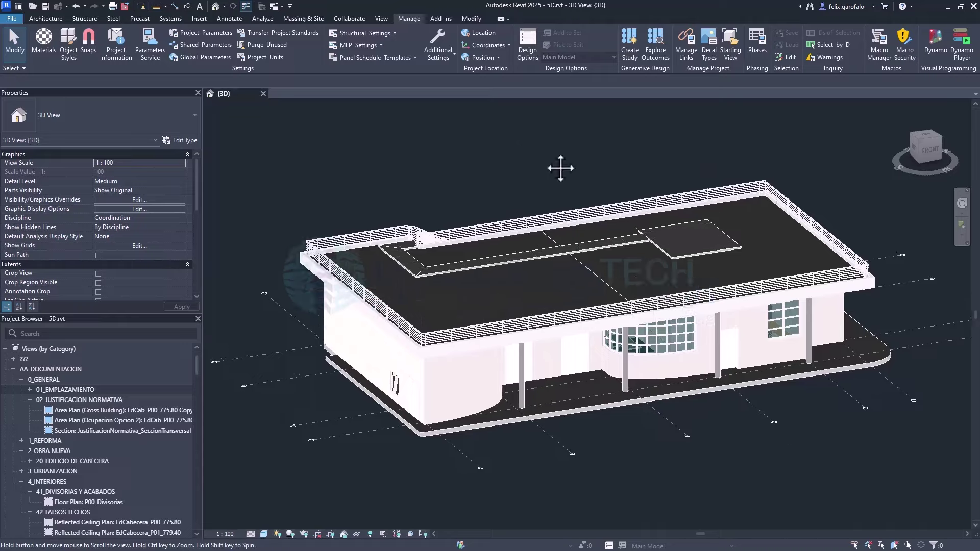
scroll(525, 249, "down", 5)
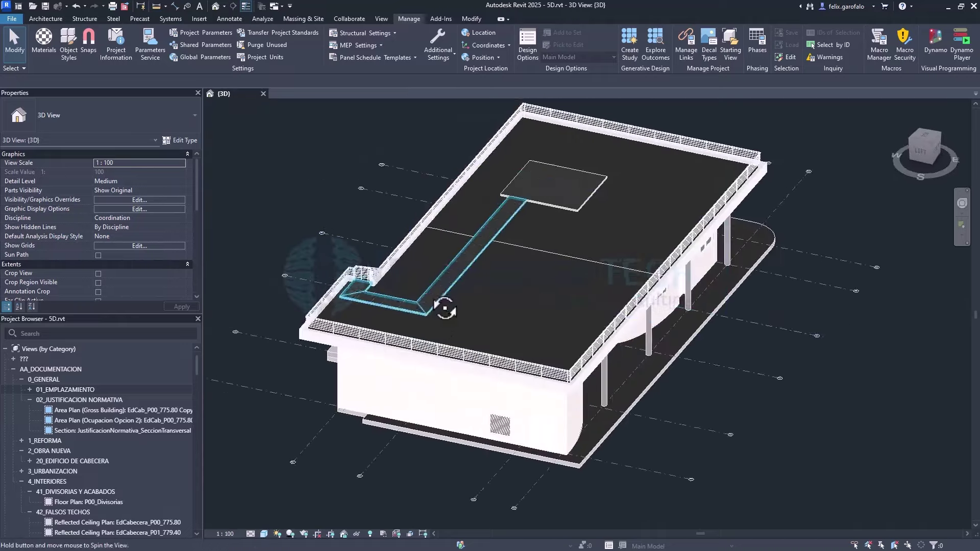
scroll(449, 306, "up", 3)
scroll(467, 343, "down", 3)
middle_click_drag(613, 332, 438, 278, "shift")
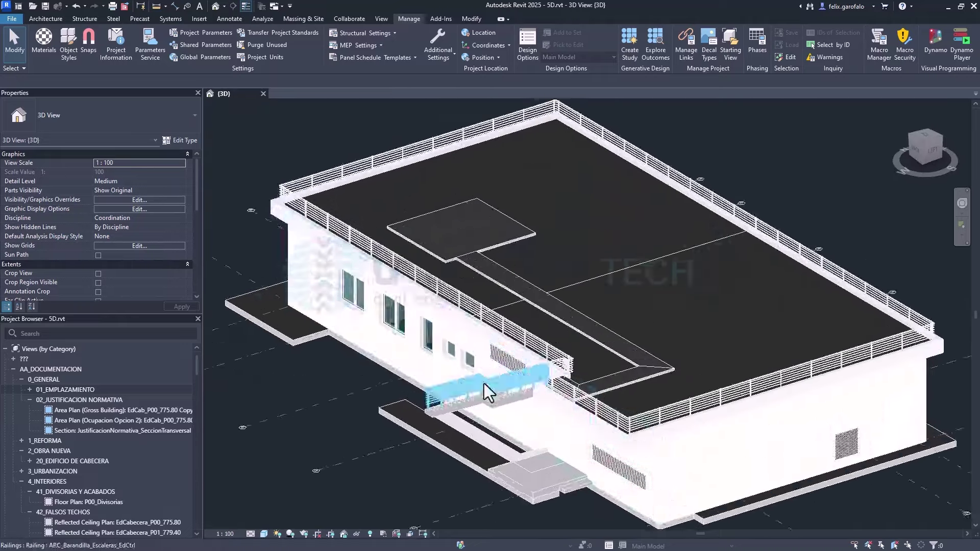
scroll(612, 383, "up", 5)
middle_click_drag(612, 383, 681, 411)
scroll(565, 329, "down", 3)
scroll(591, 171, "down", 2)
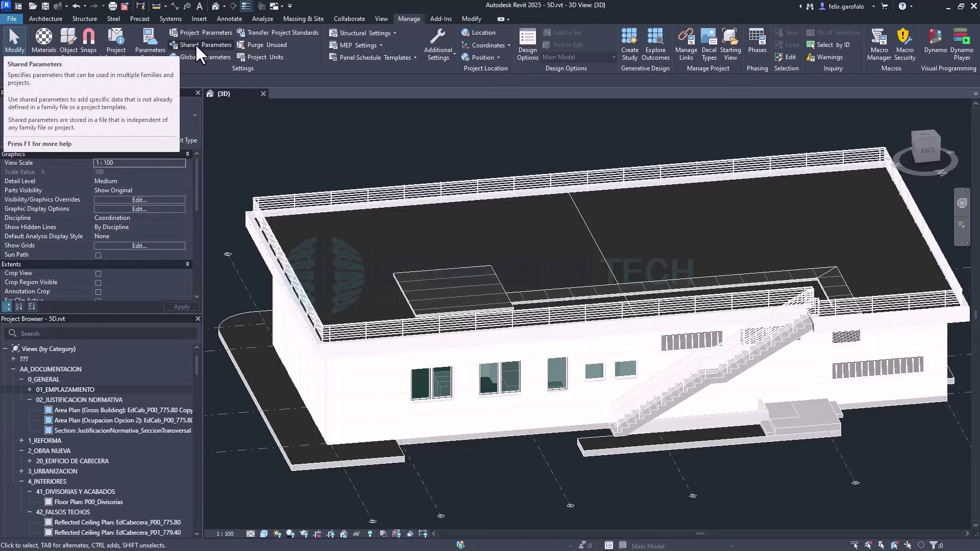
Create a new empty shared_parameters.txt in Dataset_5D, overwriting the existing file
left_click(196, 45)
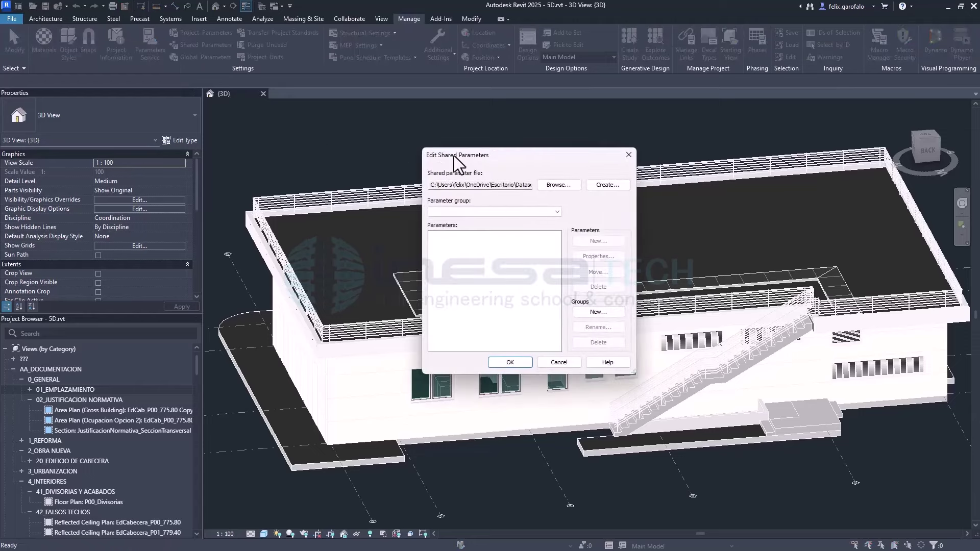
left_click_drag(454, 156, 254, 124)
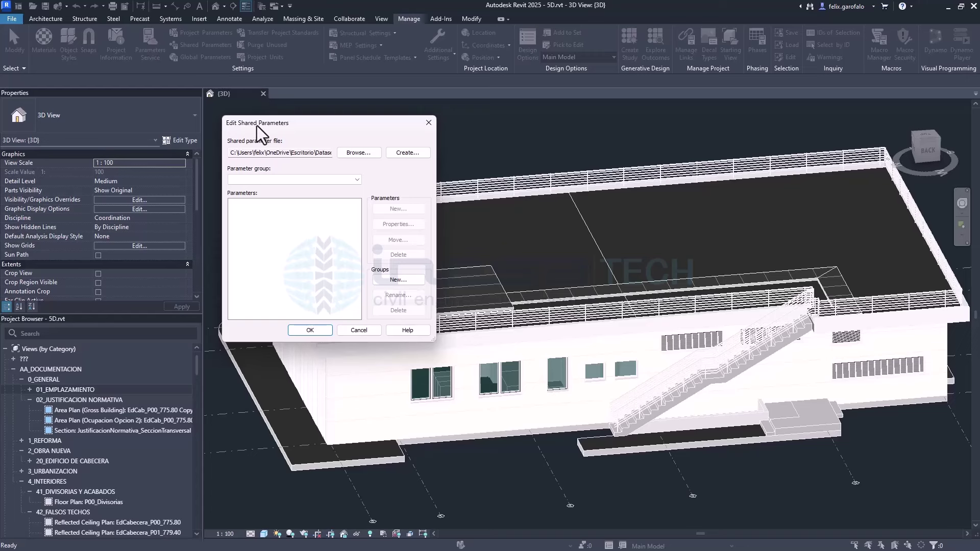
left_click_drag(256, 126, 256, 125)
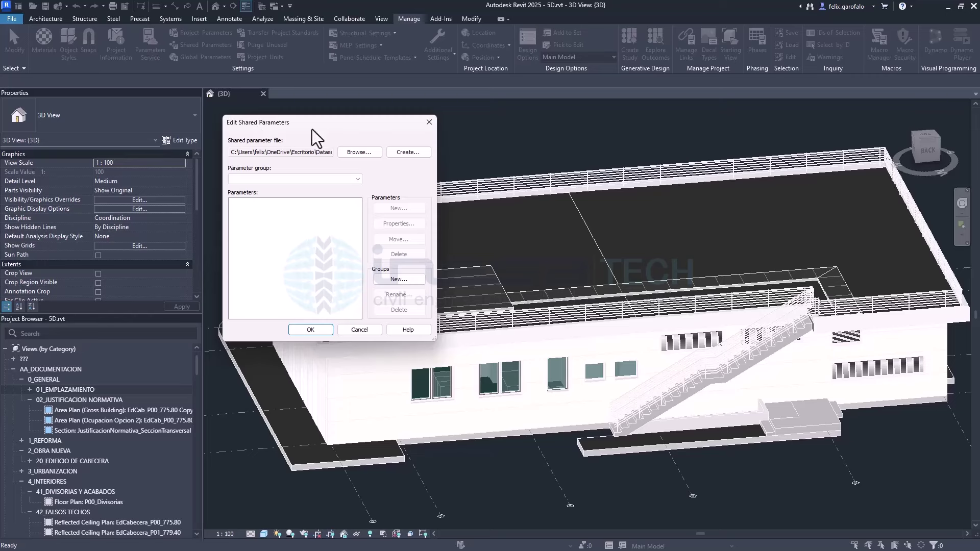
left_click(401, 153)
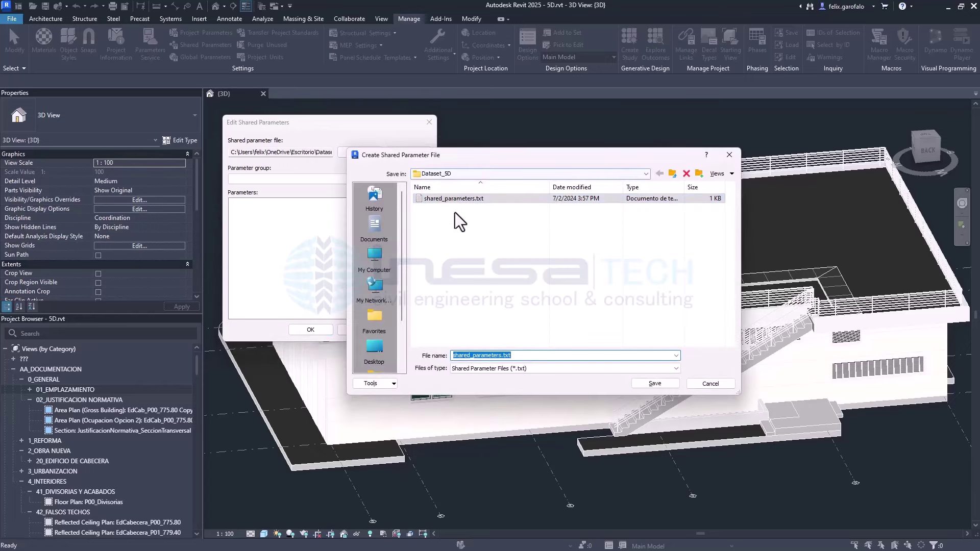
left_click(655, 383)
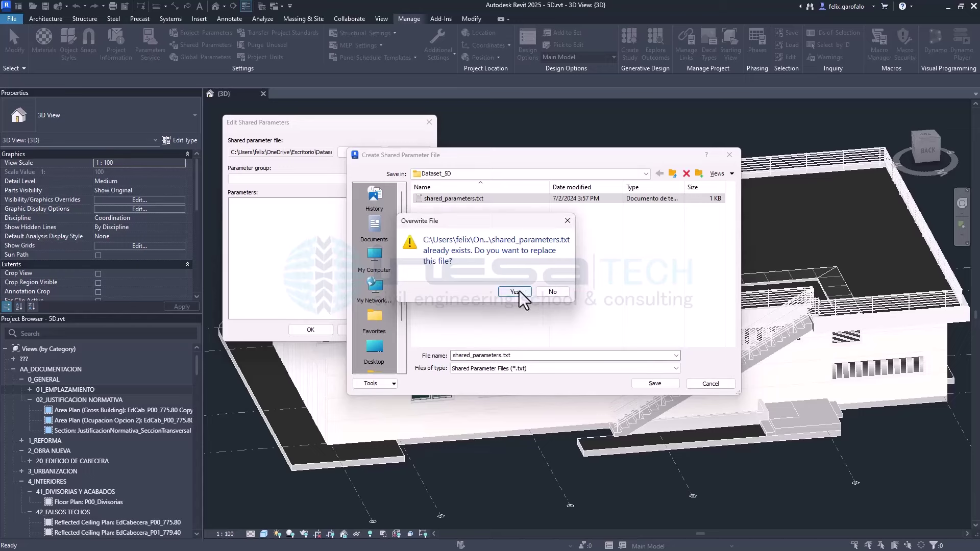
left_click(519, 291)
left_click_drag(359, 126, 369, 122)
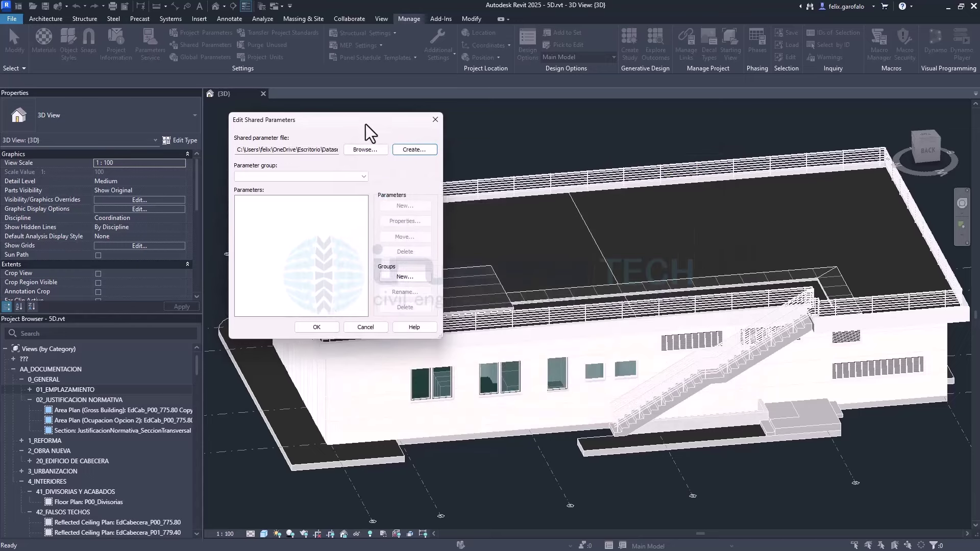
left_click(332, 176)
Create a new shared parameter group named 5D
left_click(311, 161)
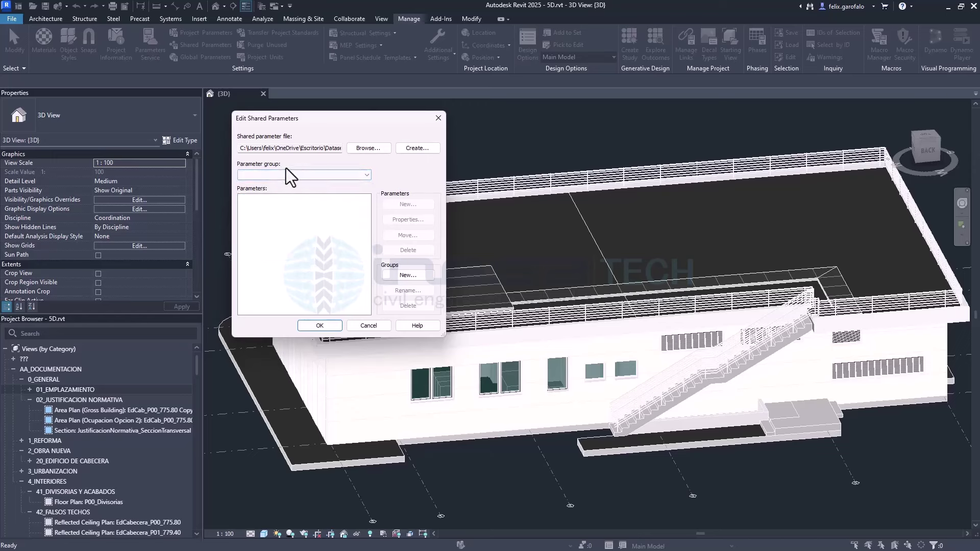
left_click(415, 277)
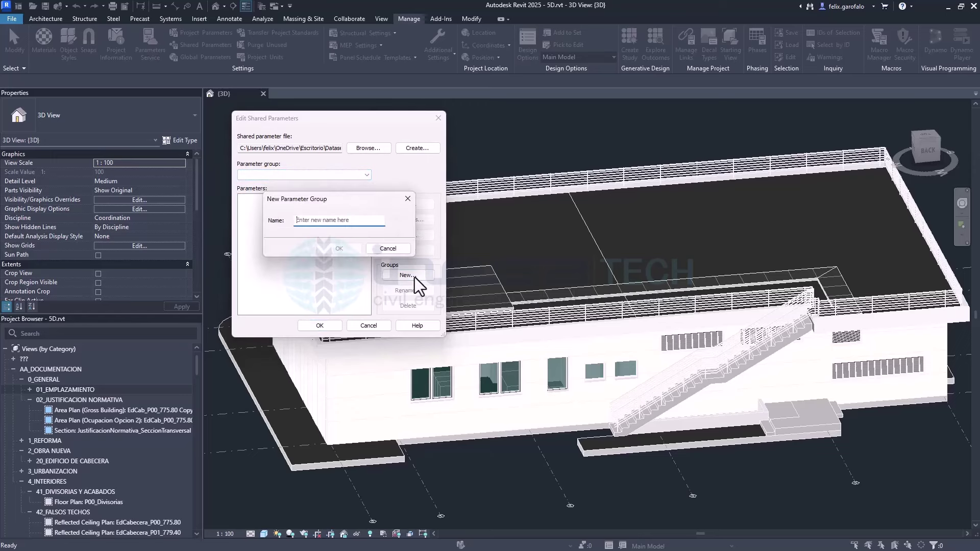
type("5")
type("D")
left_click(339, 248)
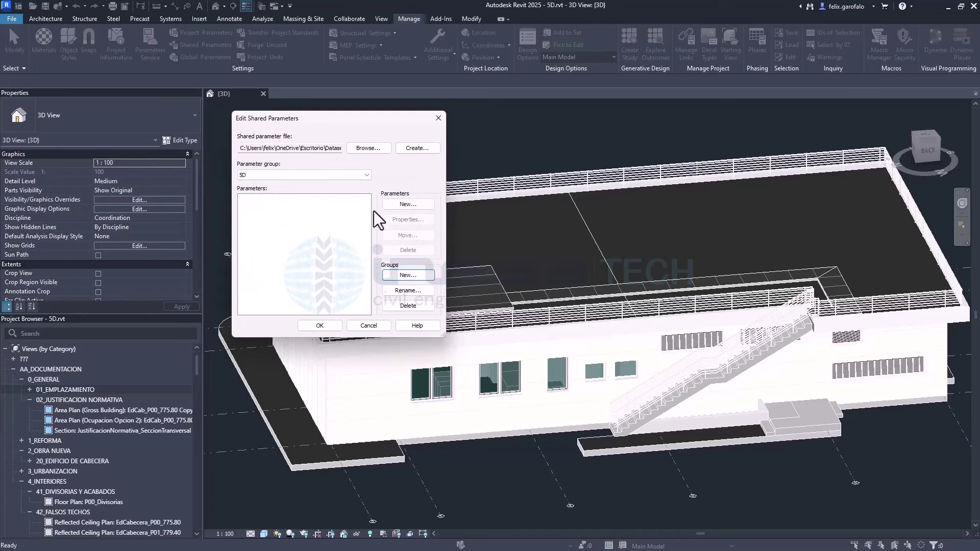
Define a Código parameter of data type Text in the 5D group
left_click(408, 203)
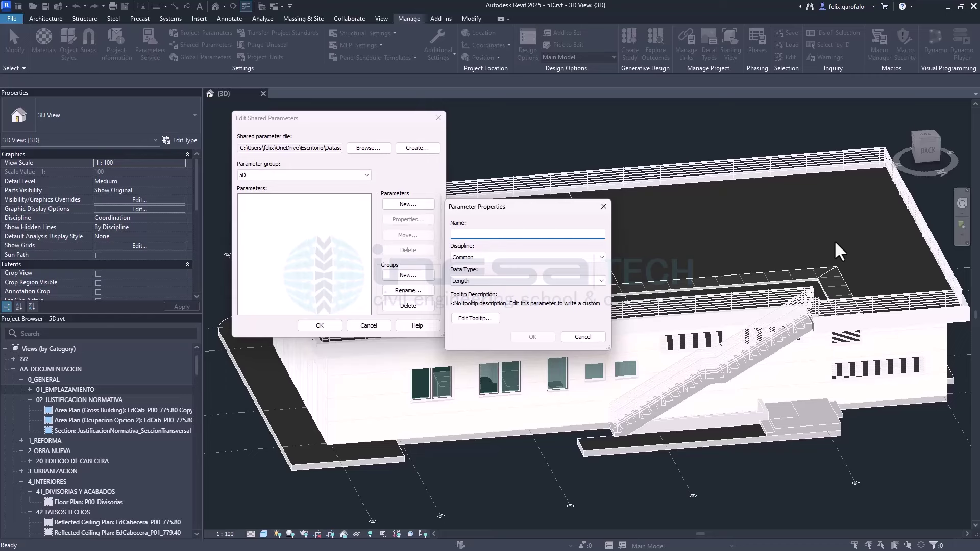
type("Código")
left_click(556, 283)
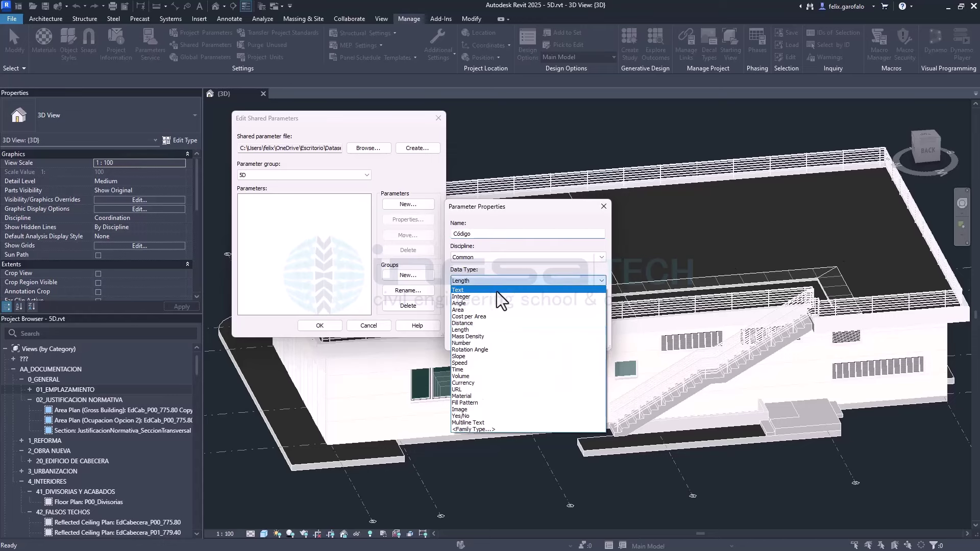
left_click(494, 291)
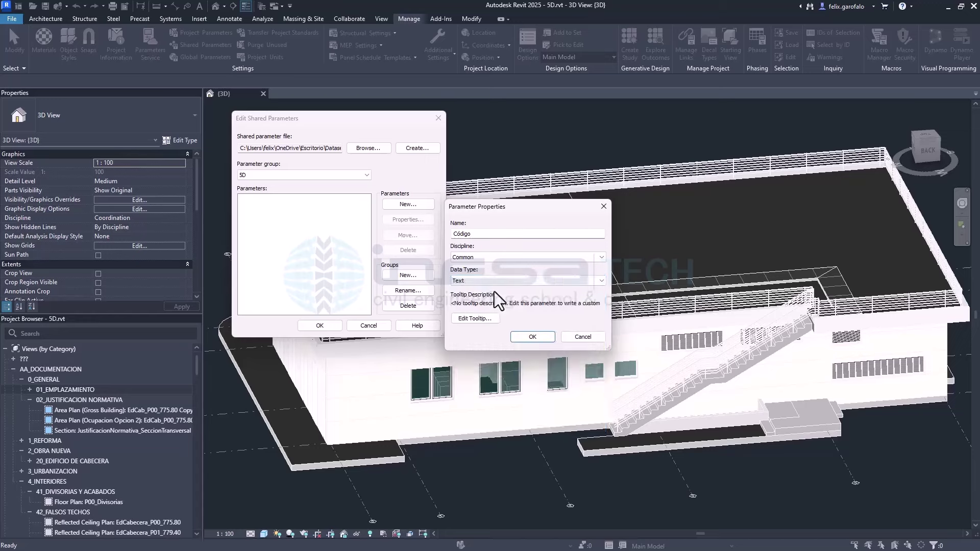
left_click_drag(488, 205, 510, 146)
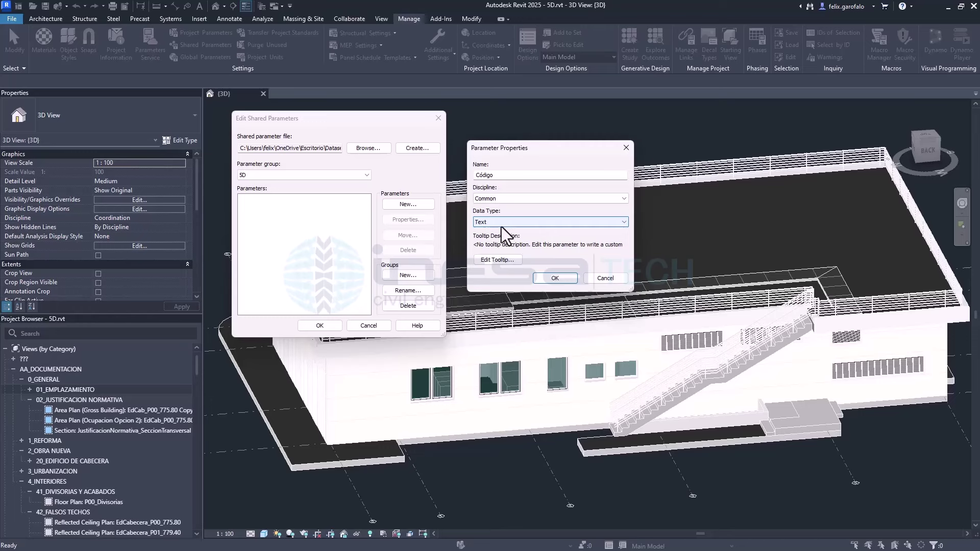
Confirm Código and add Descripción as a Text parameter
left_click(547, 278)
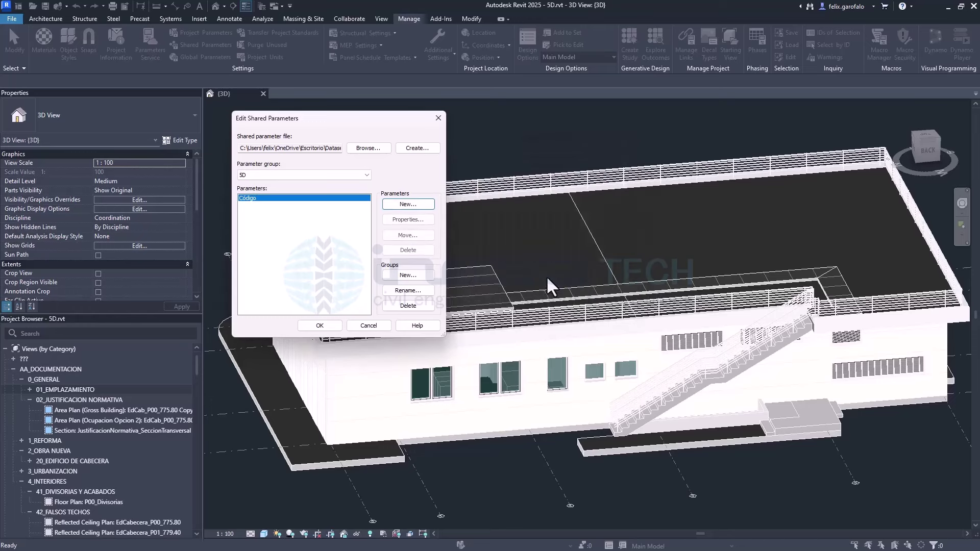
left_click(413, 205)
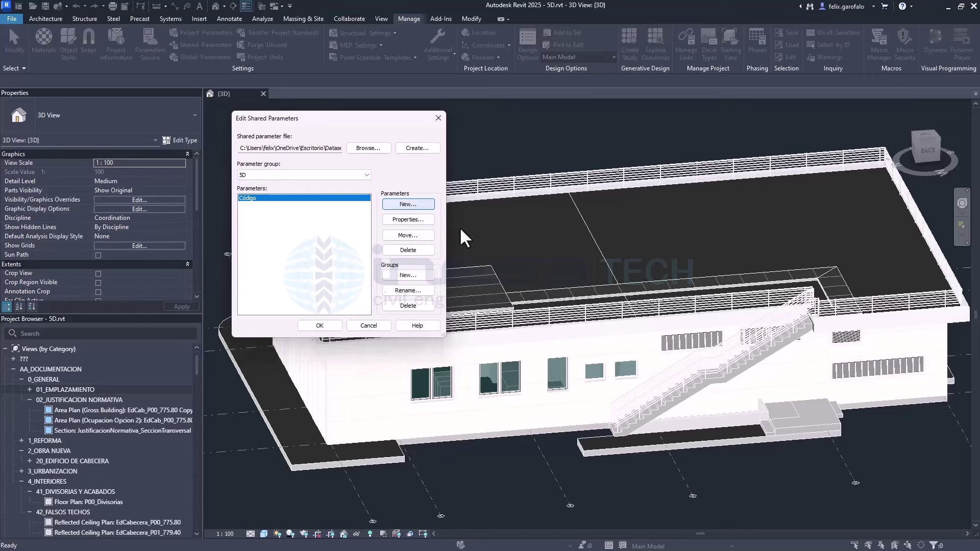
type("Descri")
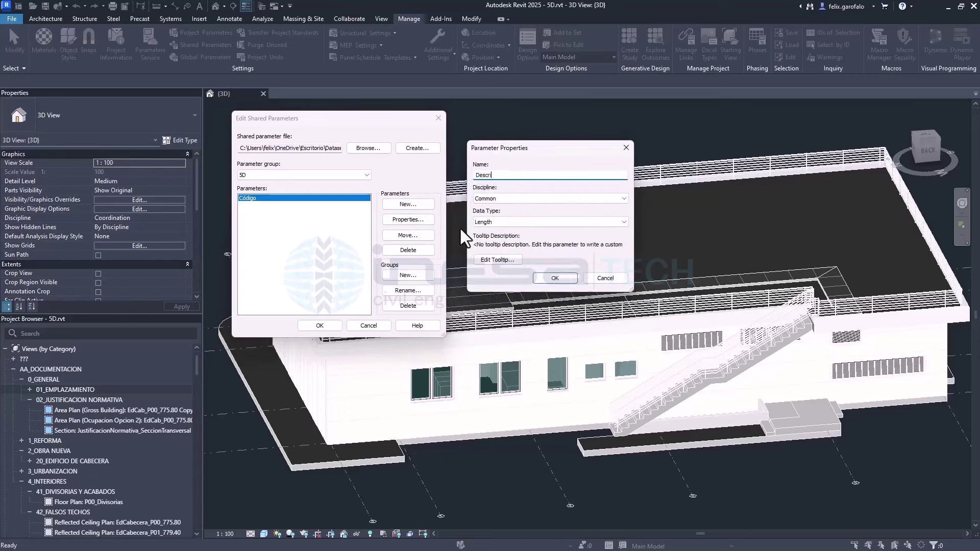
type("pción")
left_click(487, 222)
left_click(556, 277)
Add Unidad as a Text parameter in the 5D group
left_click(409, 208)
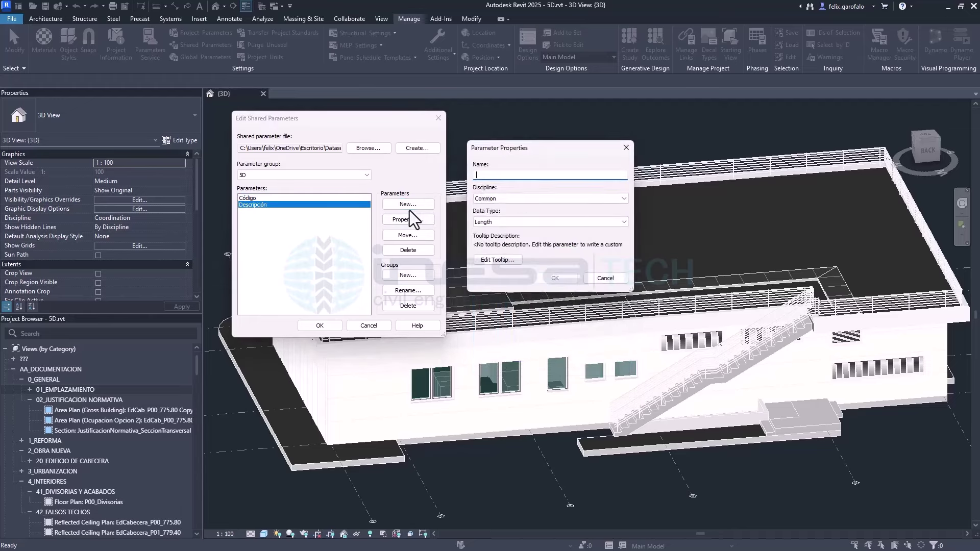
type("Unidad")
left_click(482, 223)
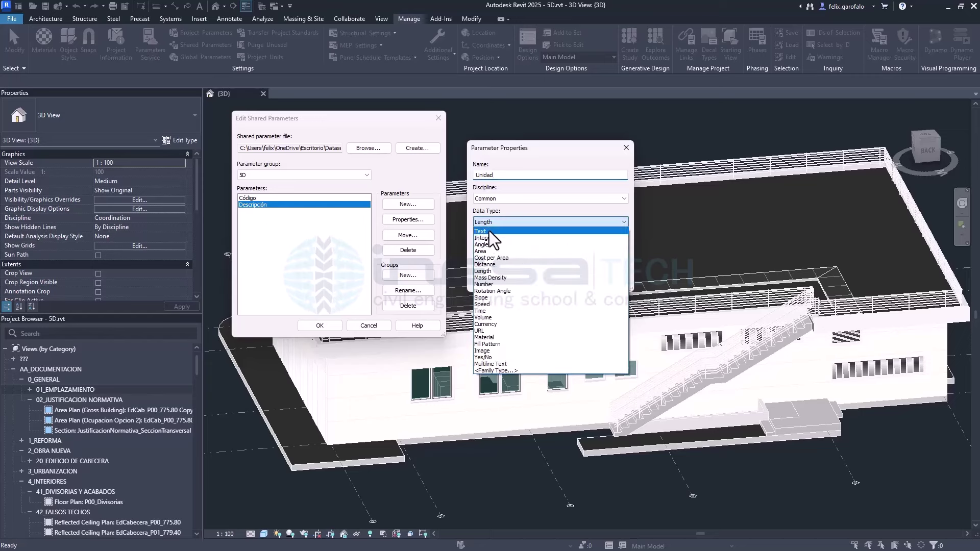
left_click(494, 228)
left_click(488, 220)
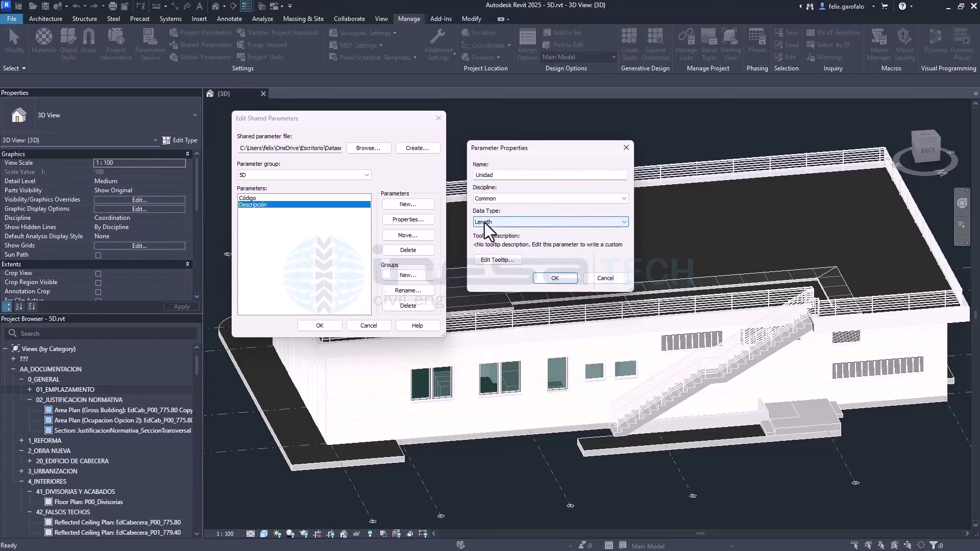
left_click(485, 234)
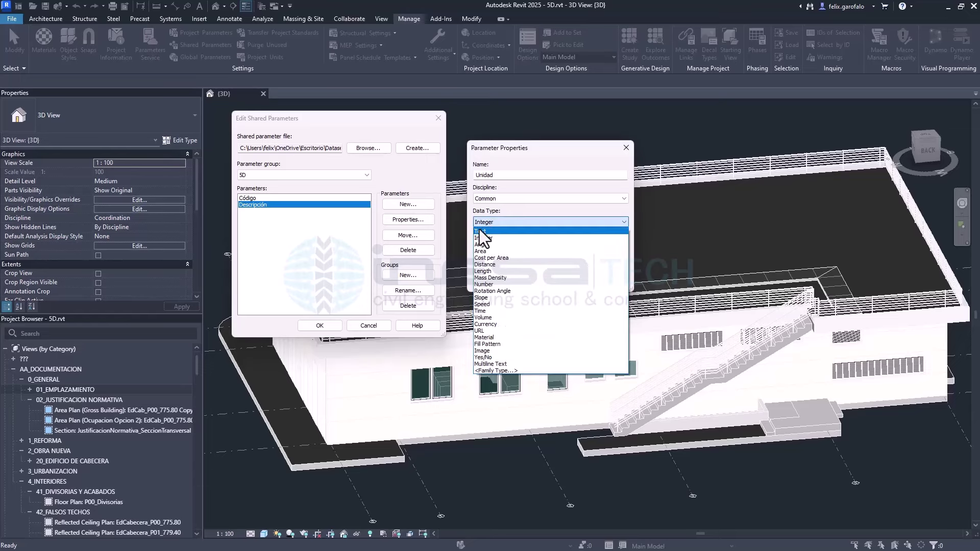
left_click(506, 238)
left_click(555, 280)
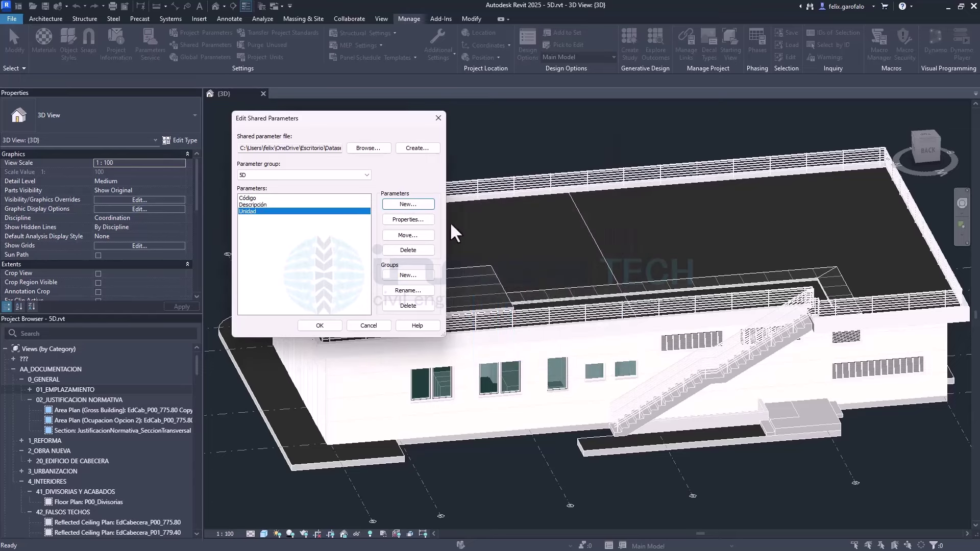
left_click(422, 207)
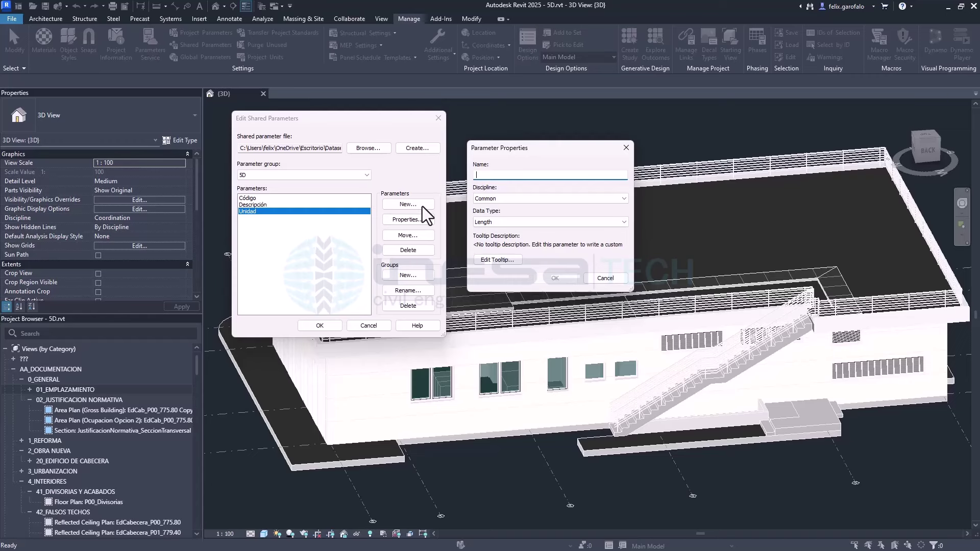
Add Precio unitario as a Currency parameter, then save and close the shared parameters editor
type("Precio")
type(" unitario")
left_click(540, 223)
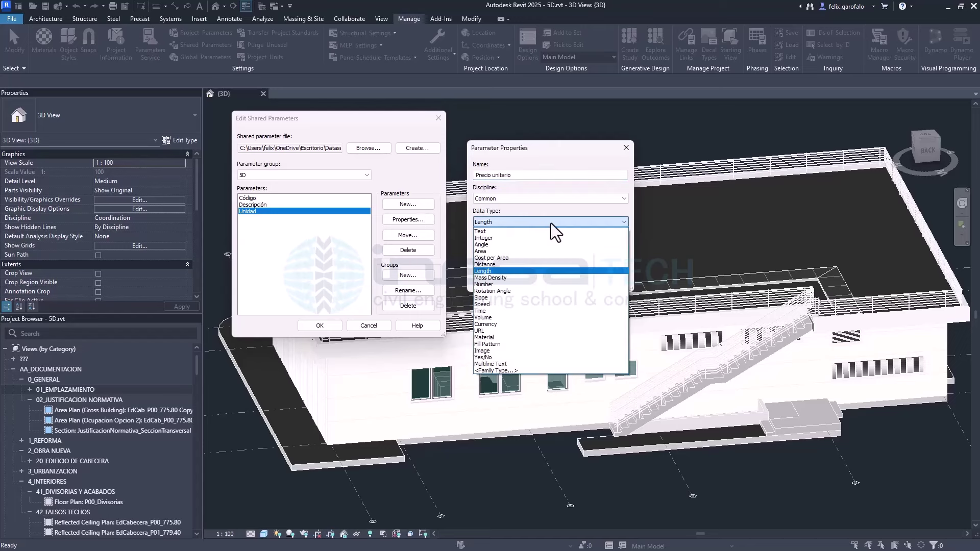
left_click(497, 326)
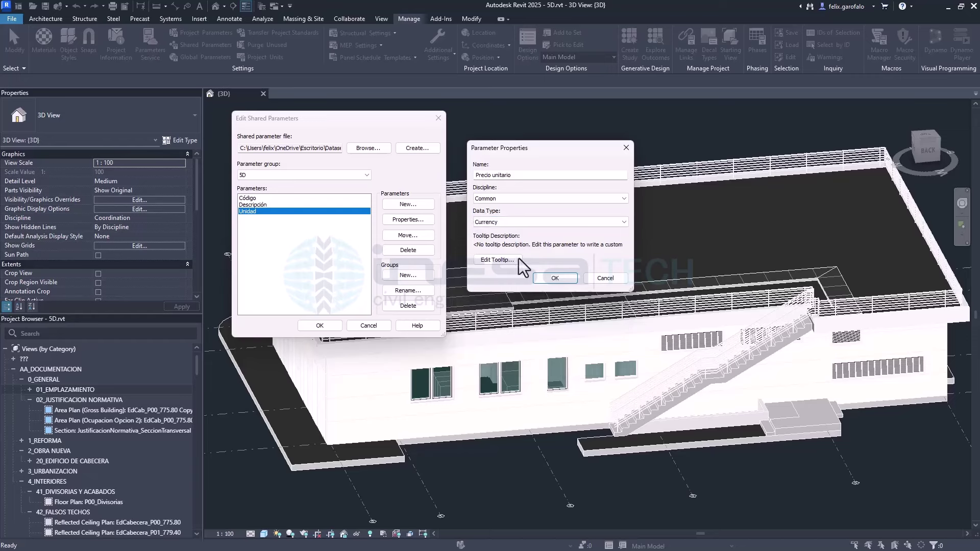
left_click_drag(513, 148, 496, 121)
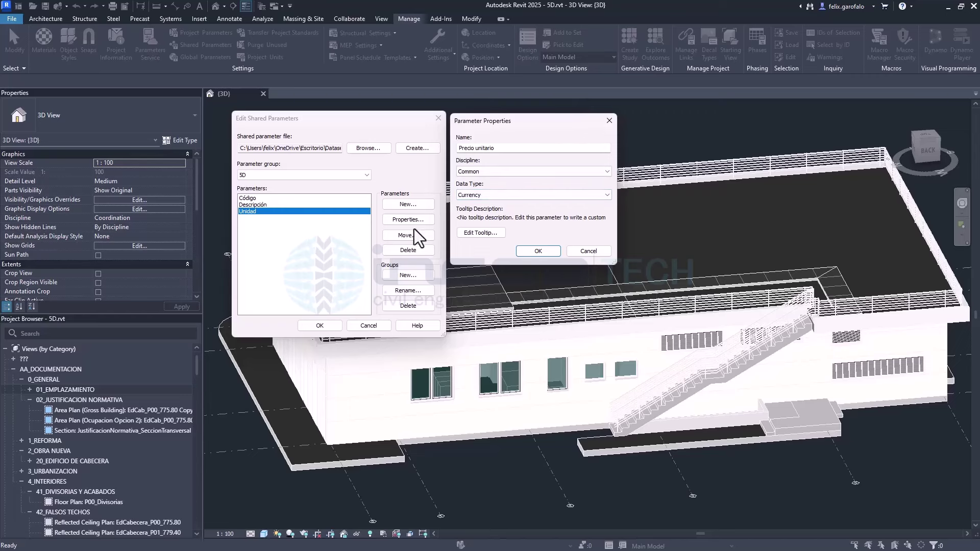
left_click(532, 250)
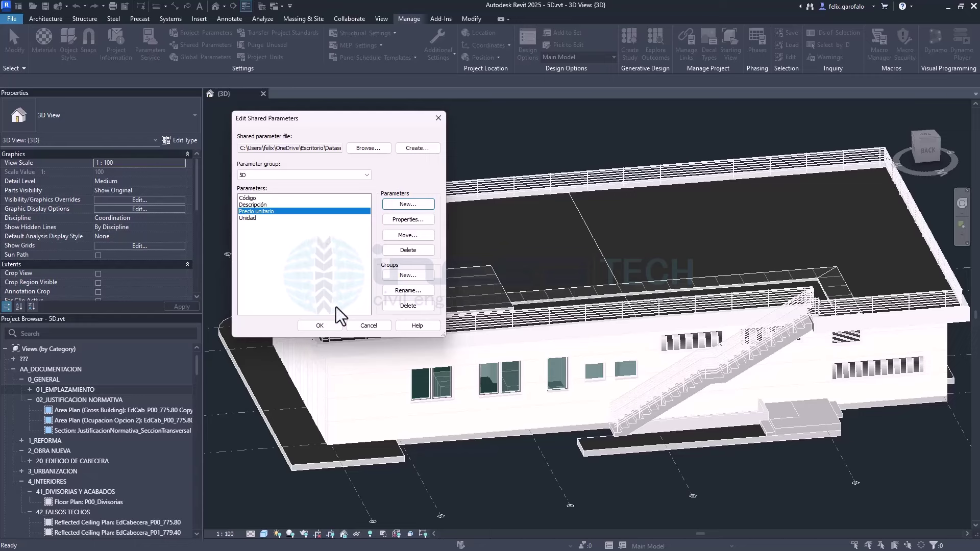
left_click(327, 330)
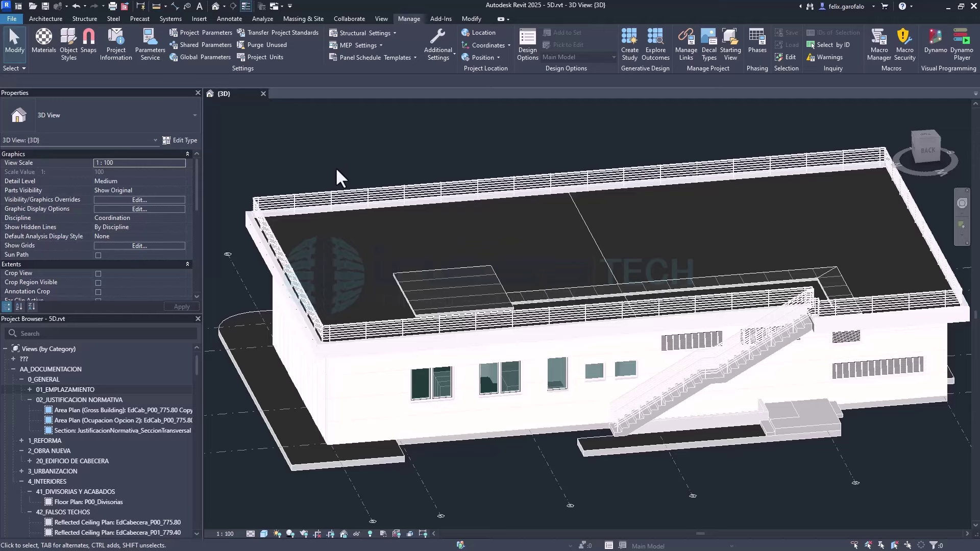
Open the Project Parameters list and begin a new parameter definition
left_click(207, 31)
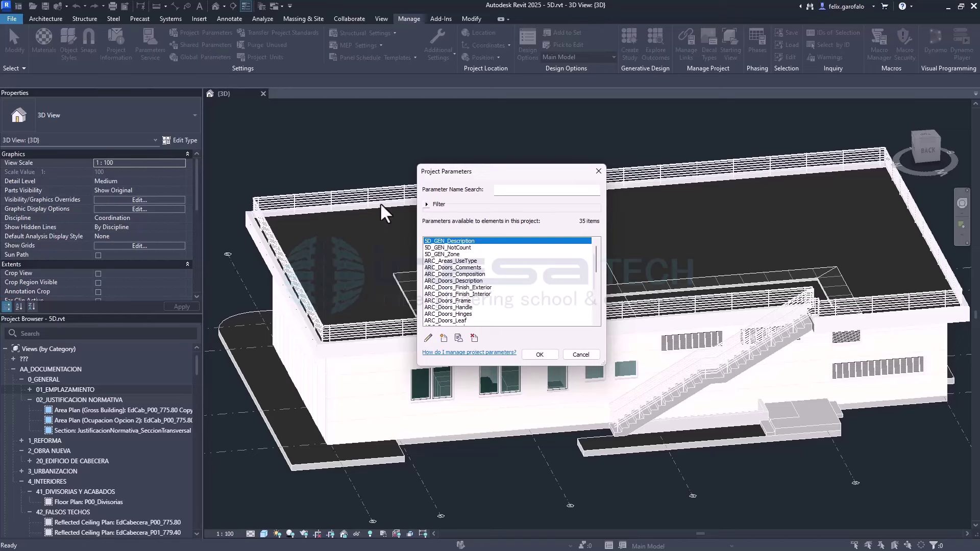
left_click(442, 339)
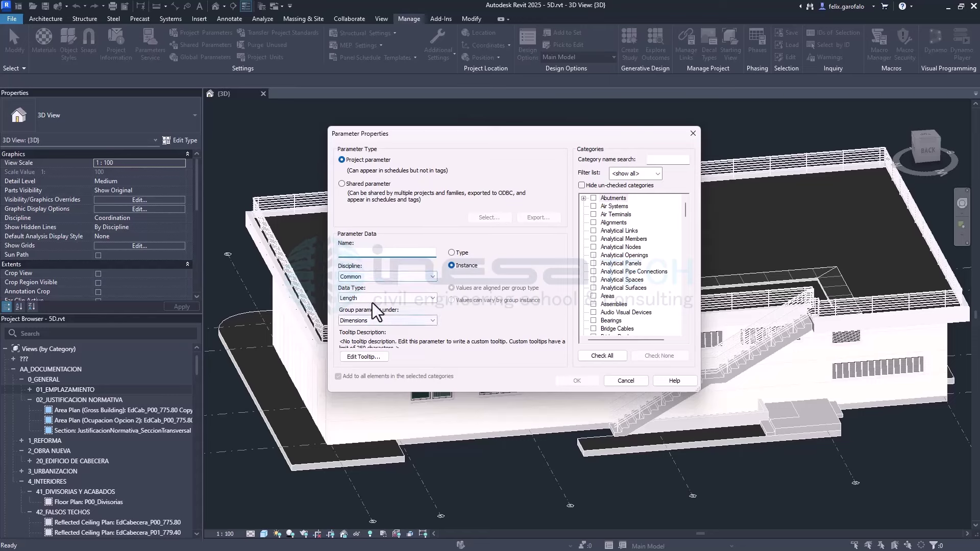
Make the new project parameter shared, picking Código from the 5D group
left_click(342, 184)
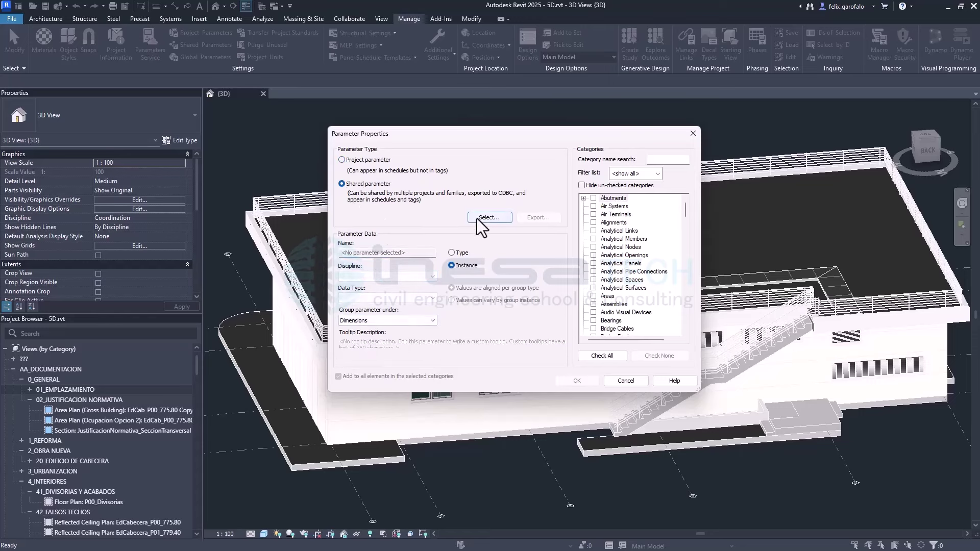
left_click(478, 219)
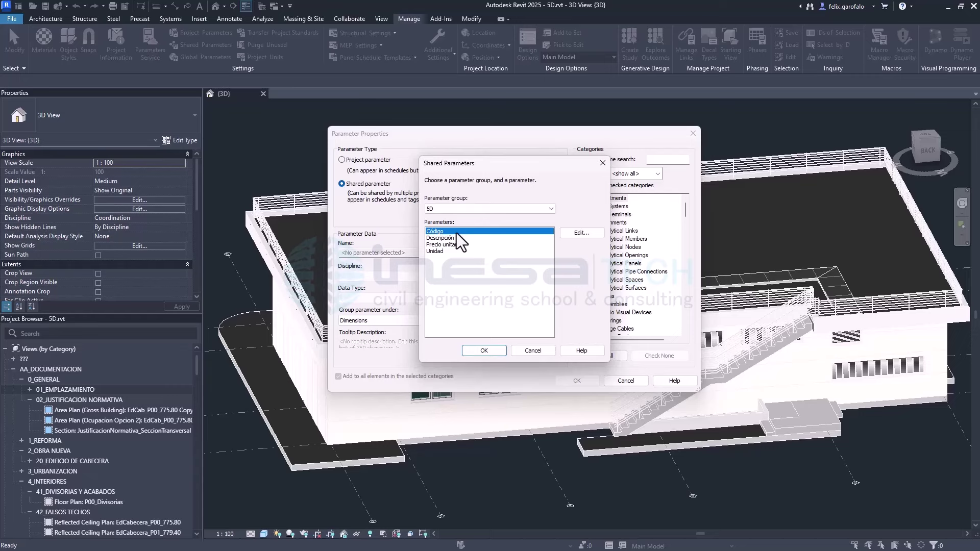
double_click(457, 233)
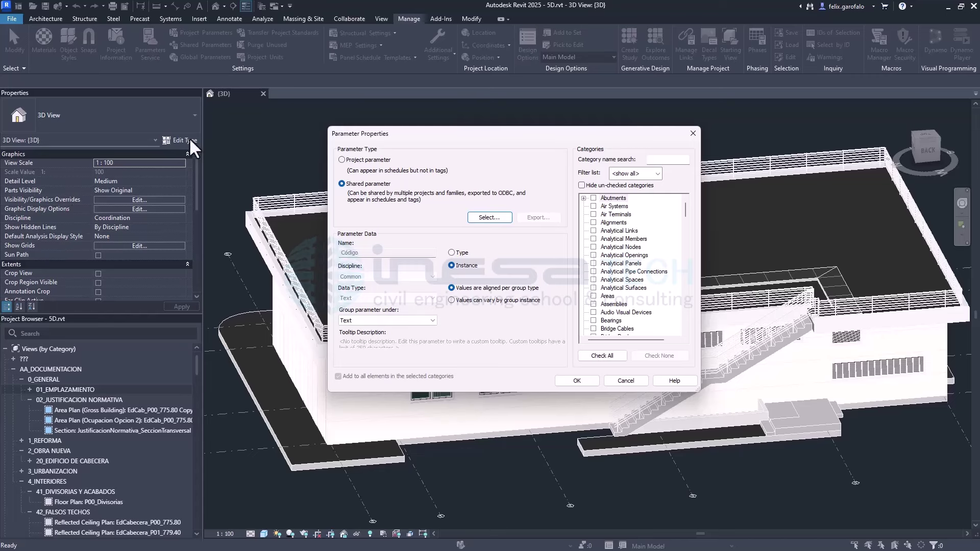
Group the Código parameter under Construction
left_click(373, 320)
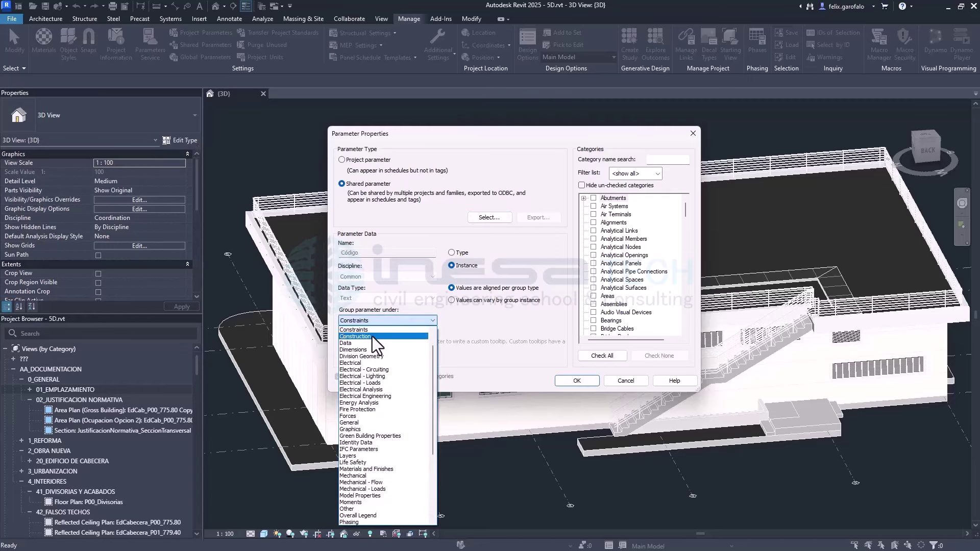
left_click(372, 336)
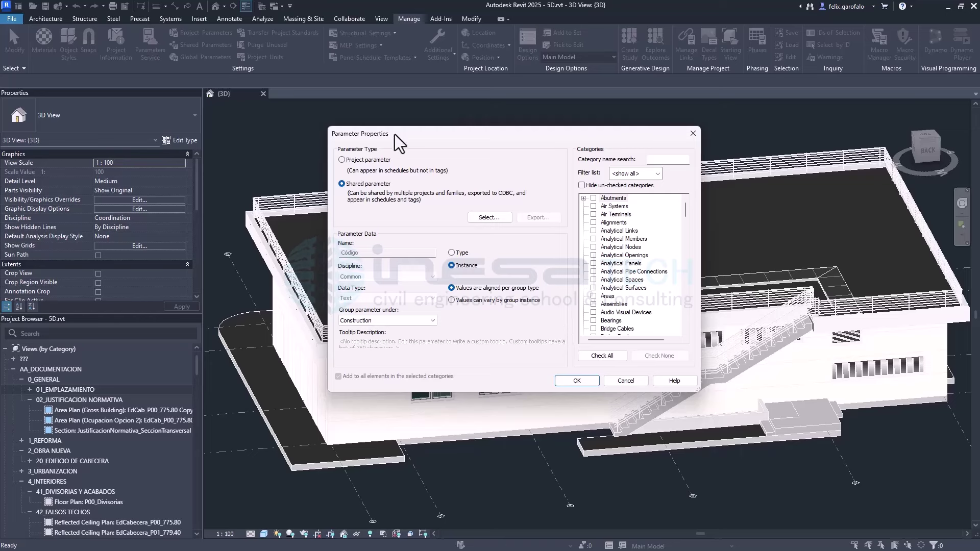
left_click(424, 321)
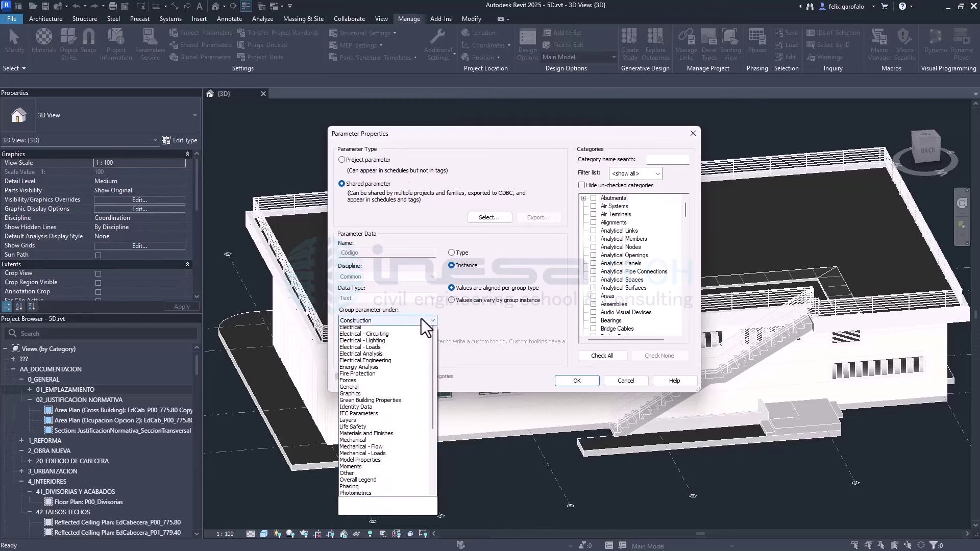
scroll(410, 357, "up", 2)
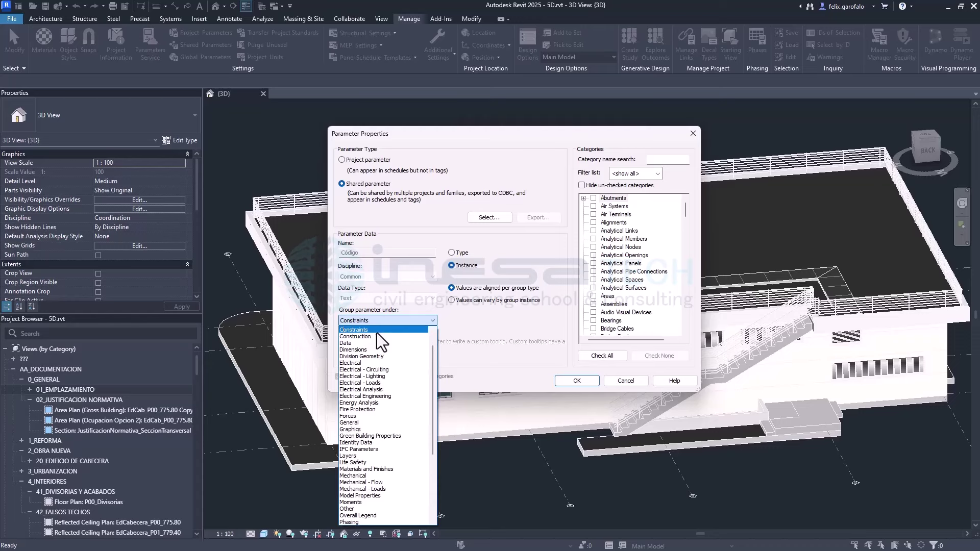
scroll(375, 333, "up", 1)
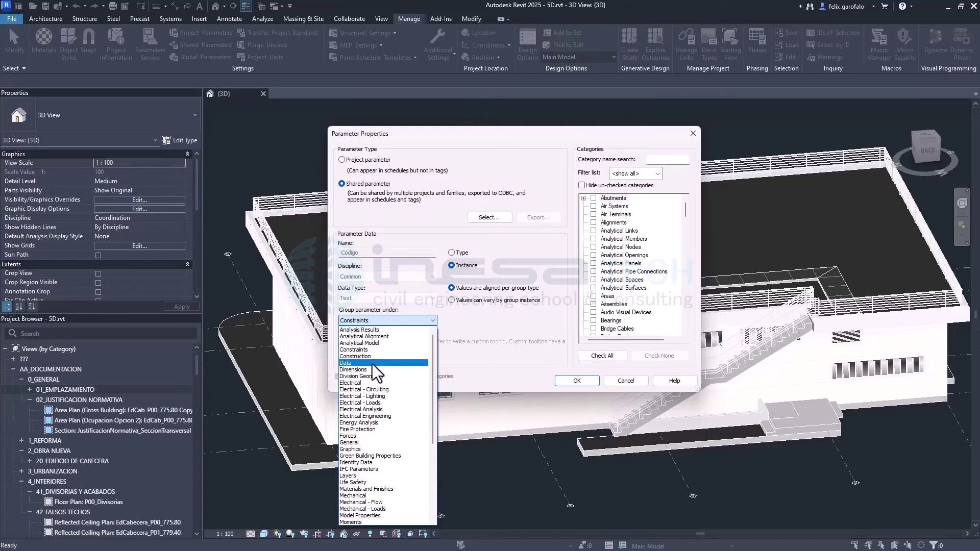
left_click(366, 357)
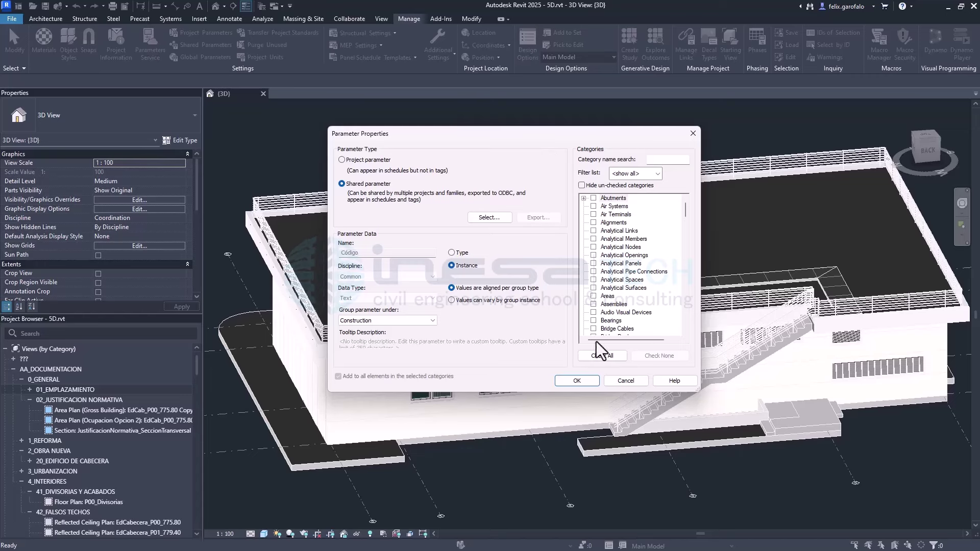
Check all categories for Código and scroll the list to verify them
left_click(599, 357)
scroll(630, 295, "down", 3)
scroll(630, 296, "down", 2)
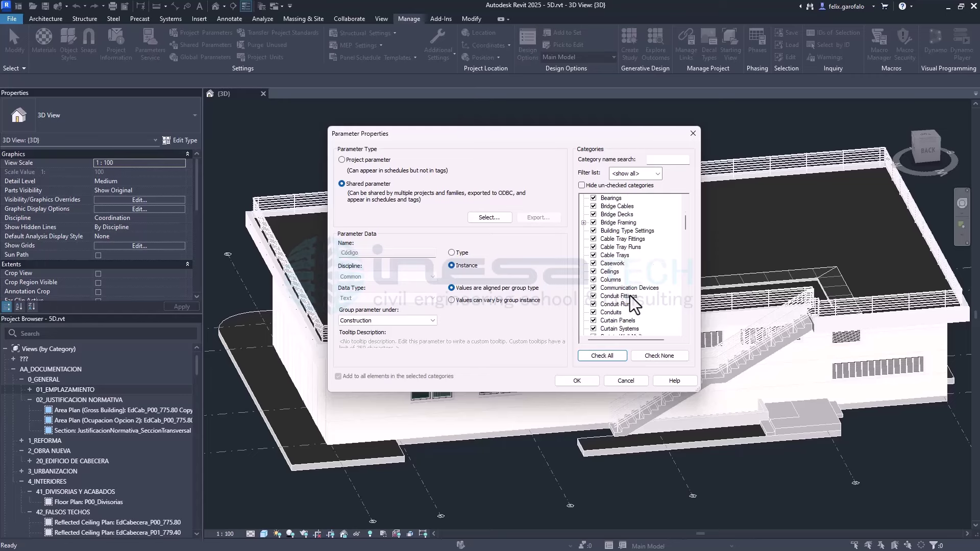
scroll(630, 296, "down", 2)
scroll(630, 296, "down", 2)
scroll(630, 296, "down", 2)
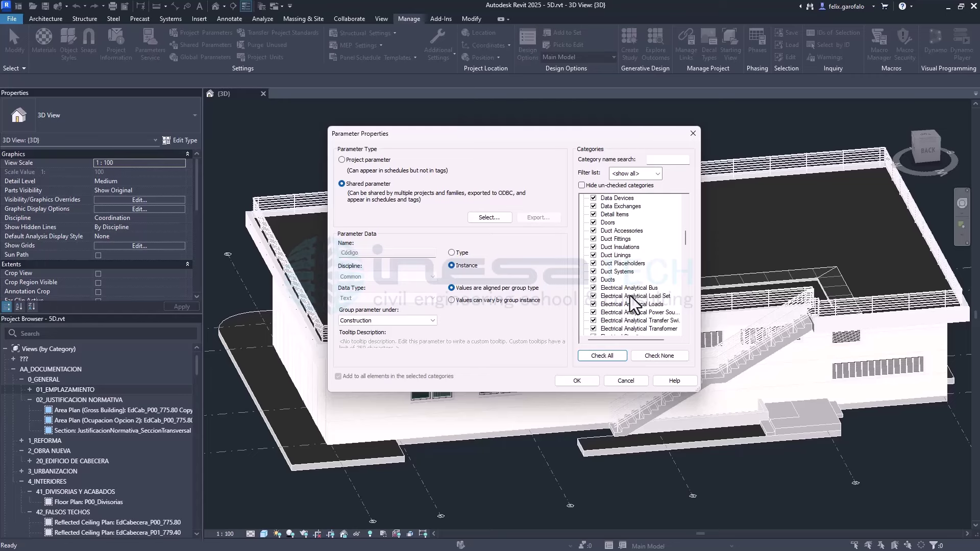
scroll(630, 295, "down", 2)
scroll(631, 296, "down", 1)
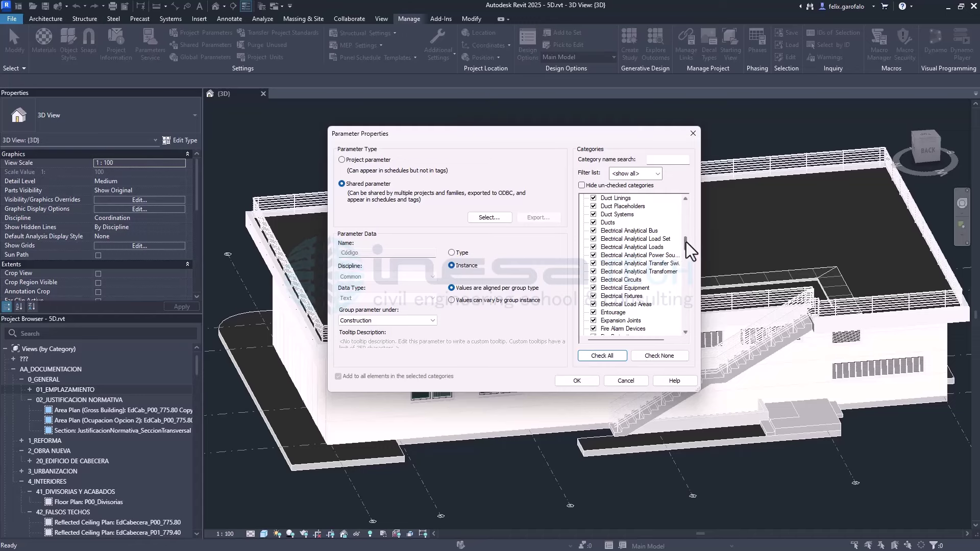
left_click_drag(686, 241, 679, 269)
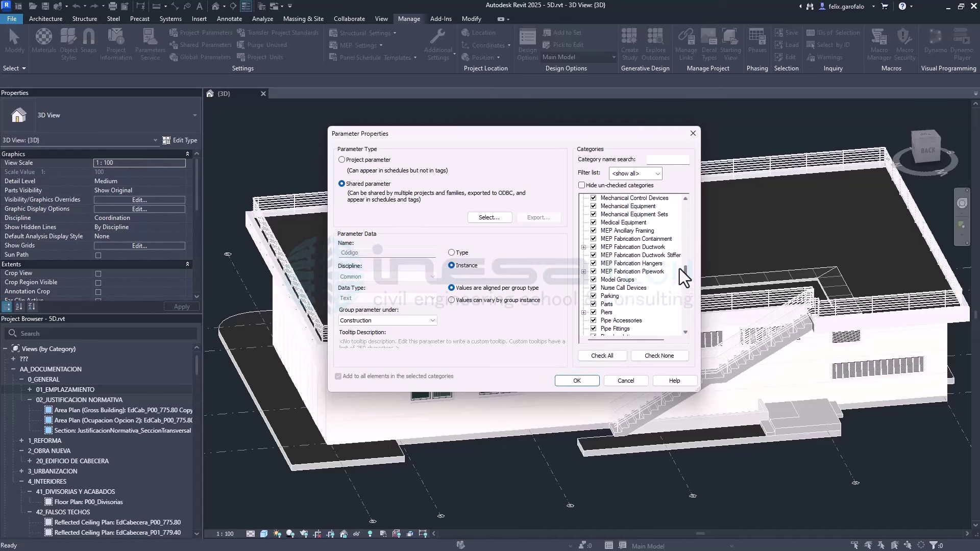
scroll(679, 269, "up", 3)
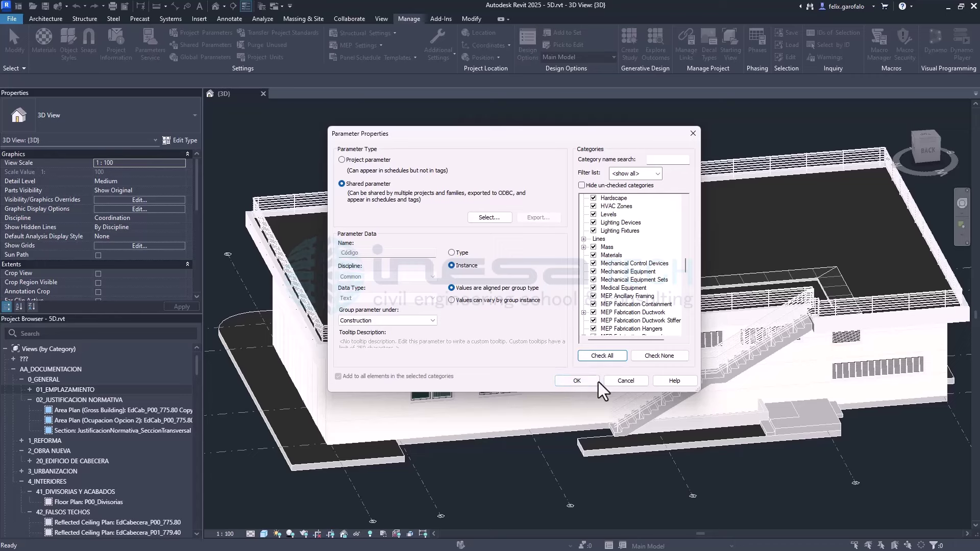
Confirm Código, then add shared Descripción under Construction for all categories
left_click(576, 382)
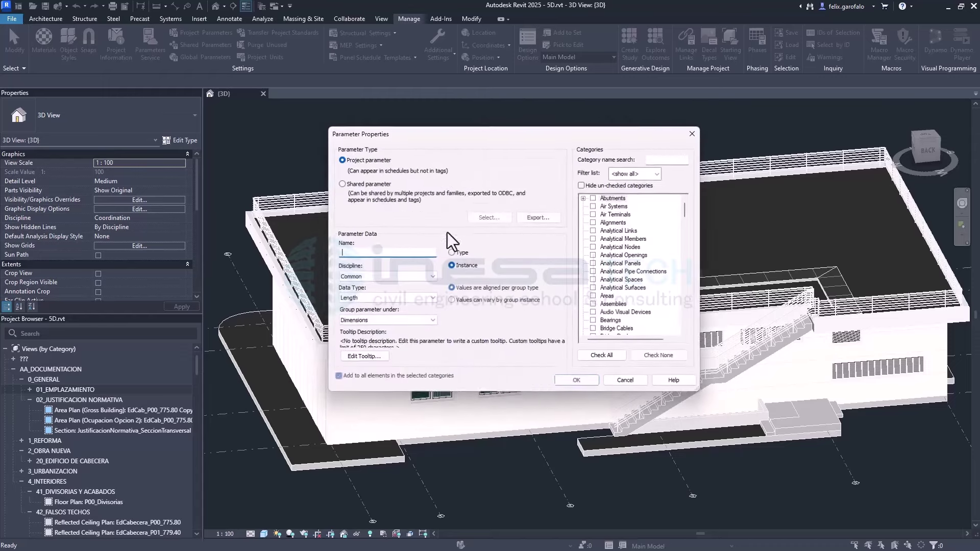
left_click(444, 338)
left_click(361, 184)
left_click(489, 217)
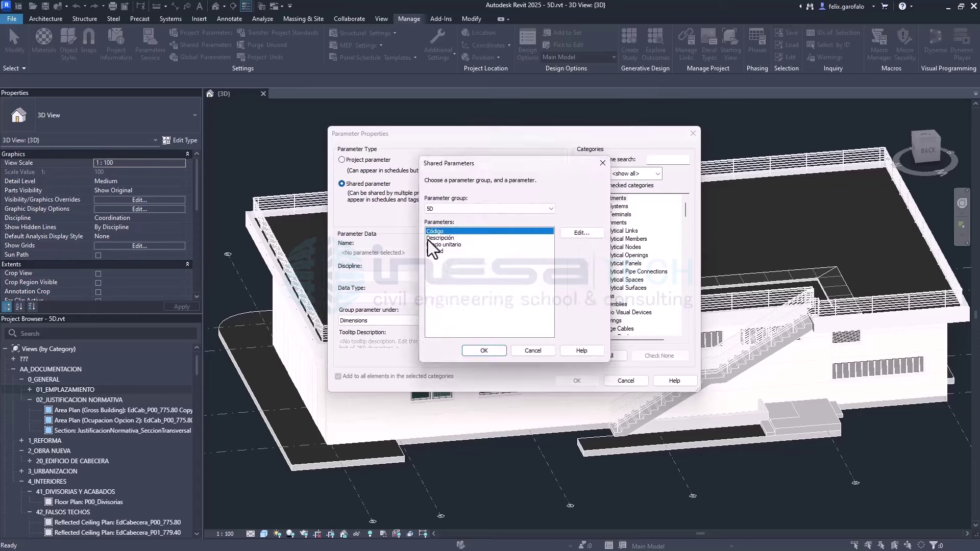
double_click(433, 240)
left_click(386, 320)
scroll(386, 323, "up", 10)
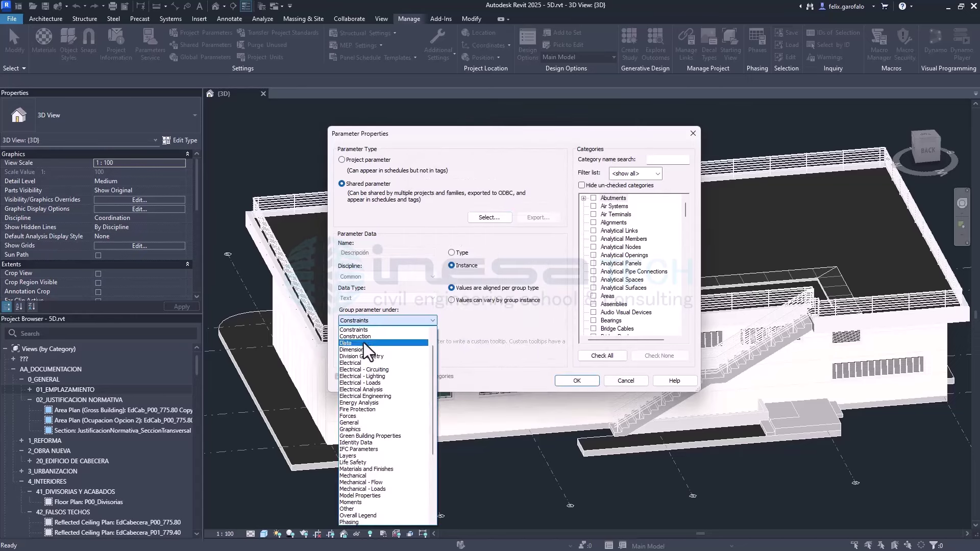
left_click(367, 336)
left_click(591, 355)
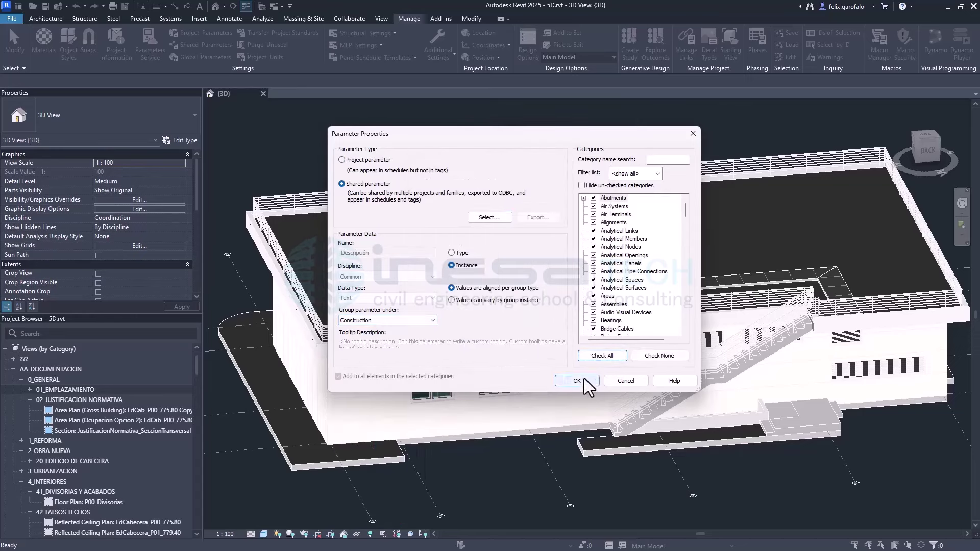
left_click(583, 381)
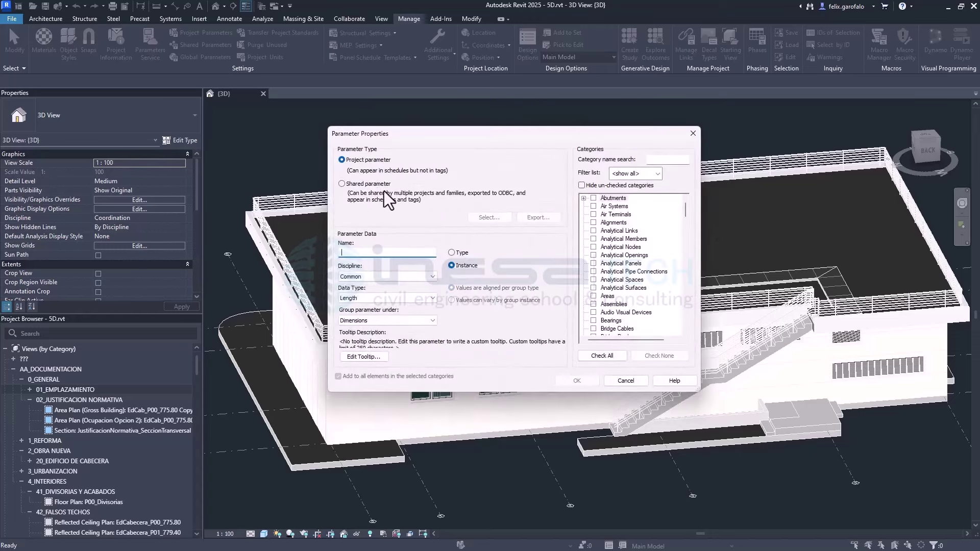
Add shared Precio unitario as a project parameter for all categories
left_click(374, 184)
left_click(488, 217)
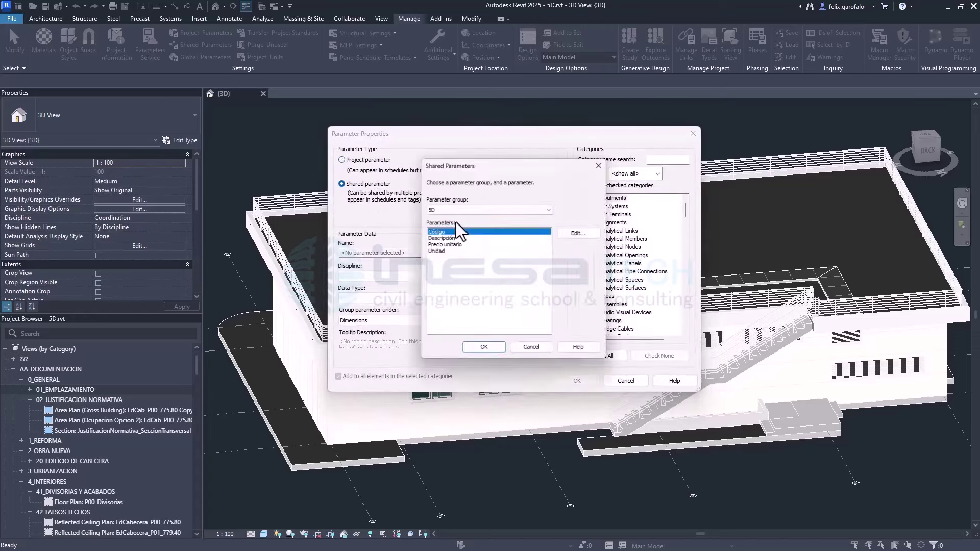
double_click(440, 245)
left_click(373, 320)
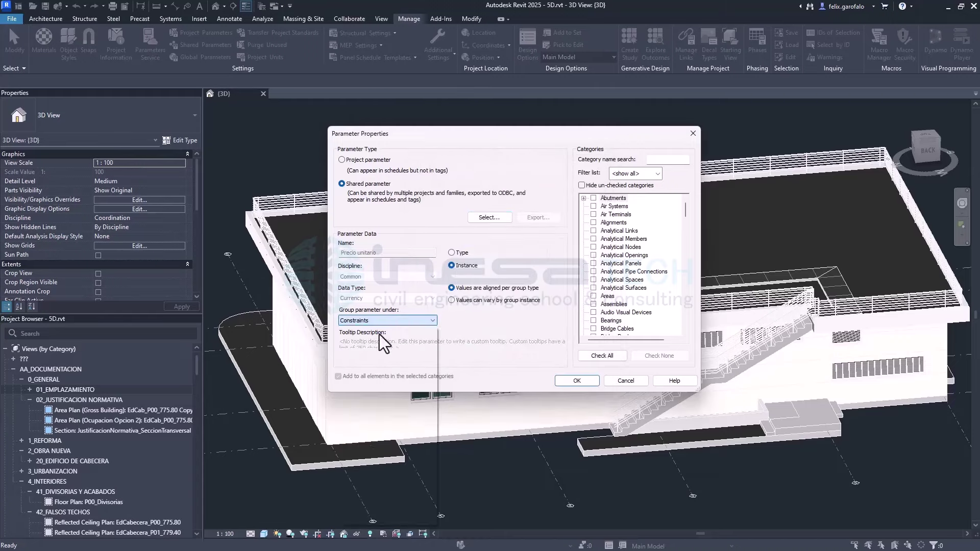
left_click(599, 354)
left_click(577, 380)
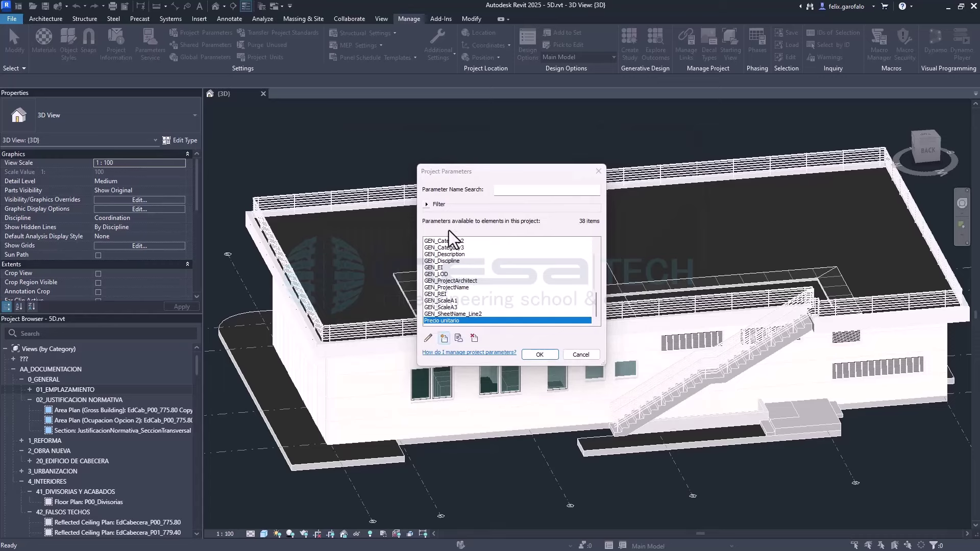
Add shared Unidad under Construction and close Project Parameters with all four additions
left_click(356, 185)
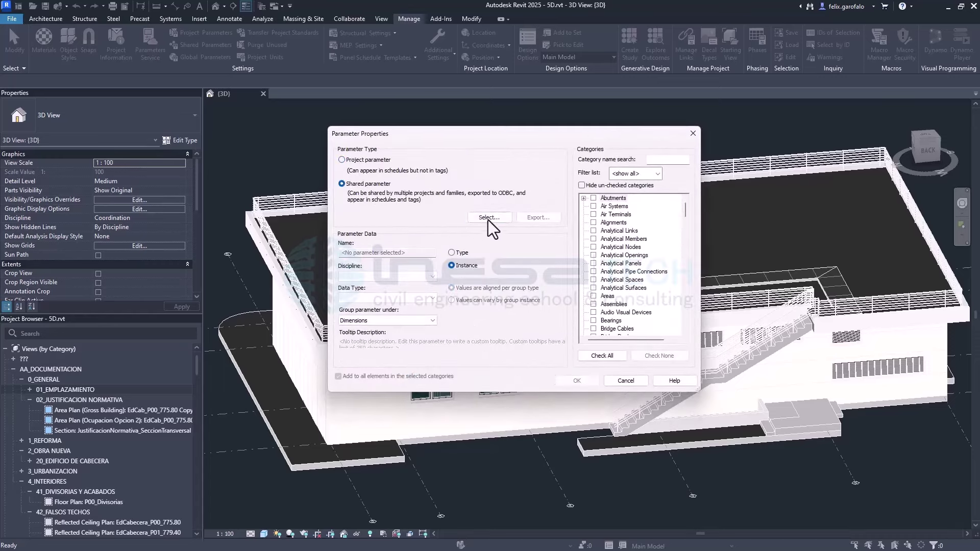
left_click(489, 218)
left_click(439, 251)
double_click(440, 250)
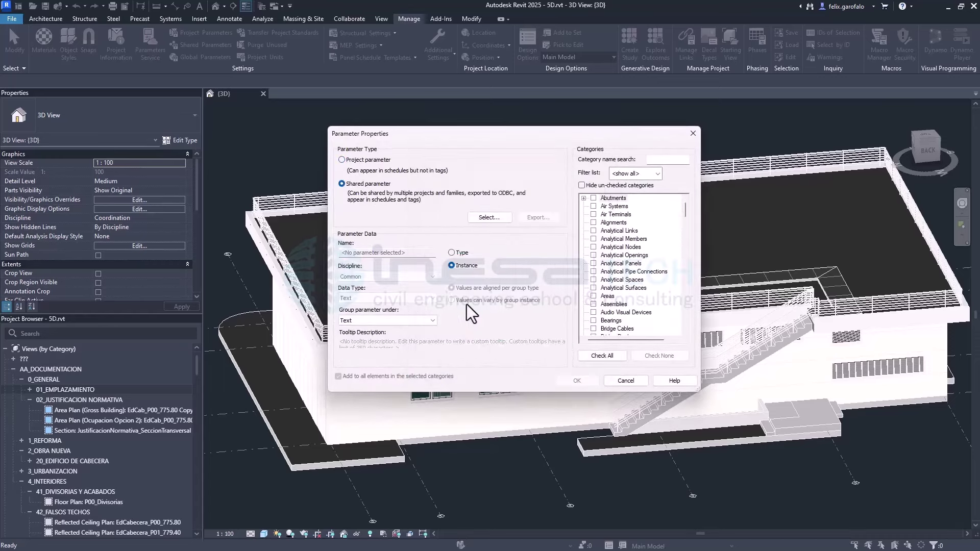
left_click(383, 320)
left_click(370, 336)
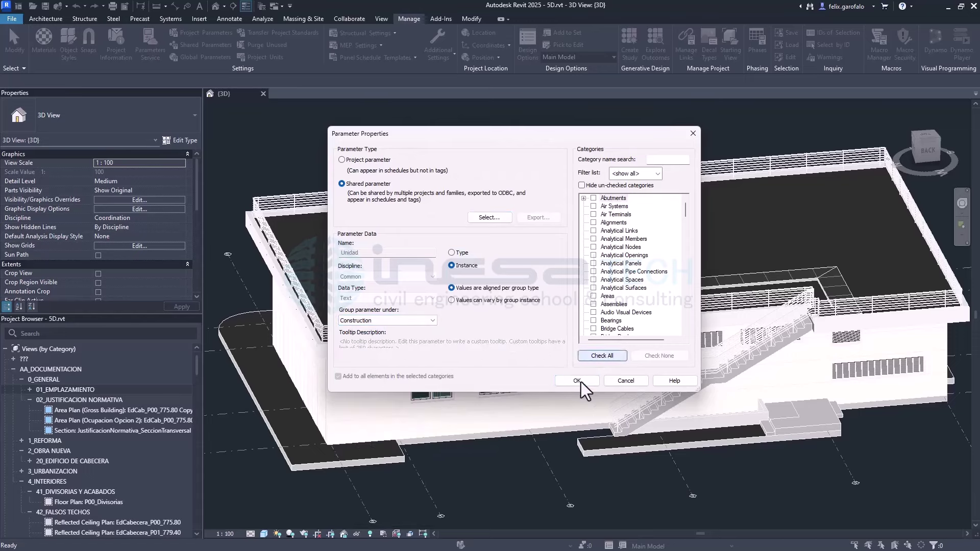
left_click(580, 382)
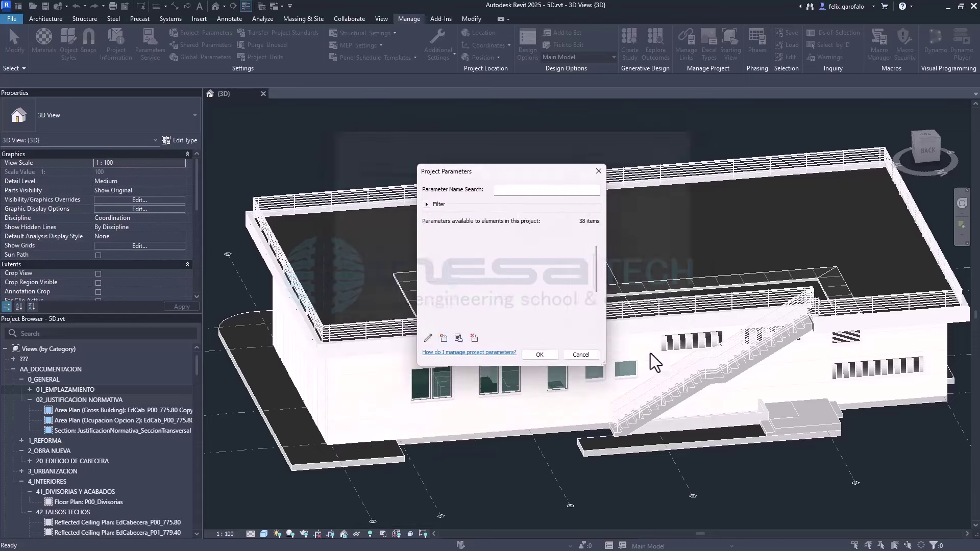
left_click(555, 350)
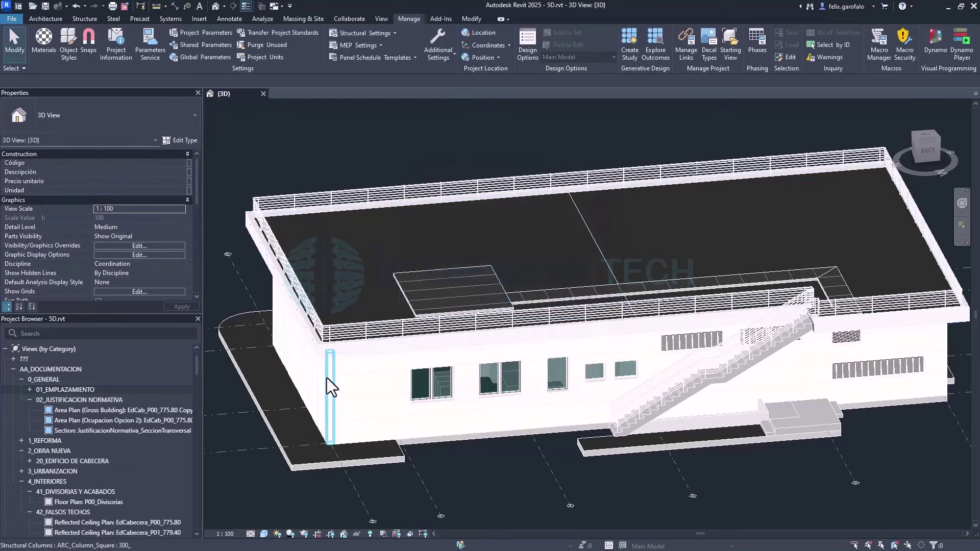
Select the front facade wall to check its new parameters, then deselect it
left_click(375, 441)
scroll(72, 253, "down", 5)
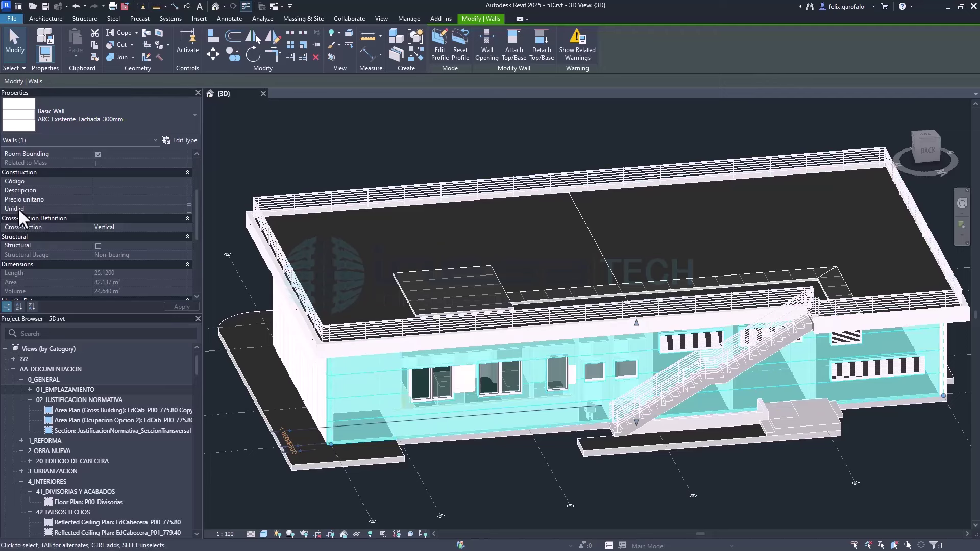
mouse_move(20, 190)
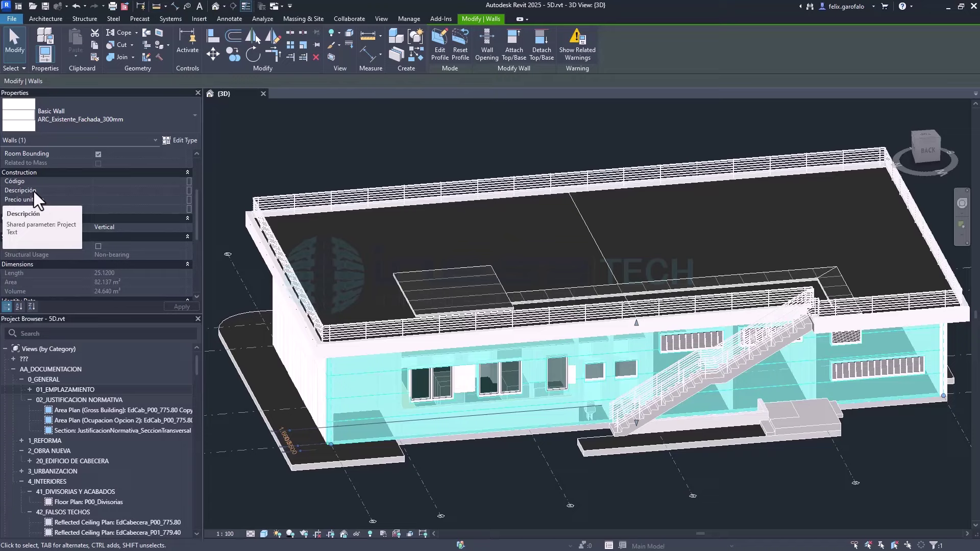
left_click(332, 139)
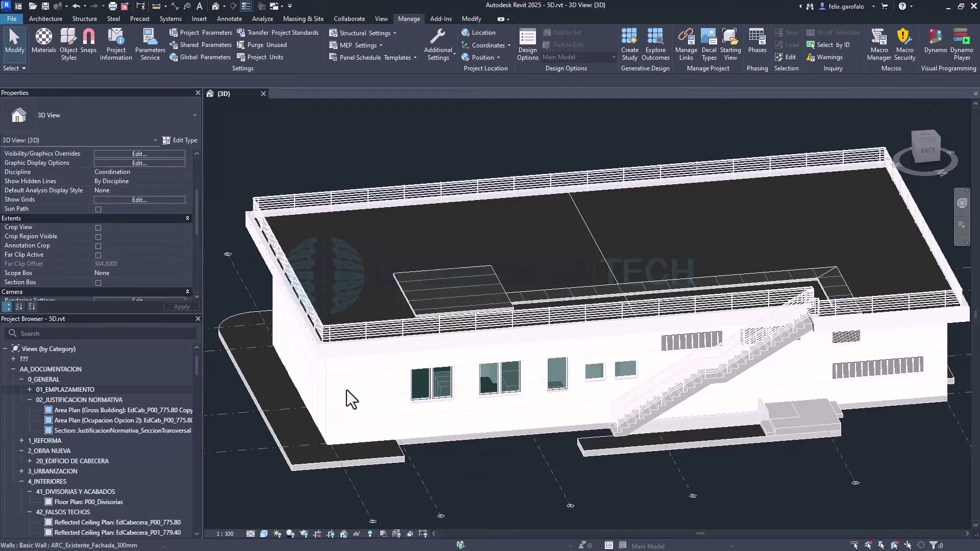
Select all ARC_Existente_Fachada_300mm facade walls visible in the view
left_click(375, 403)
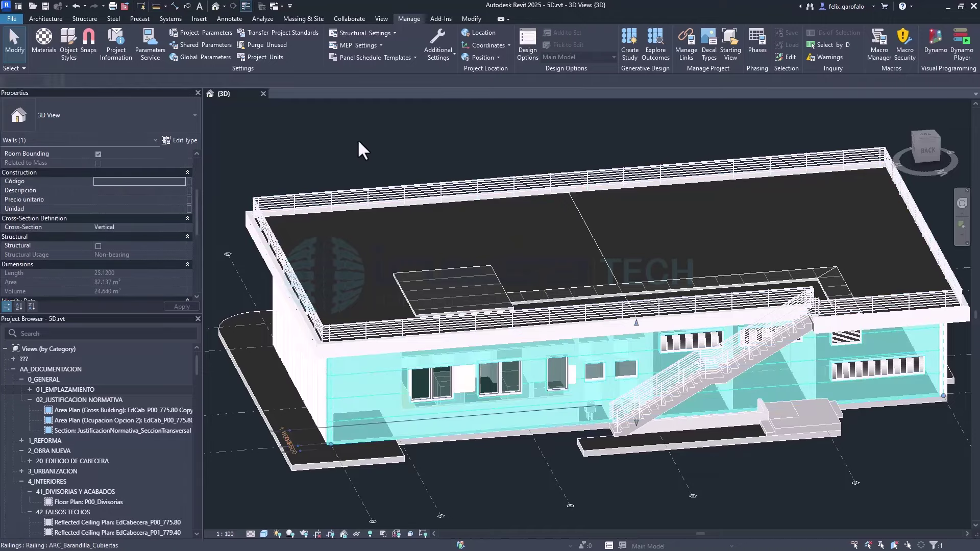
right_click(360, 133)
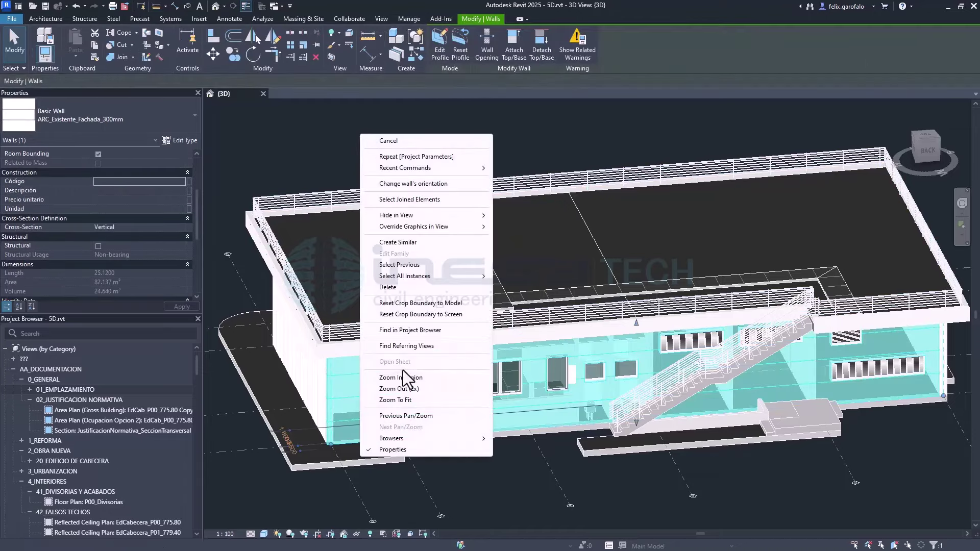
mouse_move(404, 275)
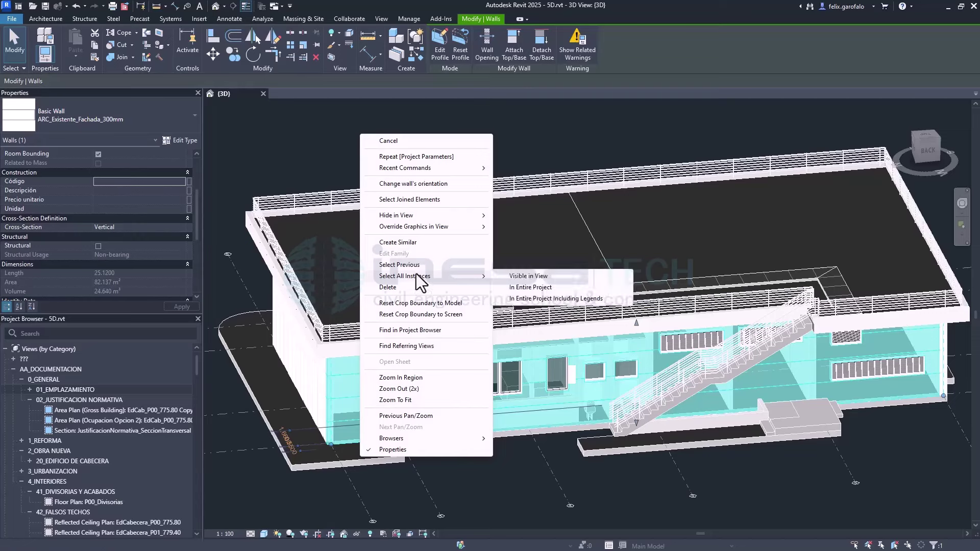
left_click(508, 275)
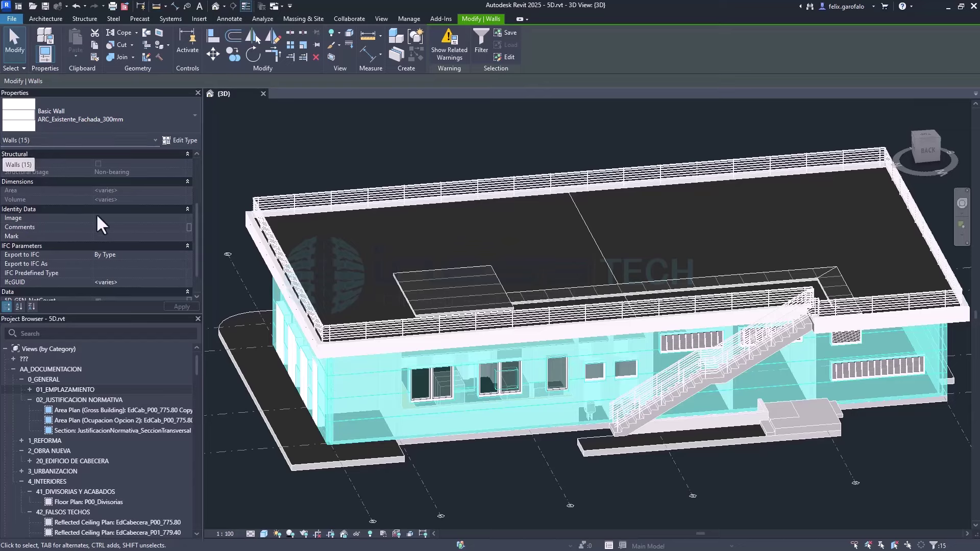
scroll(110, 244, "down", 2)
scroll(104, 246, "up", 3)
scroll(104, 246, "up", 3)
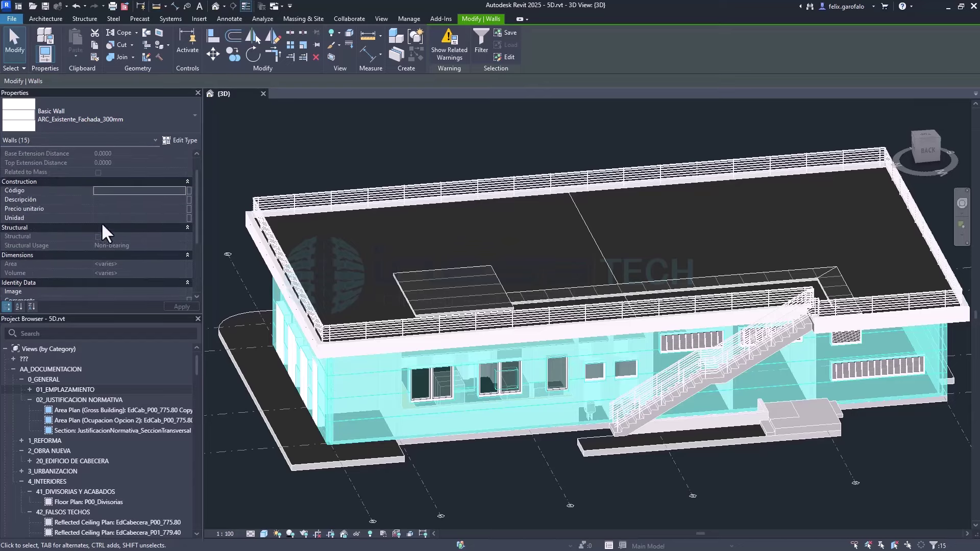
Set Código ME00120 and Descripción 'CONSTRUCCIÓN DE MURO EXTERIOR CON REB…'
left_click(116, 190)
type("ME0020")
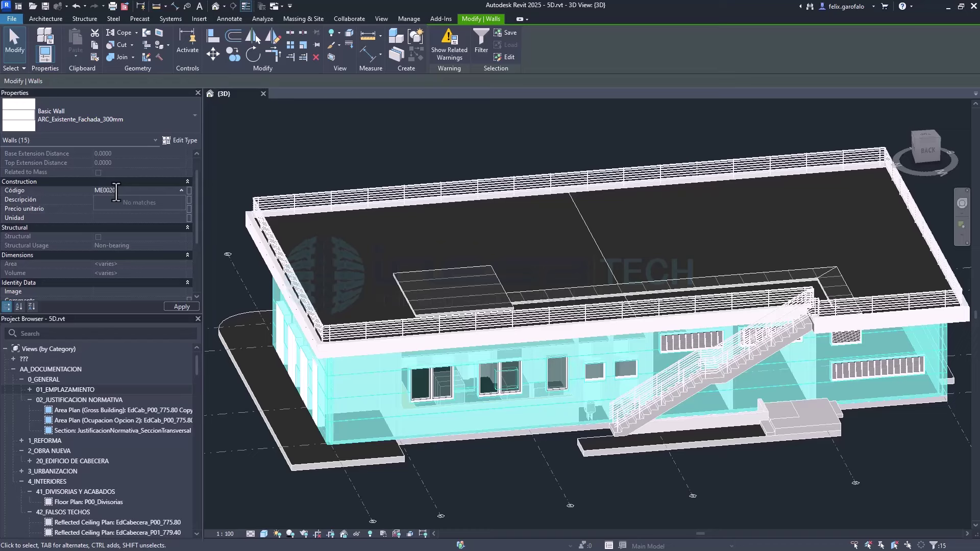
key("Return")
type("1")
left_click(123, 203)
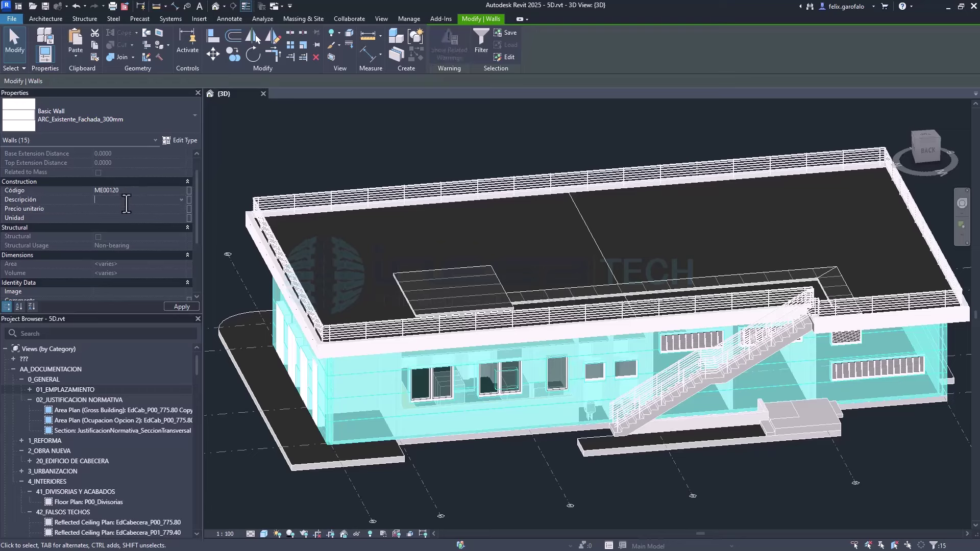
type("CO")
type("NSTREU")
key("BackSpace")
key("BackSpace")
key("BackSpace")
type("RUCCIÓN ")
type("DE MURO EXTERI")
type("OR")
type(" CON REB")
key("Return")
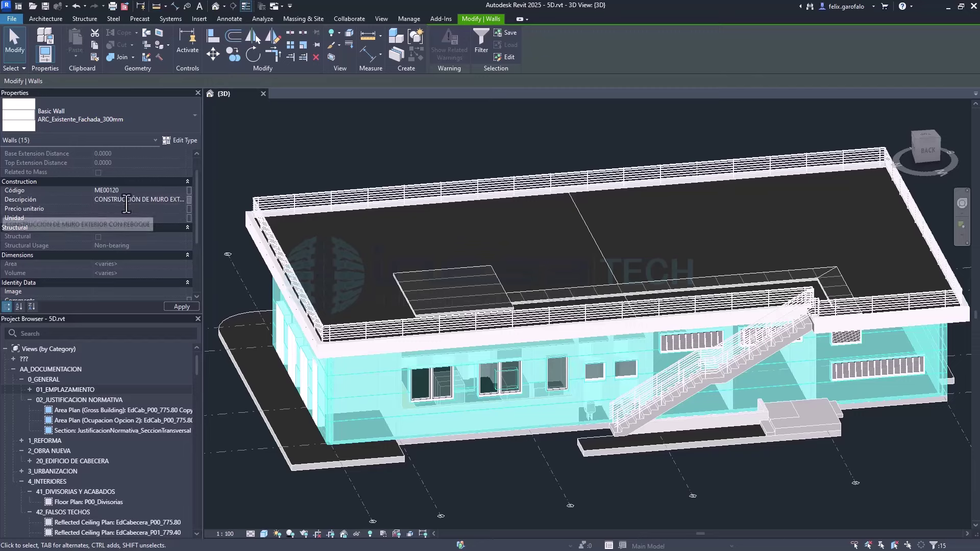
Set Precio unitario 100.00 and Unidad M2, then deselect the walls
key("Tab")
type("100")
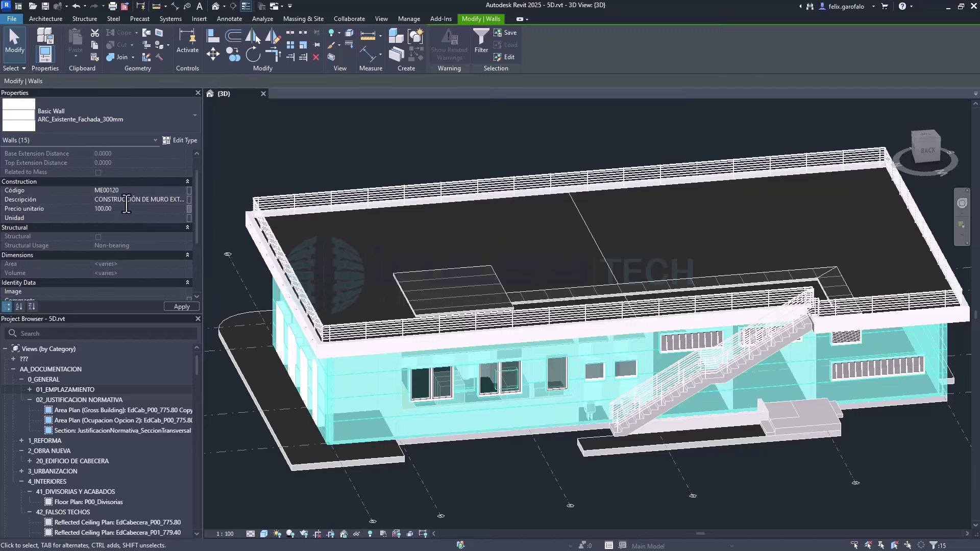
key("Tab")
type("M2")
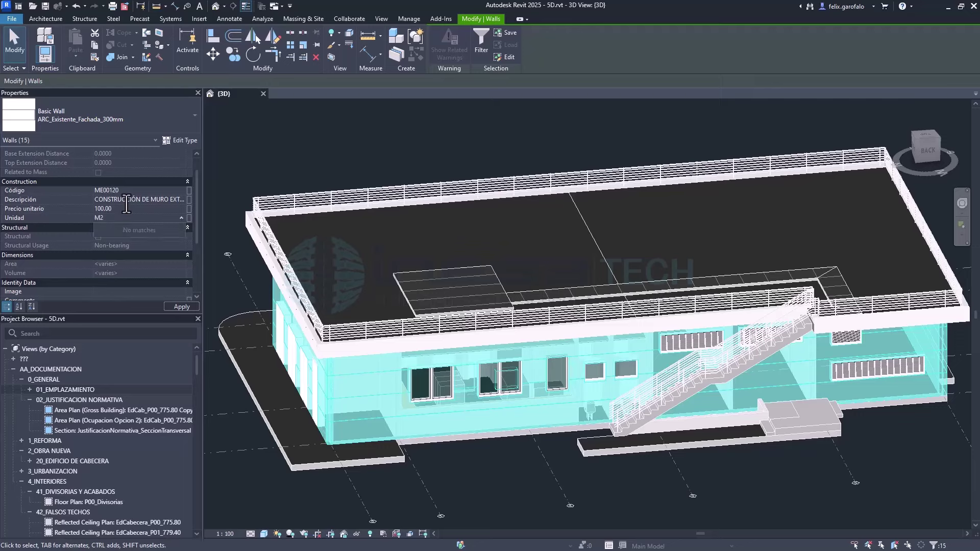
key("Return")
left_click(341, 142)
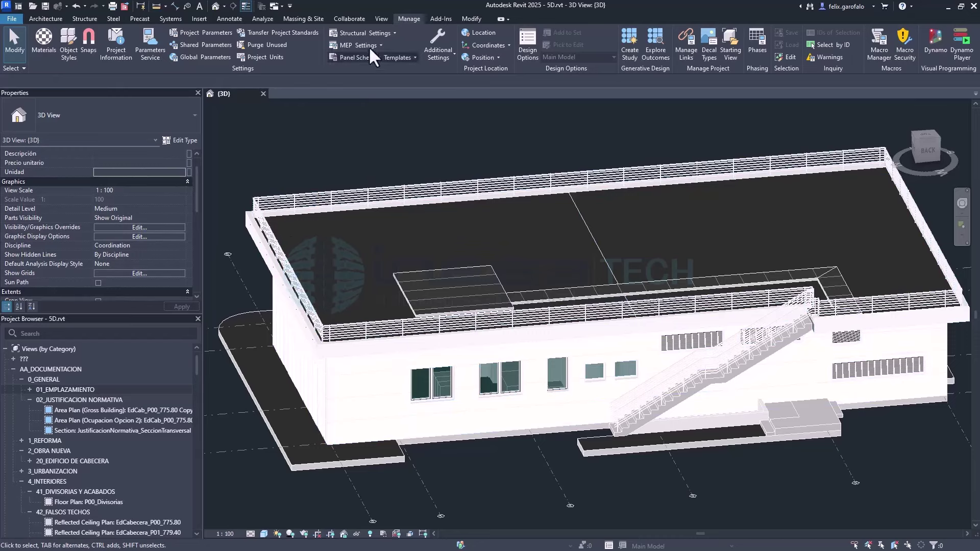
Start a new Walls schedule from Schedule/Quantities and select its proposed name, Wall Schedule
left_click(384, 19)
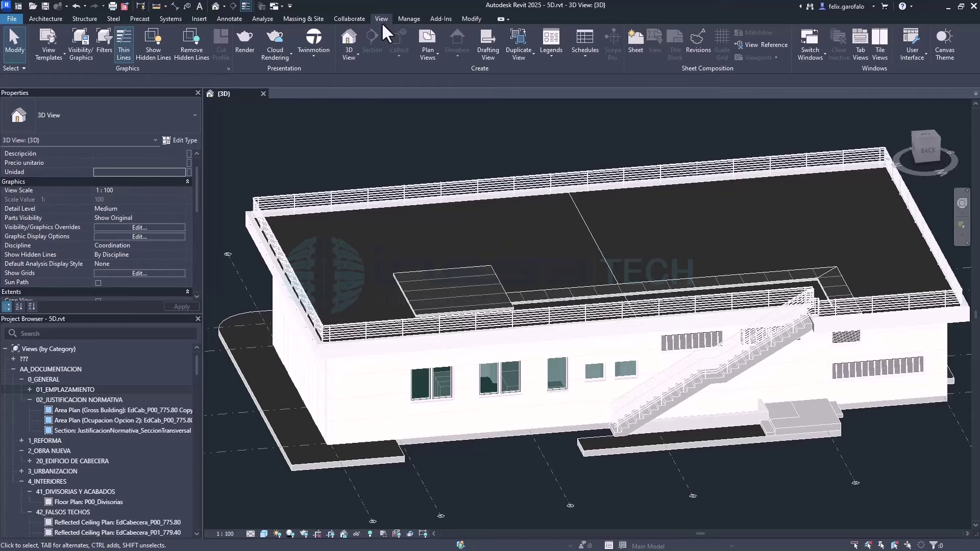
left_click(590, 58)
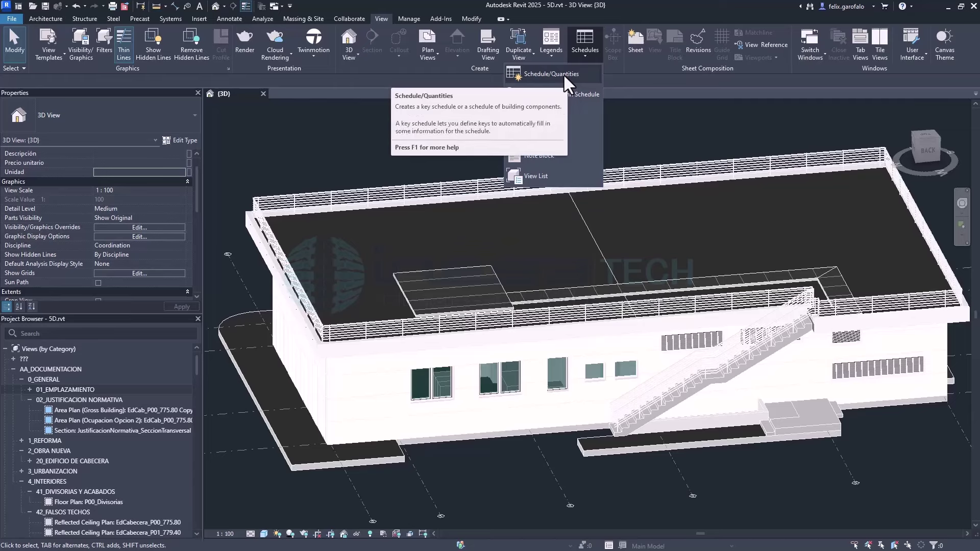
left_click(563, 74)
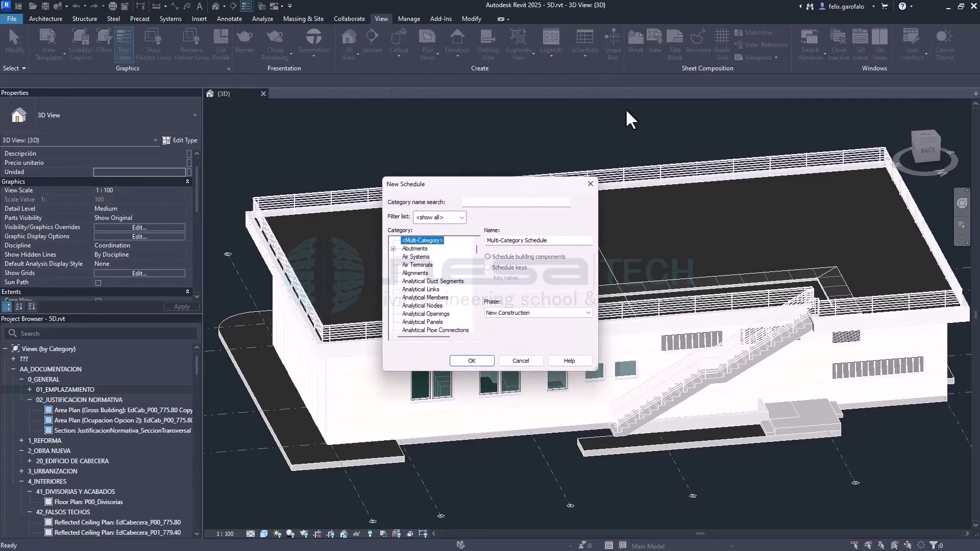
left_click(428, 298)
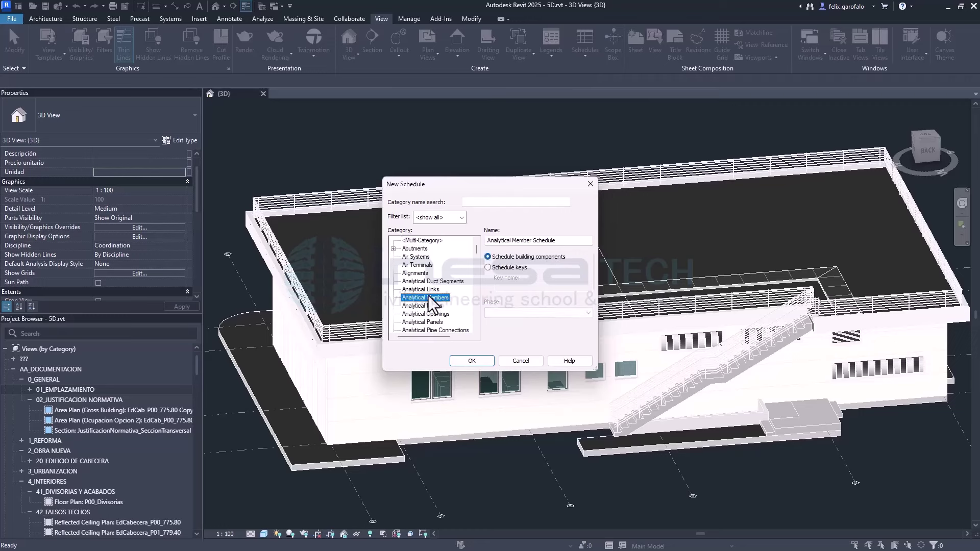
key("w")
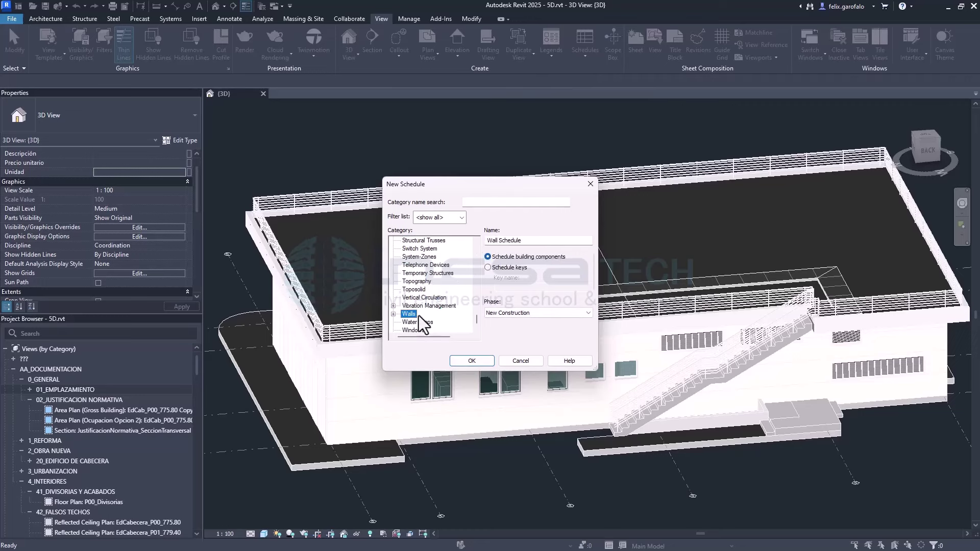
left_click_drag(536, 239, 462, 237)
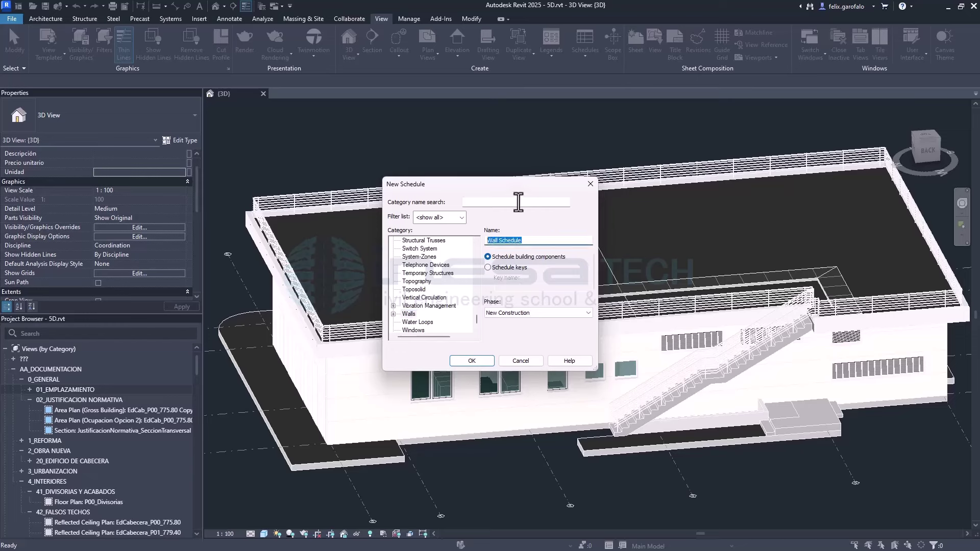
left_click_drag(523, 182, 357, 115)
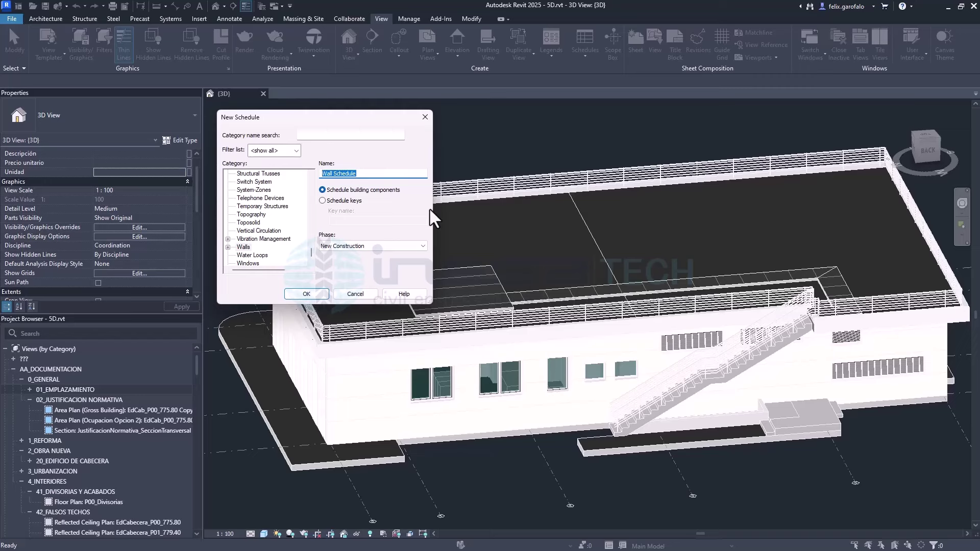
Name the walls schedule CM - Muros and create it
type("C")
type("u")
type("ros")
left_click(311, 294)
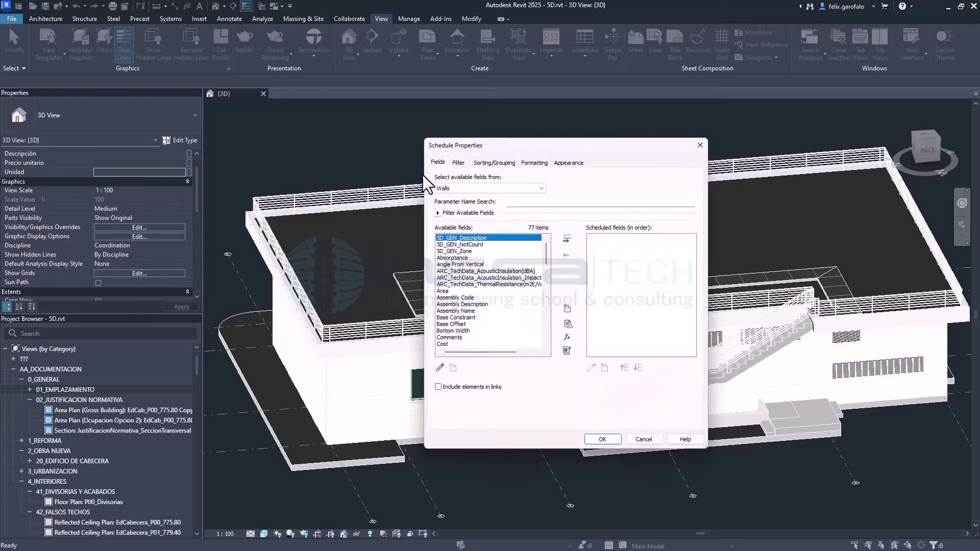
left_click_drag(559, 153, 478, 133)
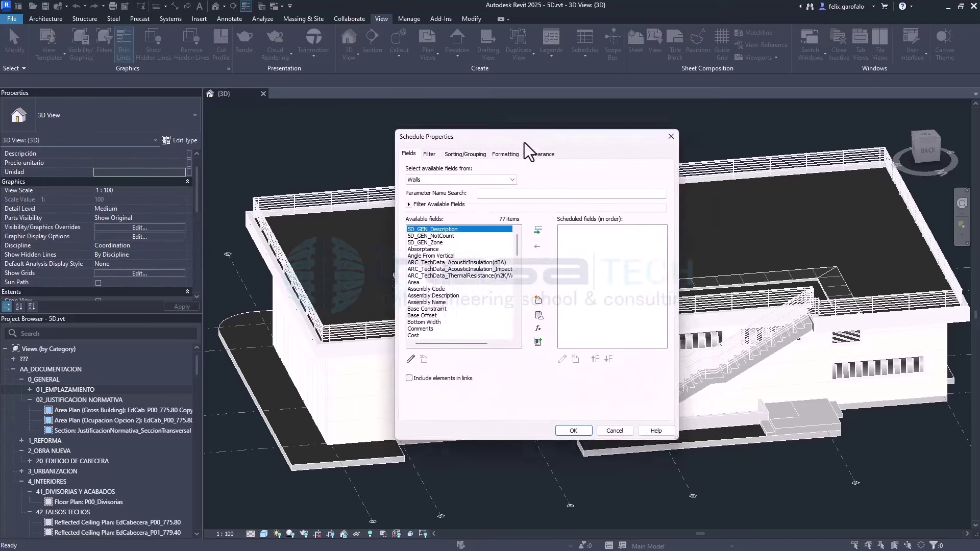
Add the Código and Descripción fields to the schedule columns
left_click(393, 290)
left_click(389, 316)
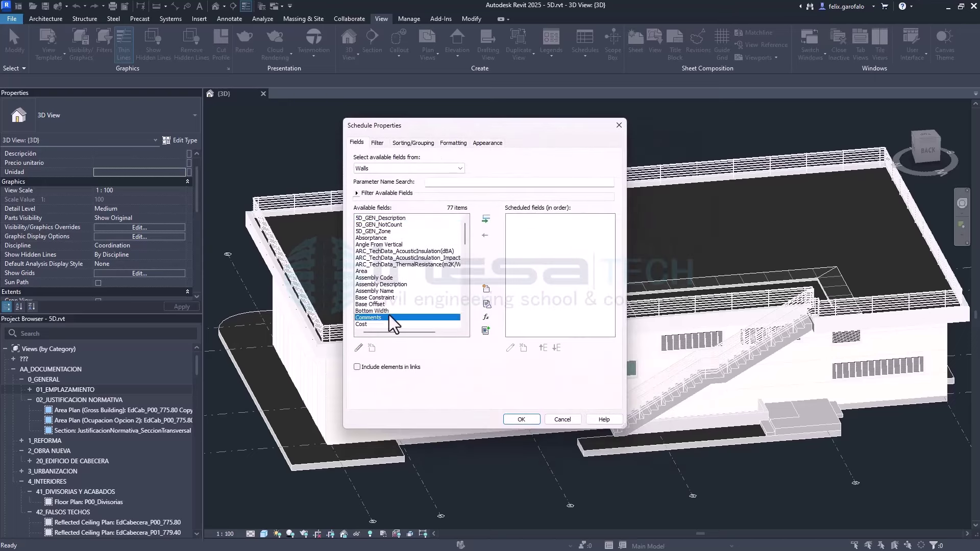
scroll(387, 323, "down", 2)
scroll(391, 311, "down", 1)
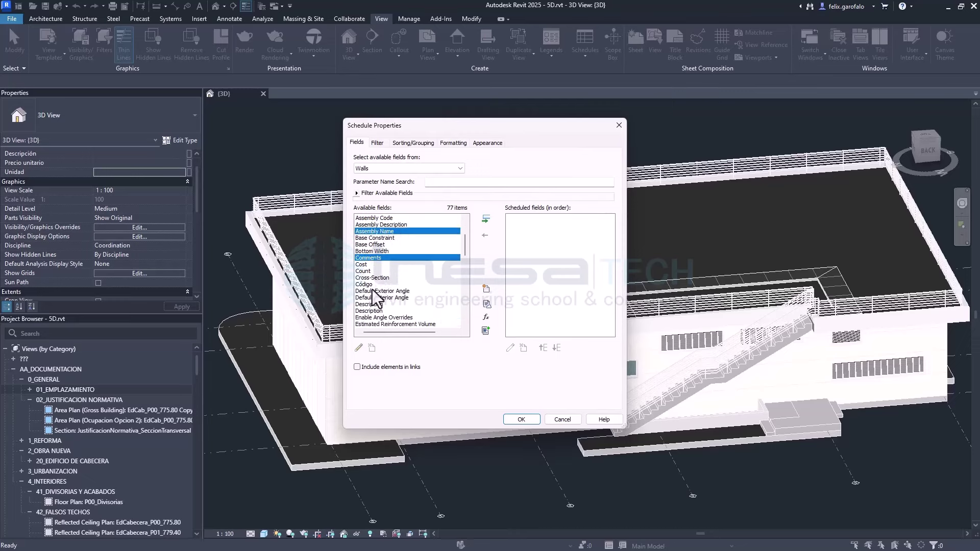
left_click(380, 284, "ctrl")
left_click(485, 221)
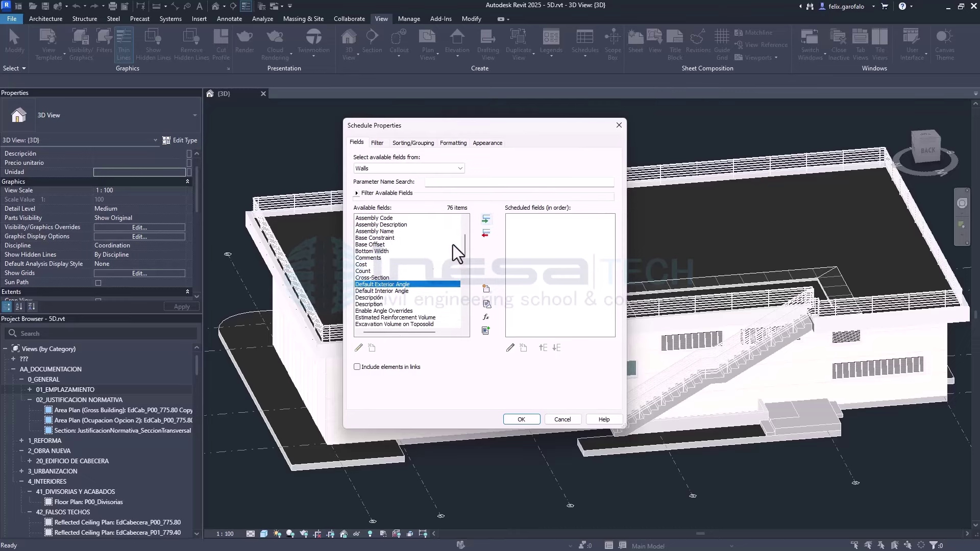
left_click(375, 298)
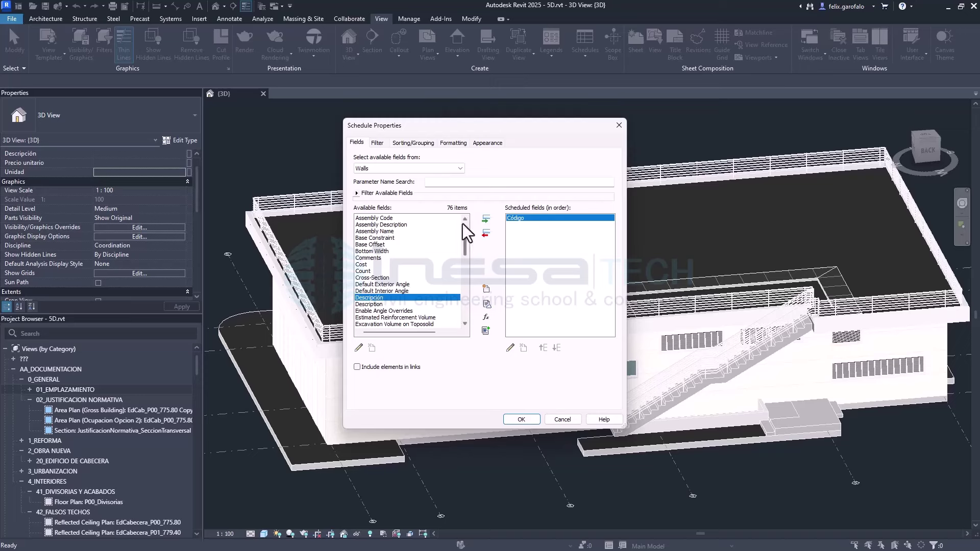
left_click(486, 221)
Add the Unidad field to the schedule columns
left_click(408, 284)
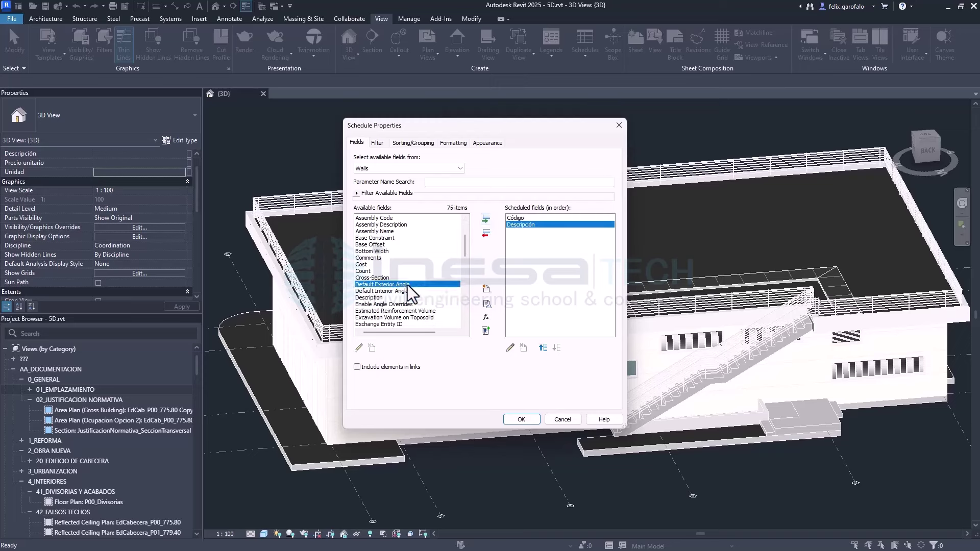
key("u")
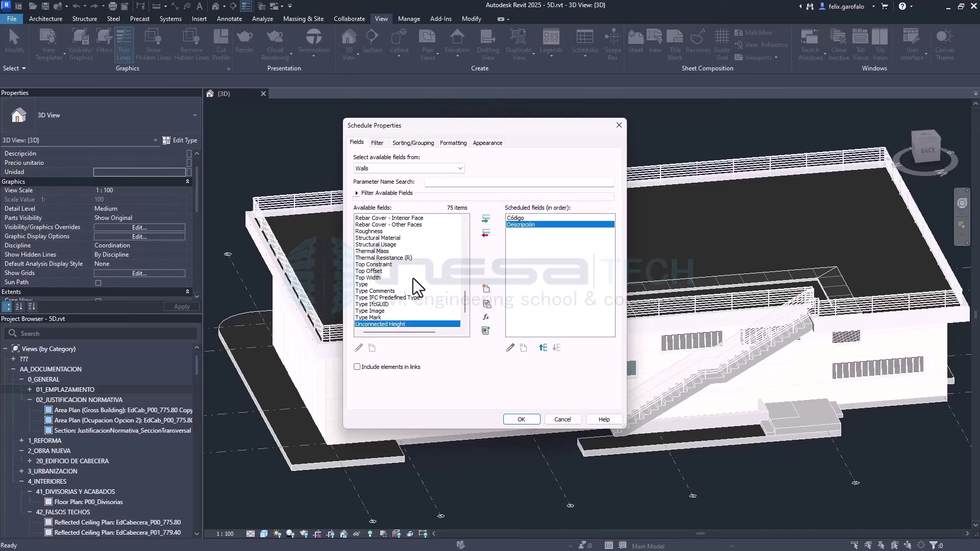
scroll(390, 295, "down", 1)
scroll(390, 292, "down", 1)
left_click(366, 304)
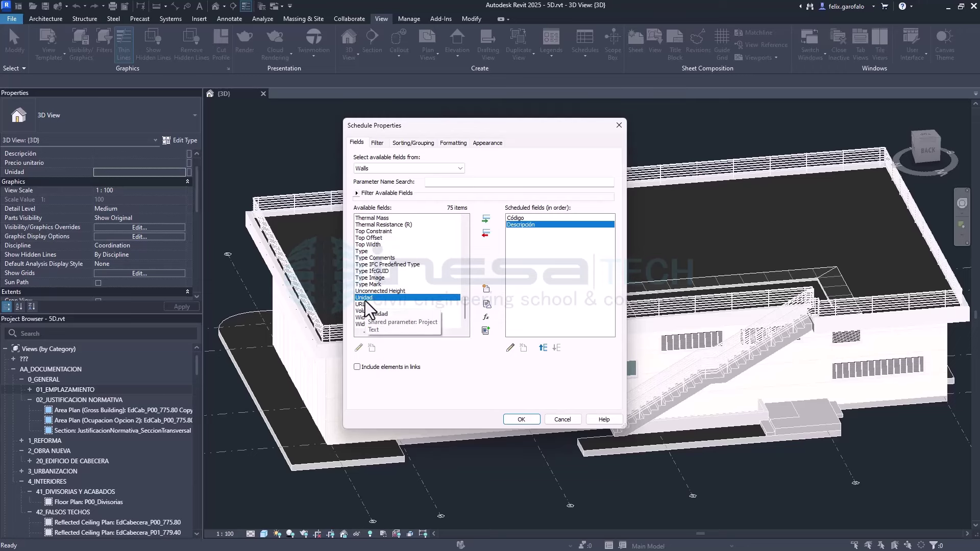
left_click(485, 222)
left_click(404, 282)
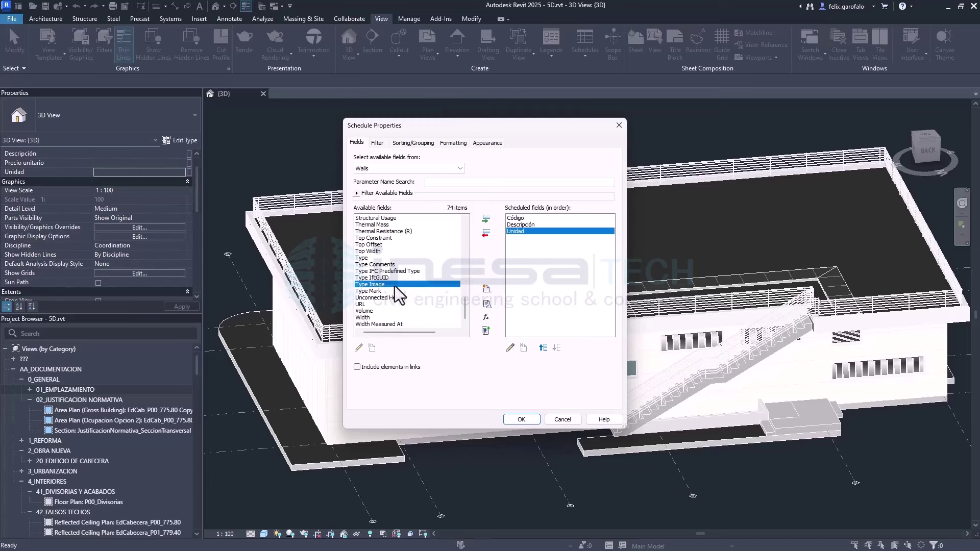
left_click(410, 257)
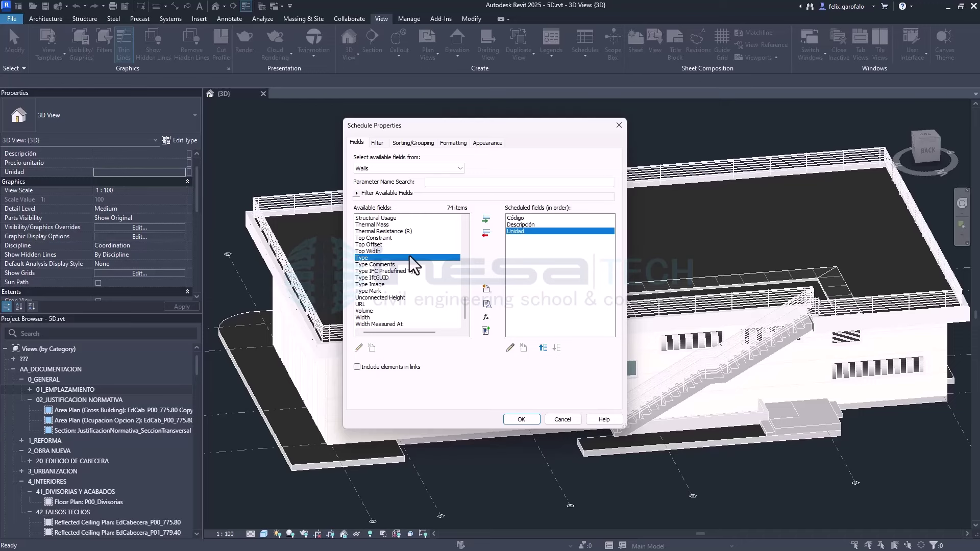
Add the Area and Precio unitario fields to the scheduled fields
key("Home")
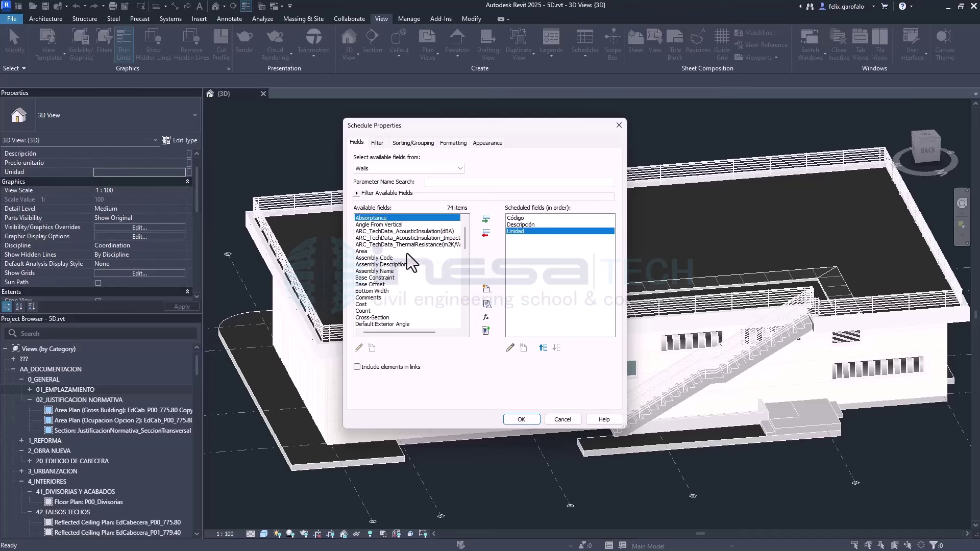
left_click(361, 252)
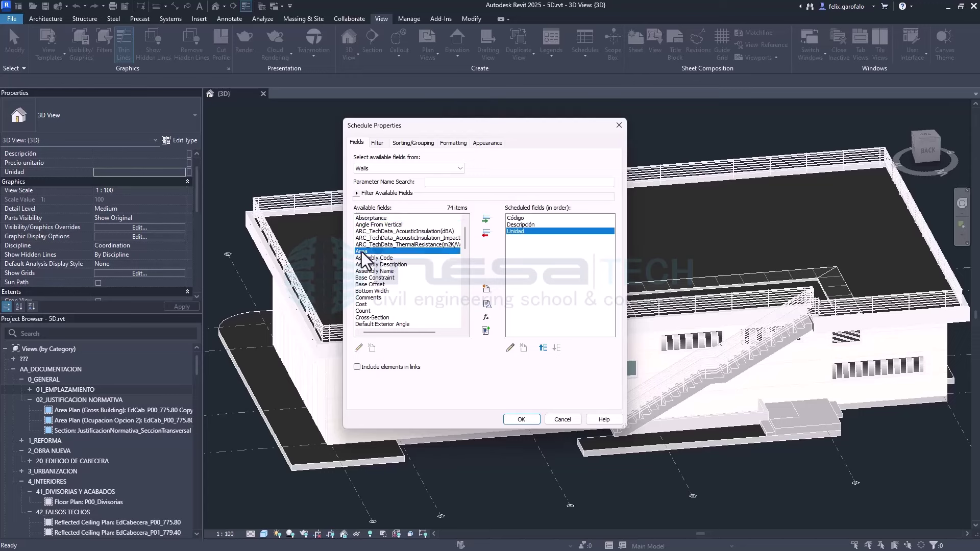
left_click(486, 219)
left_click(428, 297)
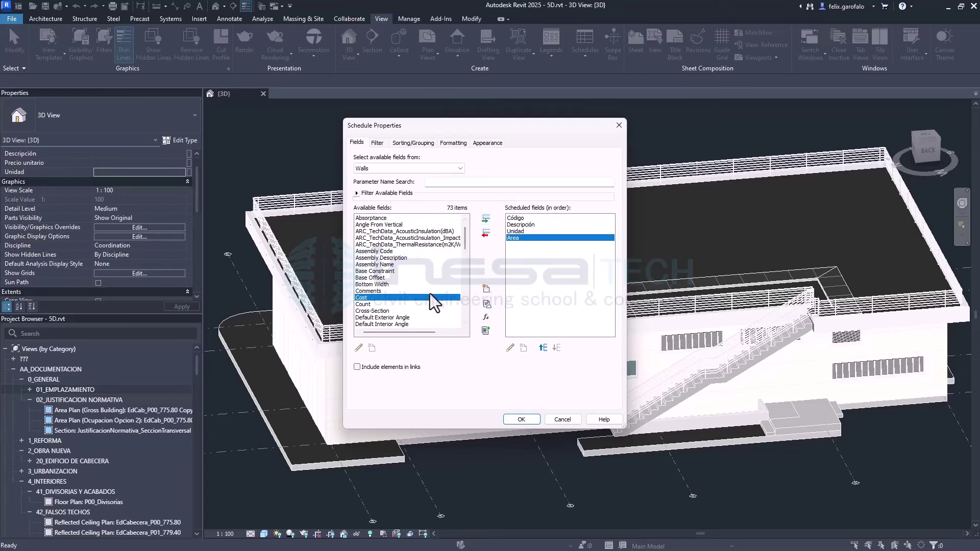
type("pr")
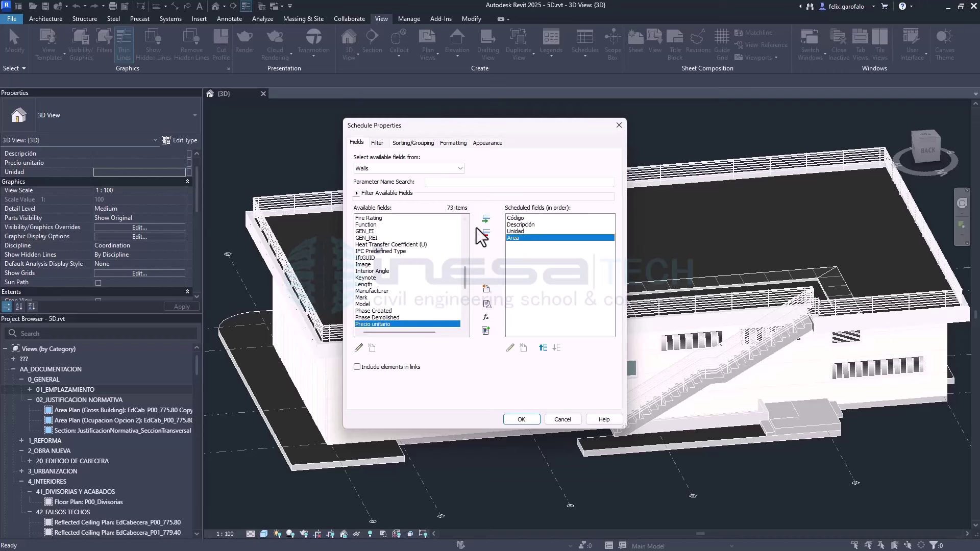
left_click(486, 219)
left_click(406, 284)
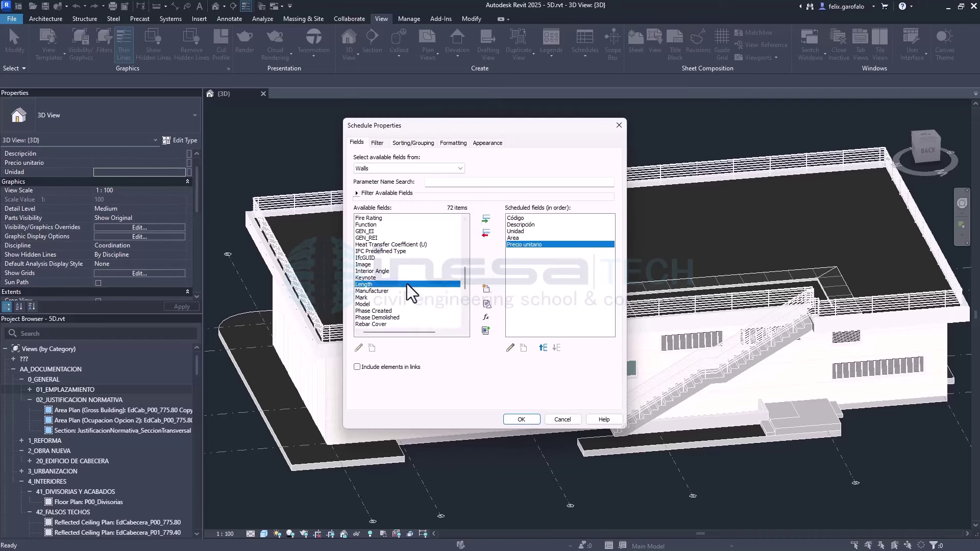
Create a calculated field named Total with Currency as its type
left_click(485, 318)
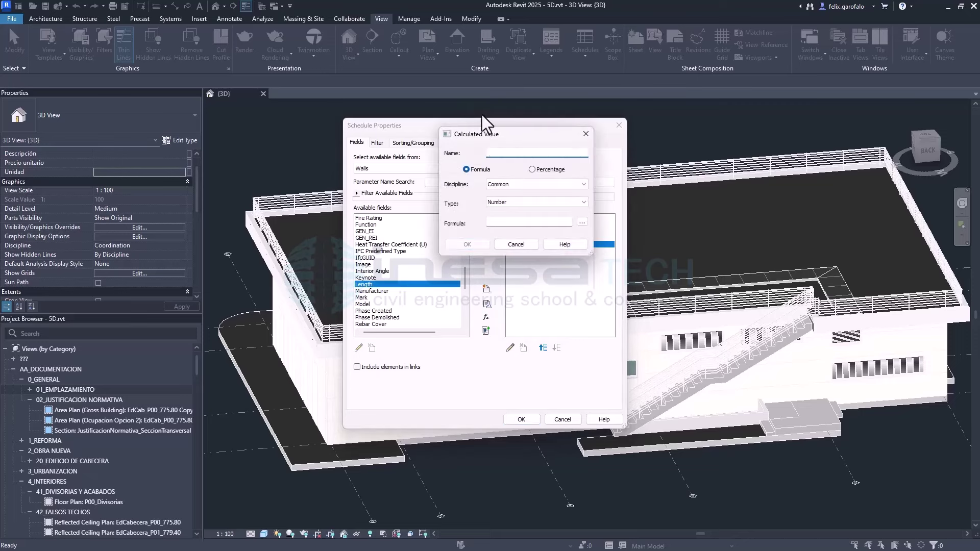
left_click_drag(499, 134, 335, 183)
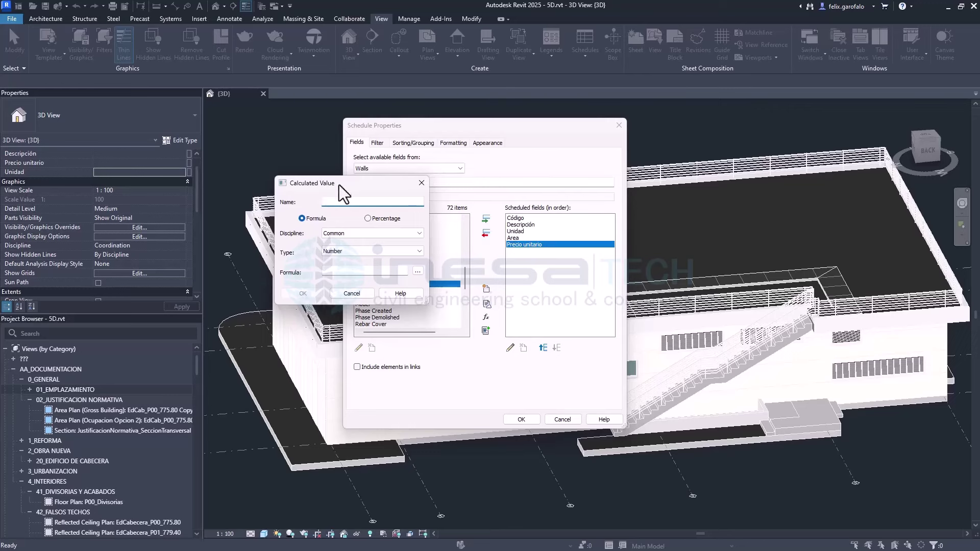
left_click_drag(339, 185, 393, 188)
type("Total")
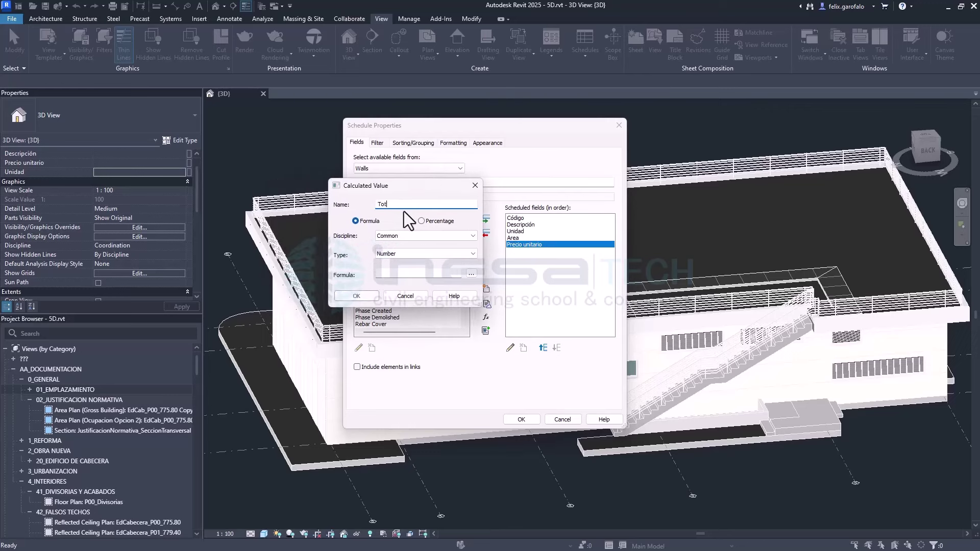
left_click(405, 253)
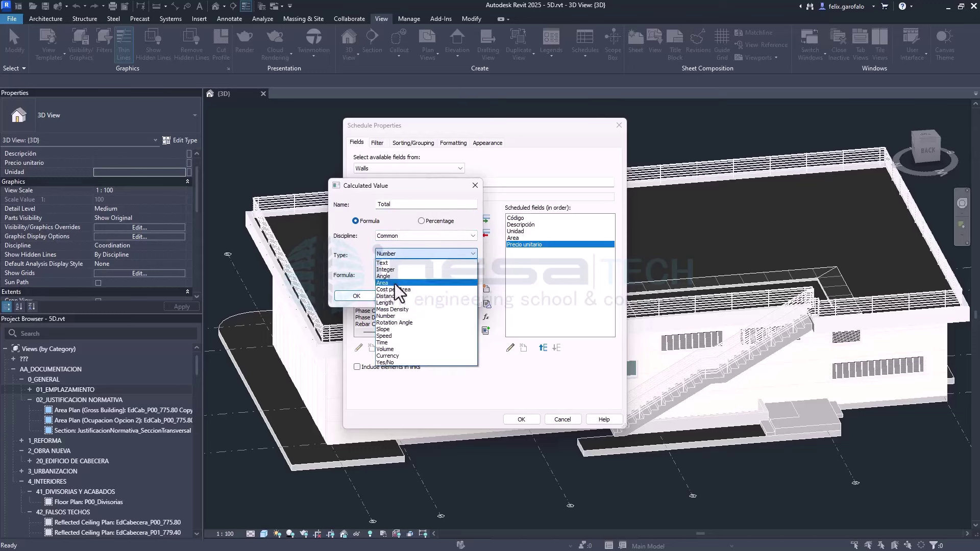
left_click(388, 356)
Build the Total formula Area * Precio unitario from the field list
left_click(471, 274)
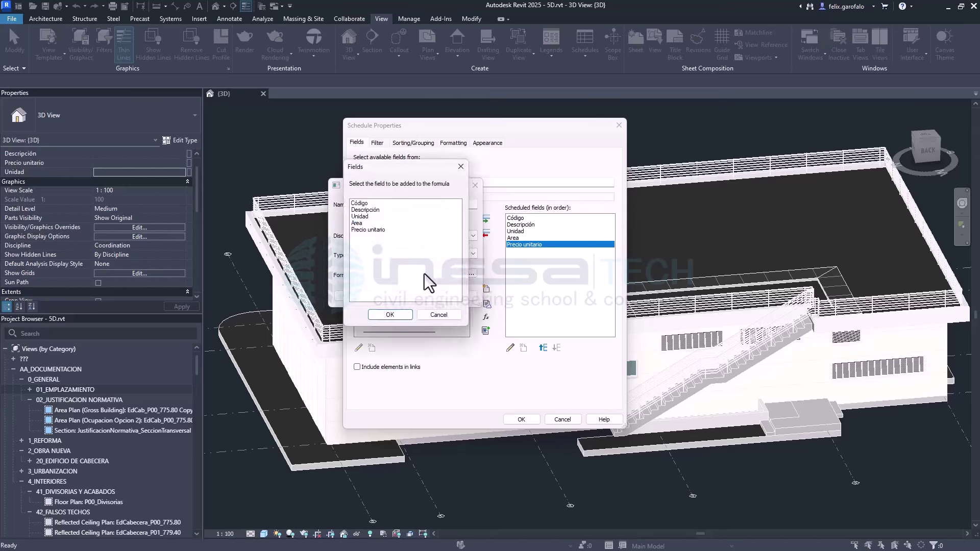
double_click(361, 223)
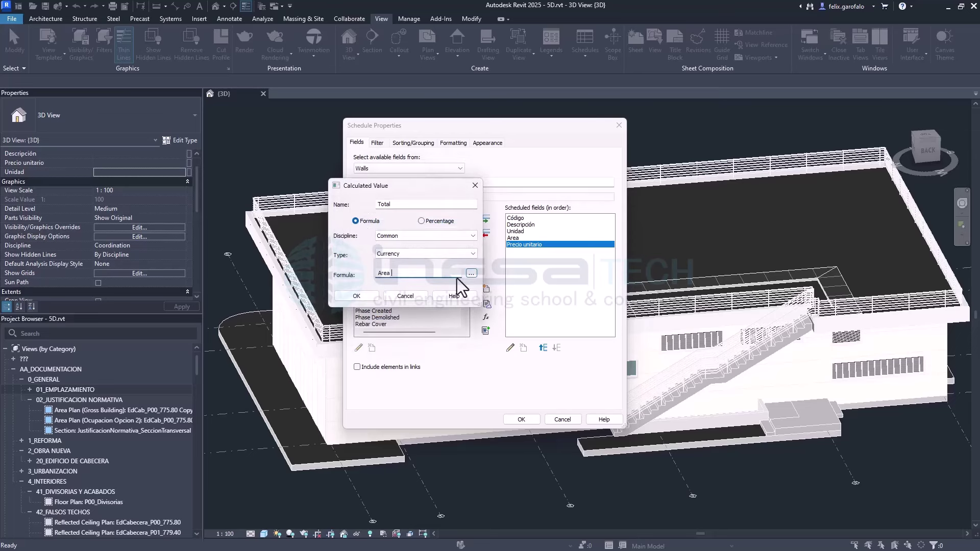
type("*")
left_click(472, 274)
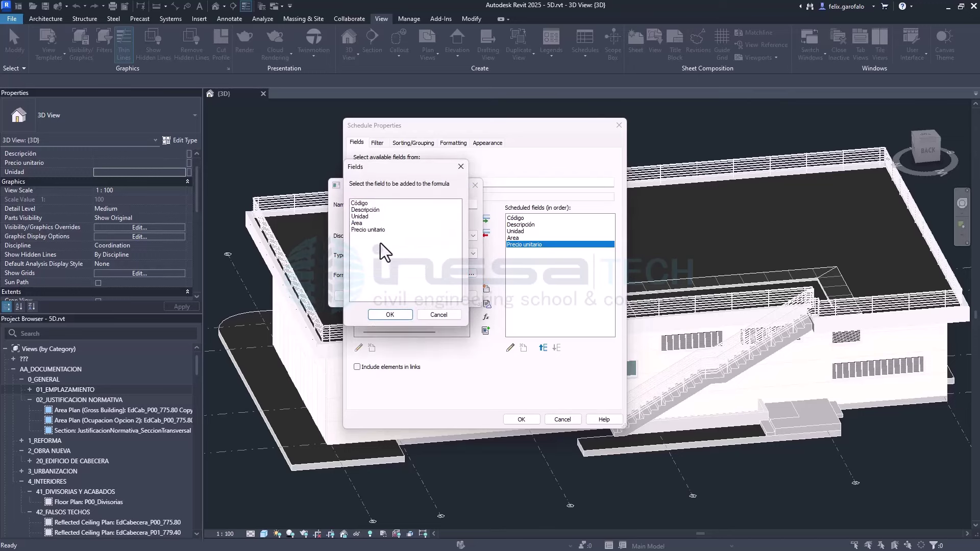
left_click(397, 315)
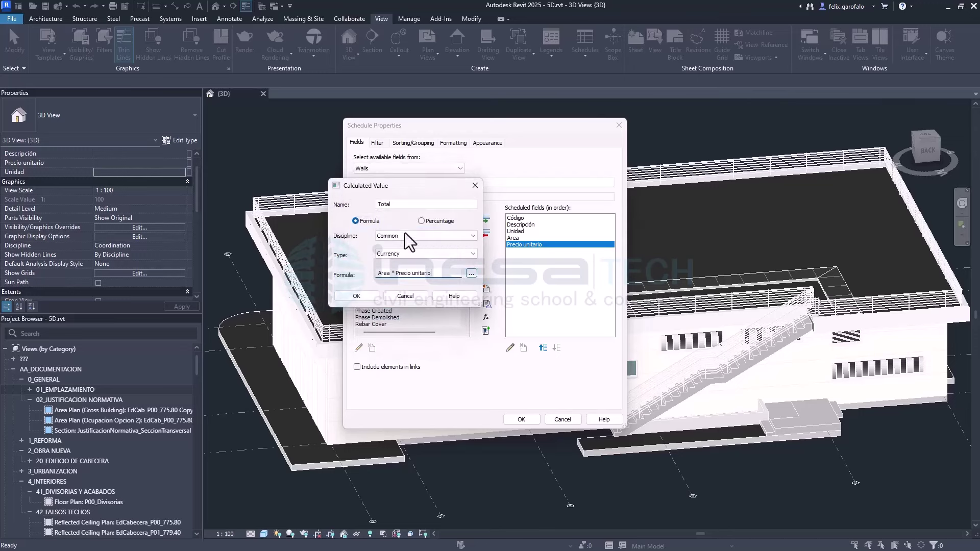
left_click_drag(401, 190, 505, 139)
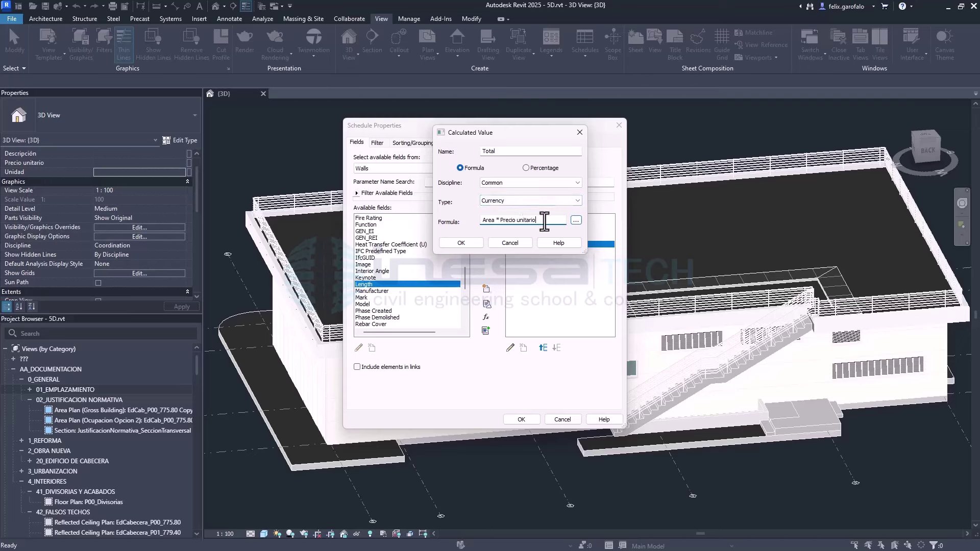
After the inconsistent units error, change the Total formula to Area * Precio unitario / (1m*1m)
left_click(459, 245)
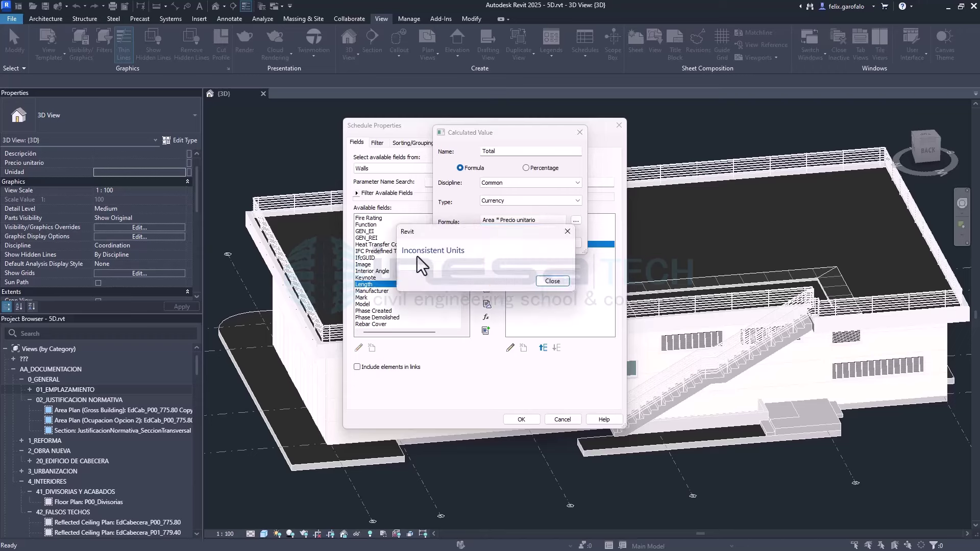
left_click(552, 282)
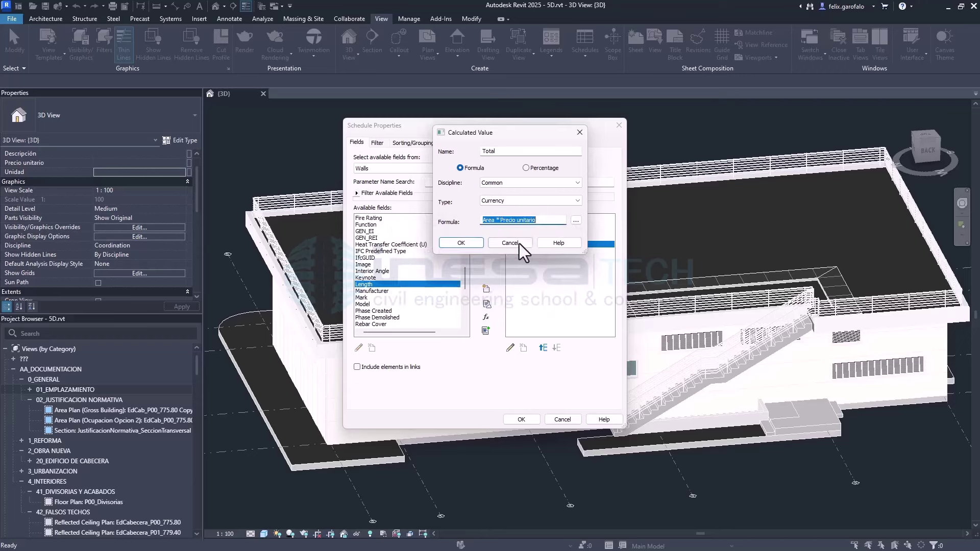
left_click(548, 220)
type("/ (")
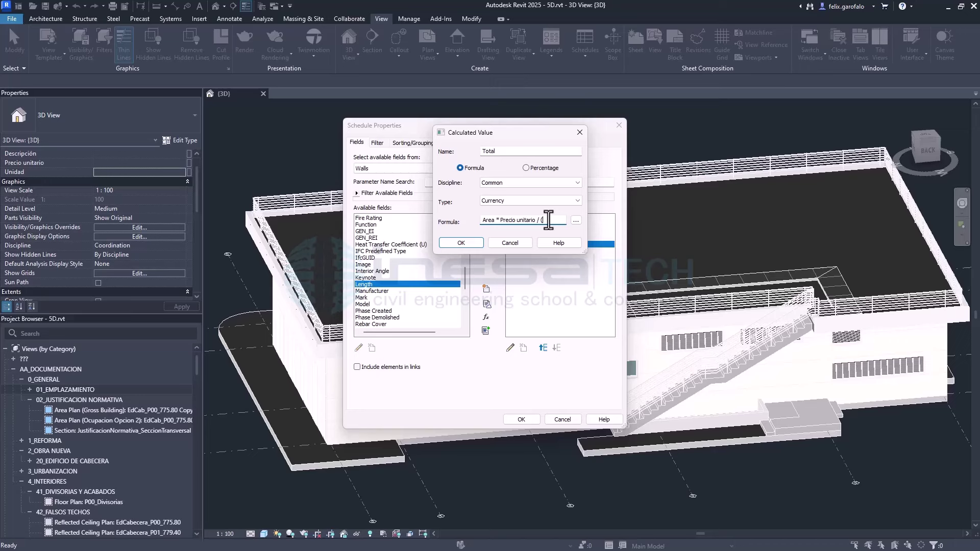
type("1m*")
type("1m)")
left_click(455, 243)
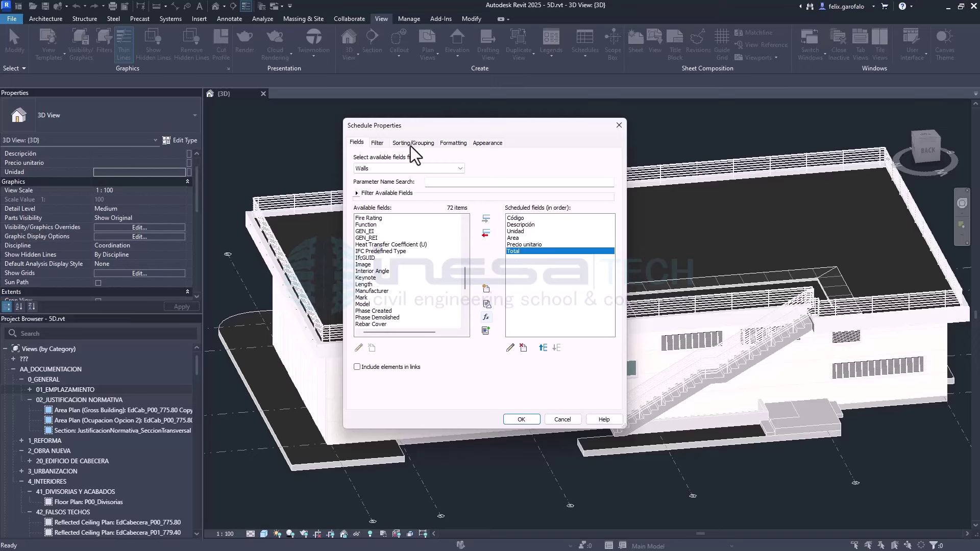
In Formatting, select the Area field's heading text to replace it with Cantidad
left_click(452, 142)
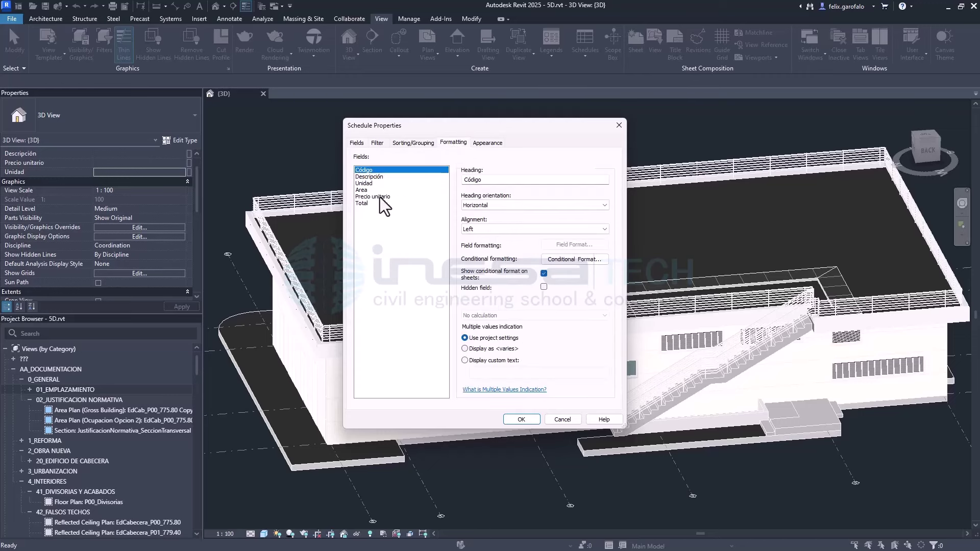
left_click(366, 191)
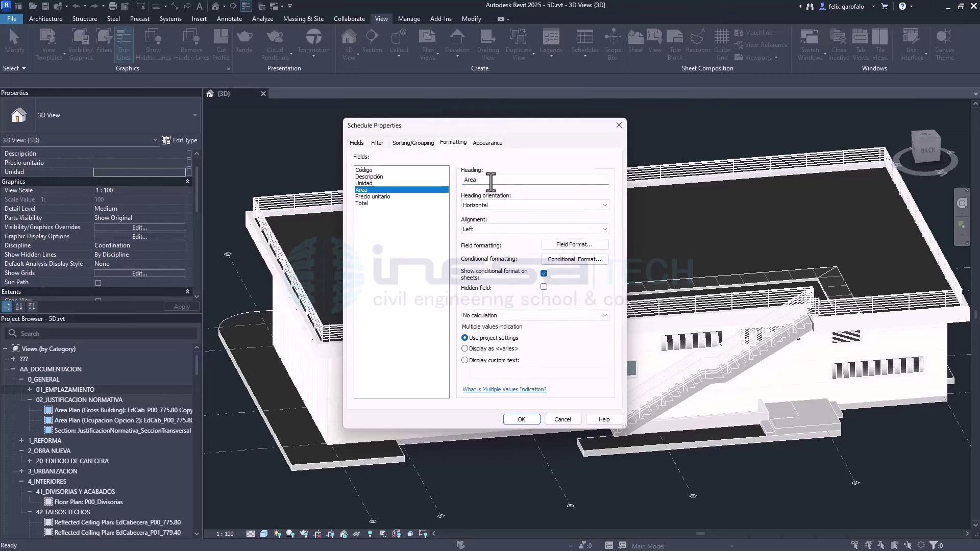
double_click(474, 180)
type("Cantidad")
Apply the schedule settings and scroll through the resulting CM - Muros schedule
left_click(512, 416)
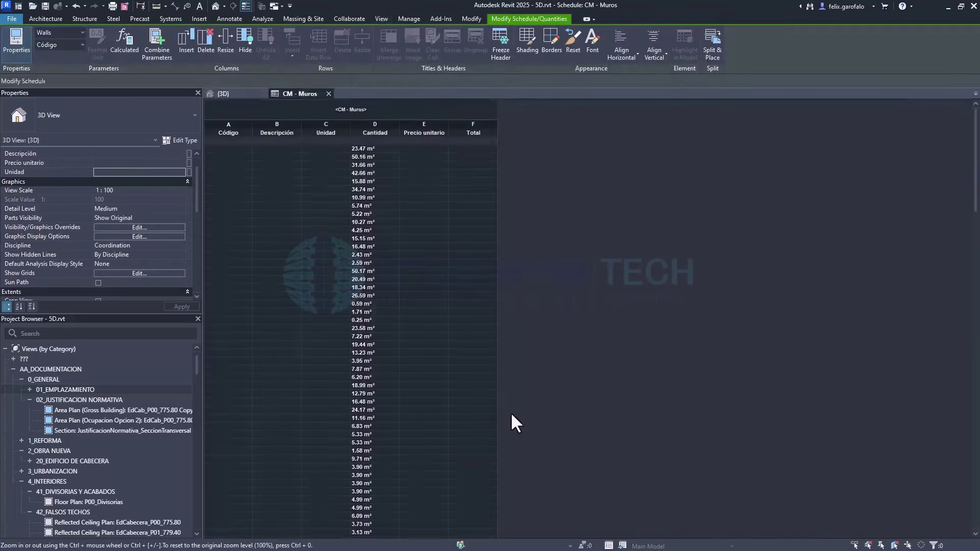
scroll(386, 215, "down", 10)
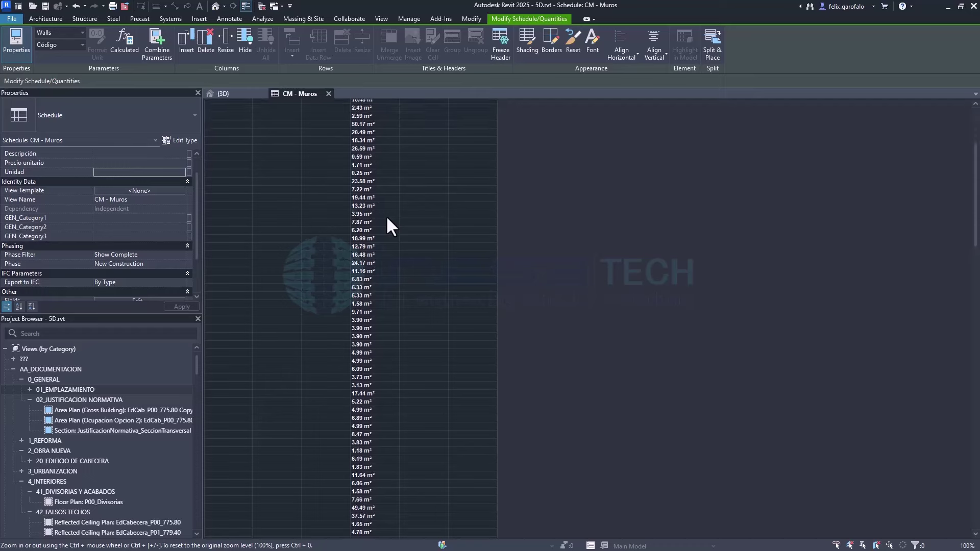
scroll(386, 217, "down", 3)
scroll(387, 217, "down", 3)
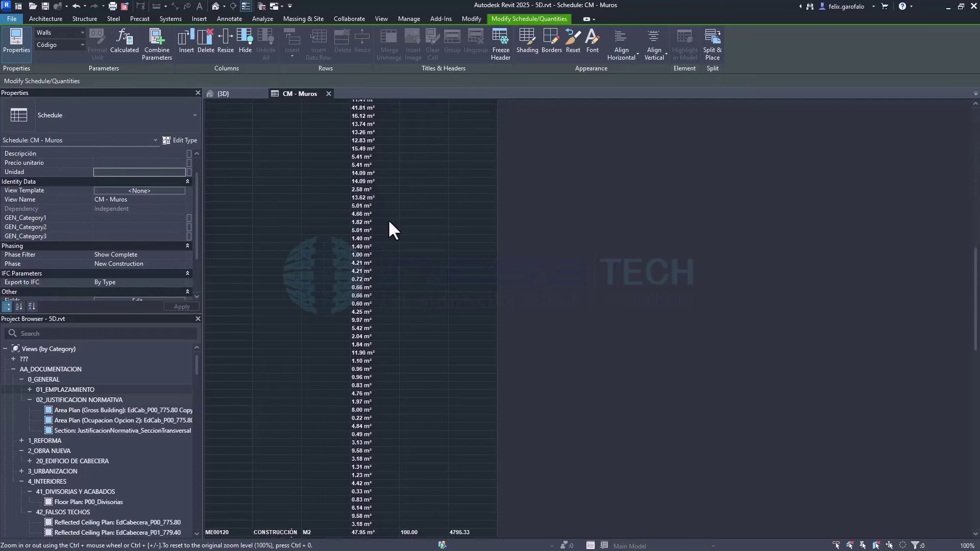
scroll(389, 221, "down", 3)
scroll(389, 221, "down", 3)
scroll(389, 223, "down", 4)
scroll(389, 222, "down", 4)
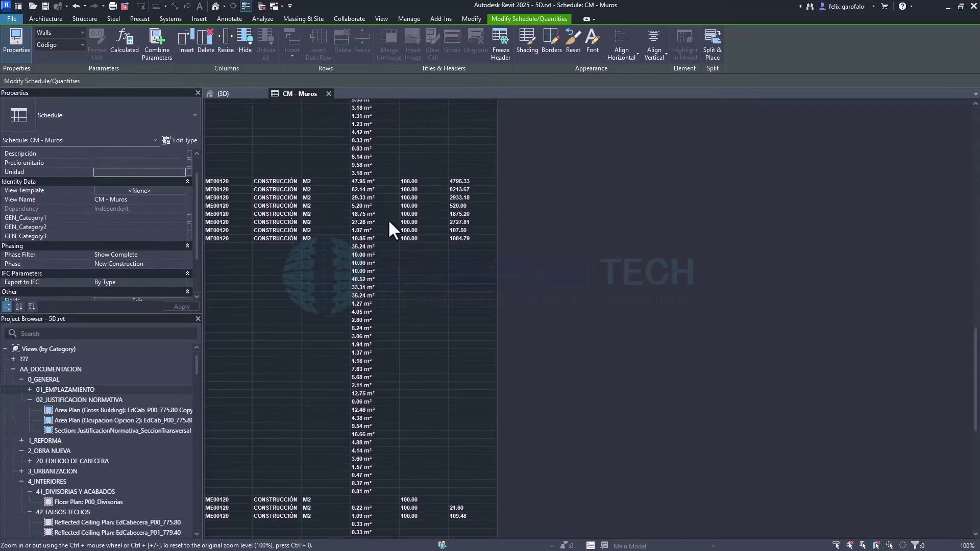
scroll(389, 222, "down", 4)
scroll(389, 223, "down", 4)
scroll(389, 222, "up", 9)
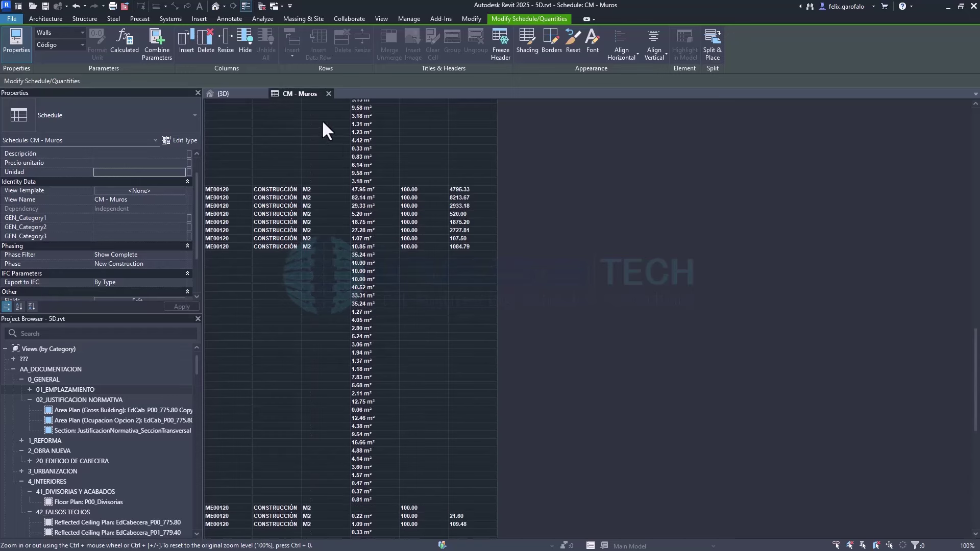
scroll(317, 148, "up", 1)
scroll(317, 149, "up", 7)
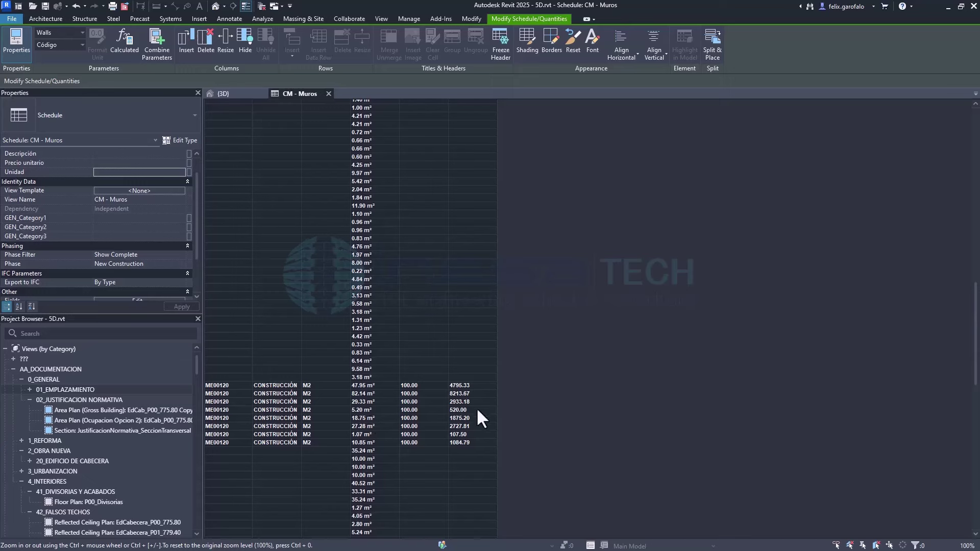
scroll(520, 414, "up", 10)
scroll(516, 417, "up", 10)
scroll(519, 415, "up", 10)
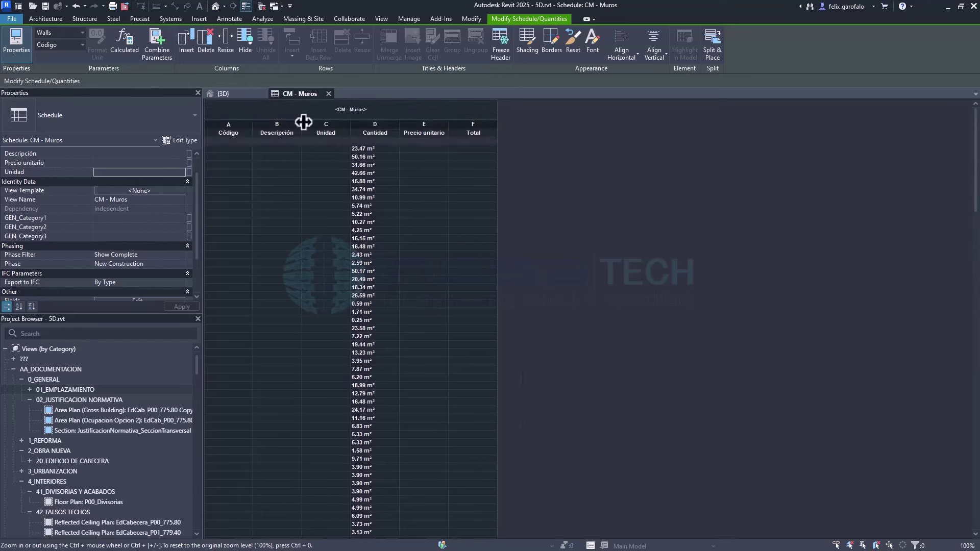
Widen the Descripción column of the schedule
left_click_drag(301, 121, 421, 123)
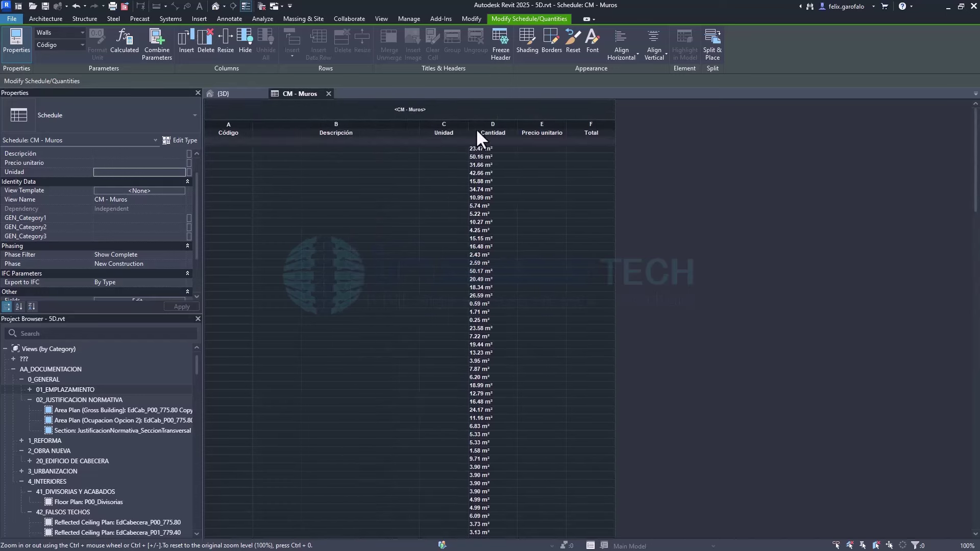
scroll(477, 137, "up", 3, "ctrl")
scroll(477, 133, "up", 2, "ctrl")
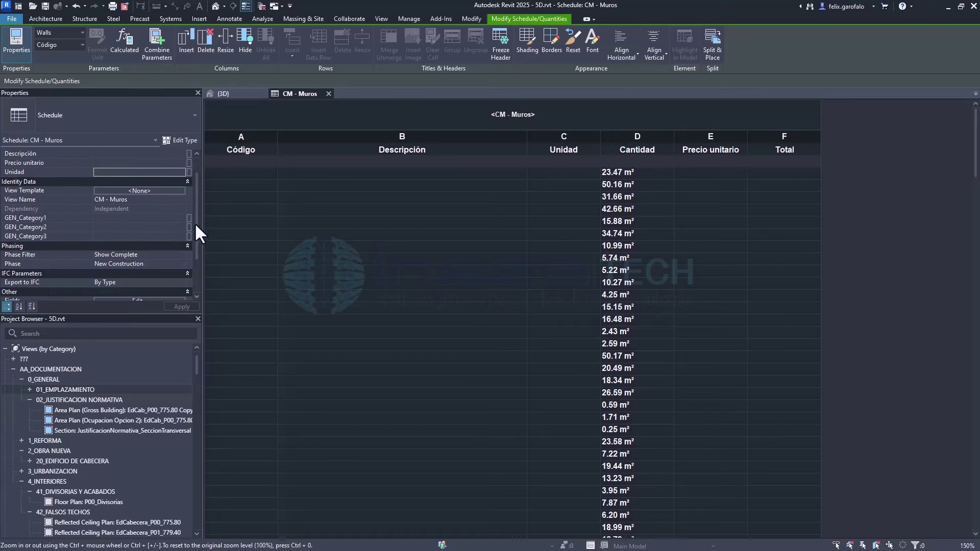
scroll(148, 292, "down", 2)
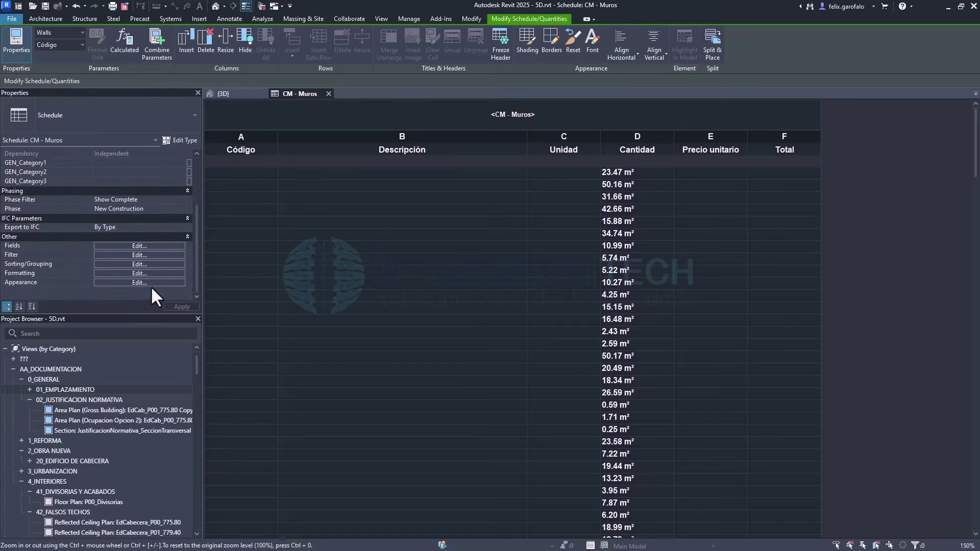
Filter the schedule to walls whose Código has a value
left_click(140, 254)
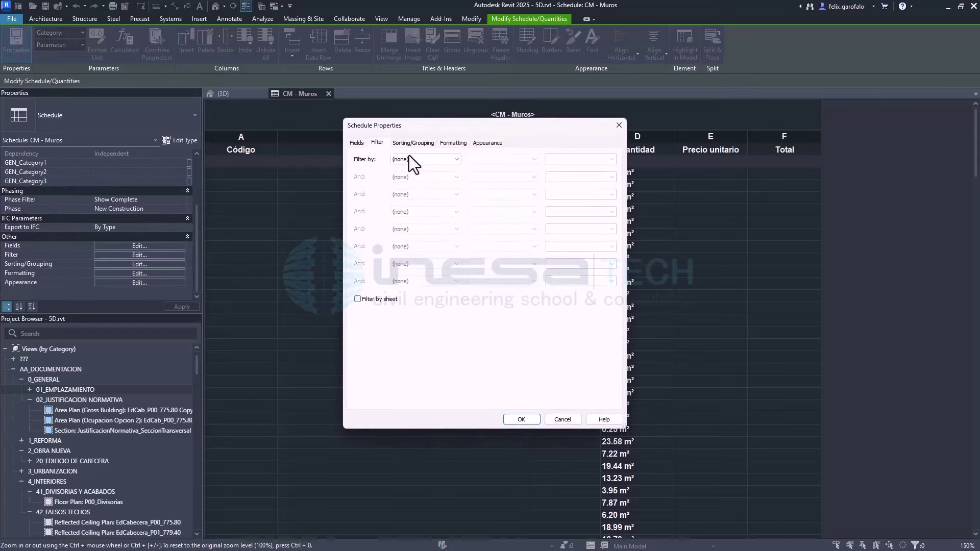
left_click(409, 155)
left_click(404, 177)
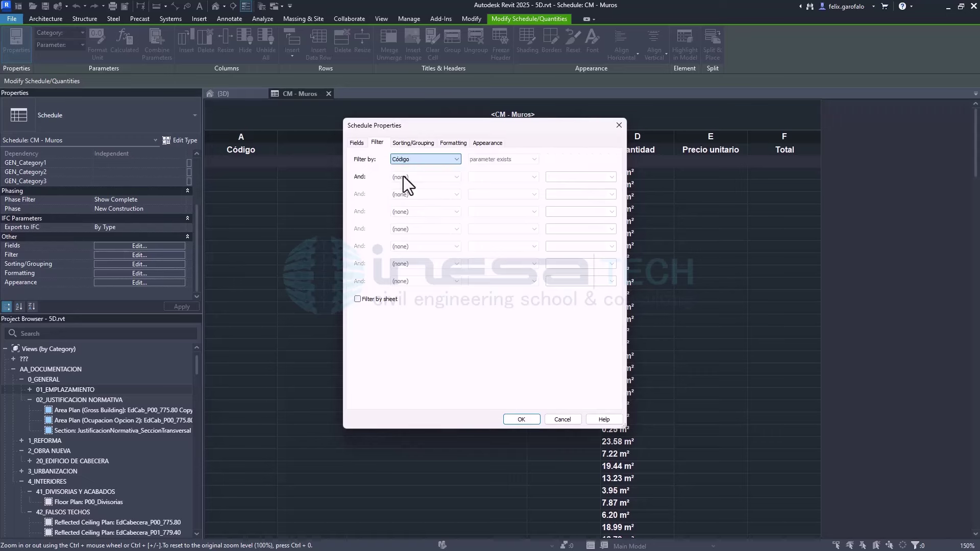
left_click(514, 156)
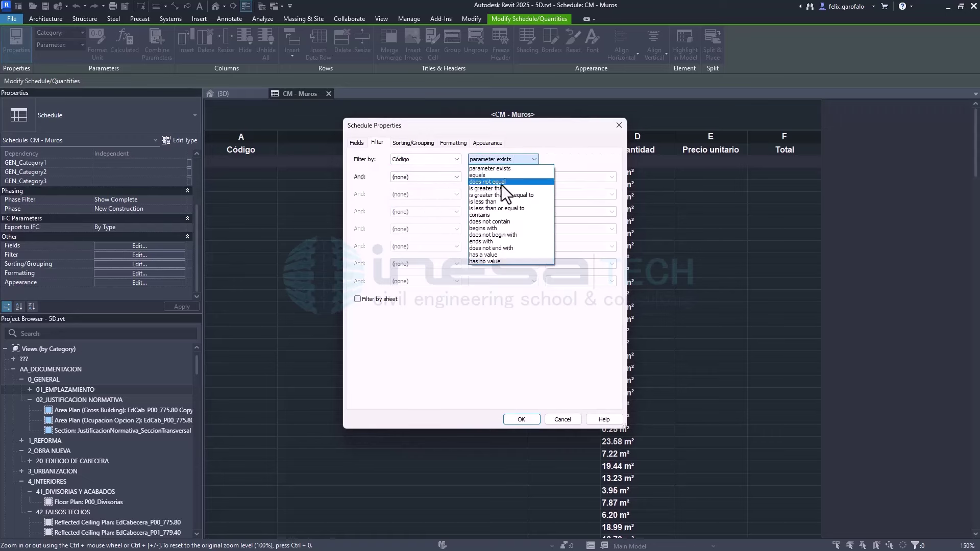
left_click(483, 256)
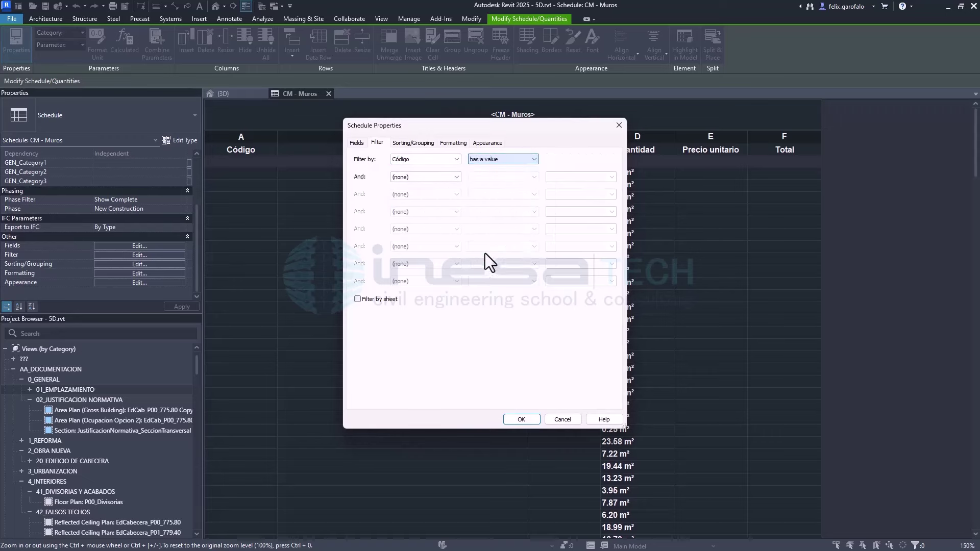
Add a second filter condition Unidad equals M2 and apply the filter
left_click(439, 177)
left_click(411, 210)
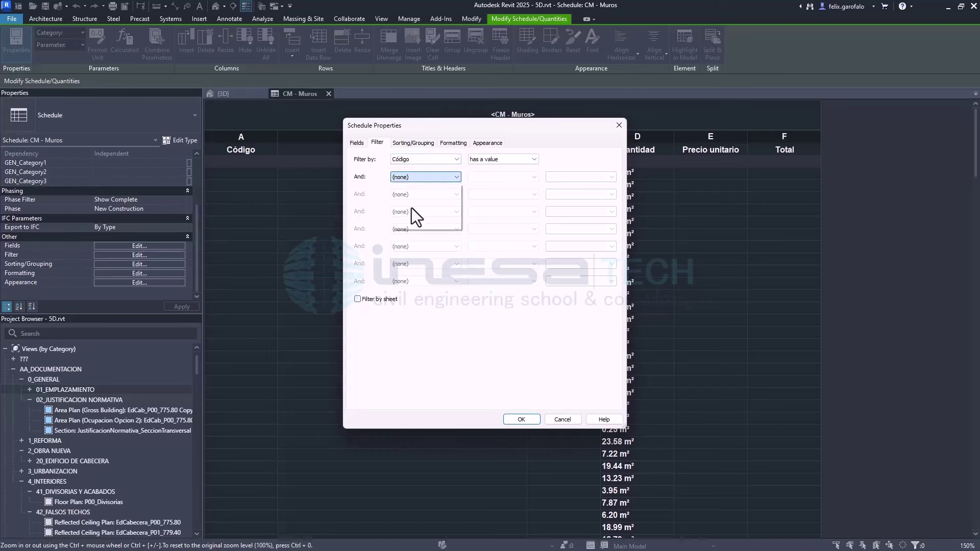
left_click(503, 176)
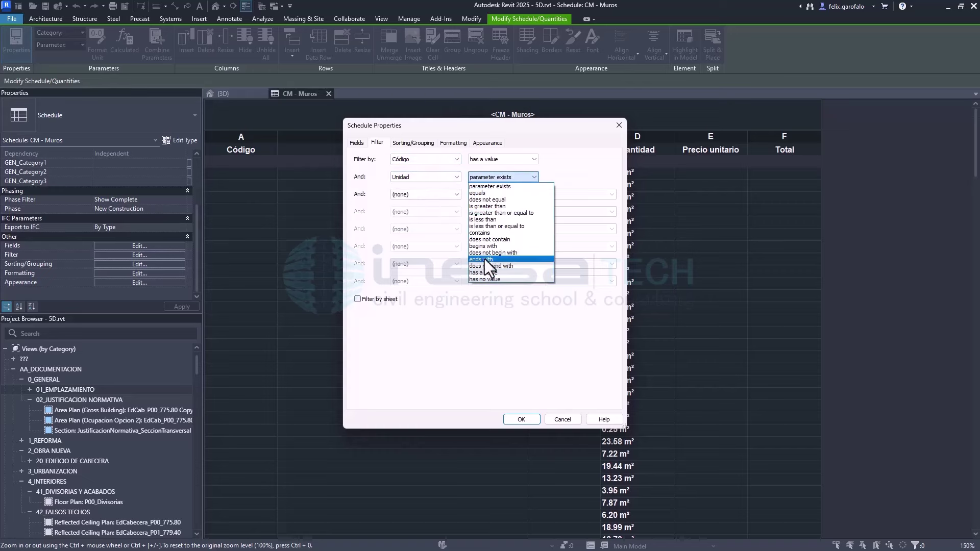
left_click(486, 193)
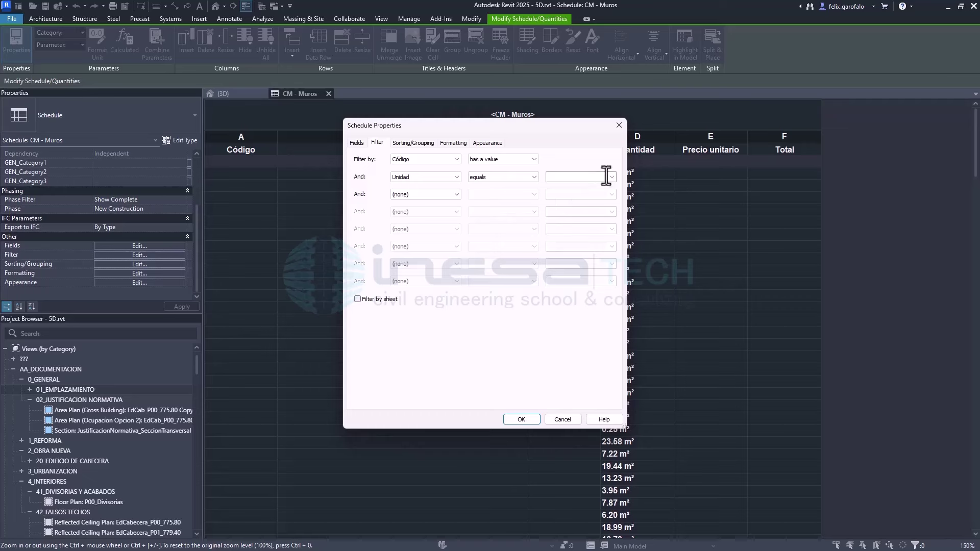
left_click(606, 177)
left_click(557, 185)
left_click(415, 144)
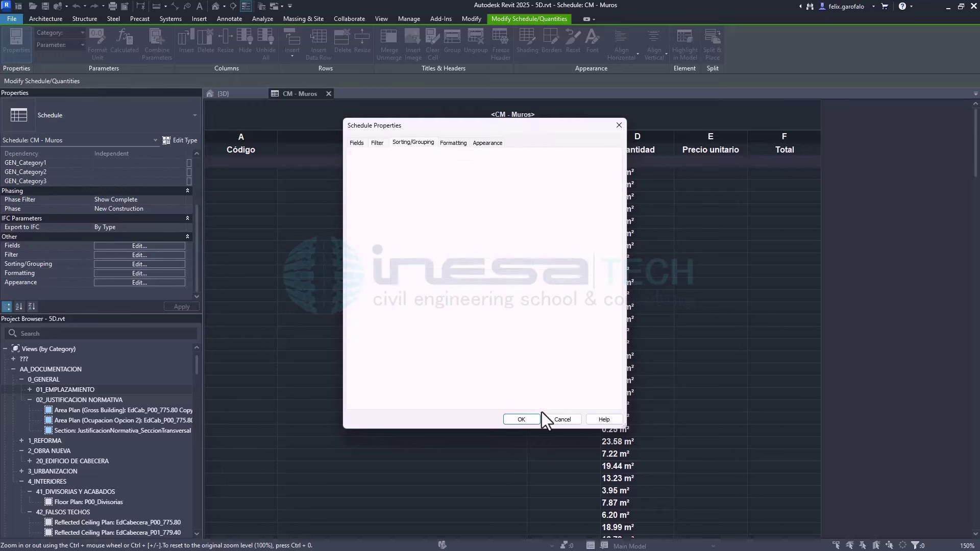
left_click(522, 420)
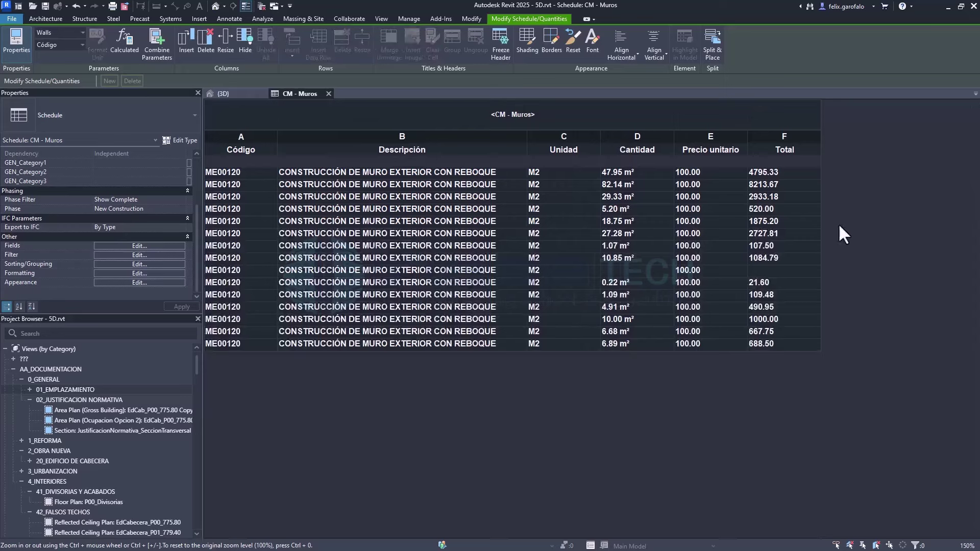
Highlight the wall with the empty Cantidad row in the model and delete it with its dependent elements
left_click(611, 274)
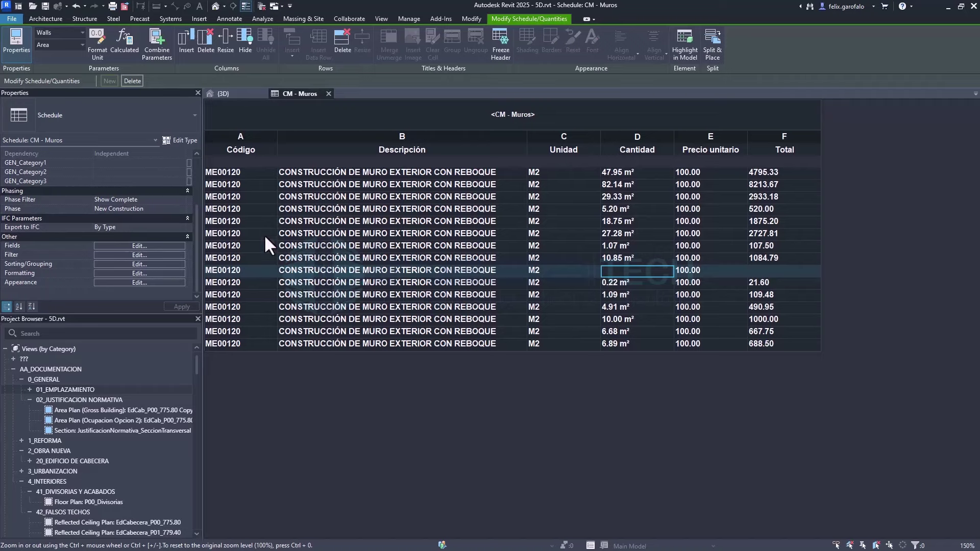
left_click(231, 97)
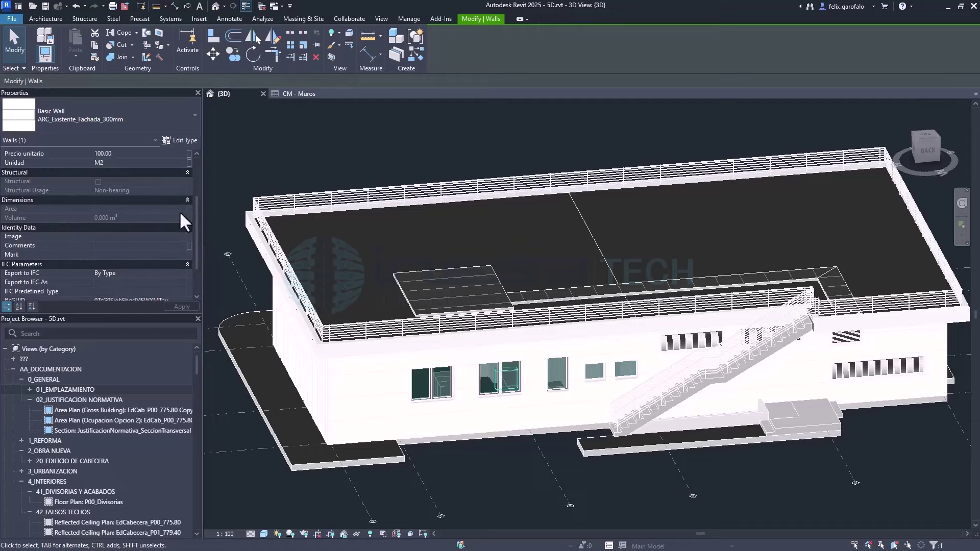
scroll(284, 168, "down", 3)
scroll(344, 145, "down", 2)
scroll(306, 164, "up", 1)
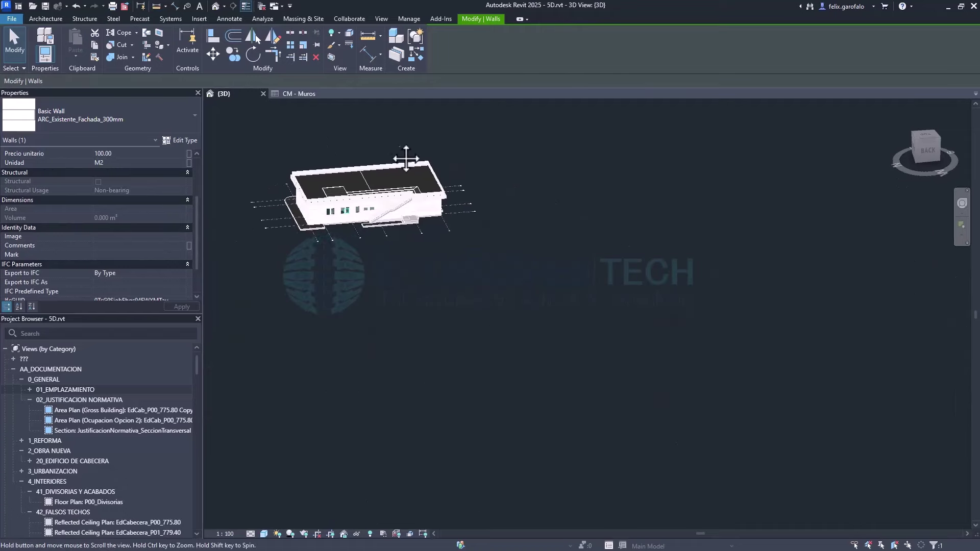
scroll(299, 178, "up", 2)
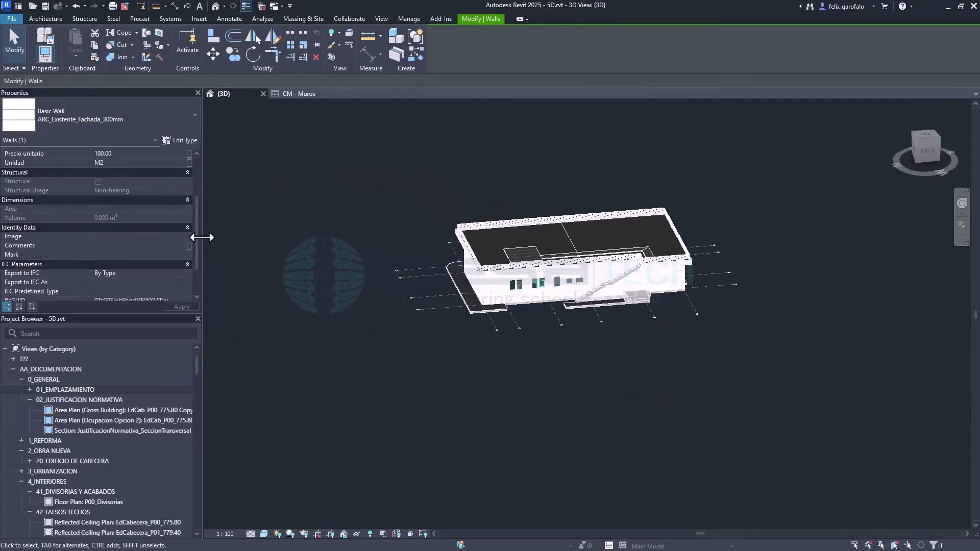
key("Delete")
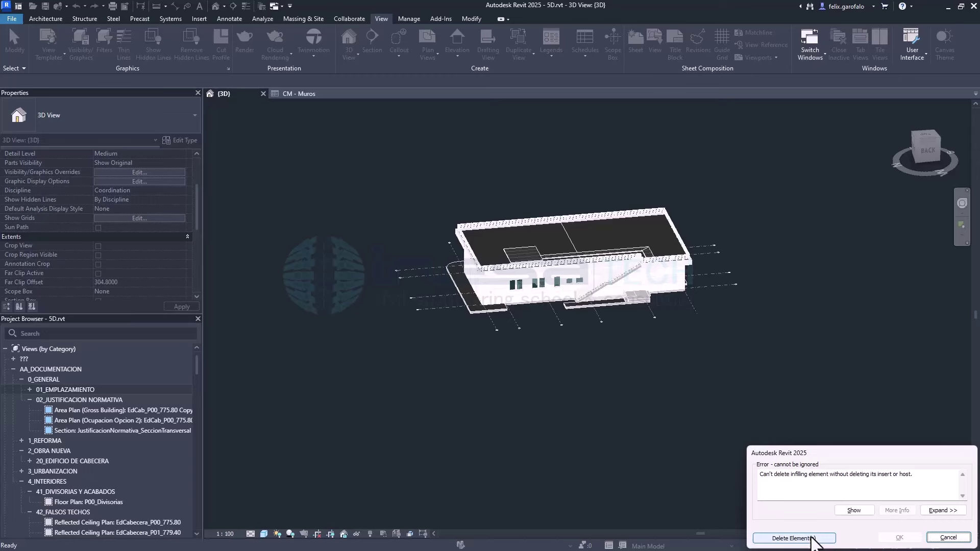
left_click(794, 538)
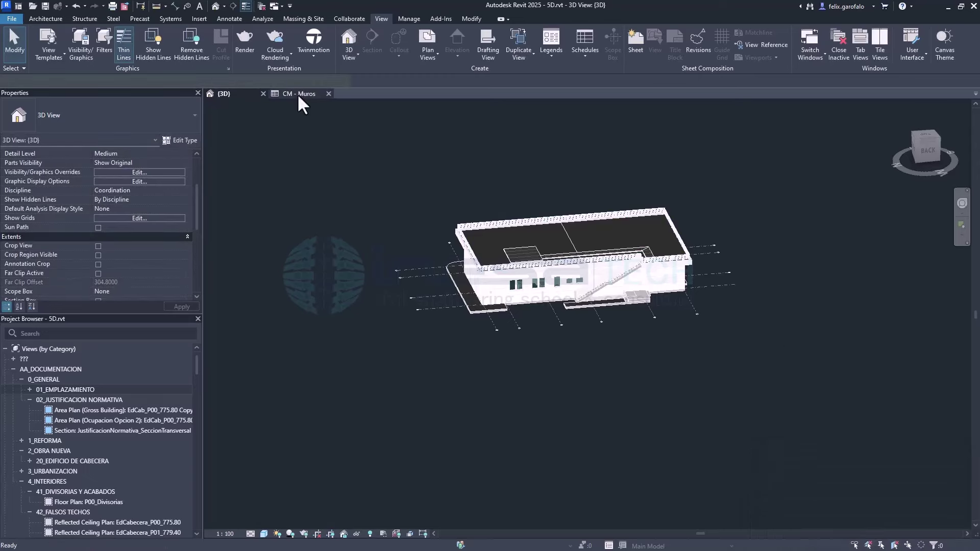
left_click(298, 95)
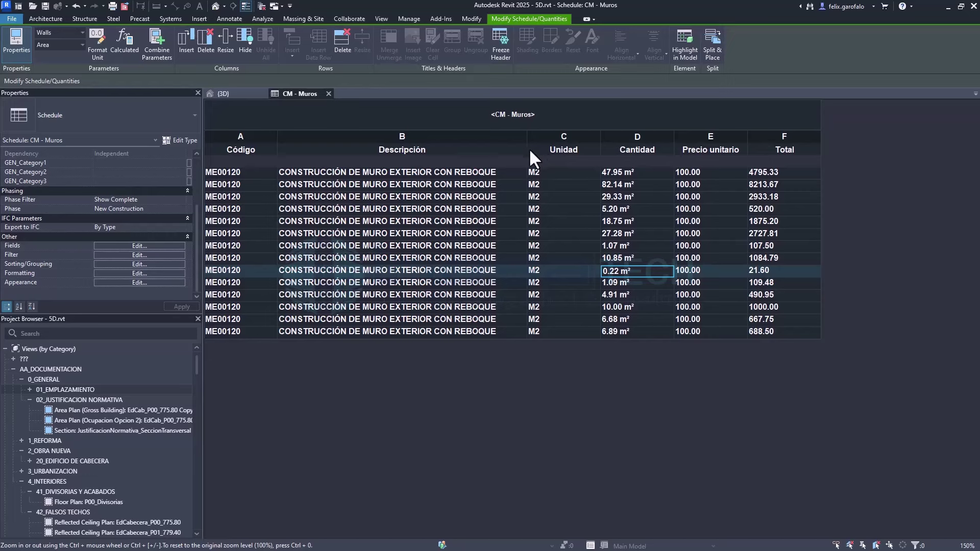
Narrow the Descripción column and set Area and Total to calculate totals
left_click_drag(527, 148, 516, 148)
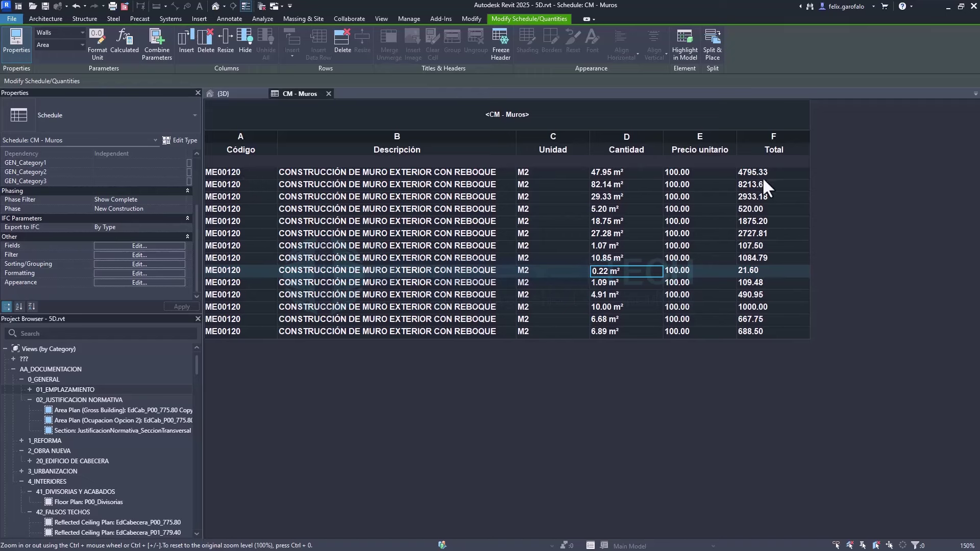
left_click(121, 274)
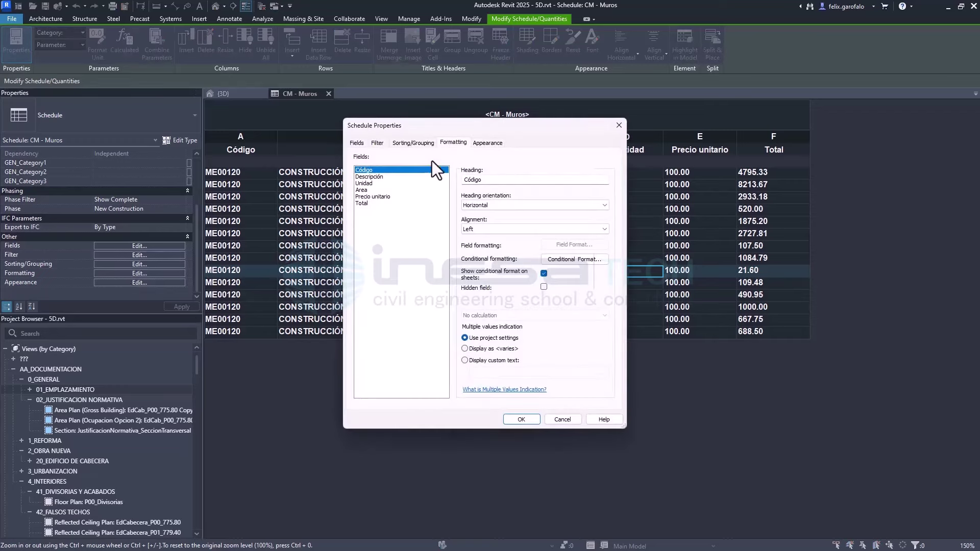
left_click(364, 190)
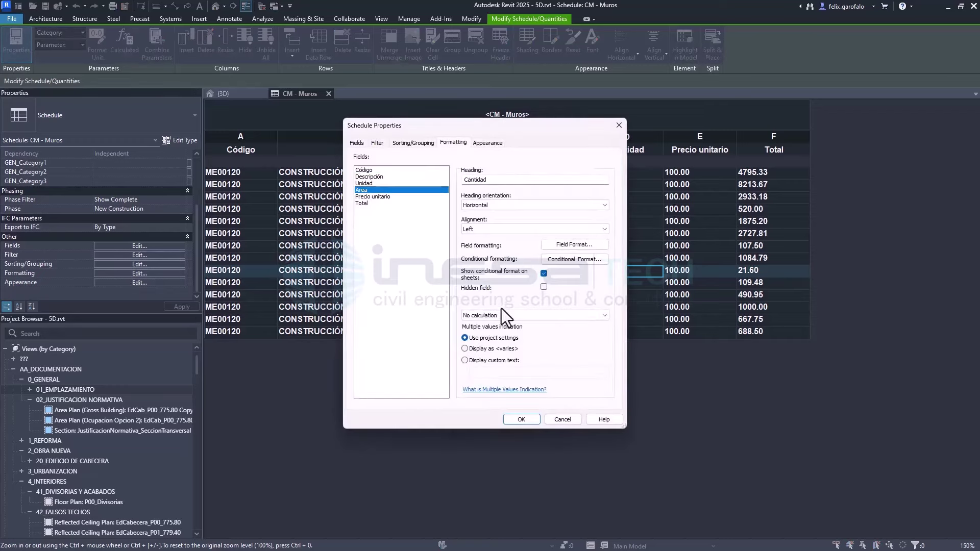
left_click(498, 315)
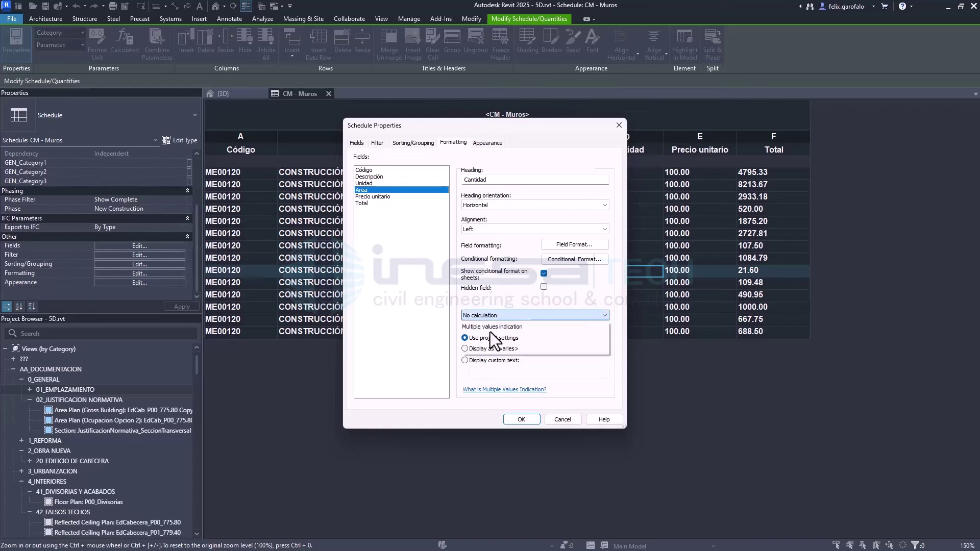
left_click(489, 332)
left_click(382, 203)
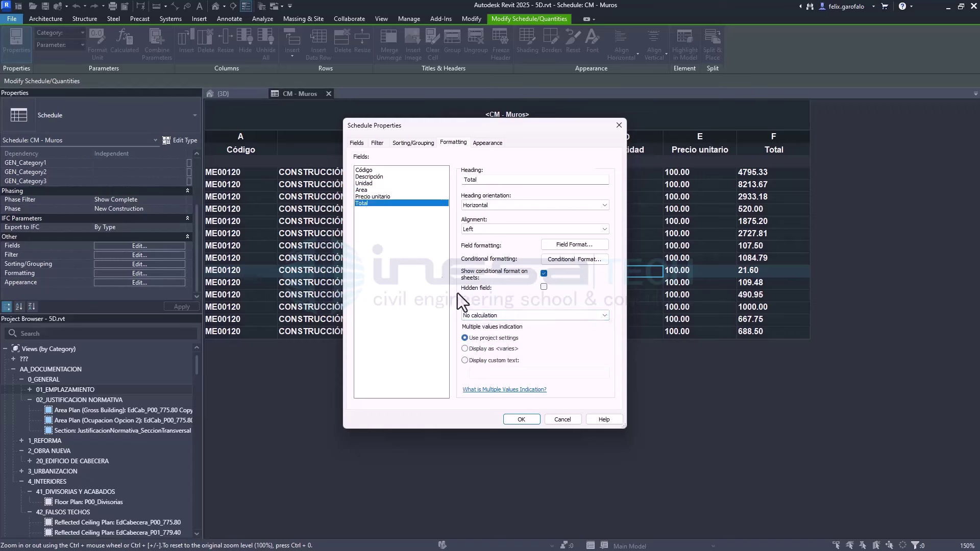
left_click(491, 315)
left_click(493, 331)
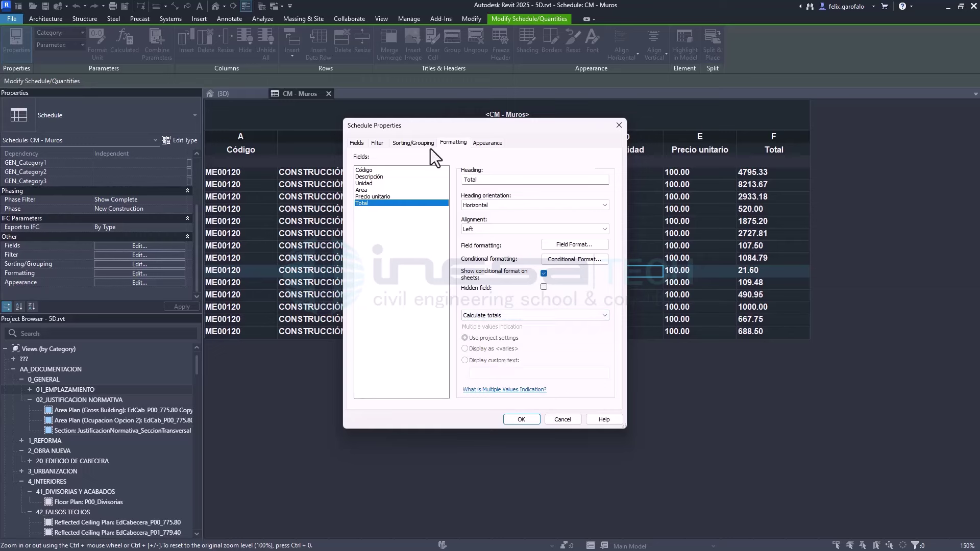
Group rows by Código with Itemize every instance turned off
left_click(418, 146)
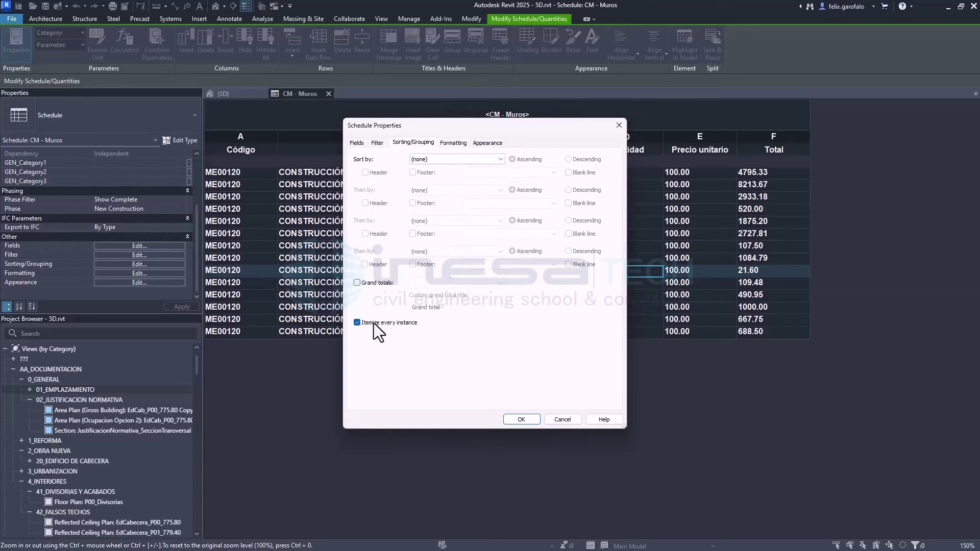
left_click(427, 158)
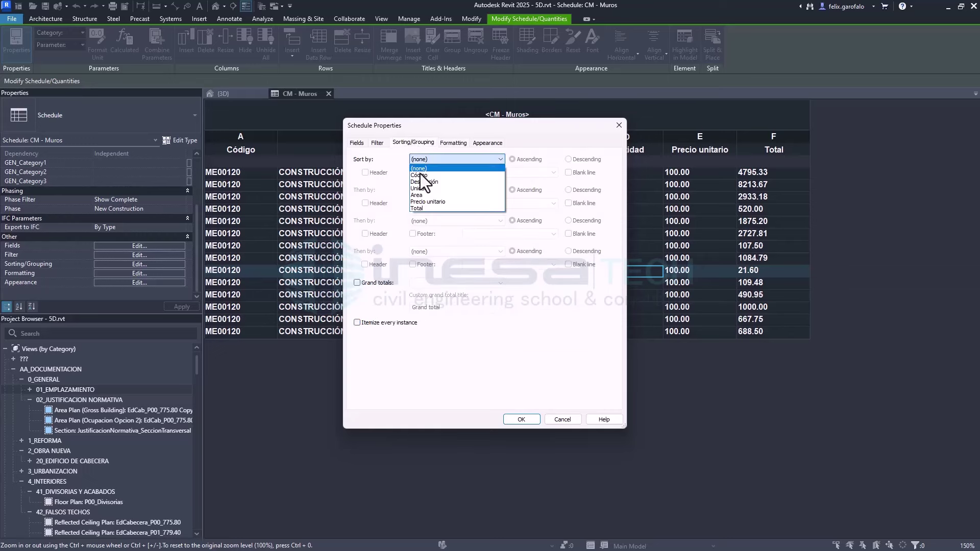
left_click(420, 174)
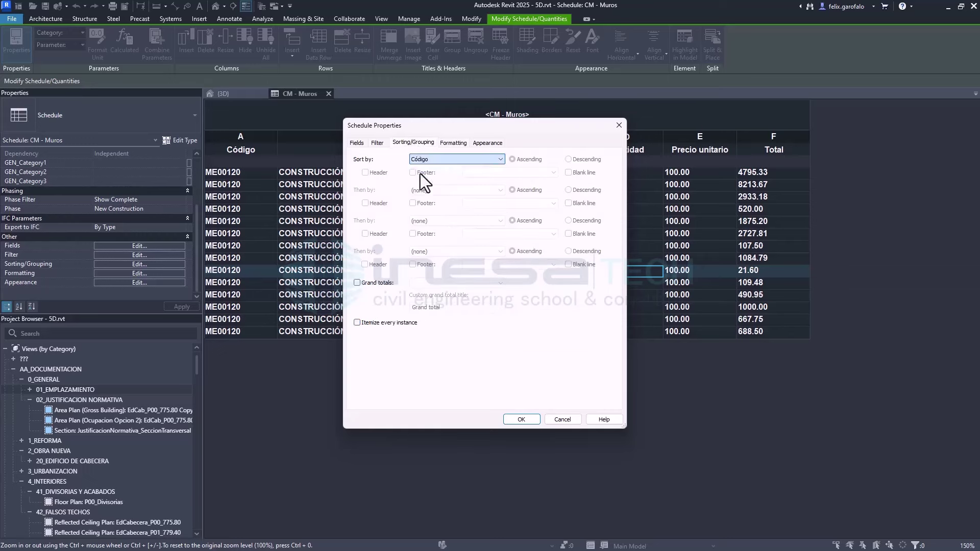
left_click(522, 419)
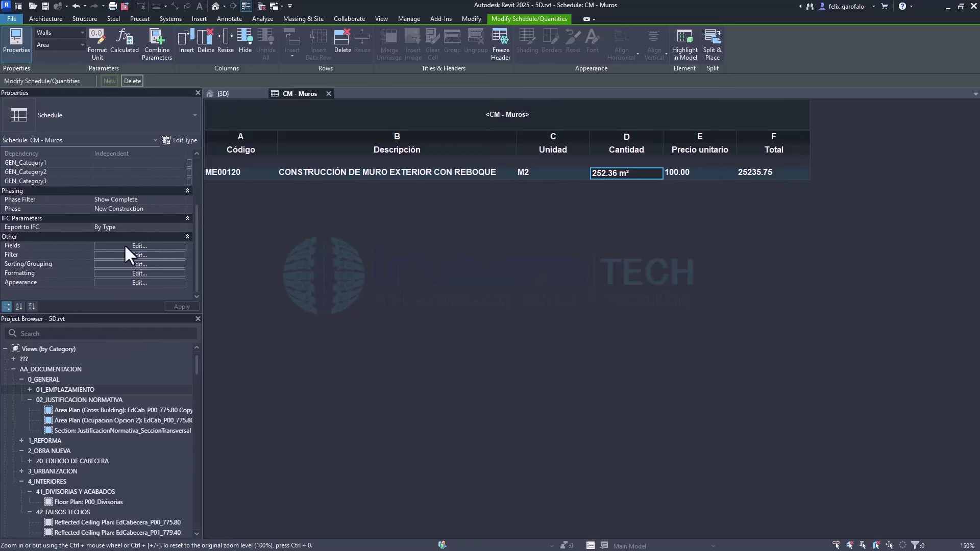
Override the Area field format, dropping the project settings and setting Unit symbol to None
left_click(122, 273)
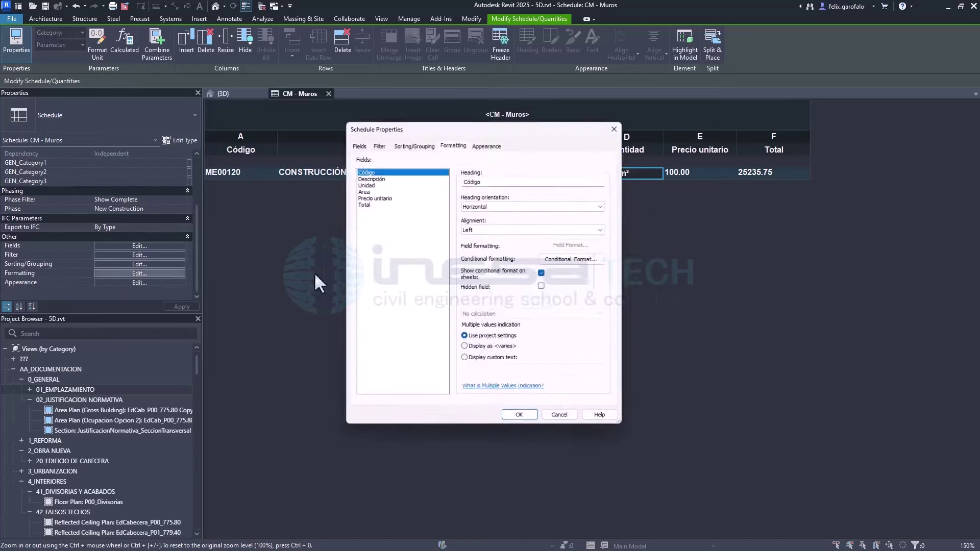
left_click(370, 191)
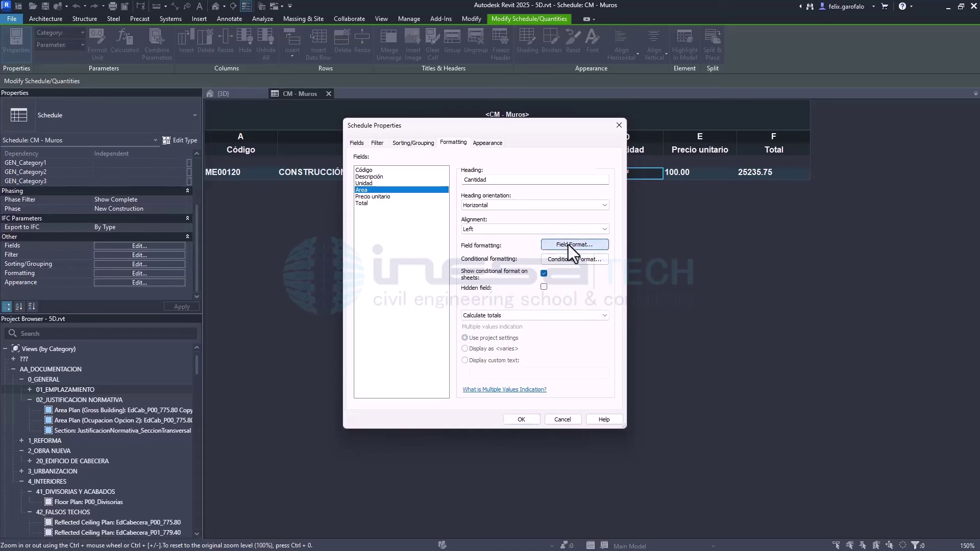
left_click(568, 244)
left_click(437, 209)
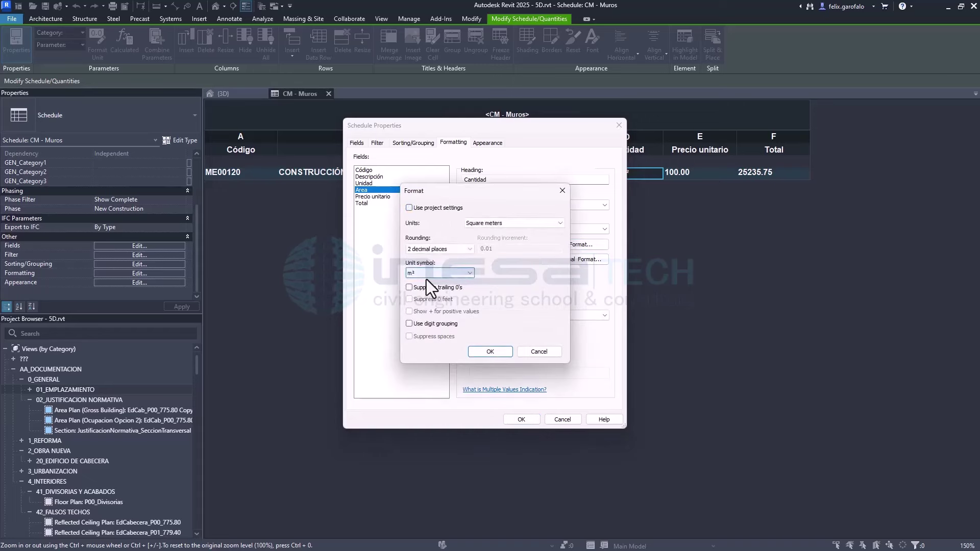
left_click(427, 273)
left_click(425, 283)
left_click(486, 351)
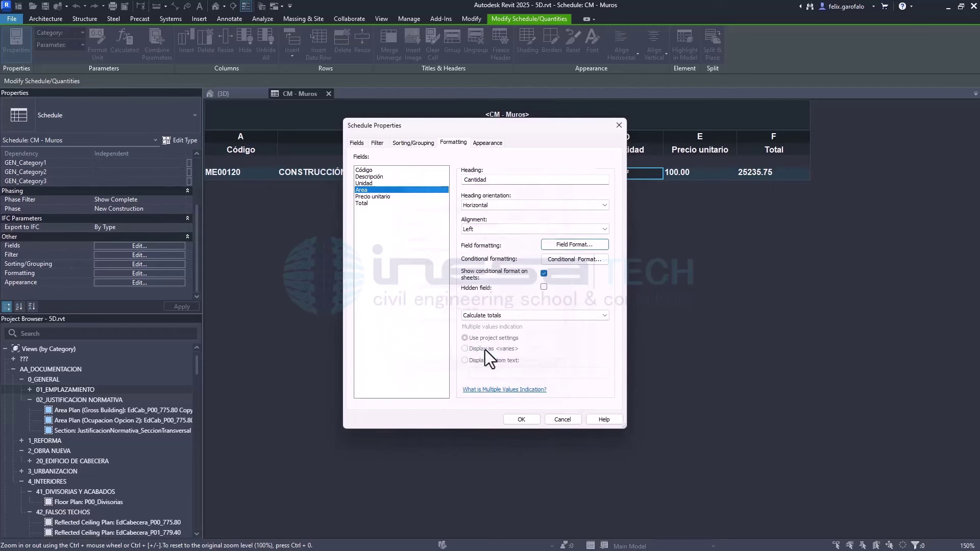
left_click(526, 420)
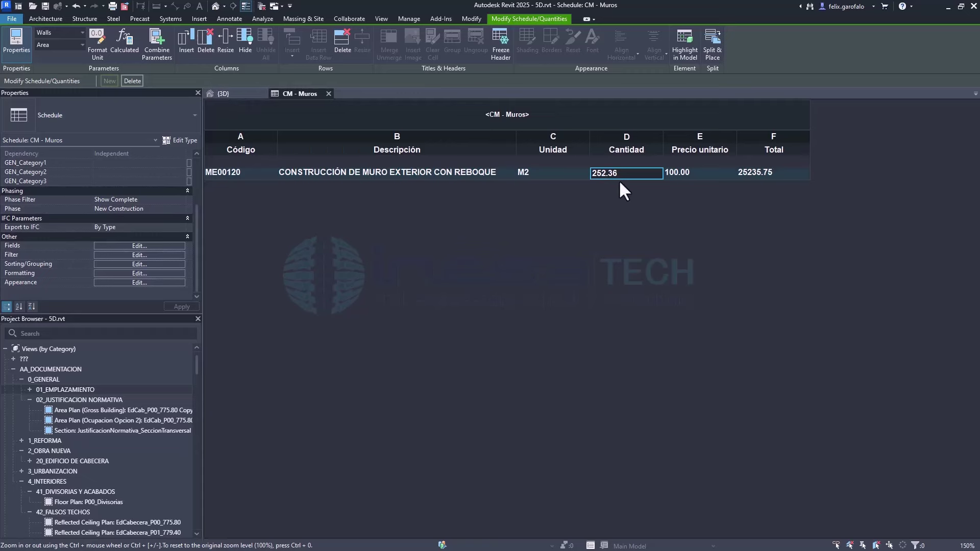
Finish placing the long facade wall at its snap point in the 3D view
left_click(235, 91)
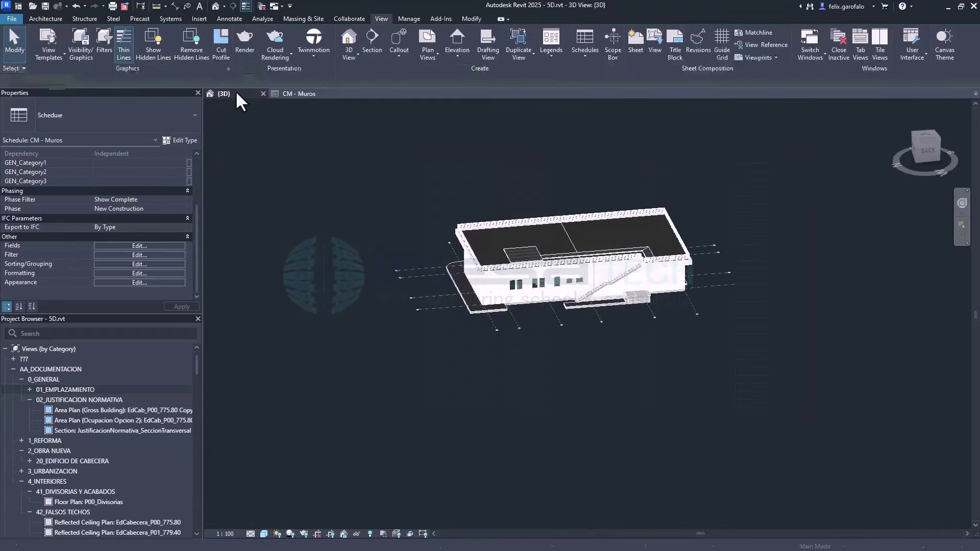
left_click(496, 292)
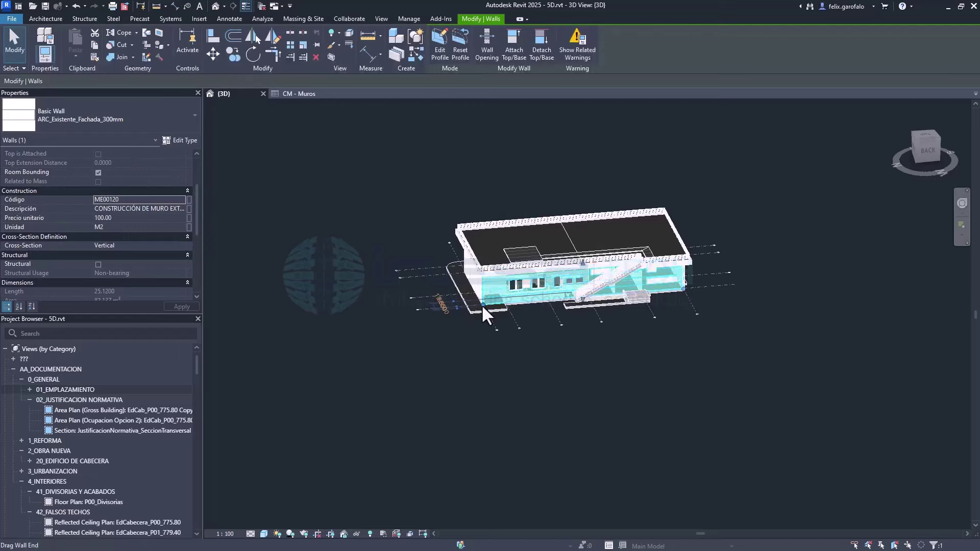
key("r")
key("s")
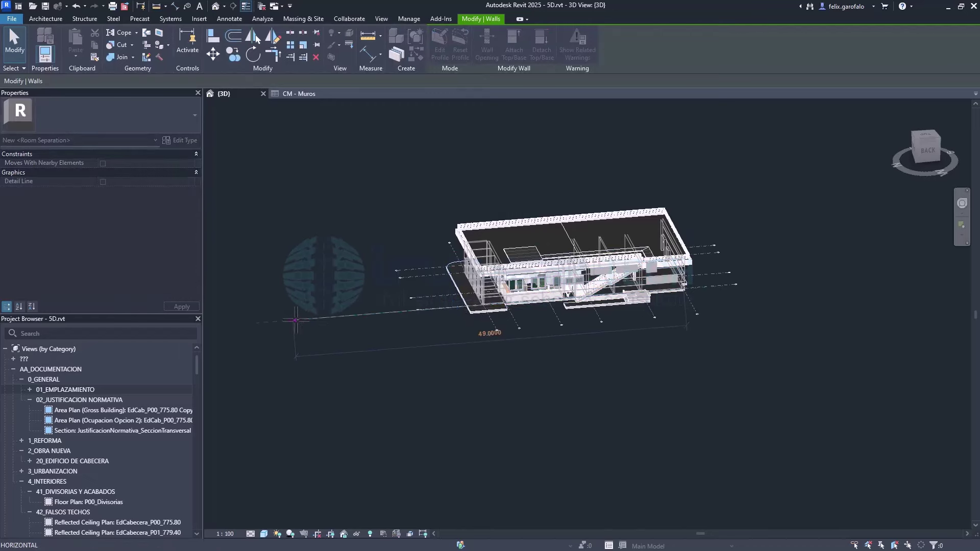
left_click(292, 321)
key("Escape")
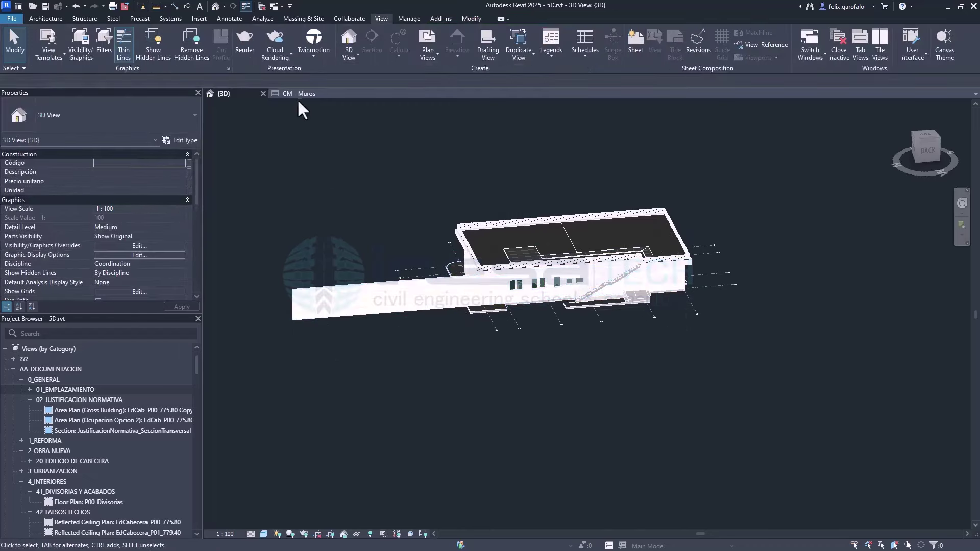
Compare the 3D view with the CM - Muros schedule, where Cantidad reads 252.36 M2
key("ctrl+Tab")
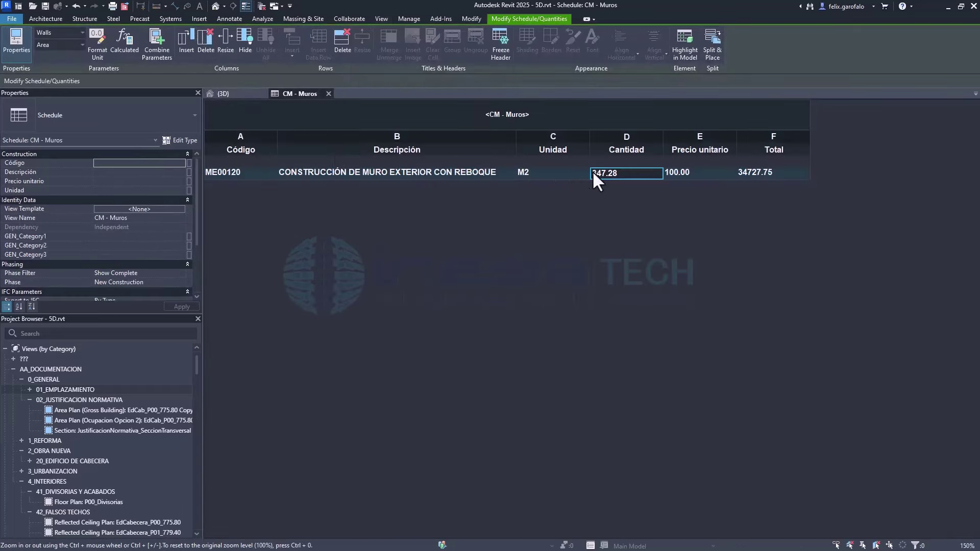
left_click(239, 97)
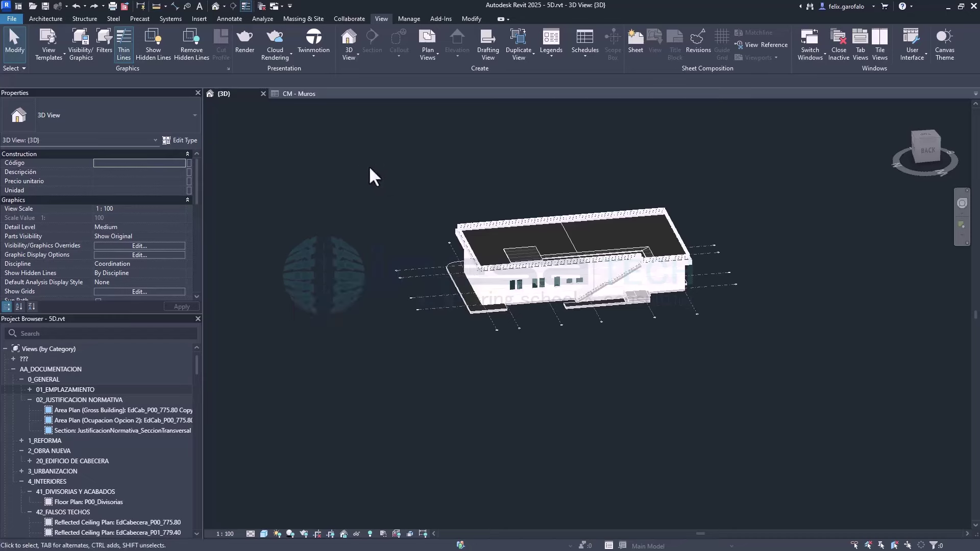
left_click(300, 94)
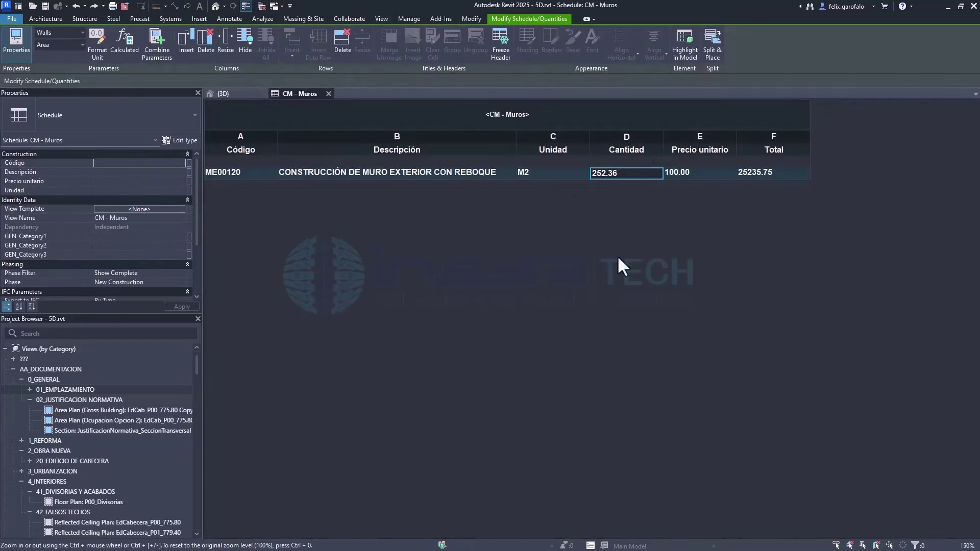
Browse the Project Browser, collapsing Sheets and re-expanding the CC_COORDINACION branch
scroll(48, 454, "down", 5)
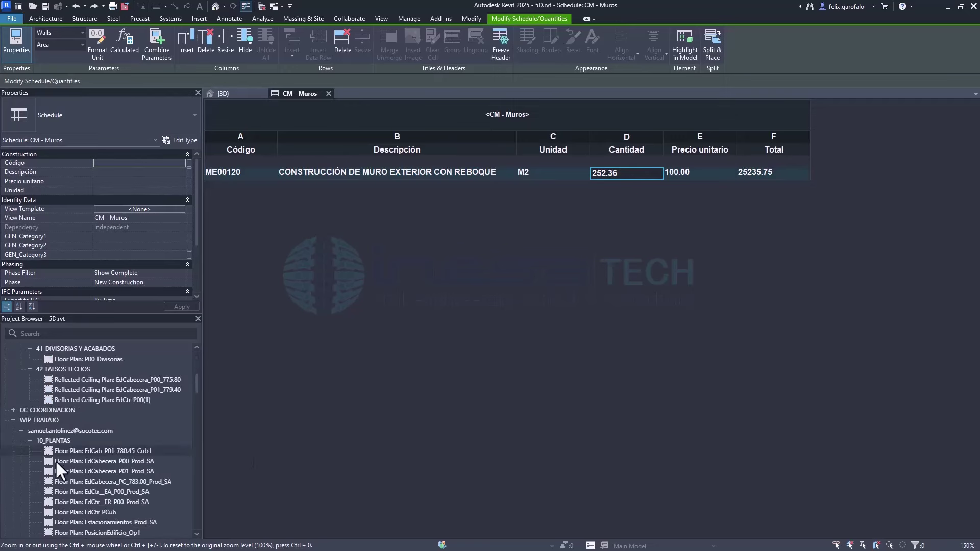
scroll(56, 460, "down", 5)
scroll(47, 455, "down", 5)
scroll(46, 463, "down", 5)
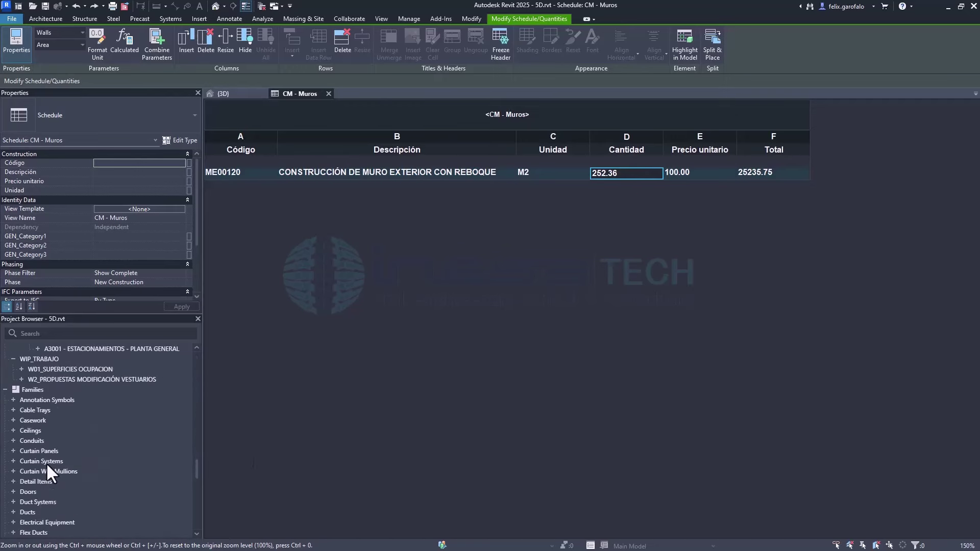
scroll(36, 439, "up", 2)
scroll(35, 449, "up", 3)
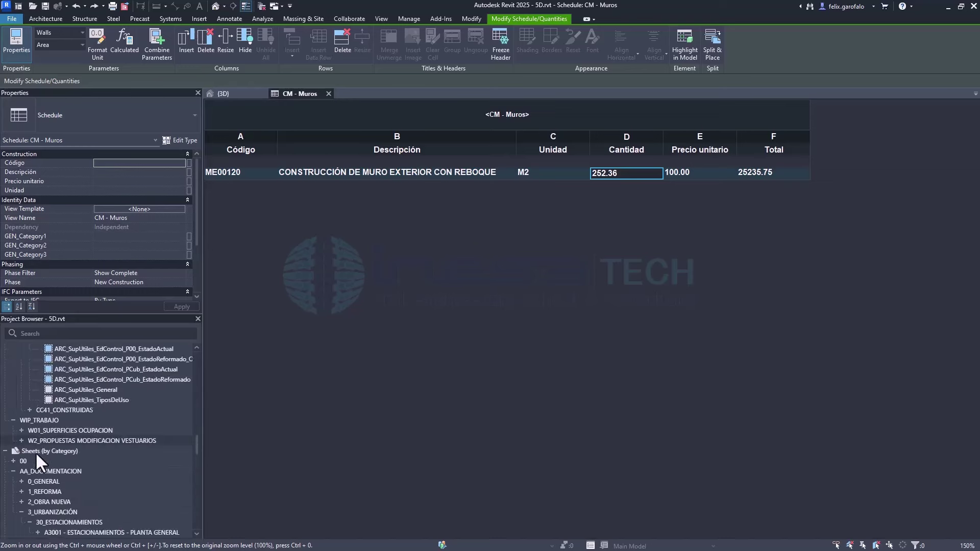
left_click(5, 448)
scroll(19, 447, "up", 2)
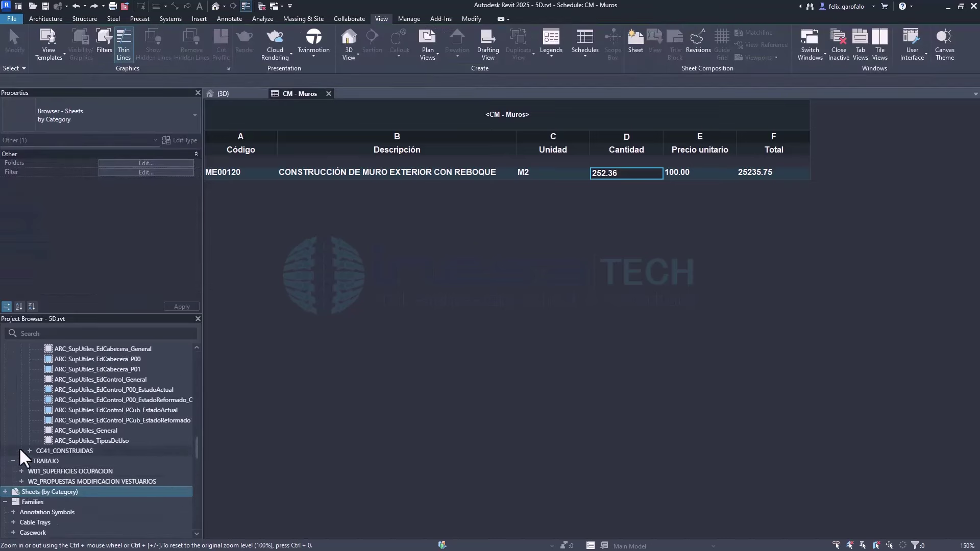
scroll(18, 451, "up", 3)
left_click(13, 441)
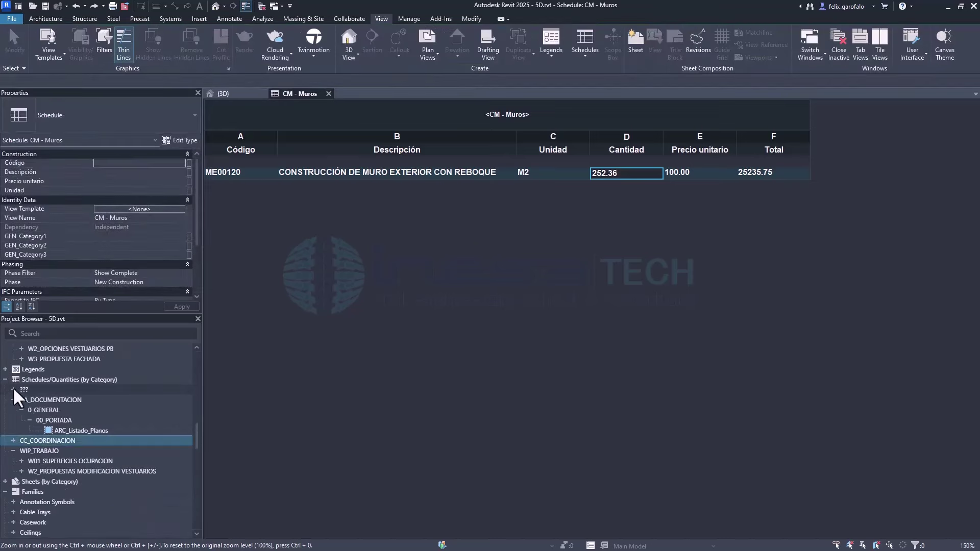
left_click(13, 442)
scroll(46, 451, "down", 1)
scroll(46, 452, "down", 1)
scroll(47, 454, "down", 5)
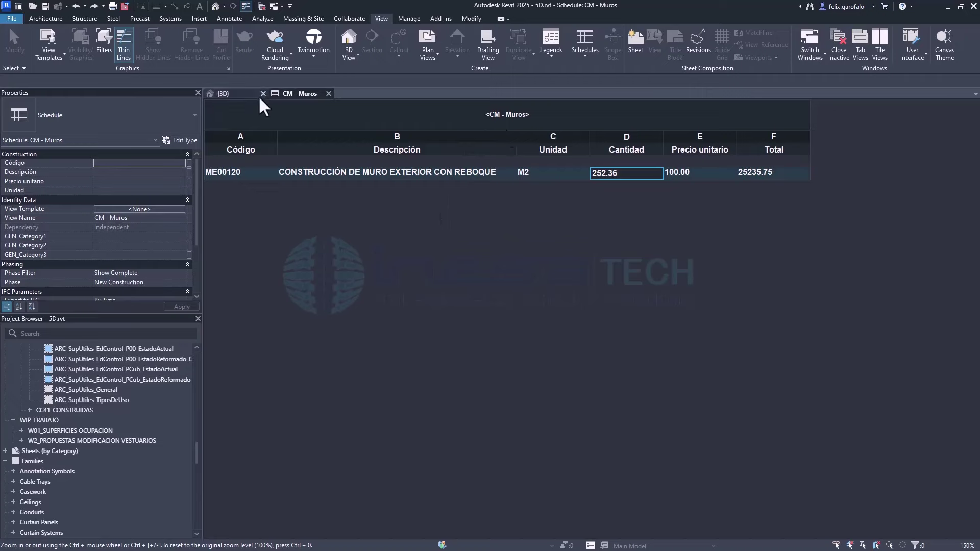
Zoom in on the facade wall and its windows in the {3D} view
left_click(240, 95)
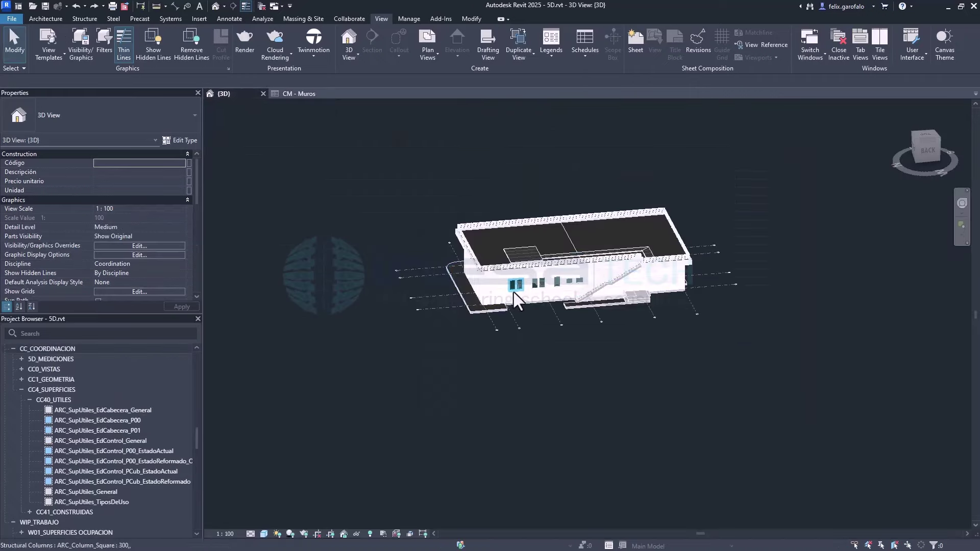
scroll(516, 295, "up", 3)
scroll(516, 298, "up", 2)
scroll(514, 303, "up", 1)
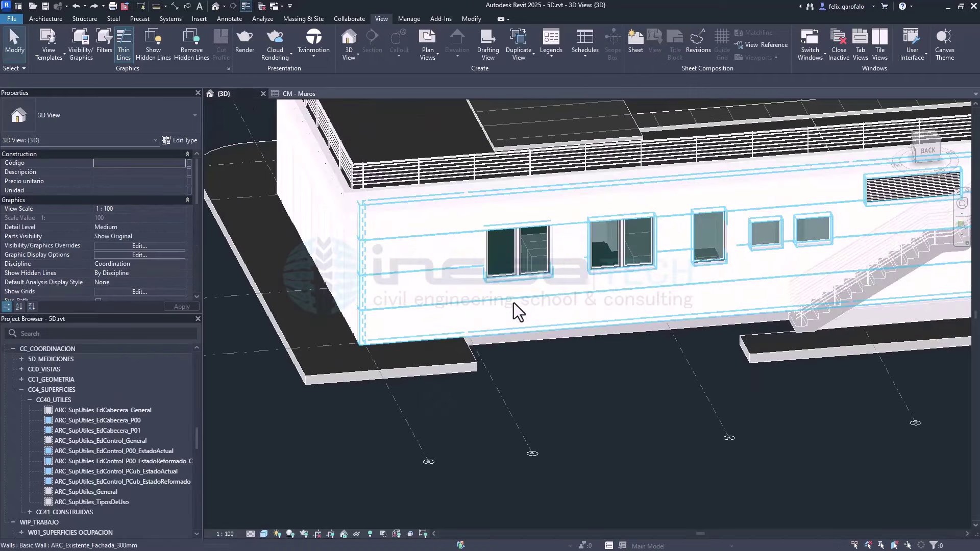
Set the ARC_Existente_Fachada_300mm structure layer material to Masonry - Brick Soldier Course
left_click(513, 302)
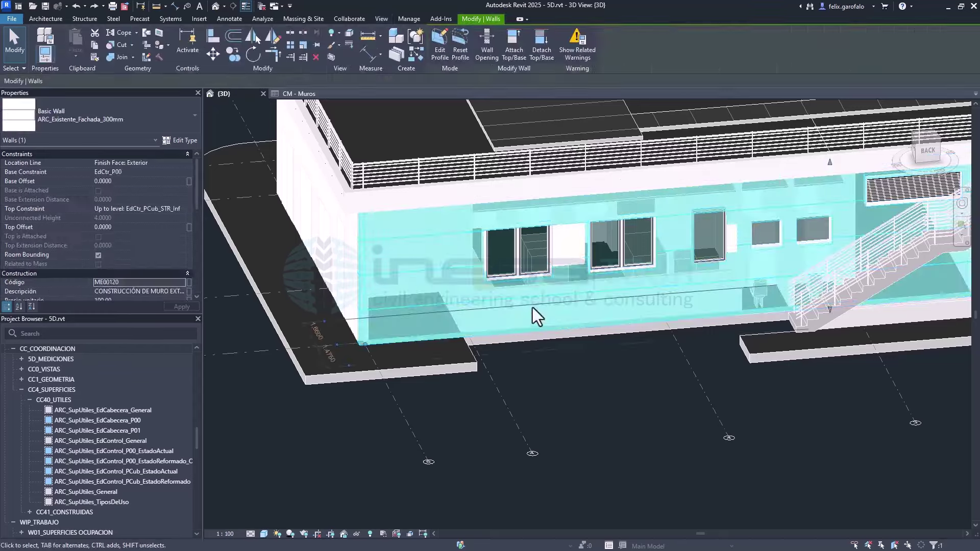
left_click(170, 137)
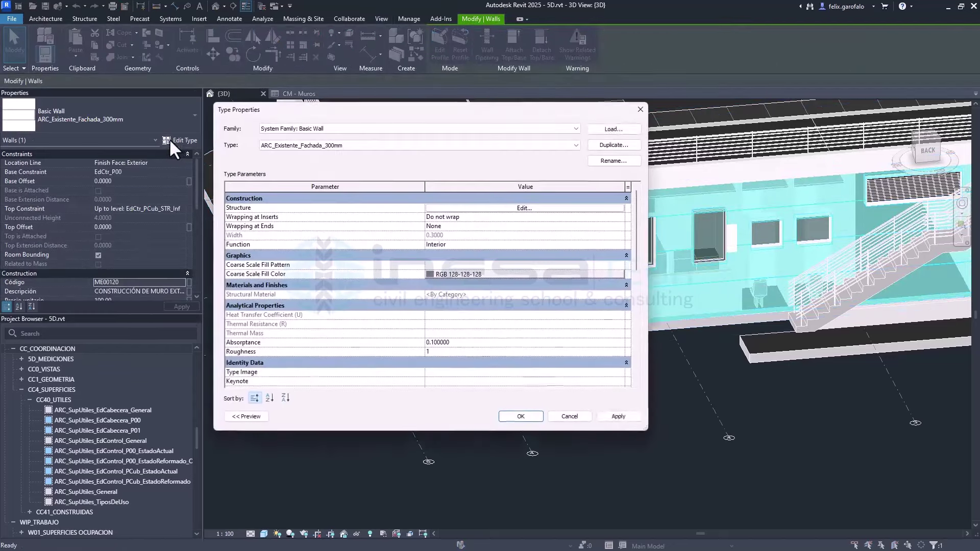
left_click(448, 209)
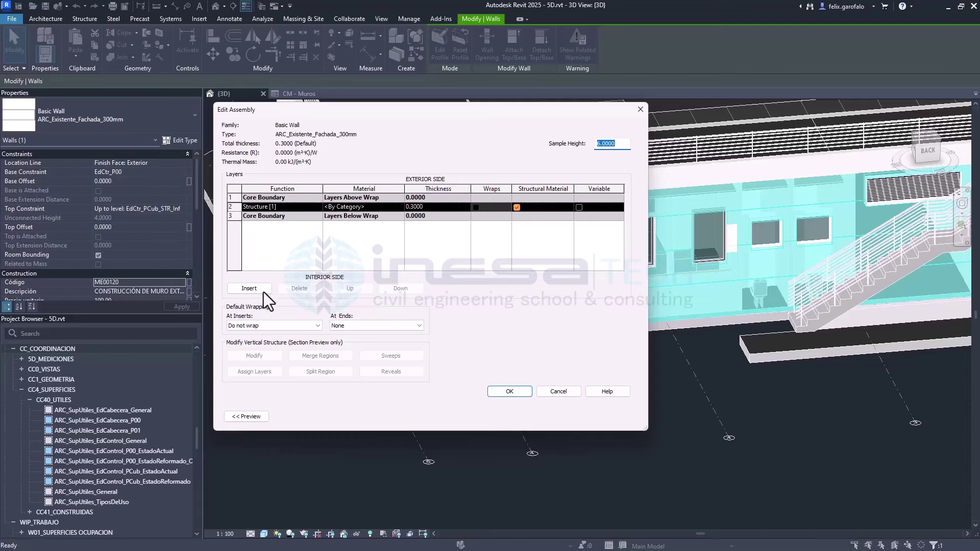
left_click(388, 210)
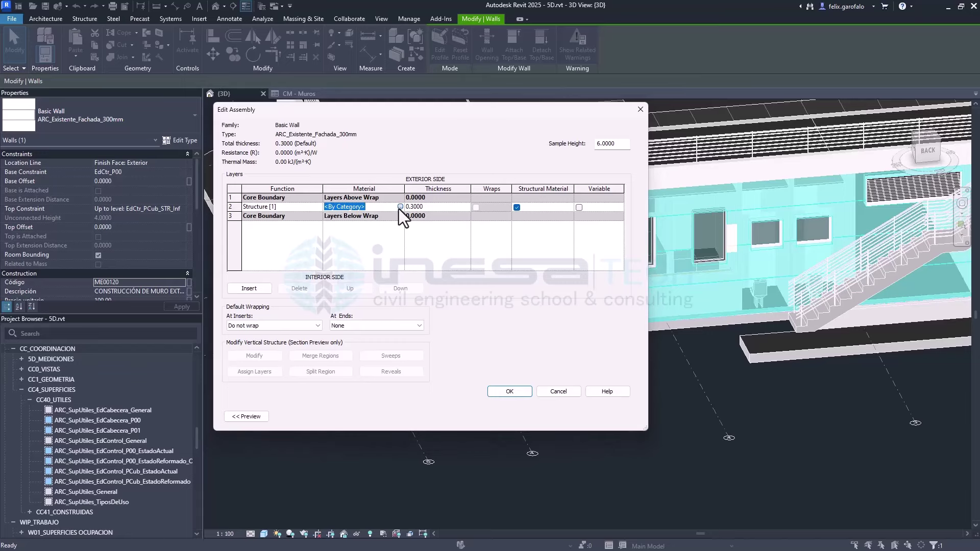
left_click(400, 208)
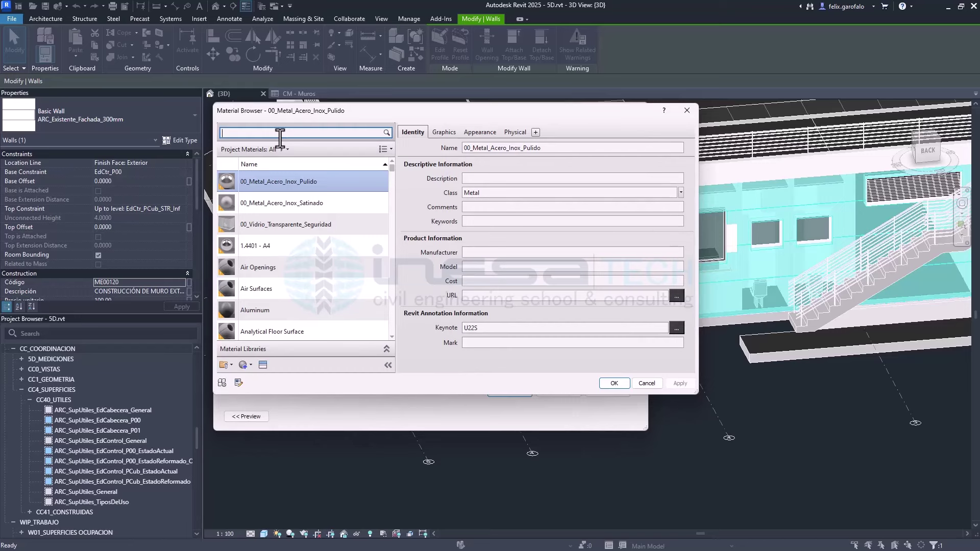
type("brick")
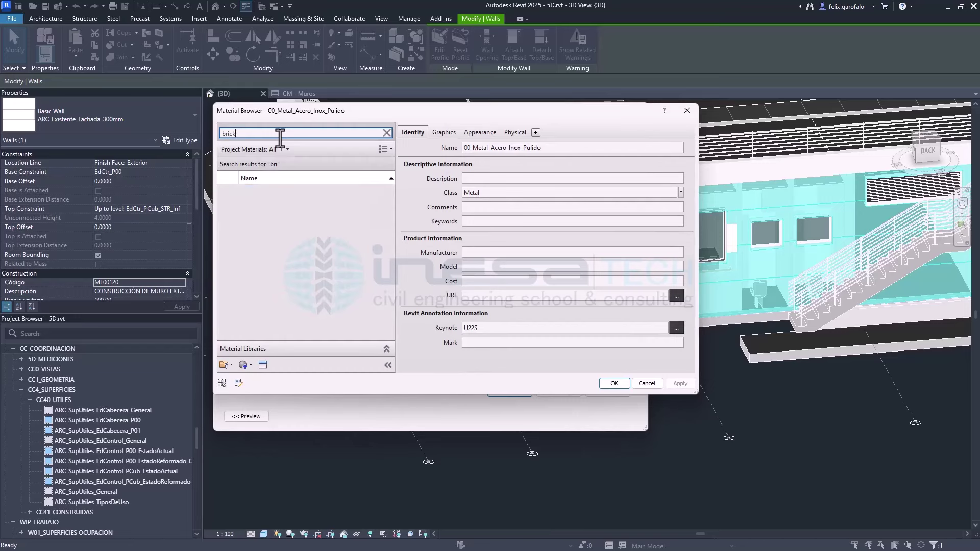
left_click(281, 197)
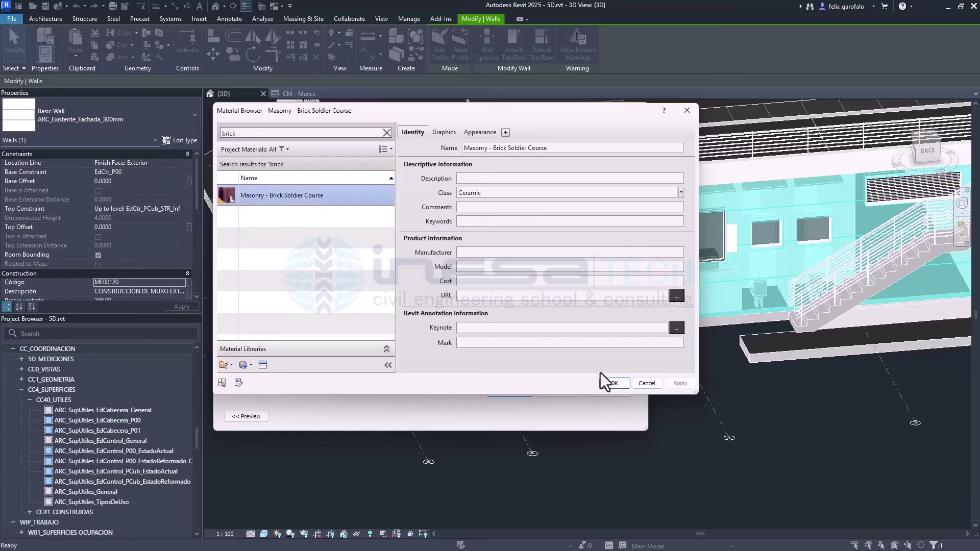
left_click(616, 384)
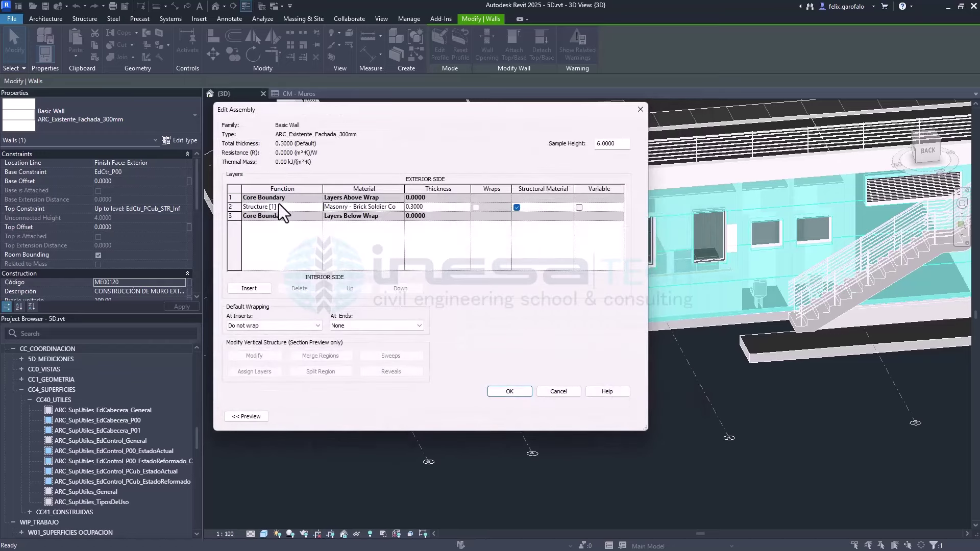
Insert a new wall layer on the exterior side with function Finish 1 [4]
left_click(250, 289)
left_click(347, 287)
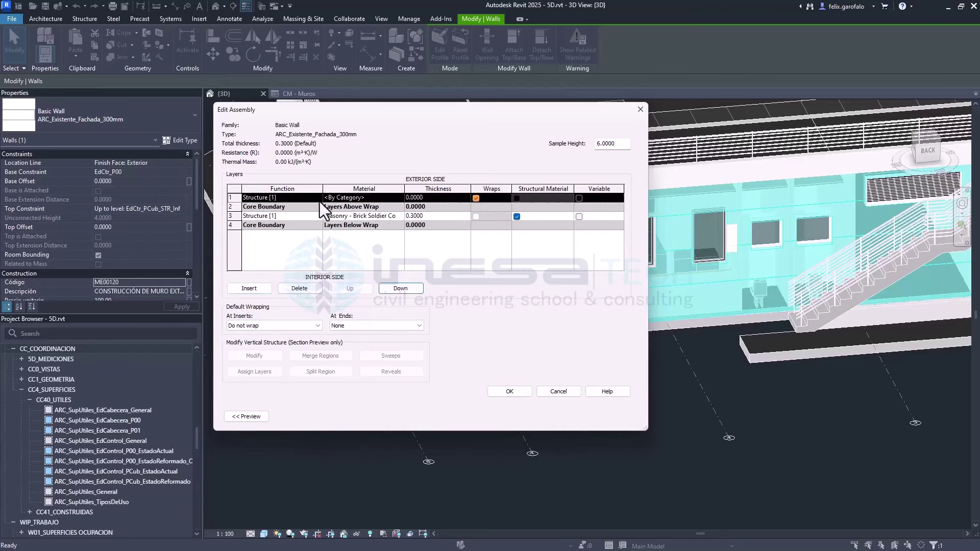
left_click(319, 199)
left_click(277, 229)
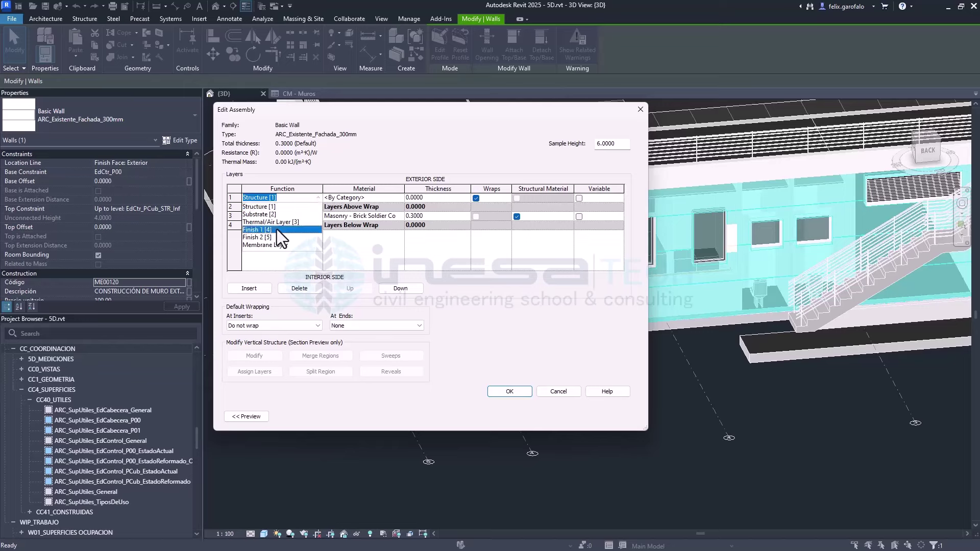
Open the finish layer's Material Browser and clear the mistyped 'gluyp' search
left_click(391, 198)
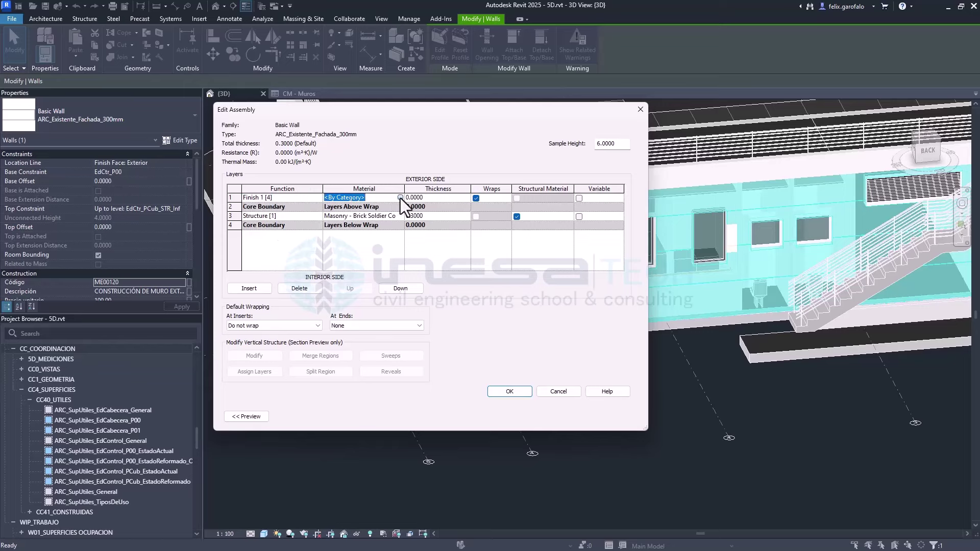
left_click(401, 198)
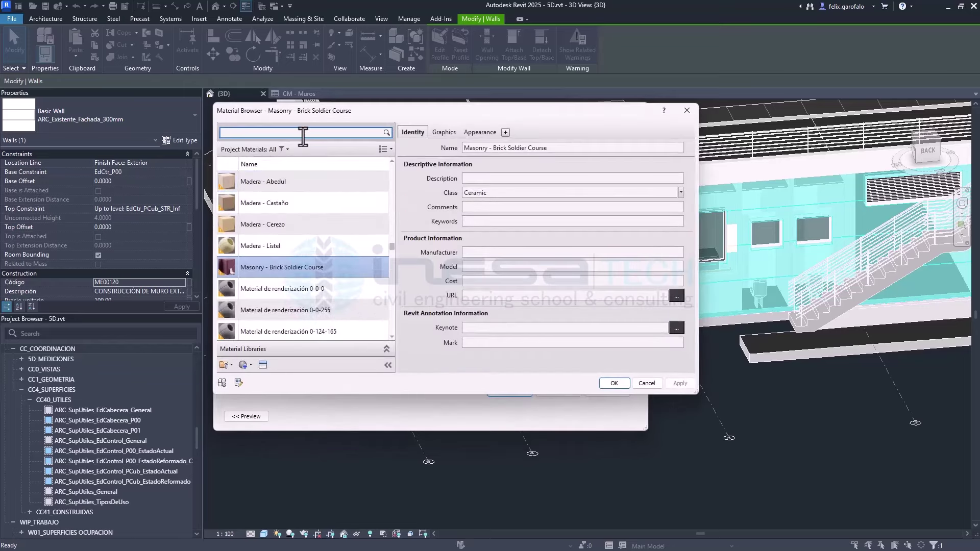
type("gl")
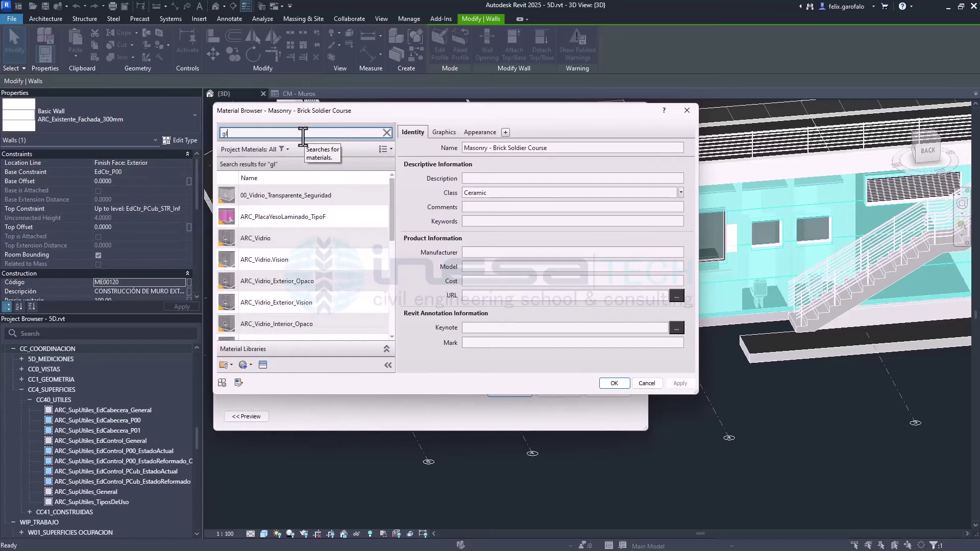
type("u")
type("yp")
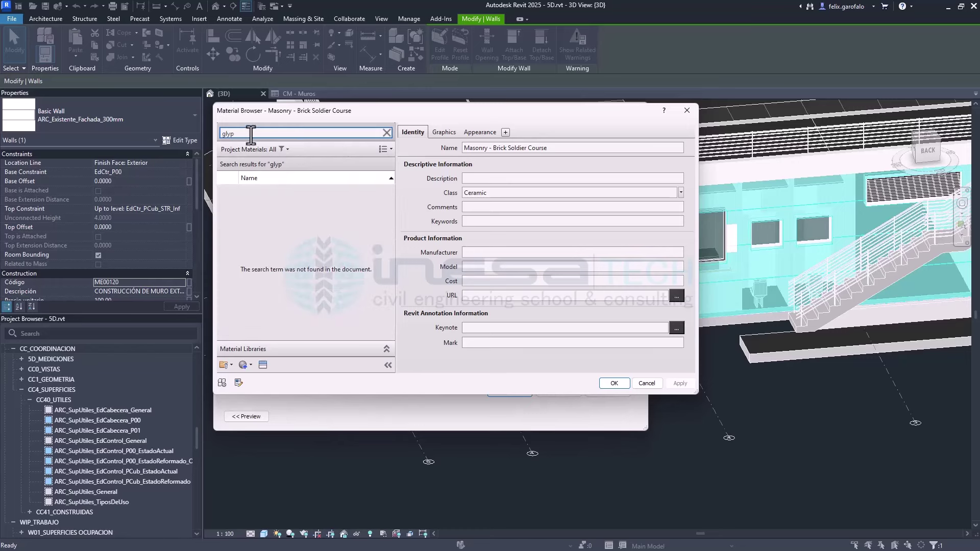
double_click(228, 134)
key("BackSpace")
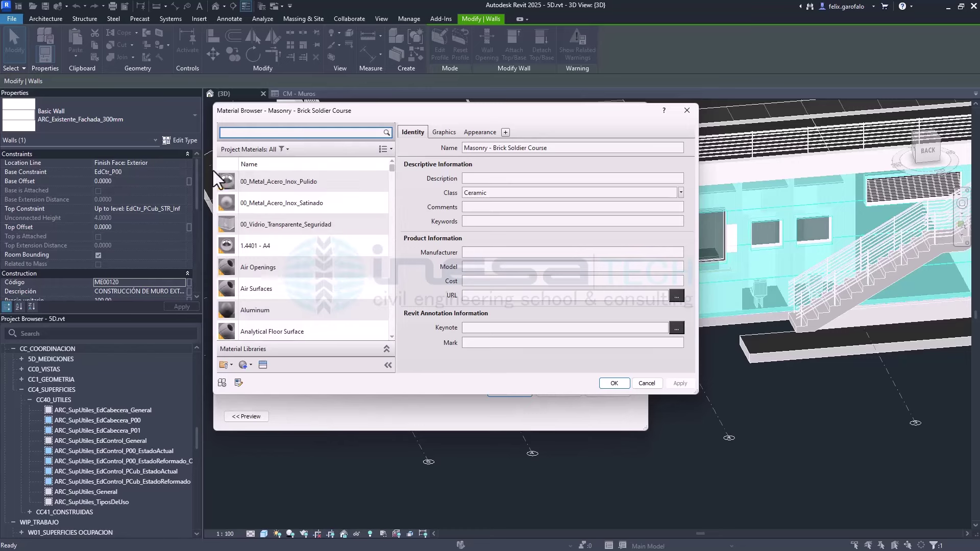
scroll(282, 308, "down", 3)
scroll(283, 308, "down", 3)
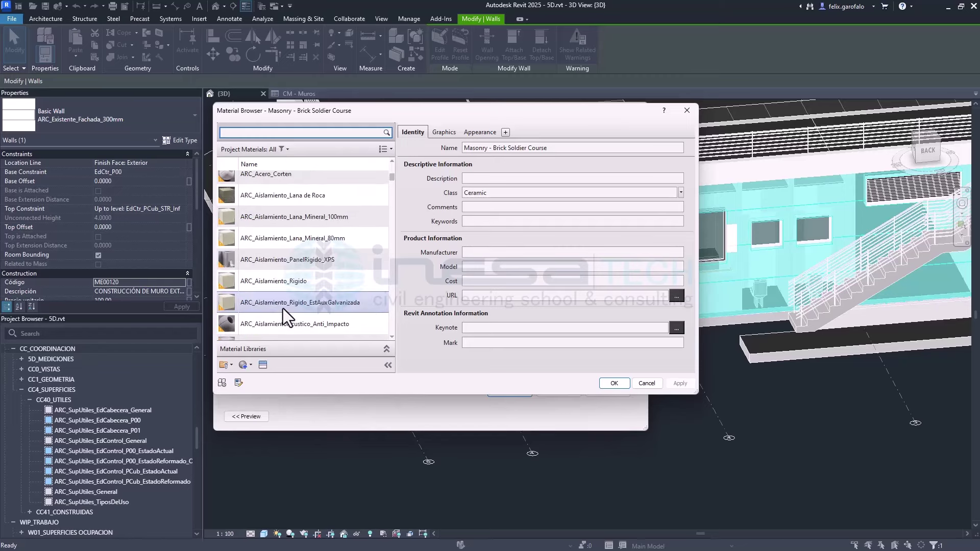
scroll(283, 309, "down", 3)
scroll(283, 309, "down", 3)
scroll(283, 308, "down", 3)
scroll(283, 309, "down", 3)
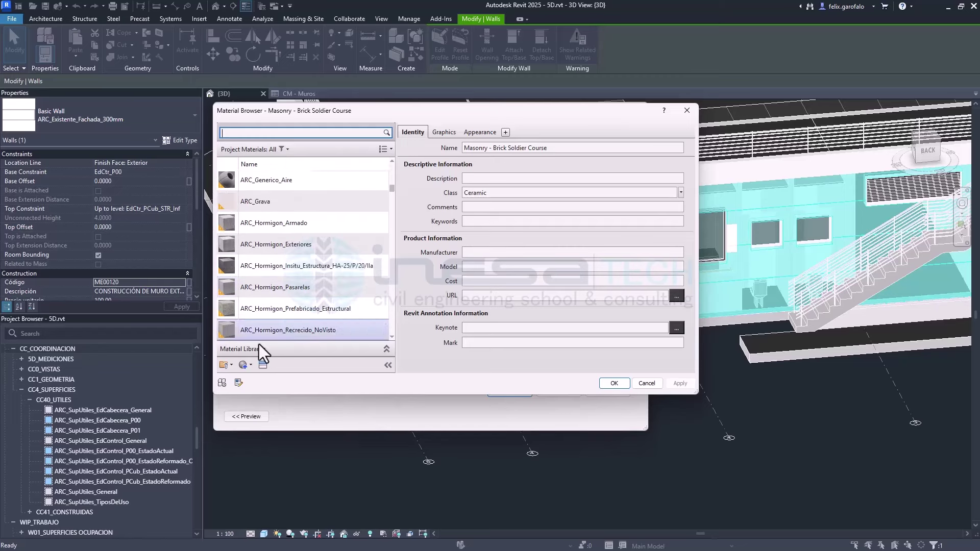
Create a new material named 'Acabado con láminas de fibrocemento' and apply it
left_click(248, 367)
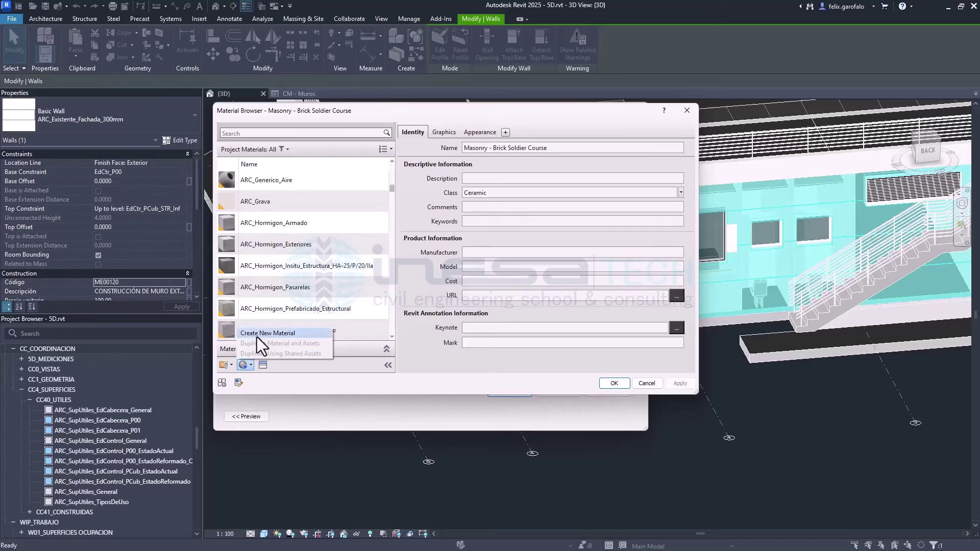
left_click(256, 337)
triple_click(505, 147)
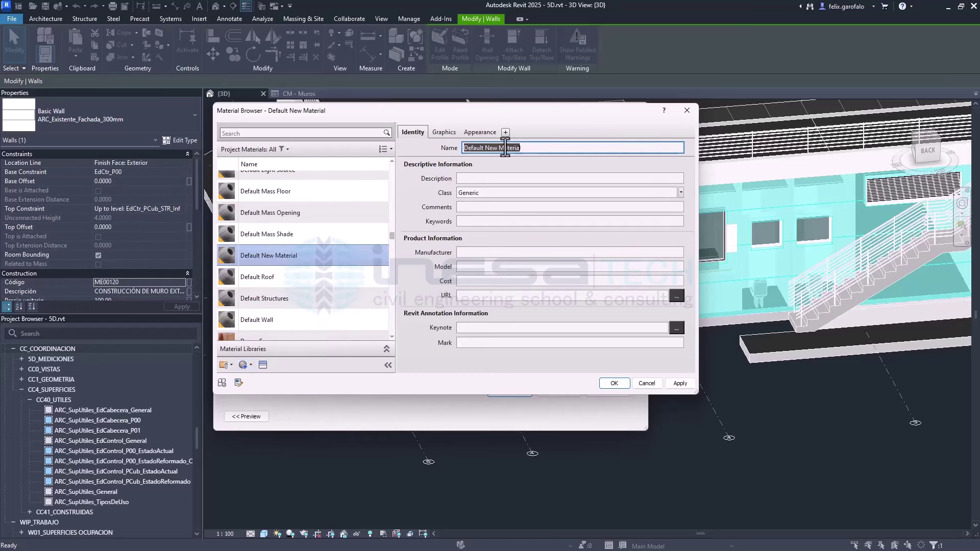
type("Aca")
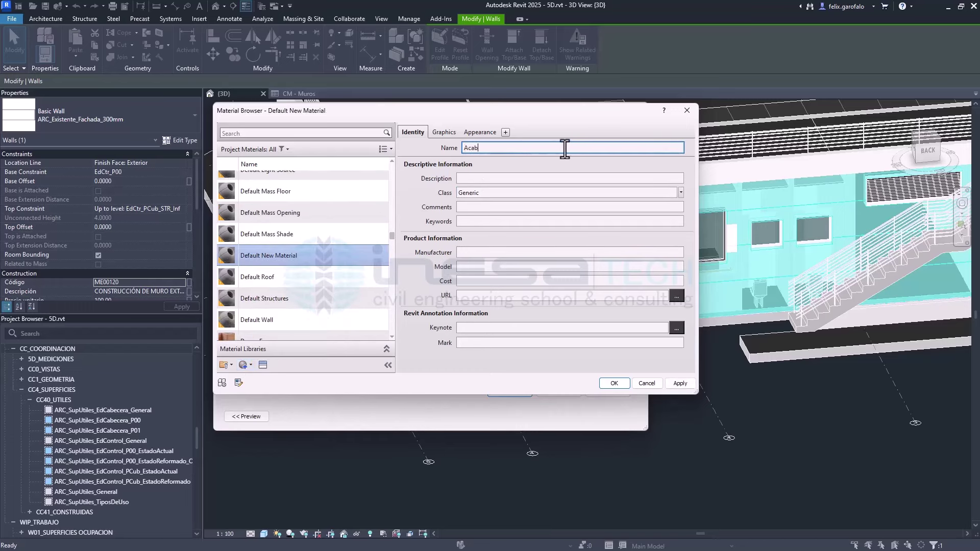
type("b")
type("ado con ")
type("lámina")
type("s de firro")
type("cemne")
key("BackSpace")
key("BackSpace")
type("en")
type("to")
left_click(679, 382)
Confirm the fiber-cement finish material and add a new layer on the interior side
left_click(621, 385)
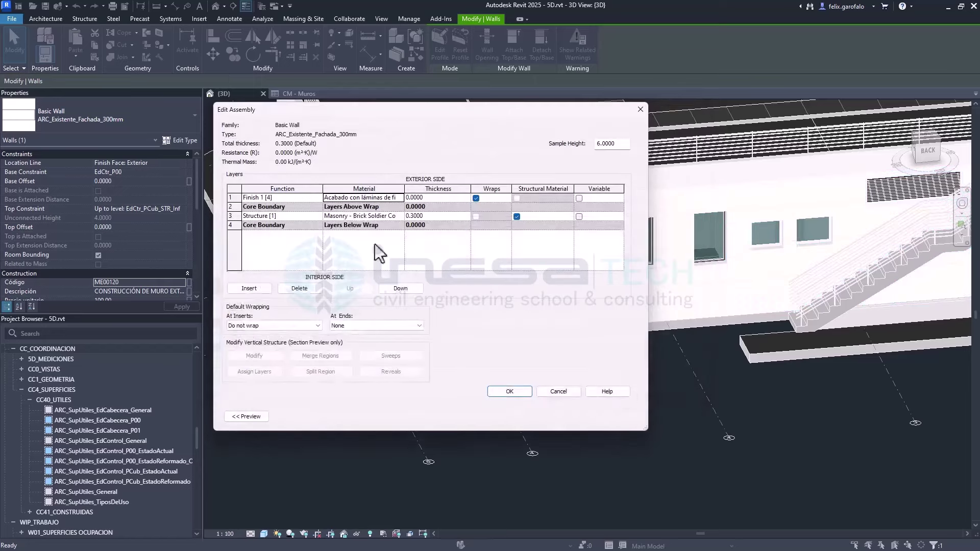
left_click(253, 288)
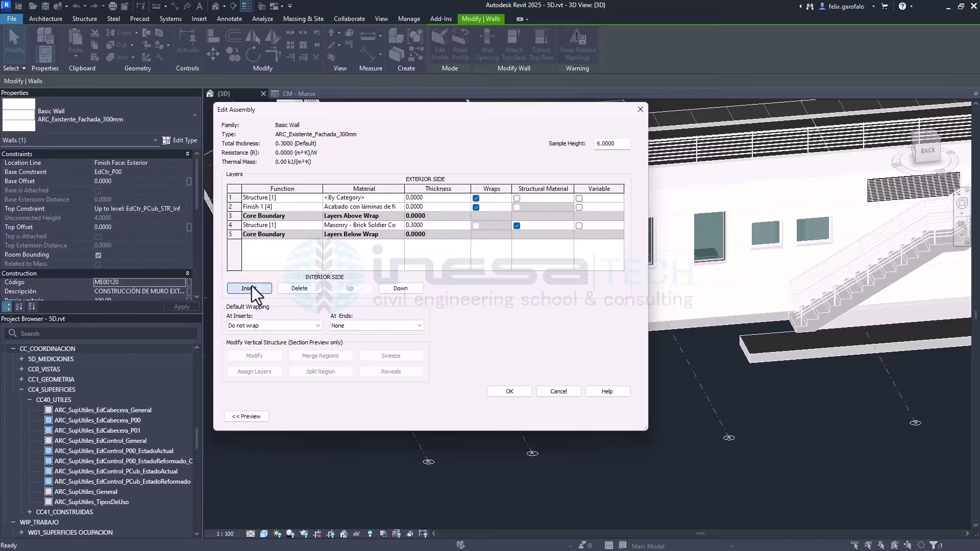
left_click(401, 288)
left_click(401, 288)
left_click(401, 288)
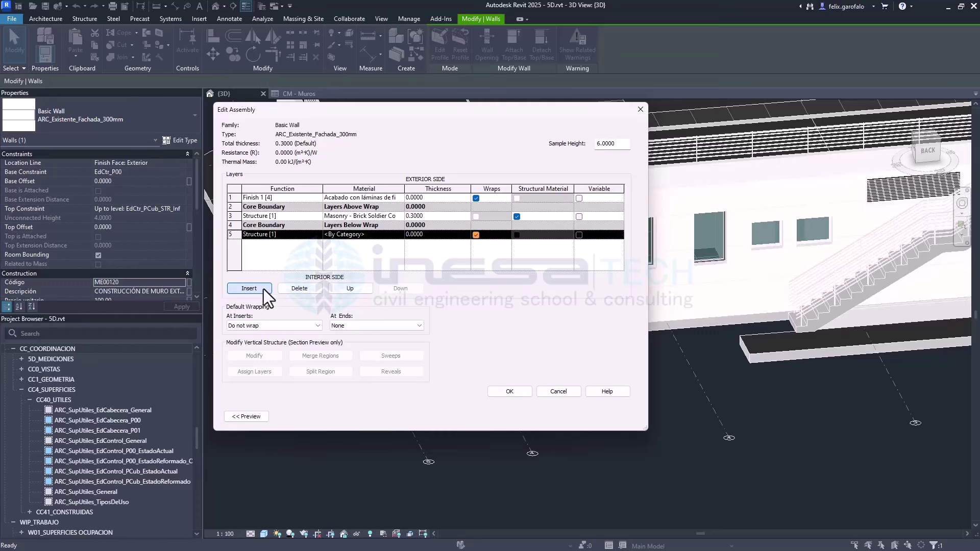
Create a new blank material for the interior layer and start renaming it
left_click(402, 236)
left_click(400, 236)
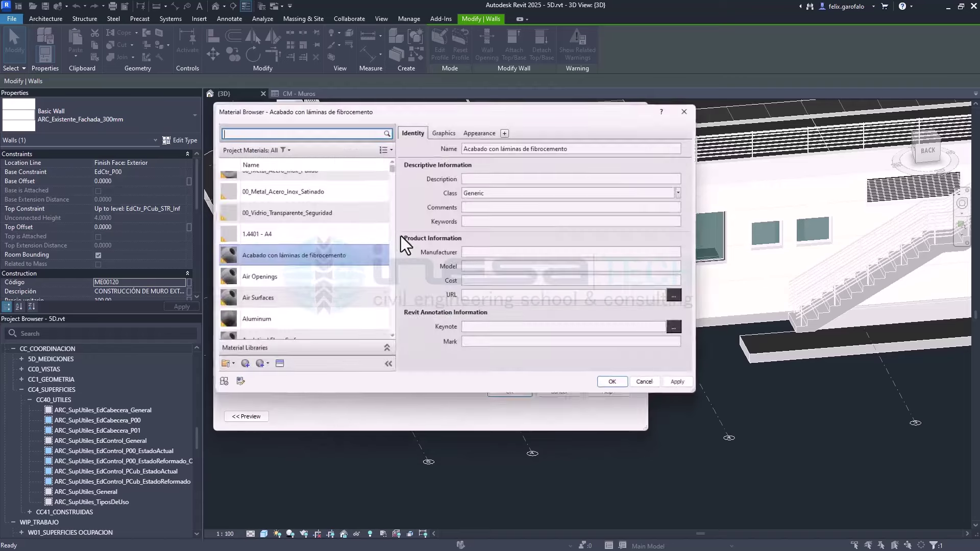
left_click(247, 365)
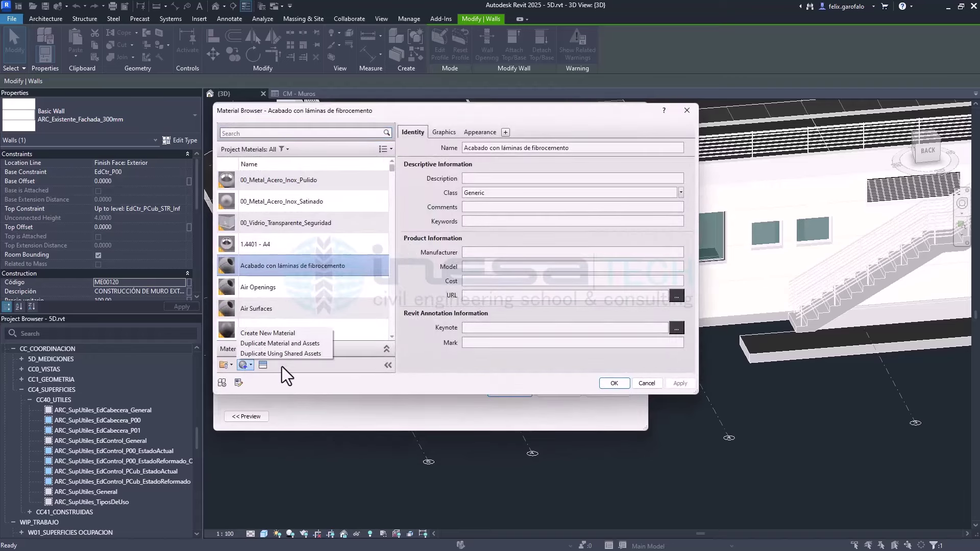
left_click(271, 332)
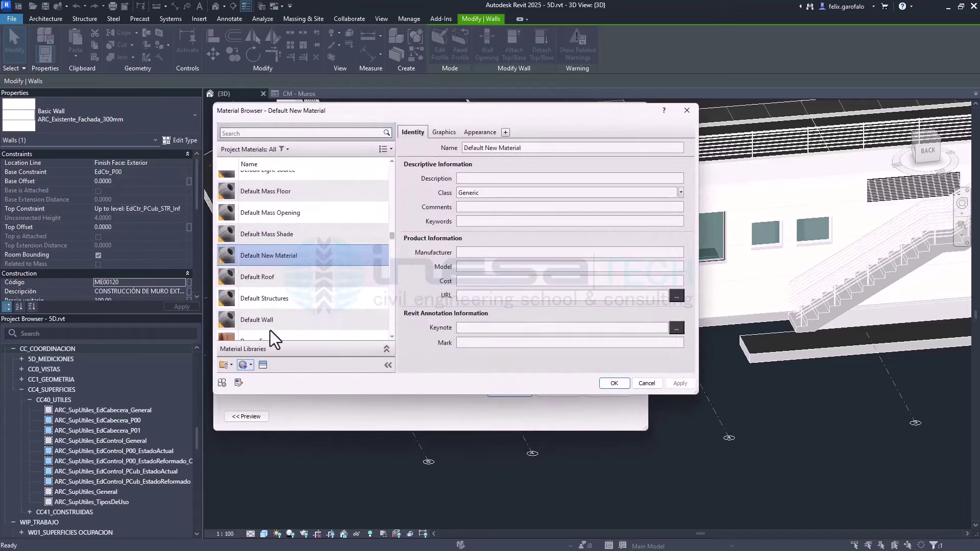
scroll(270, 306, "up", 1)
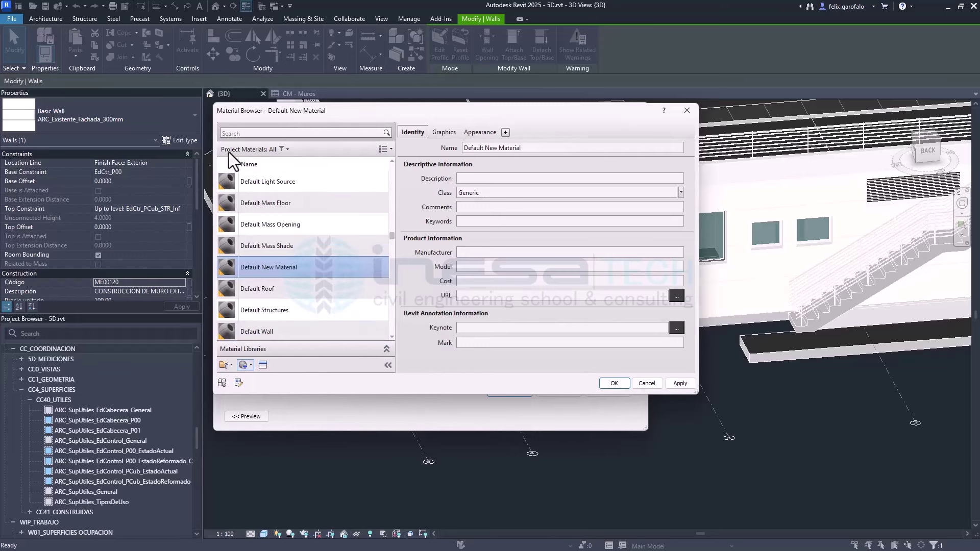
right_click(277, 268)
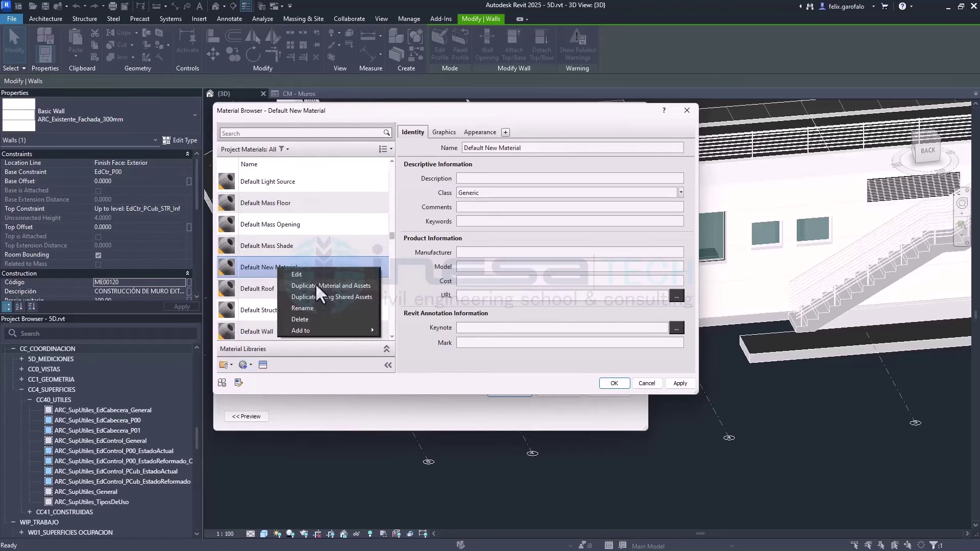
left_click(314, 277)
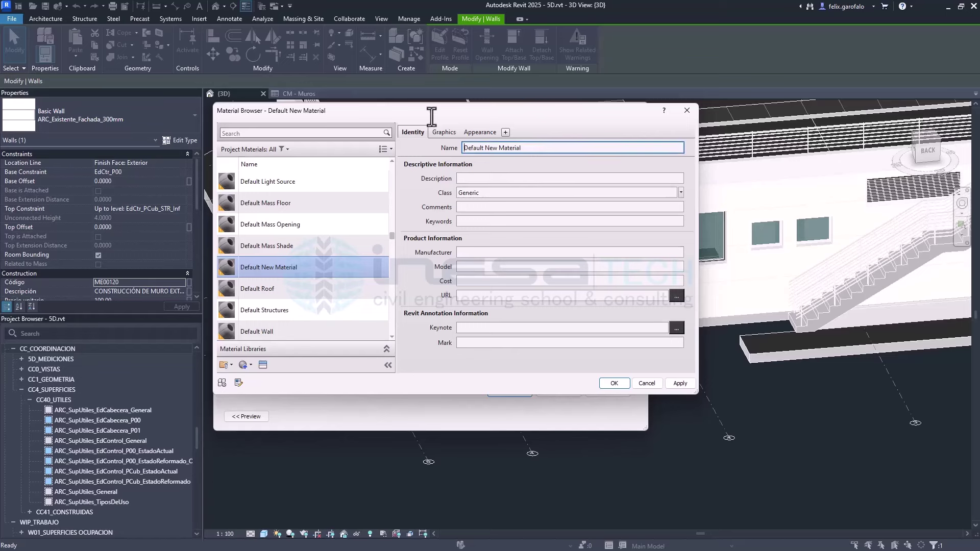
Name the new material 'Reboque' and assign it to the interior layer
left_click_drag(430, 110, 468, 112)
triple_click(557, 149)
type("R")
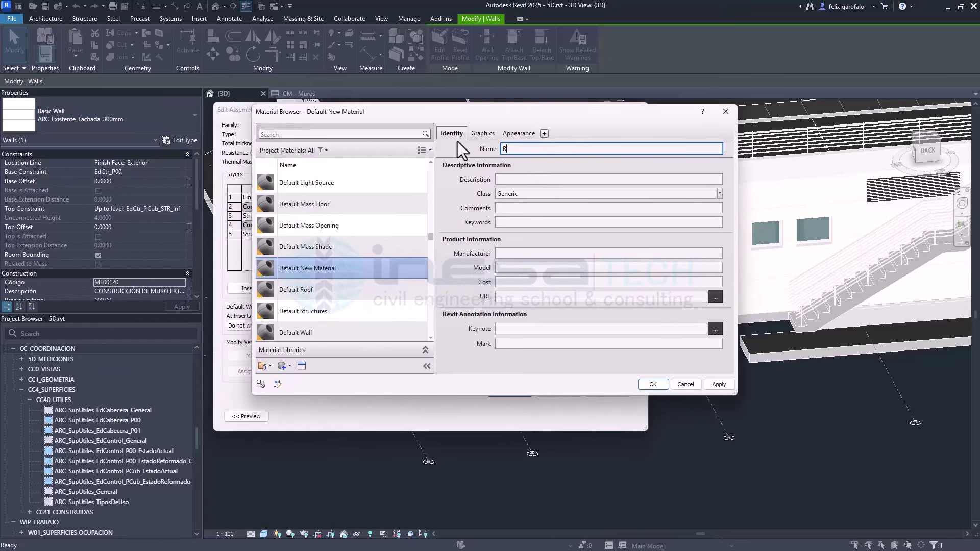
type("eboique")
key("BackSpace")
key("BackSpace")
key("BackSpace")
type("que")
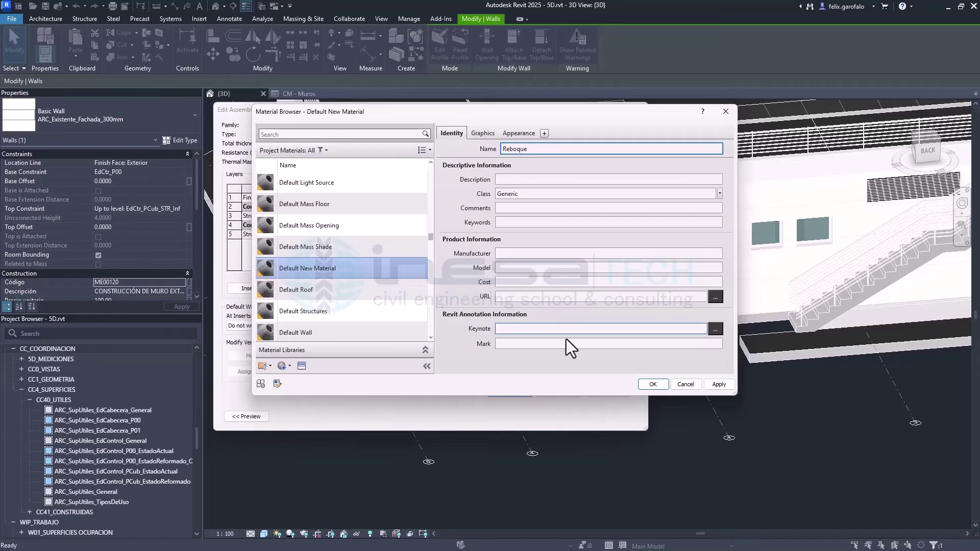
left_click(715, 386)
left_click(664, 385)
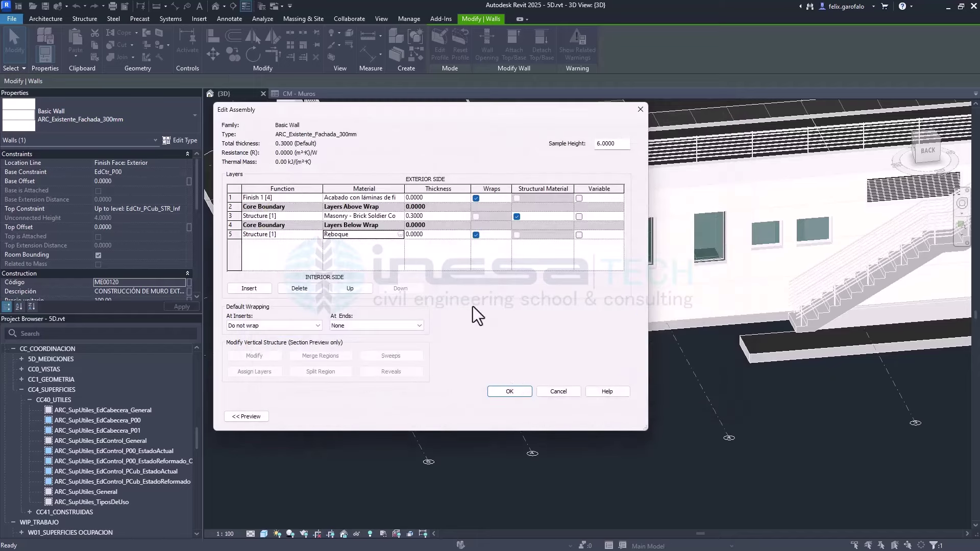
Set layer thicknesses: finish 0.02, brick core 0.2, Reboque 0.02
left_click(433, 199)
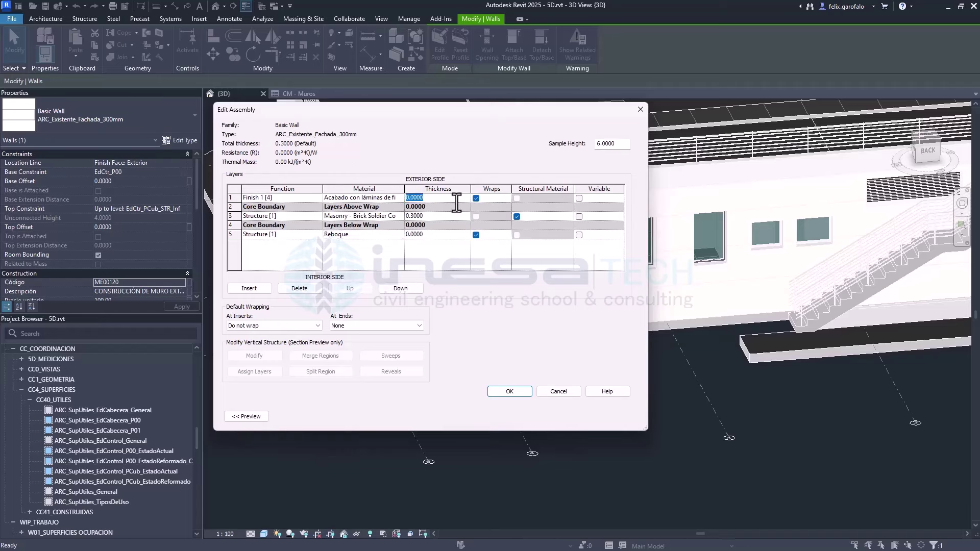
type("0.02")
key("Tab")
left_click(428, 217)
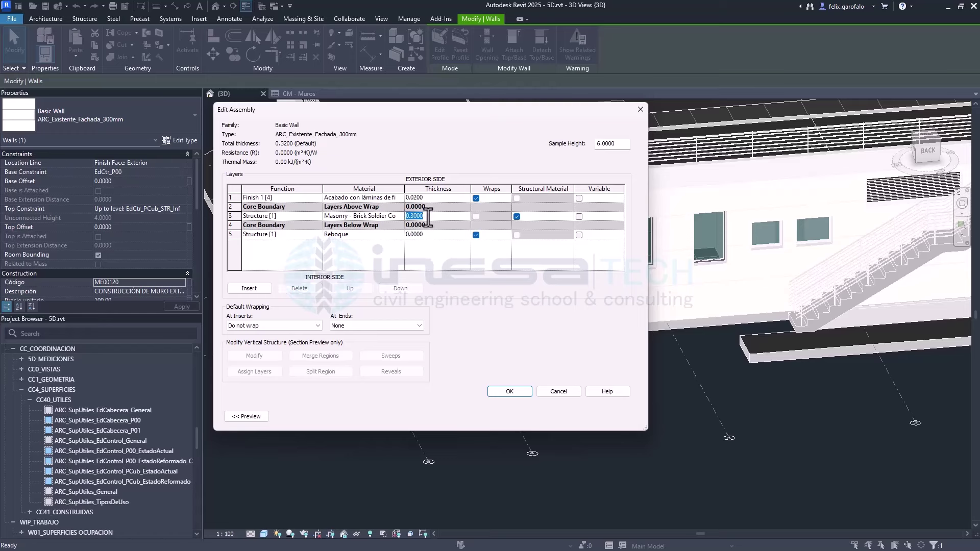
type("2")
key("BackSpace")
type(".2")
left_click(424, 237)
key("BackSpace")
key("BackSpace")
key("BackSpace")
type("2")
left_click(437, 251)
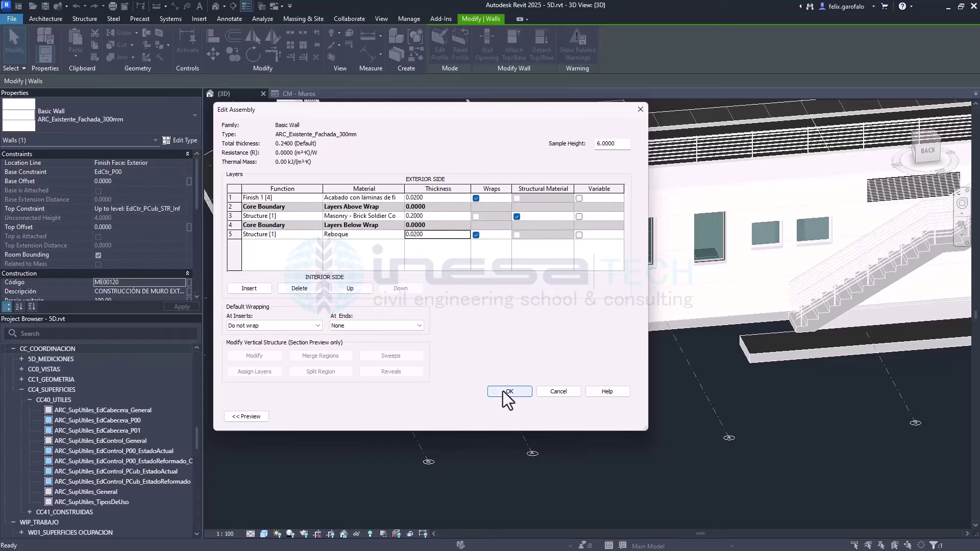
Accept the 0.24 layer structure, dismiss the joined-element warnings and apply the type changes
left_click_drag(422, 114, 421, 148)
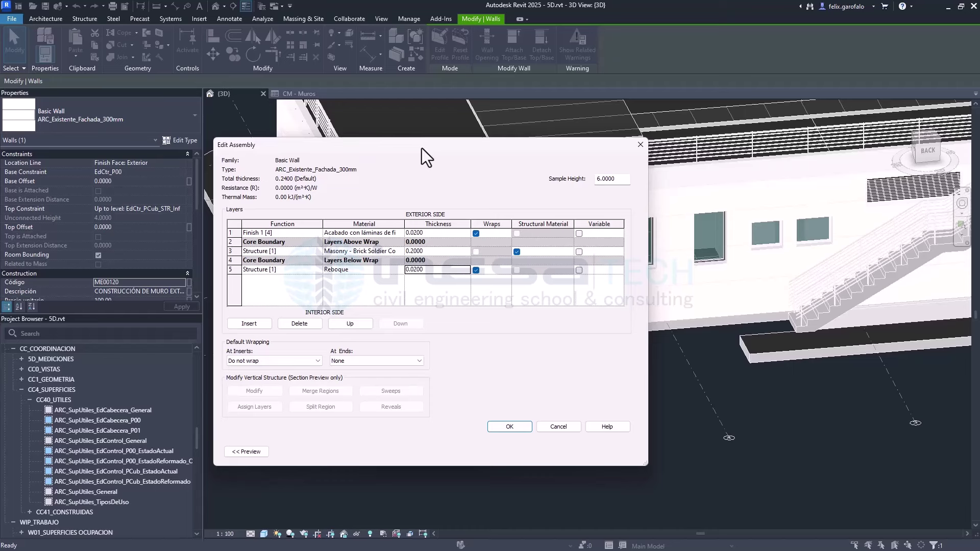
left_click(523, 424)
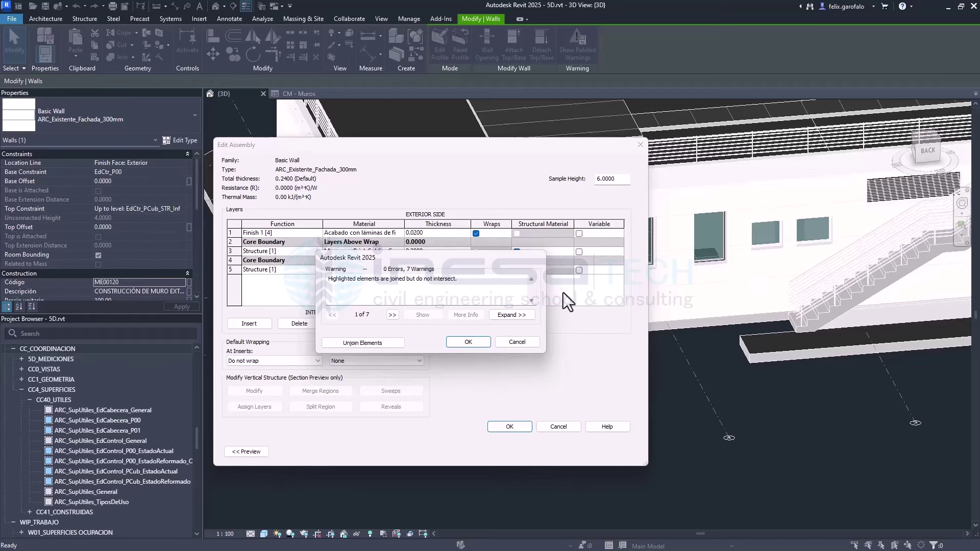
key("Return")
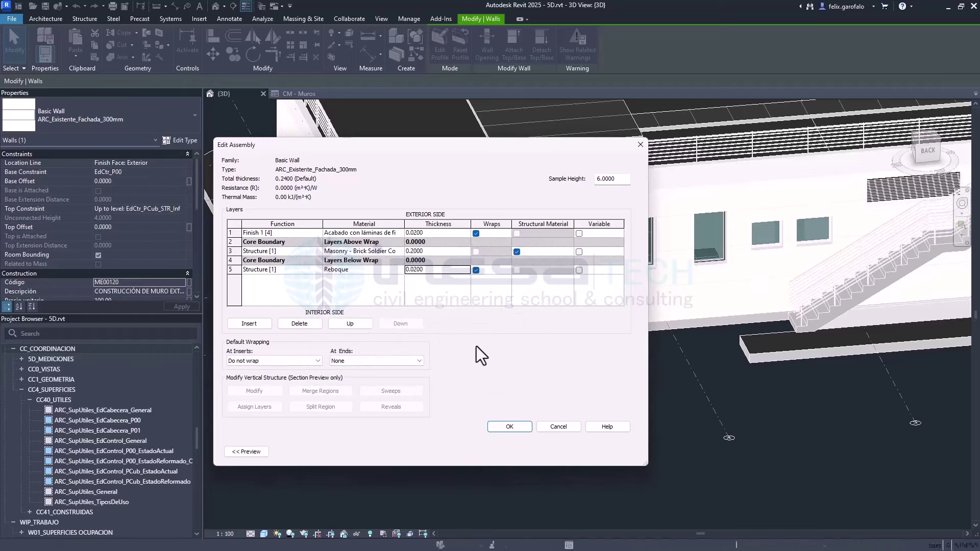
key("Return")
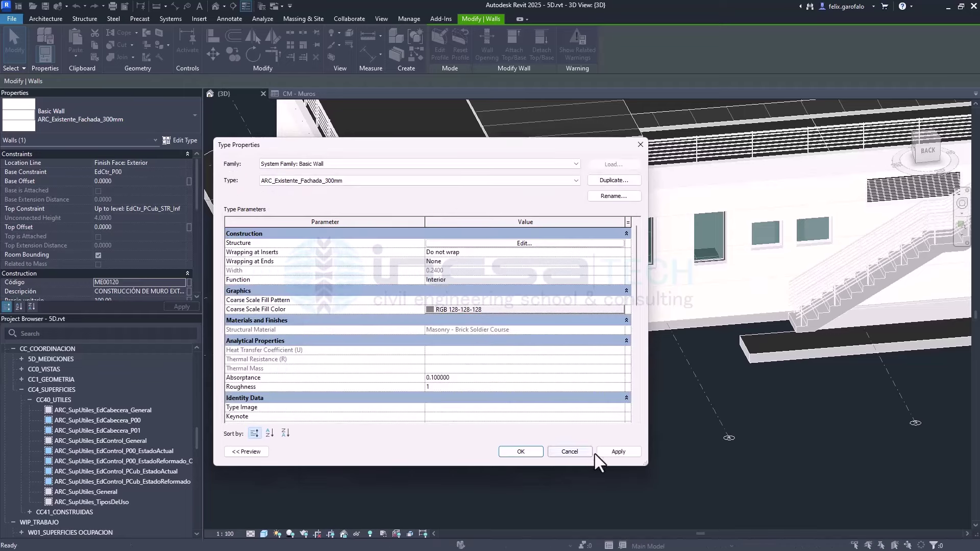
left_click(607, 455)
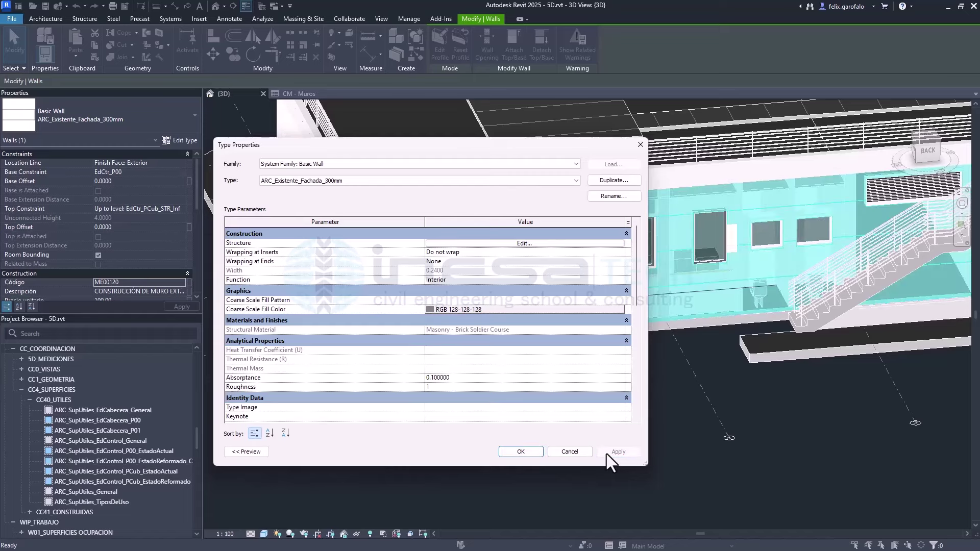
Reselect the facade wall and reopen its type's layer structure
left_click(531, 451)
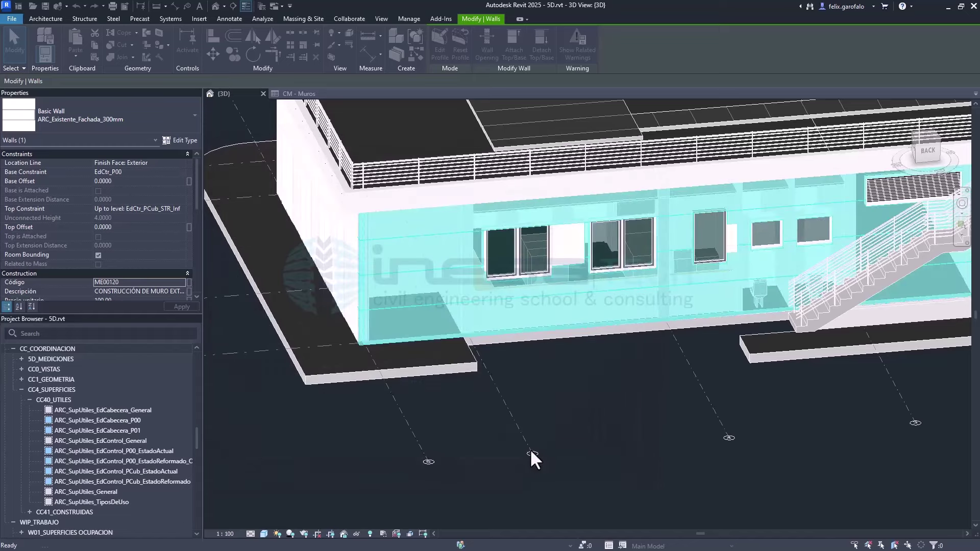
left_click(584, 433)
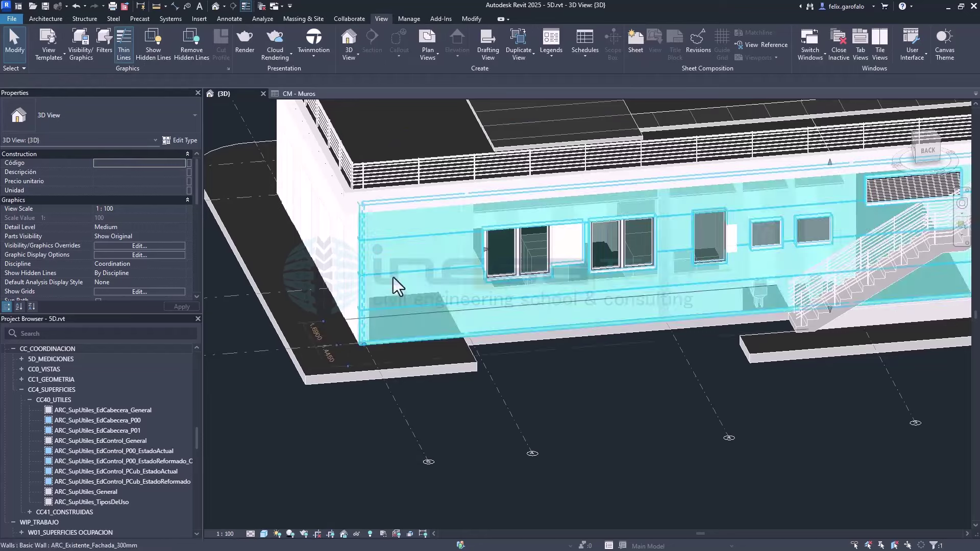
left_click(393, 277)
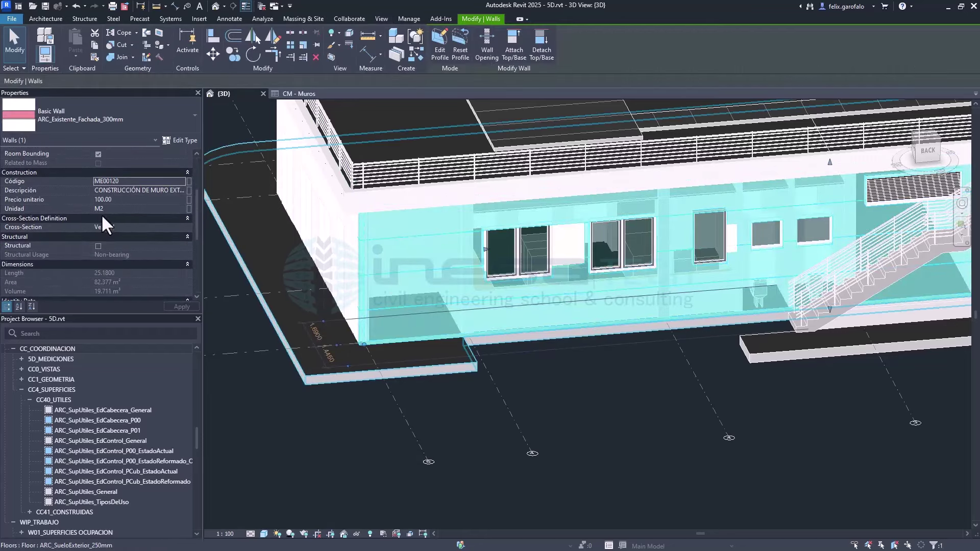
left_click(179, 136)
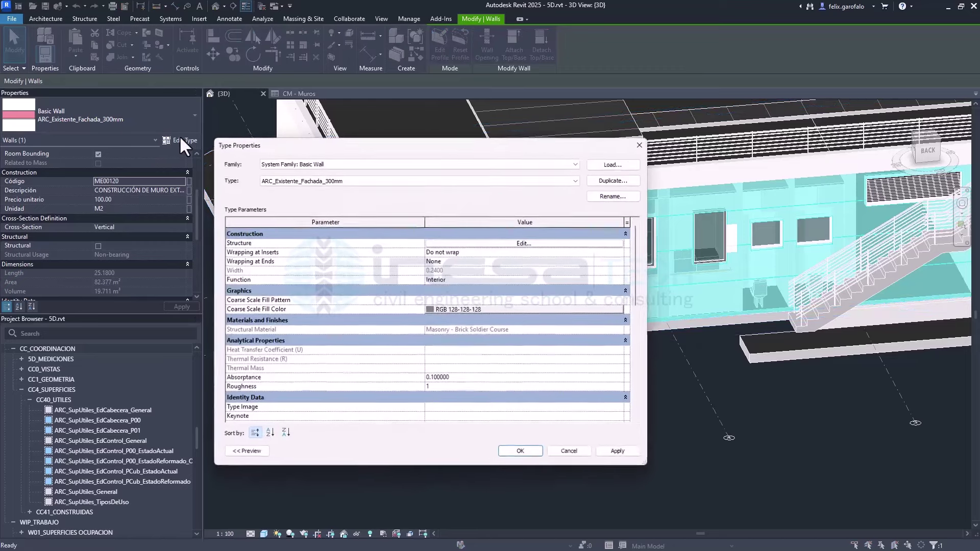
left_click(445, 245)
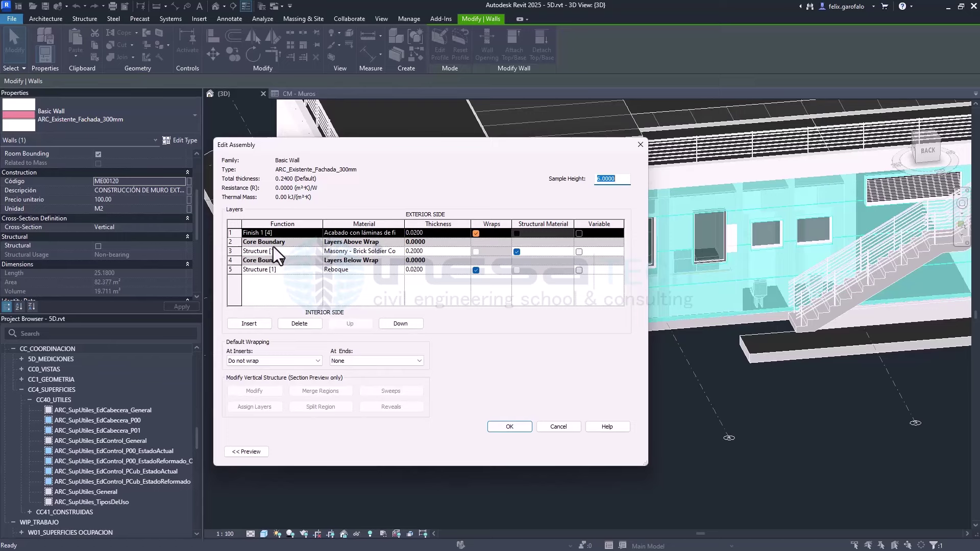
Show the Custom Parameters of the Acabado con láminas de fibrocemento finish material
left_click(399, 235)
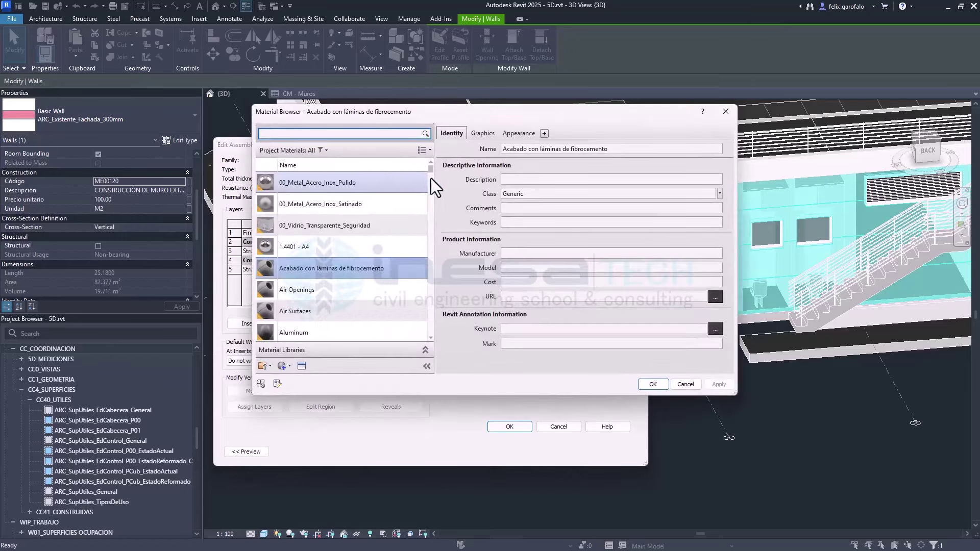
left_click_drag(433, 117, 412, 123)
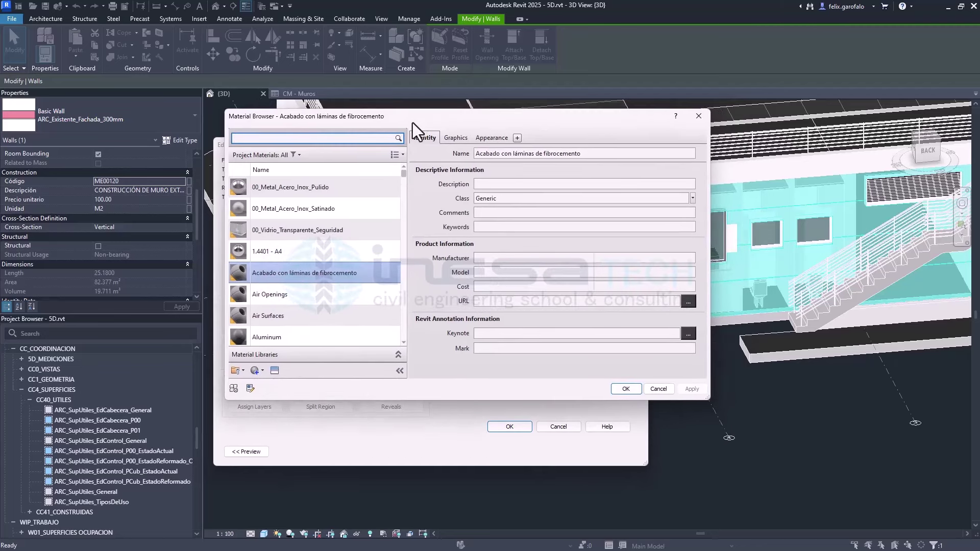
left_click(250, 388)
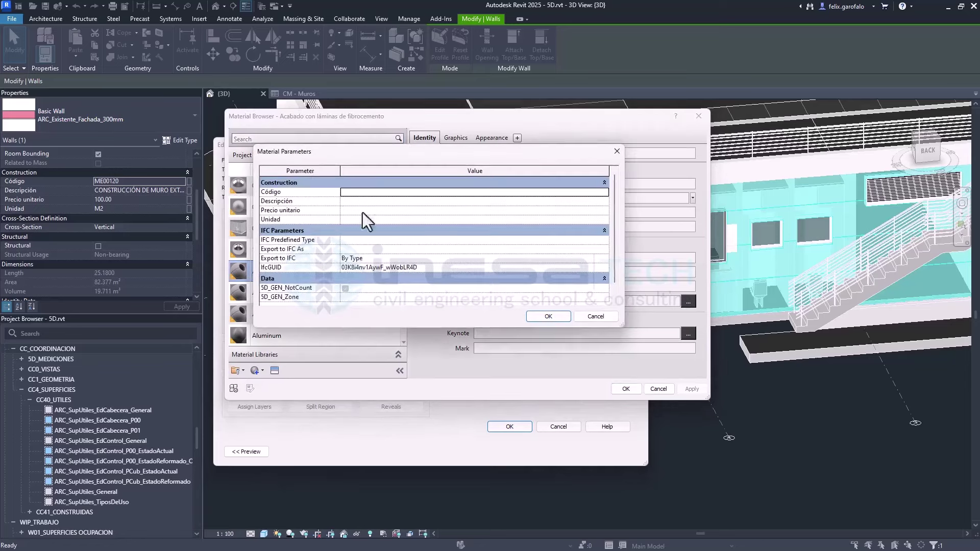
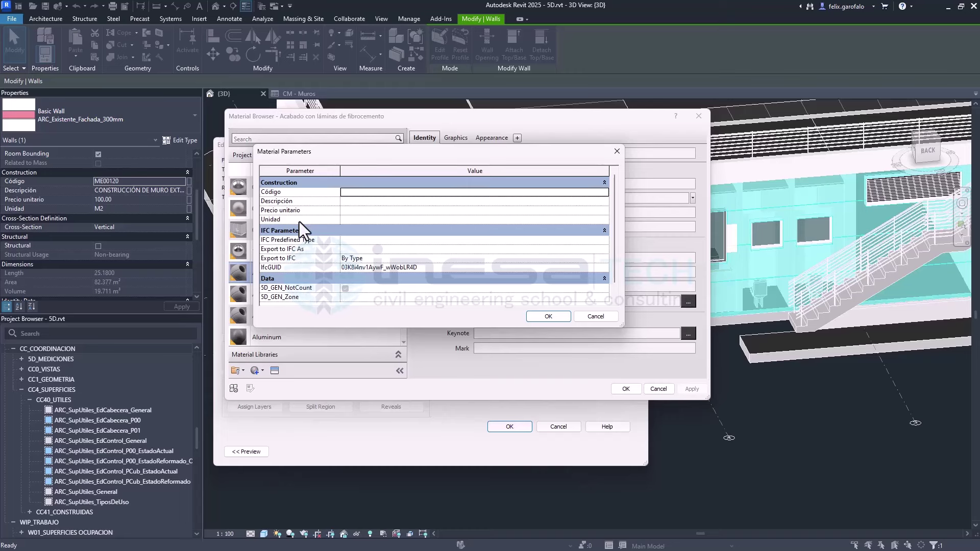
Enter code LF001526, description LÁMINA DE FIBROCEMENTO and unit price 20.00 for the fibre-cement material
left_click(351, 192)
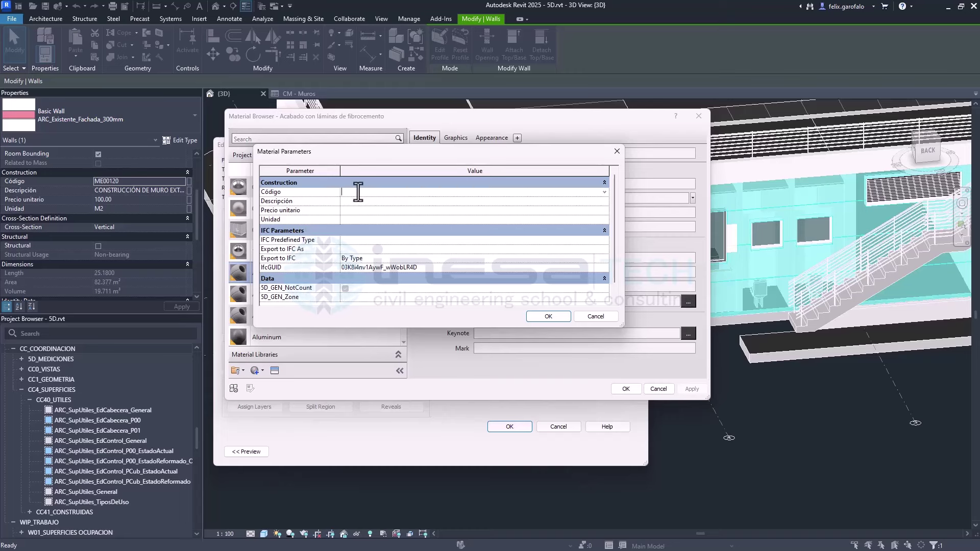
type("LF001526")
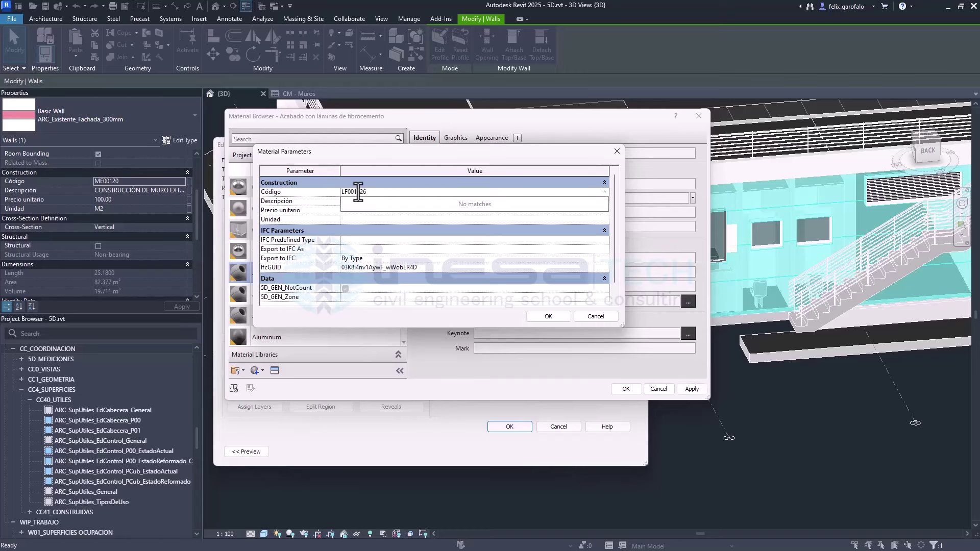
left_click(341, 201)
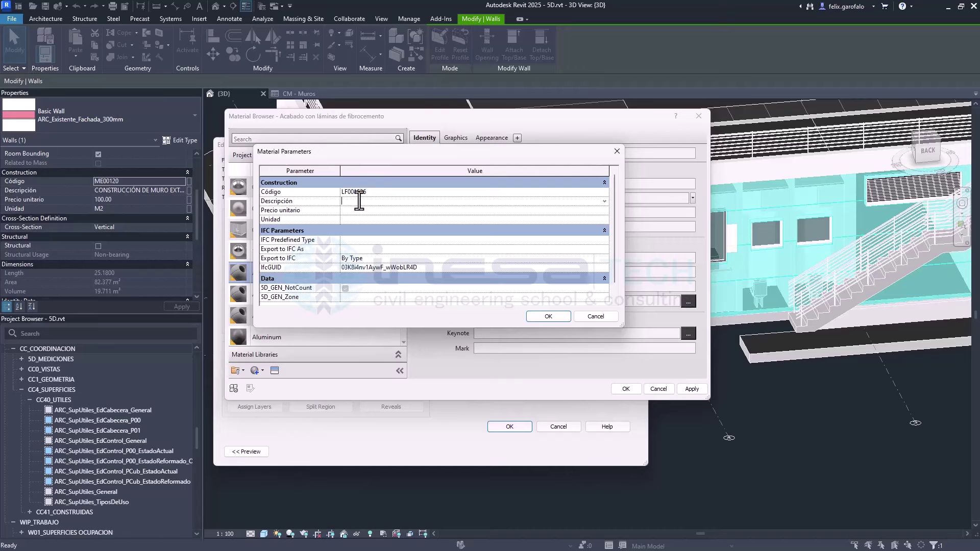
type("LÁMINA")
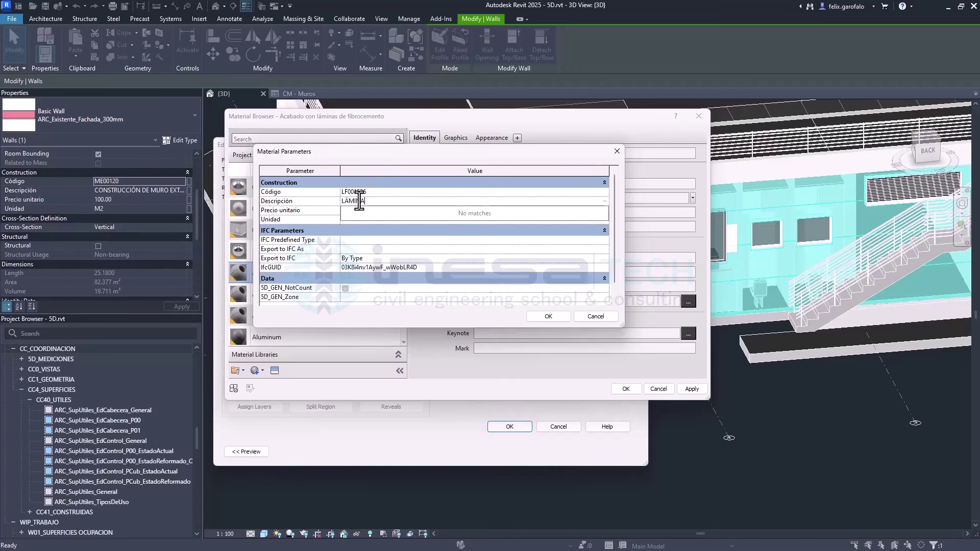
type(" DE FRIBRO")
key("BackSpace")
key("BackSpace")
key("BackSpace")
key("BackSpace")
key("BackSpace")
type("IBRO CE")
type("MENTO")
key("Return")
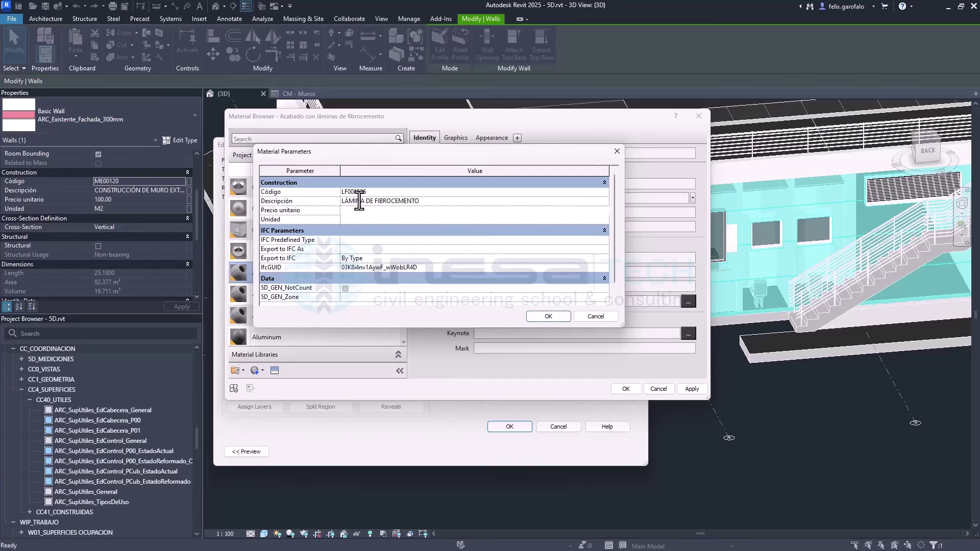
type("20.00")
key("Return")
key("Return")
Set the fibre-cement unit to M2 and save the material changes
key("Up")
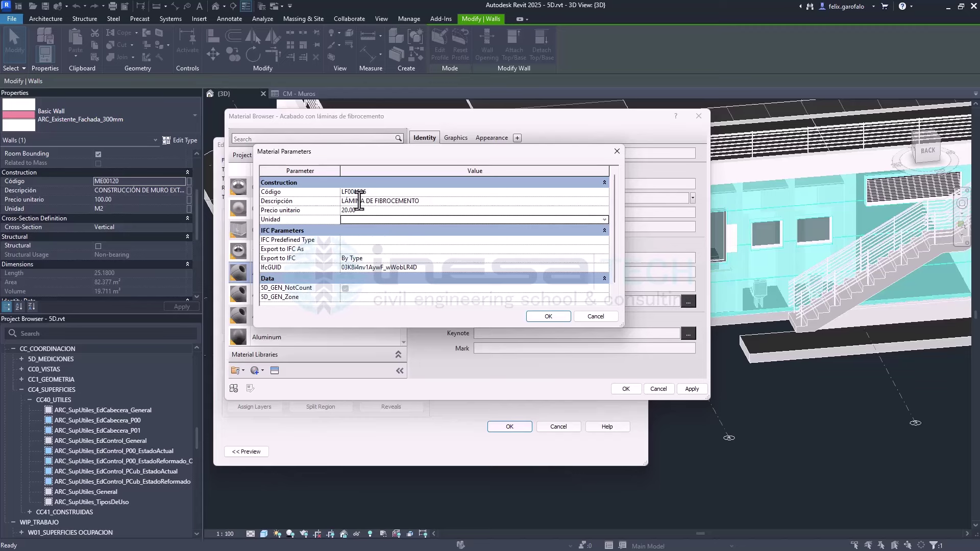
type("M2")
left_click(385, 151)
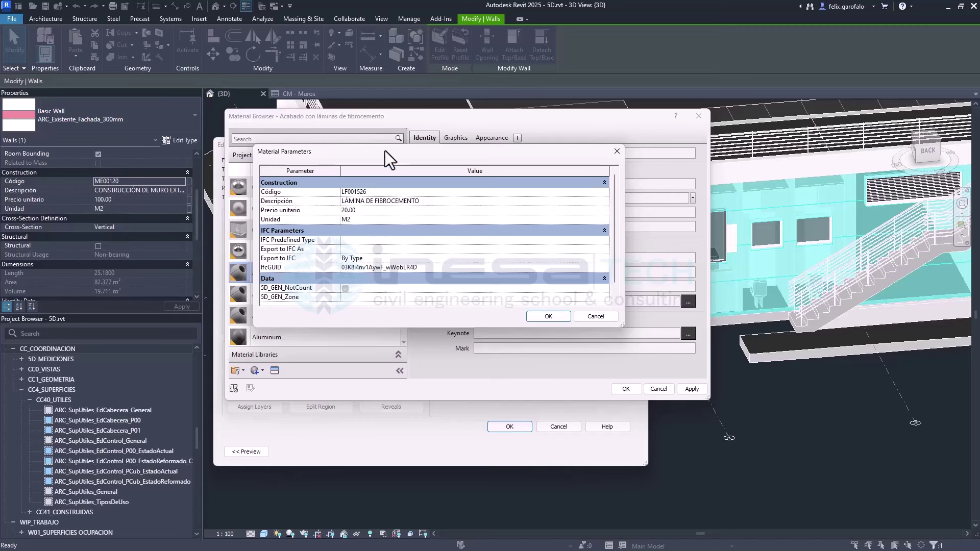
left_click(544, 317)
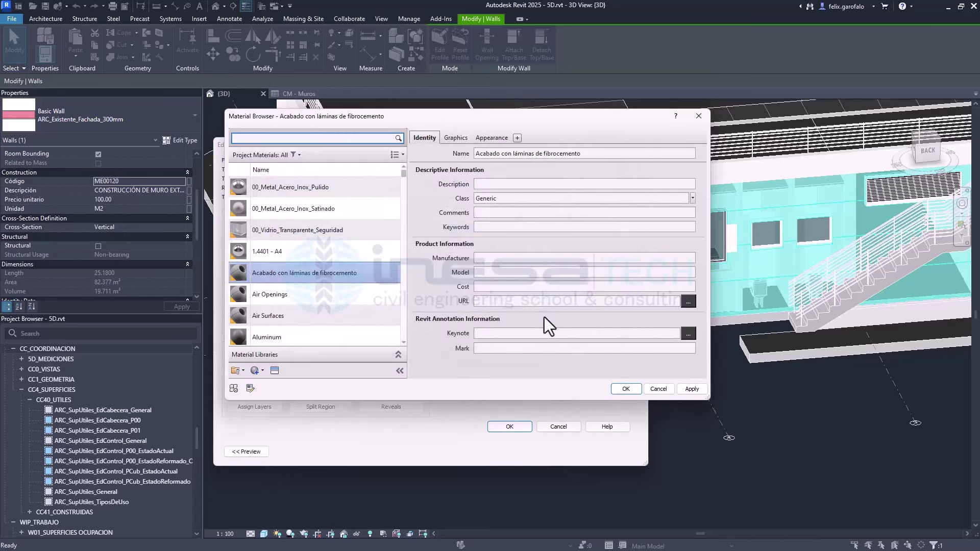
left_click(691, 390)
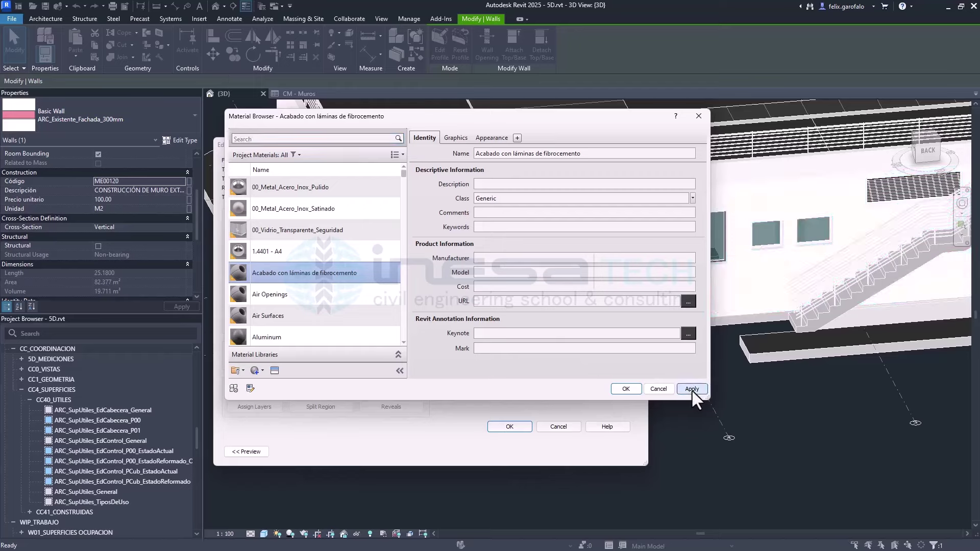
left_click(632, 391)
Give the layer 3 masonry material code BH002879 and description BLOQUE DE HORMIGÓN DE 20 CM DE ESPESOR
left_click(400, 254)
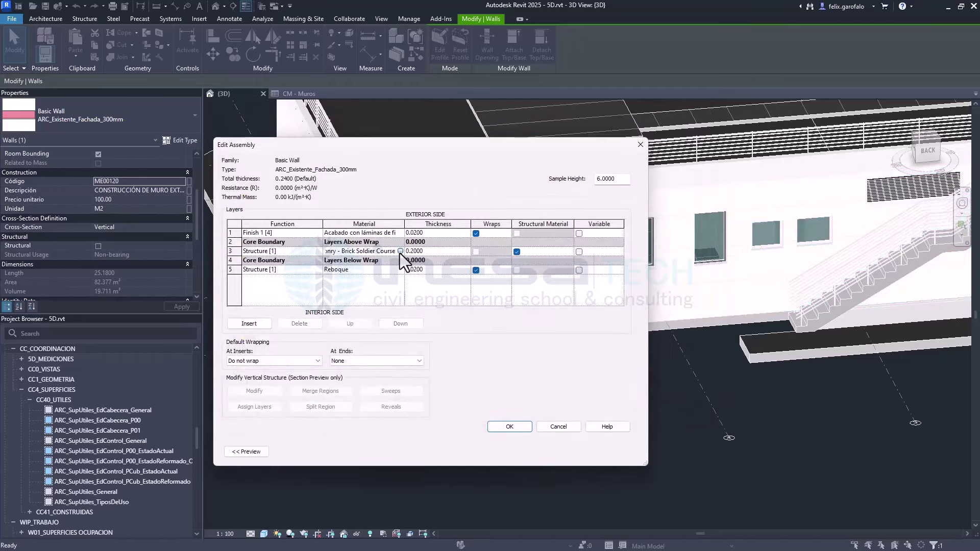
left_click(400, 253)
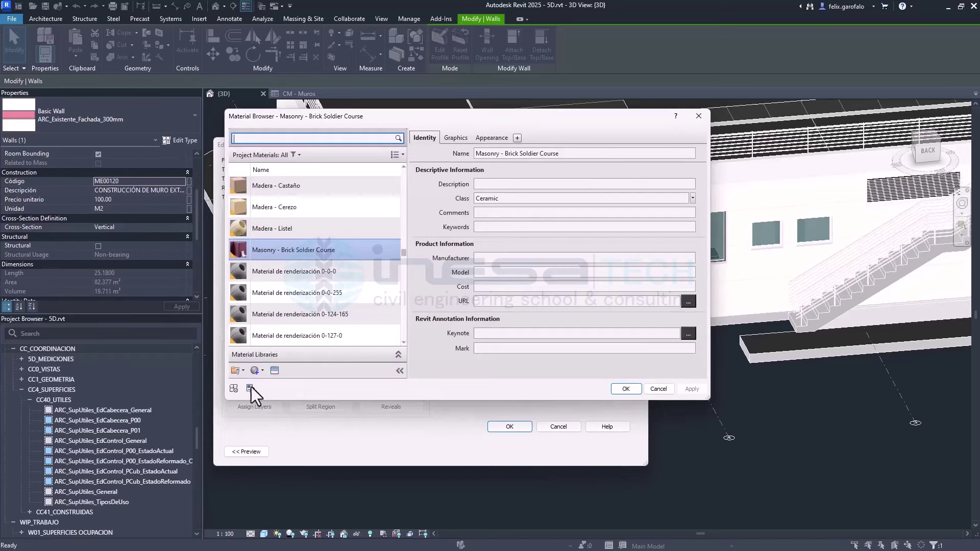
left_click(250, 388)
left_click(360, 192)
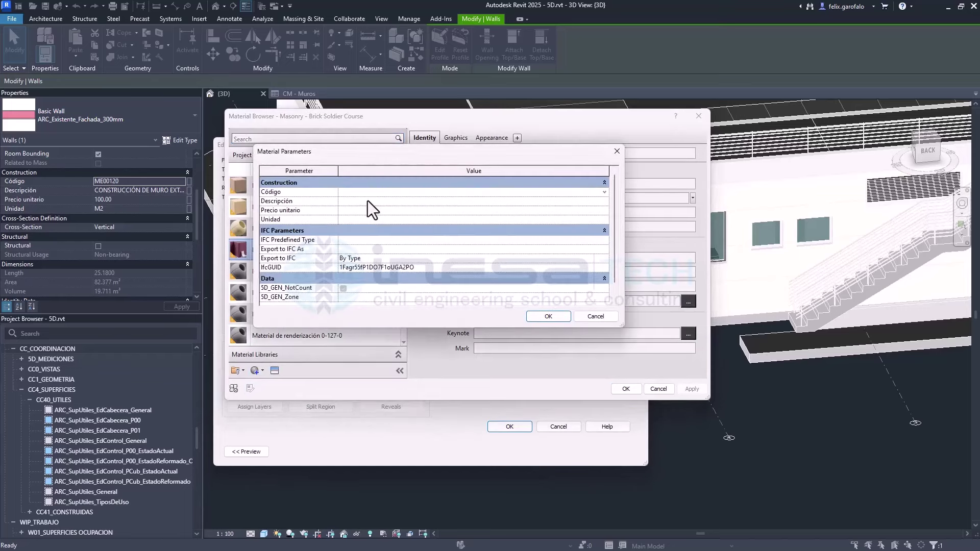
type("BH002879")
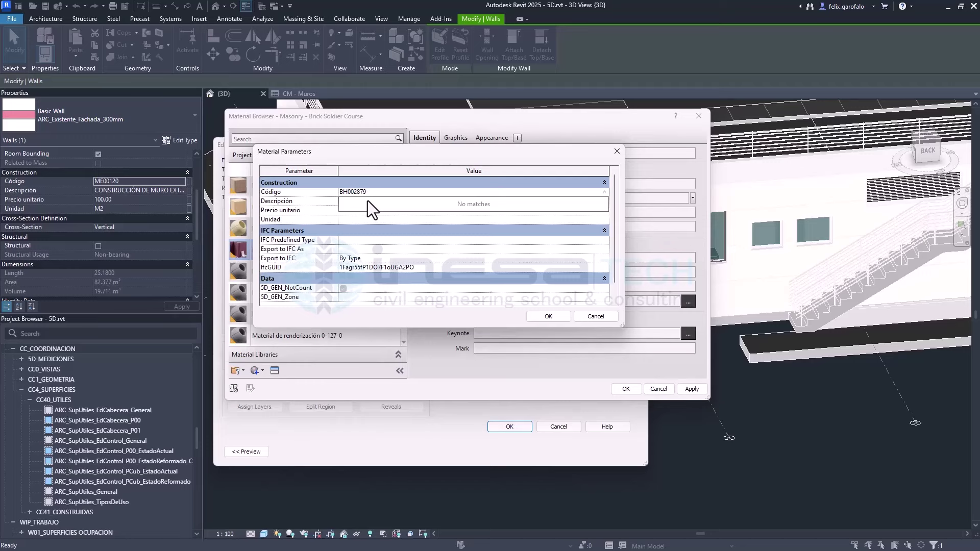
left_click(343, 200)
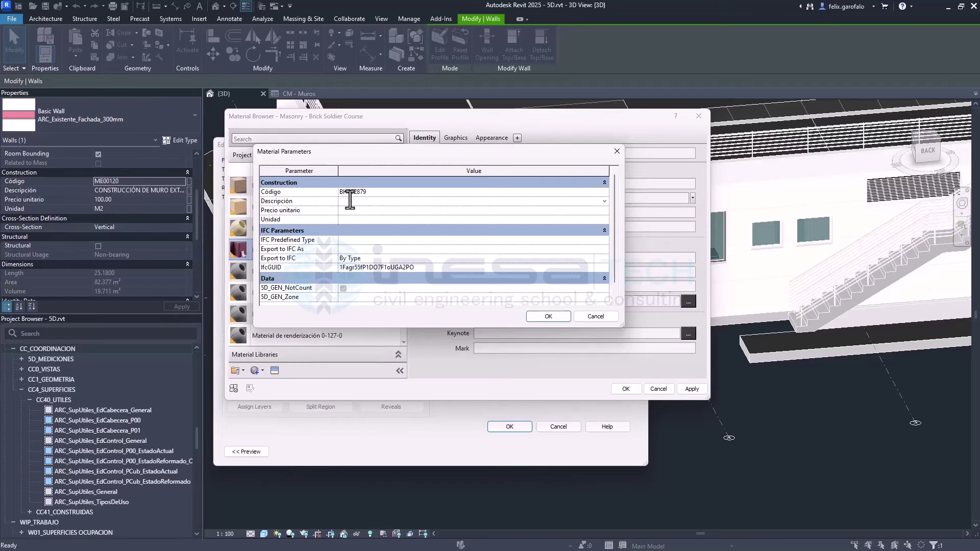
type("B")
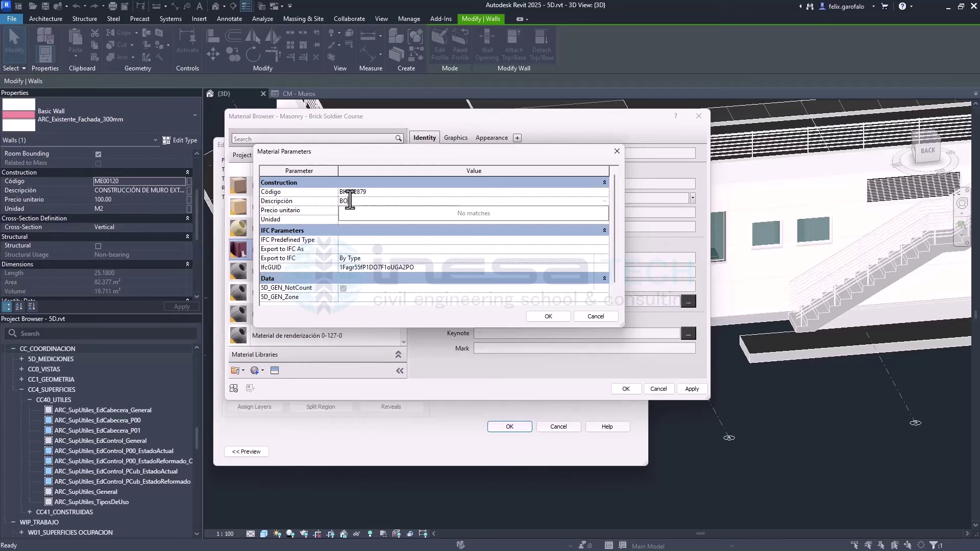
type("LOQUE DE HO")
type("RMIGÓN DE")
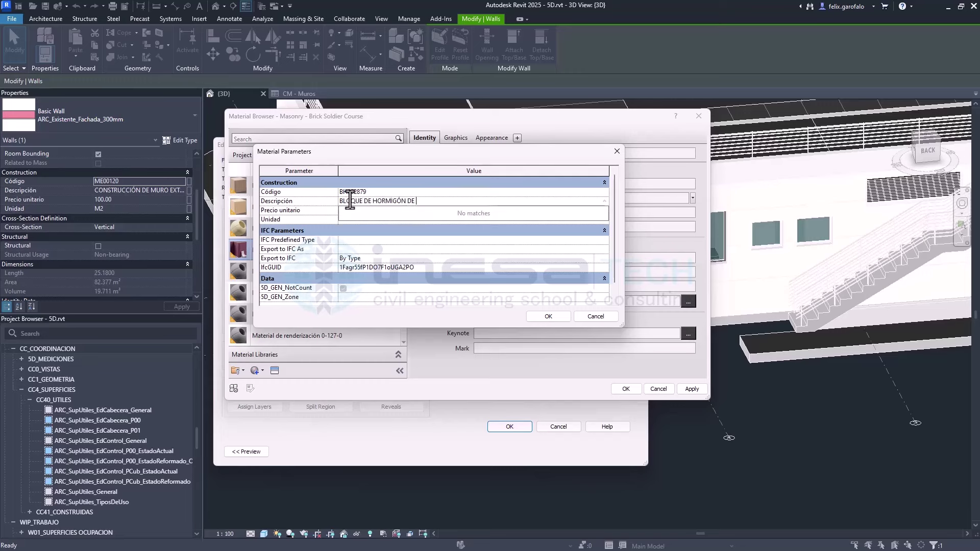
type("0C")
type(" CM")
type(" DE ES")
type("PES")
type("OR")
Set the masonry price to 30.00 and unit to M2, and save the material
key("Return")
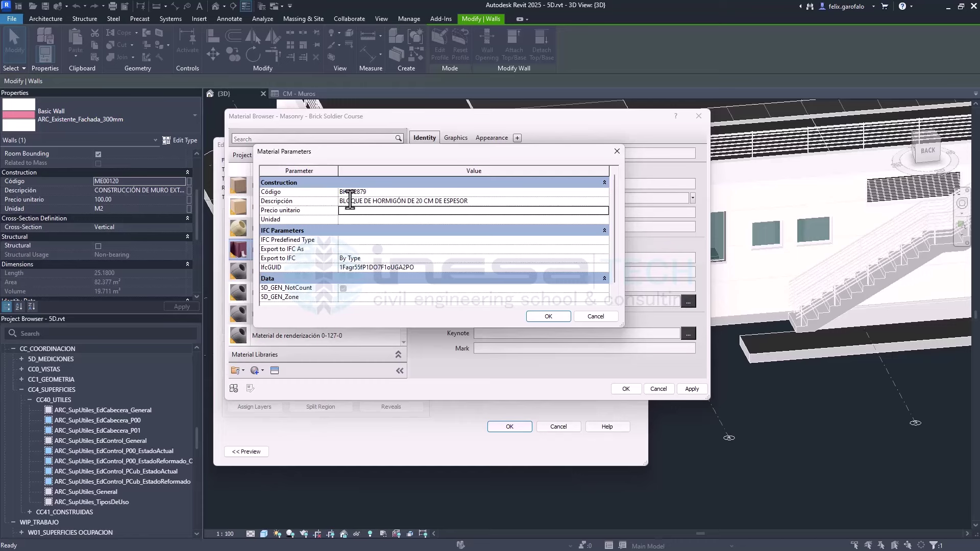
type("30")
key("Return")
type("M2")
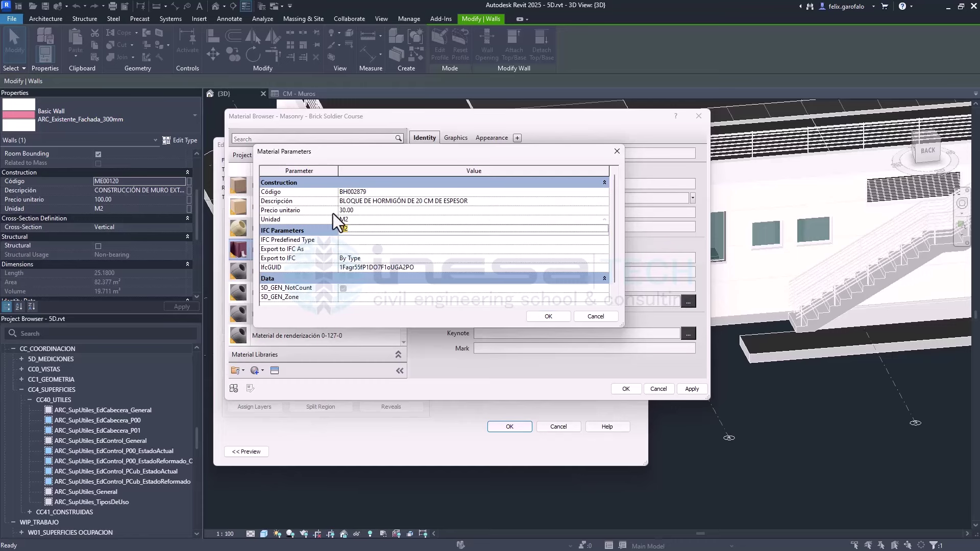
left_click(362, 230)
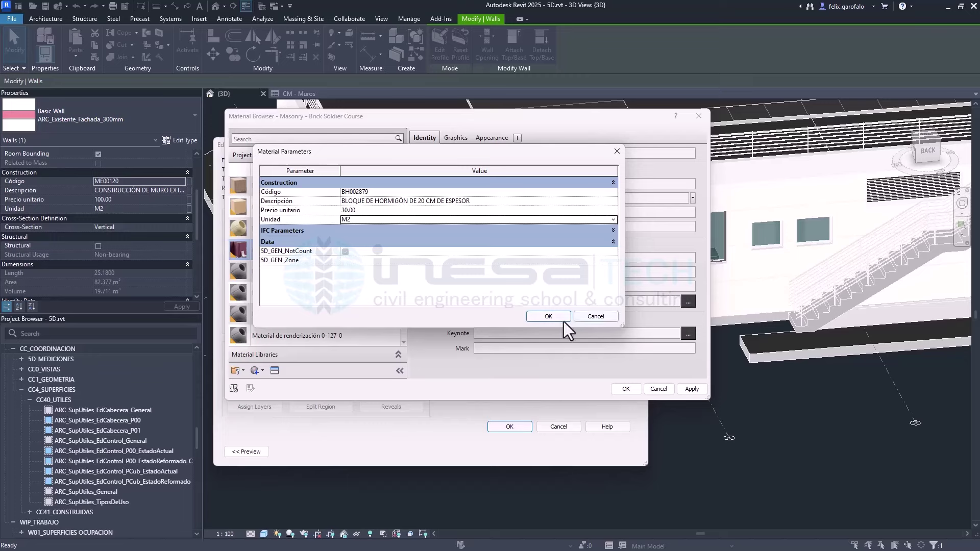
left_click(549, 317)
left_click(624, 390)
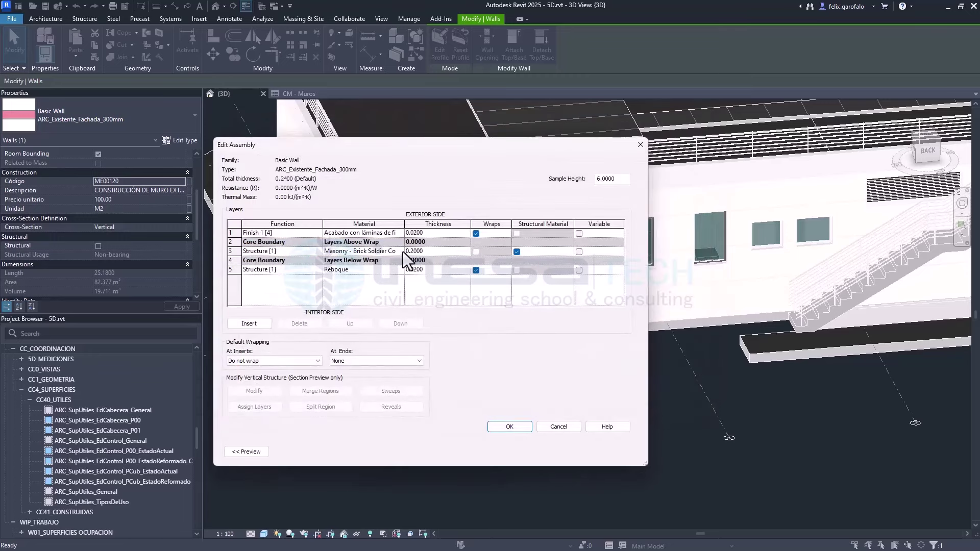
left_click(400, 253)
Change the masonry material code to BH25985 with description BLOQUE DE HORMIGÓN DE 20 CM DE ESPESOR
left_click(400, 253)
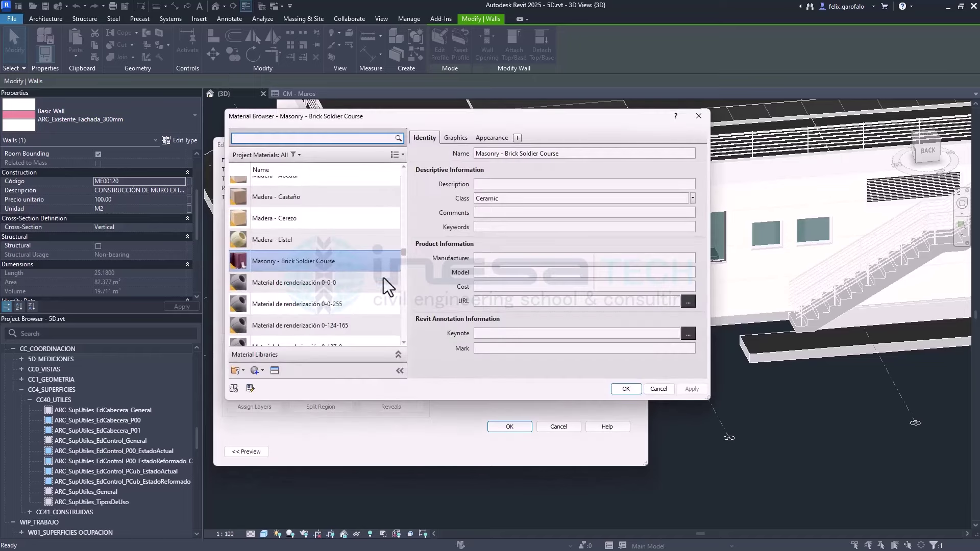
left_click(251, 388)
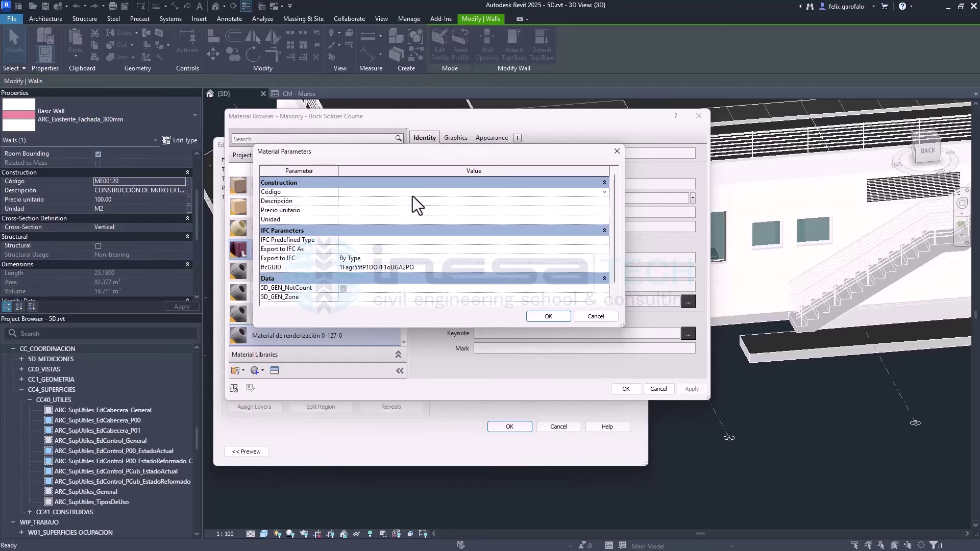
type("BH25985")
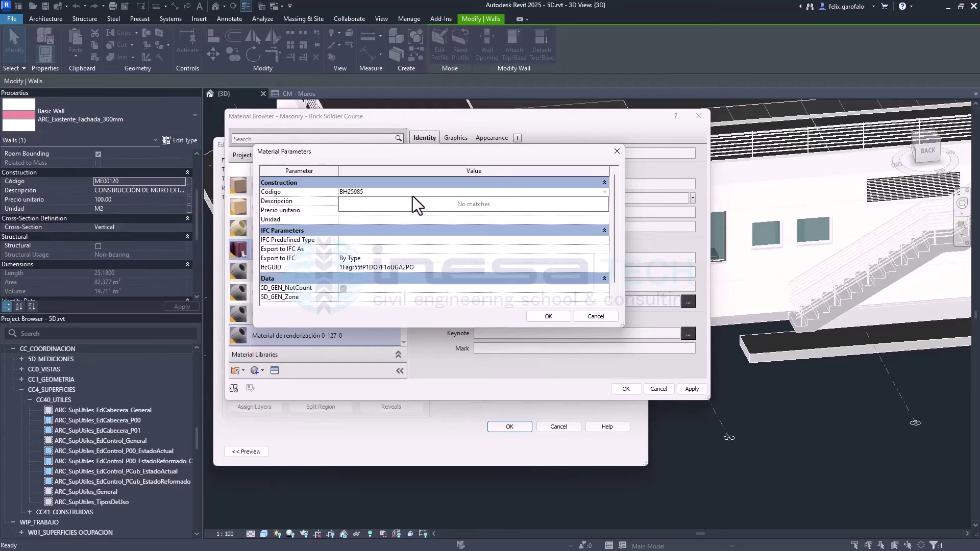
key("Tab")
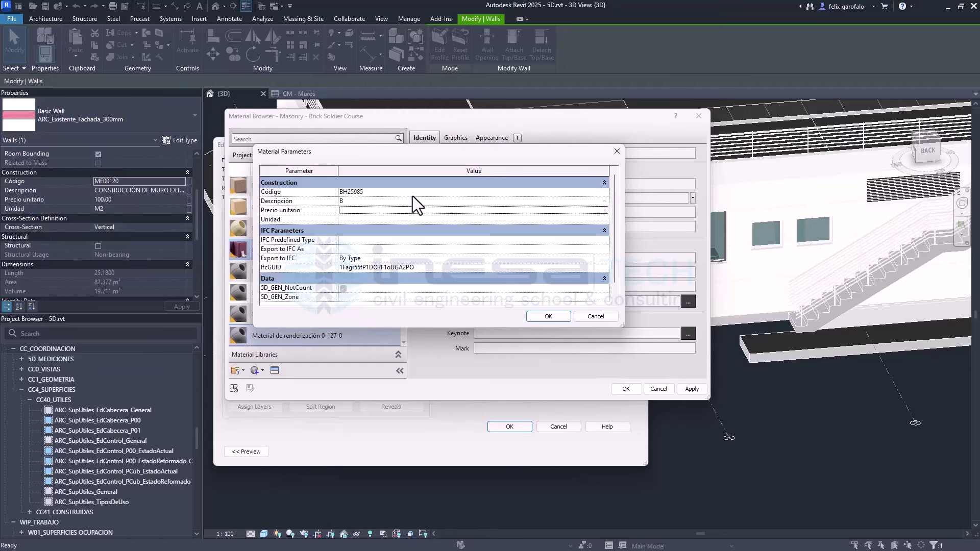
type("BLOQUE DE HORMIGÓN DE 20 C")
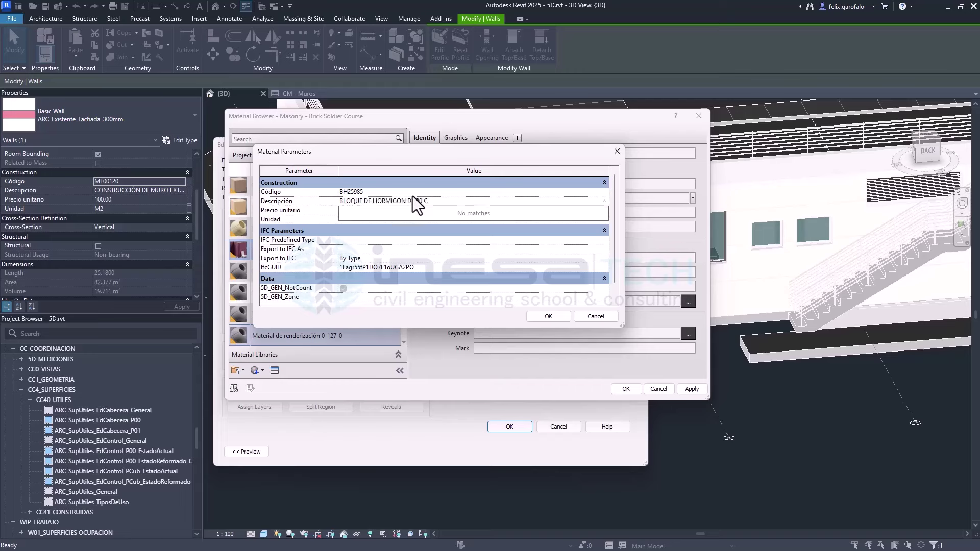
type("M DE ESPE")
type("SOR")
key("Tab")
Save price 30.00 and unit M2 for the masonry, then open layer 5's Reboque material
type("30")
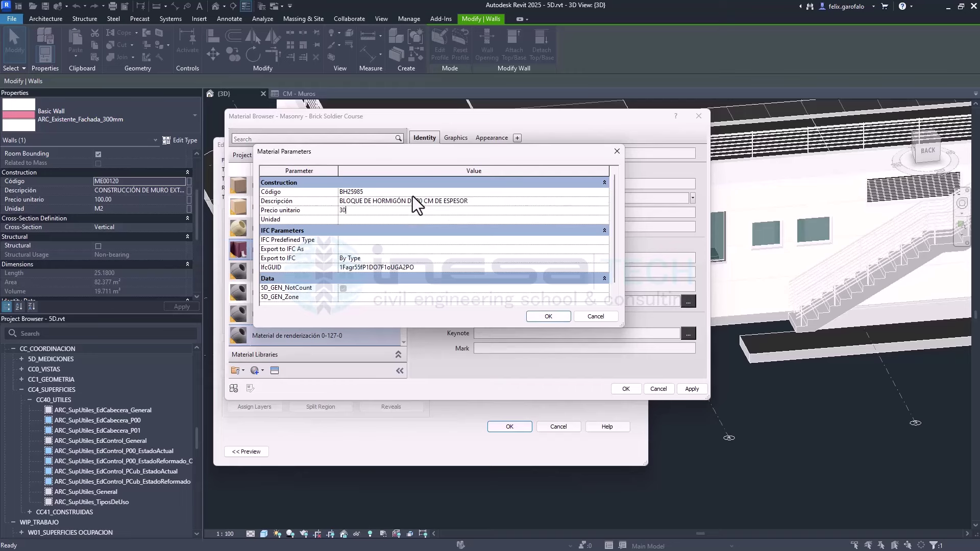
key("Tab")
type("M2")
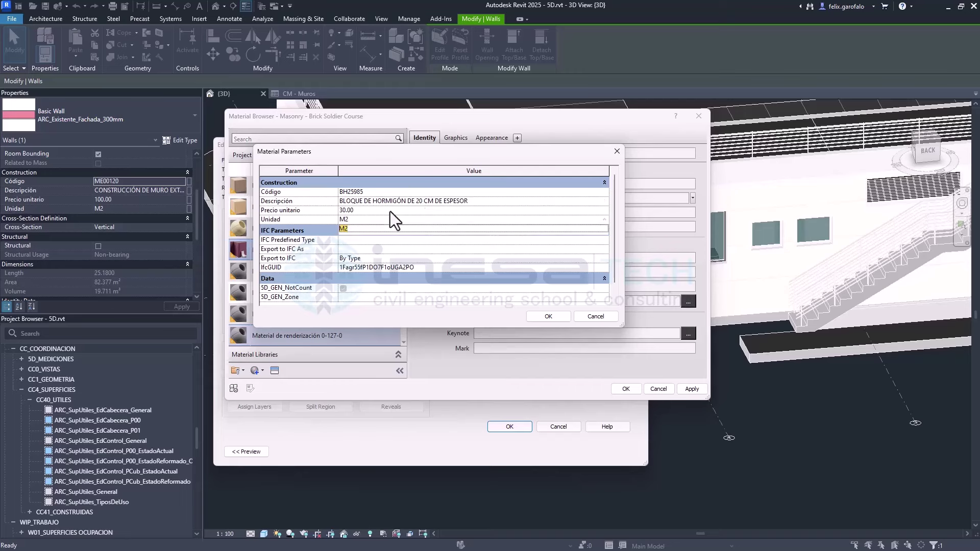
left_click(531, 313)
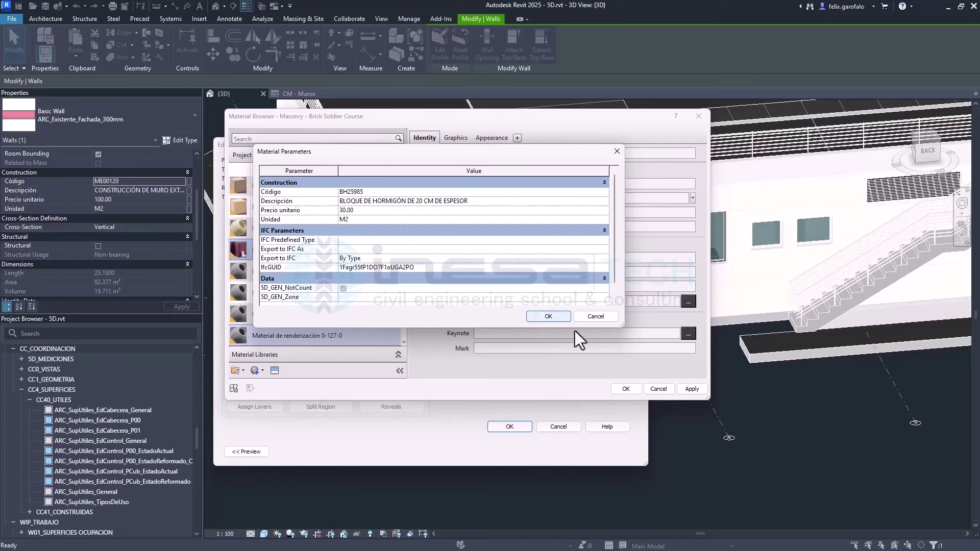
left_click(548, 314)
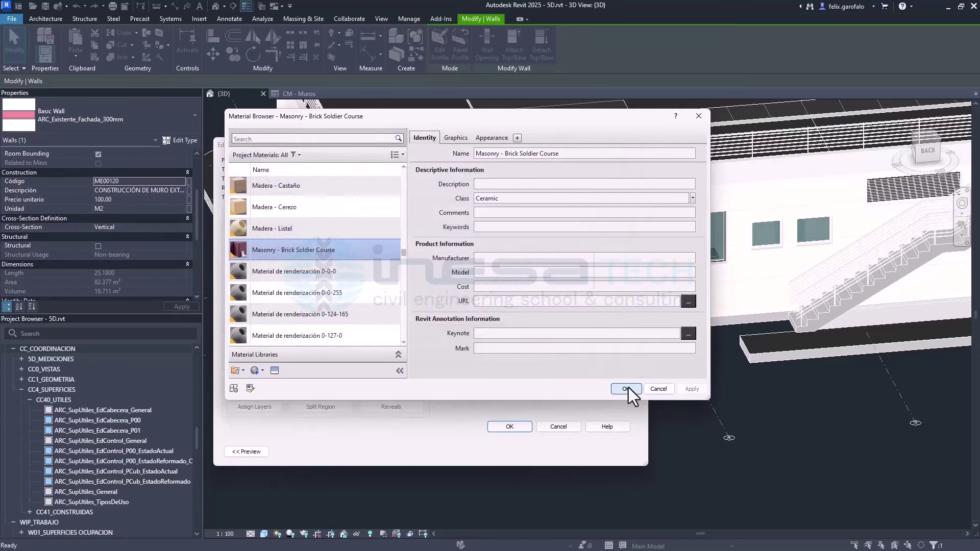
left_click(628, 390)
left_click(400, 273)
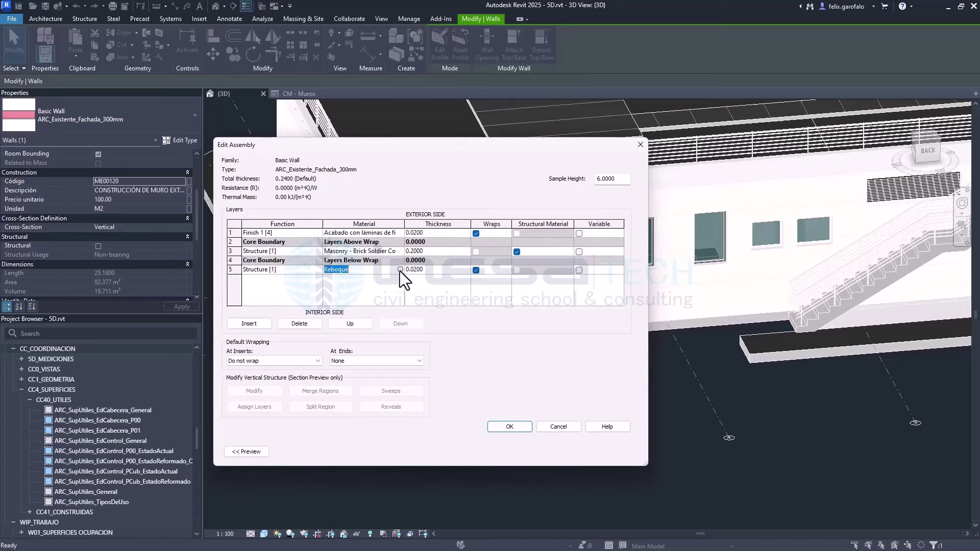
left_click(399, 270)
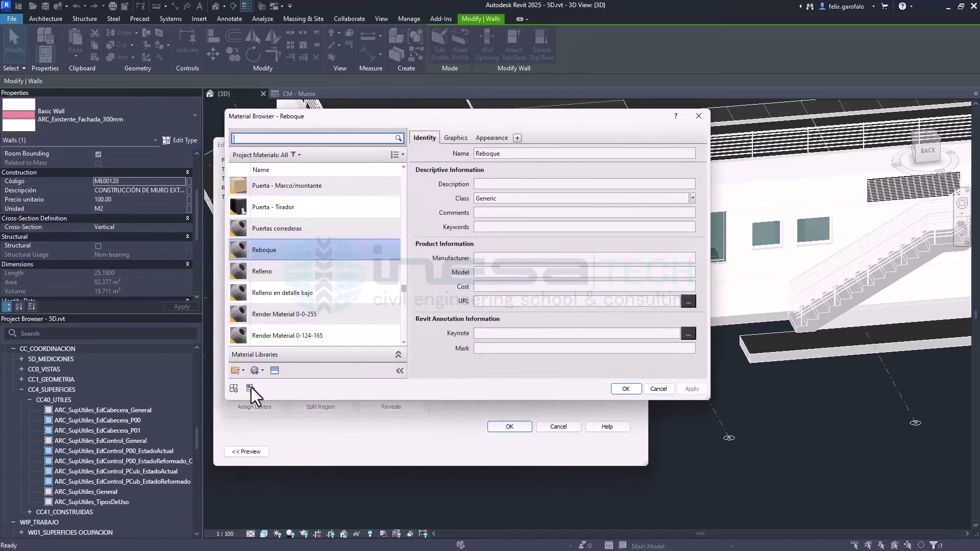
Give the Reboque material code RQ2056 and description REBOQUE INTERIOR 2 CM DE ESPESOR
left_click(250, 388)
left_click(357, 197)
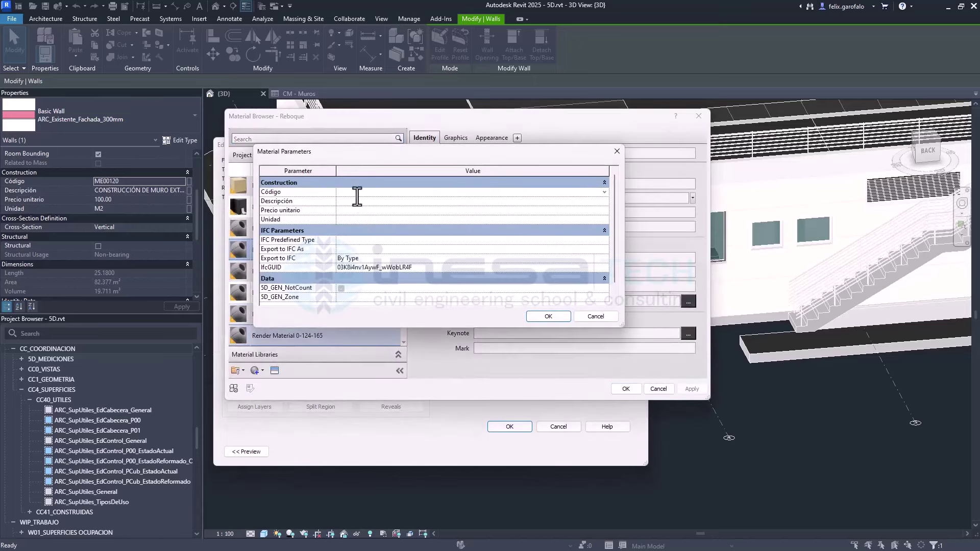
type("RQ205")
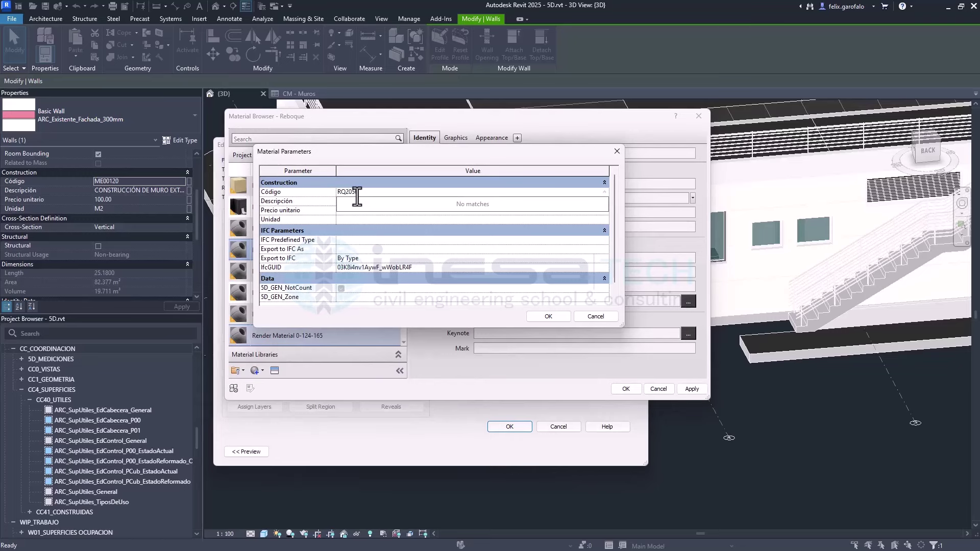
key("Tab")
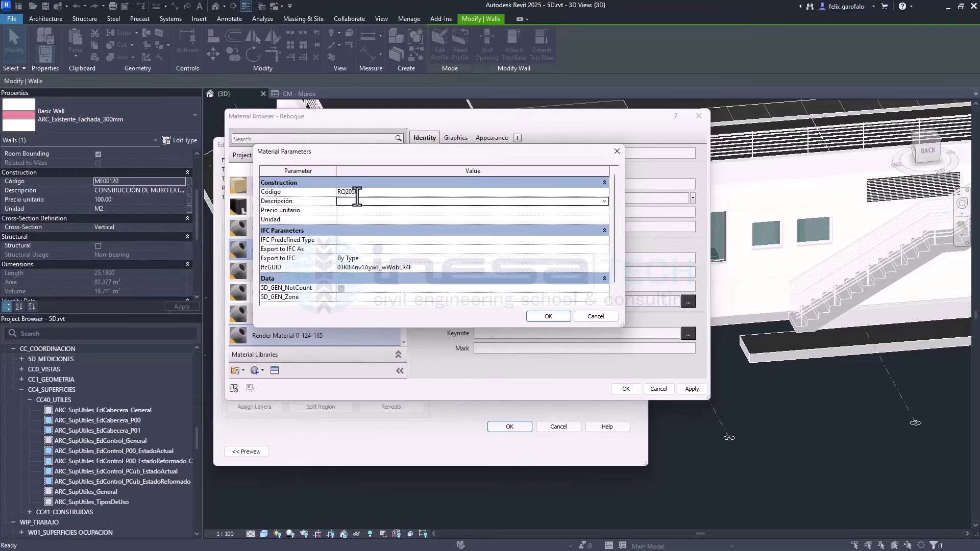
type("REBOQ")
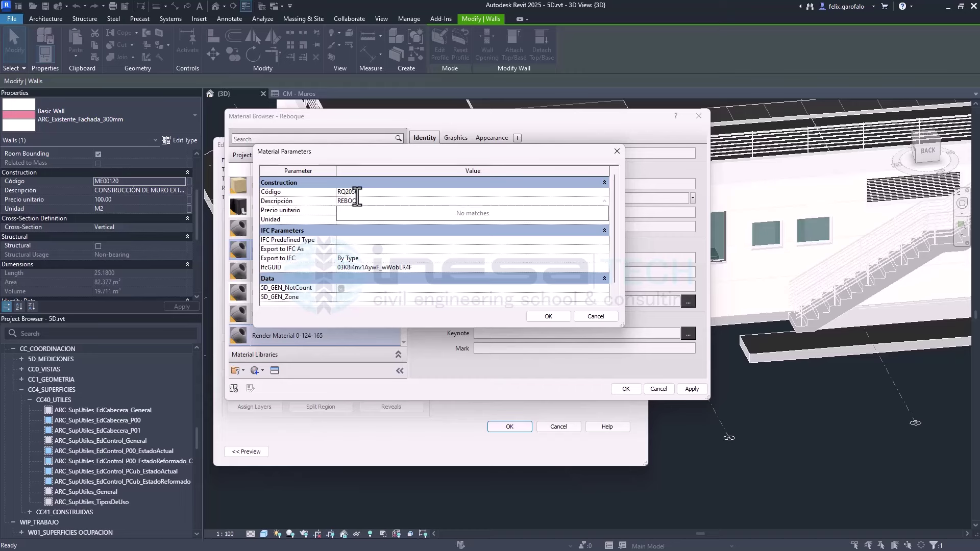
type("UE INTERIOR")
type(" 2 CM DE ESPESOR")
key("Tab")
Set Reboque's unit price to 10.00 and unit to M2, and apply the changes
type("10.00")
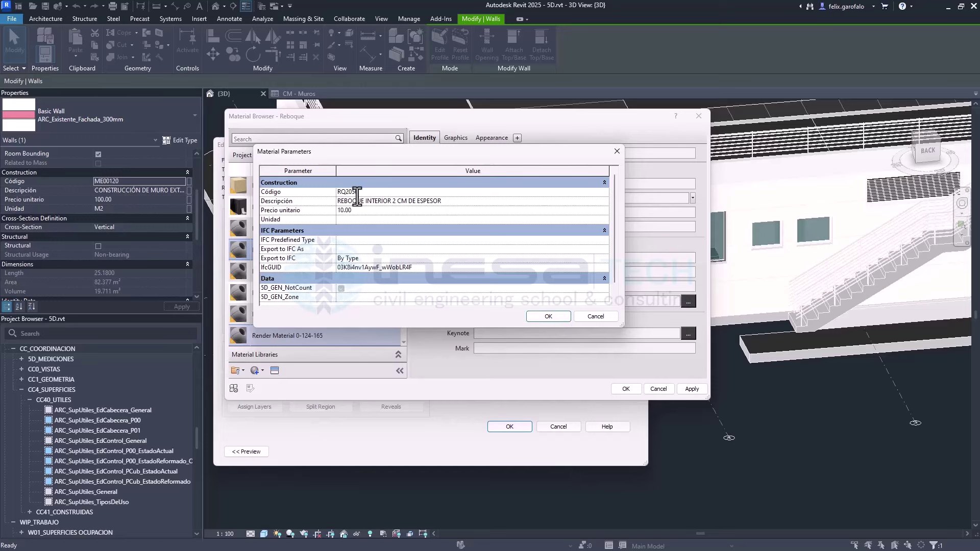
key("Tab")
type("M2")
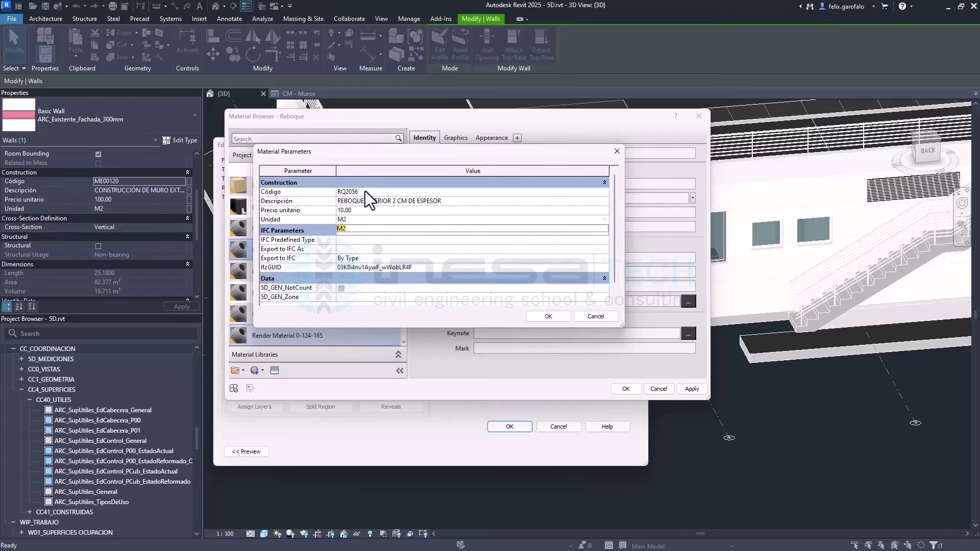
left_click(548, 316)
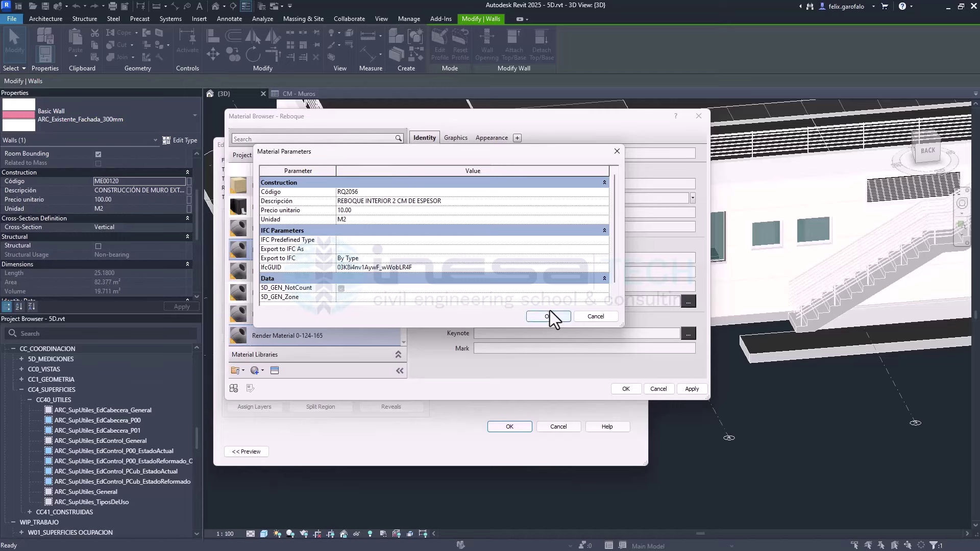
left_click(549, 317)
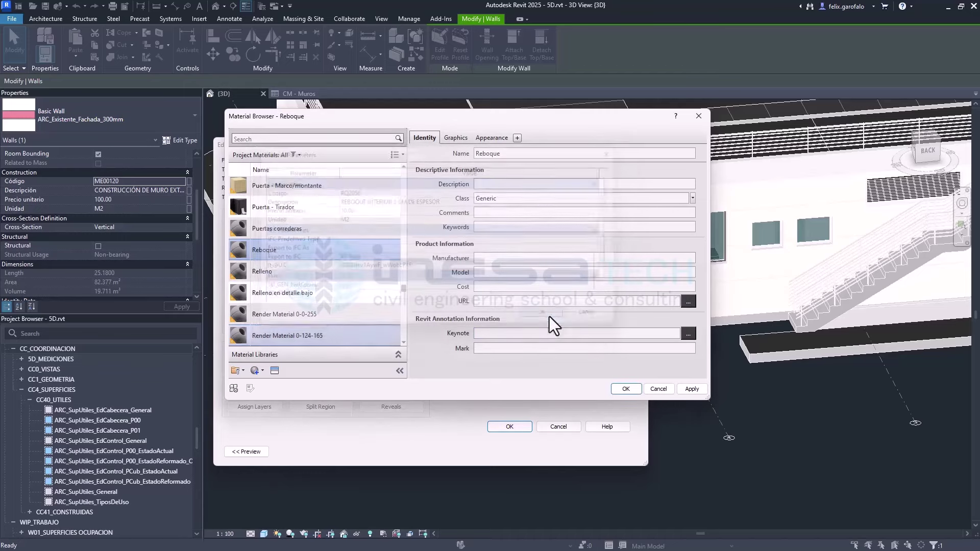
left_click(695, 390)
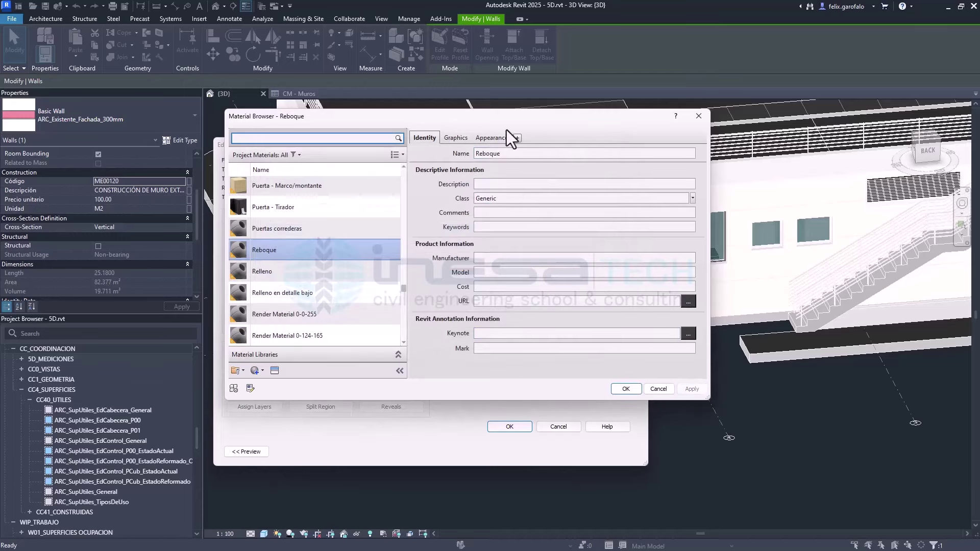
left_click(626, 389)
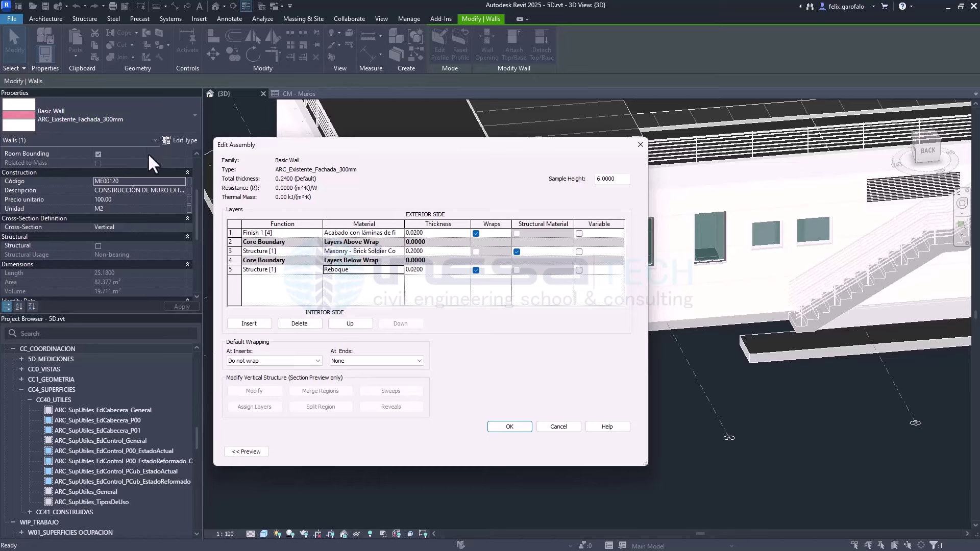
Confirm the wall assembly and type properties, then clear the wall selection
left_click(515, 429)
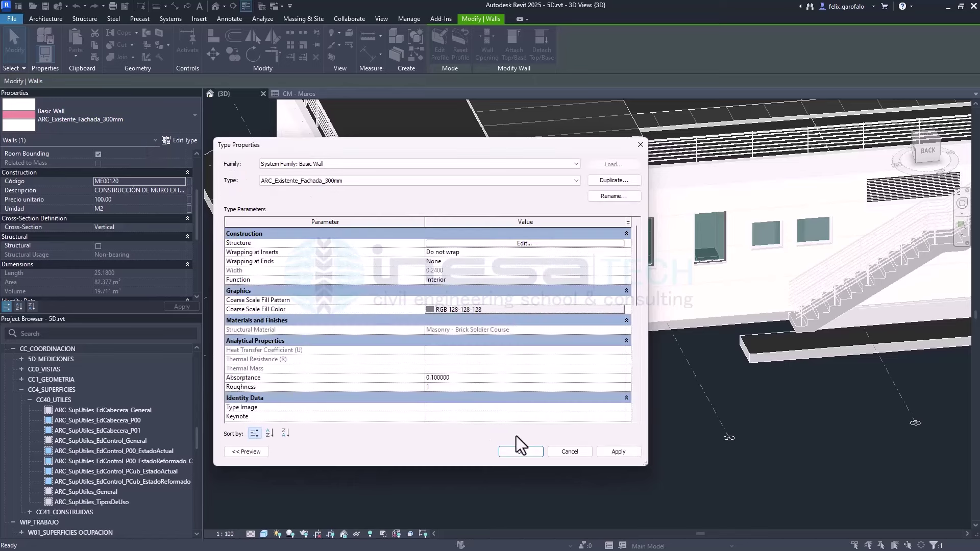
left_click(515, 452)
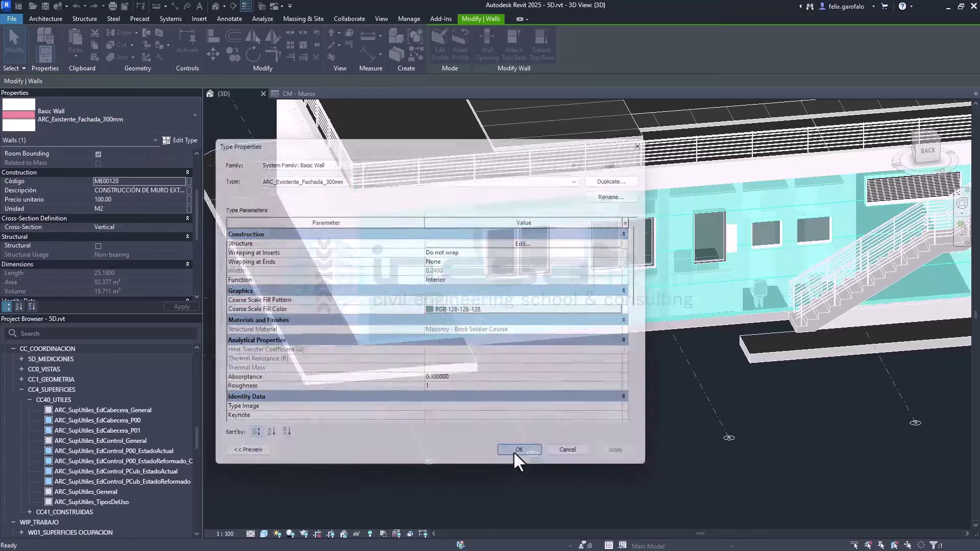
left_click(499, 439)
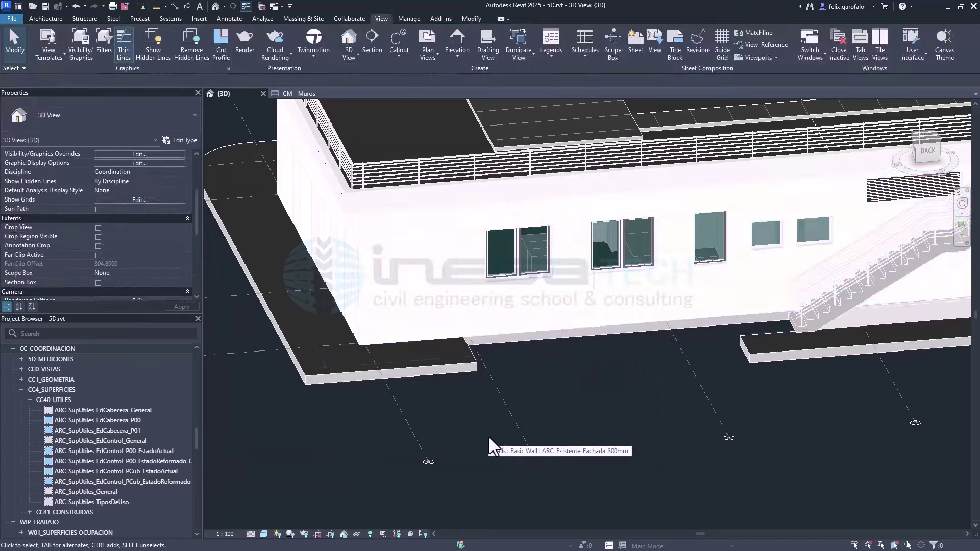
Review the CM - Muros schedule, return to the {3D} view and list the schedule types
left_click(298, 94)
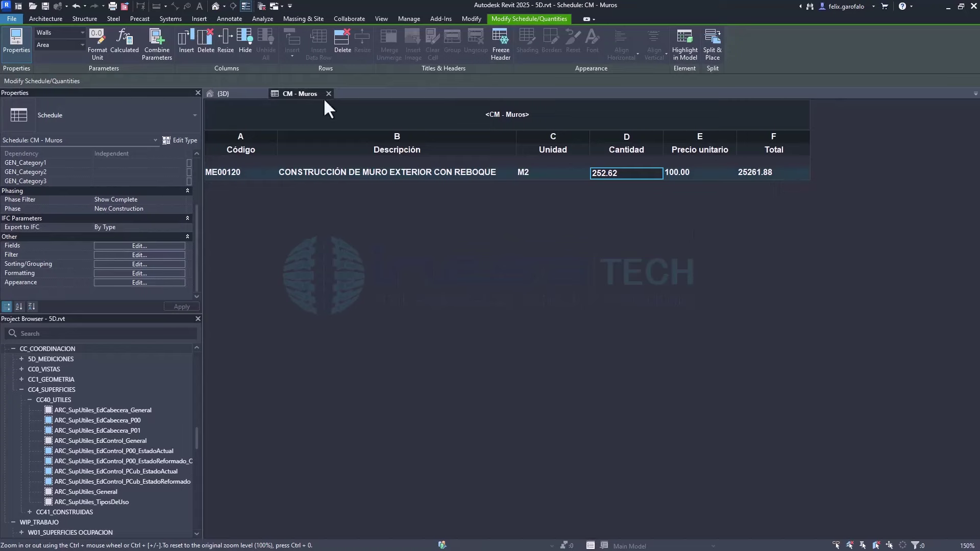
left_click(243, 94)
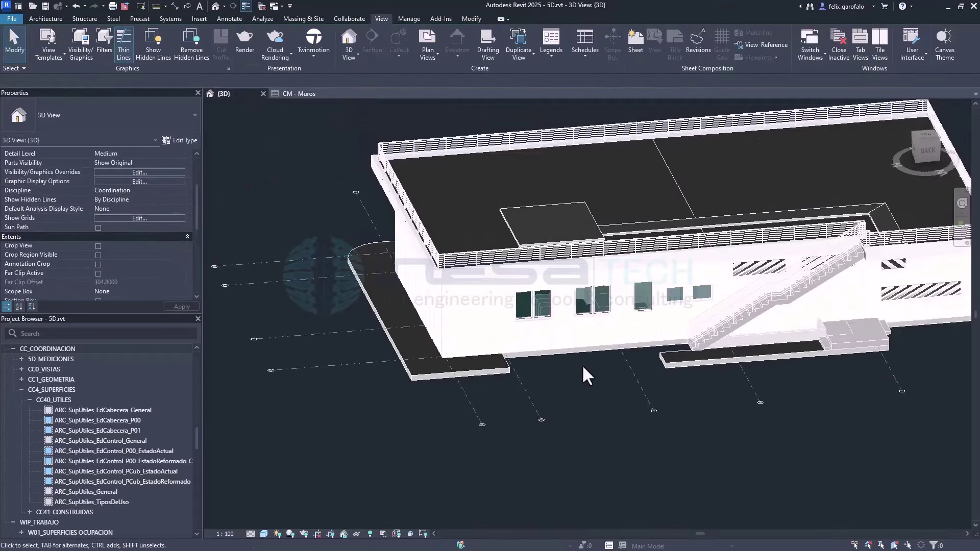
middle_click_drag(582, 364, 520, 410)
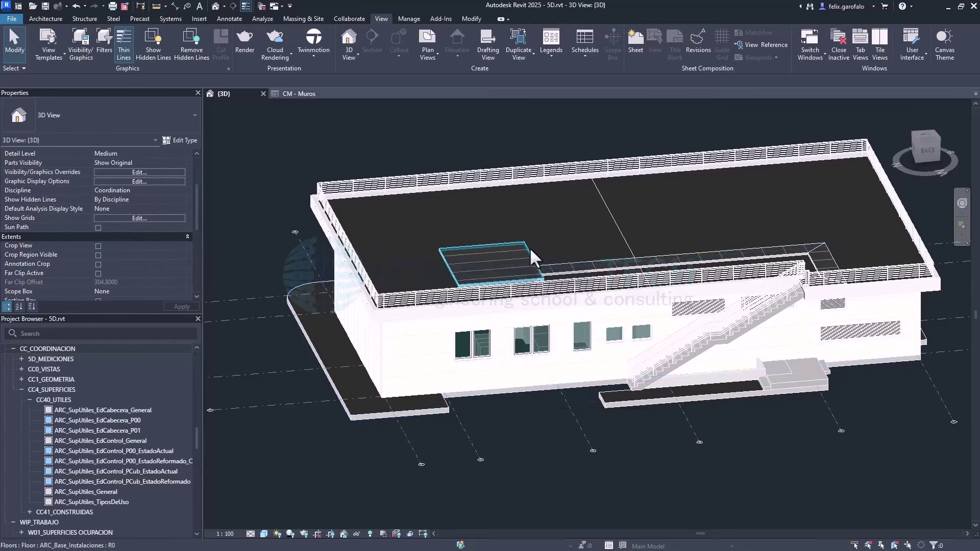
left_click(589, 57)
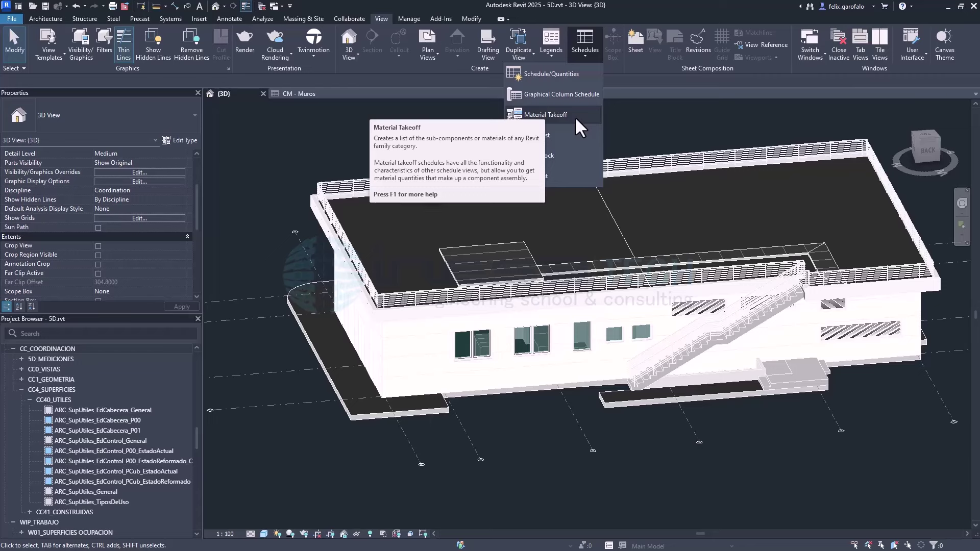
Create a Walls material takeoff named 'CM - Muros (Área) por materiales'
left_click(576, 119)
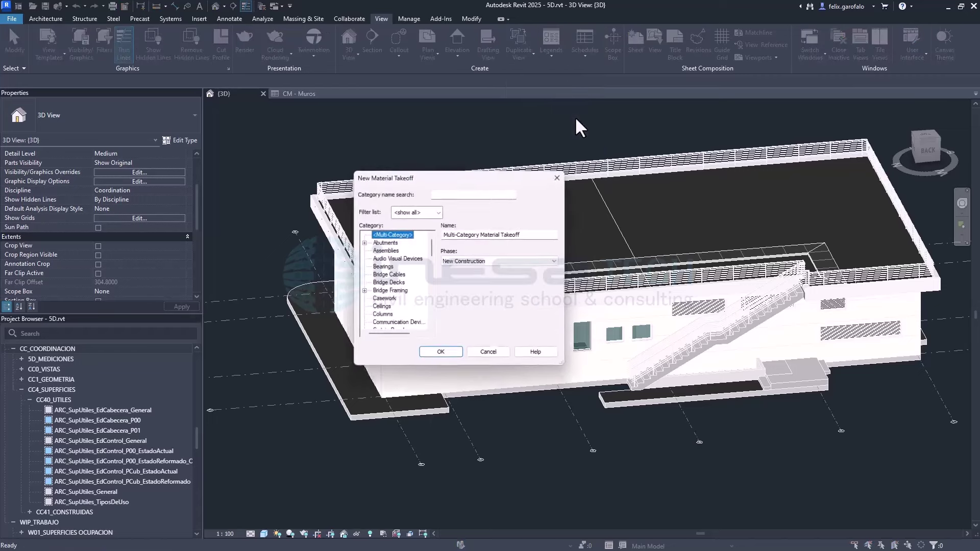
left_click_drag(534, 235, 368, 228)
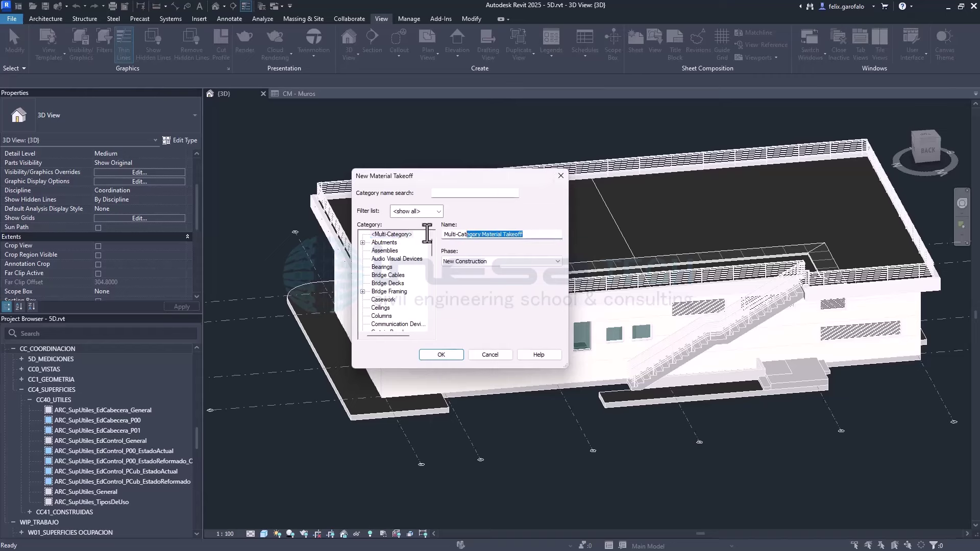
type("CM")
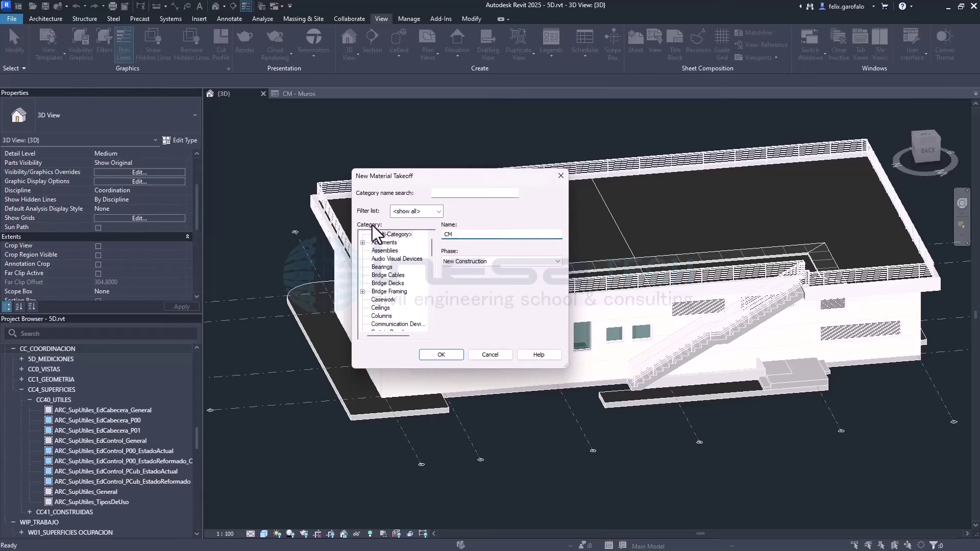
type(" - Mur")
type("os (")
type("Ára")
key("BackSpace")
type("e")
type("a) po")
type("r materia")
type("les")
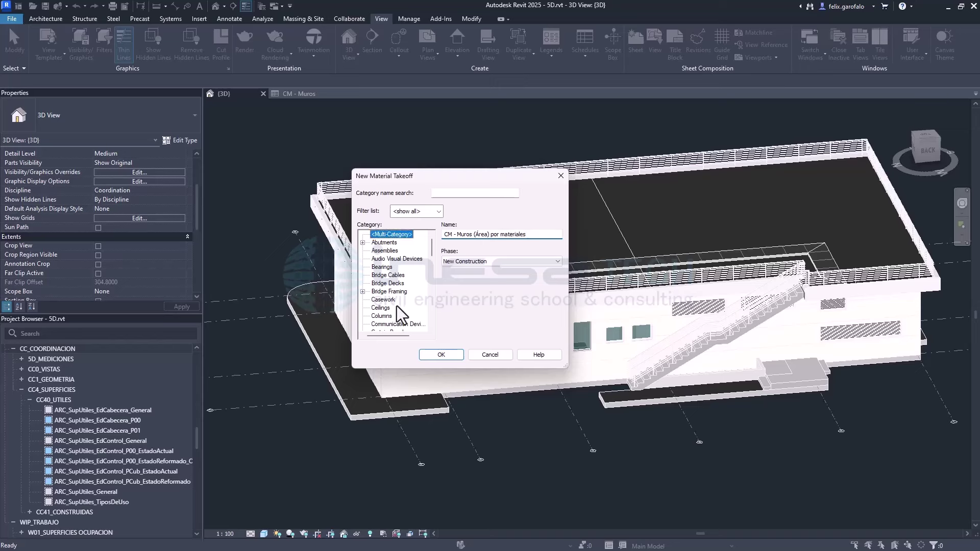
left_click(381, 308)
scroll(380, 313, "down", 5)
left_click(393, 316)
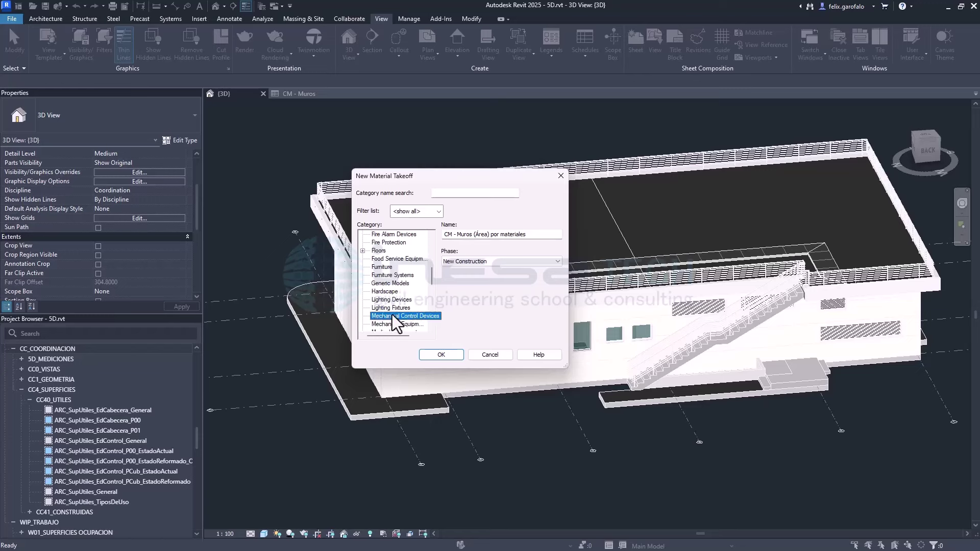
scroll(393, 316, "down", 10)
left_click(378, 316)
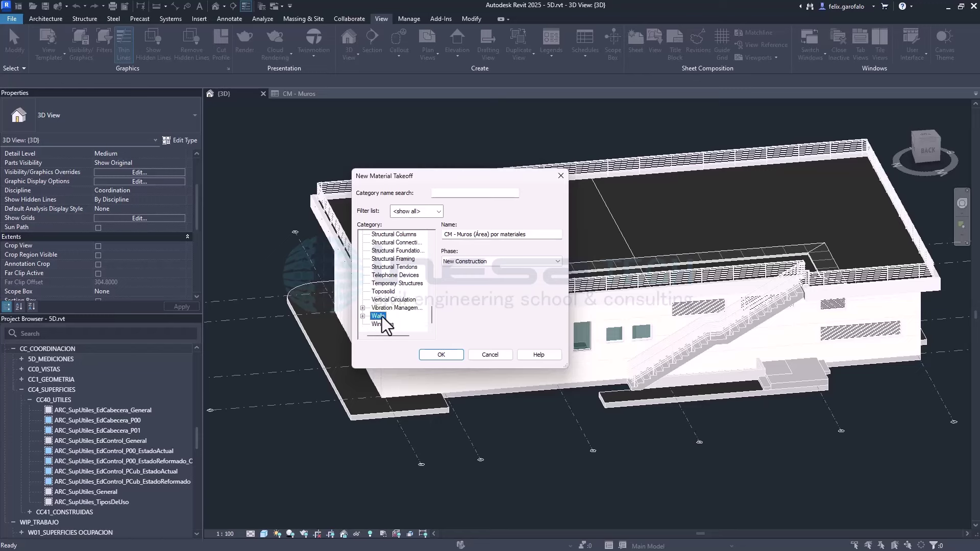
left_click(460, 354)
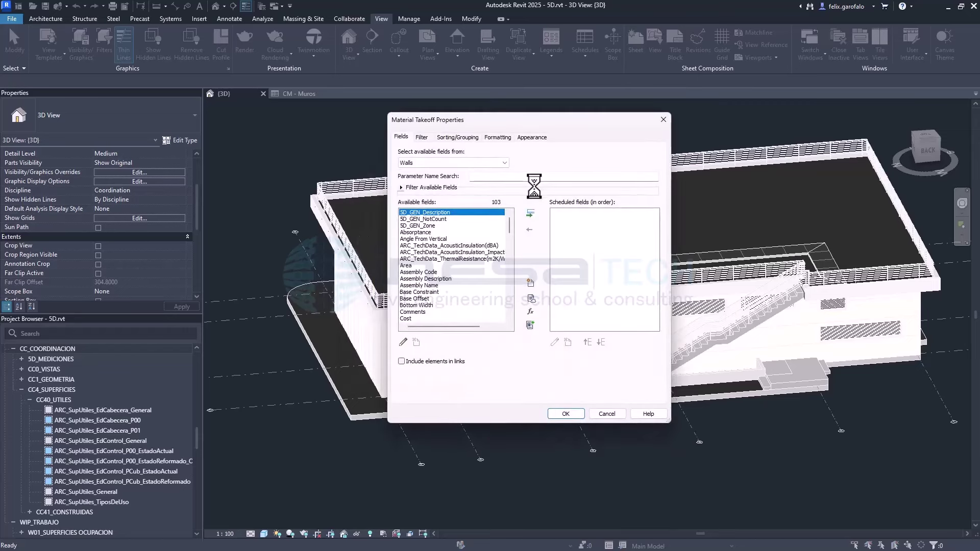
Add Material: Código and Material: Descripción to the takeoff's scheduled fields
left_click_drag(554, 125, 516, 130)
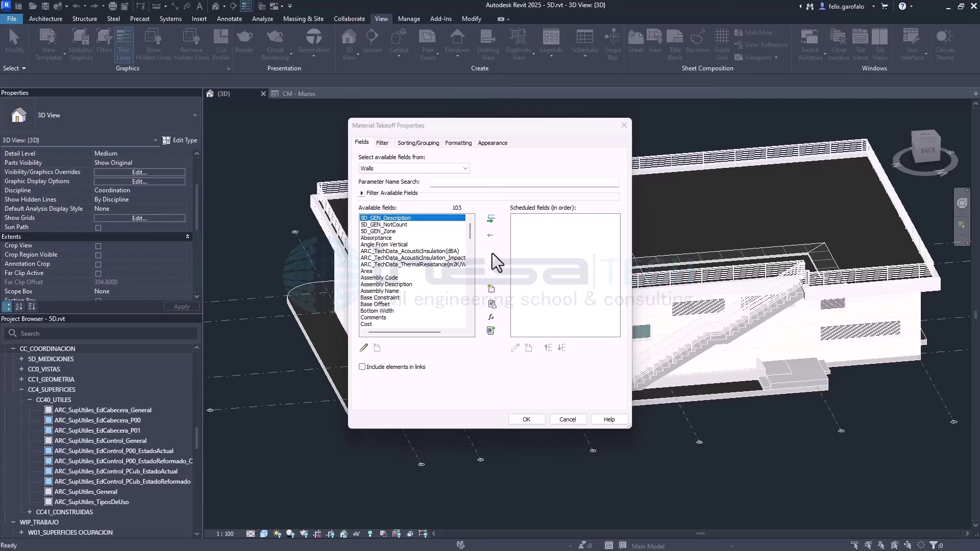
mouse_move(428, 260)
left_click_drag(469, 236, 469, 271)
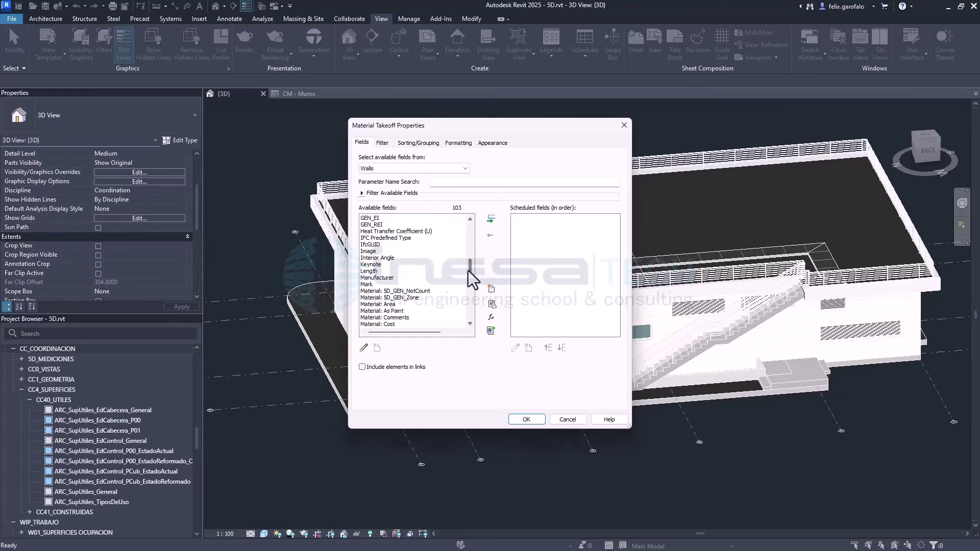
scroll(408, 253, "up", 4)
left_click(387, 258)
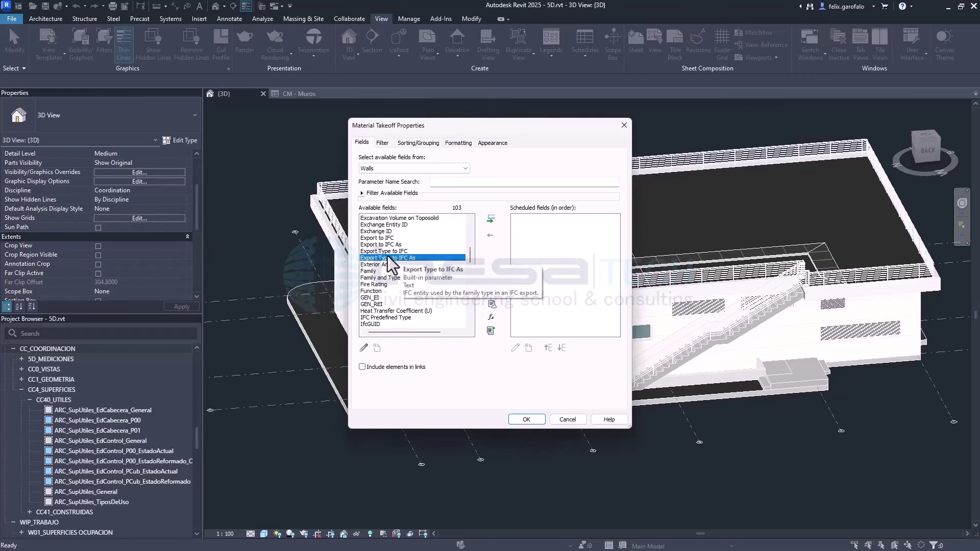
key("c")
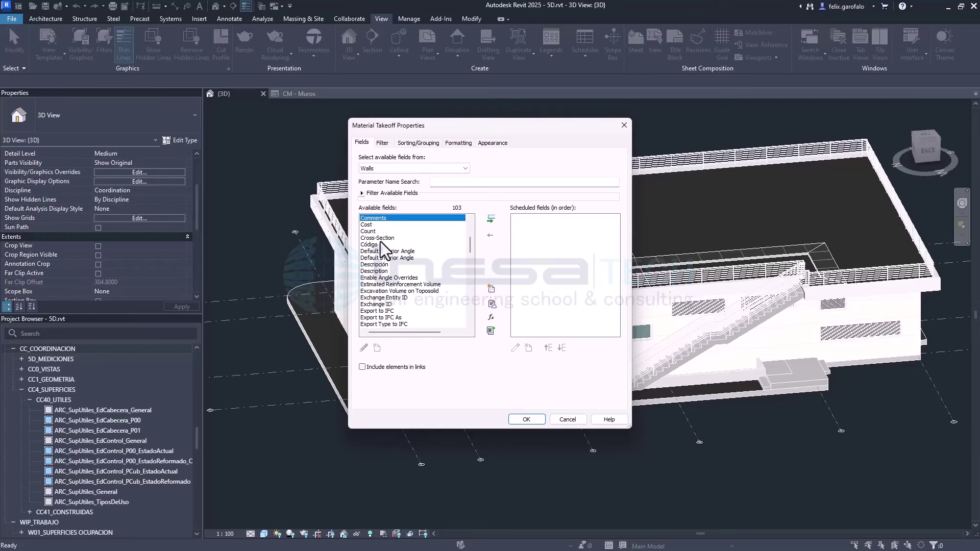
left_click(381, 241)
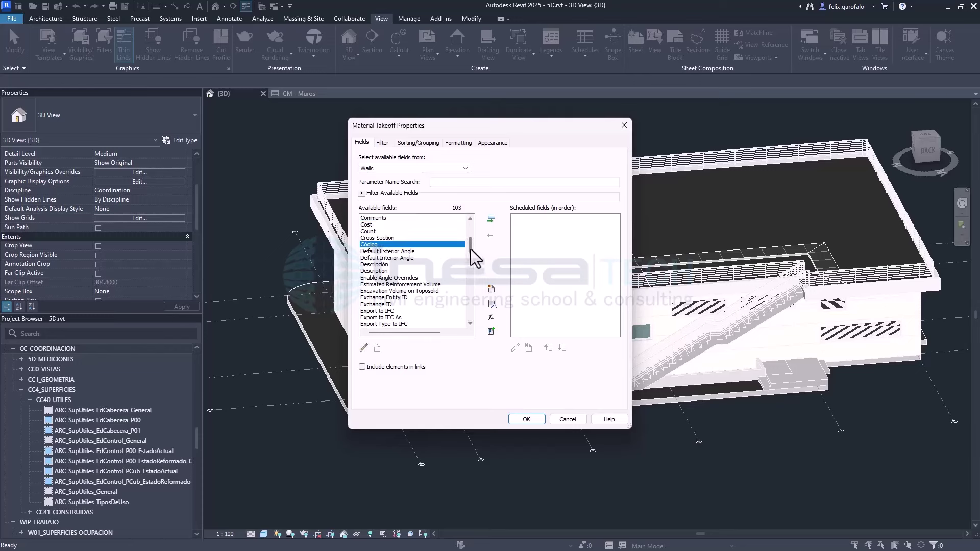
left_click_drag(470, 249, 467, 279)
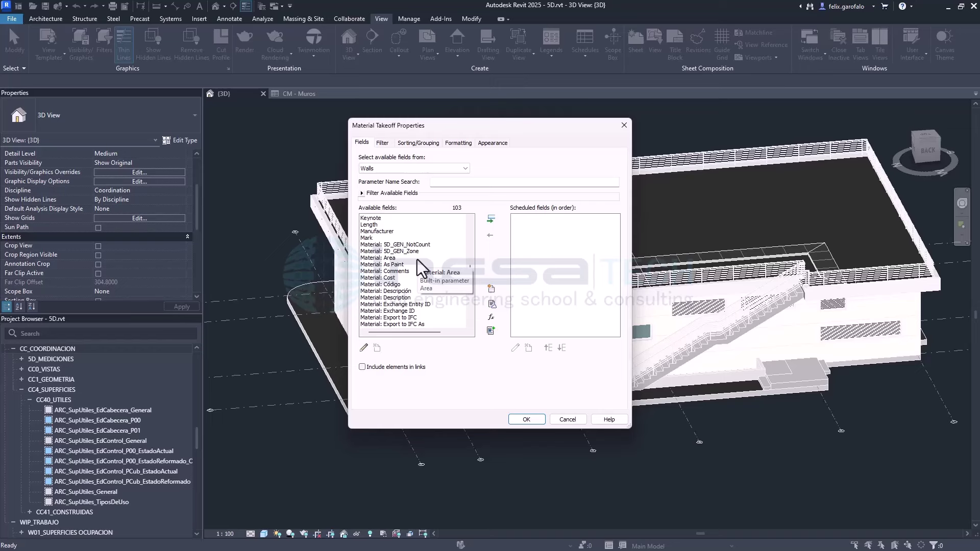
left_click(380, 285)
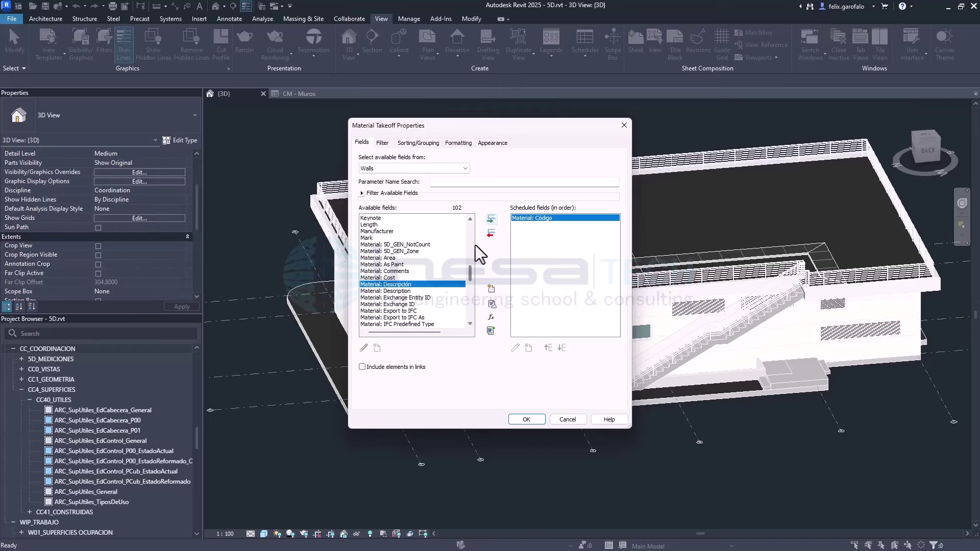
left_click(489, 224)
Add Material: Unidad, Material: Precio unitario and Material: Area to the scheduled fields
scroll(390, 307, "down", 1)
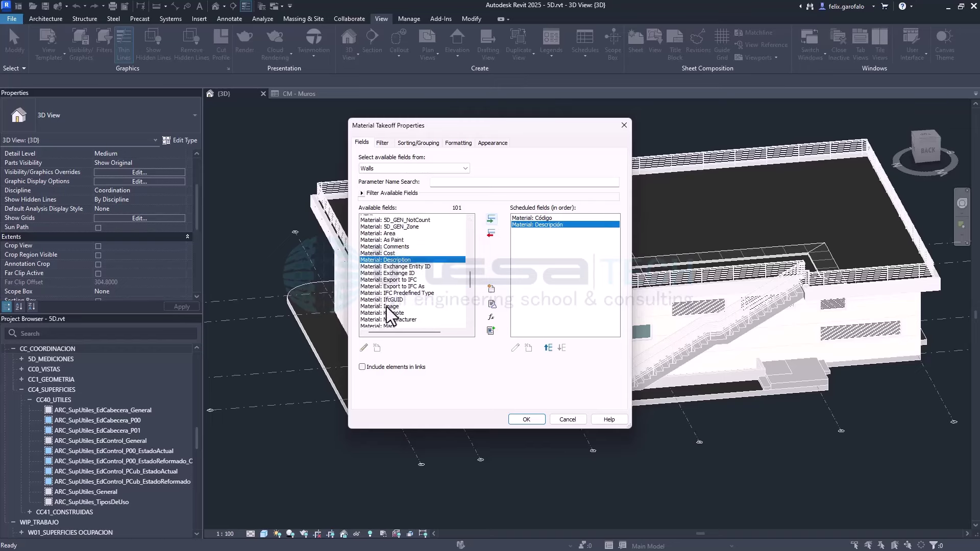
scroll(384, 313, "down", 2)
left_click(381, 317)
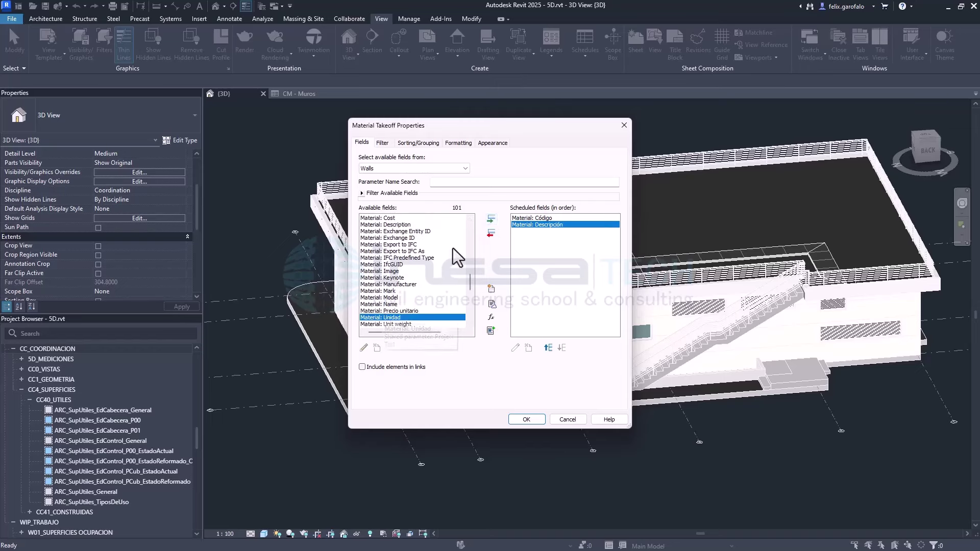
left_click(490, 220)
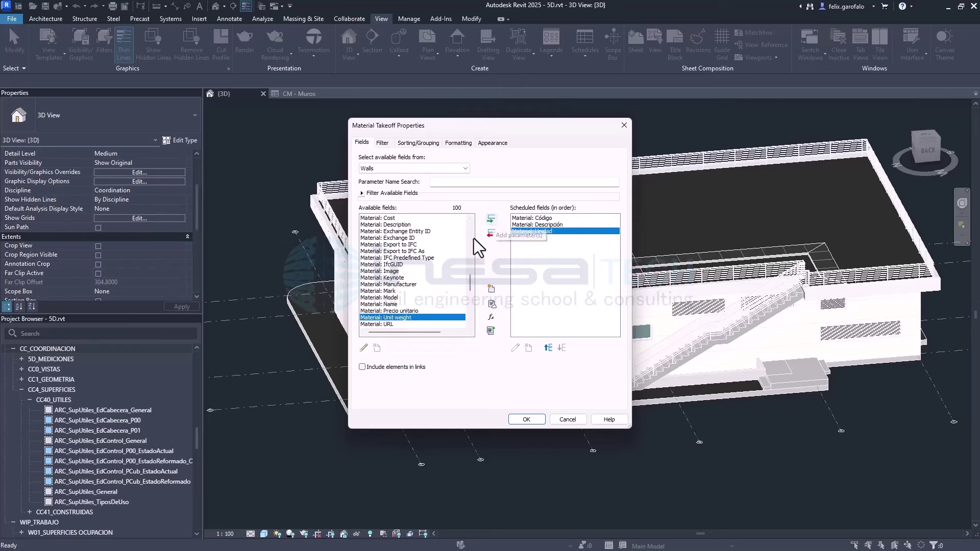
left_click(399, 311)
left_click(490, 219)
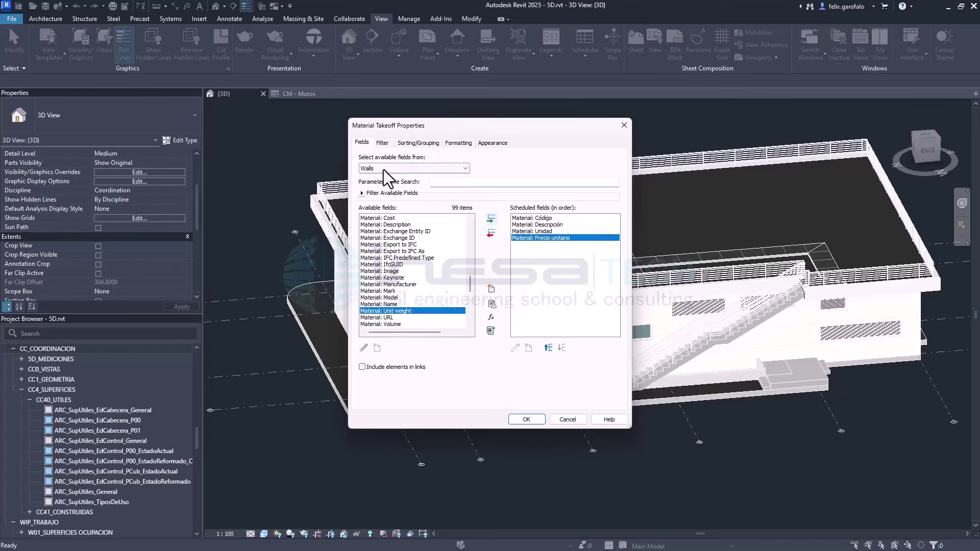
scroll(383, 314, "down", 1)
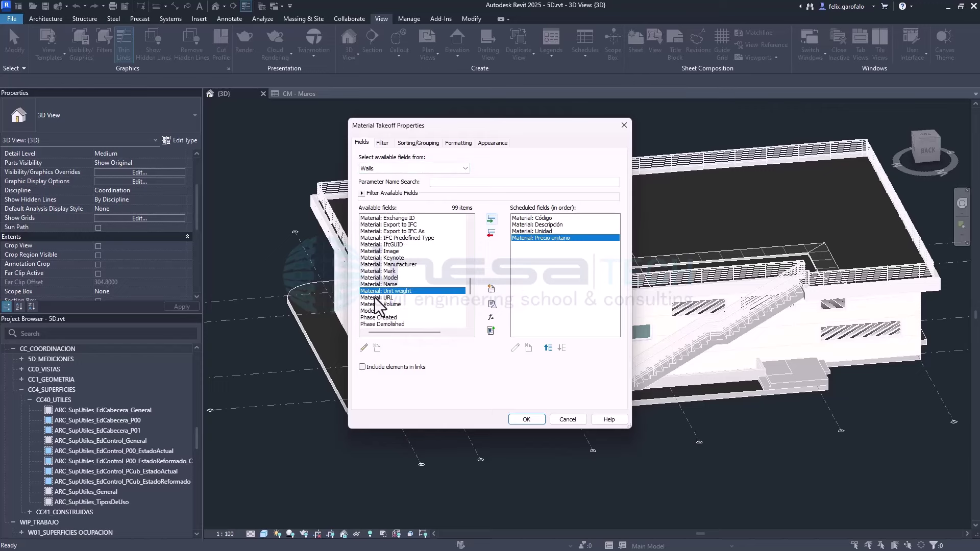
scroll(375, 299, "up", 2)
scroll(375, 299, "up", 1)
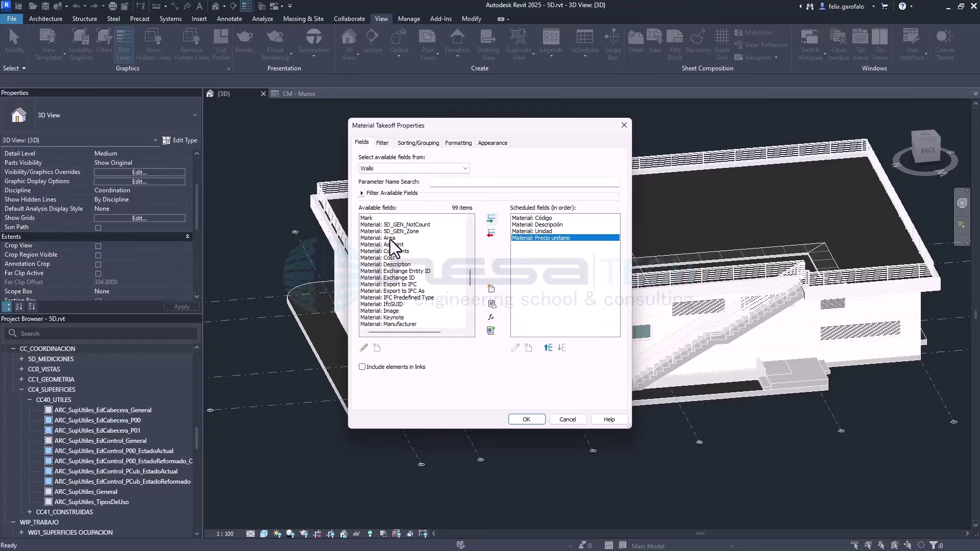
left_click(391, 239)
left_click(490, 220)
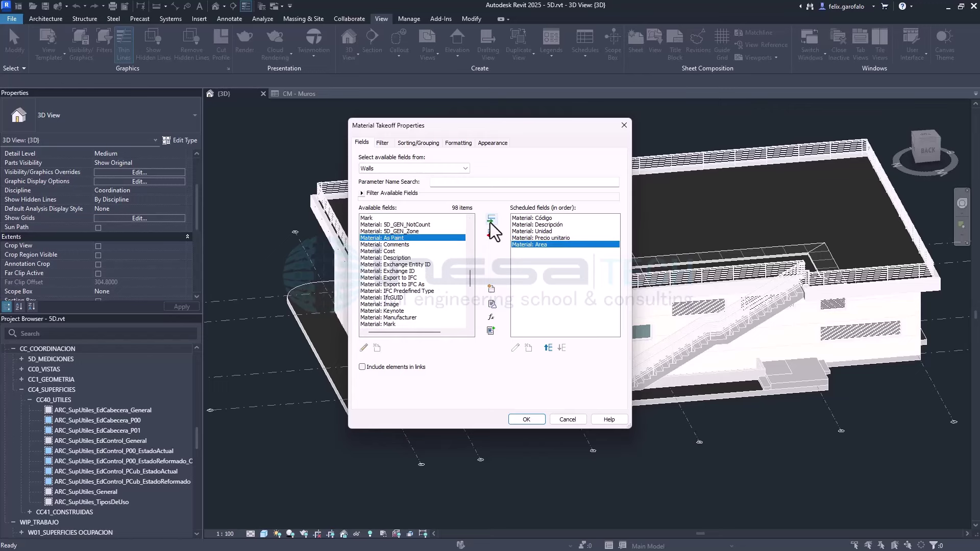
Define a Currency calculated field Total as Precio unitario times Material: Area
left_click(491, 317)
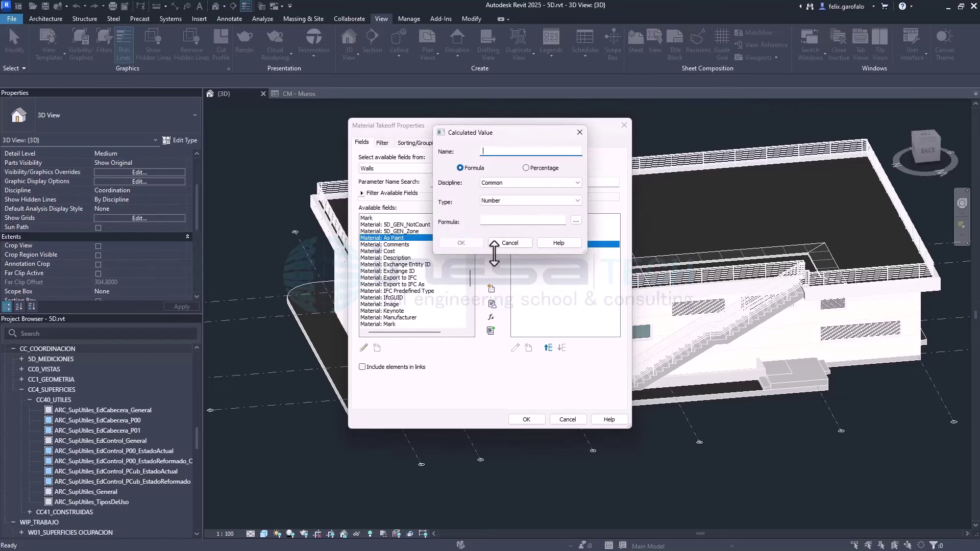
type("Total")
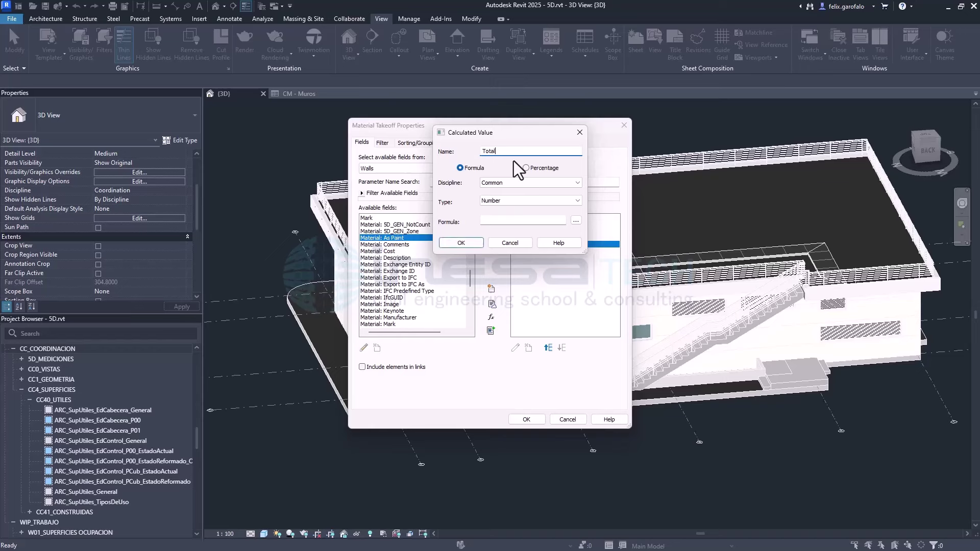
left_click(504, 200)
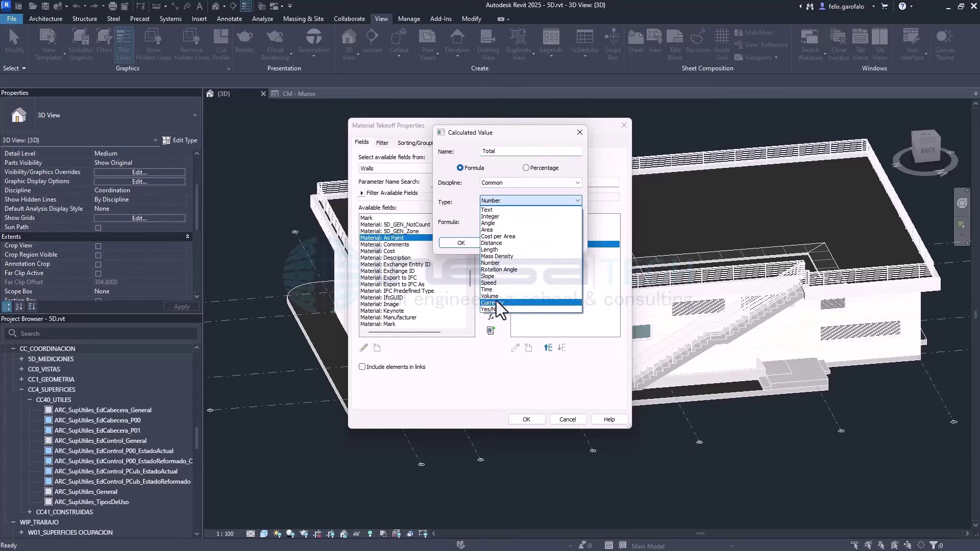
key("Escape")
left_click(576, 221)
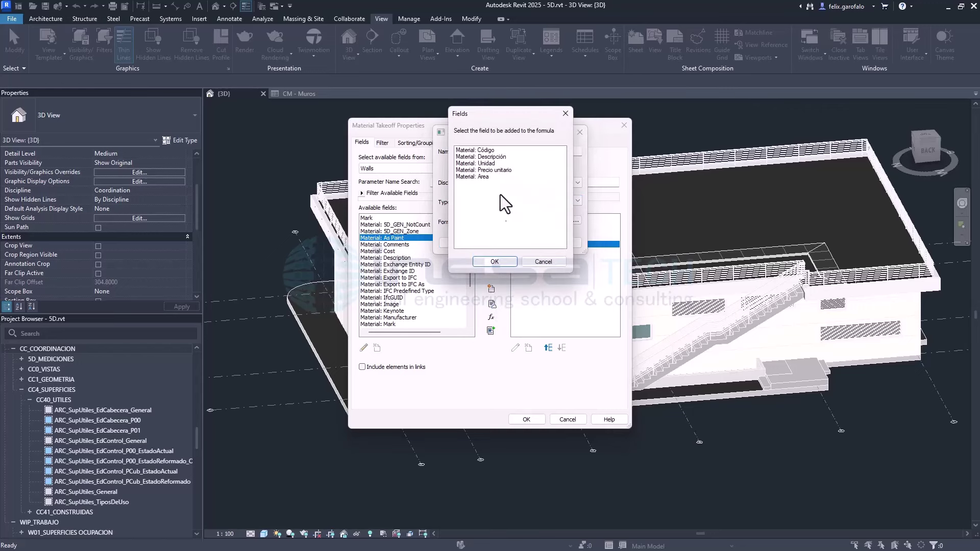
double_click(494, 170)
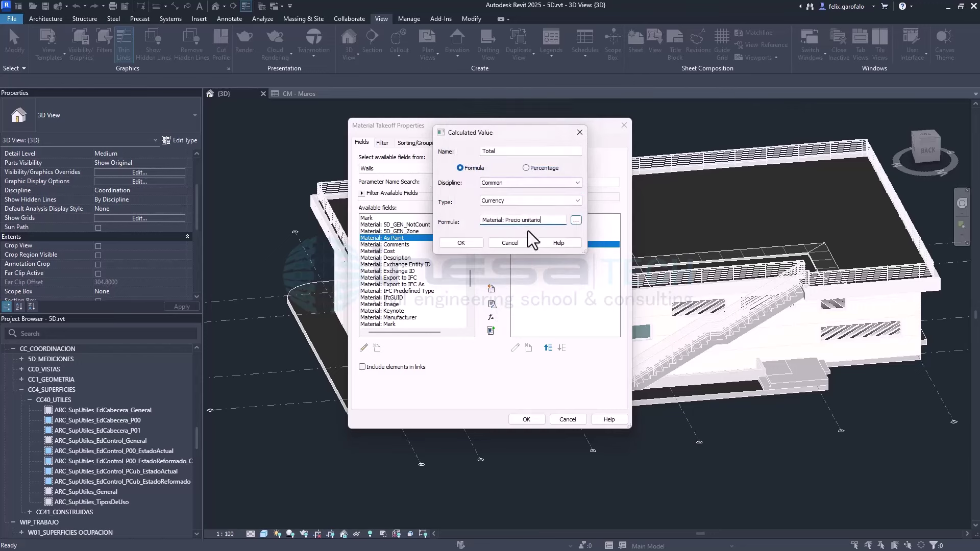
left_click(575, 221)
left_click(489, 178)
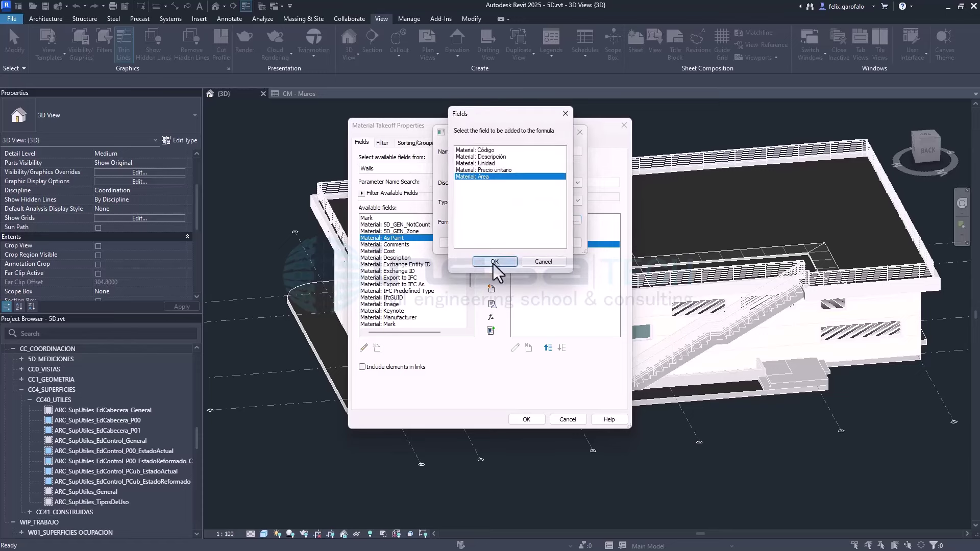
left_click(495, 260)
Fix the inconsistent units error by appending '/ (1m*1m)' to the Total formula
left_click(472, 248)
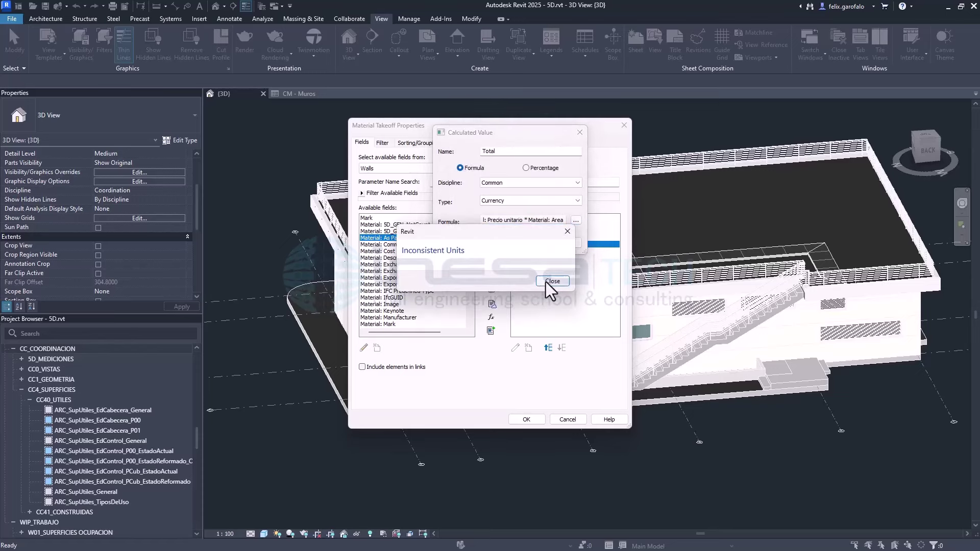
left_click(565, 236)
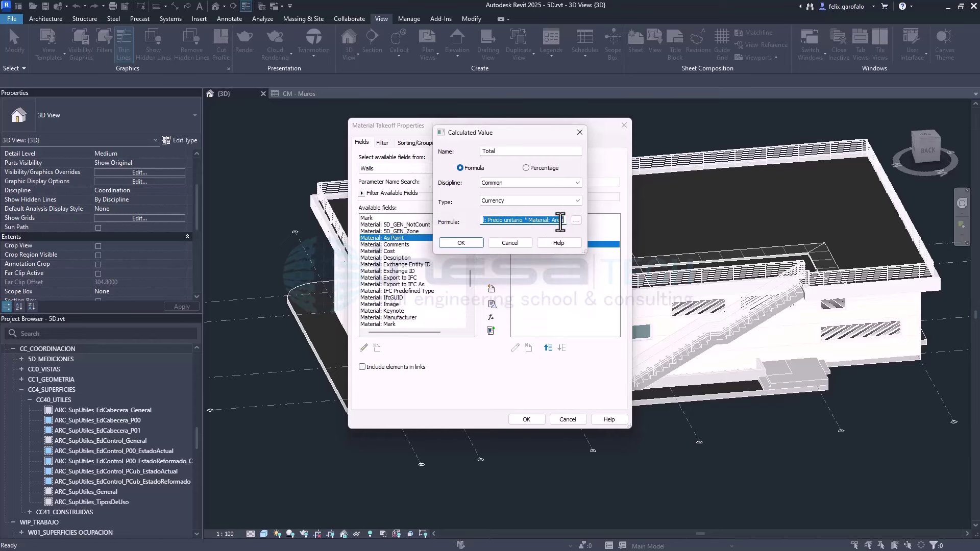
left_click(563, 222)
type("/ (1")
type("m*1")
type("m)")
left_click(475, 245)
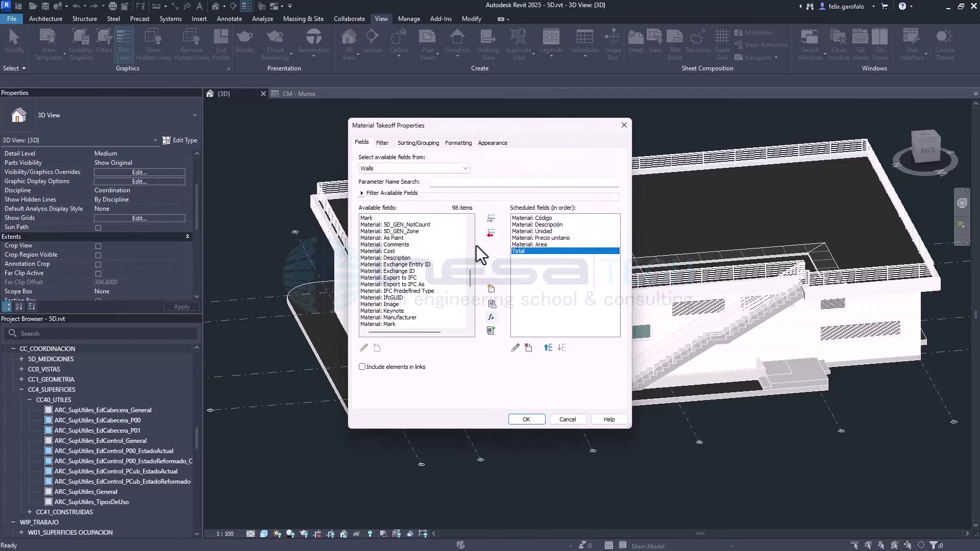
Move Material: Area up so it comes before Precio unitario in the column order
left_click(519, 244)
left_click(547, 348)
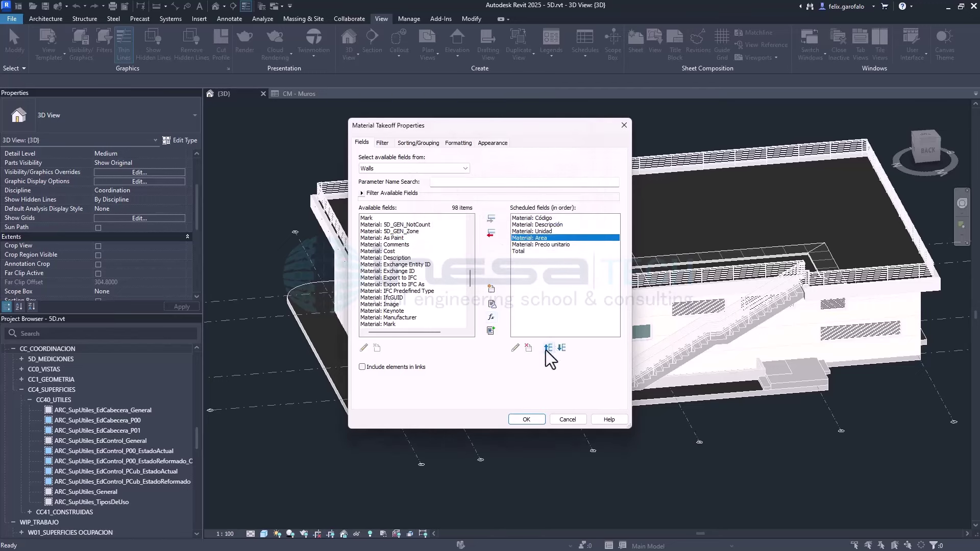
left_click(428, 143)
left_click(428, 162)
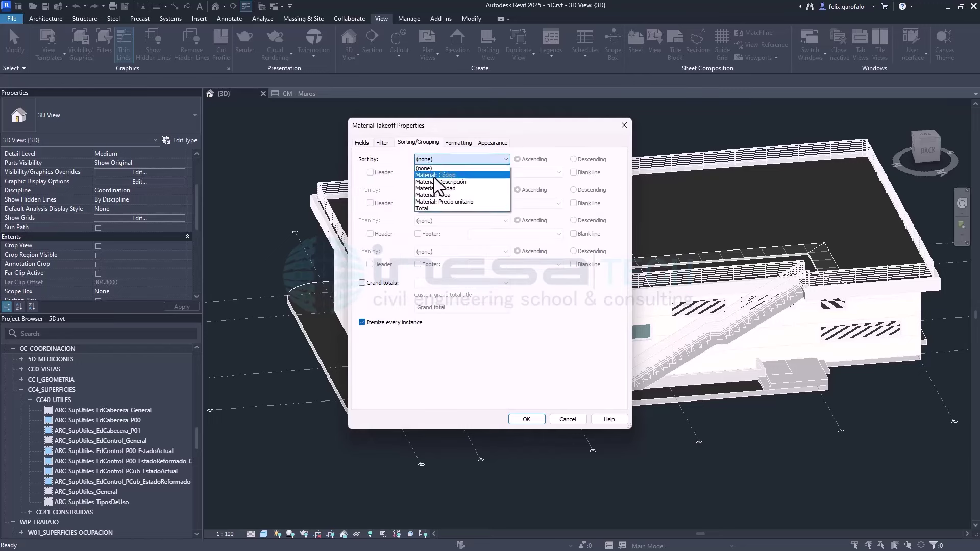
Sort the takeoff by Material: Código ascending with Itemize every instance turned off
left_click(434, 176)
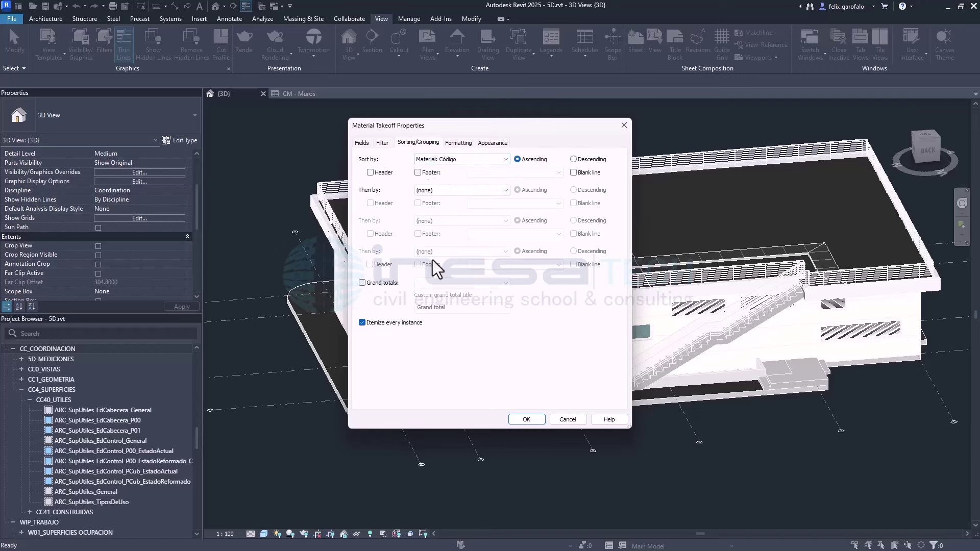
left_click(406, 323)
left_click(382, 144)
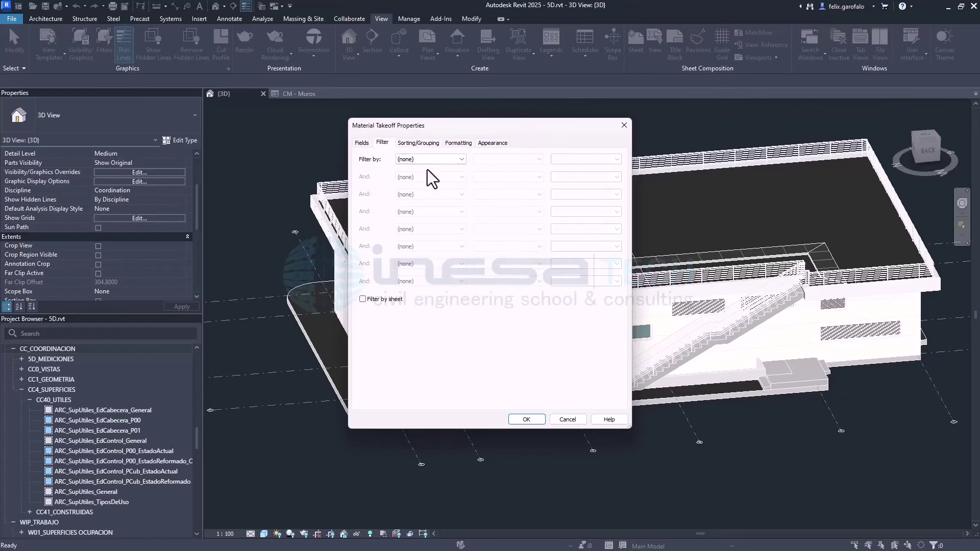
Filter the takeoff so Material: Código has a value
left_click(433, 162)
left_click(434, 173)
left_click(540, 160)
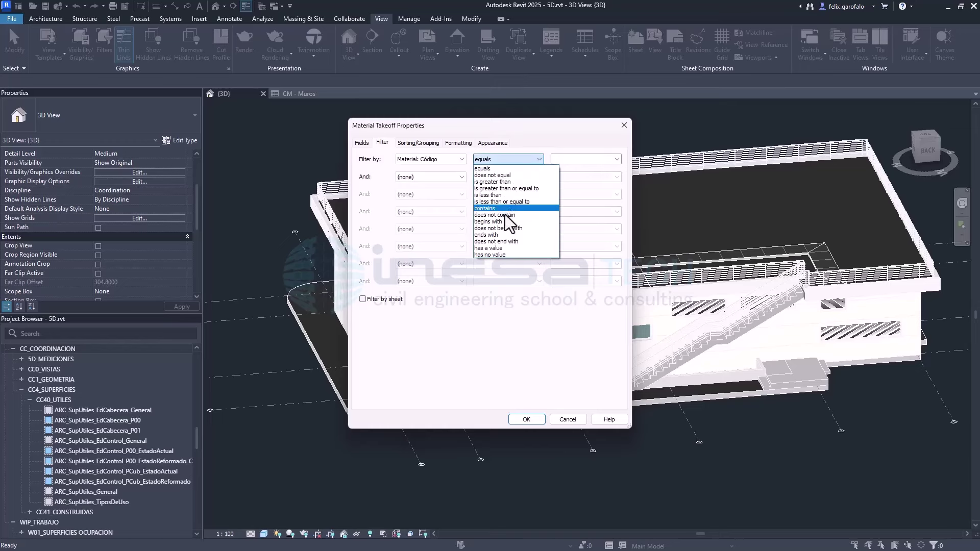
left_click(507, 248)
Add a second filter condition requiring Material: Unidad to equal M2
left_click(461, 177)
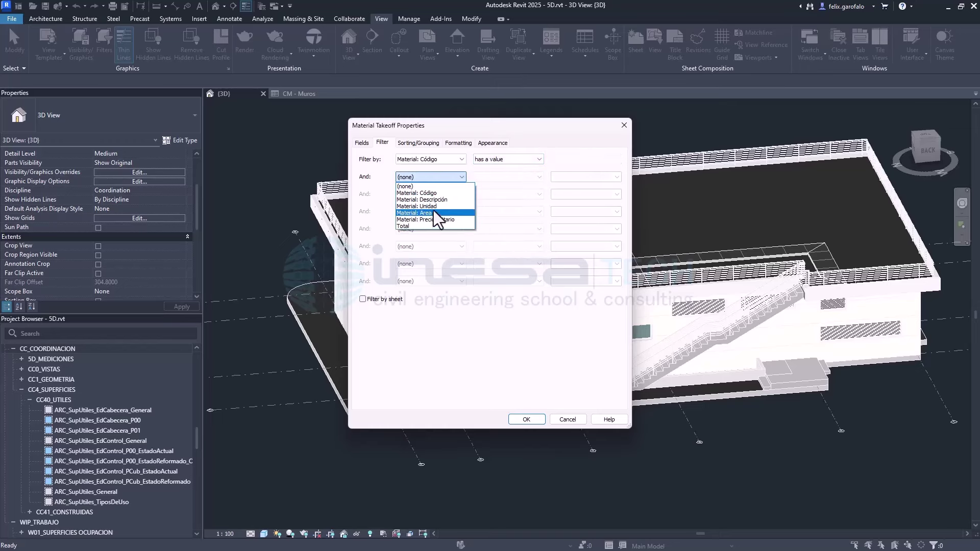
left_click(434, 211)
left_click(443, 180)
left_click(437, 212)
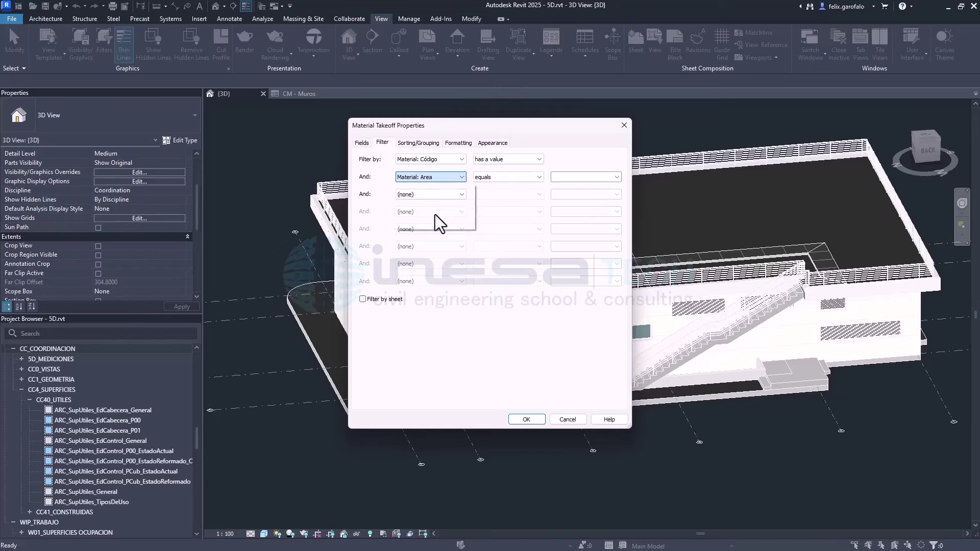
left_click(461, 178)
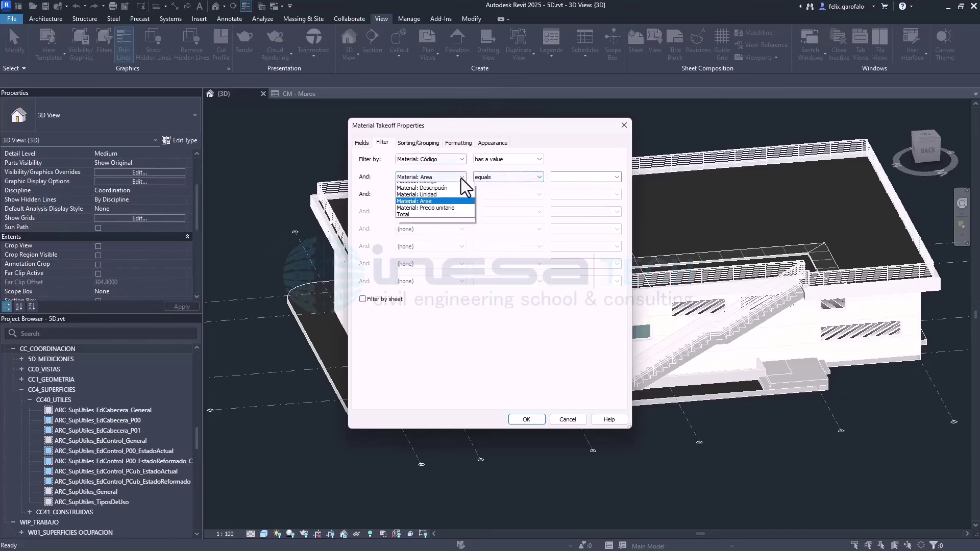
left_click(450, 218)
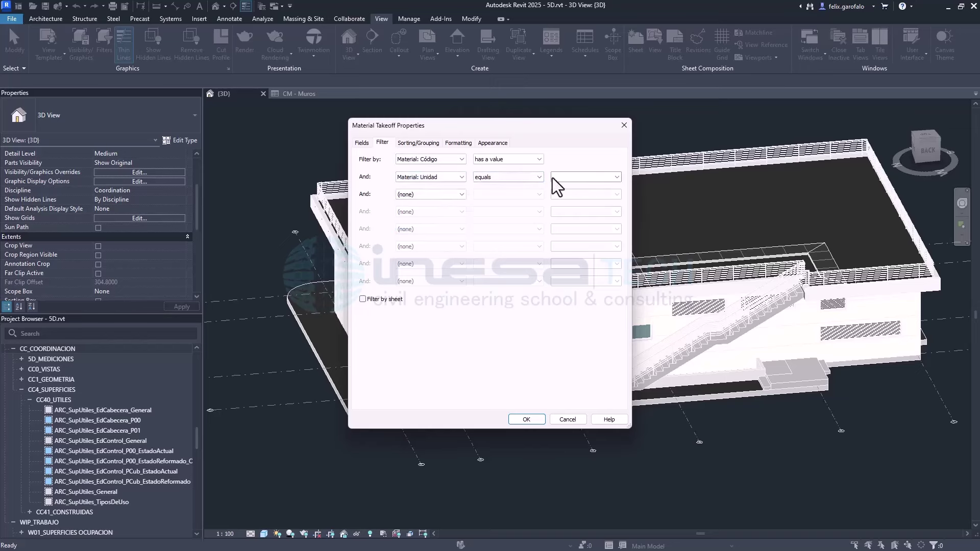
left_click(618, 176)
left_click(583, 187)
left_click(459, 143)
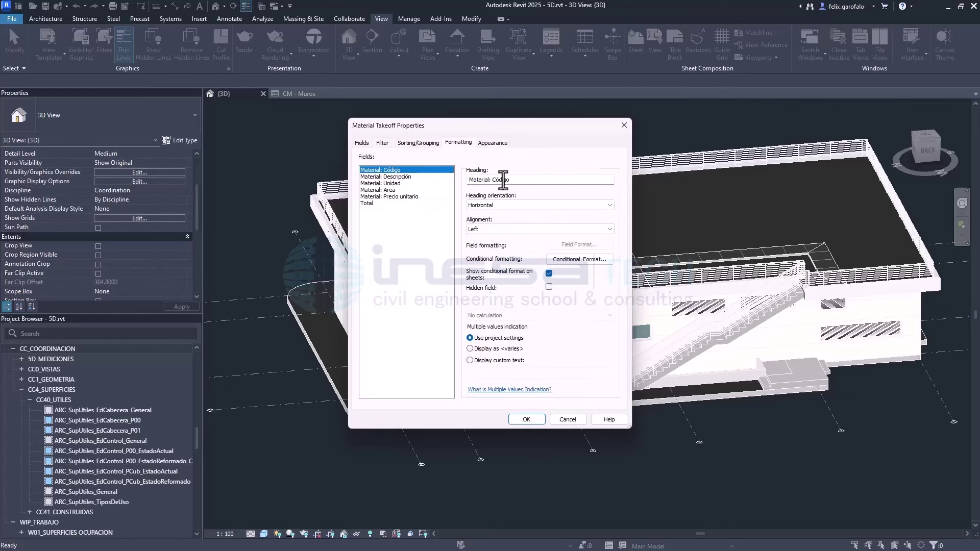
Strip 'Material: ' from the Código, Descripción, Unidad and Precio unitario headings; rename Area to Cantidad
left_click_drag(492, 180, 426, 176)
key("BackSpace")
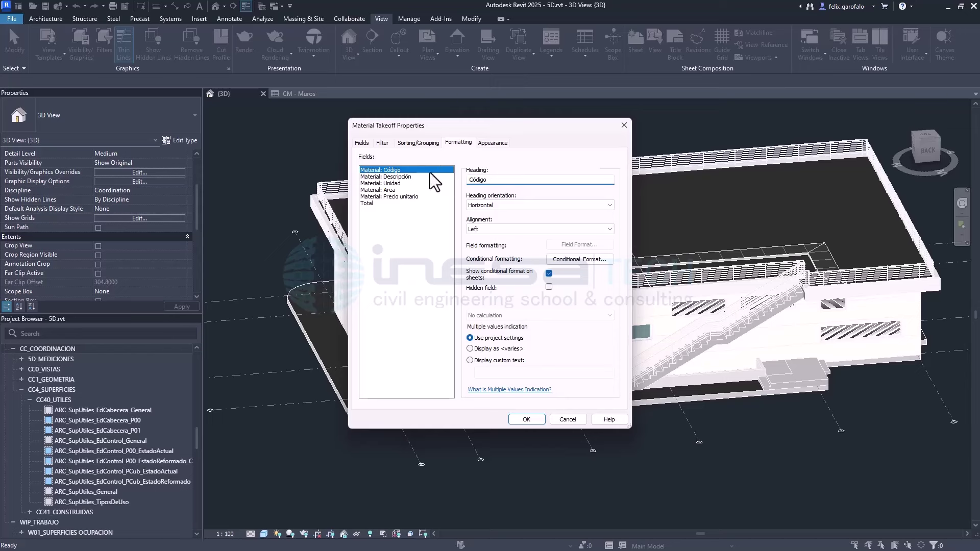
left_click(431, 177)
left_click_drag(492, 180, 431, 172)
key("BackSpace")
left_click(453, 183)
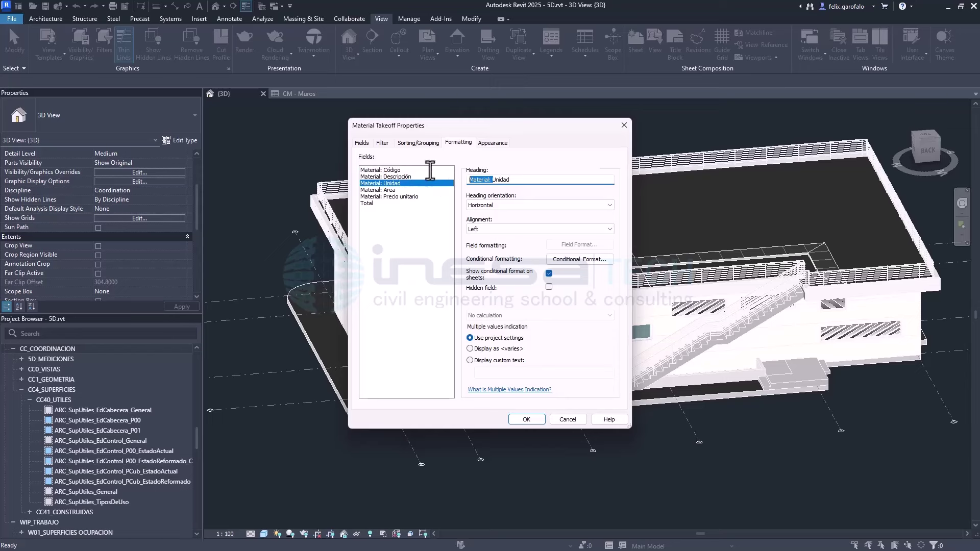
key("BackSpace")
left_click(413, 190)
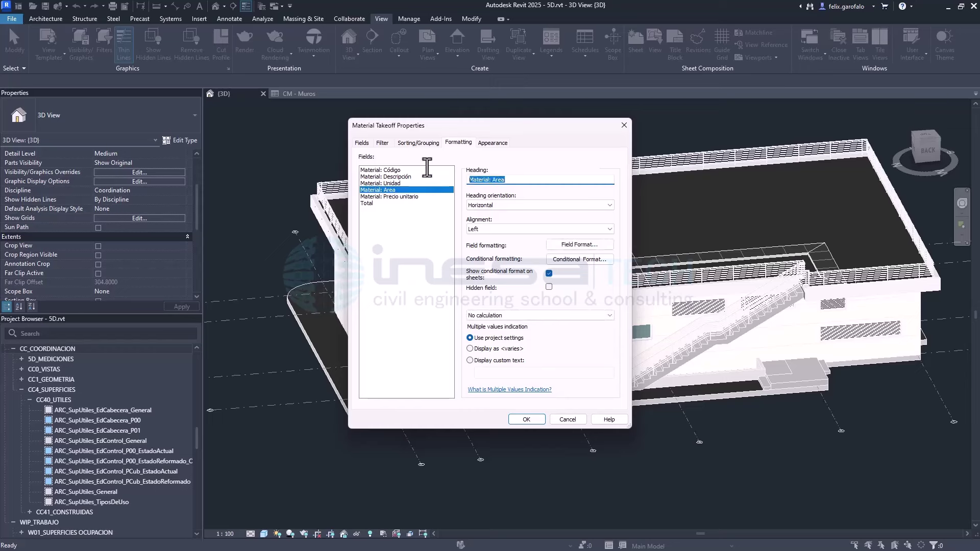
type("Cantidad")
left_click(431, 197)
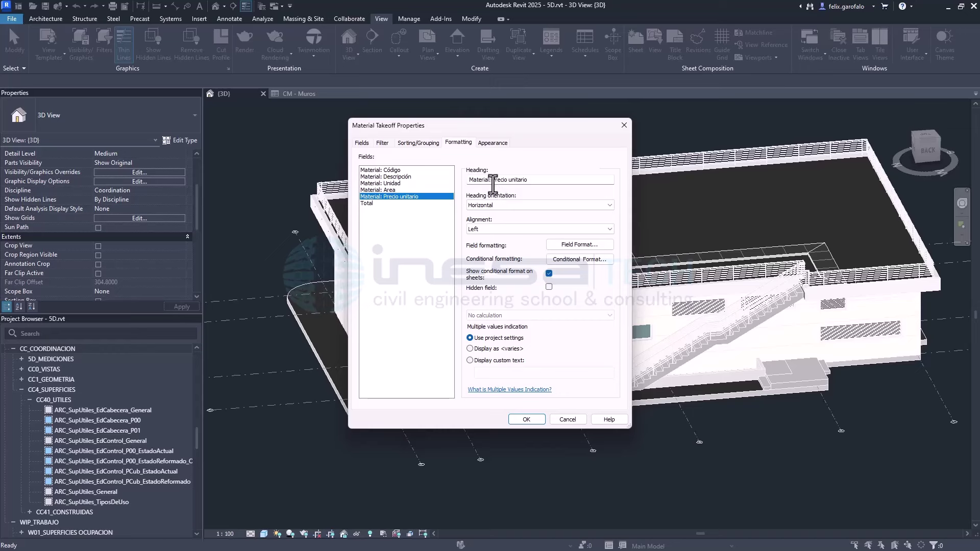
left_click_drag(493, 181, 469, 181)
key("BackSpace")
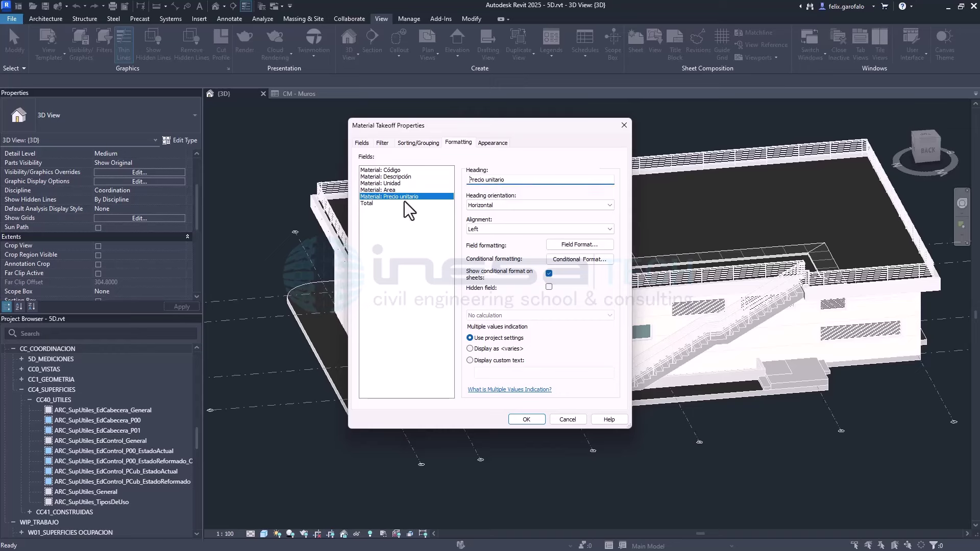
Total the Cantidad column and give it a custom number format with unit symbol
left_click(398, 190)
left_click(510, 315)
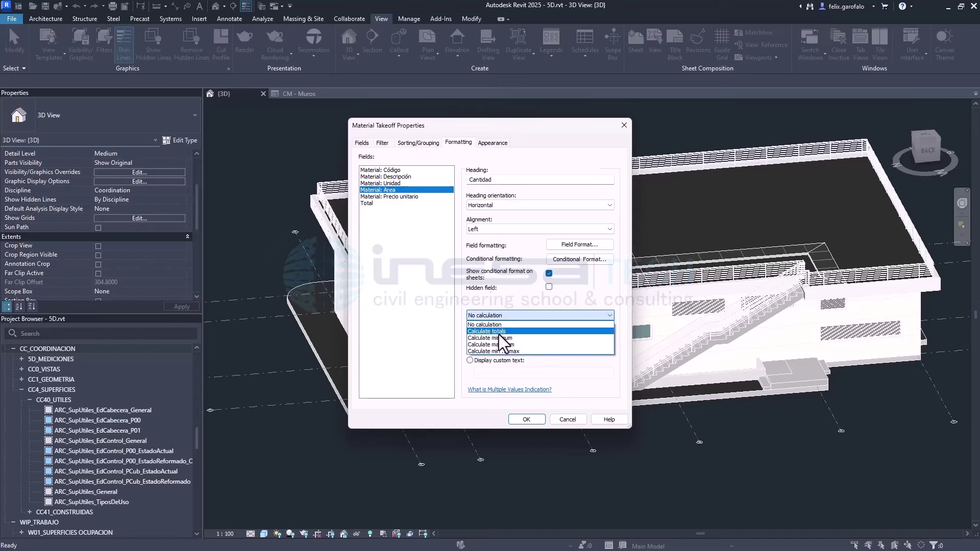
left_click(498, 331)
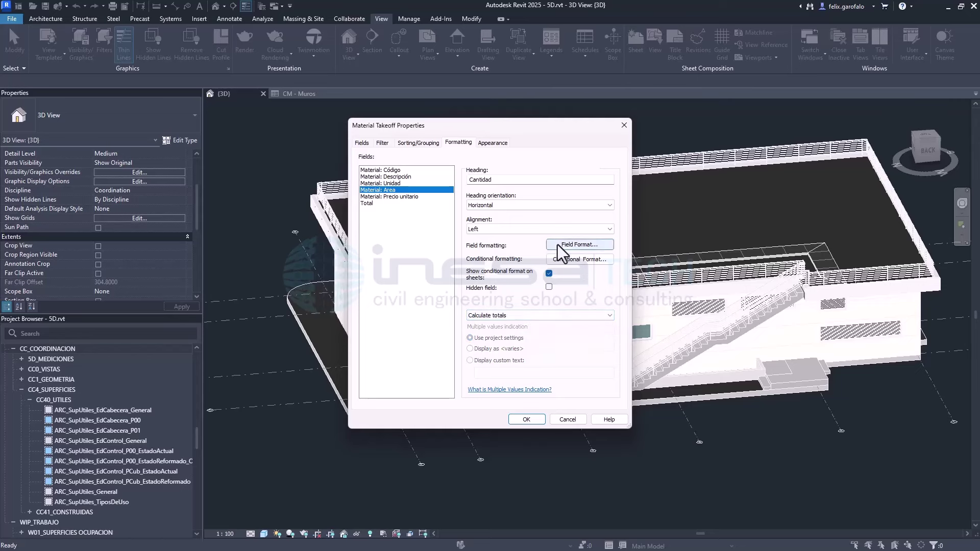
left_click(561, 245)
left_click(415, 207)
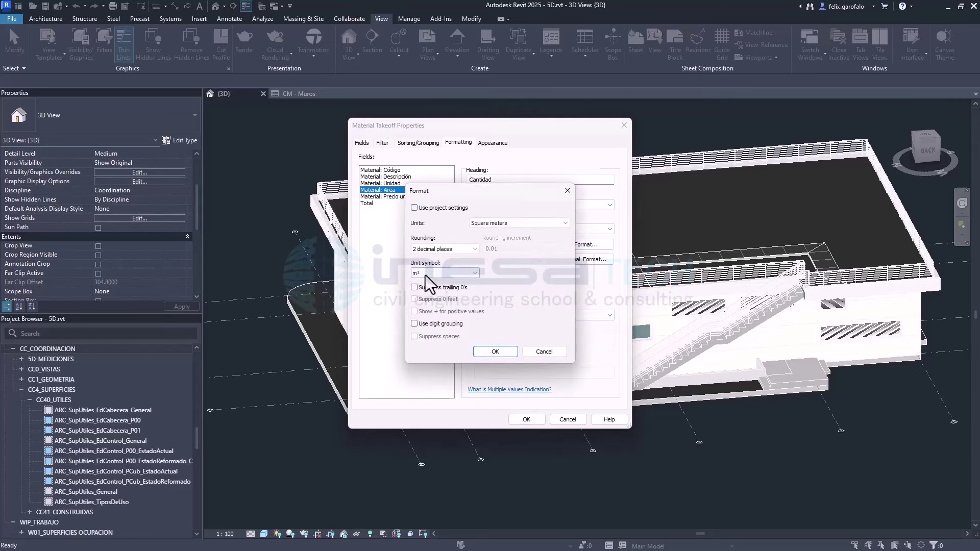
left_click(426, 274)
left_click(495, 352)
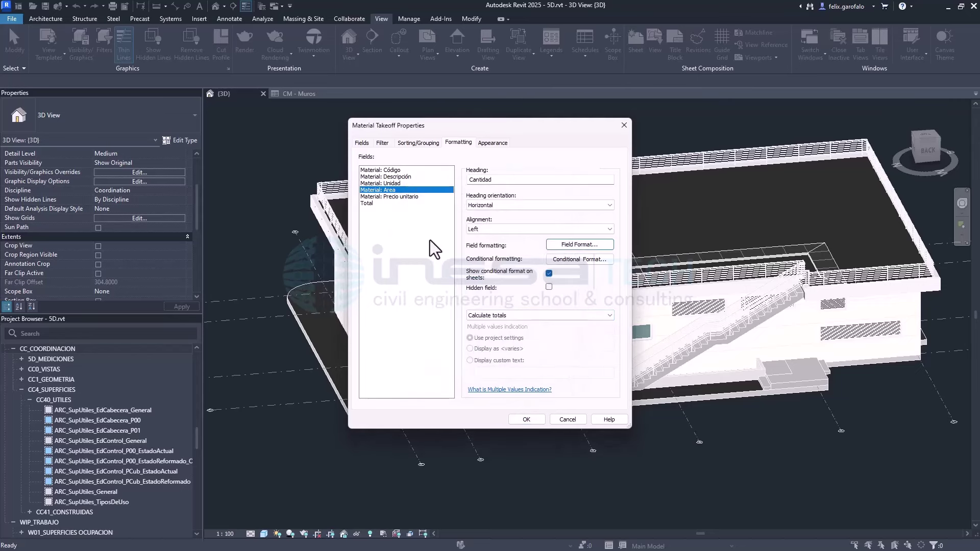
Total the Total column and apply the formatting to show the schedule
left_click(391, 203)
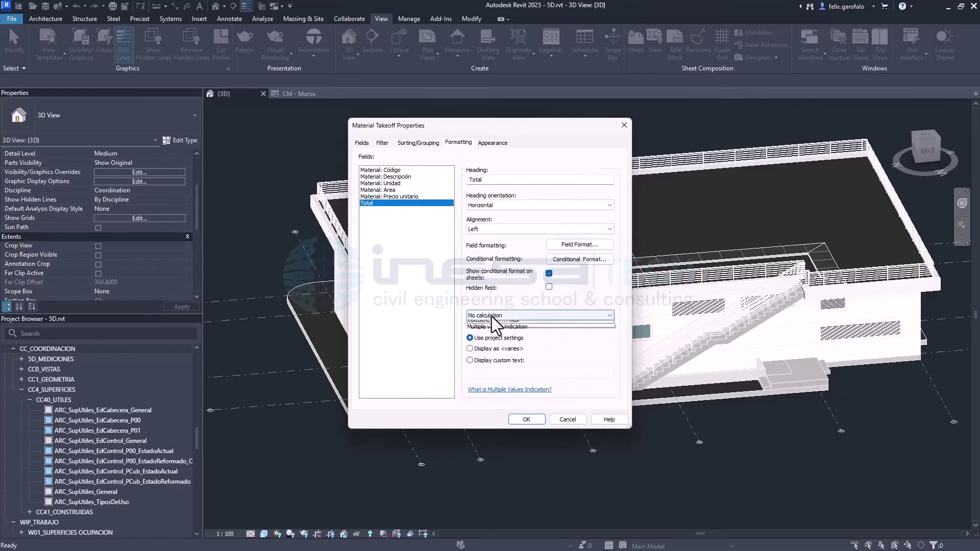
left_click(492, 316)
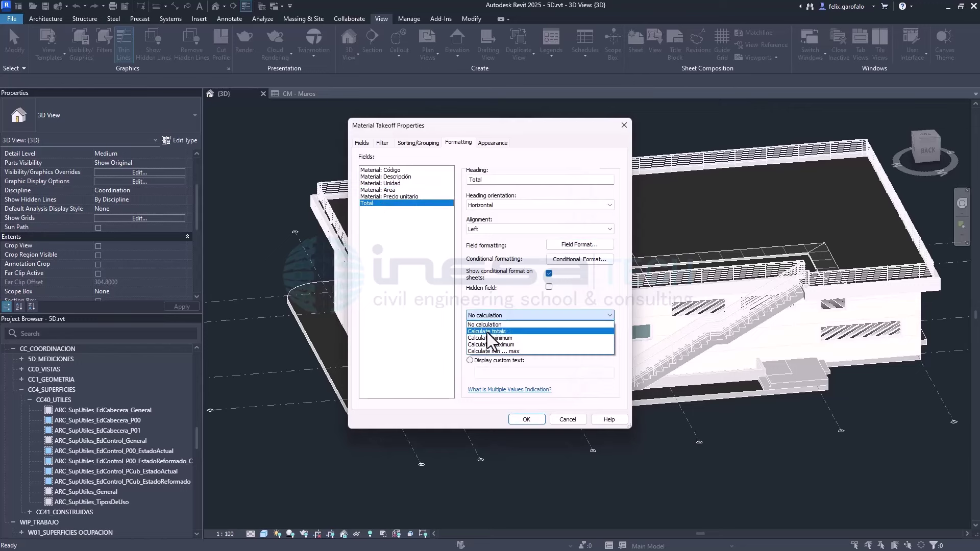
left_click(526, 419)
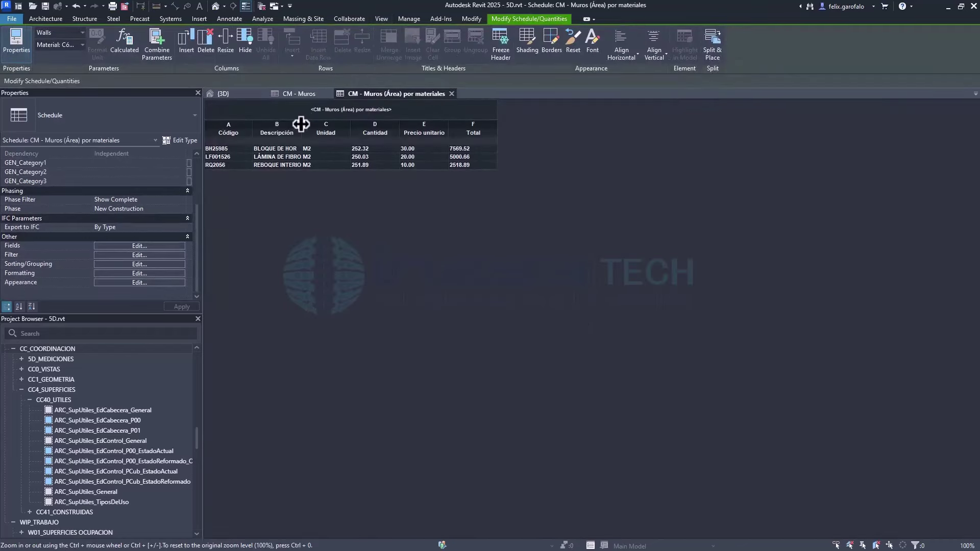
Widen the Descripción column and zoom the schedule view toward 150%
left_click_drag(301, 124, 475, 125)
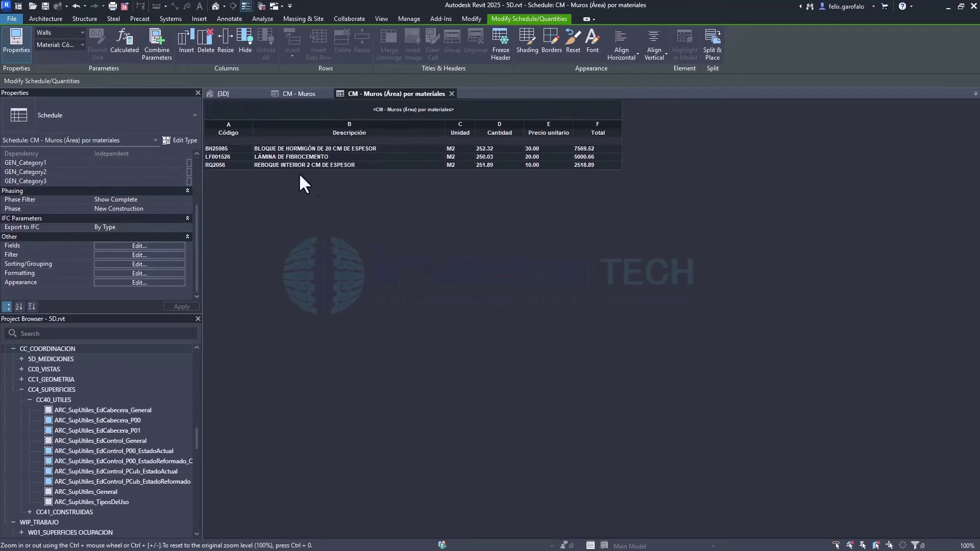
scroll(279, 168, "up", 5, "ctrl")
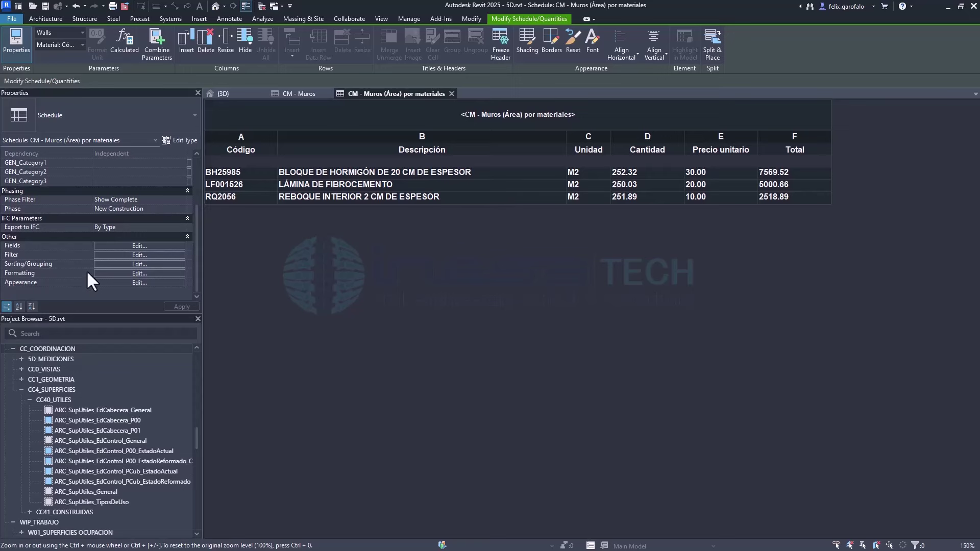
Enable a Totals only grand totals row in Sorting/Grouping, showing 754.24 and 15089.07
left_click(124, 263)
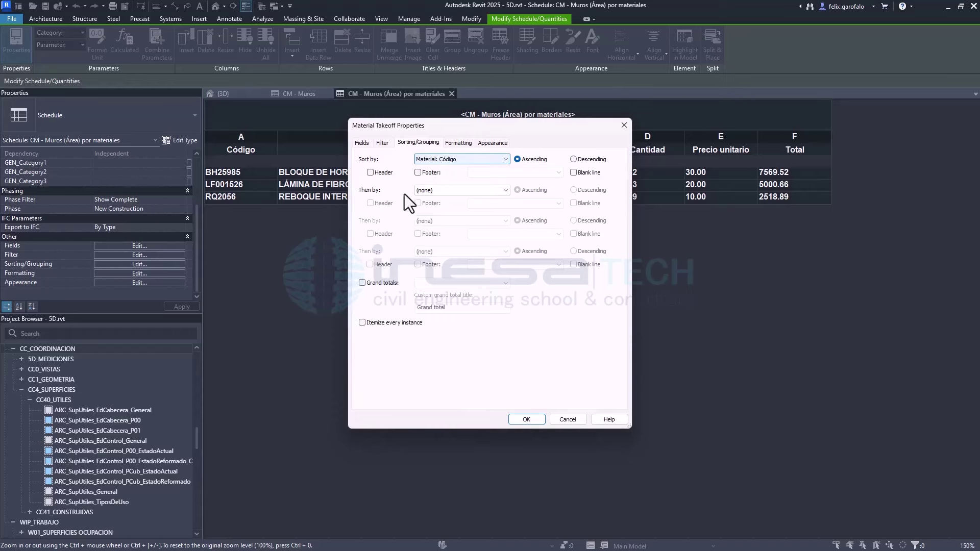
left_click(378, 284)
left_click(459, 283)
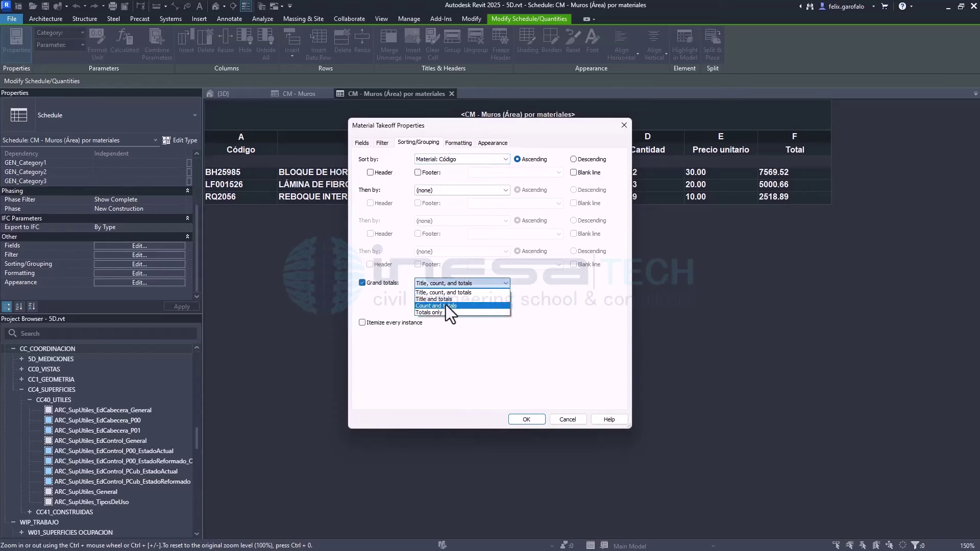
left_click(442, 312)
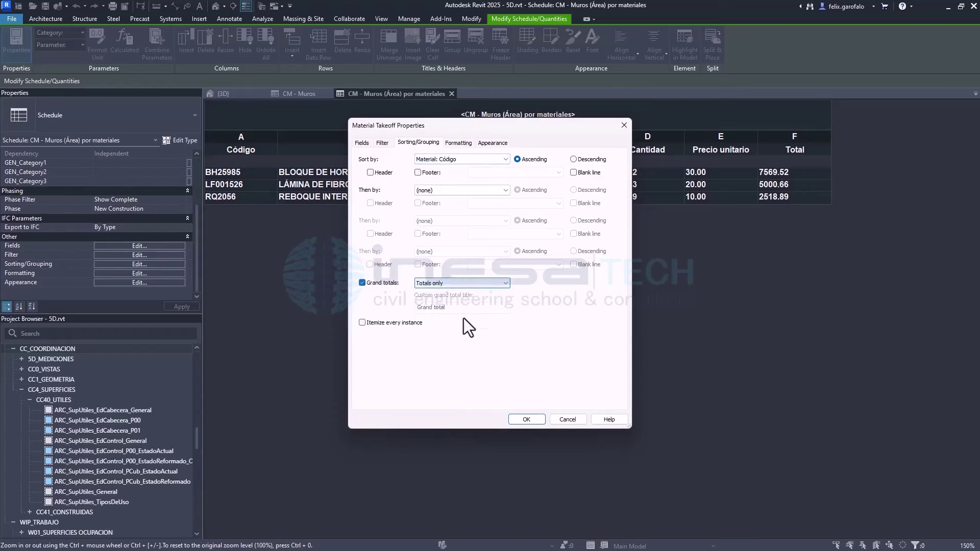
left_click(526, 419)
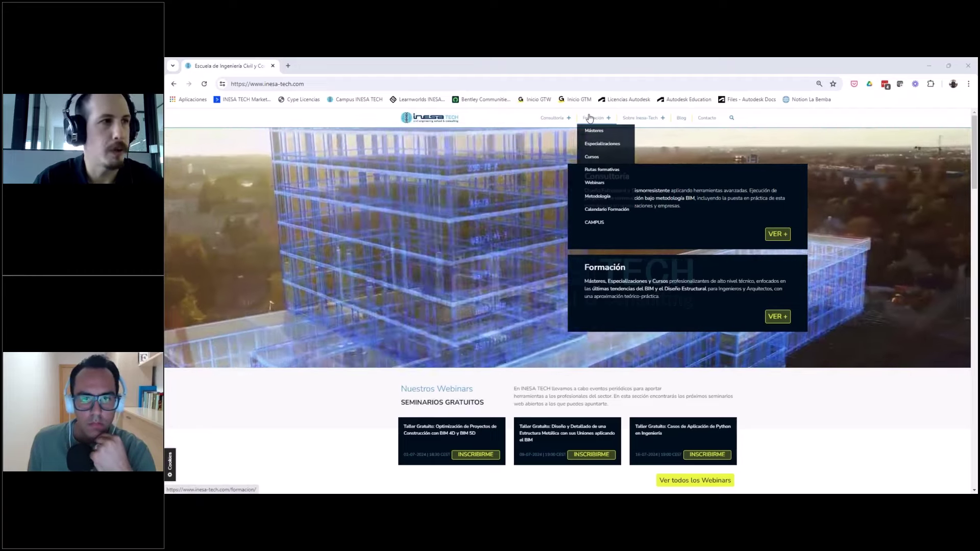
Go to INESA TECH's Formación page and browse its training offerings
left_click(590, 118)
scroll(566, 306, "down", 5)
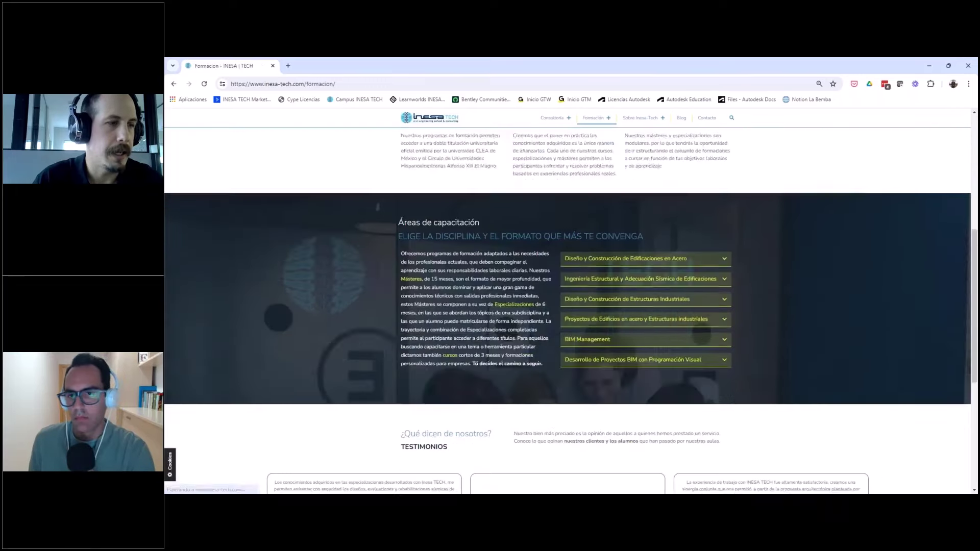
scroll(534, 213, "up", 5)
scroll(504, 249, "down", 5)
scroll(504, 250, "down", 5)
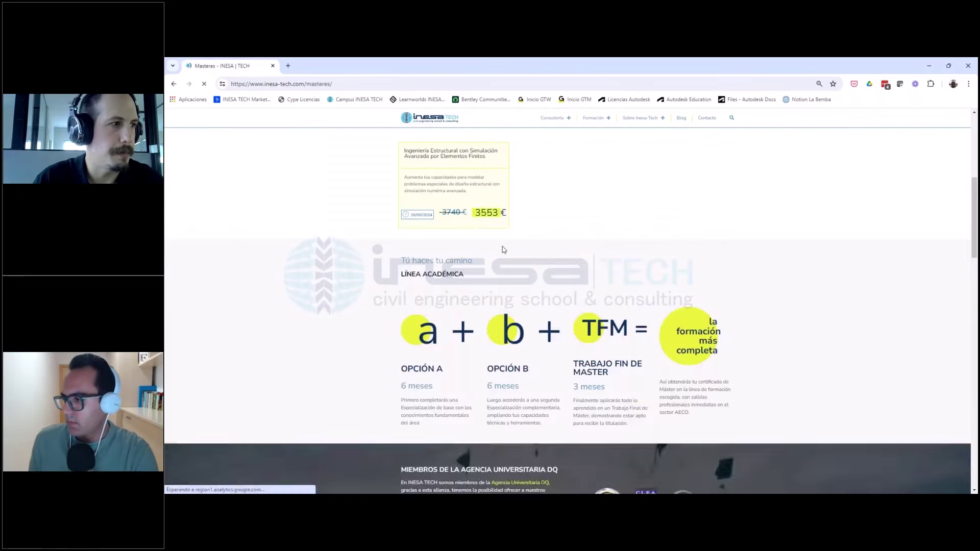
scroll(504, 250, "up", 3)
scroll(503, 283, "up", 2)
scroll(470, 334, "down", 2)
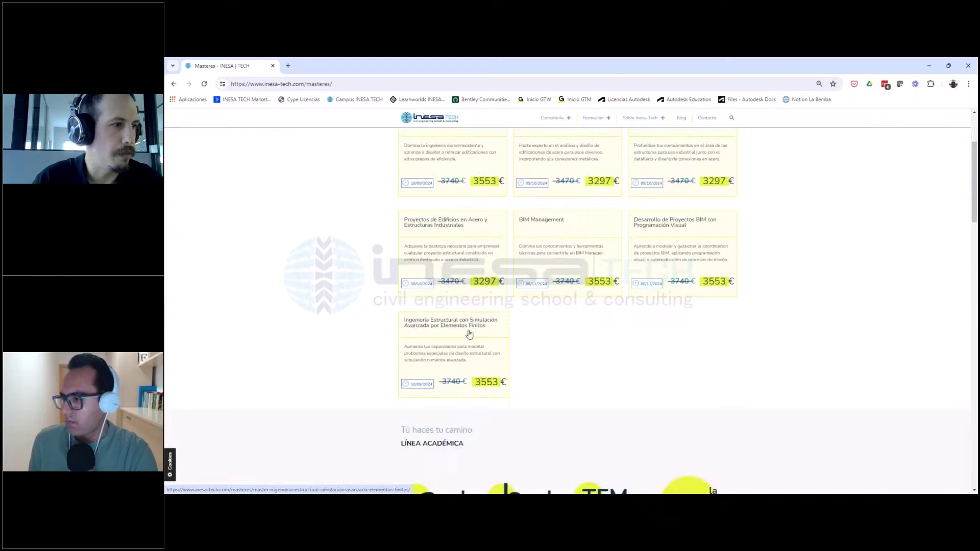
Open the Máster BIM Management page and review its 3740€ pricing and path
left_click(532, 225)
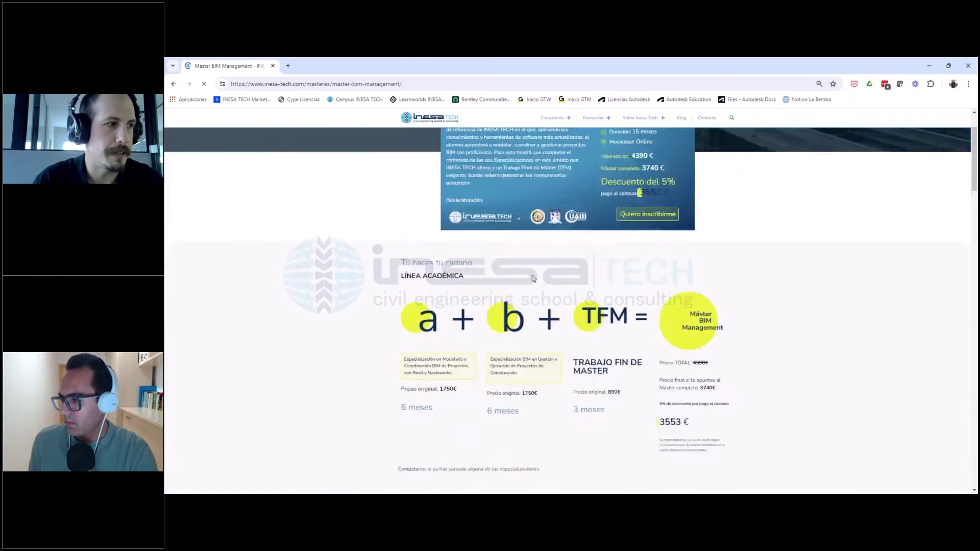
scroll(532, 278, "down", 2)
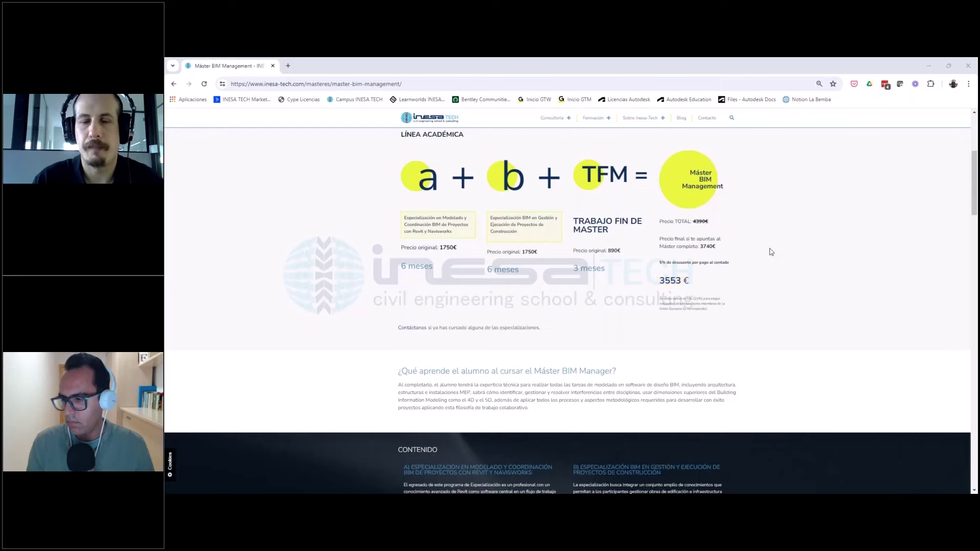
scroll(437, 227, "up", 4)
scroll(436, 227, "down", 4)
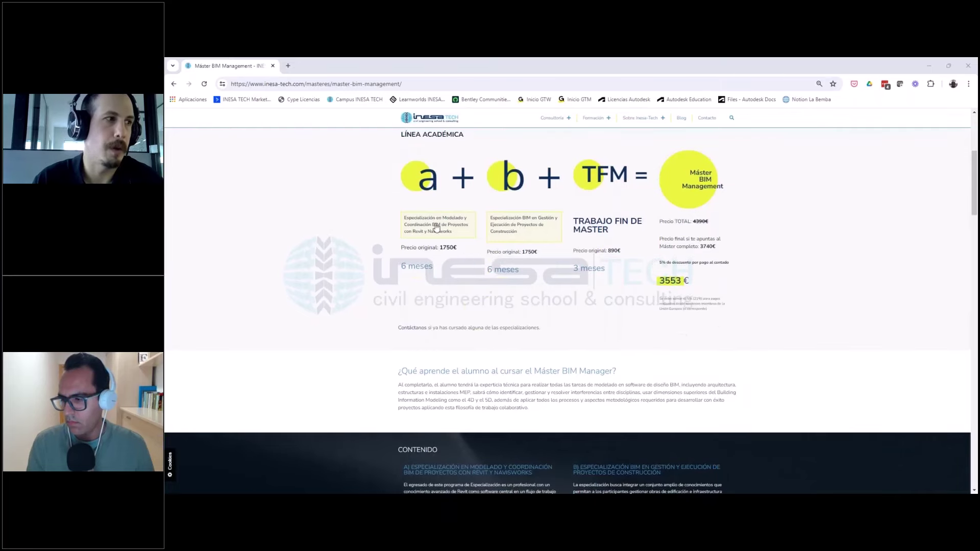
scroll(550, 232, "up", 3)
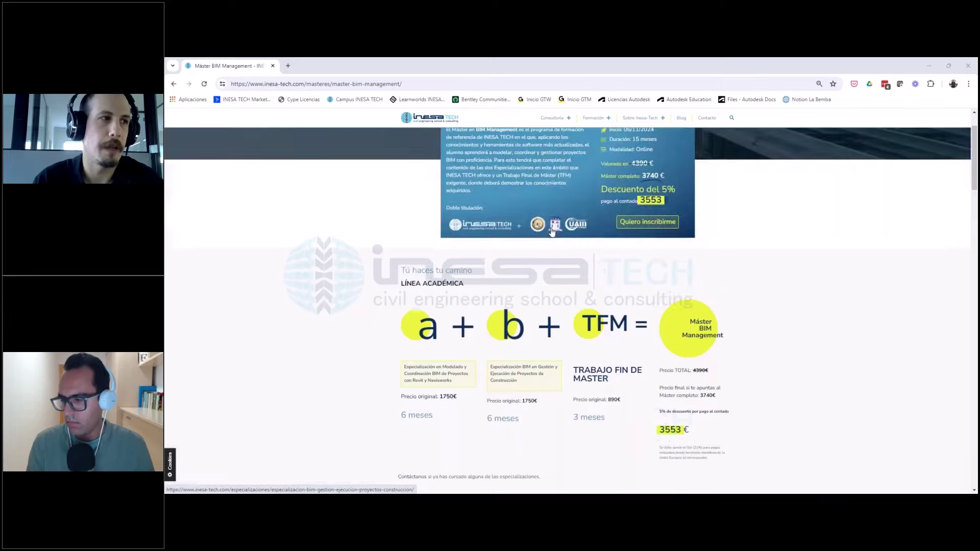
scroll(552, 233, "up", 1)
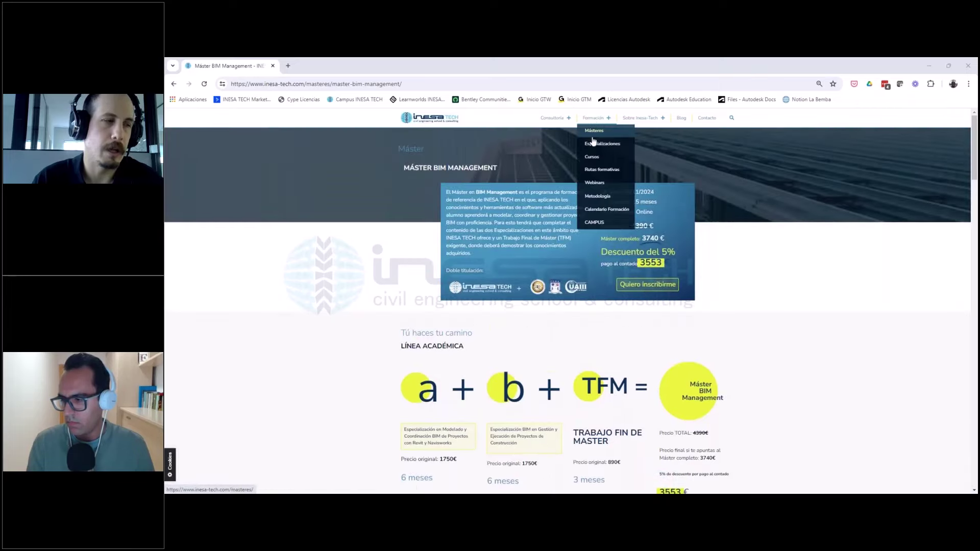
Browse Especializaciones, then open the Planificación, Simulación y Presupuesto de Obra course from Cursos
left_click(593, 142)
scroll(580, 209, "down", 6)
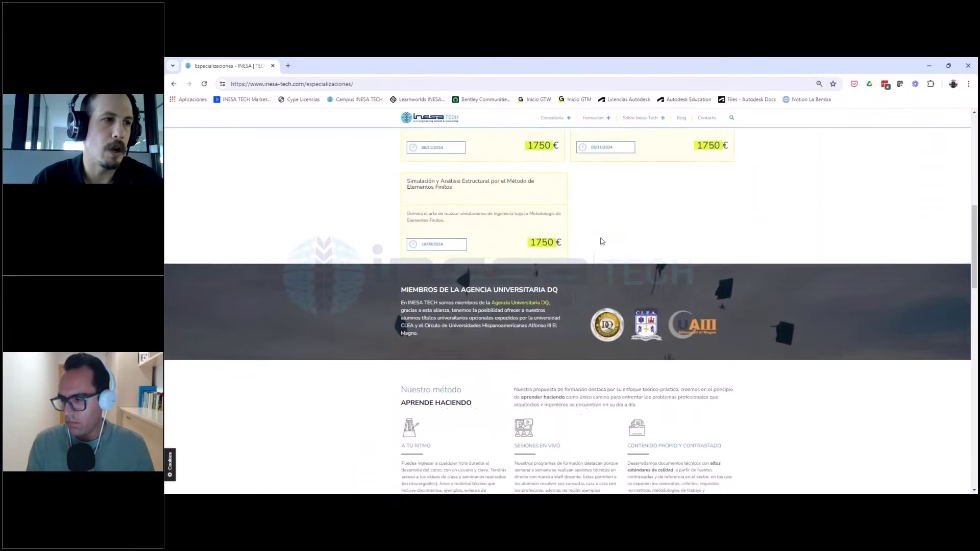
scroll(602, 242, "up", 2)
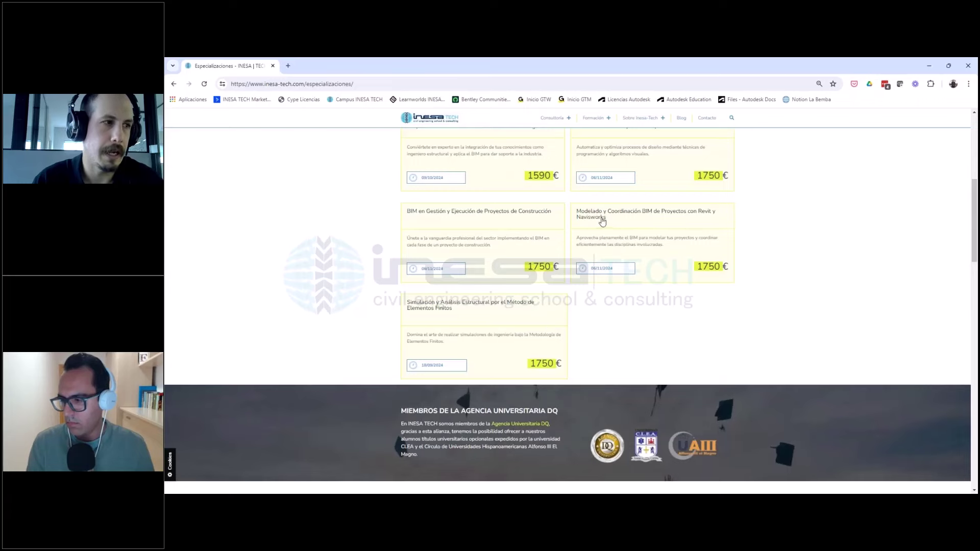
scroll(587, 240, "up", 1)
scroll(588, 224, "up", 2)
scroll(595, 194, "up", 2)
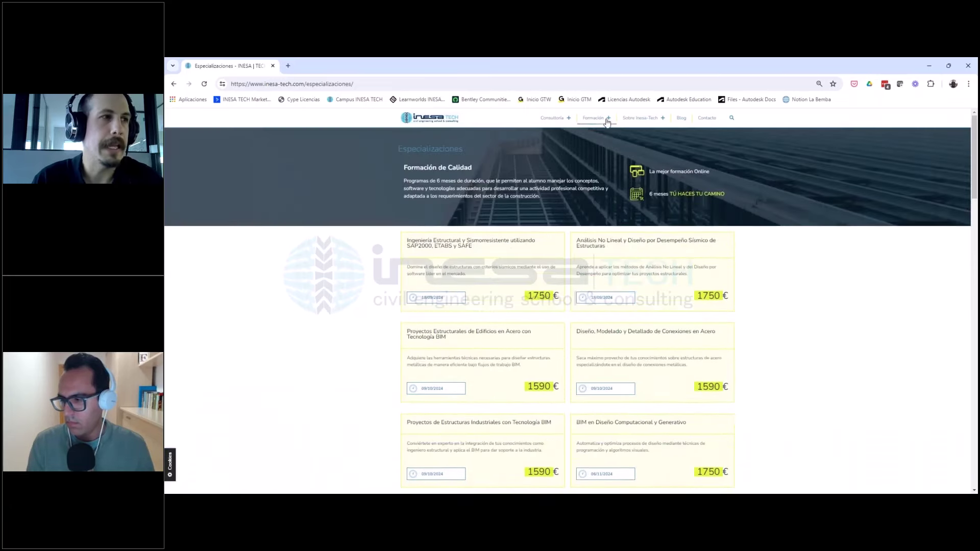
mouse_move(595, 118)
left_click(597, 156)
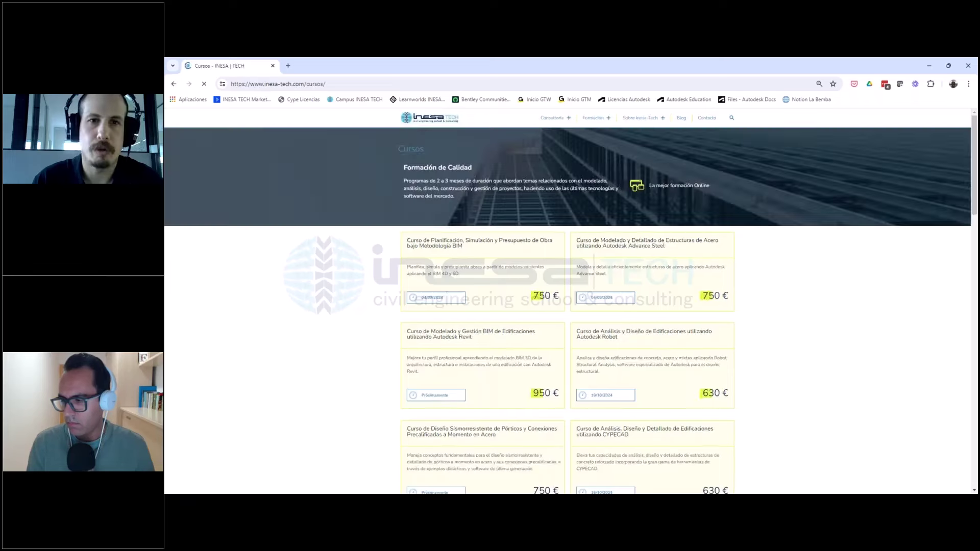
left_click(520, 249)
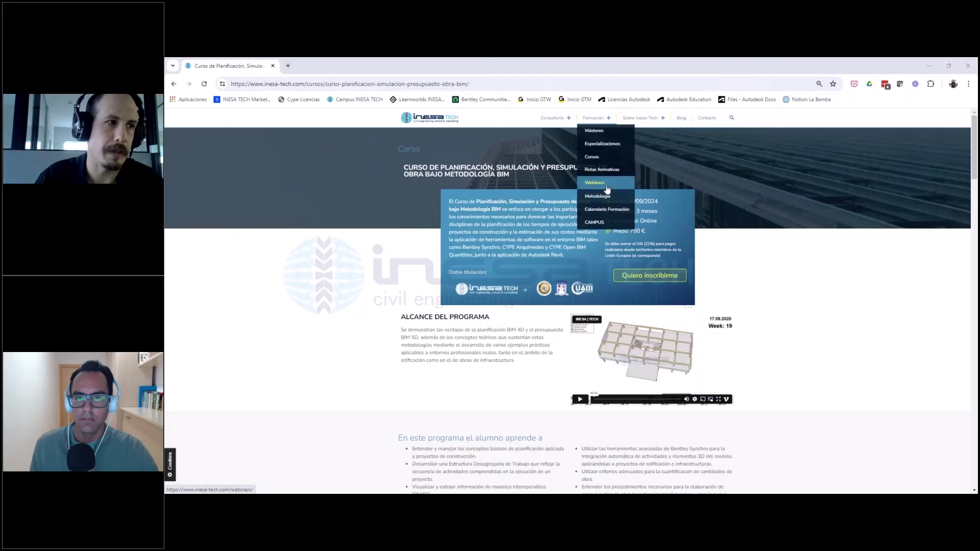
Open Formación > Webinars and look over the upcoming Cursos Gratis workshops
left_click(603, 197)
scroll(816, 279, "down", 3)
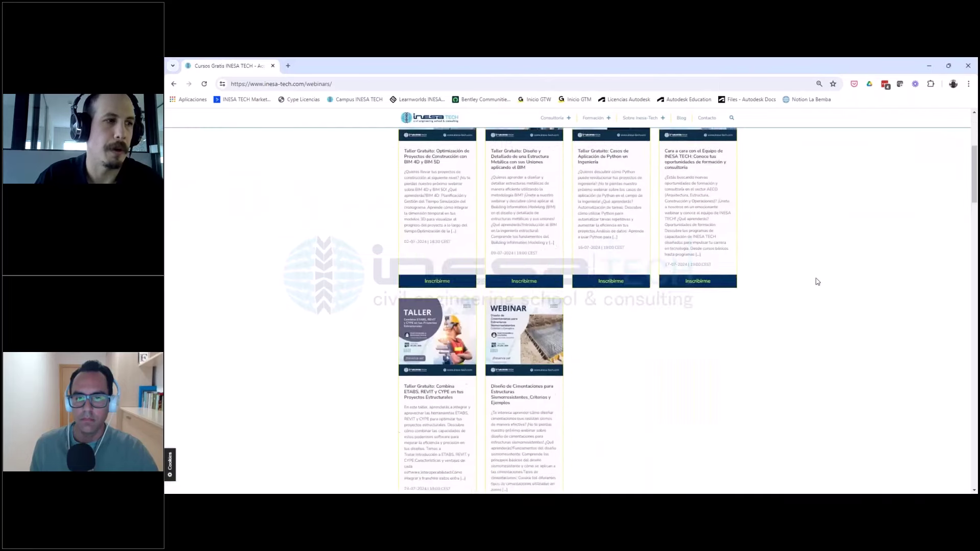
scroll(817, 281, "up", 2)
scroll(820, 278, "up", 1)
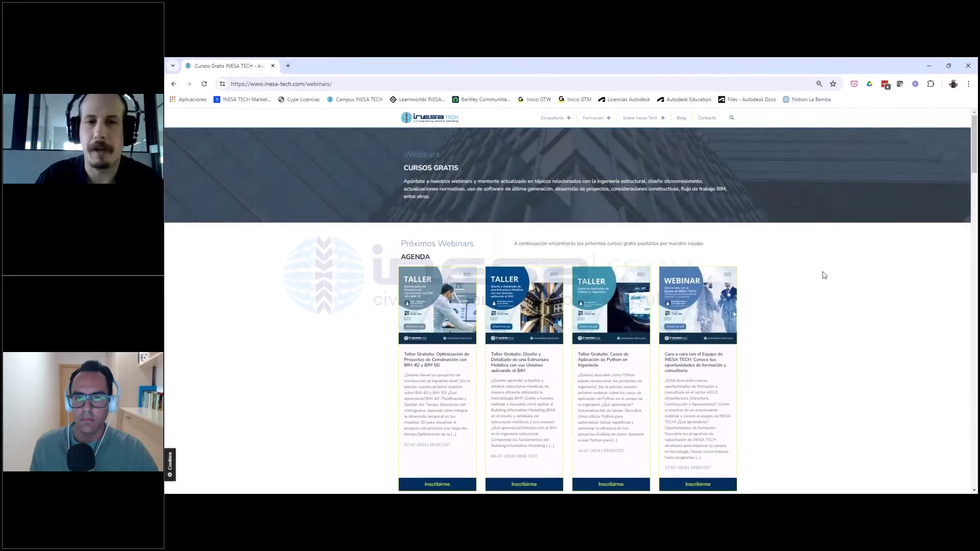